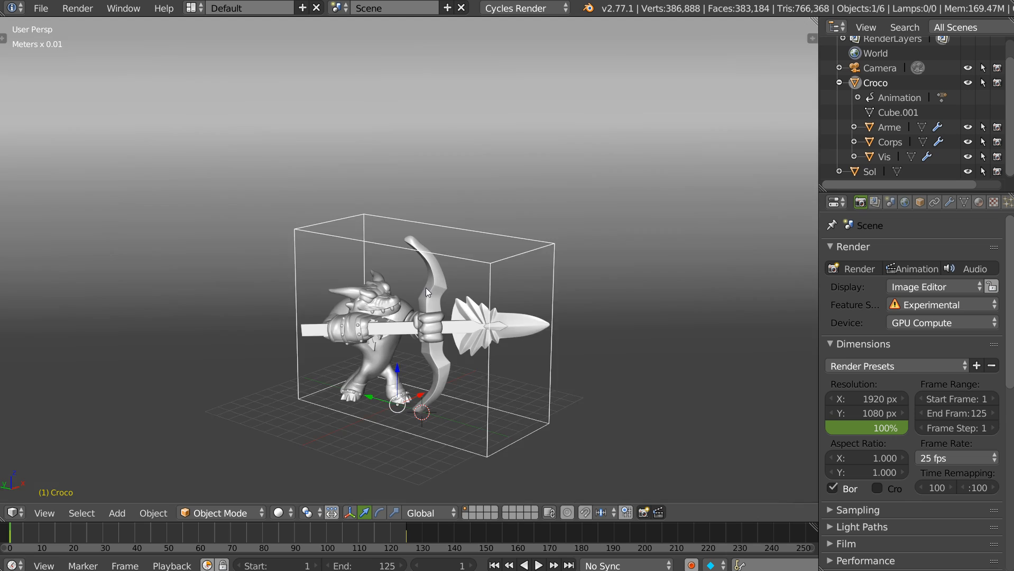
Play the Croco animation in the perspective view with the backdrop and camera in sight, and stop it
scroll(461, 289, down, 2)
middle_drag(438, 299, 458, 258)
scroll(451, 250, down, 1)
key(alt+a)
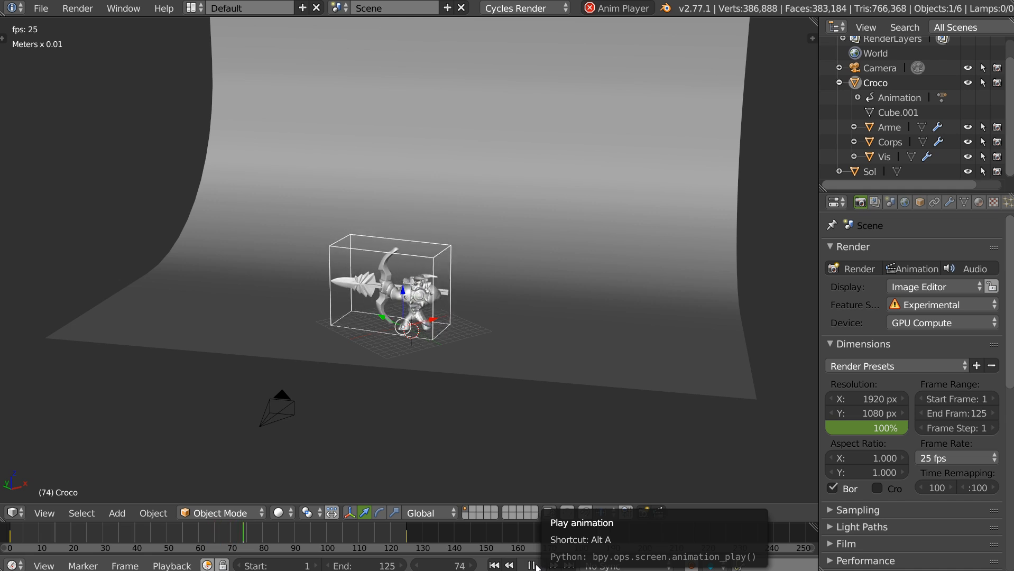
key(Escape)
Look through the scene camera, play the Croco rotation animation, stop it and return to the first frame
middle_drag(541, 339, 368, 319)
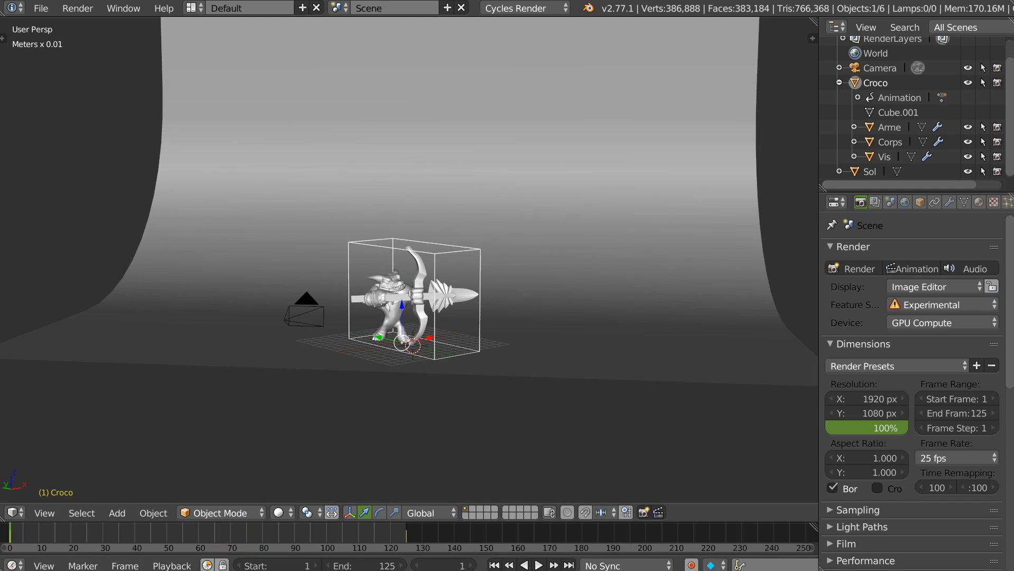
middle_drag(368, 355, 370, 324)
key(KP_0)
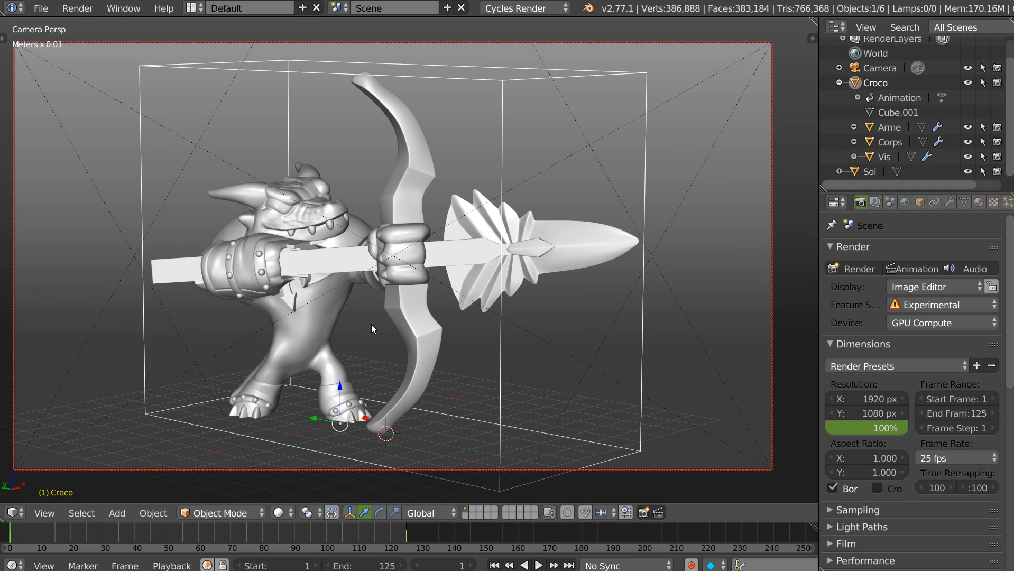
click(538, 565)
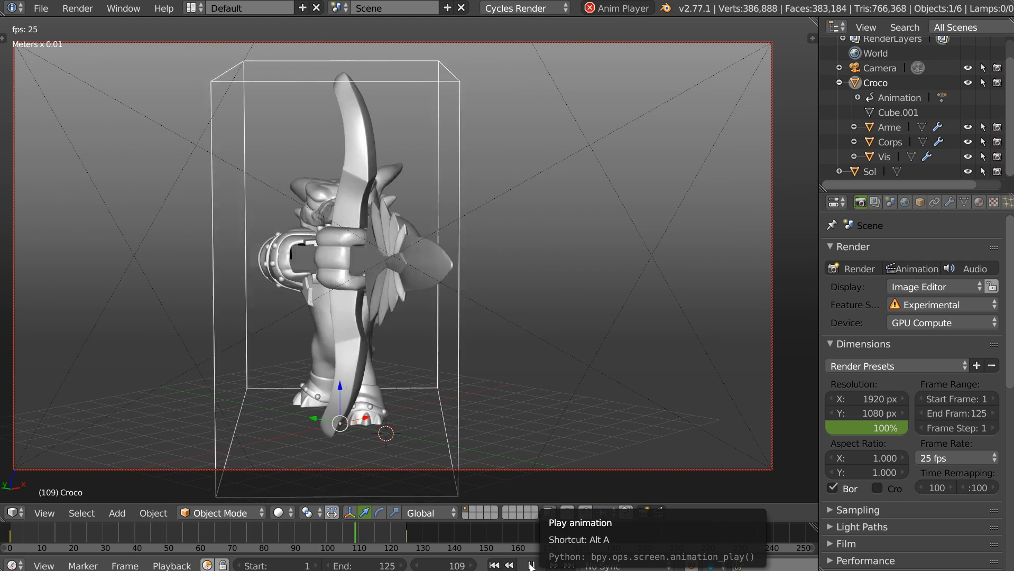
click(532, 566)
click(493, 565)
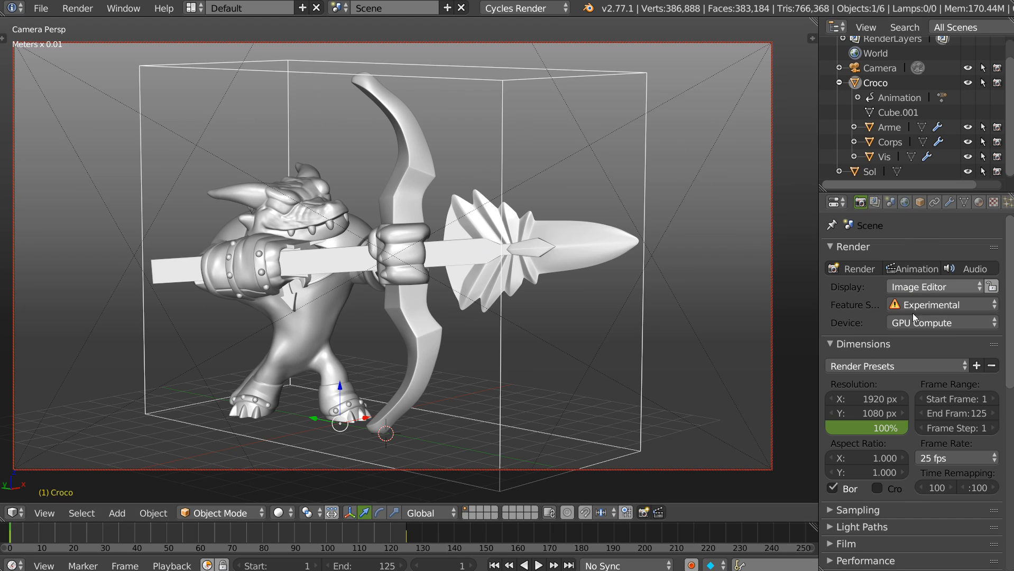
Expand the render output settings and examine the output path, file format and encoding
scroll(920, 318, down, 1)
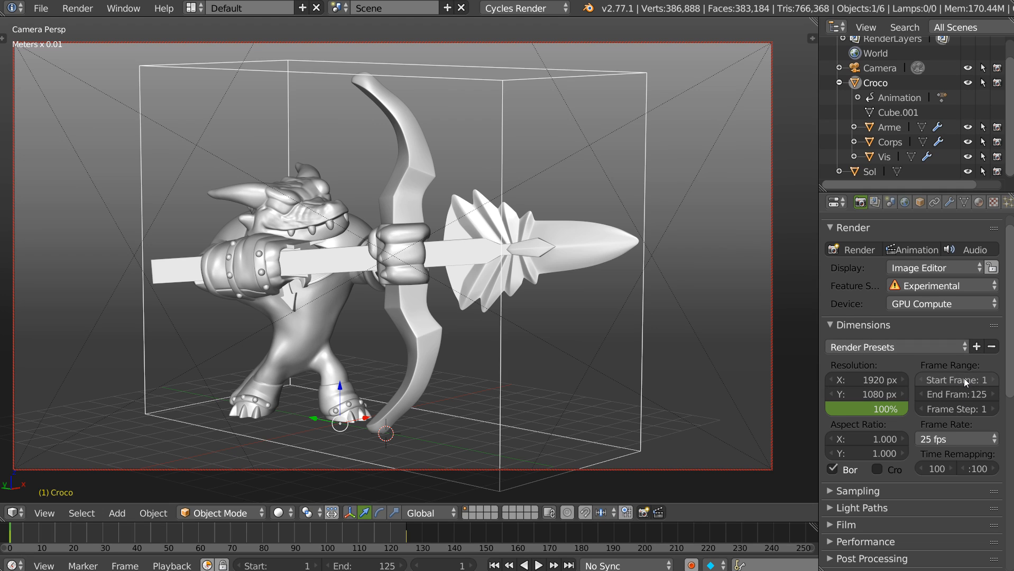
scroll(892, 470, down, 1)
click(857, 569)
scroll(872, 476, down, 10)
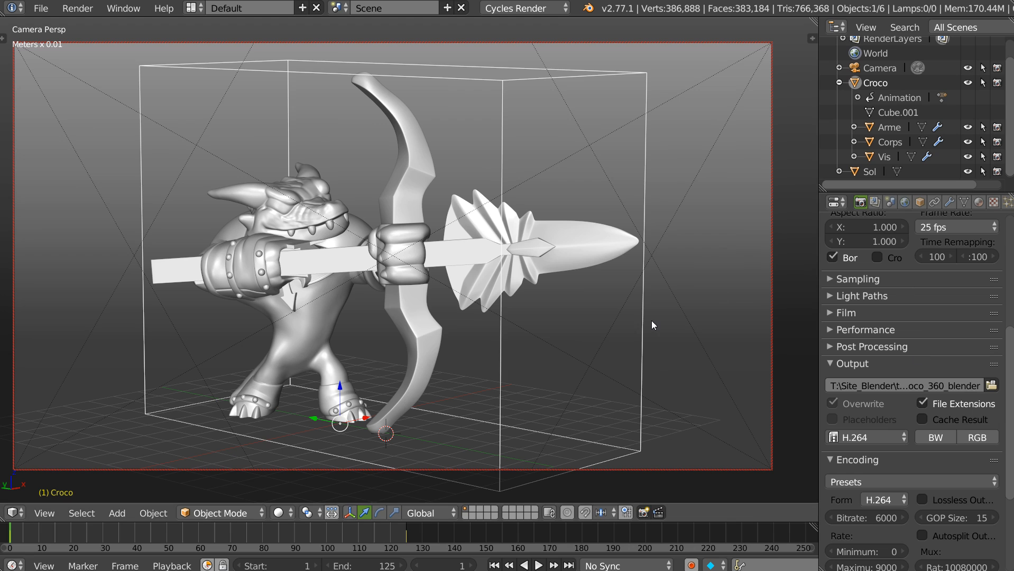
Limit the viewport display to renderable content with Only Render and render the animation with OpenGL
key(n)
scroll(726, 444, down, 6)
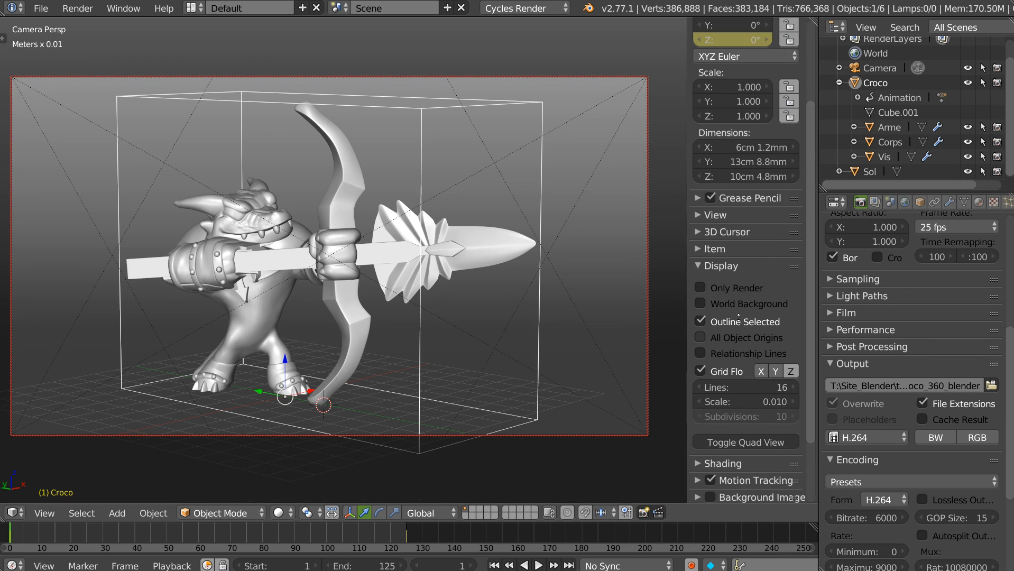
click(700, 266)
key(n)
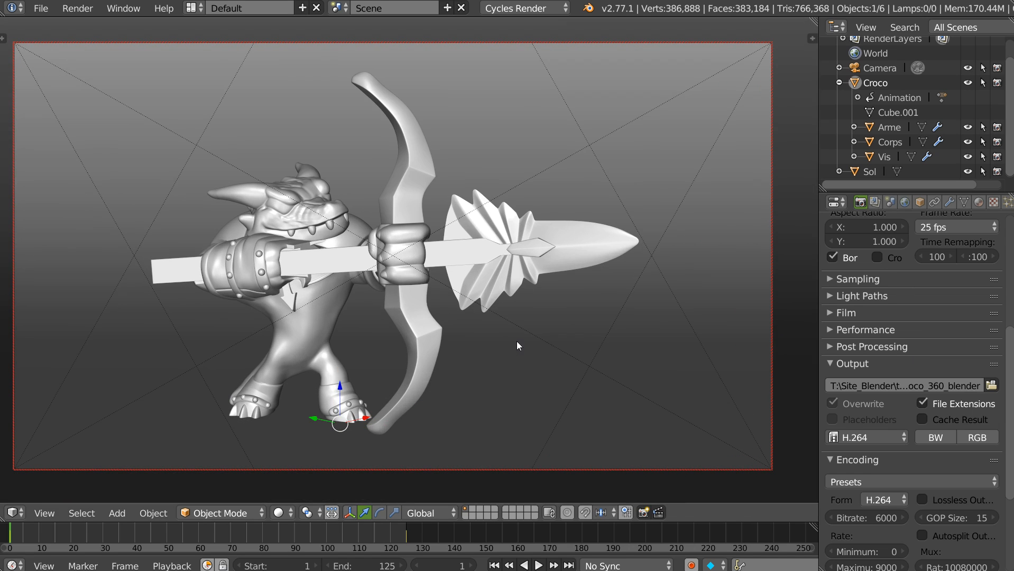
click(659, 514)
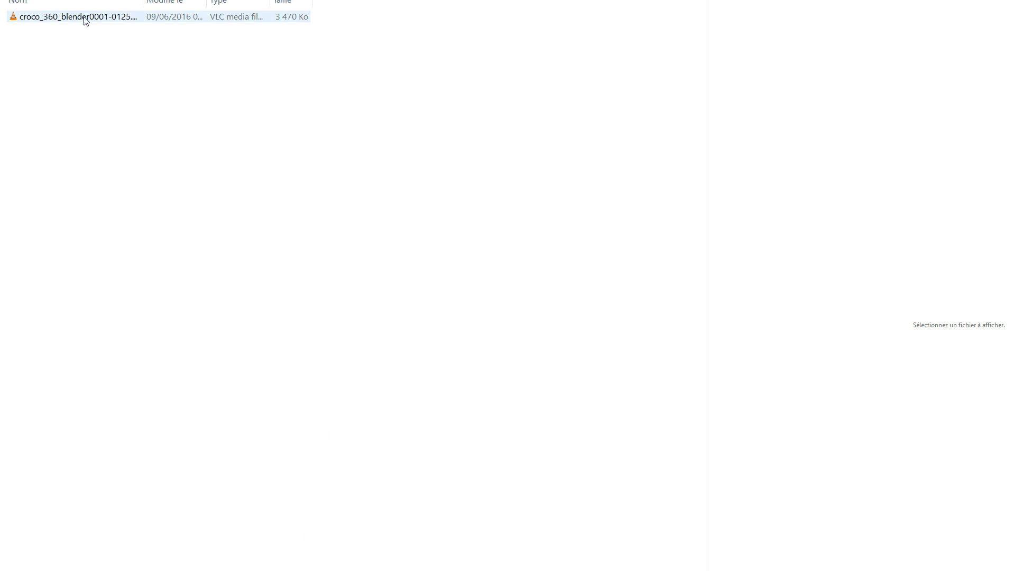
Play the rendered croco_360_blender0001-0125 video in VLC and switch back to Blender
click(84, 18)
key(Return)
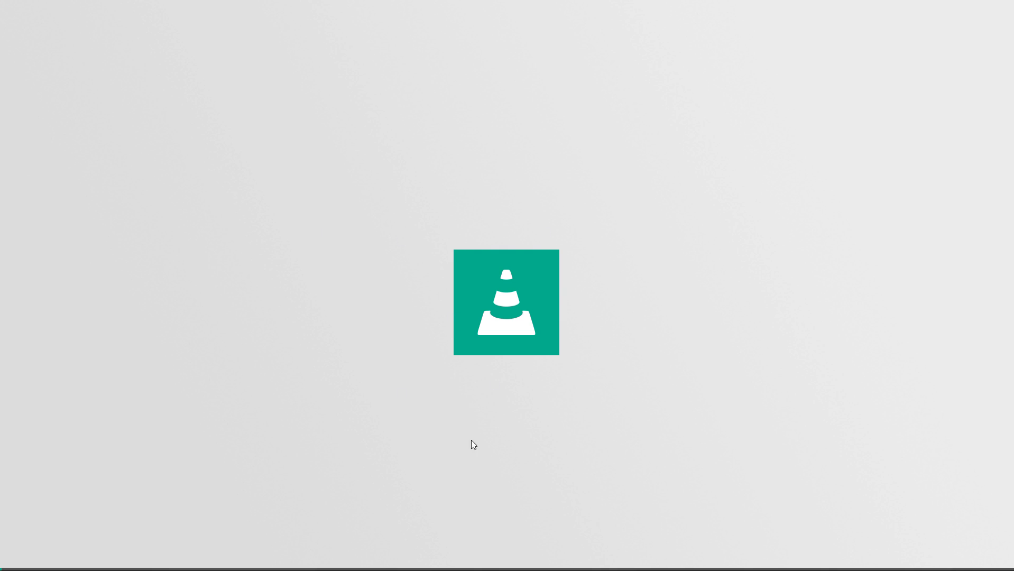
right_click(634, 447)
click(664, 569)
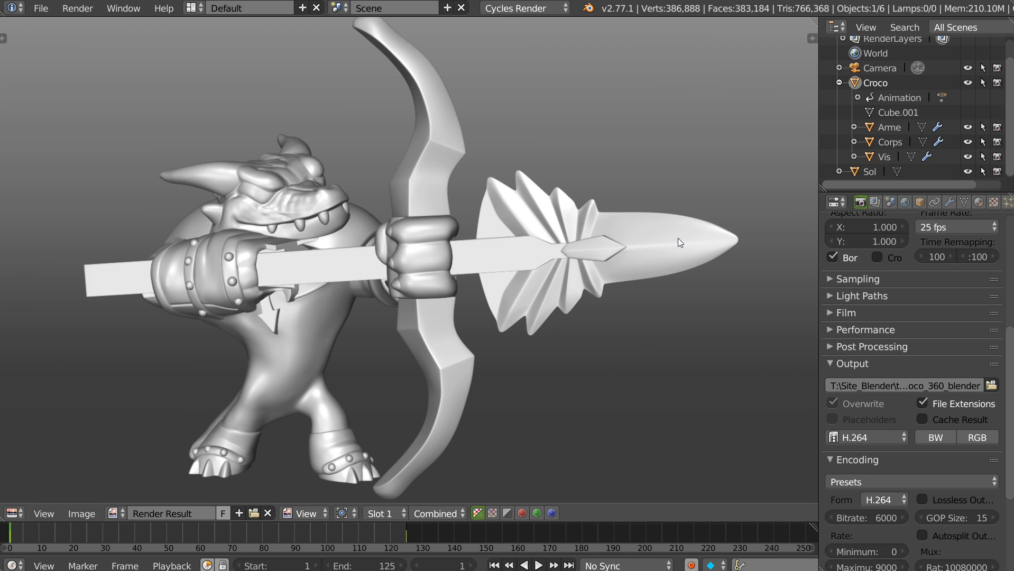
Collapse the Croco hierarchy, select the Camera and export it as Alembic, overwriting camera.abc in scene\data\export_blender
click(839, 83)
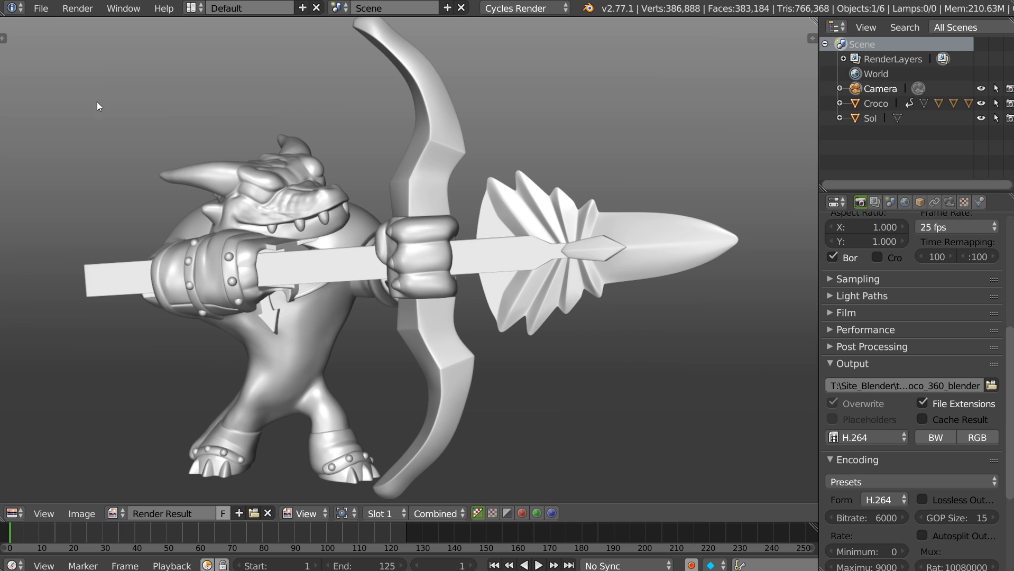
click(41, 8)
mouse_move(110, 306)
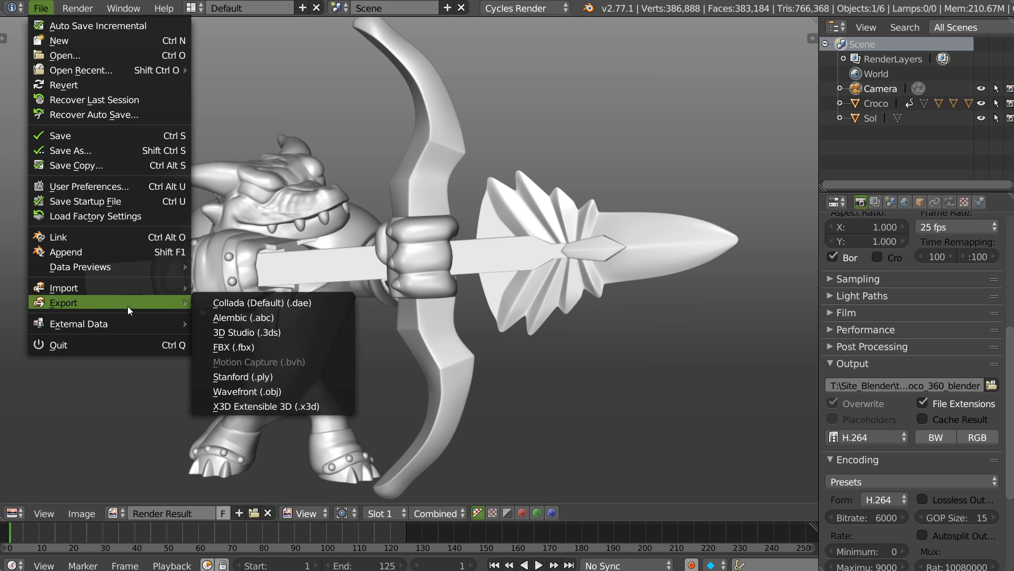
click(240, 317)
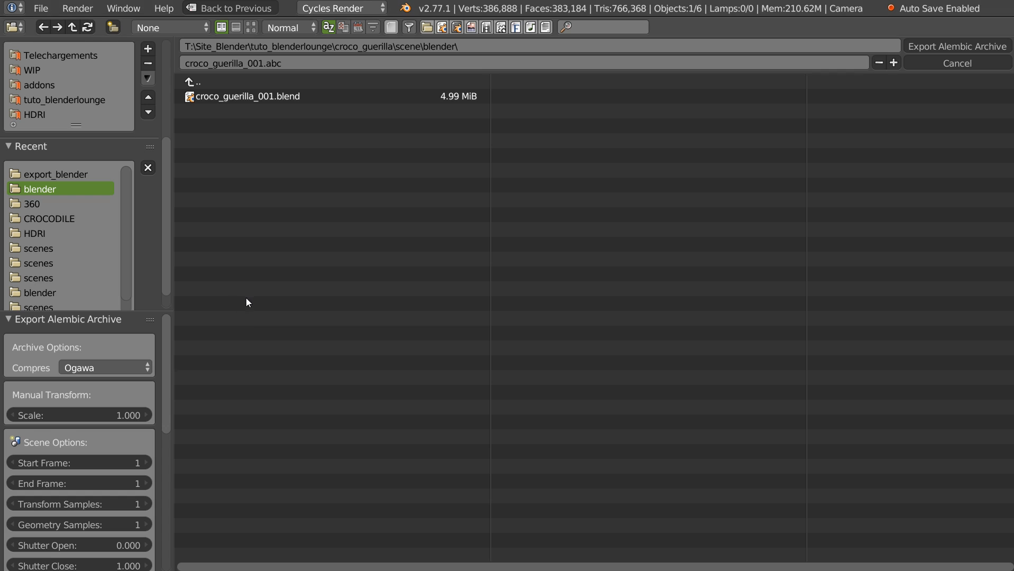
click(189, 81)
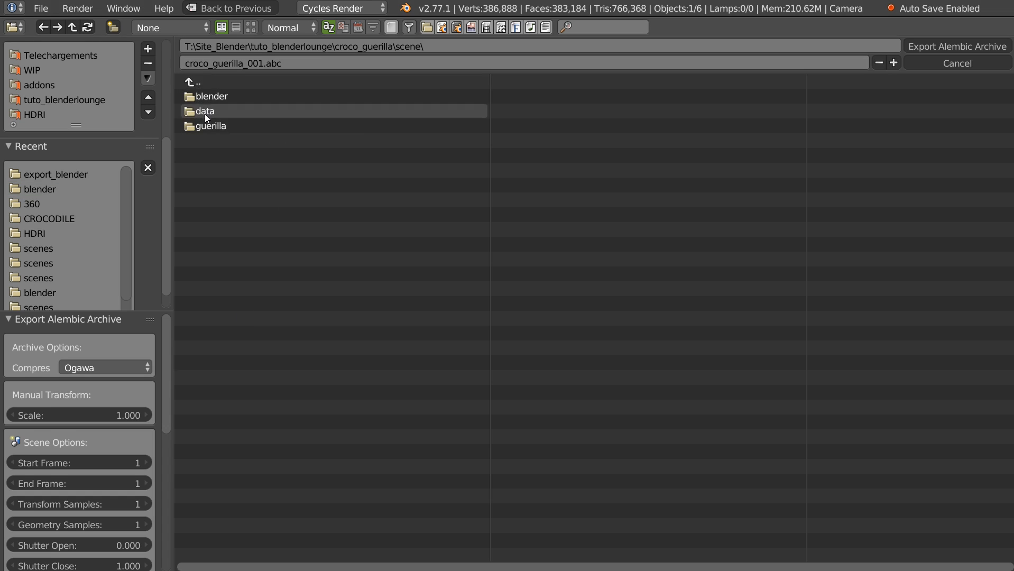
click(205, 112)
click(222, 96)
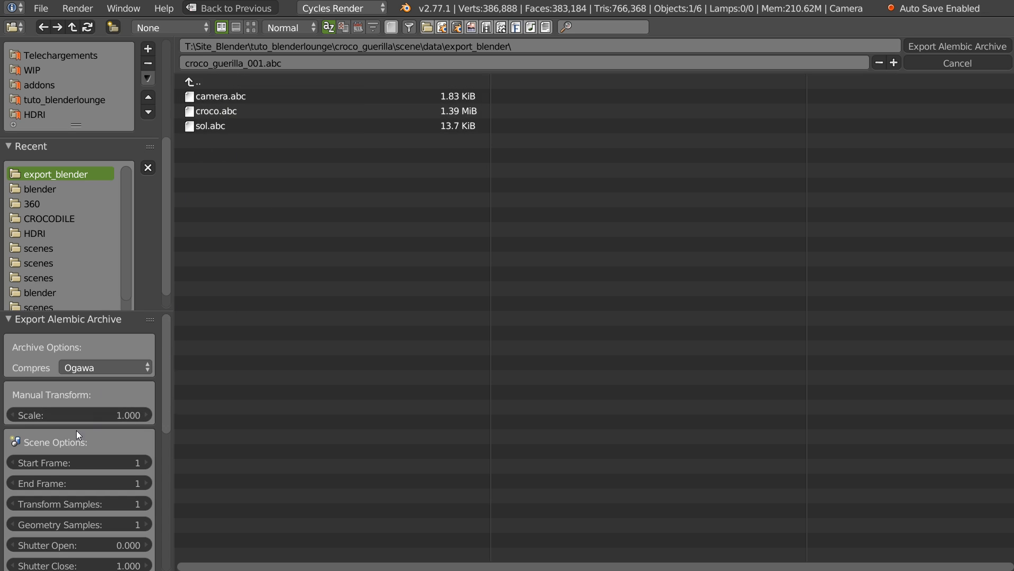
scroll(91, 379, down, 3)
scroll(90, 380, down, 1)
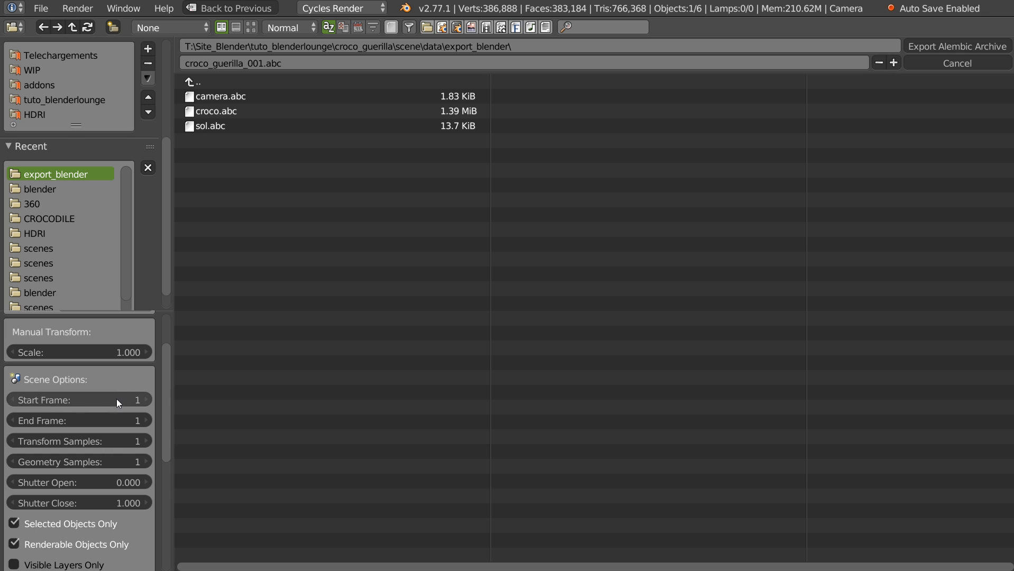
click(214, 94)
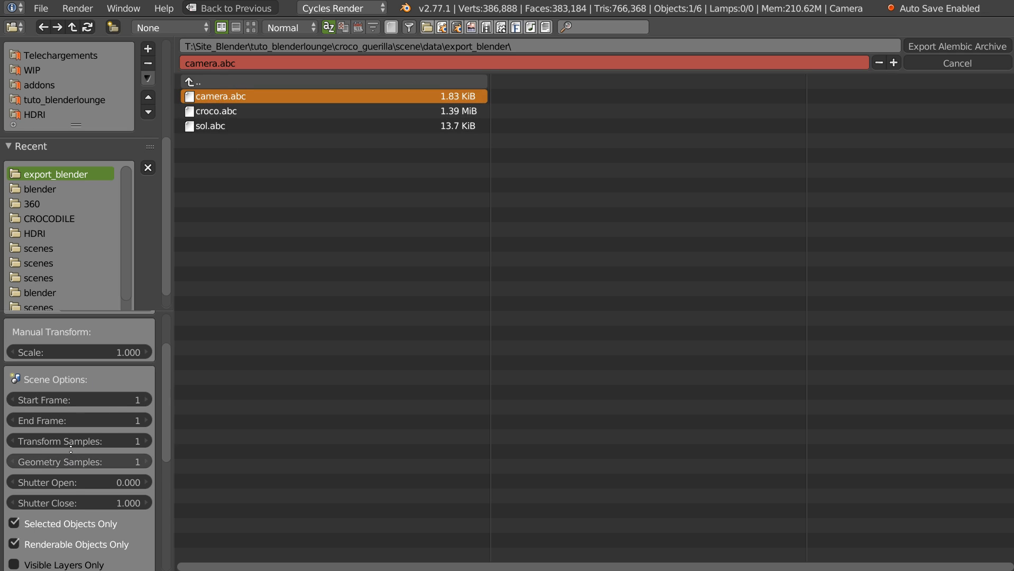
scroll(33, 470, down, 3)
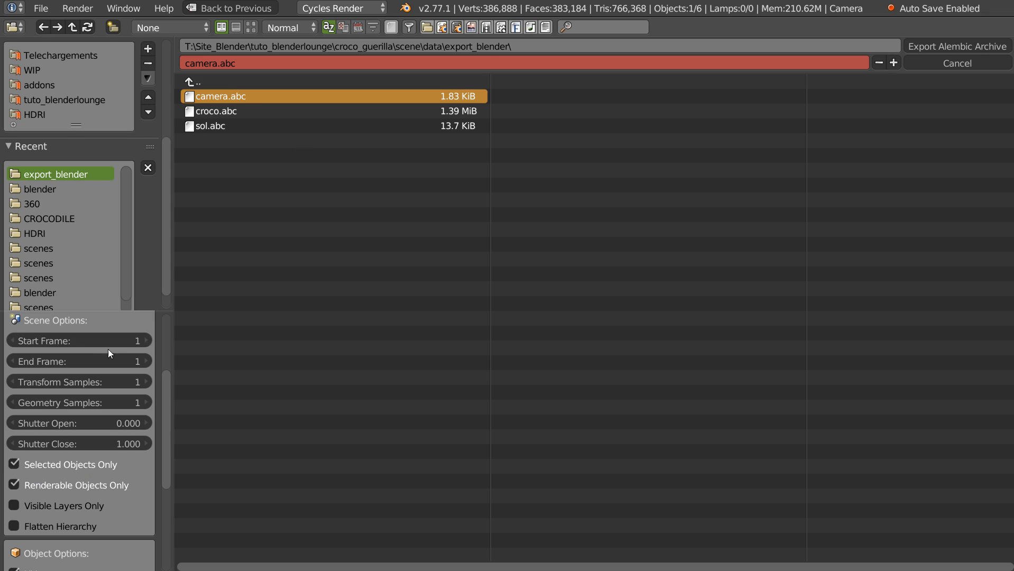
click(934, 45)
Select the Sol object and export it as Alembic, overwriting sol.abc in scene\data\export_blender
click(867, 119)
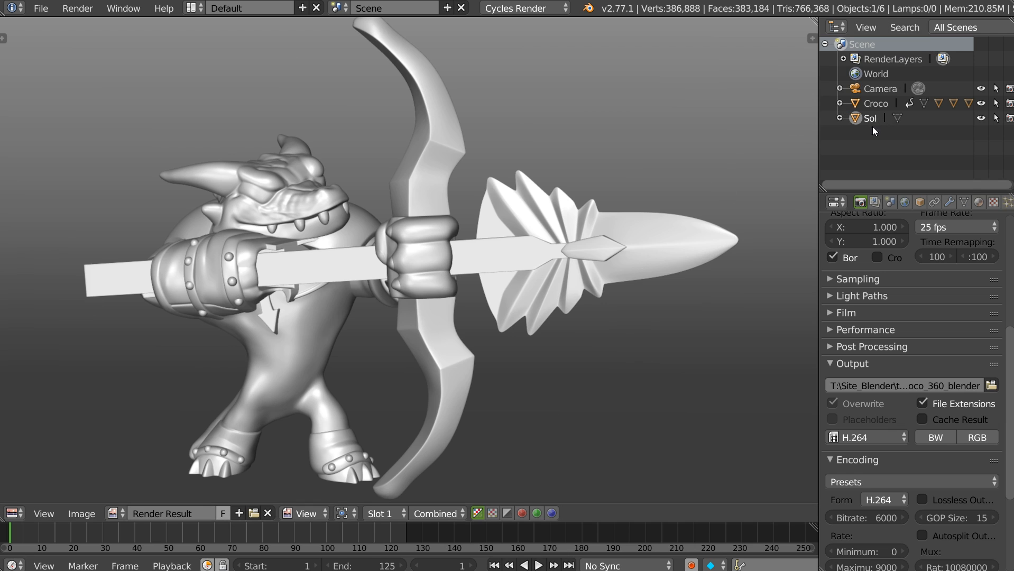
click(35, 8)
mouse_move(67, 302)
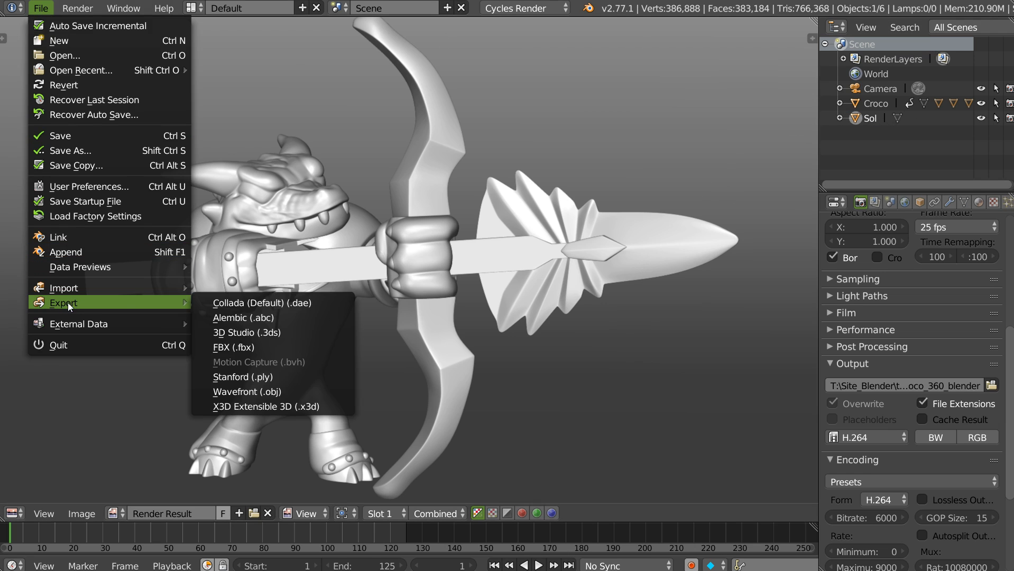
click(247, 317)
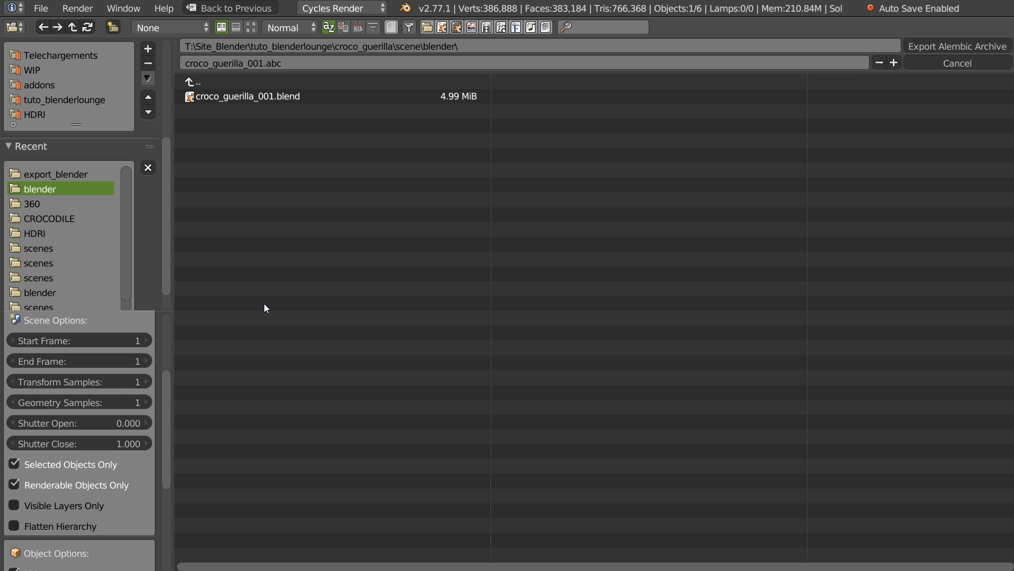
click(190, 82)
click(205, 111)
click(207, 95)
click(205, 126)
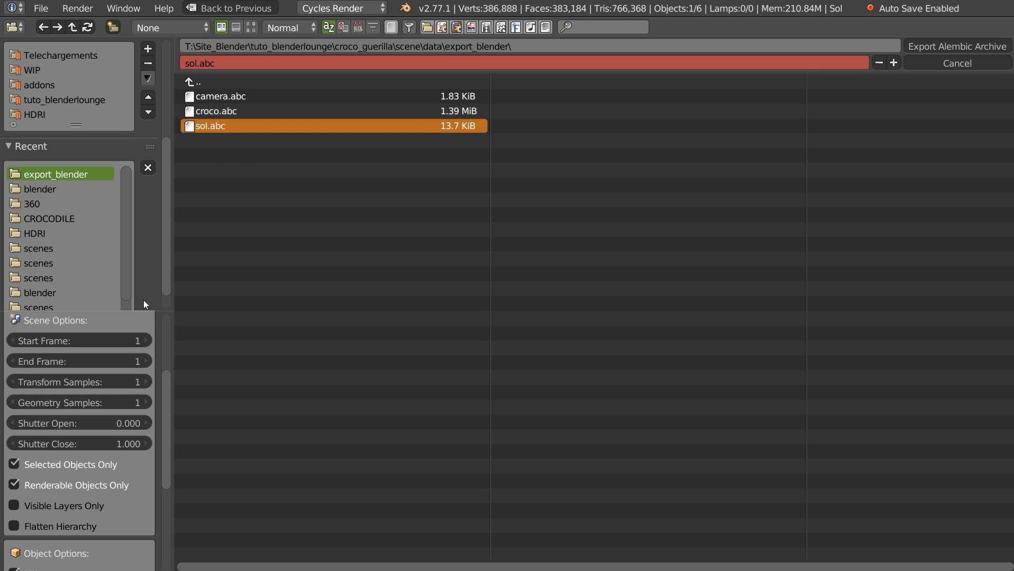
scroll(77, 364, up, 3)
scroll(37, 396, down, 4)
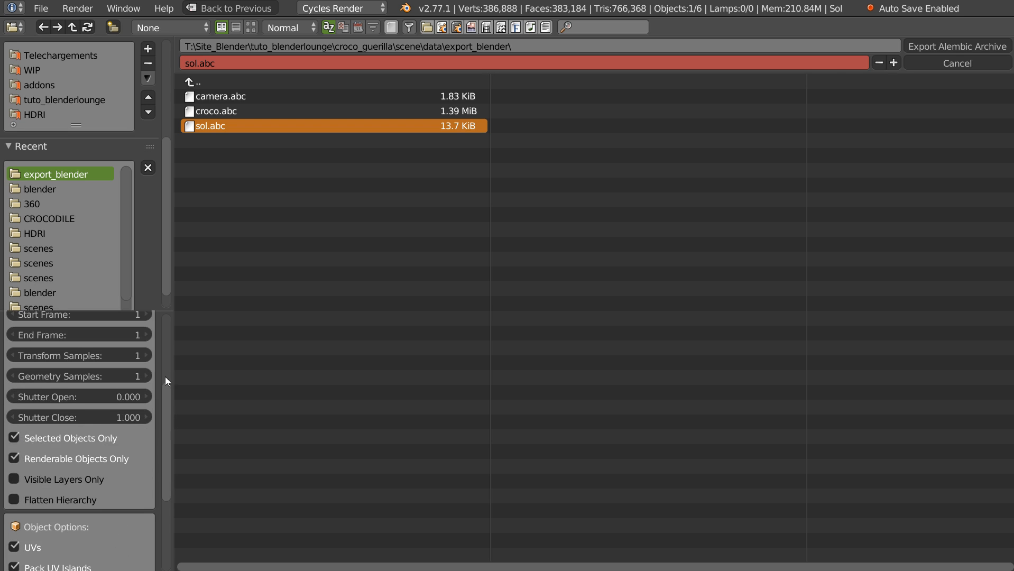
click(946, 47)
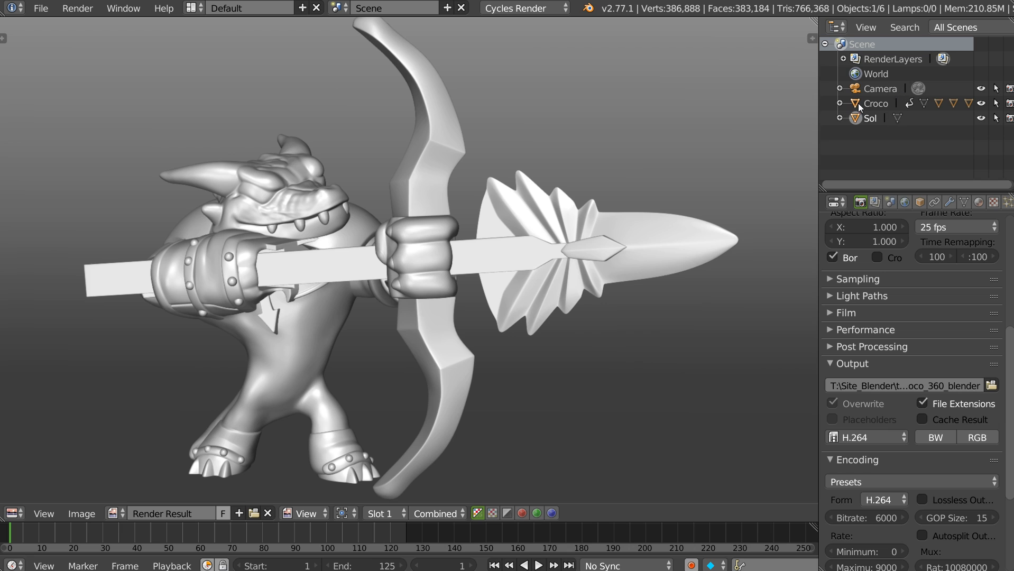
Select the Croco parent together with its child meshes Arme, Corps and Vis, and expand the hierarchy
click(854, 103)
click(839, 103)
scroll(842, 100, down, 1)
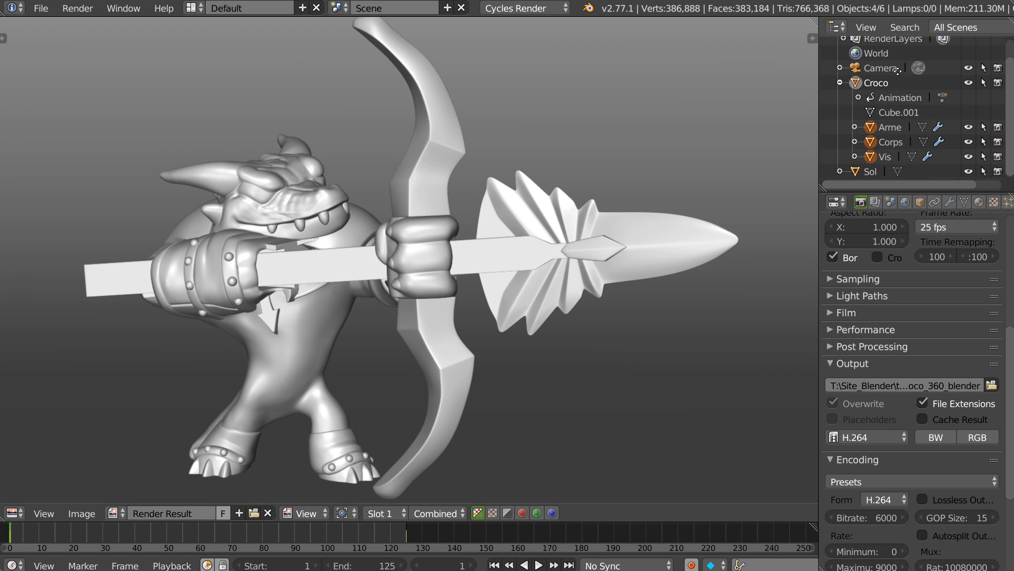
Export the selected Croco hierarchy as Alembic with end frame 125, overwriting croco.abc in the export_blender folder
click(42, 10)
mouse_move(91, 300)
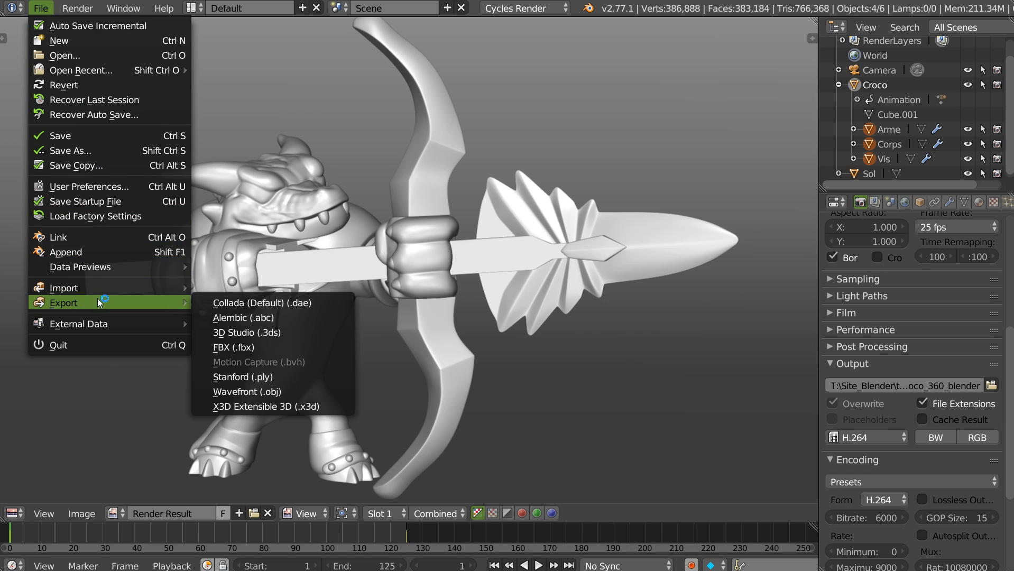
click(245, 318)
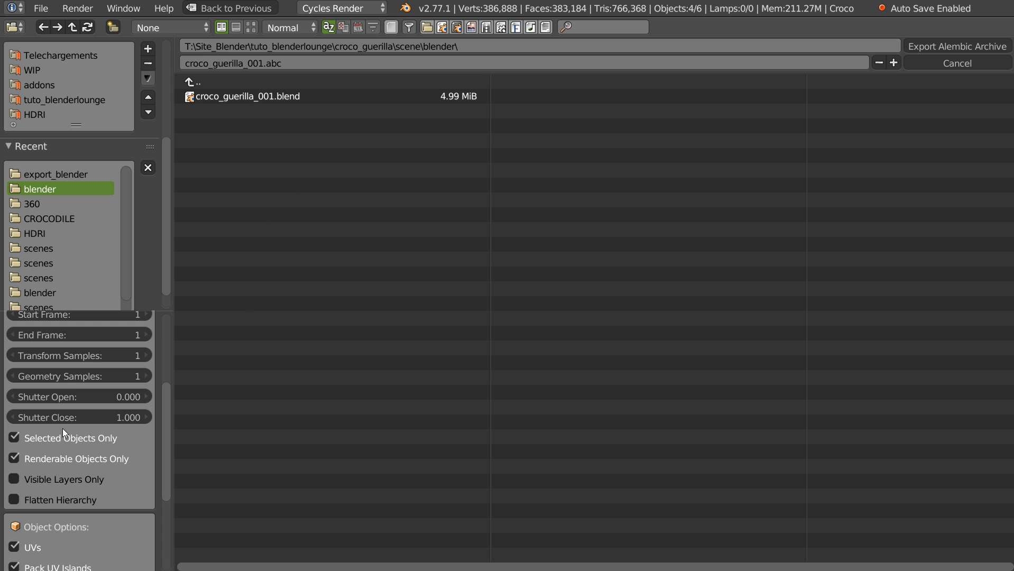
scroll(47, 458, up, 3)
click(67, 389)
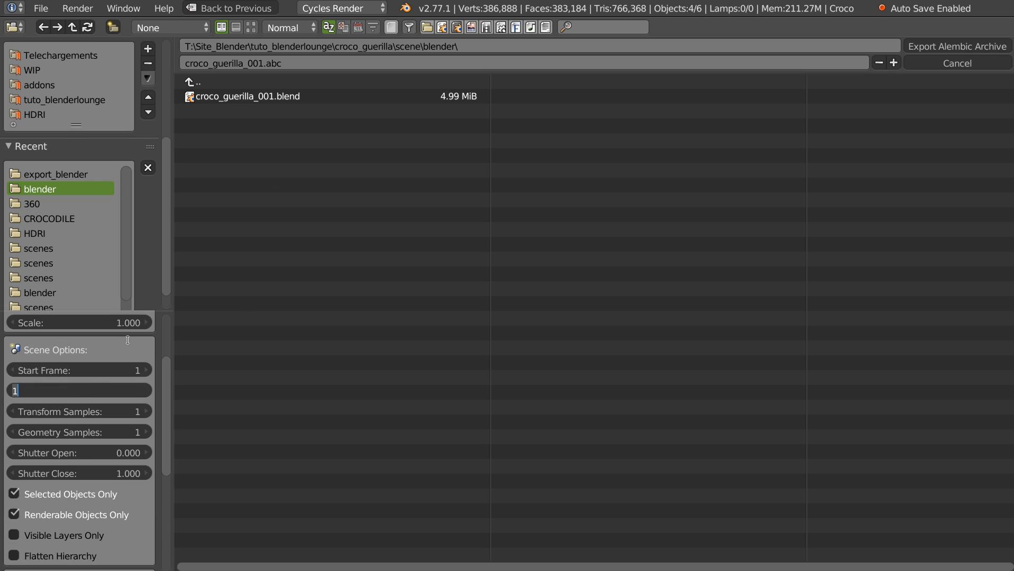
text(125)
key(Return)
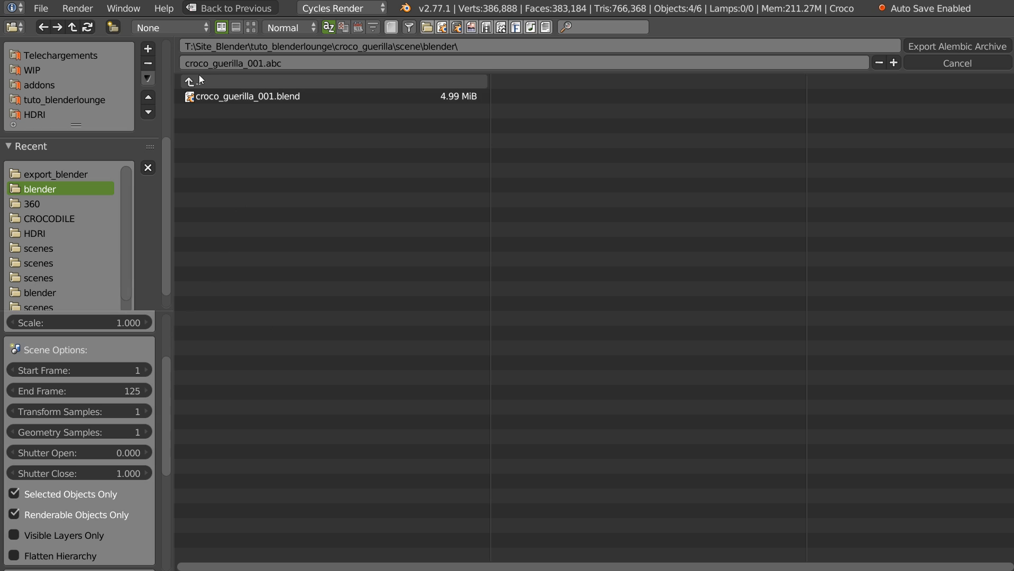
click(50, 175)
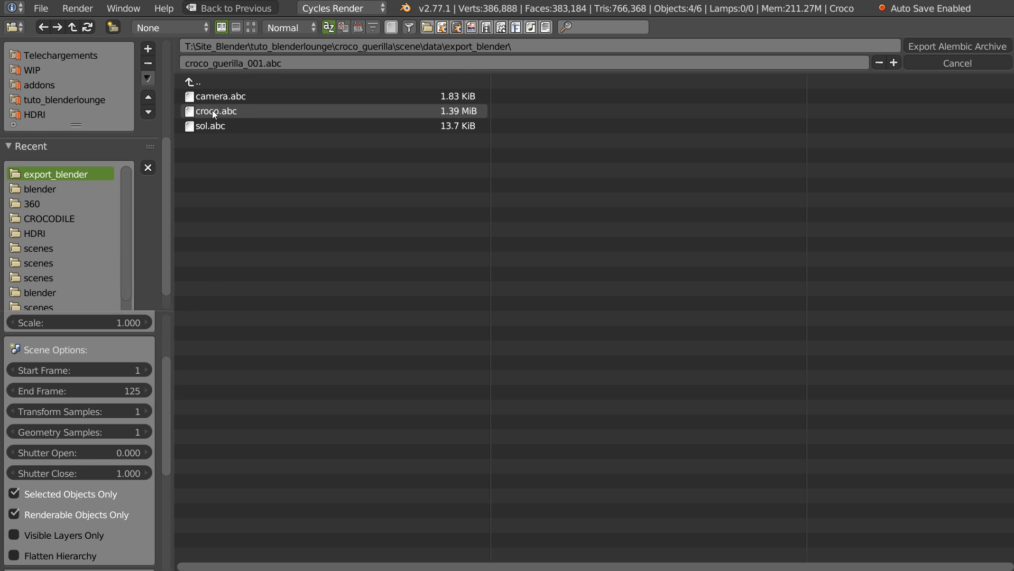
click(214, 111)
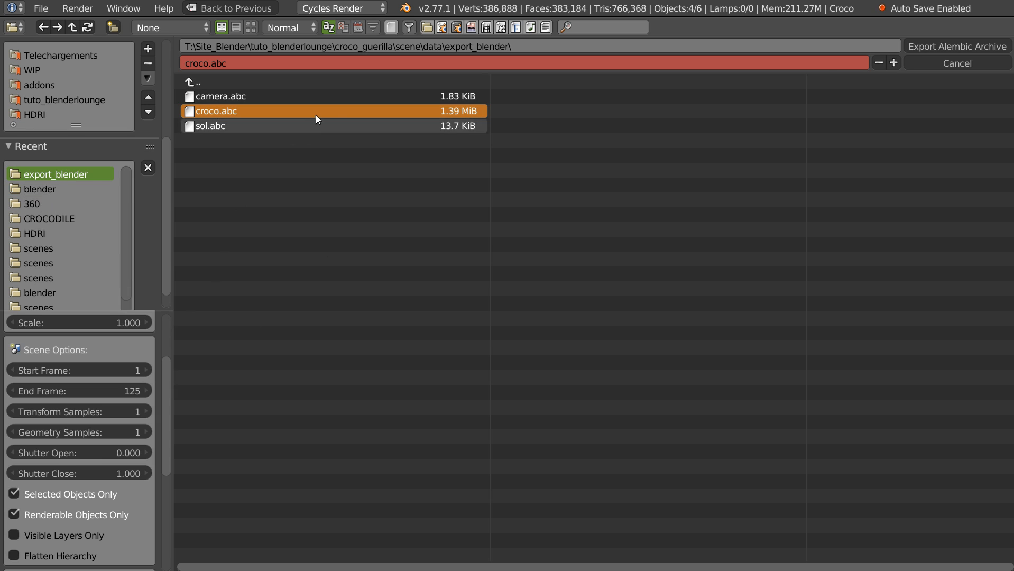
click(945, 46)
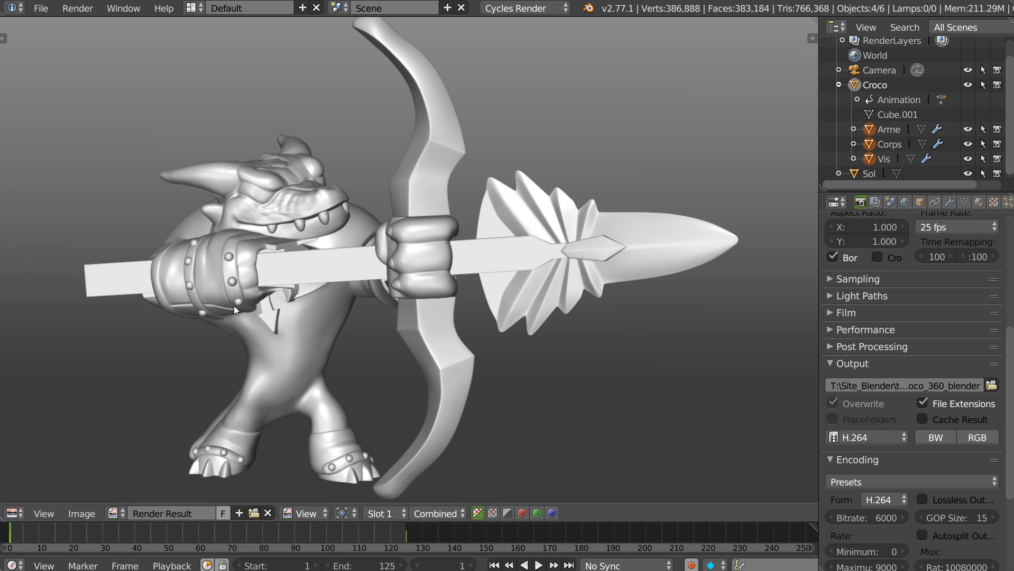
Save the current Blender scene file
click(41, 9)
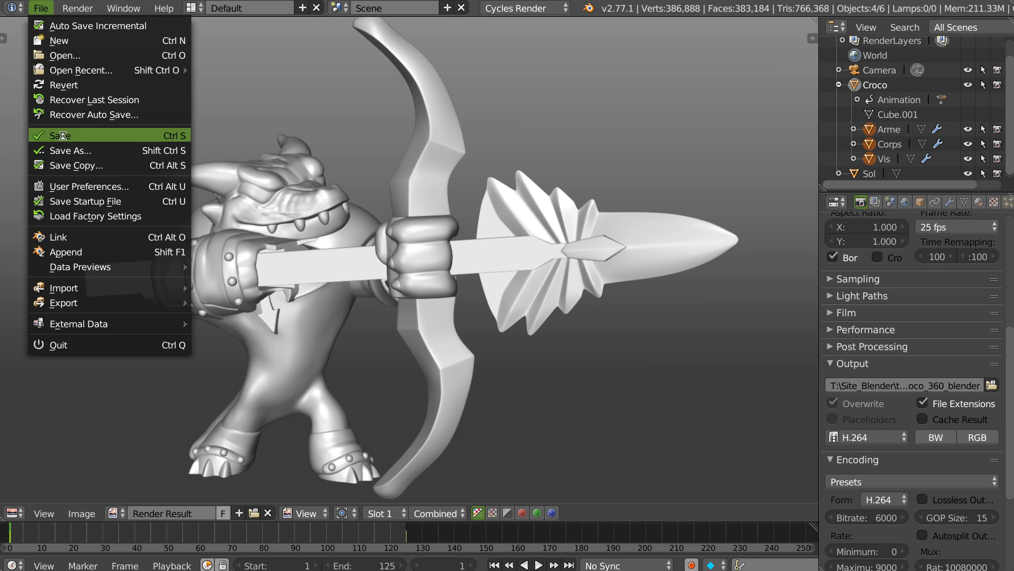
click(61, 137)
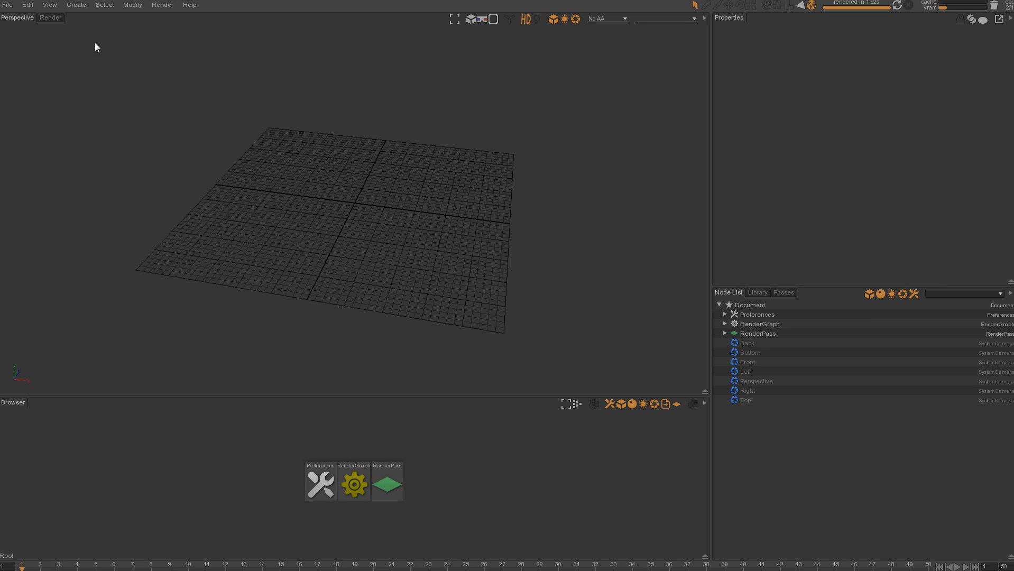
In Guerilla, create a reference to croco.abc from the export_blender folder, named croco, with Prefix and Contains Children enabled
click(74, 6)
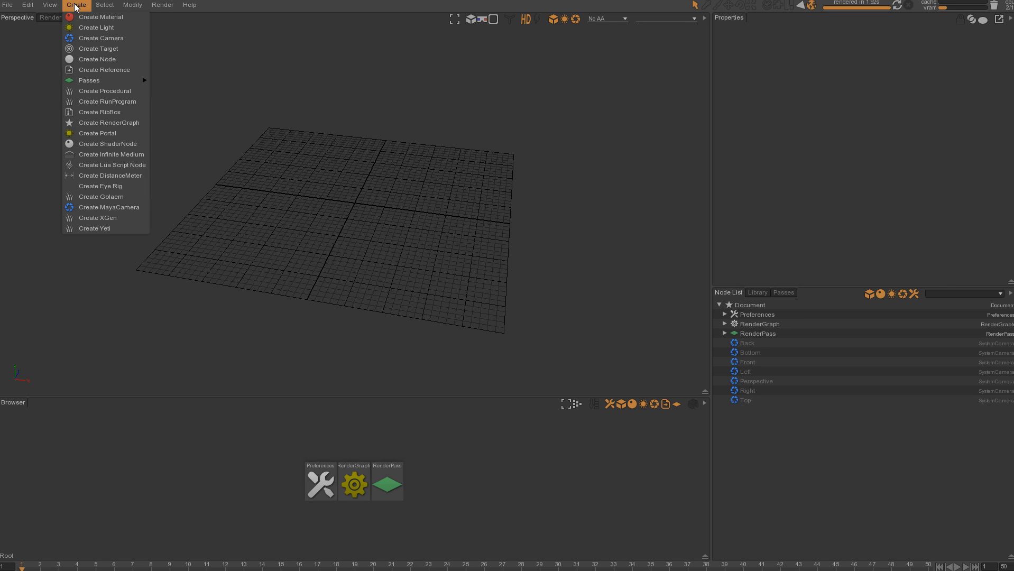
click(111, 71)
click(205, 88)
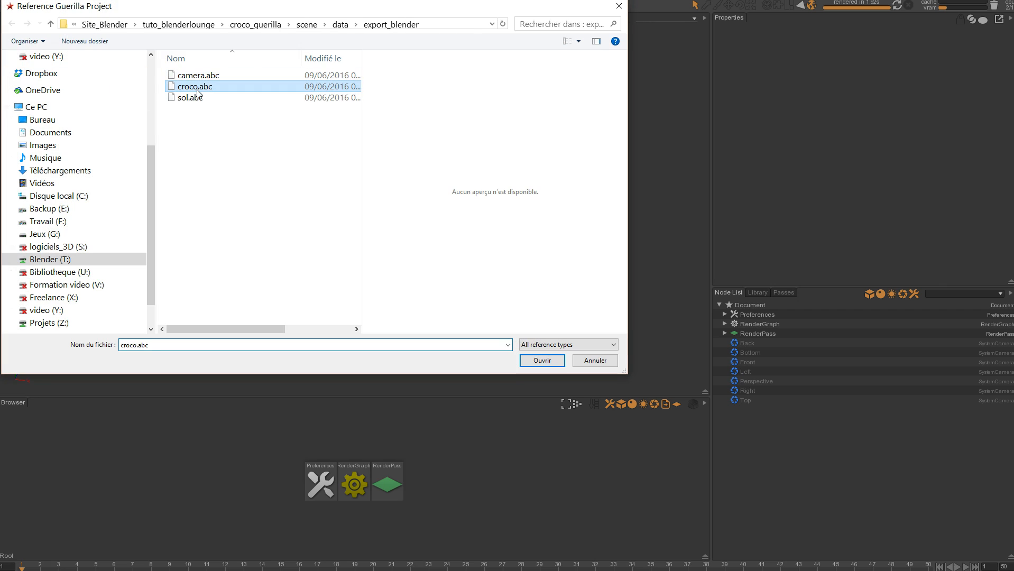
click(542, 360)
click(527, 260)
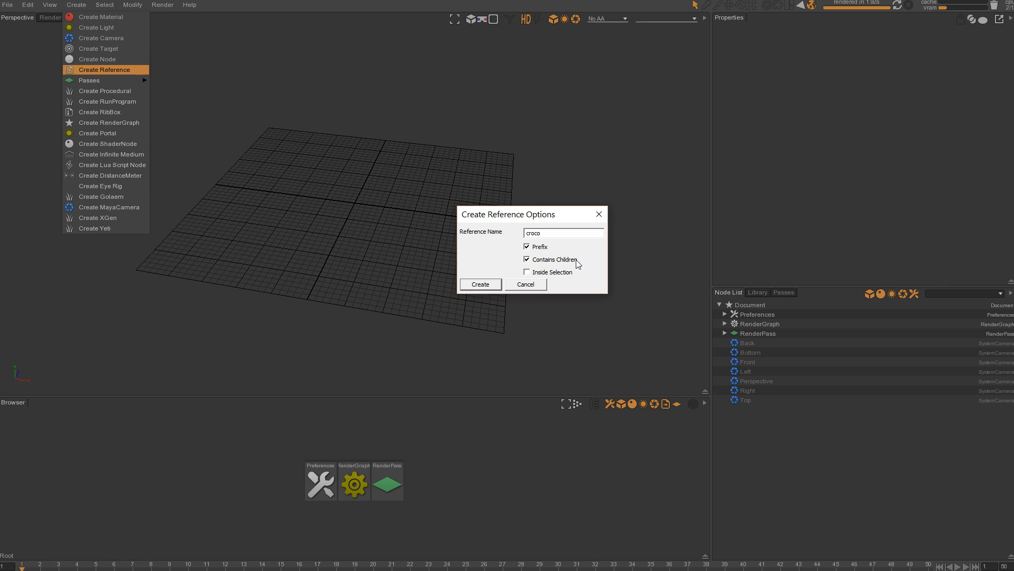
click(478, 285)
Frame the imported crocodile, select the CrocoShape box enclosing it, and set it to Hidden with Primary Visibility off
drag(379, 179, 328, 222)
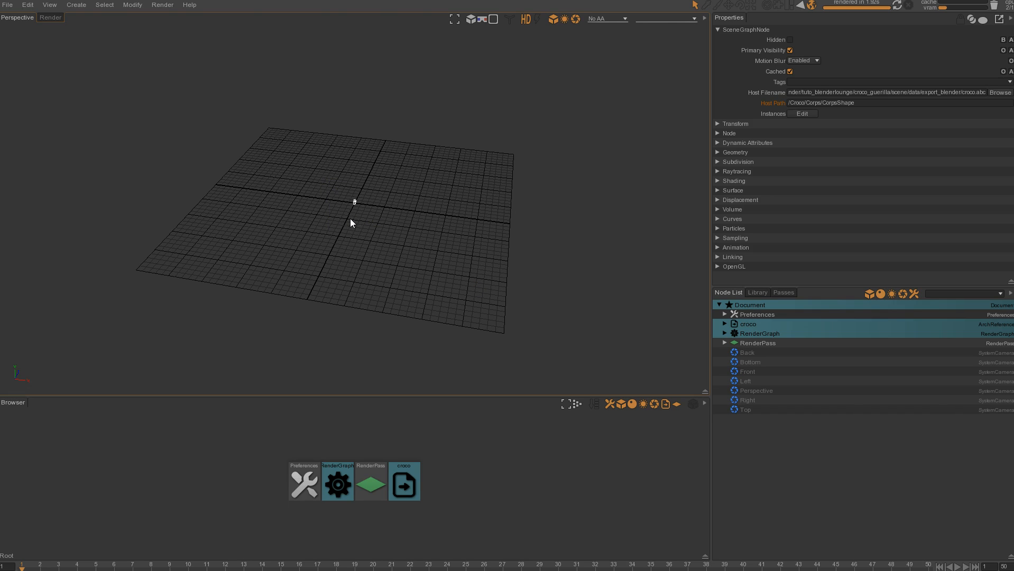
key(f)
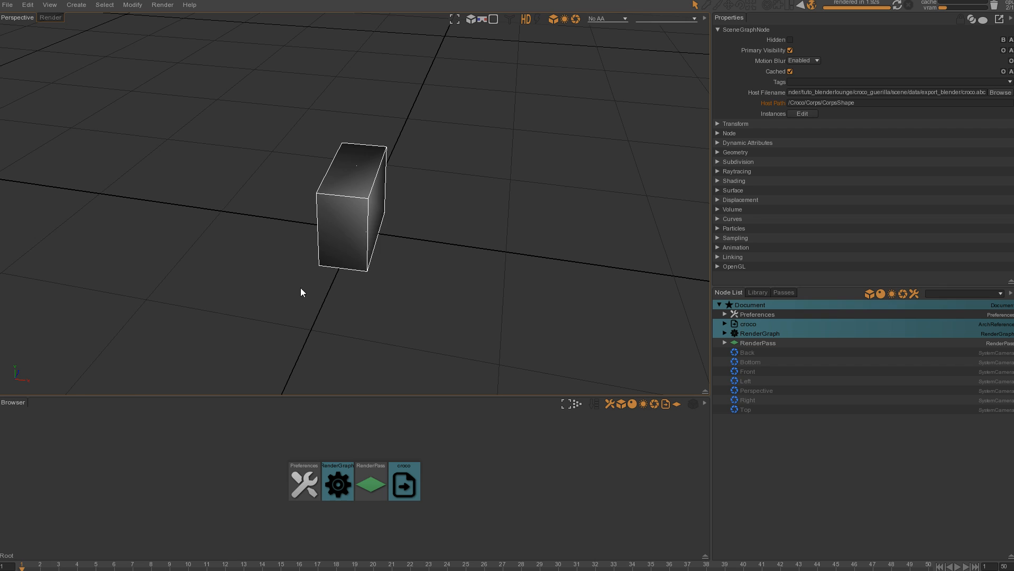
alt+drag(306, 287, 389, 281)
alt+right_drag(389, 281, 472, 240)
alt+drag(472, 240, 555, 182)
click(555, 182)
click(433, 232)
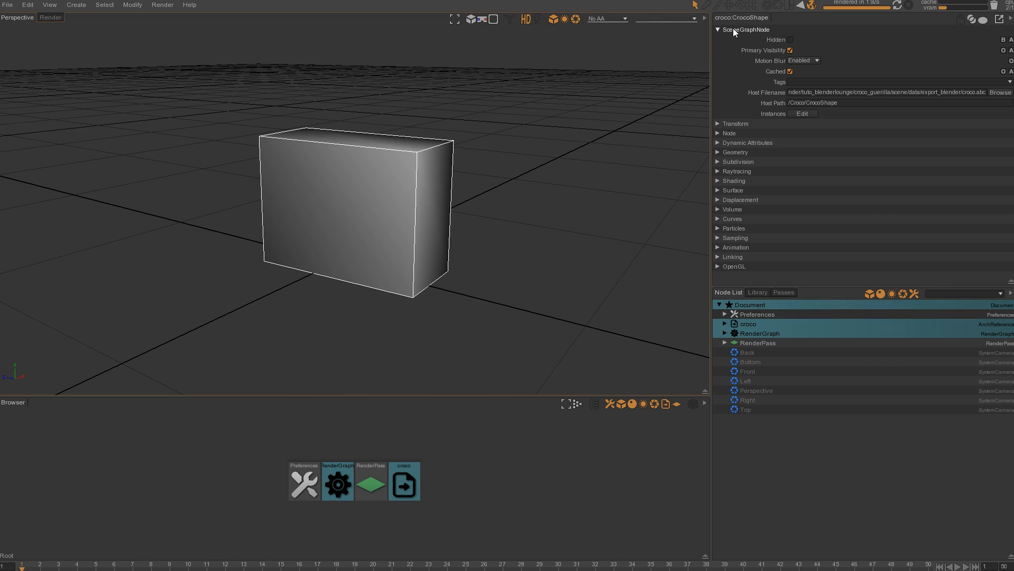
click(789, 40)
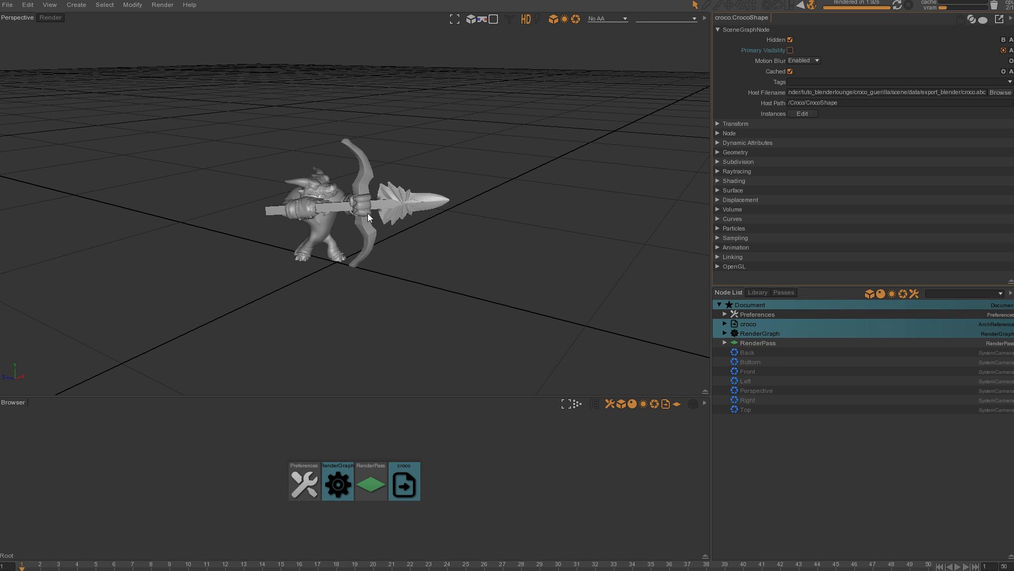
Play the crocodile's turntable animation to check its rotation and stop the playback
alt+drag(365, 212, 372, 238)
alt+right_drag(372, 238, 445, 212)
alt+drag(445, 212, 355, 238)
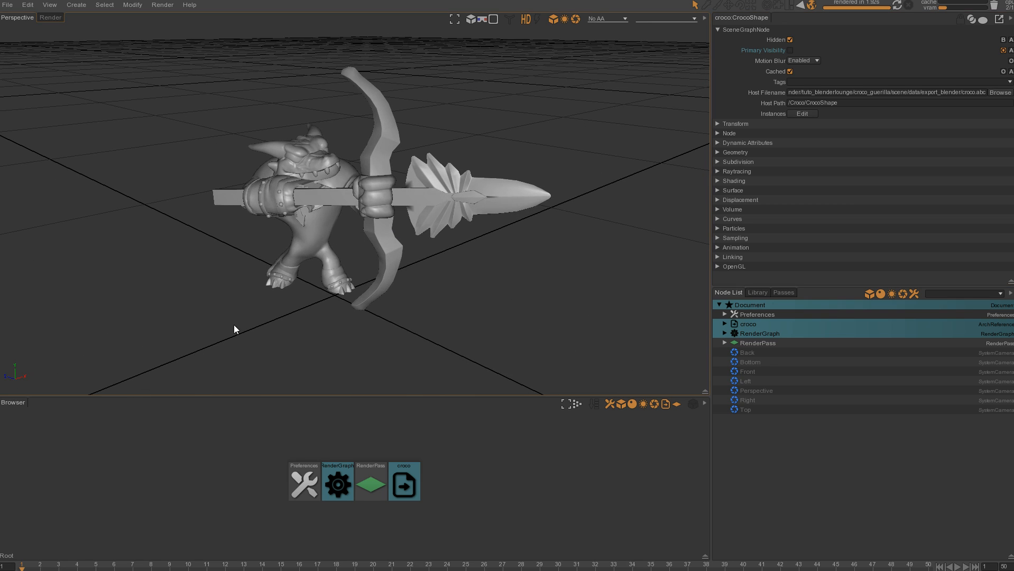
click(959, 566)
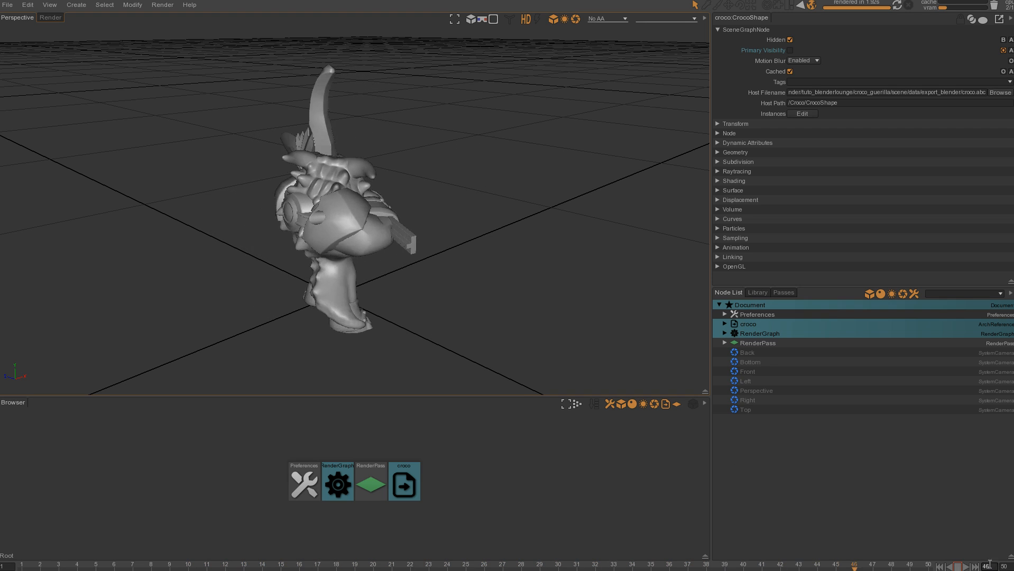
click(957, 566)
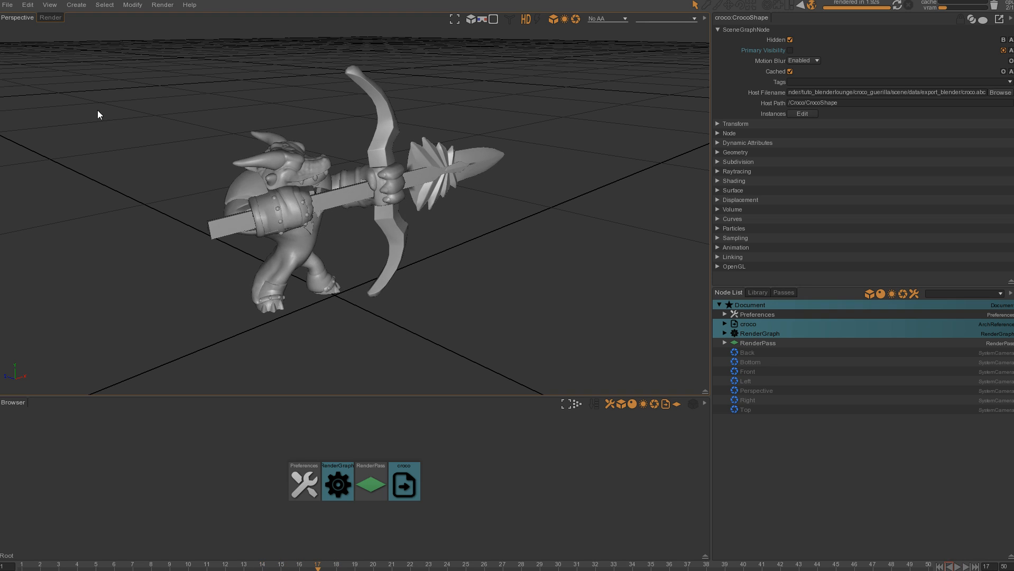
Create a reference to camera.abc, named camera, with Prefix enabled and Contains Children disabled
click(78, 6)
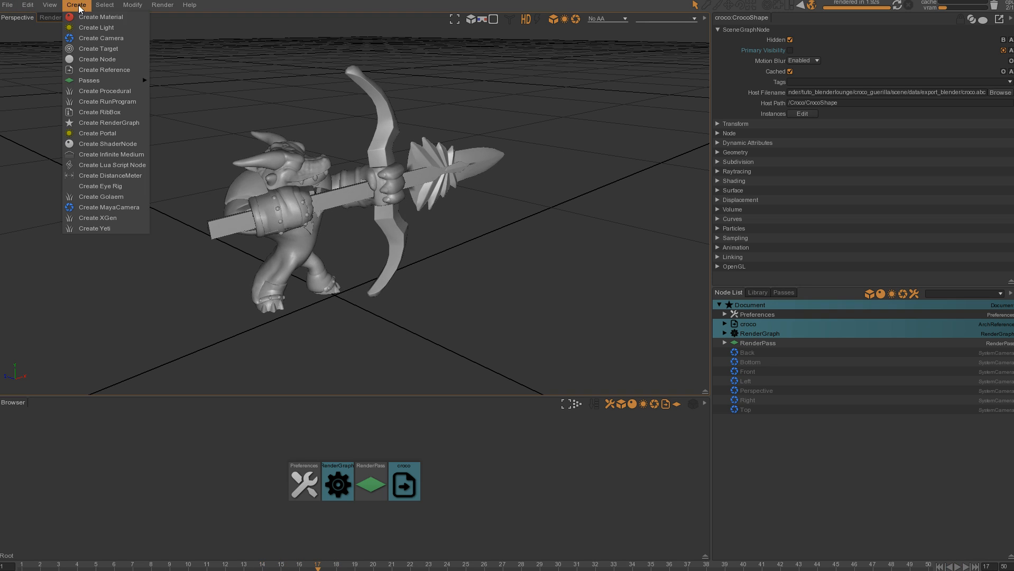
click(109, 69)
double_click(193, 76)
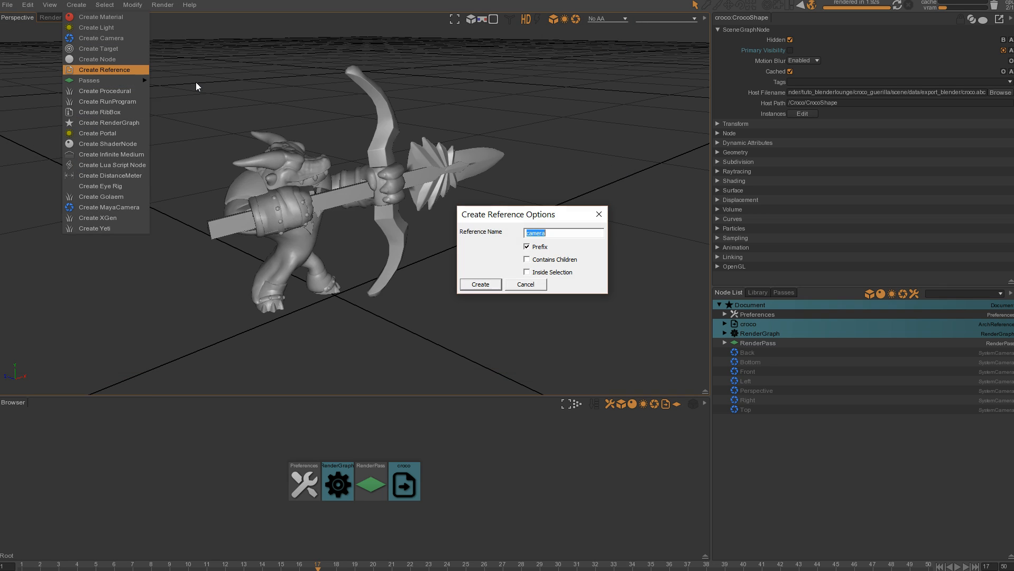
click(482, 284)
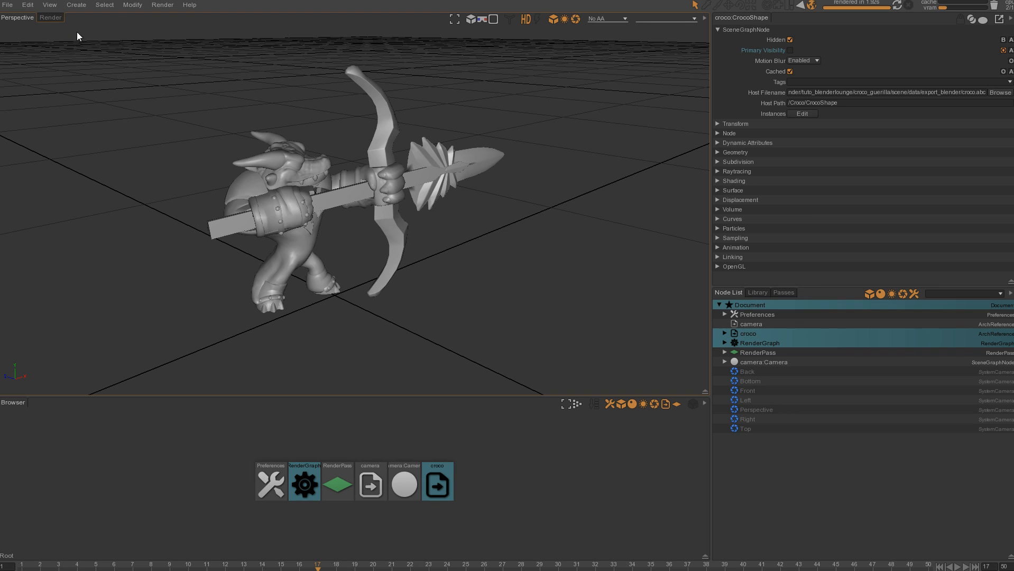
Open an additional view and make it look through the imported camera:CameraShape
key(space)
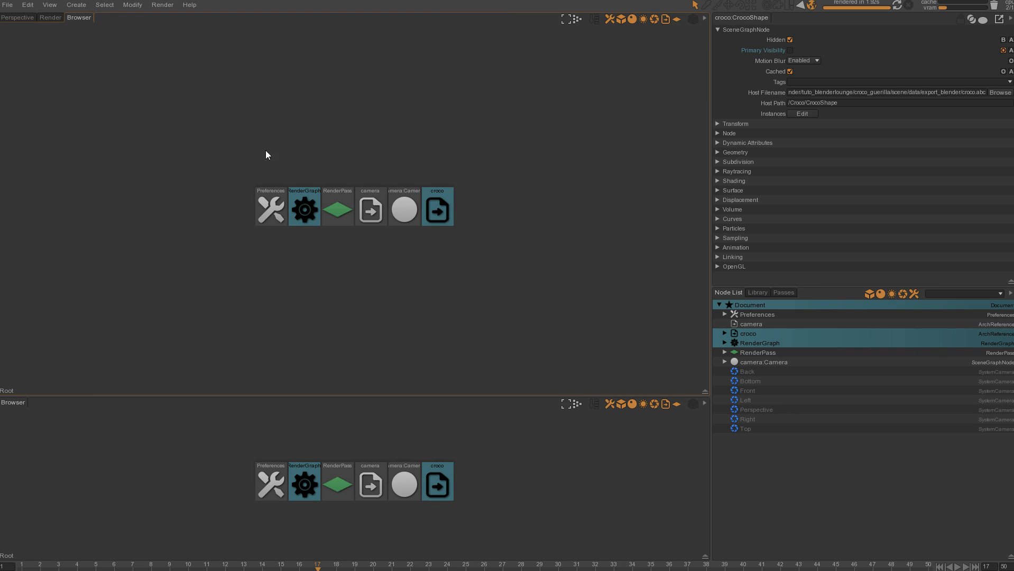
key(c)
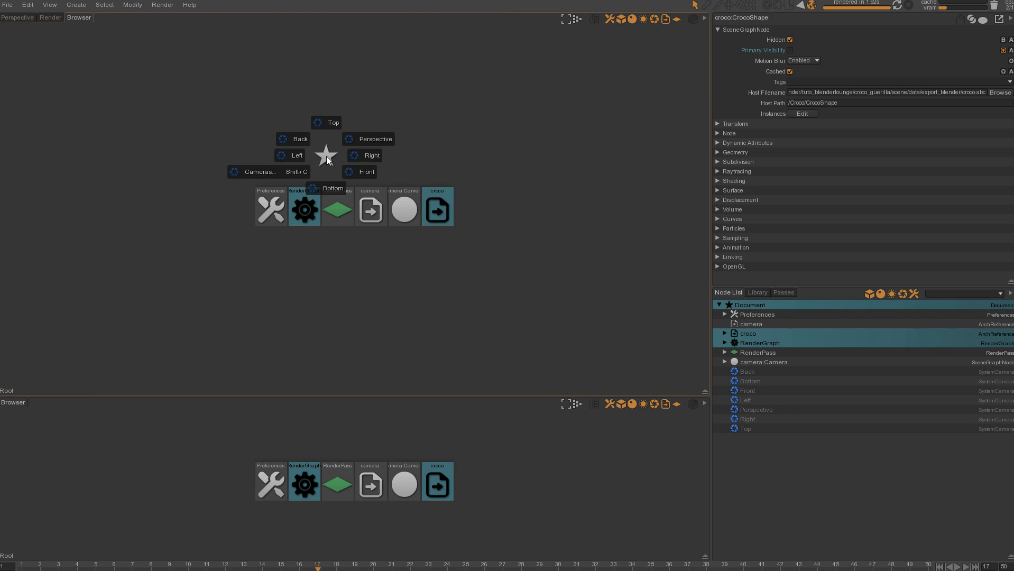
click(256, 173)
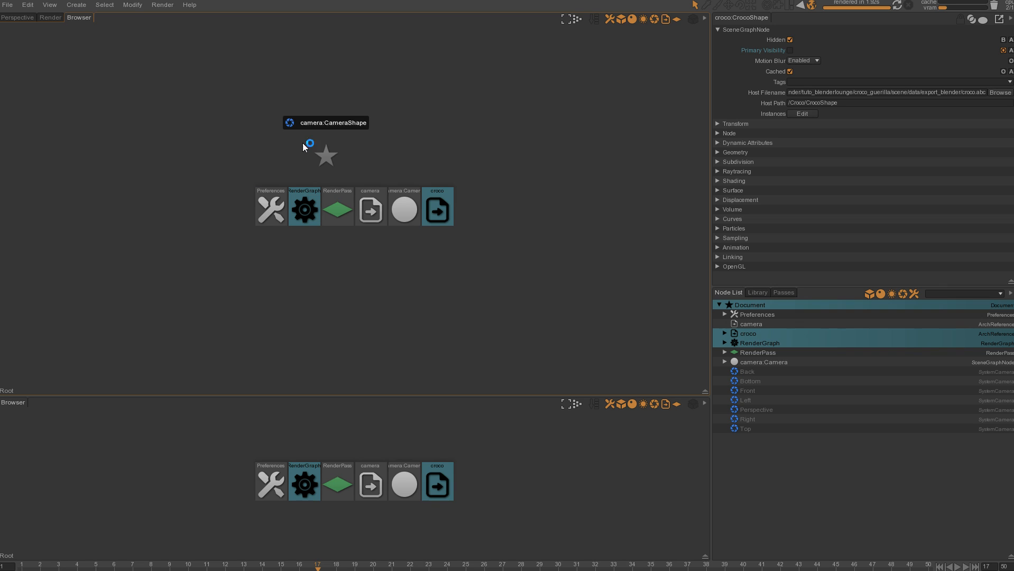
click(334, 121)
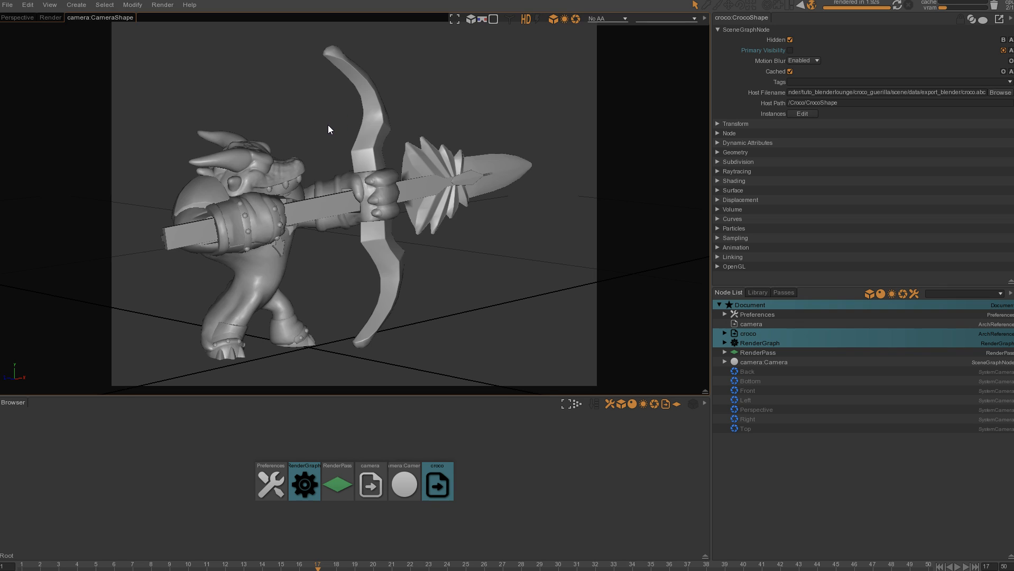
Examine the camera reference and the camera:Camera node's properties, including its OpenGL settings
click(746, 323)
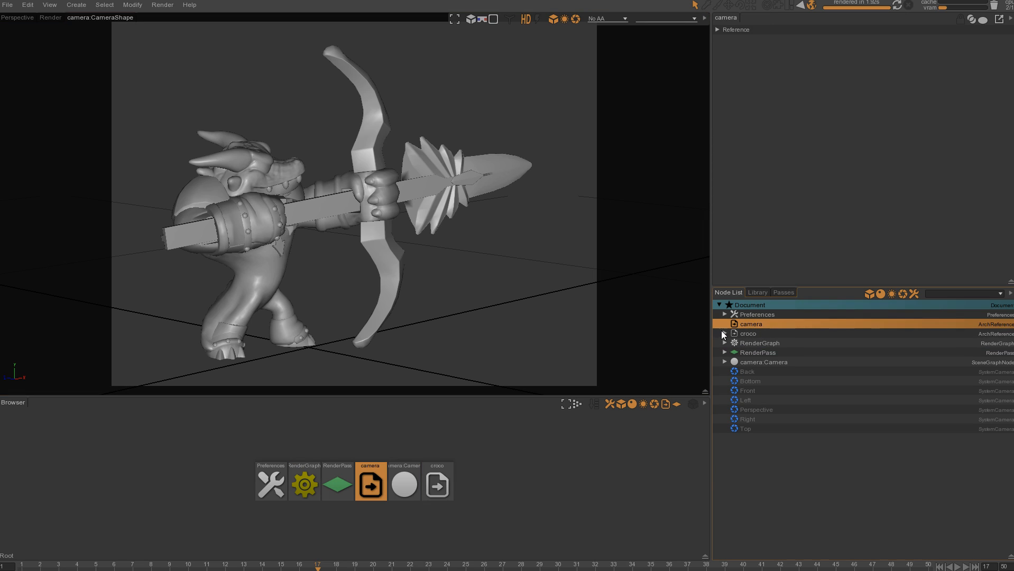
click(759, 363)
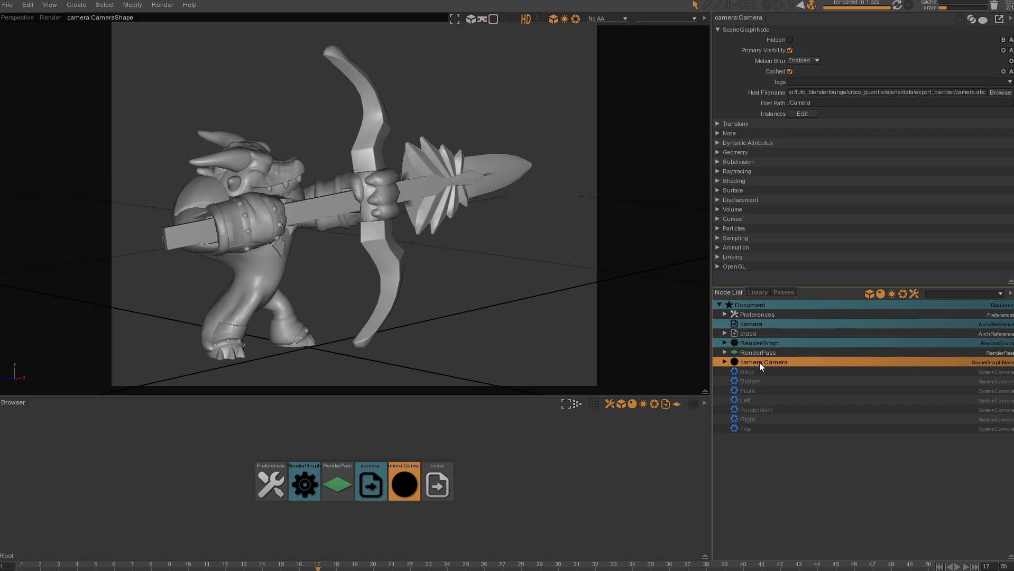
drag(782, 215, 796, 232)
click(741, 267)
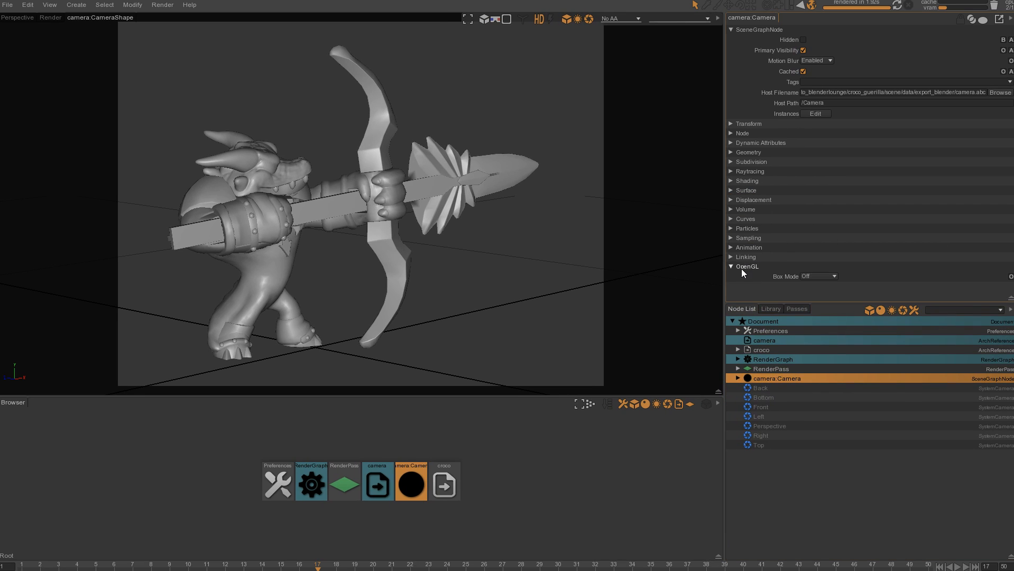
click(739, 268)
click(51, 18)
click(92, 19)
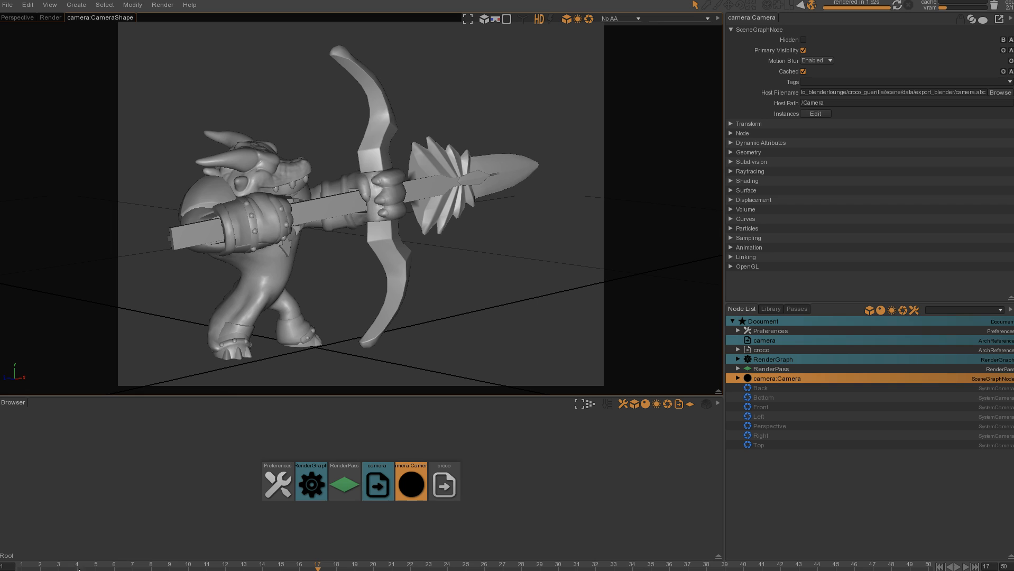
Return the timeline to frame 1 and set the project resolution to a width of 1920 and a height of 1080
click(22, 568)
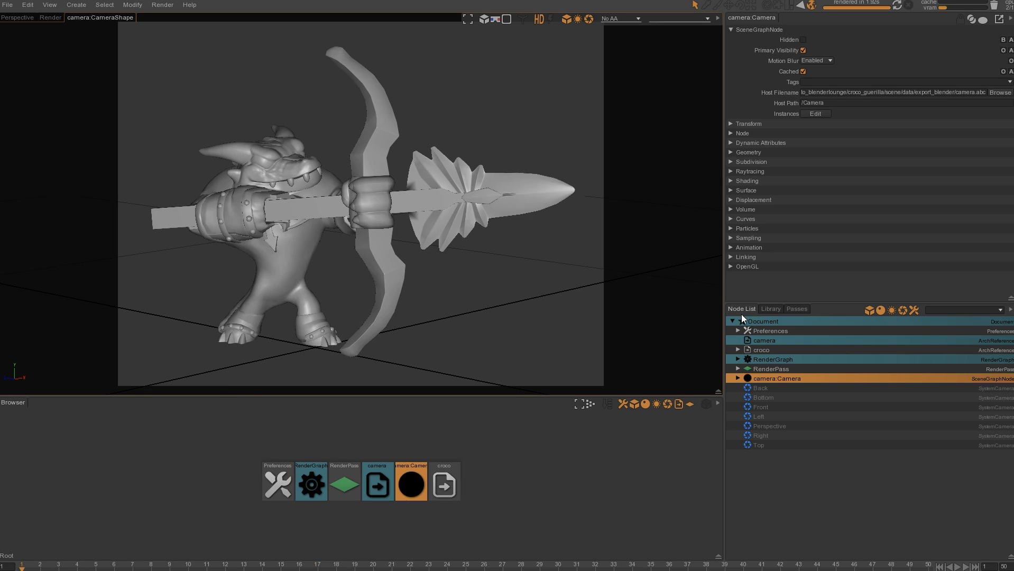
click(766, 330)
click(755, 77)
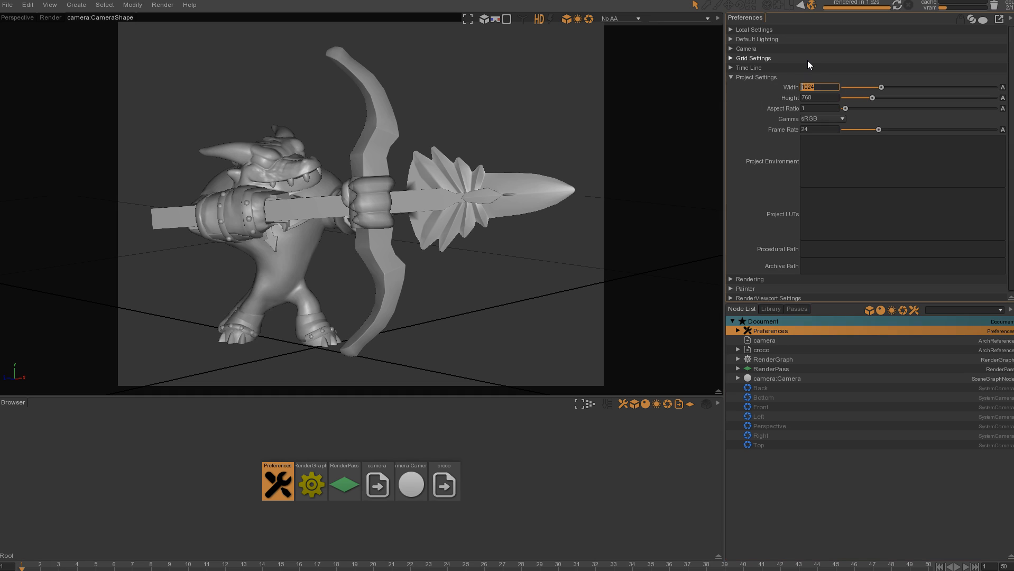
text(1920)
key(Tab)
key(Tab)
key(Tab)
text(1087)
key(BackSpace)
text(0)
key(Return)
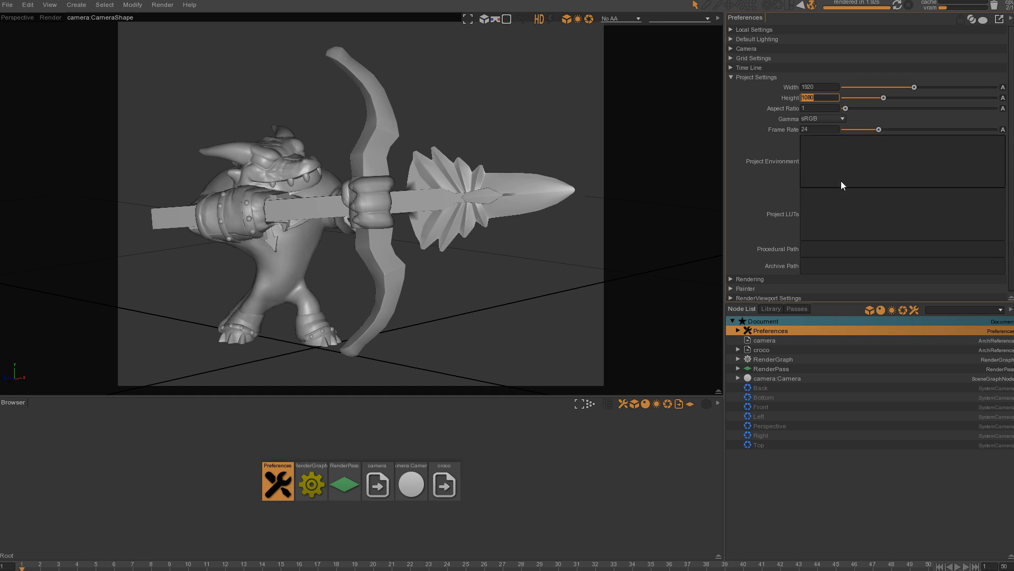
Set the project frame rate to 25
click(809, 129)
text(25)
key(Return)
Expand the Rendering preferences, enlarge the properties area and look through the rendering options
click(754, 280)
drag(757, 259, 760, 280)
drag(754, 237, 743, 240)
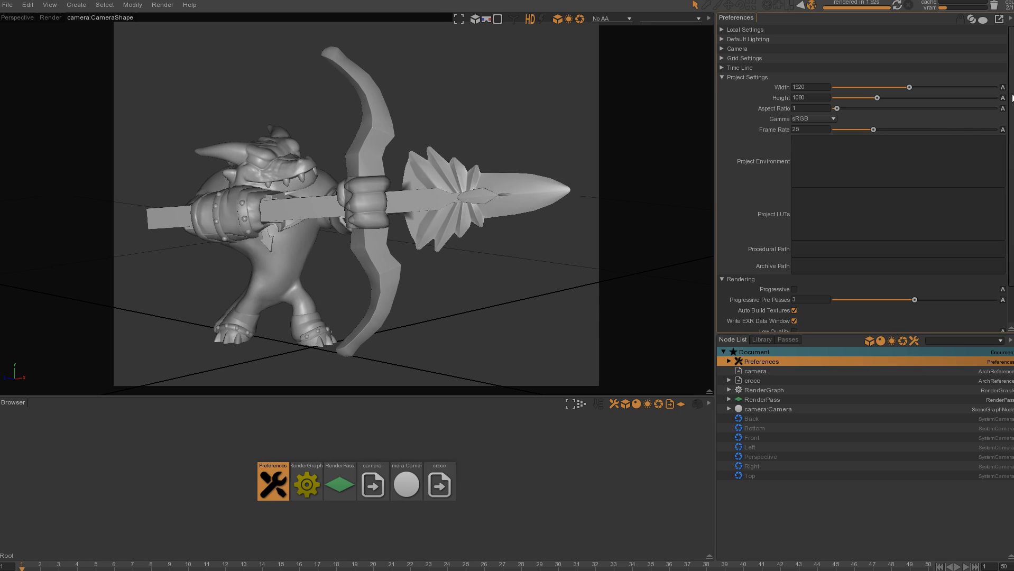
drag(1011, 98, 1008, 180)
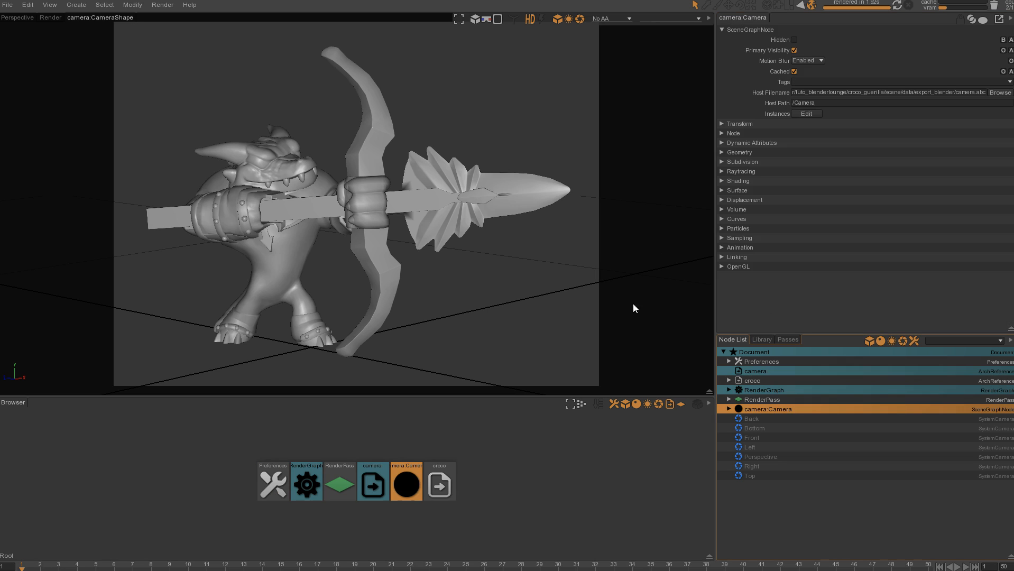
Expand the camera:Camera node, select camera:CameraShape and make it the main camera
click(728, 409)
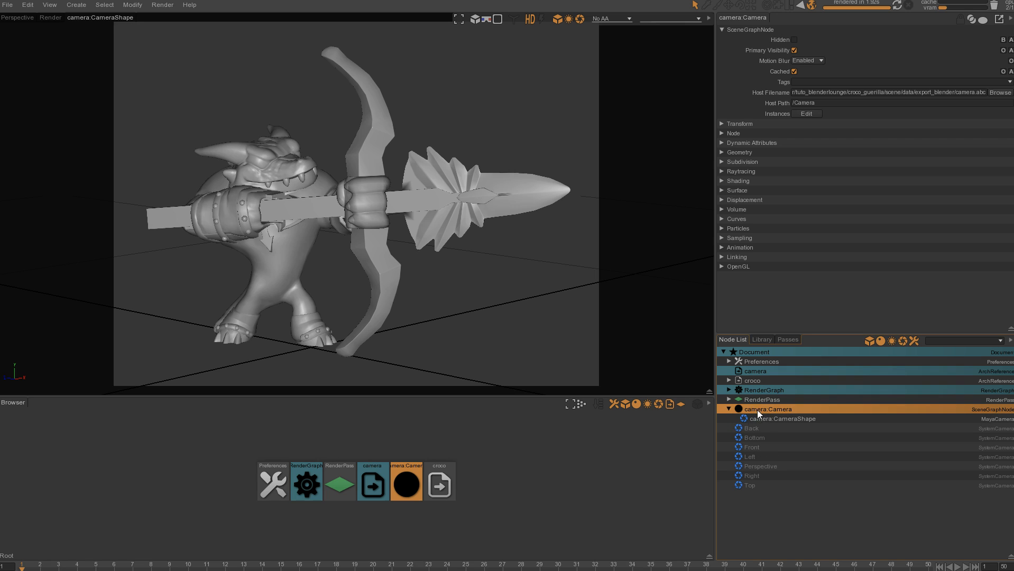
click(770, 418)
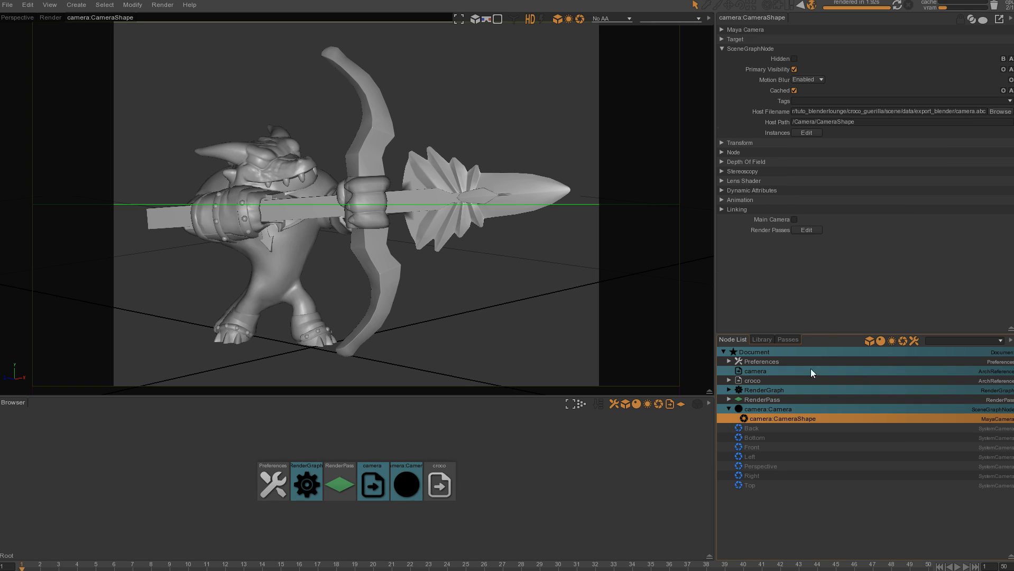
click(794, 221)
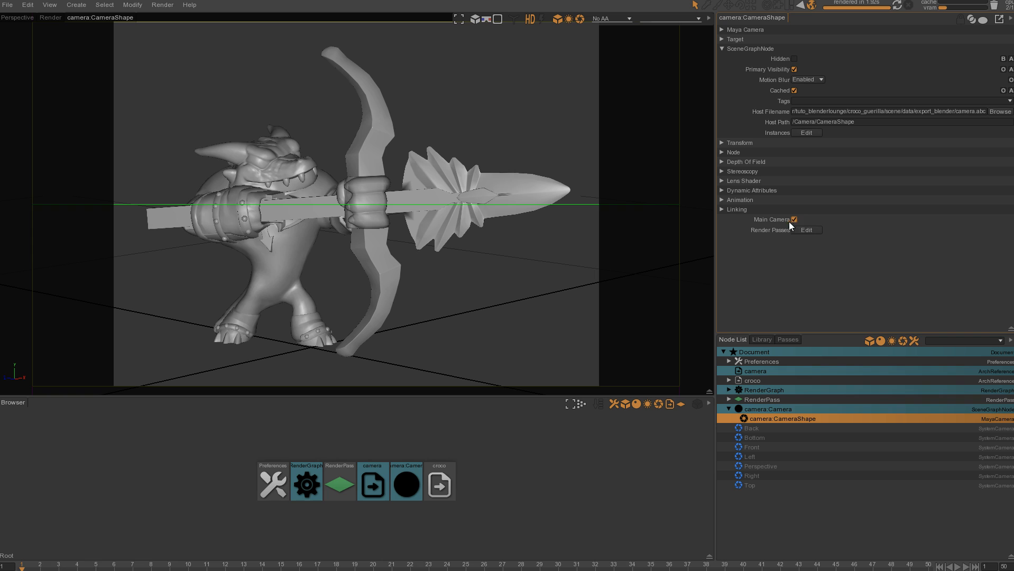
Enable Use Project Ratio in the Maya Camera settings of camera:CameraShape
click(727, 31)
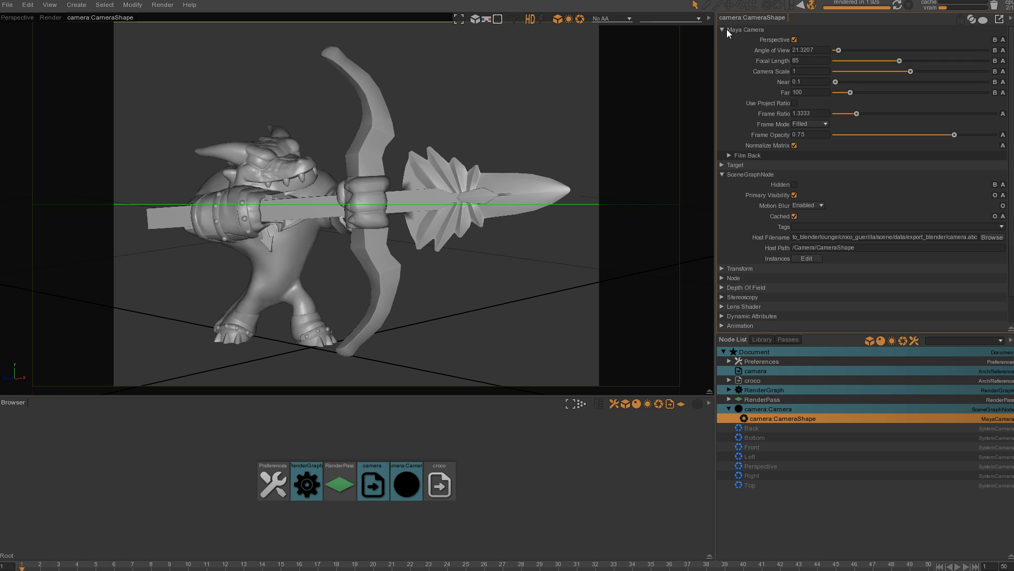
click(794, 103)
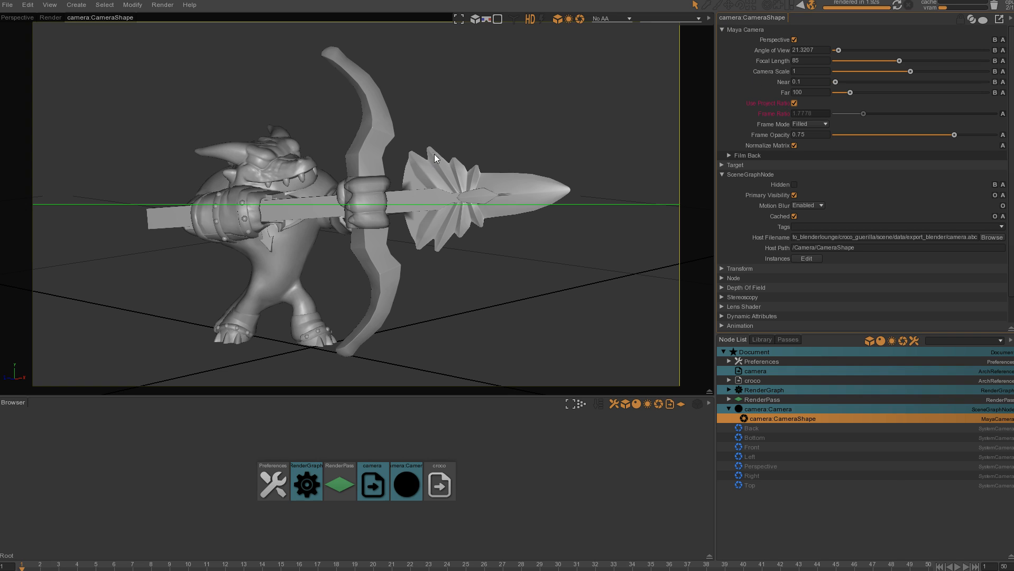
mouse_move(479, 188)
alt+right_down()
mouse_move(430, 193)
mouse_move(480, 187)
alt+right_up()
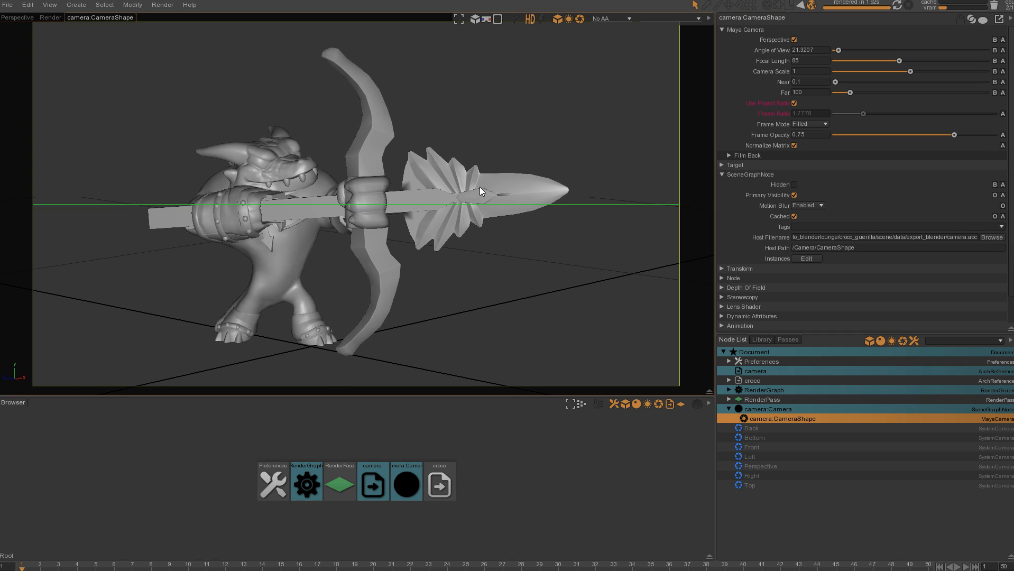
alt+right_drag(369, 223, 466, 198)
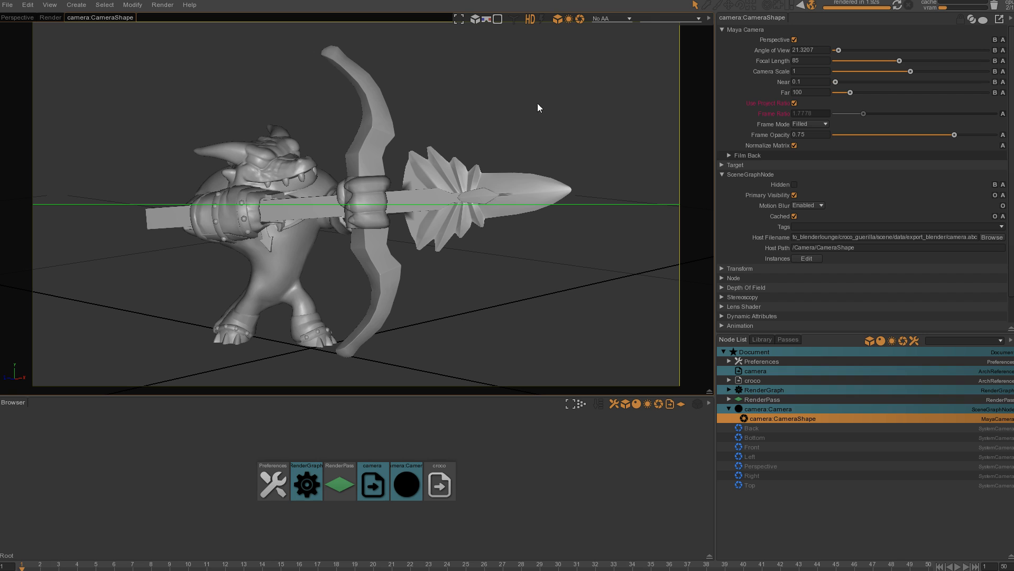
Move the camera:CameraShape view tab ahead of Render, look at the scene in Perspective and return to the camera view
drag(84, 18, 50, 20)
click(121, 19)
click(24, 19)
alt+right_drag(406, 201, 212, 227)
alt+right_drag(353, 231, 397, 230)
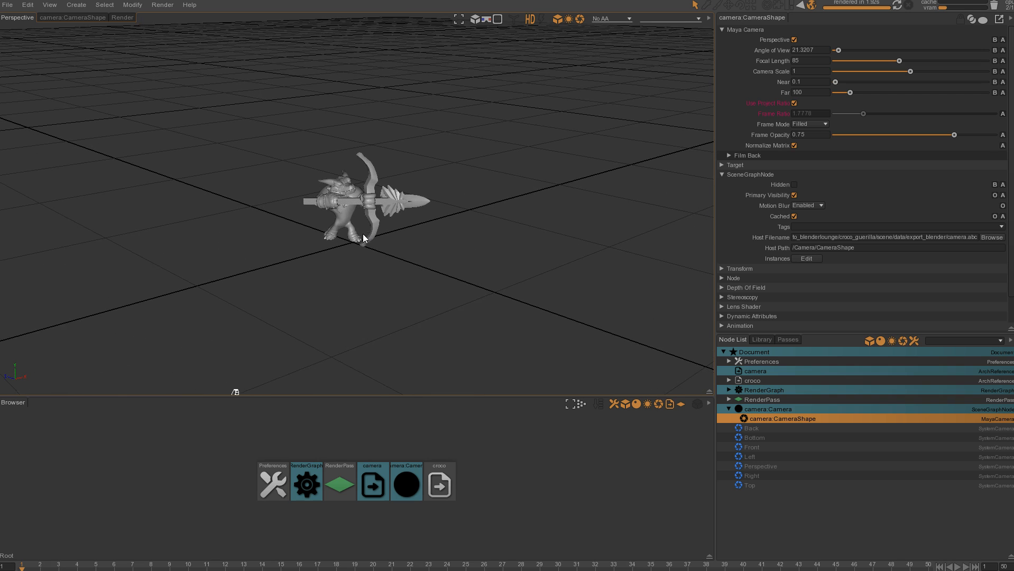
click(76, 18)
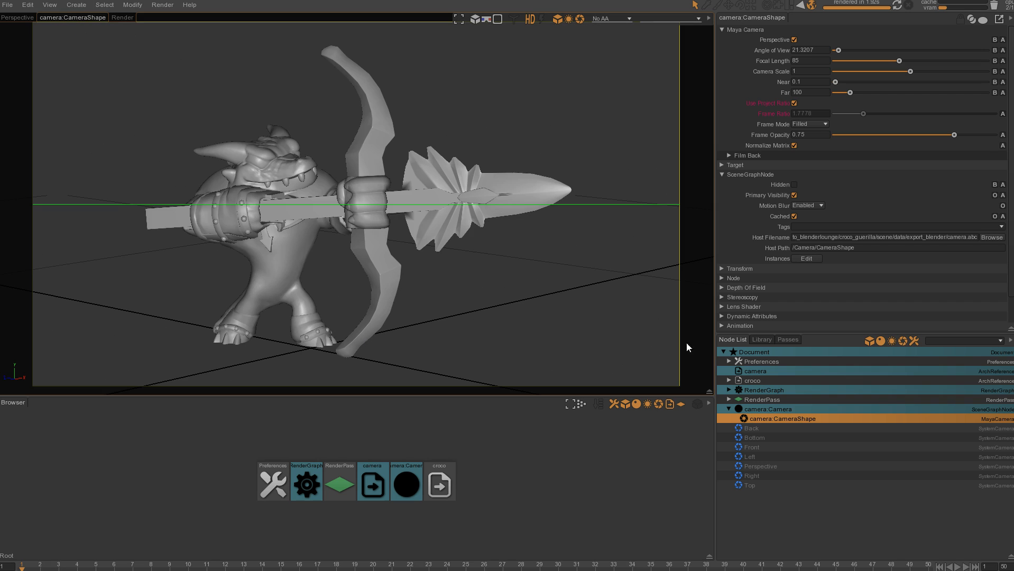
Reduce the viewport height, play the animation briefly through the camera and return to the first frame
drag(687, 394, 633, 353)
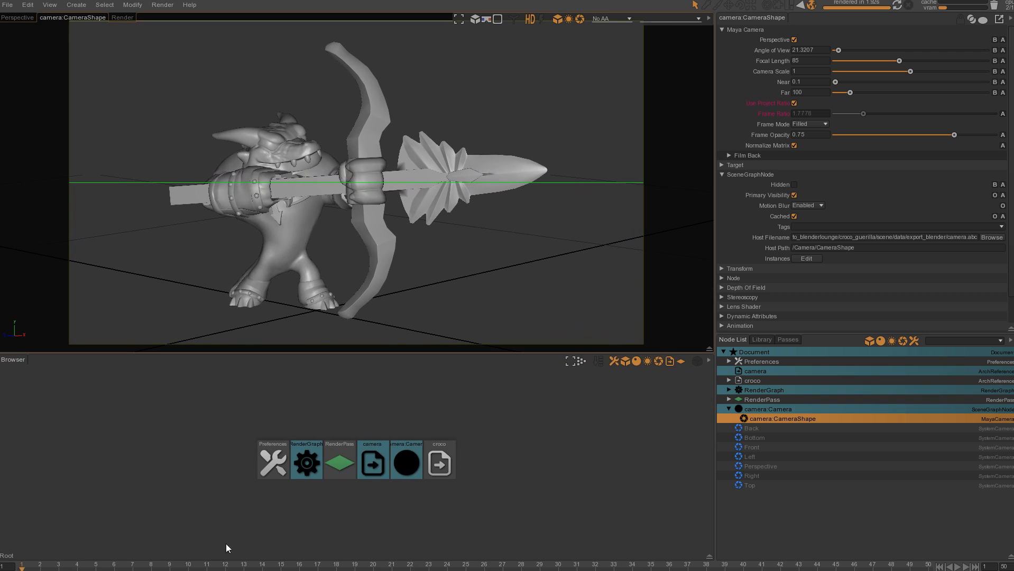
click(957, 566)
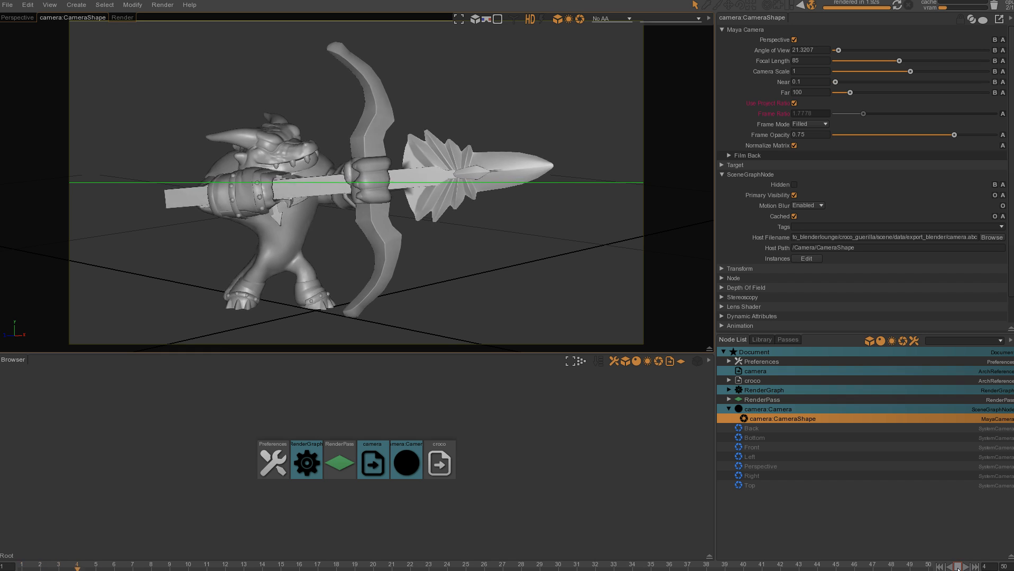
click(940, 566)
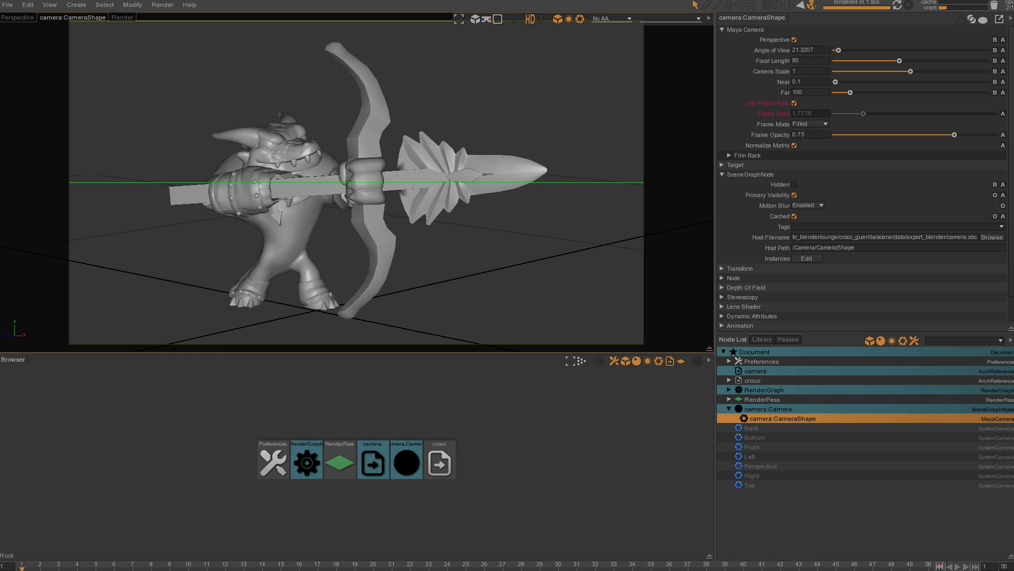
Create a reference to sol.abc from the export_blender folder, named sol with Prefix enabled
click(51, 4)
mouse_move(77, 4)
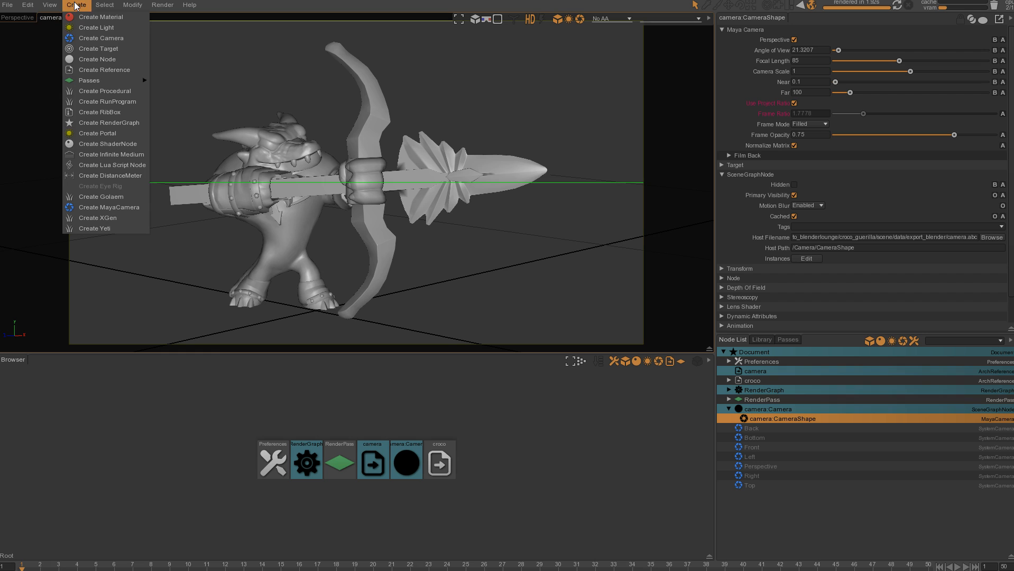
click(114, 70)
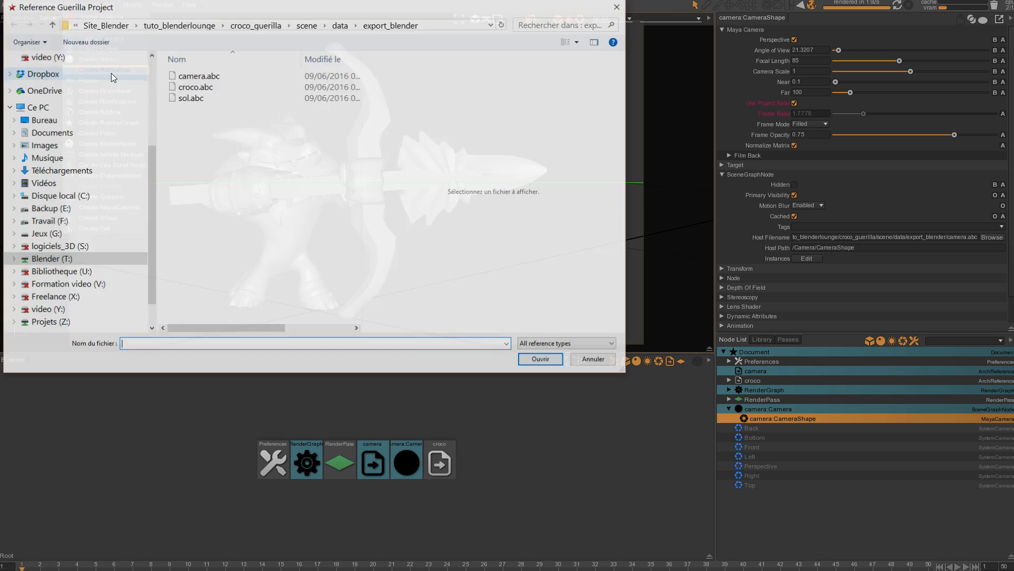
click(197, 99)
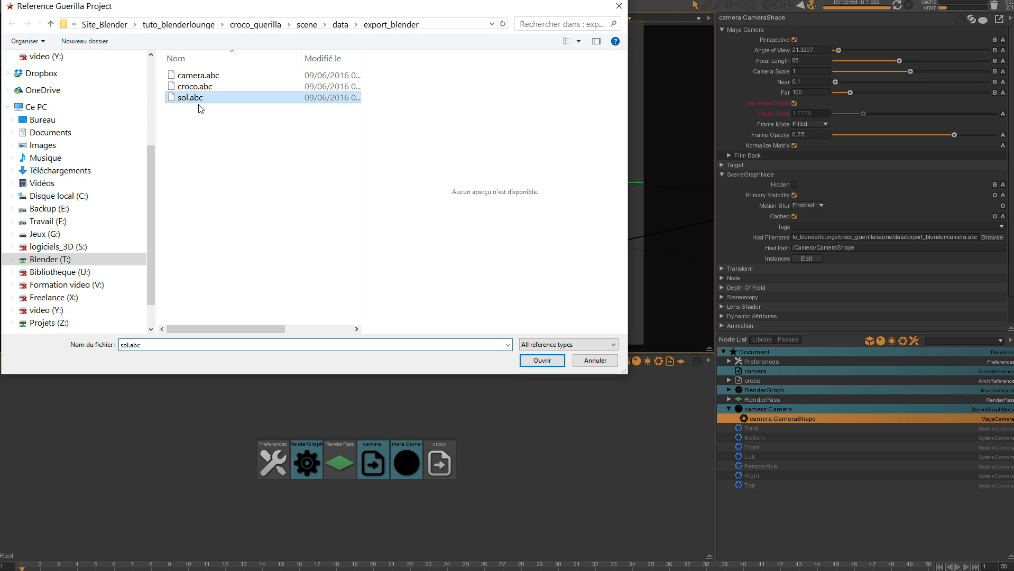
click(542, 359)
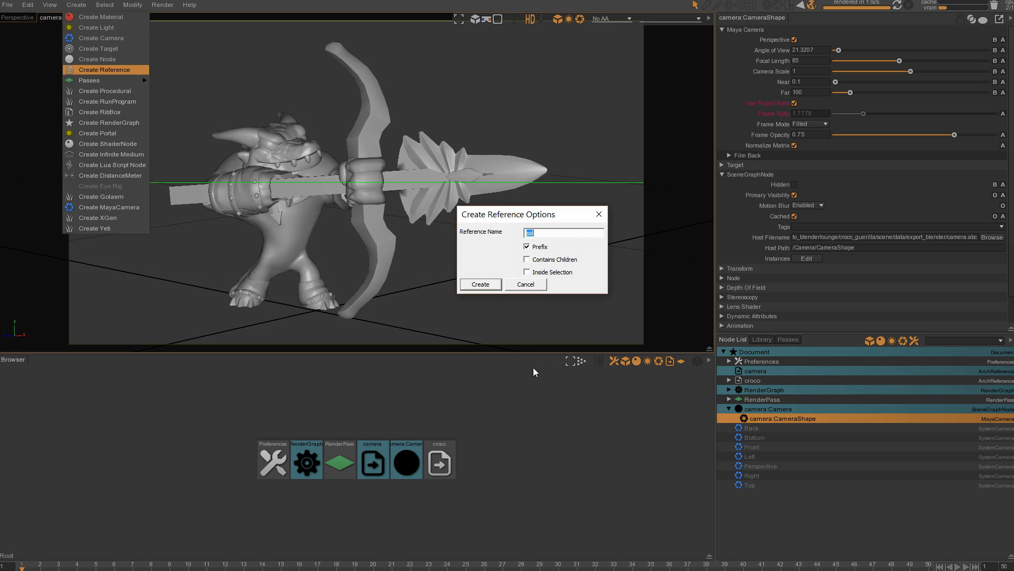
click(485, 286)
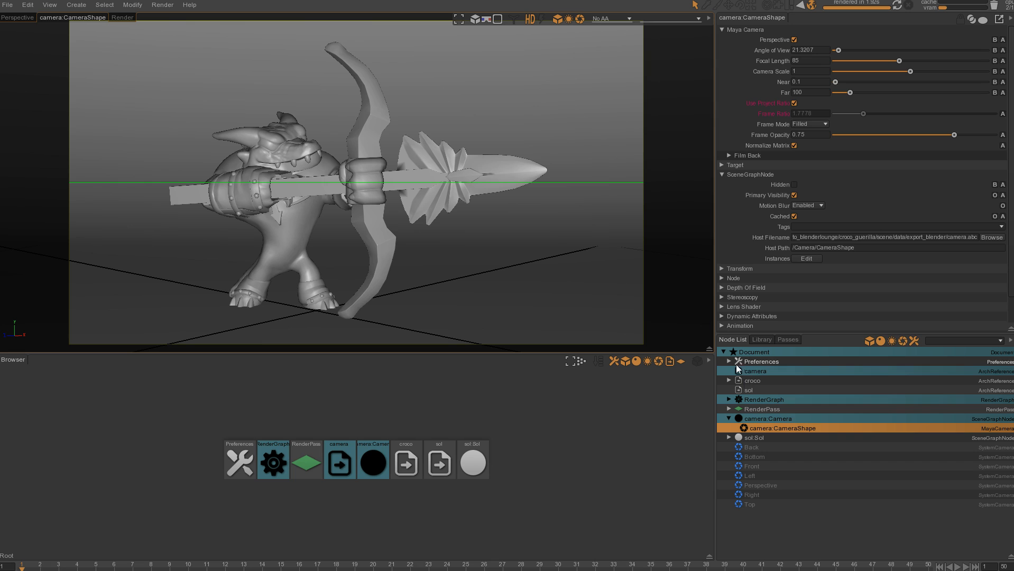
Examine the camera, croco and sol reference nodes and the contents of the camera:Camera node
click(755, 371)
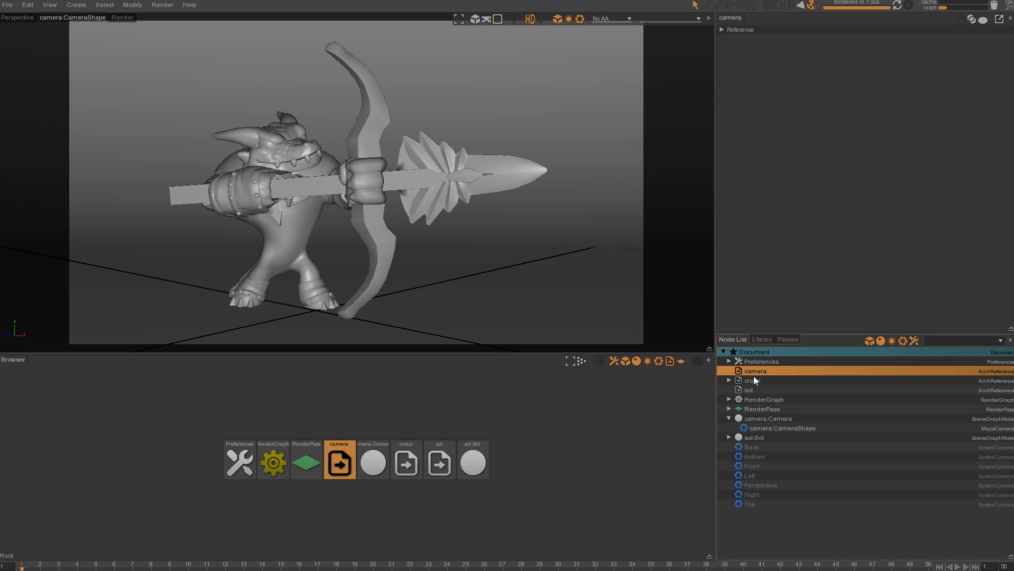
click(752, 381)
click(750, 389)
click(754, 371)
click(728, 418)
click(749, 418)
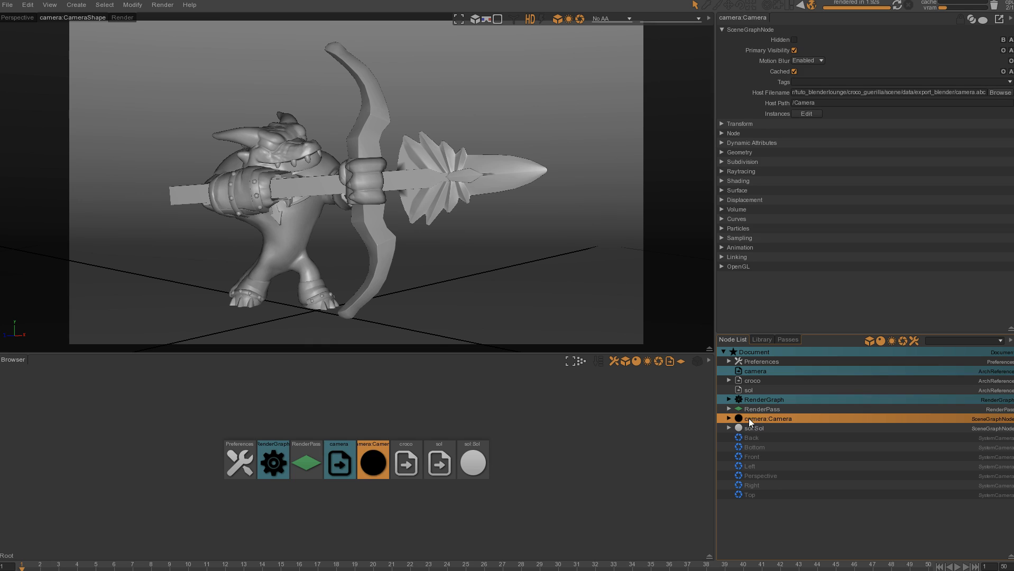
click(729, 418)
click(766, 428)
click(729, 420)
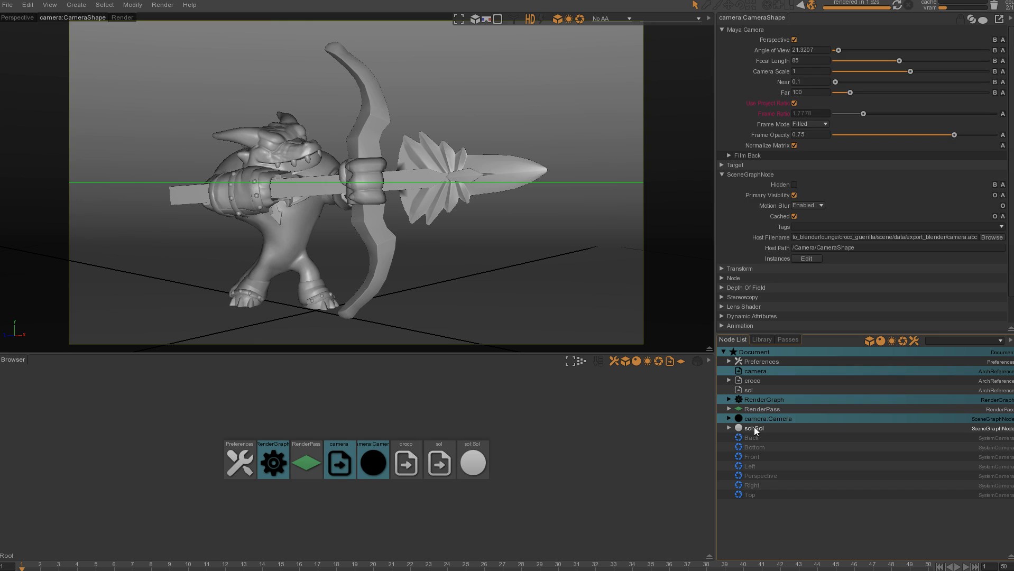
Expand sol:Sol, select sol:SolShape and try hiding it before making it visible again
click(754, 427)
click(729, 428)
click(753, 438)
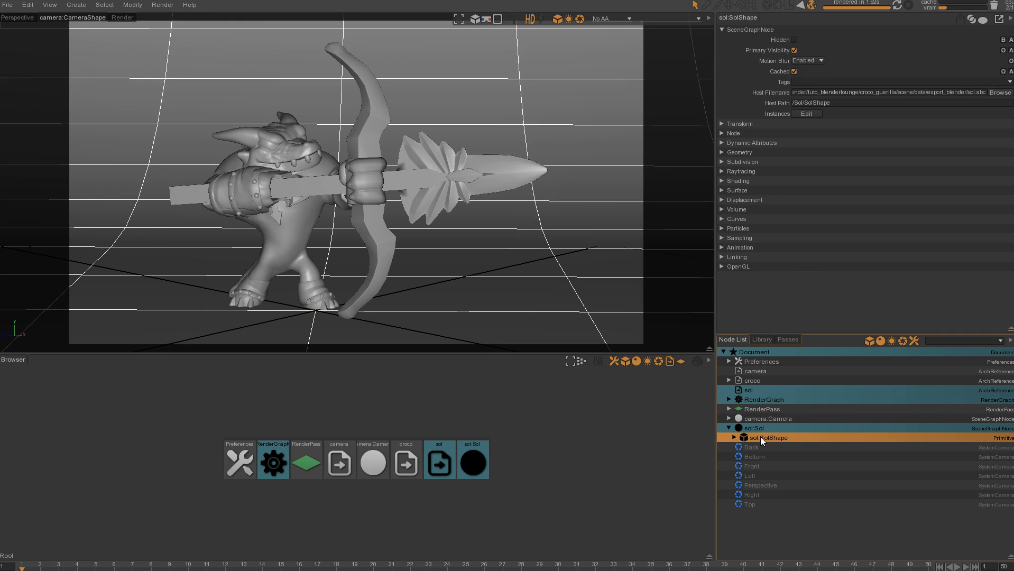
click(794, 40)
click(794, 41)
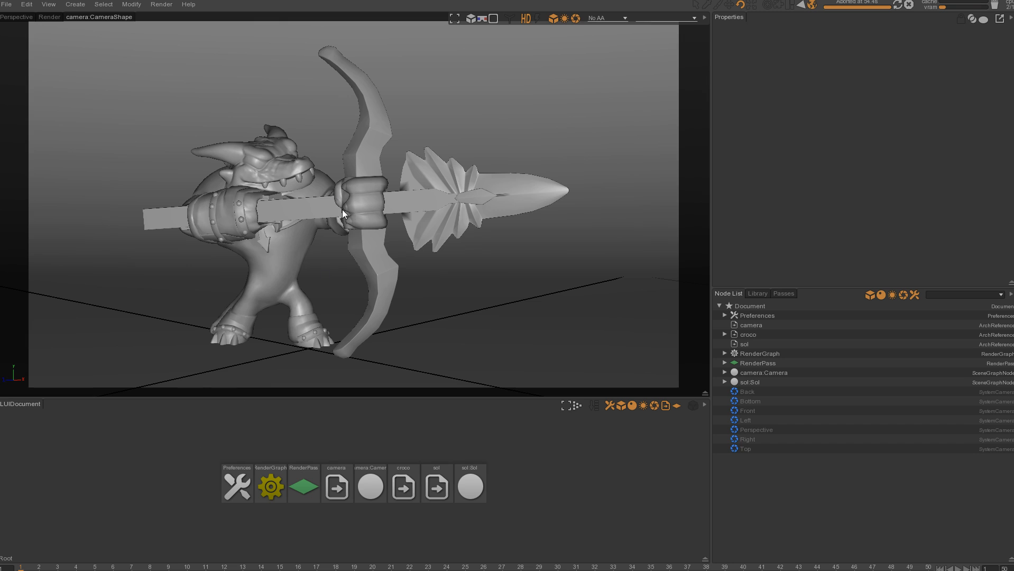
Add a SkyLight to the scene from the lights folder of the library
click(759, 294)
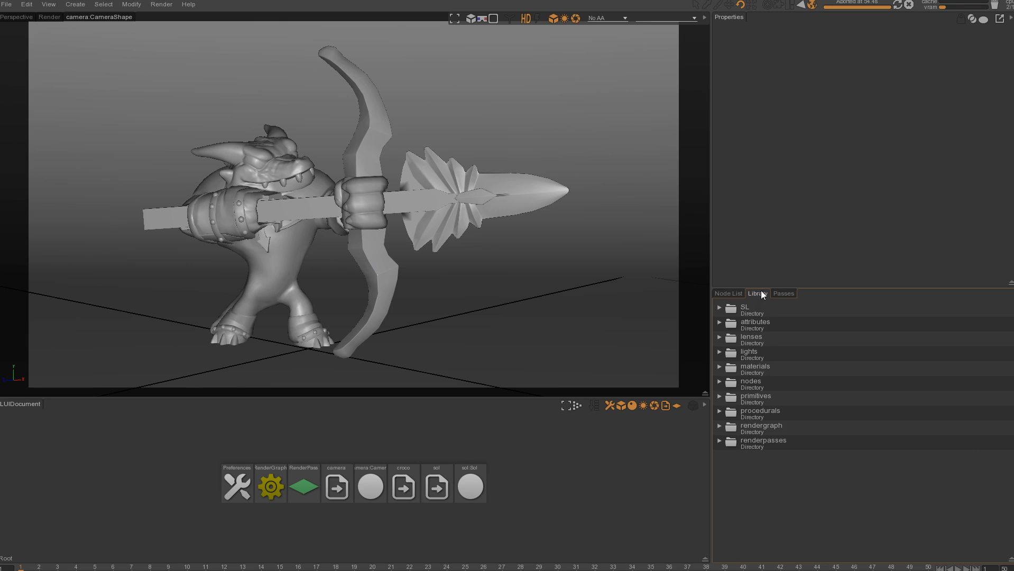
click(720, 352)
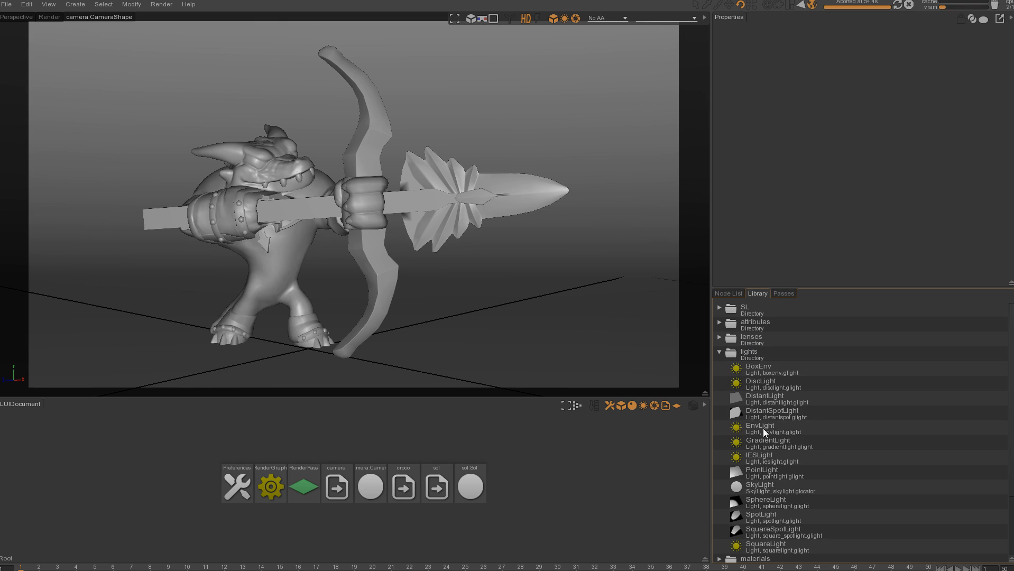
double_click(757, 486)
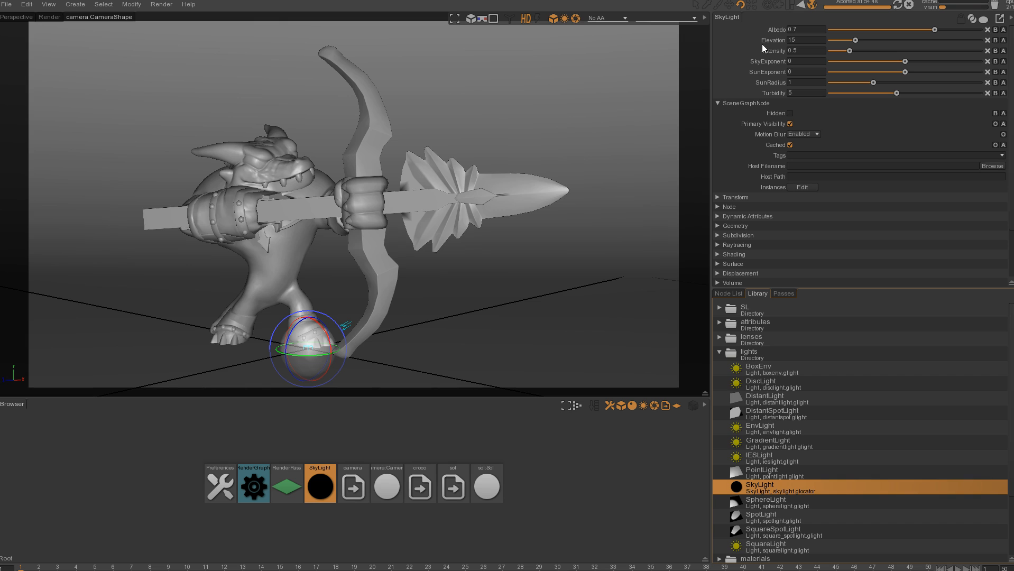
Halve the render resolution in the Project Settings preferences to a width of 960 and a height of 540
click(729, 293)
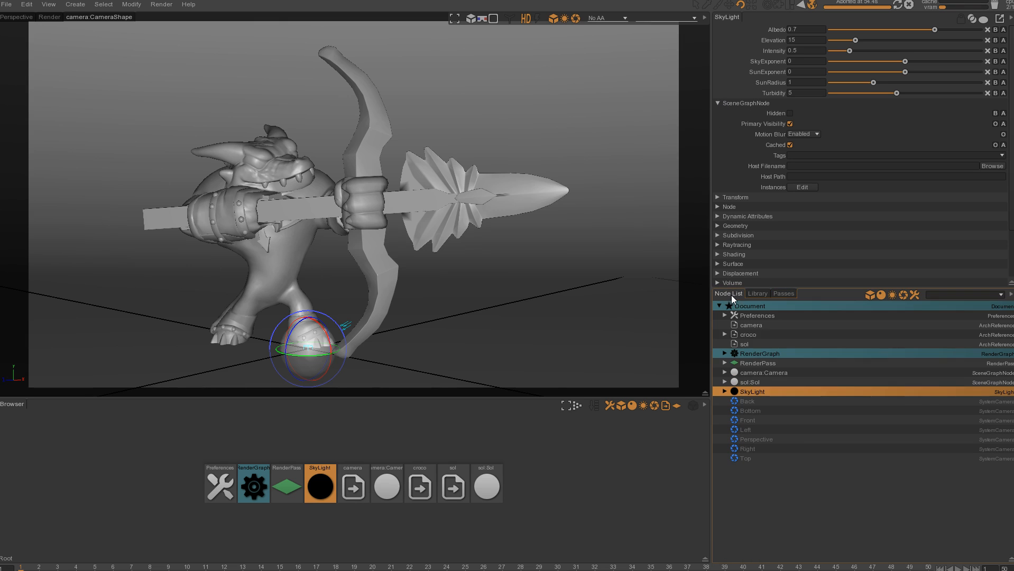
click(754, 315)
click(812, 86)
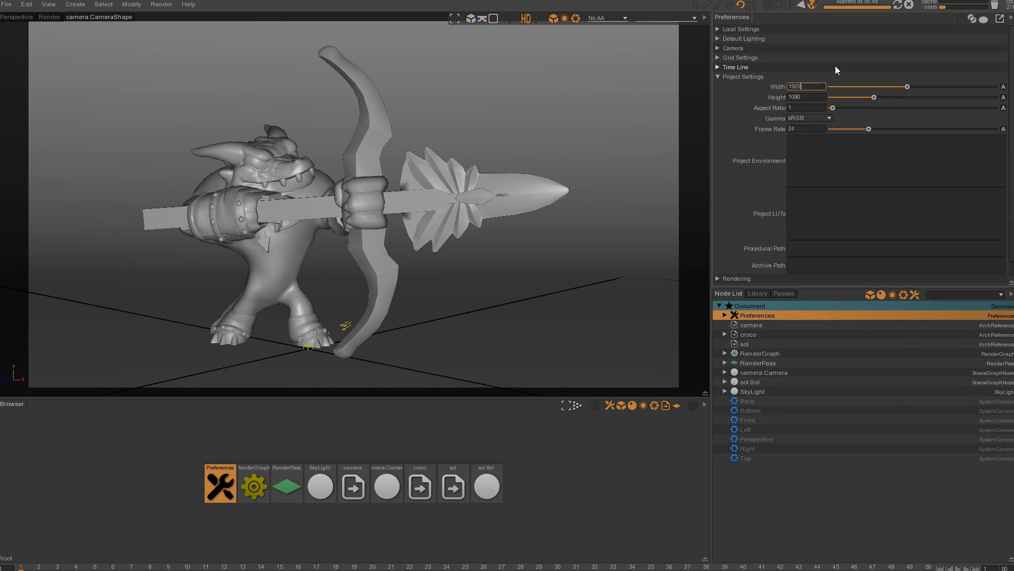
text(/2)
key(Return)
click(811, 97)
text(/2)
key(Return)
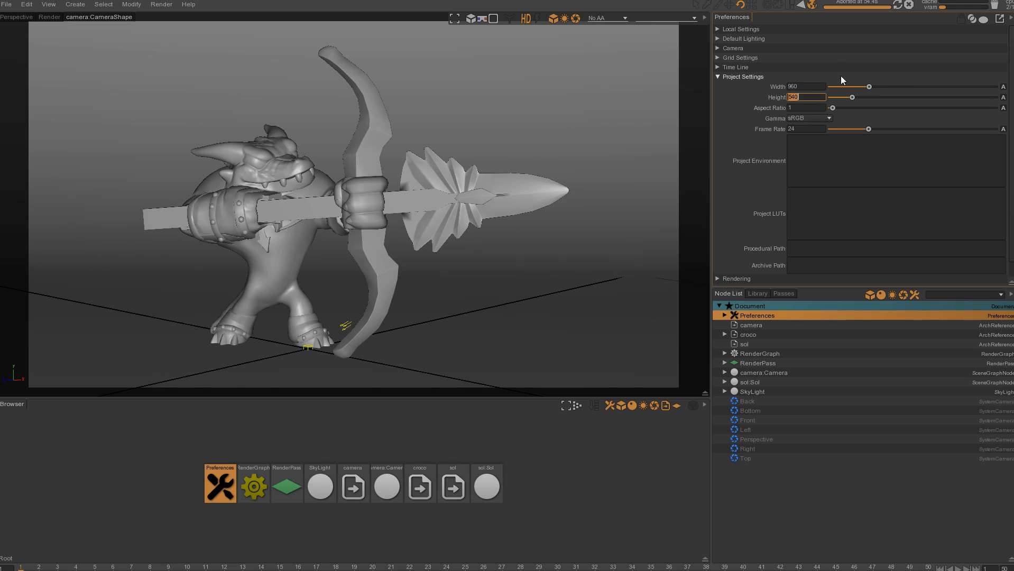
Split the viewport vertically and show a Perspective view in the new pane
click(706, 393)
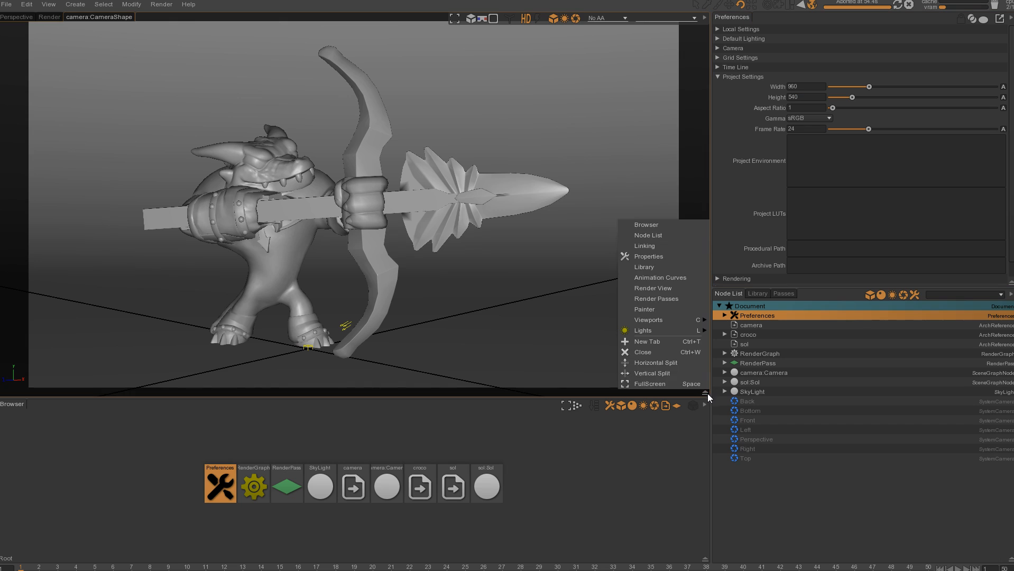
click(652, 373)
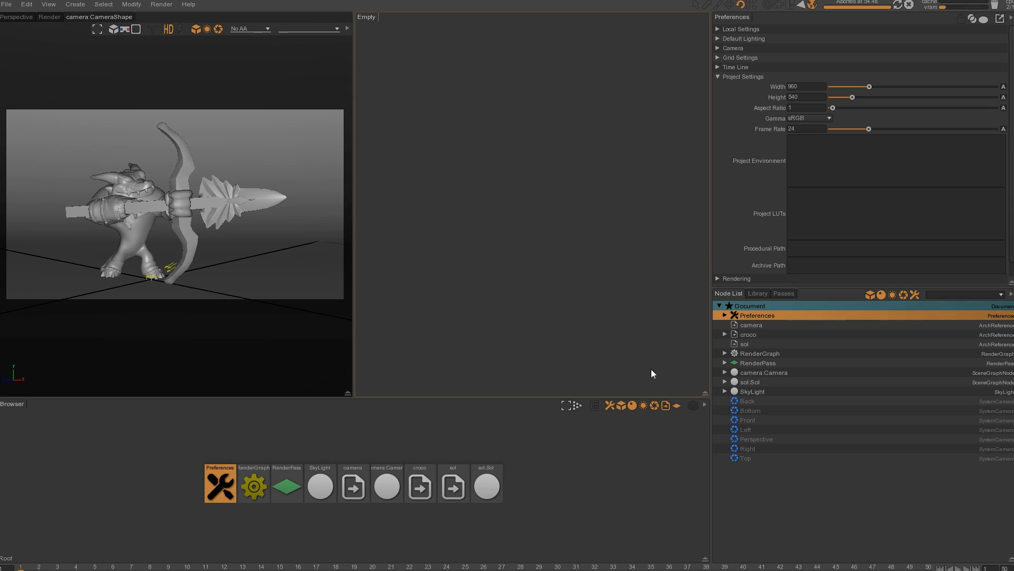
right_drag(518, 177, 556, 163)
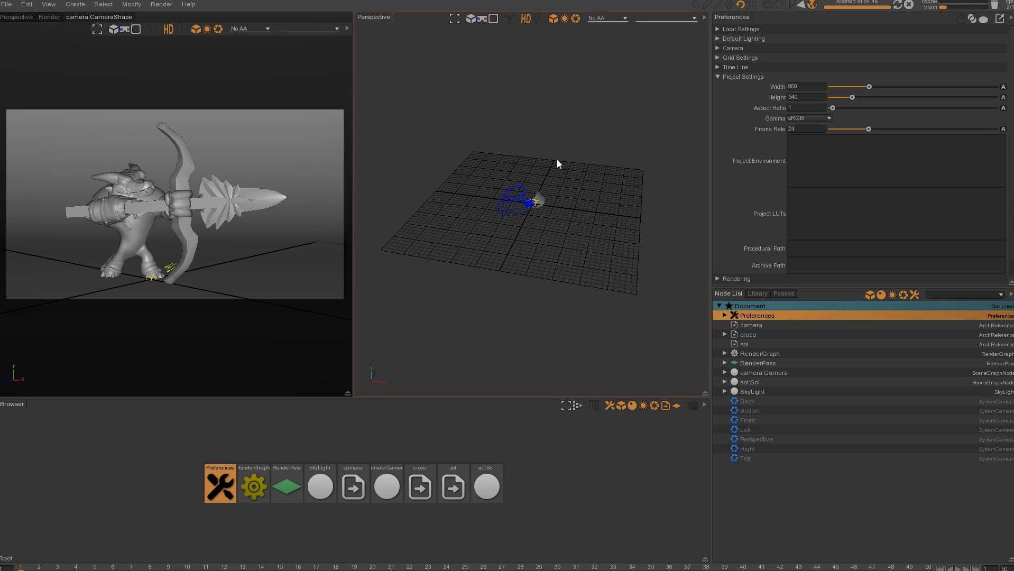
Frame the scene objects in the new Perspective view, clear the selection and bring the crocodile closer
drag(575, 169, 634, 249)
key(f)
alt+right_drag(634, 249, 693, 223)
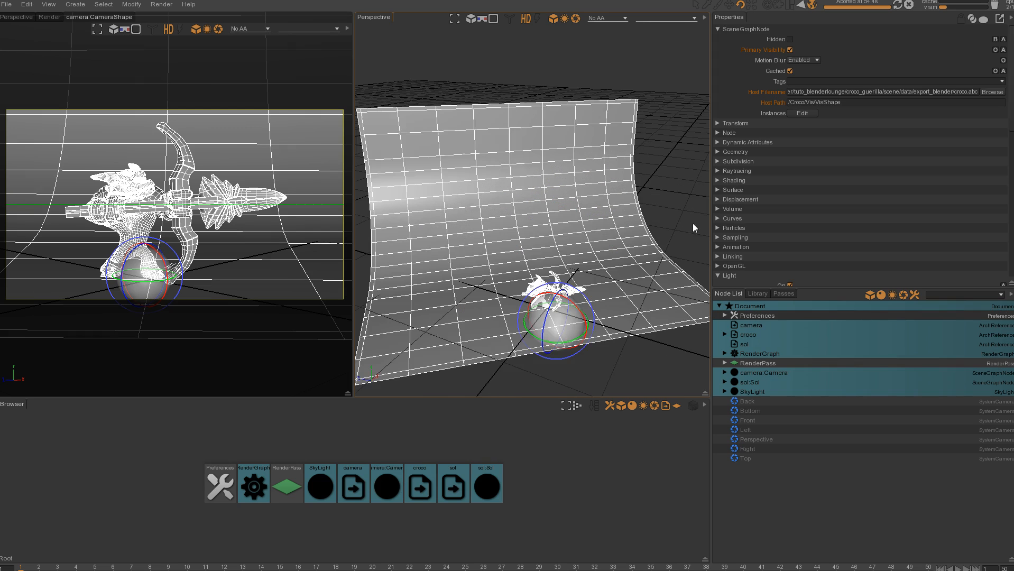
alt+middle_drag(692, 224, 665, 135)
click(666, 134)
alt+right_drag(470, 265, 627, 226)
alt+right_drag(482, 245, 574, 229)
alt+middle_drag(541, 232, 525, 227)
alt+right_drag(525, 227, 523, 265)
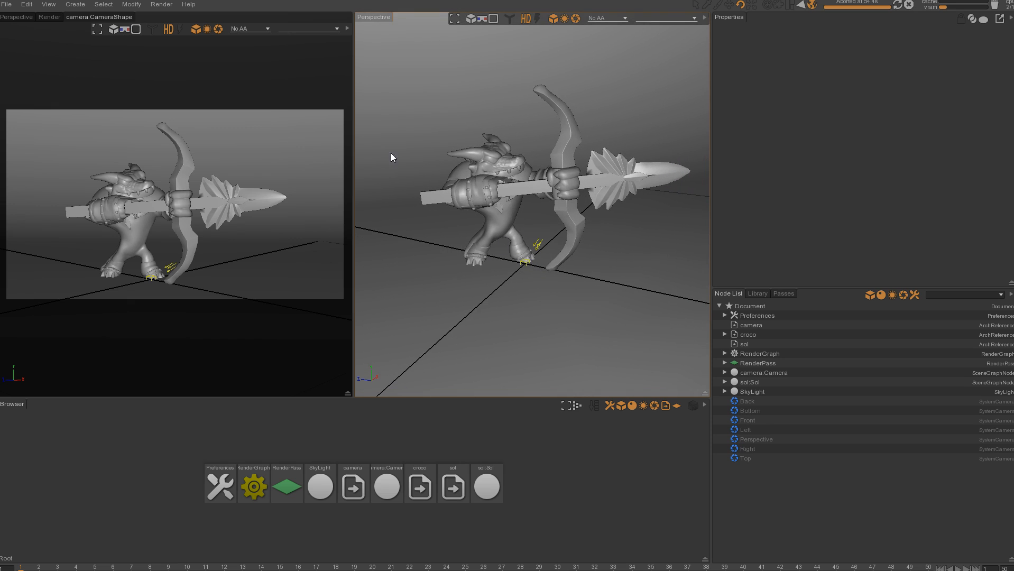
Start an interactive render in the Render view, enlarge the Browser area and fit the rendered image in its pane
click(49, 17)
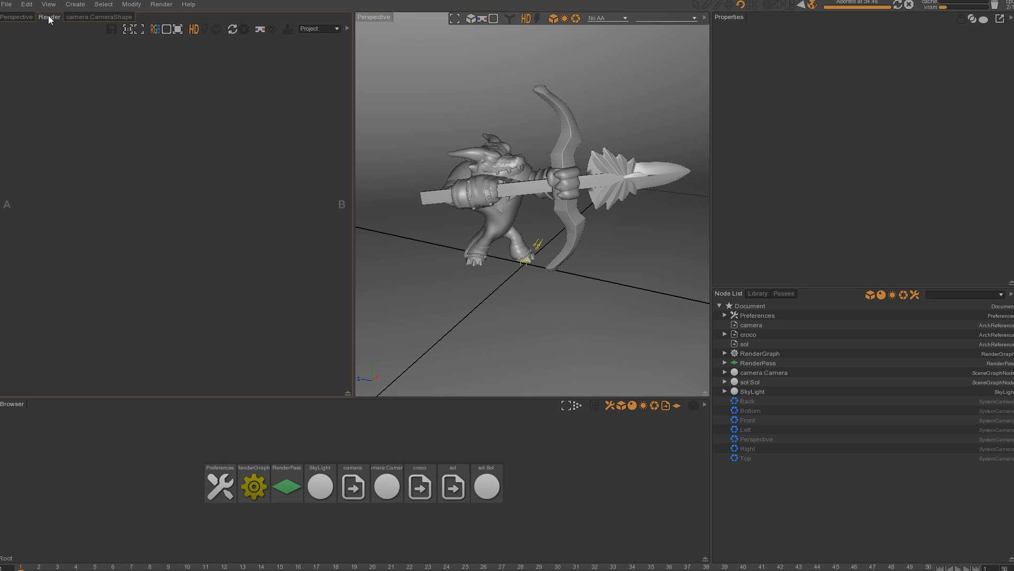
click(216, 30)
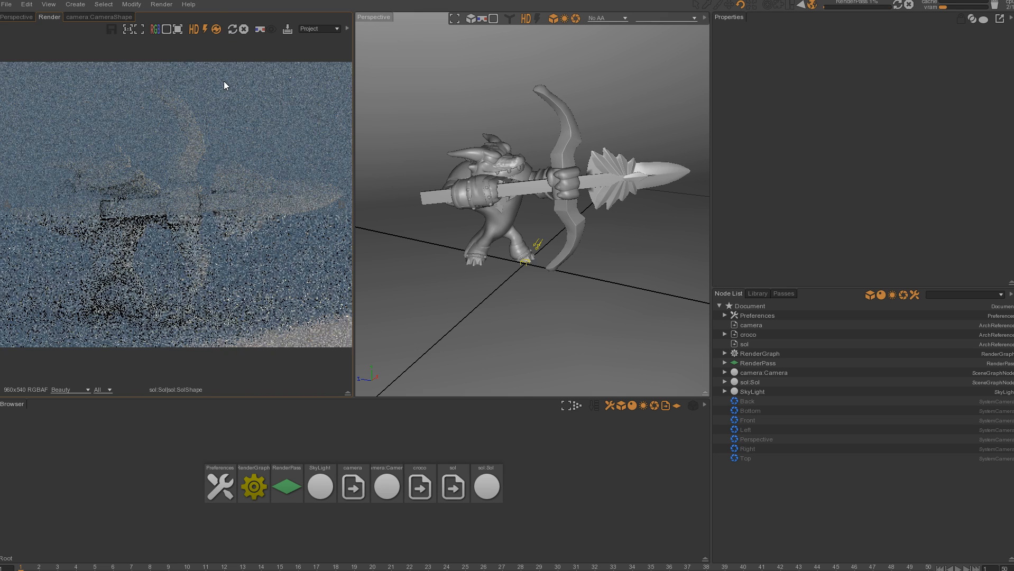
alt+right_drag(268, 224, 246, 230)
alt+middle_drag(246, 230, 222, 225)
mouse_move(222, 225)
alt+right_down()
mouse_move(202, 232)
mouse_move(225, 228)
alt+right_up()
alt+middle_drag(225, 229, 216, 158)
drag(361, 405, 361, 245)
alt+middle_drag(216, 101, 213, 162)
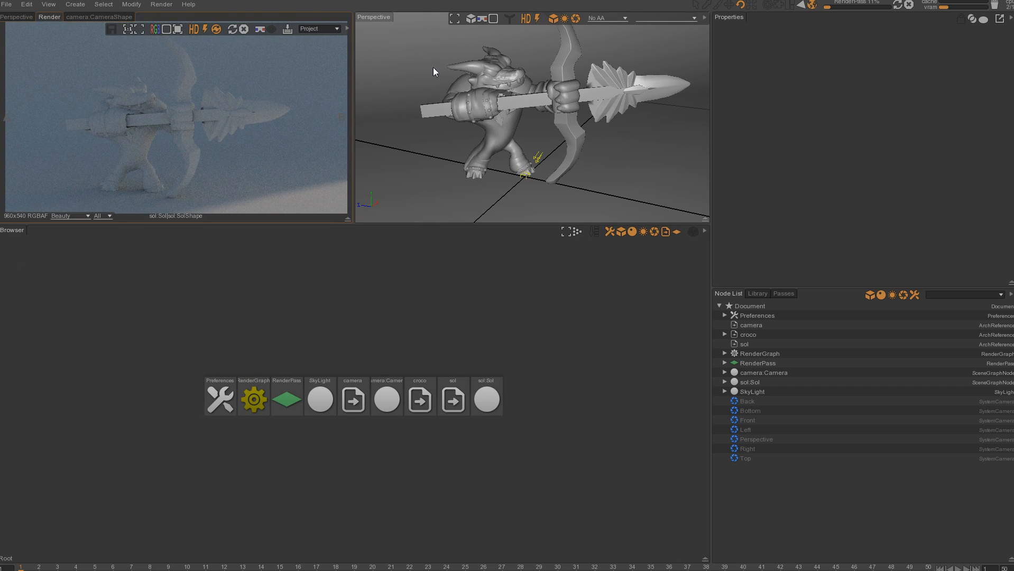
Rotate the SkyLight about its vertical axis and set its Elevation to 20 after trying 30 and 25
click(750, 394)
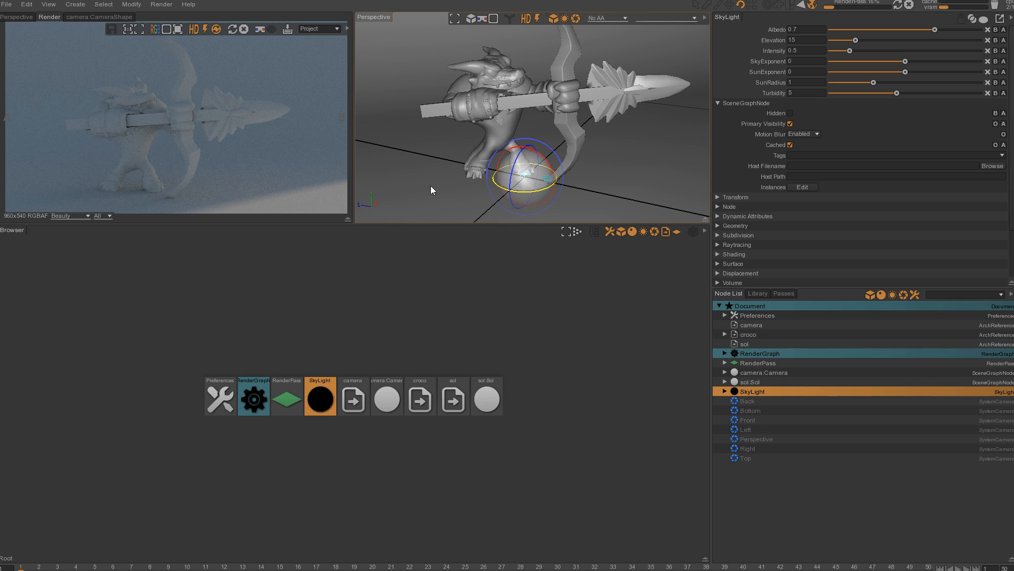
mouse_move(536, 190)
mouse_down()
mouse_move(518, 190)
mouse_move(544, 199)
mouse_move(518, 191)
mouse_up()
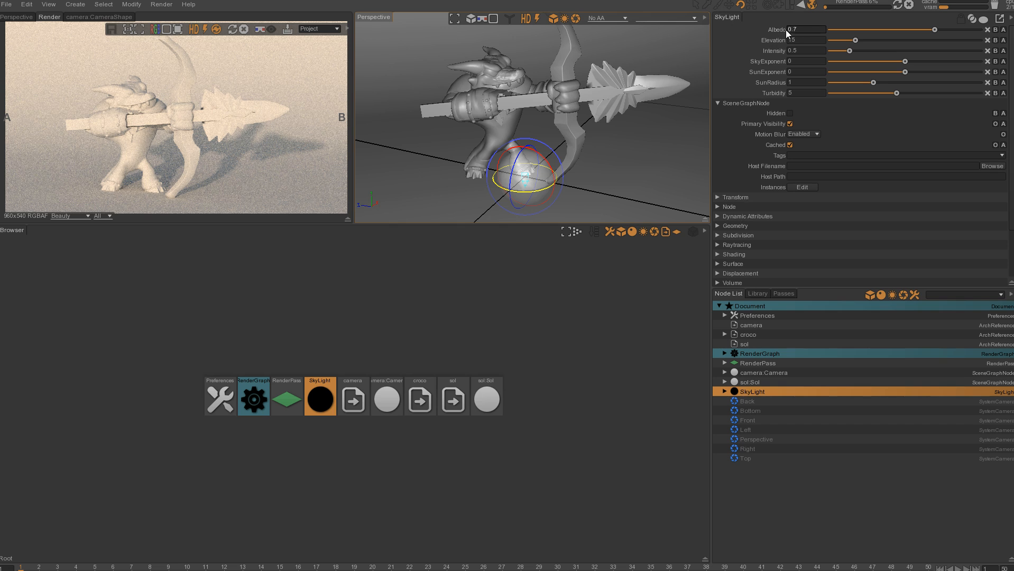
click(804, 43)
text(30)
key(Return)
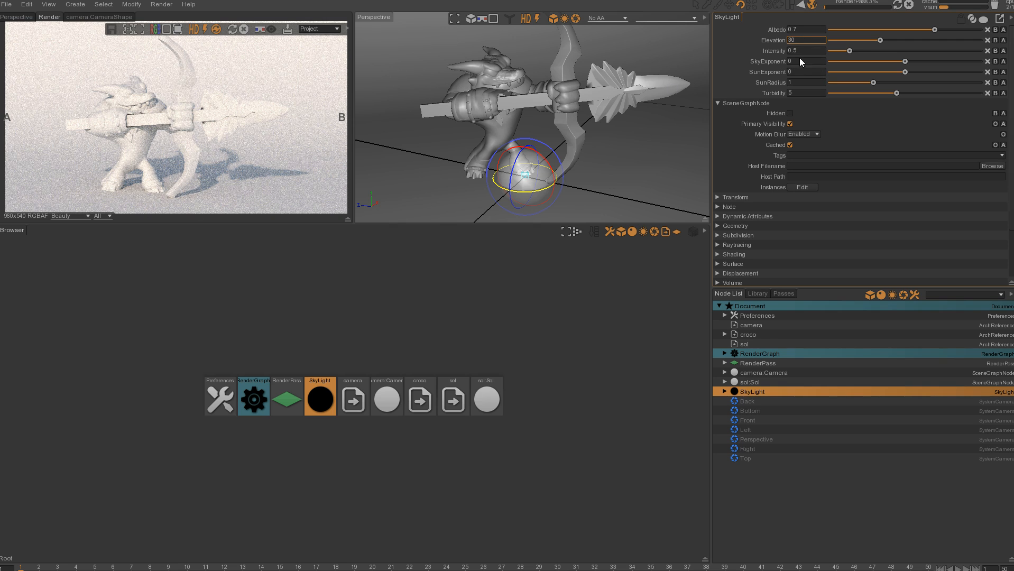
drag(798, 38, 787, 32)
key(Return)
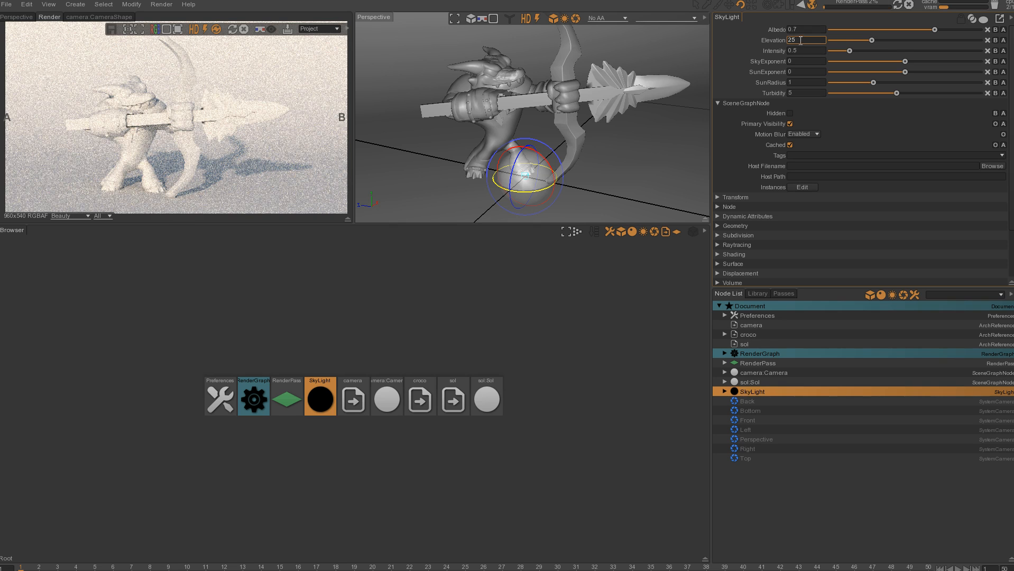
key(Return)
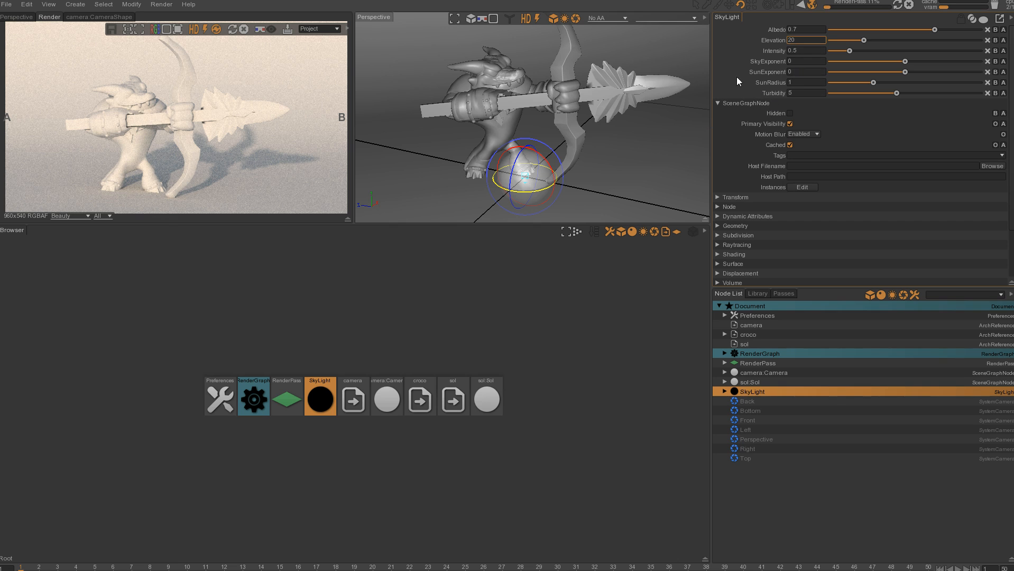
Open the online Guerilla Render documentation
click(188, 5)
click(210, 16)
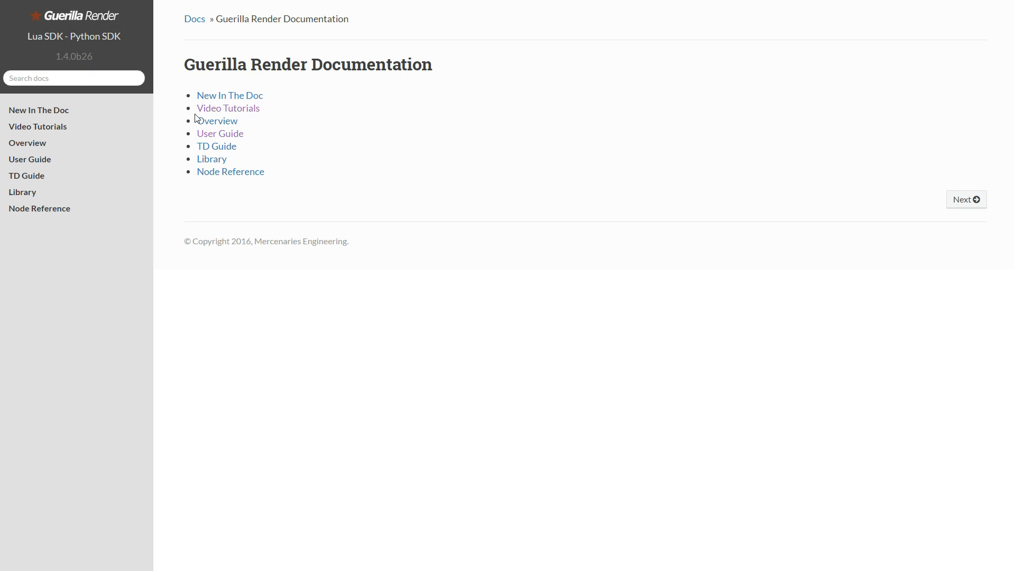
Look through the Video Tutorials and New In The Doc pages of the documentation
click(227, 108)
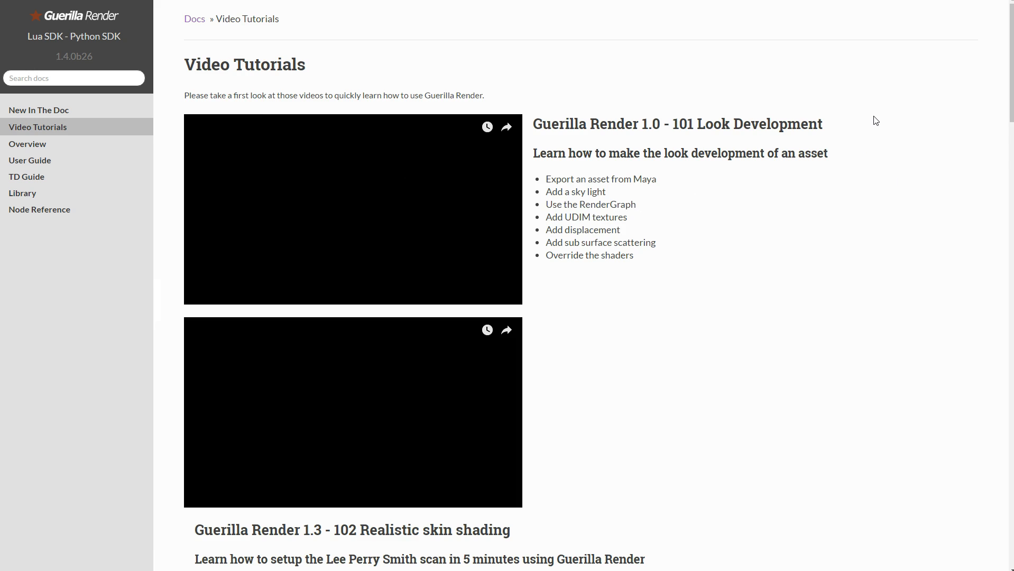
scroll(773, 249, down, 20)
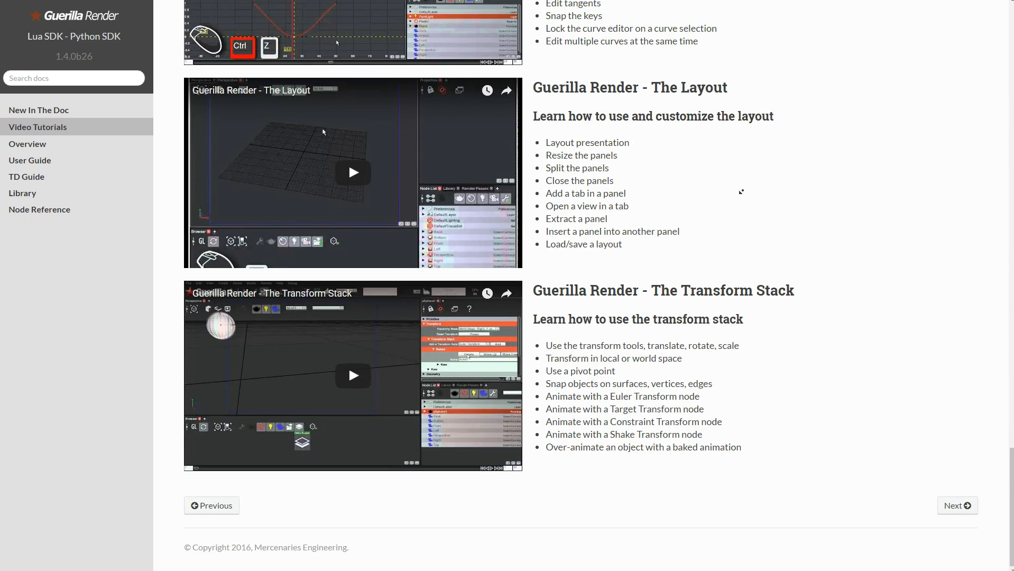
scroll(814, 200, up, 20)
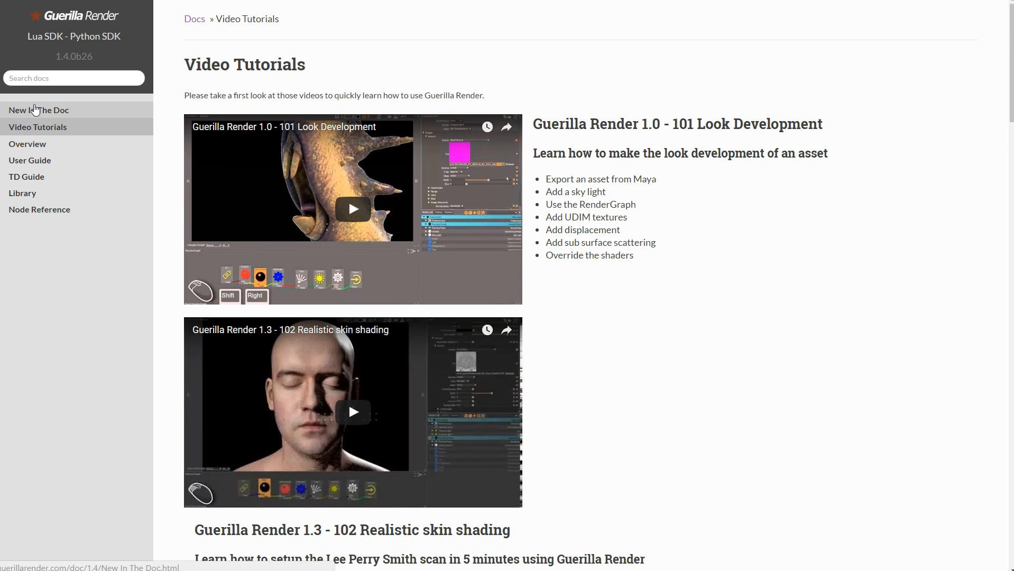
click(35, 110)
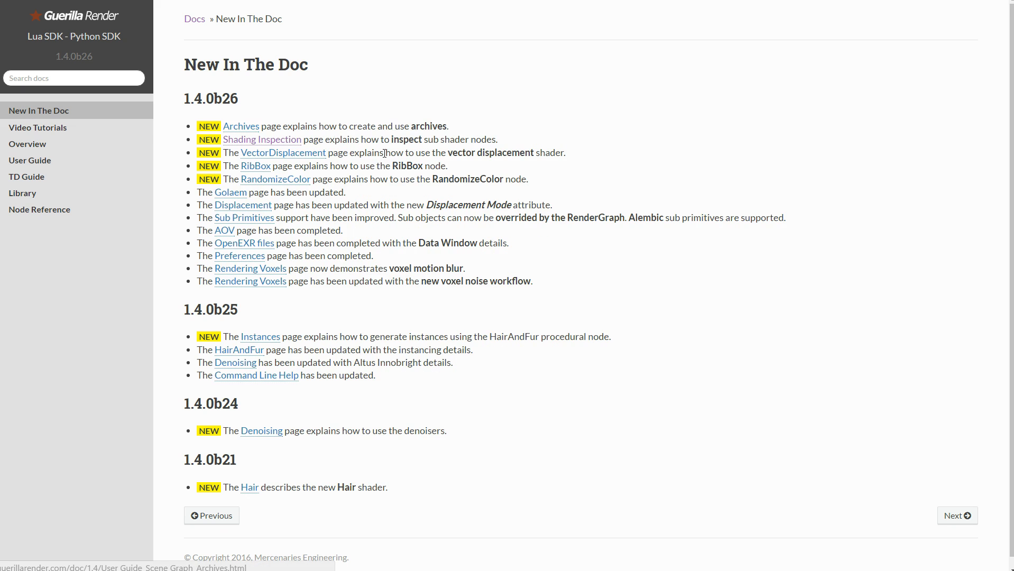
scroll(373, 208, down, 1)
scroll(373, 208, up, 1)
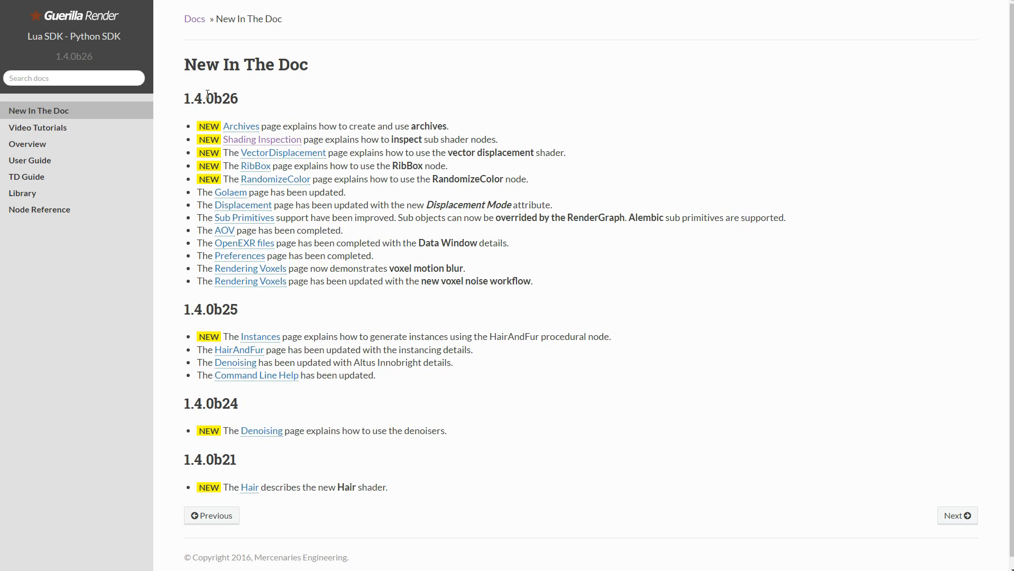
Search the documentation for "sky" and open the SkyLight page
click(45, 80)
text(sky)
key(Return)
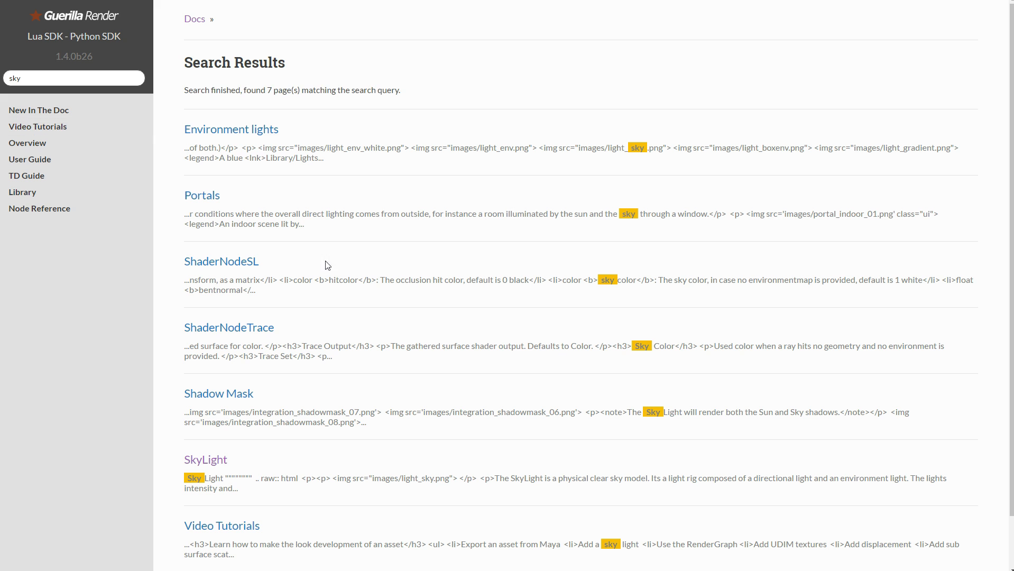
click(194, 460)
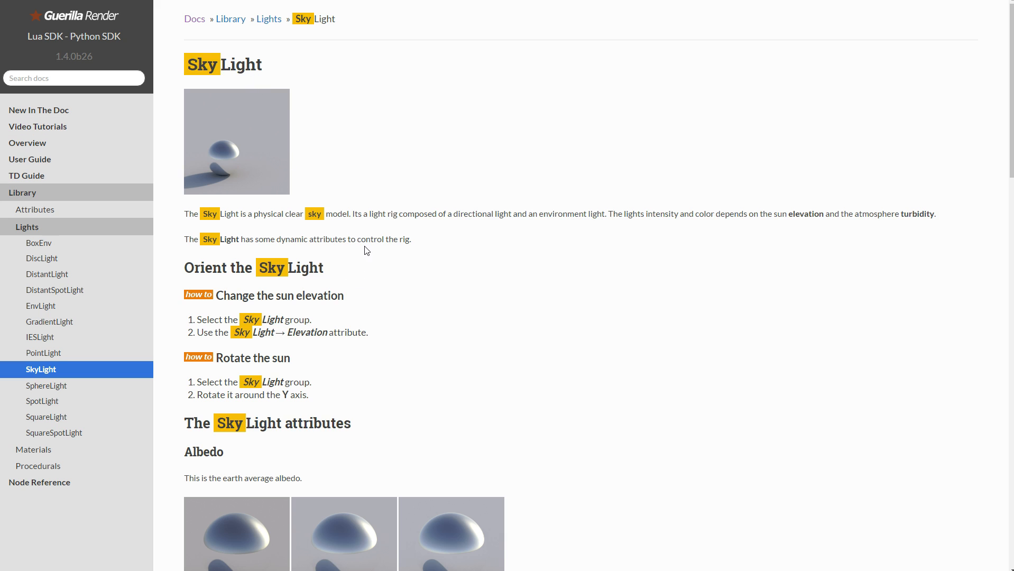
Read the SkyLight page's orientation instructions and its attribute descriptions from Albedo down to Turbidity
scroll(466, 257, down, 3)
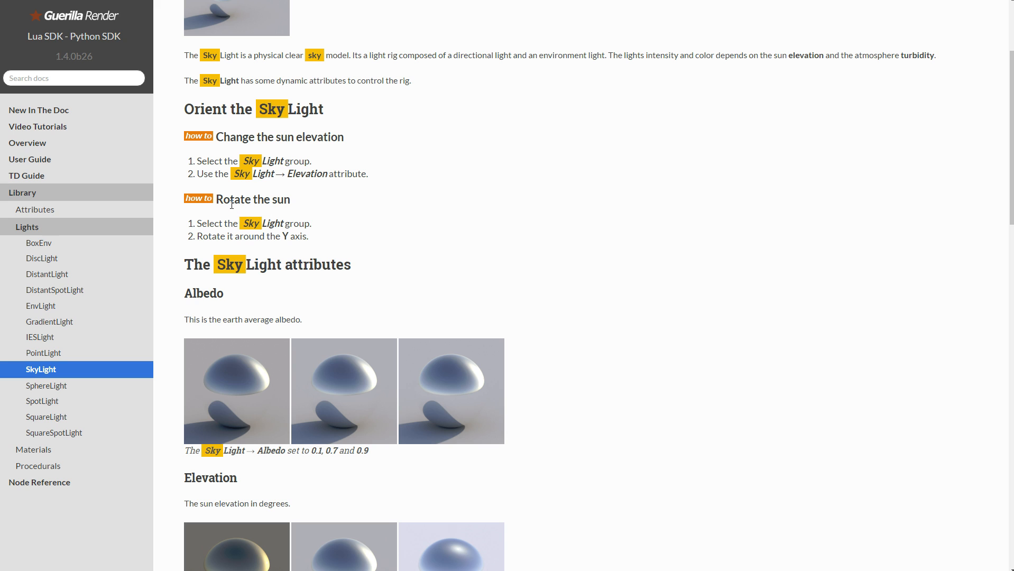
scroll(263, 227, down, 4)
scroll(344, 219, down, 2)
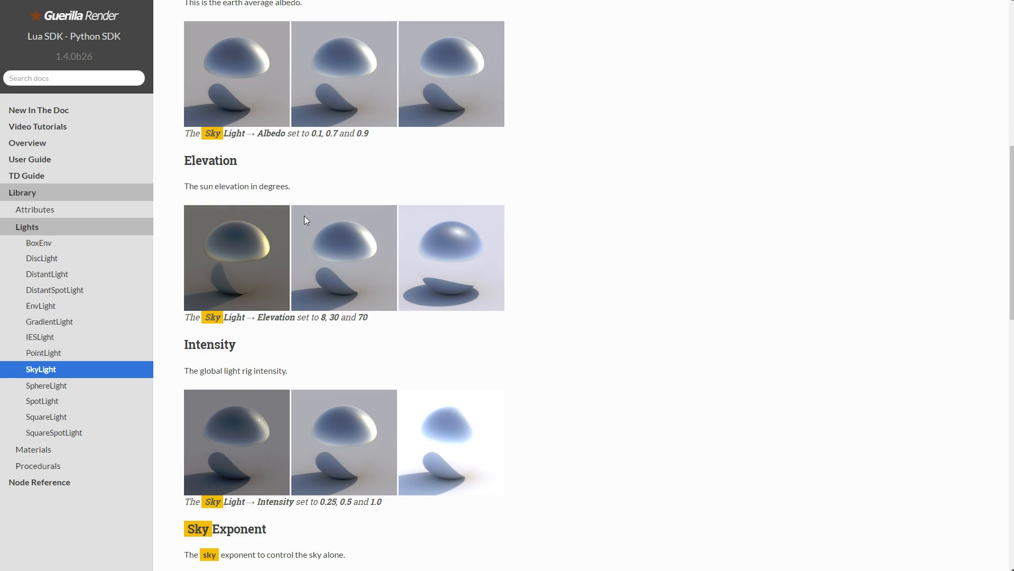
scroll(264, 222, down, 2)
scroll(231, 273, down, 8)
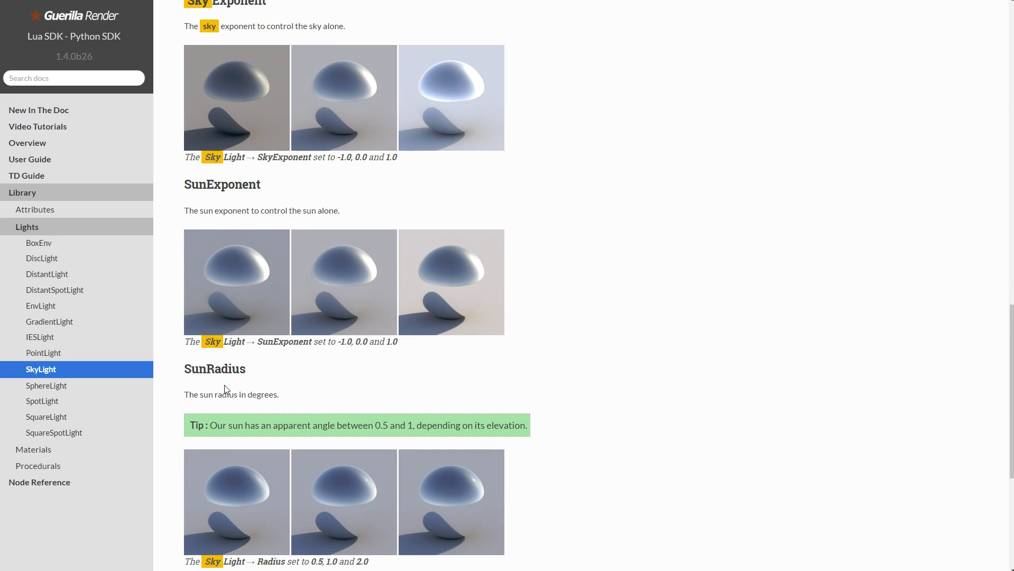
scroll(227, 386, down, 5)
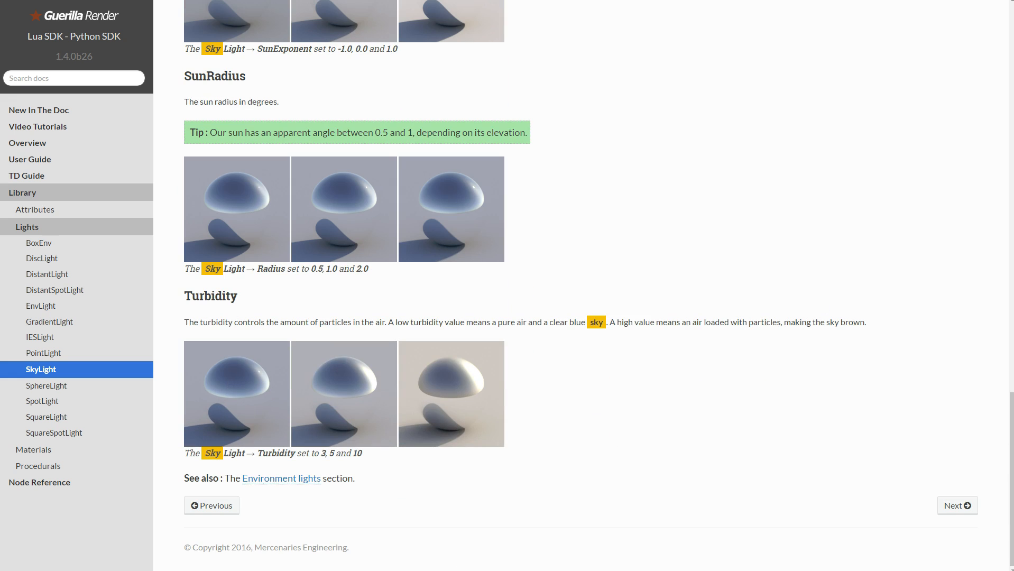
Switch back to Guerilla Render, open the RenderGraph and spread the All, Surface and Trace-to-Output nodes apart horizontally
key(alt+Tab)
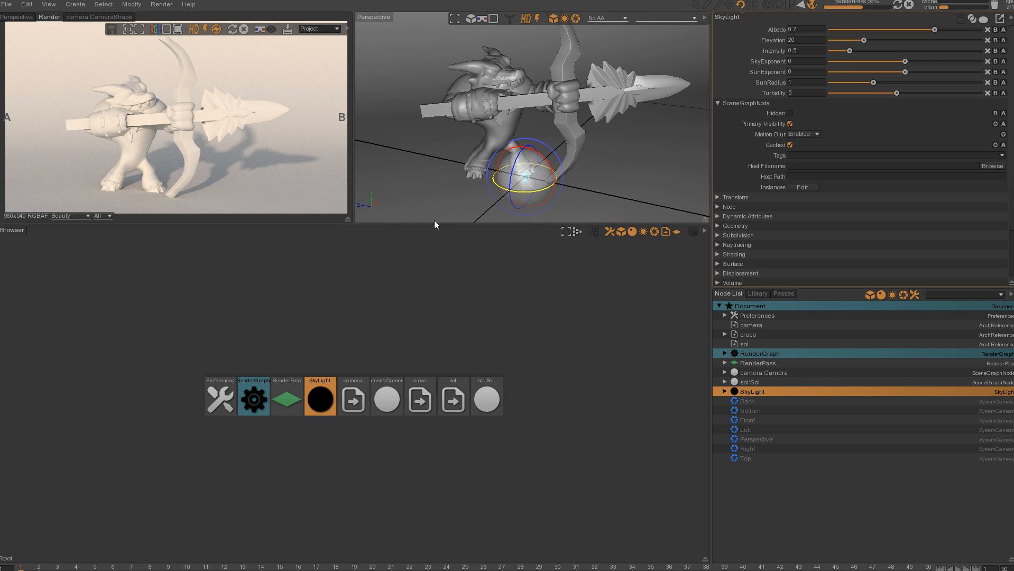
double_click(254, 400)
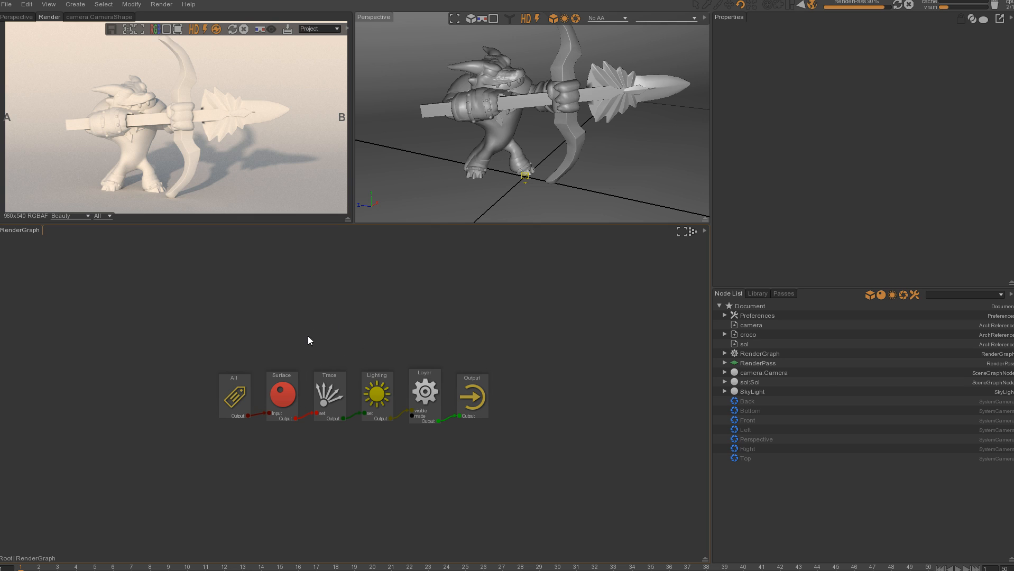
middle_drag(285, 341, 342, 326)
drag(296, 388, 96, 384)
drag(345, 384, 255, 383)
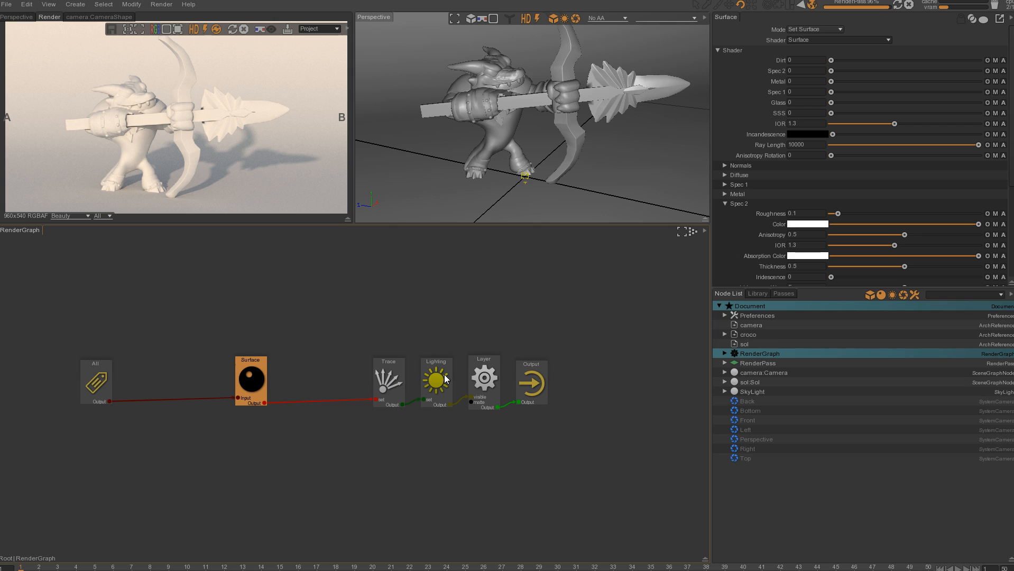
drag(585, 328, 350, 425)
drag(392, 382, 524, 379)
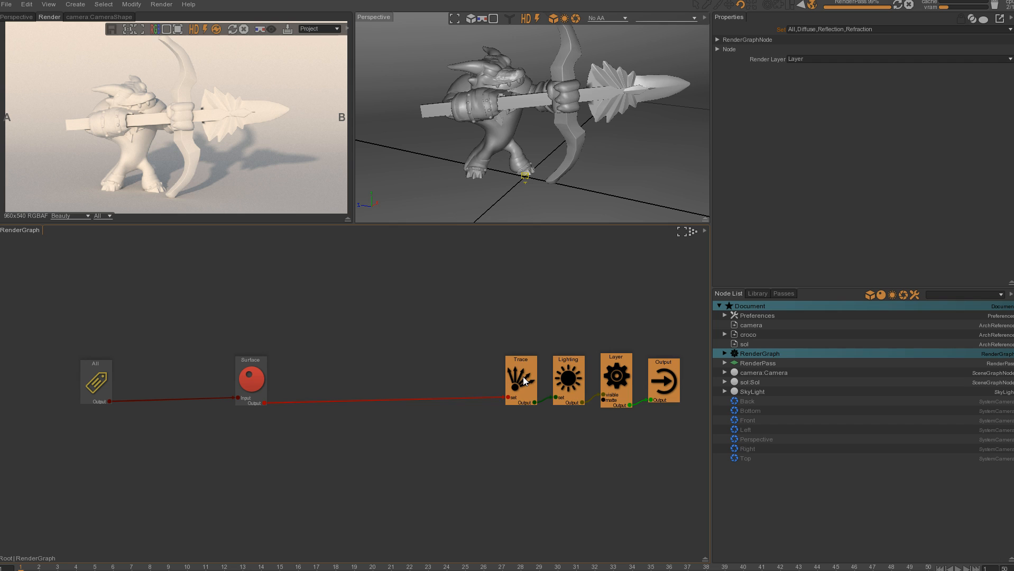
click(423, 292)
drag(259, 381, 358, 382)
drag(96, 379, 104, 381)
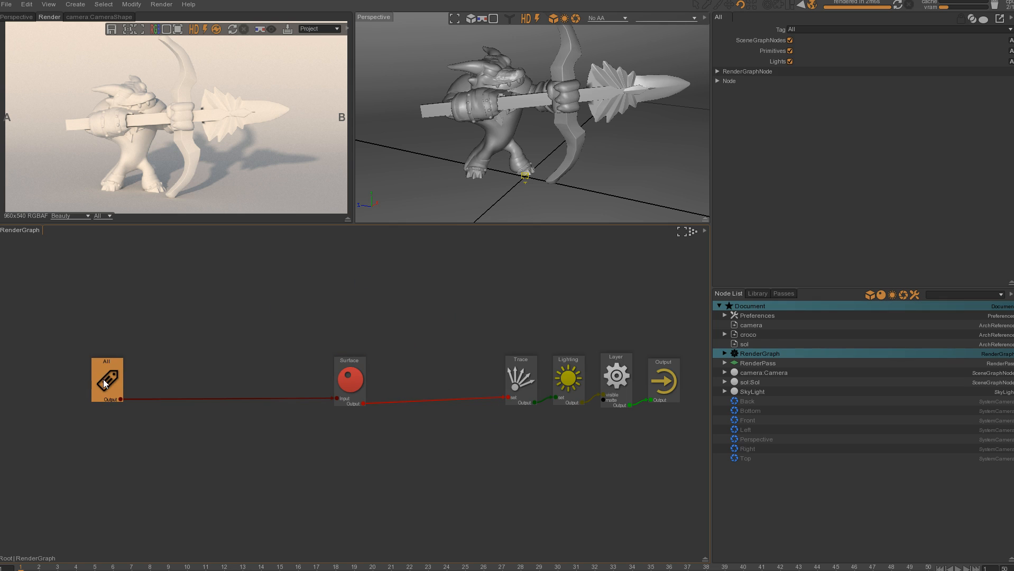
Expand the croco reference down to its parts and assign the tag arme to croco:Arme
click(724, 334)
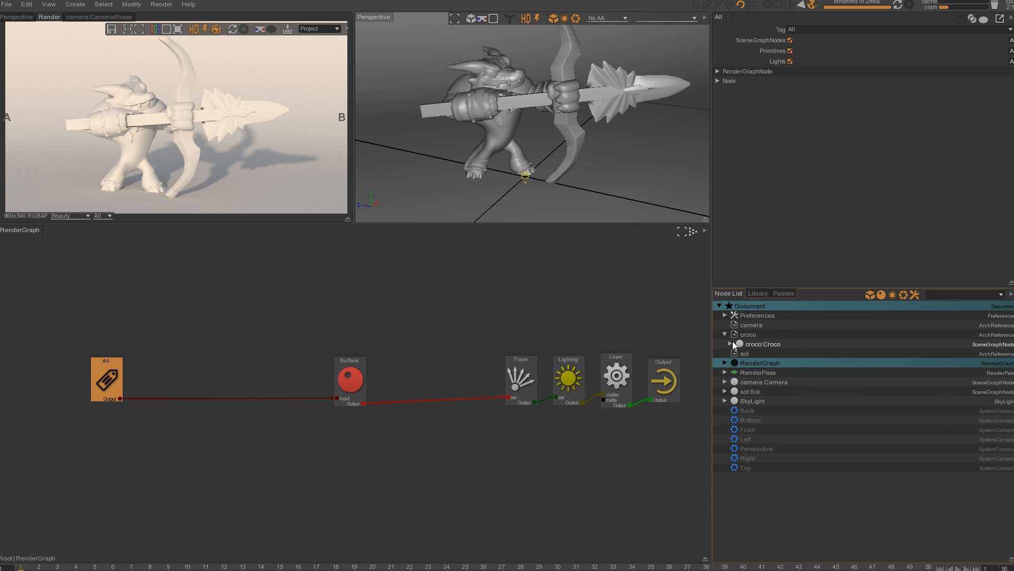
click(730, 344)
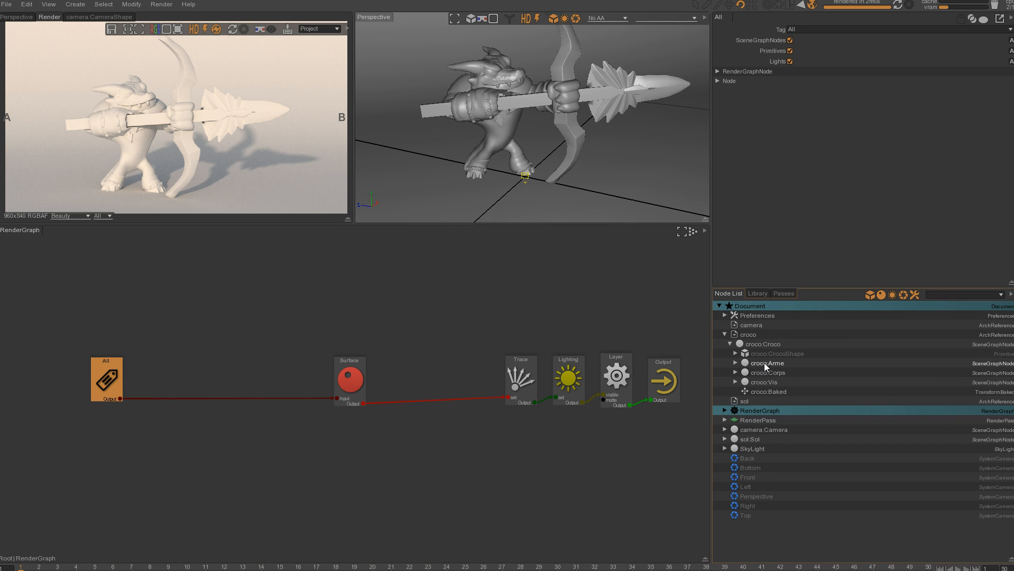
click(764, 364)
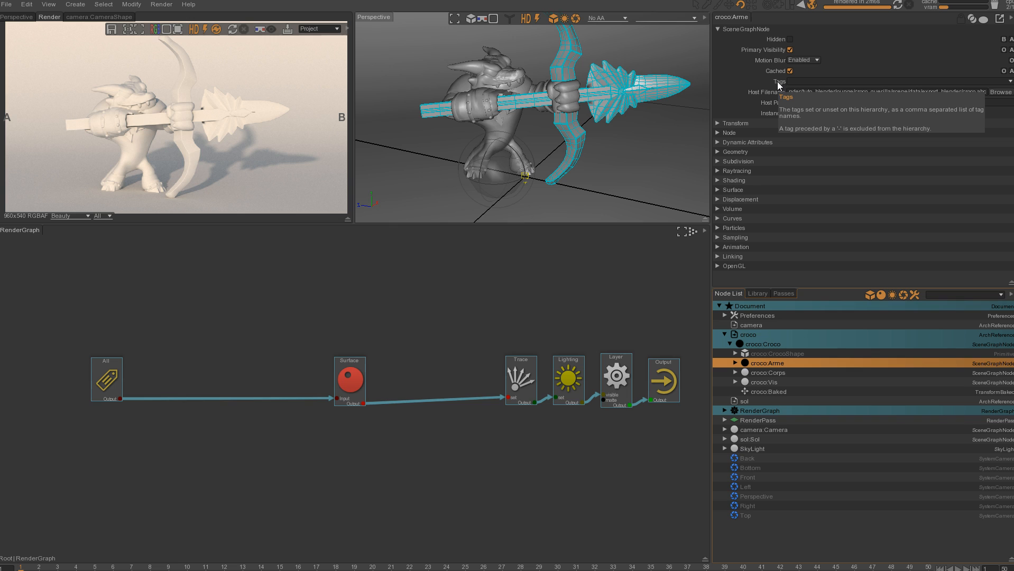
click(820, 81)
text(arme)
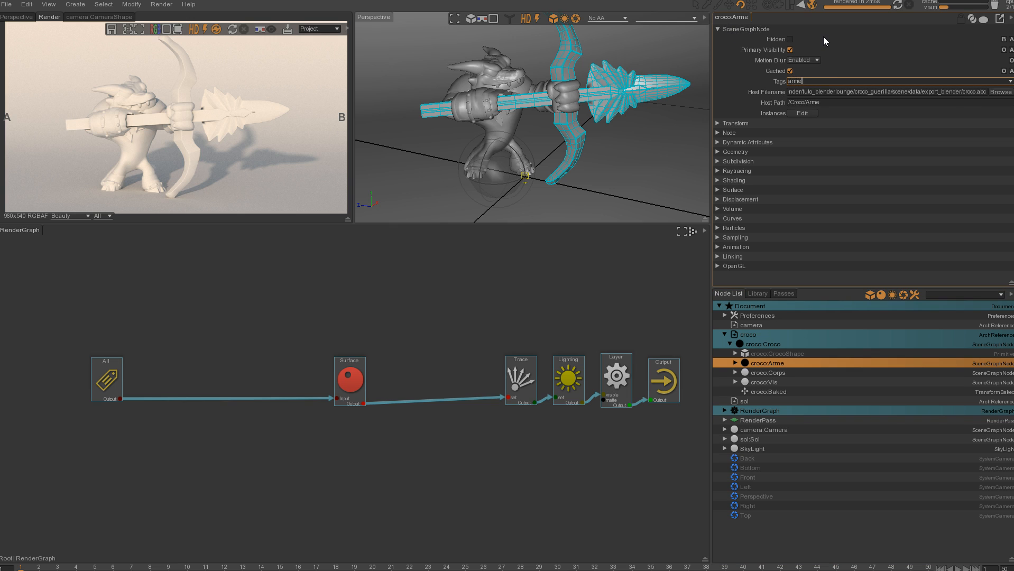
key(Return)
Add an arme tag node to the RenderGraph, connect it to the Surface input instead of All, and place it above All
click(227, 301)
key(Tab)
text(arme)
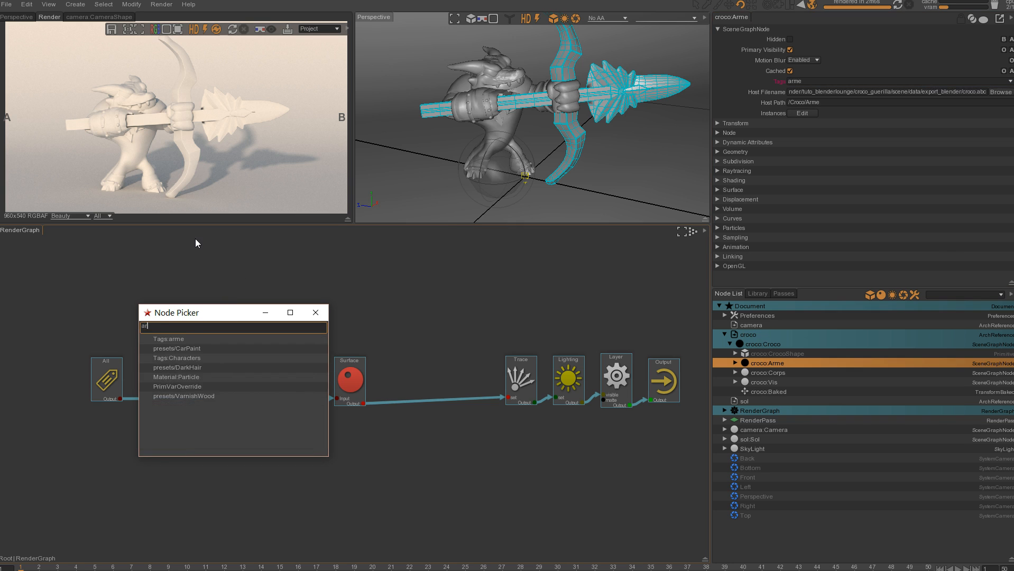
double_click(166, 337)
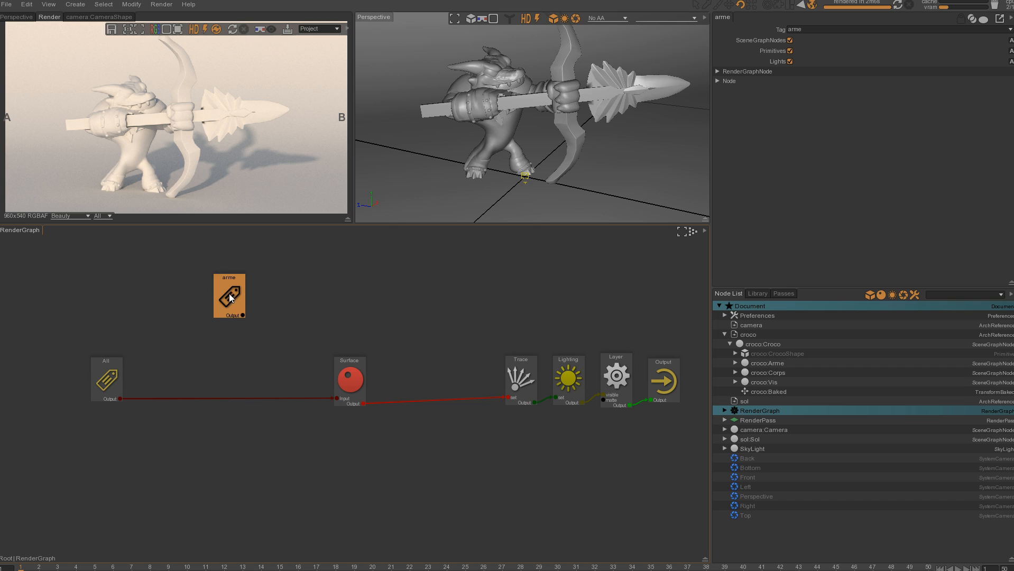
drag(119, 325, 338, 405)
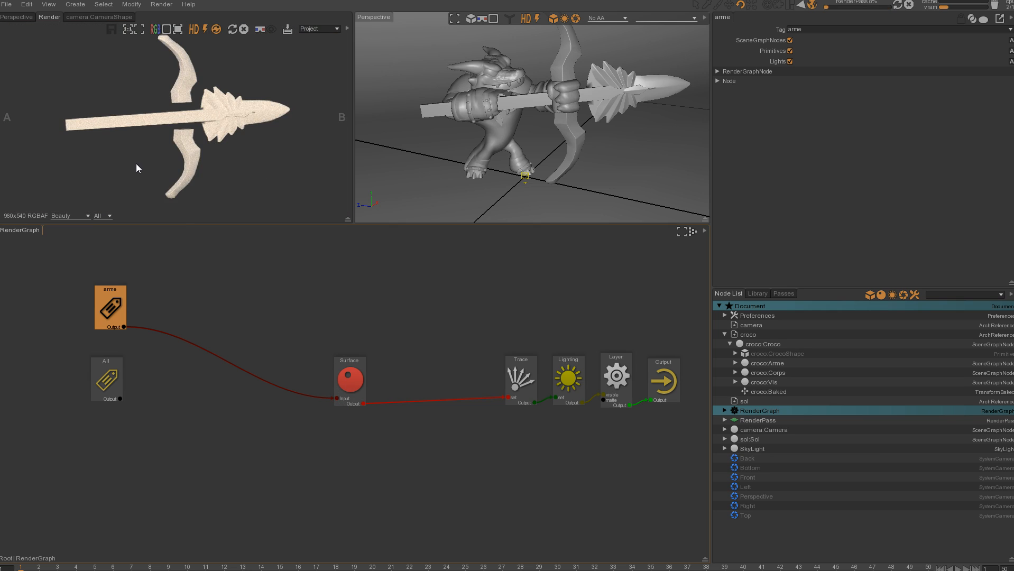
drag(107, 308, 103, 307)
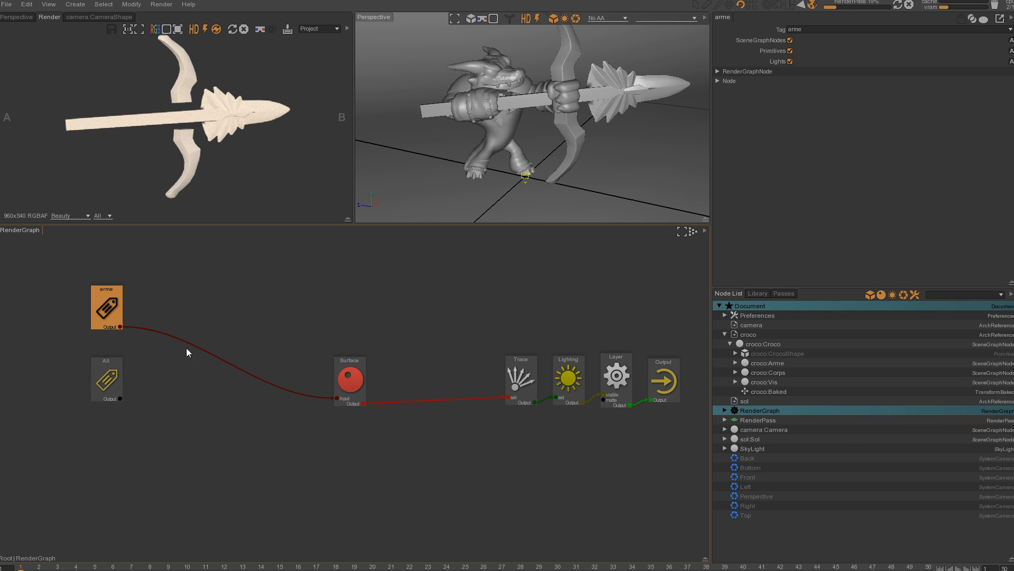
mouse_move(108, 315)
mouse_down()
mouse_move(121, 304)
mouse_move(111, 301)
mouse_up()
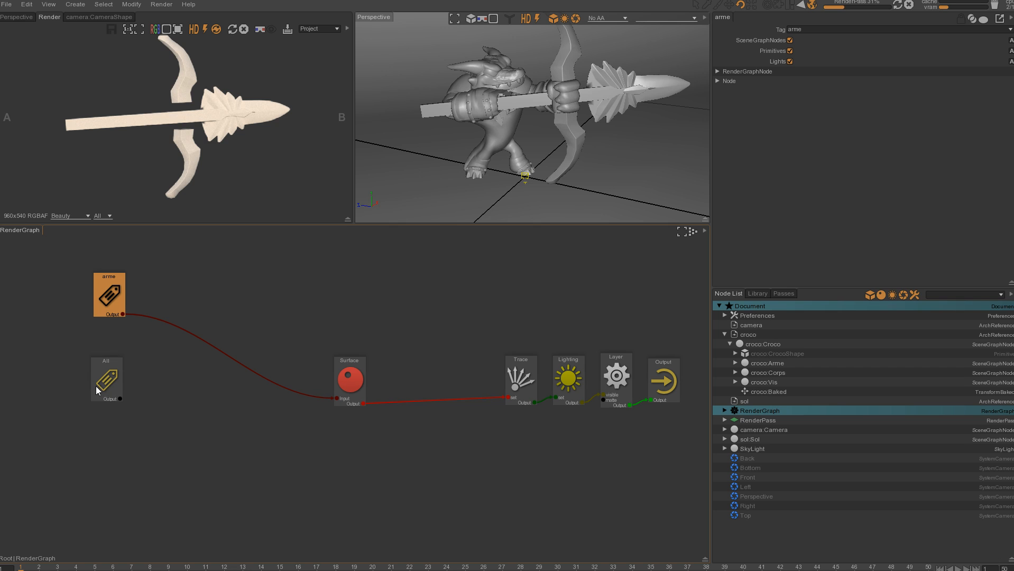
Assign the tag corps to croco:Corps
click(761, 373)
click(831, 81)
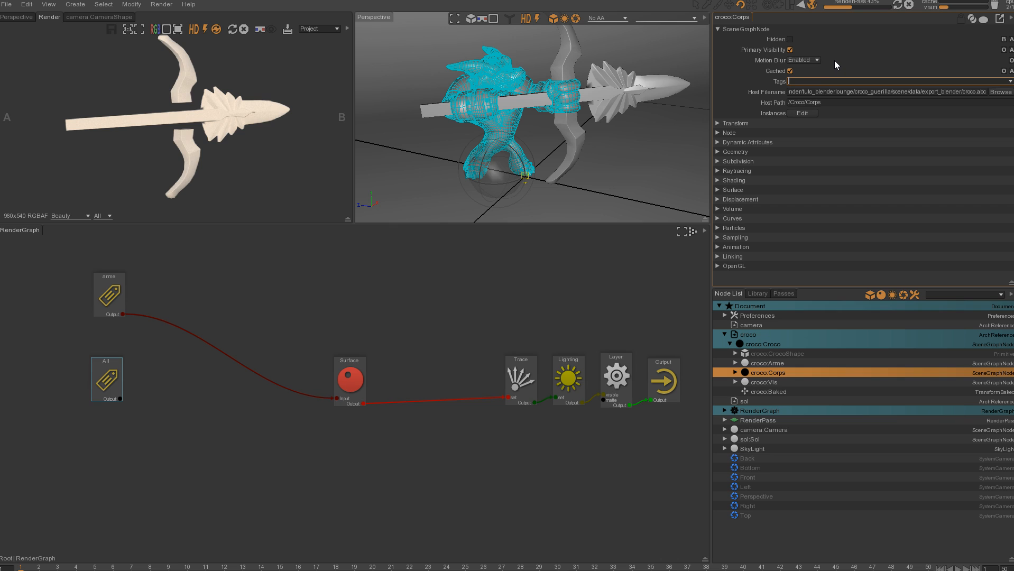
text(cor)
key(Return)
Add a corps tag node to the RenderGraph and connect it to the Surface input in place of arme
key(Tab)
text(corps)
key(Return)
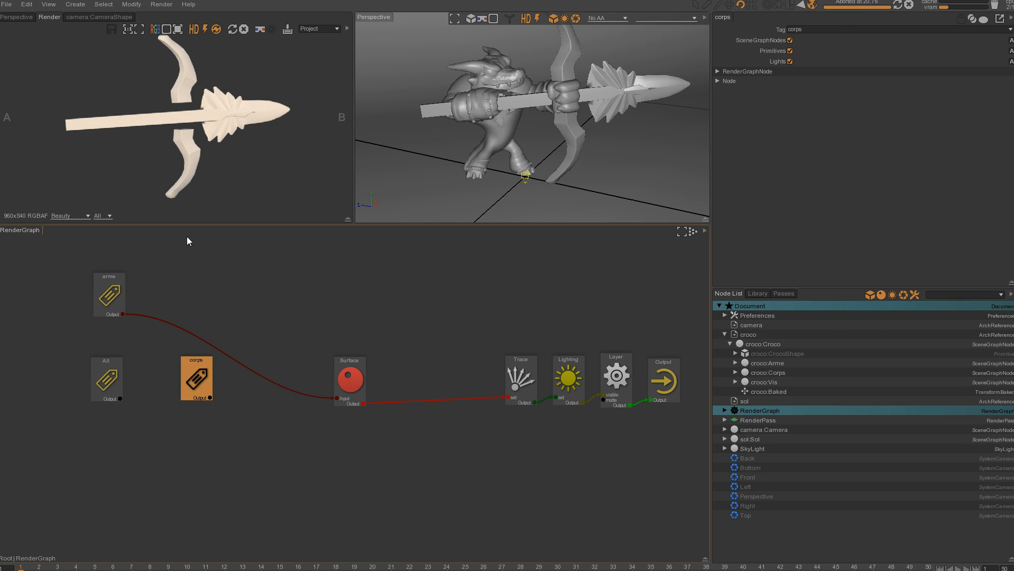
drag(210, 398, 336, 399)
Move the All node out to the far side and stack the arme and corps tag nodes in one column
drag(104, 386, 33, 385)
drag(181, 386, 154, 390)
drag(125, 297, 158, 263)
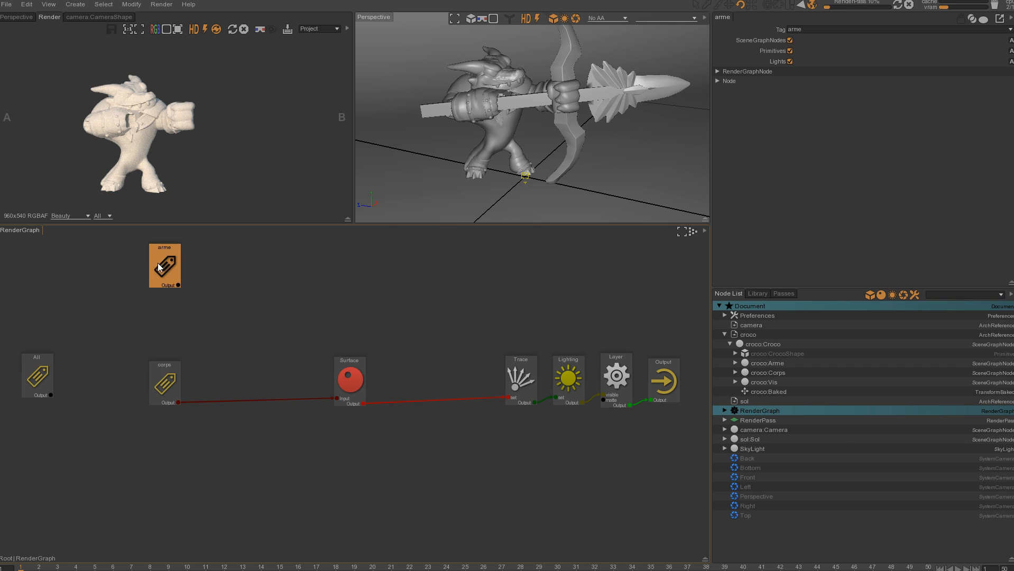
drag(166, 381, 165, 312)
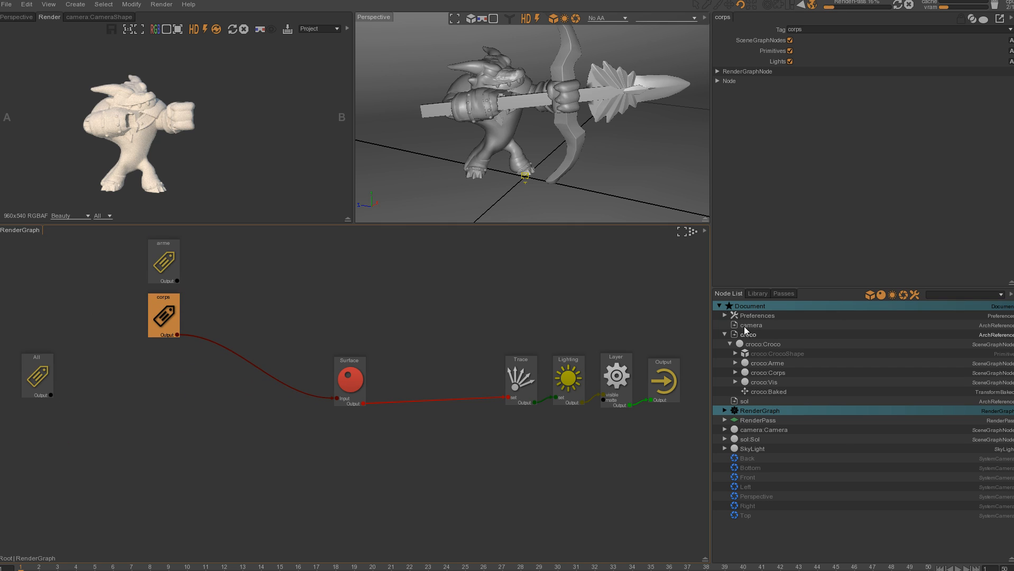
Assign the tag Vis to croco:Vis
click(779, 383)
click(809, 81)
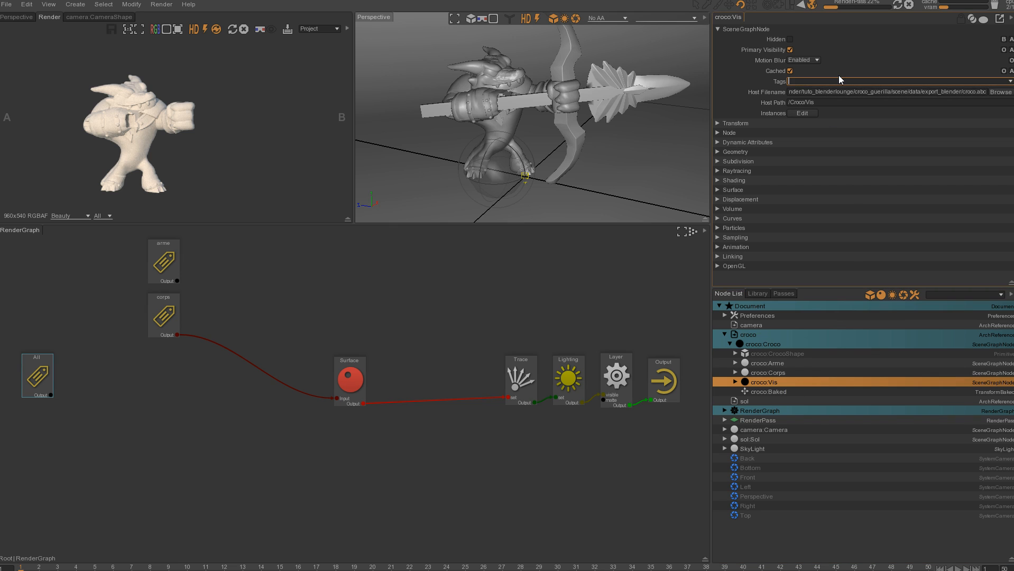
text(Vis)
key(Return)
Add a Vis tag node, connect it to the Surface input in place of corps, and align it beneath the corps node
key(Tab)
text(Vis)
key(Return)
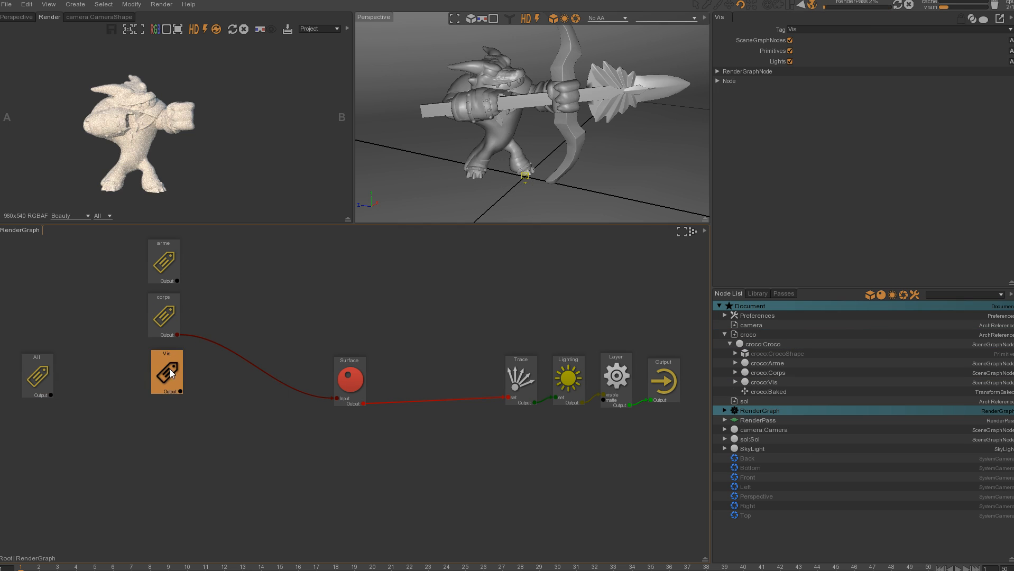
drag(181, 387, 337, 398)
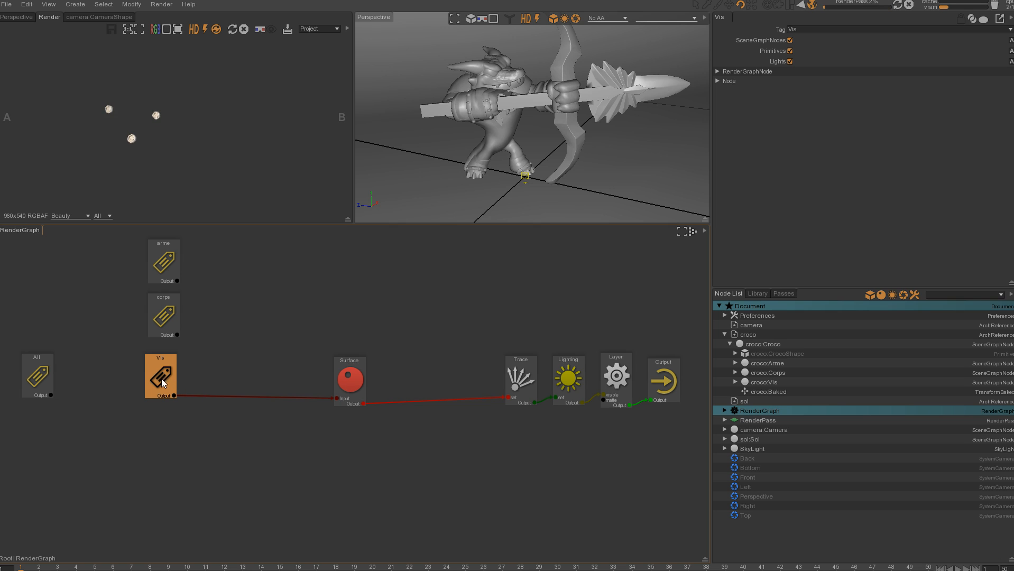
drag(161, 379, 165, 376)
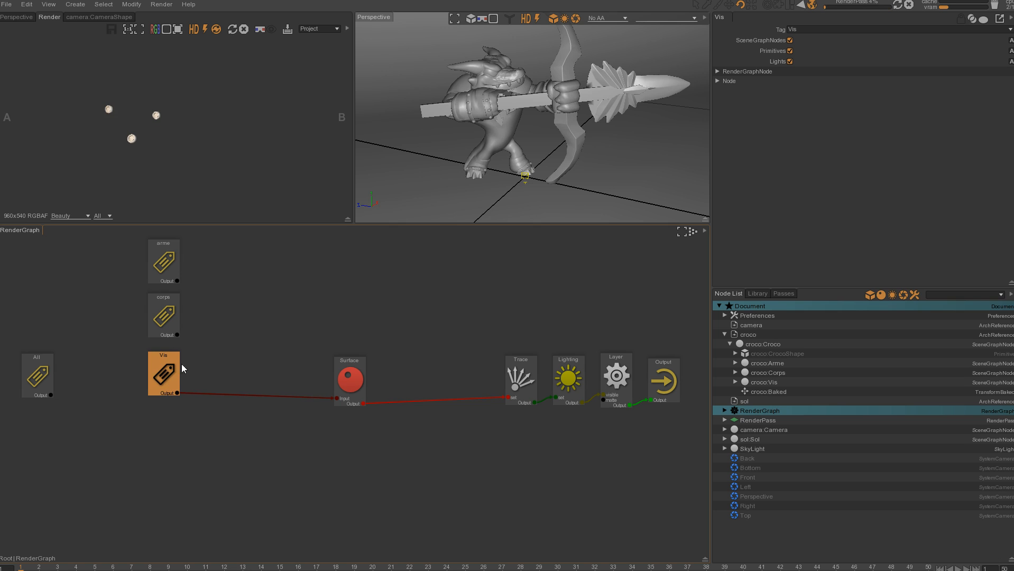
Assign the tag sol to sol:Sol and add a sol tag node to the RenderGraph
click(750, 439)
click(824, 82)
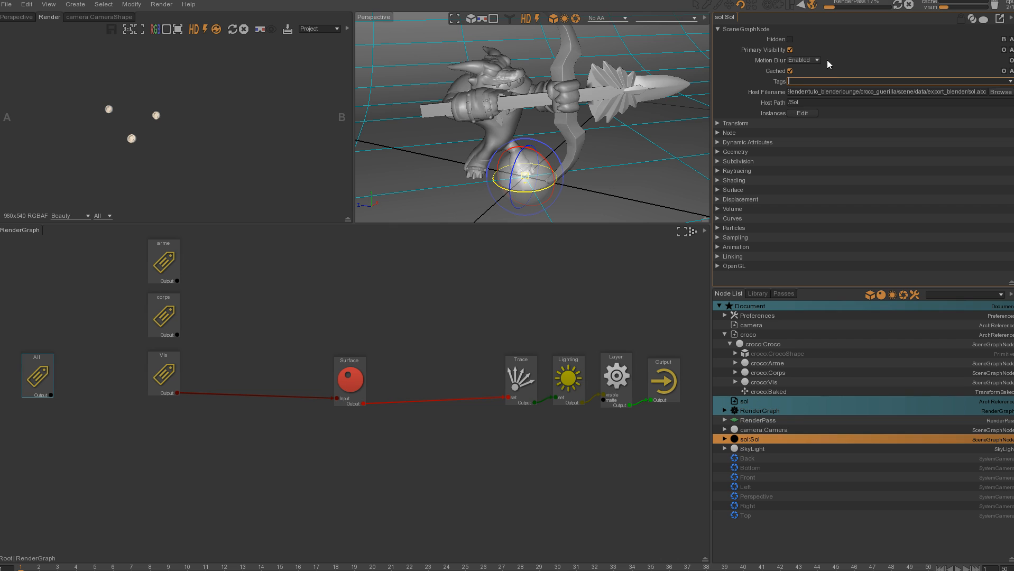
key(Return)
key(Tab)
text(sol)
key(Return)
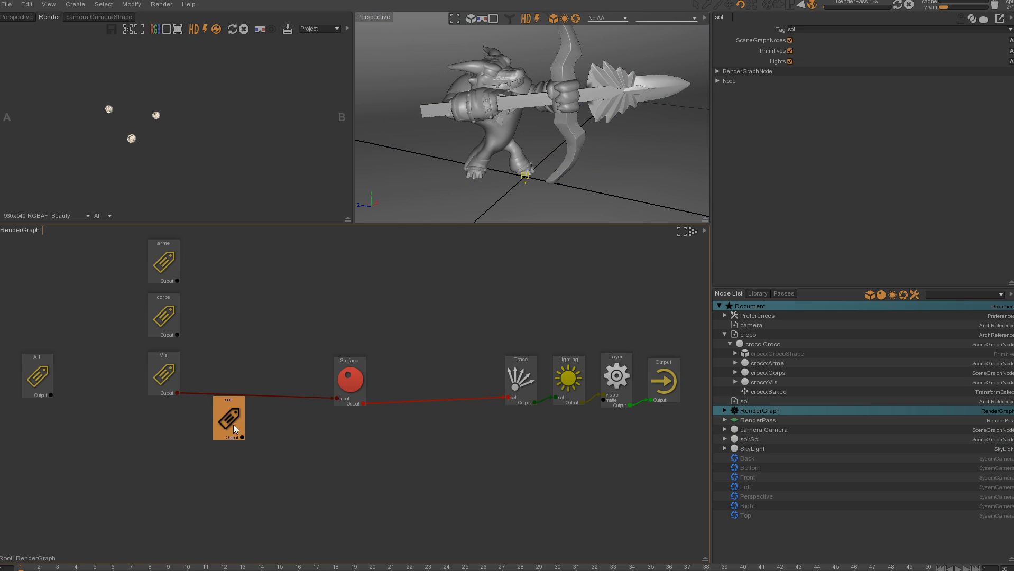
Connect the sol tag node to the Surface input in place of Vis and align it beneath the Vis node
drag(180, 452, 336, 398)
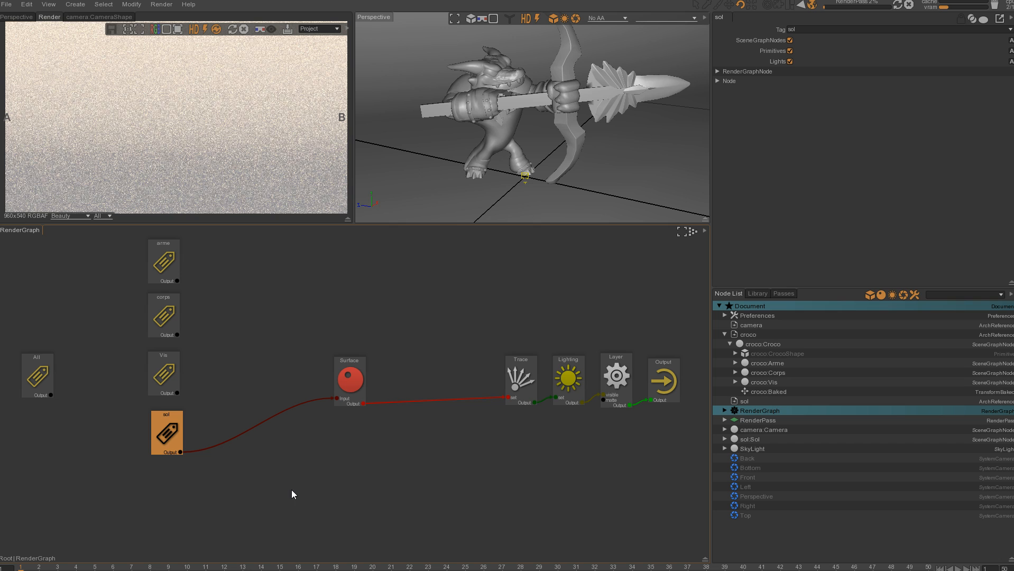
drag(171, 434, 168, 434)
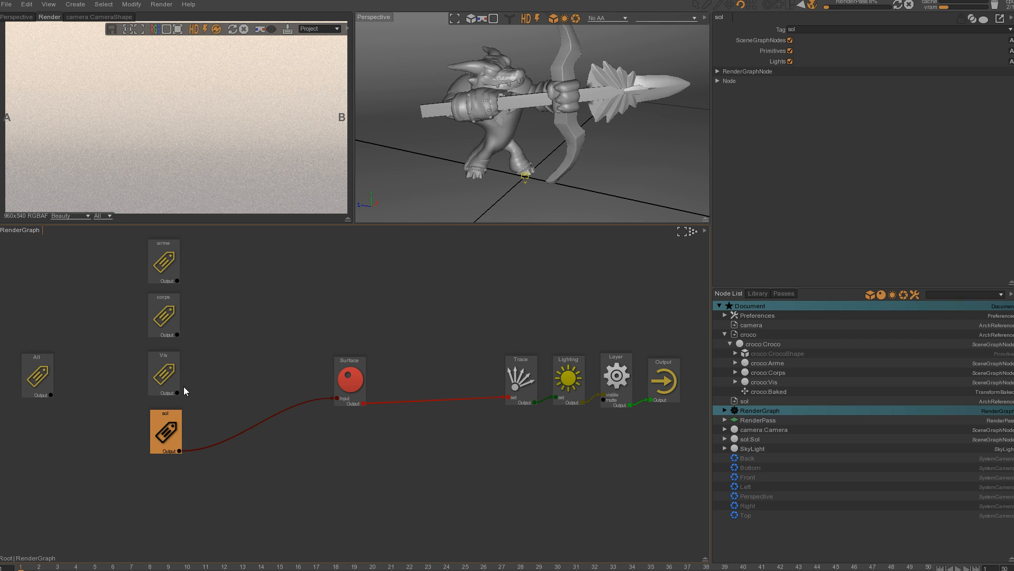
Set the tags of croco:Vis, croco:Corps and croco:Arme together to Vis, croco
click(767, 382)
shift+click(768, 373)
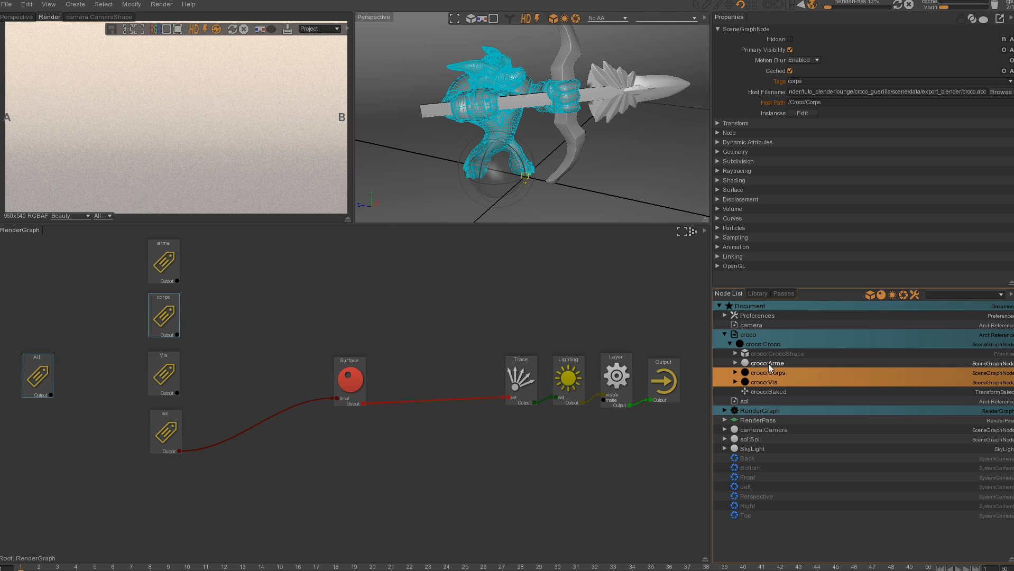
shift+click(768, 364)
click(802, 80)
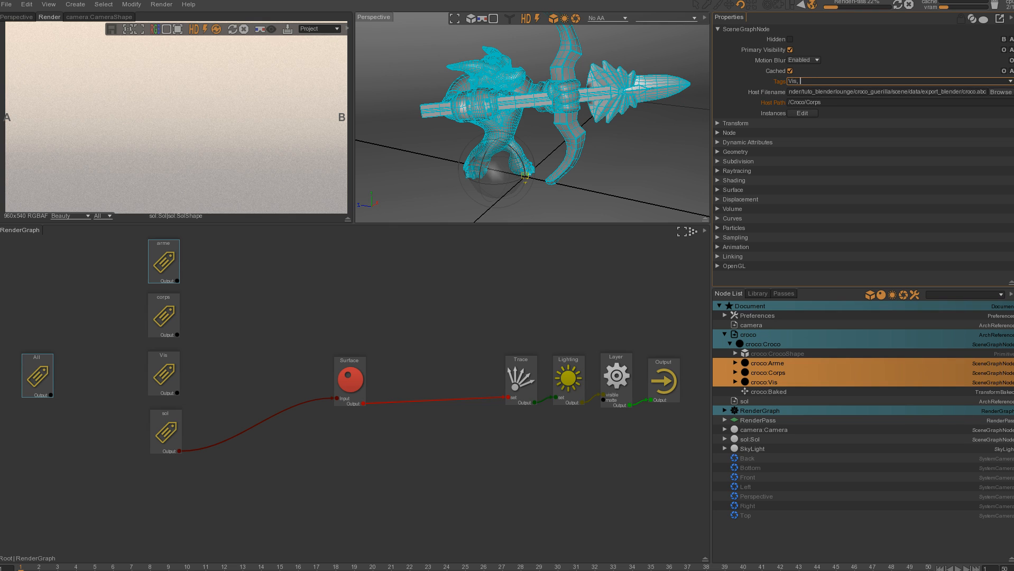
text(, croco)
key(Return)
Add a croco tag node, connect it to the Surface input in place of sol, and place it above the All node
click(262, 335)
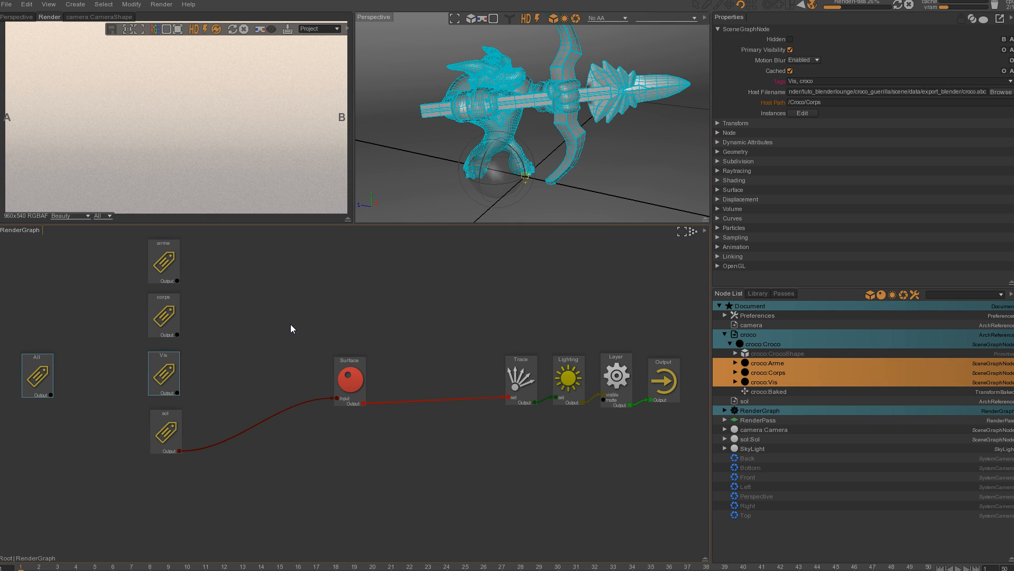
key(Tab)
text(croco)
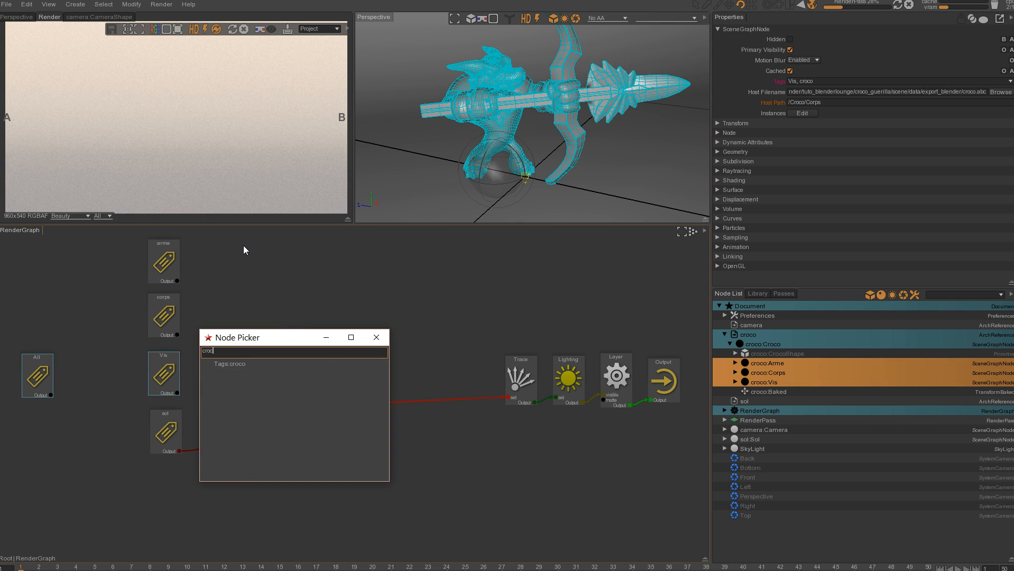
key(Return)
drag(292, 320, 349, 389)
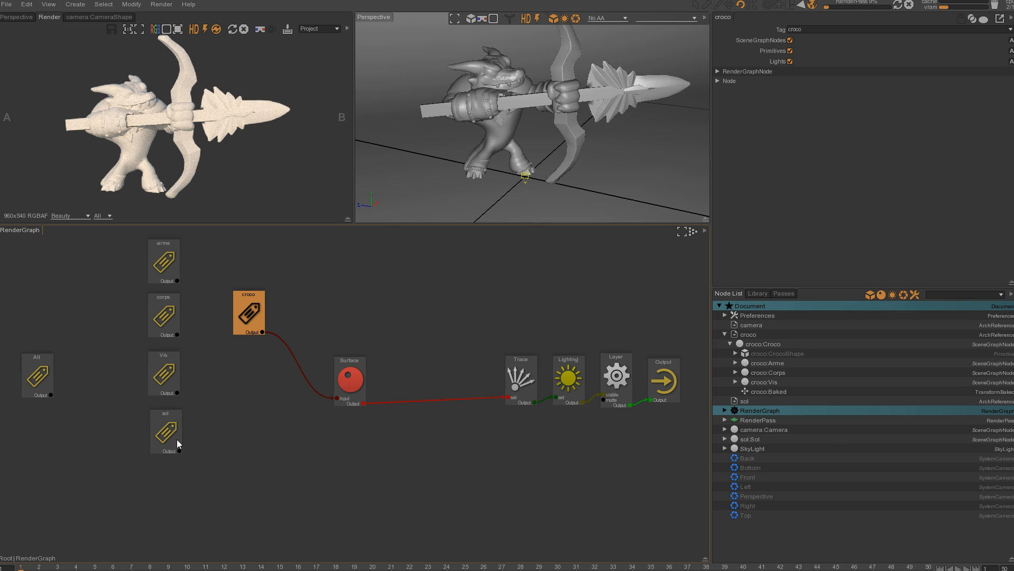
drag(252, 302, 246, 316)
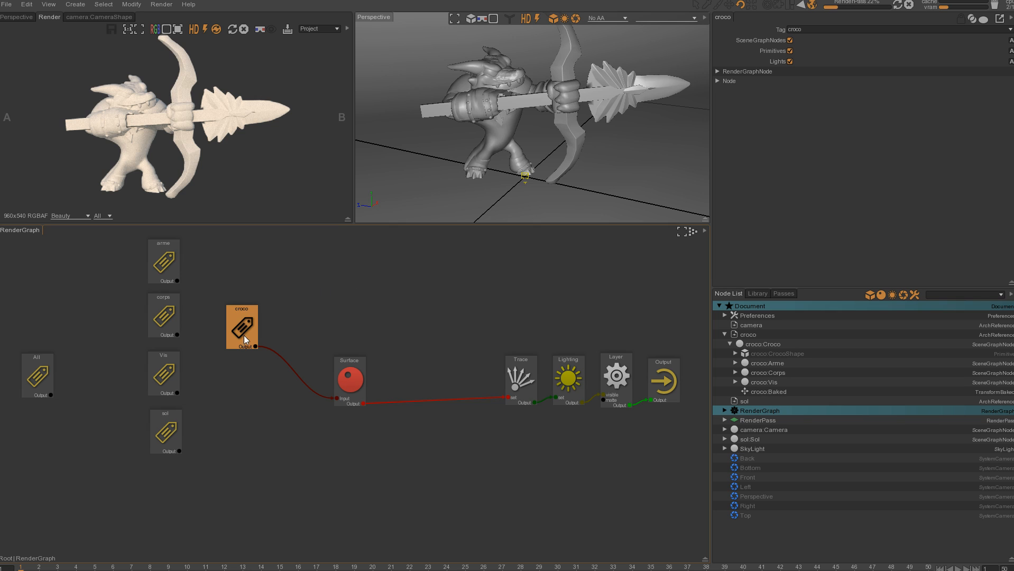
drag(248, 331, 43, 280)
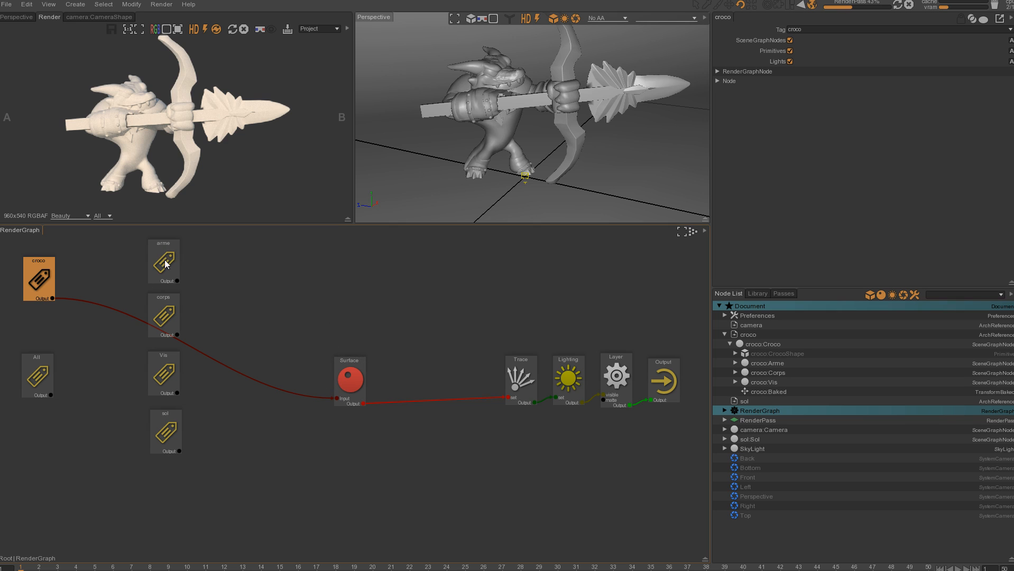
Add a Glass preset node beside arme and wire it between the arme tag and the Surface input
click(266, 295)
key(Tab)
text(glas)
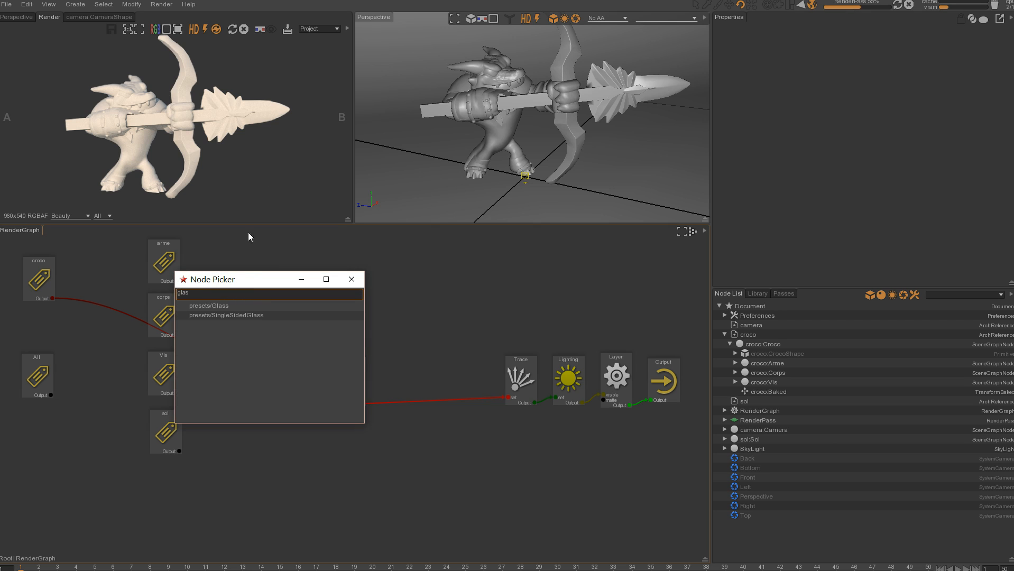
double_click(212, 304)
drag(261, 275, 337, 398)
click(180, 278)
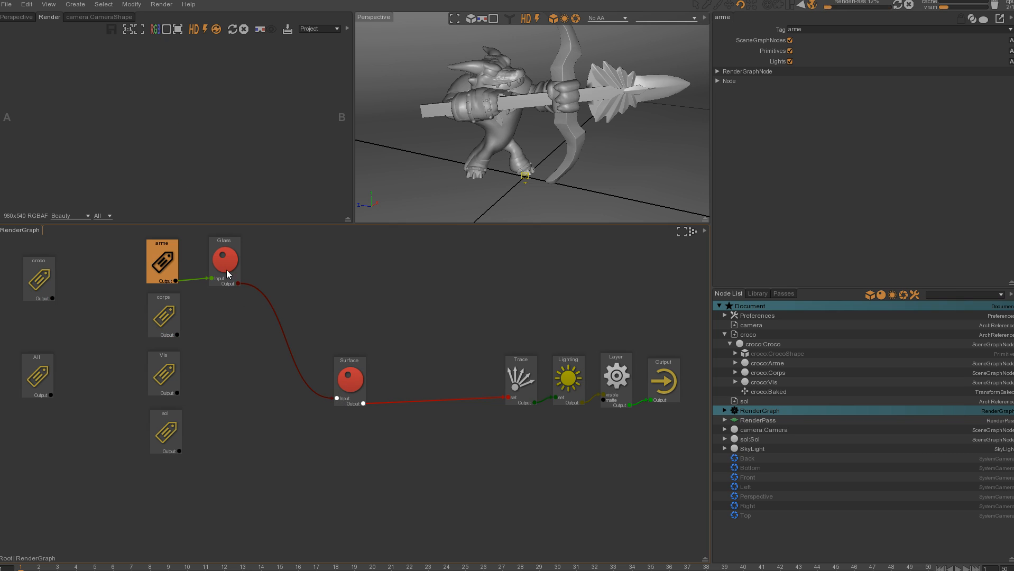
Connect the Glass output directly to Trace, then detach Surface from Glass and move it beside the All node
click(346, 374)
drag(240, 284, 515, 385)
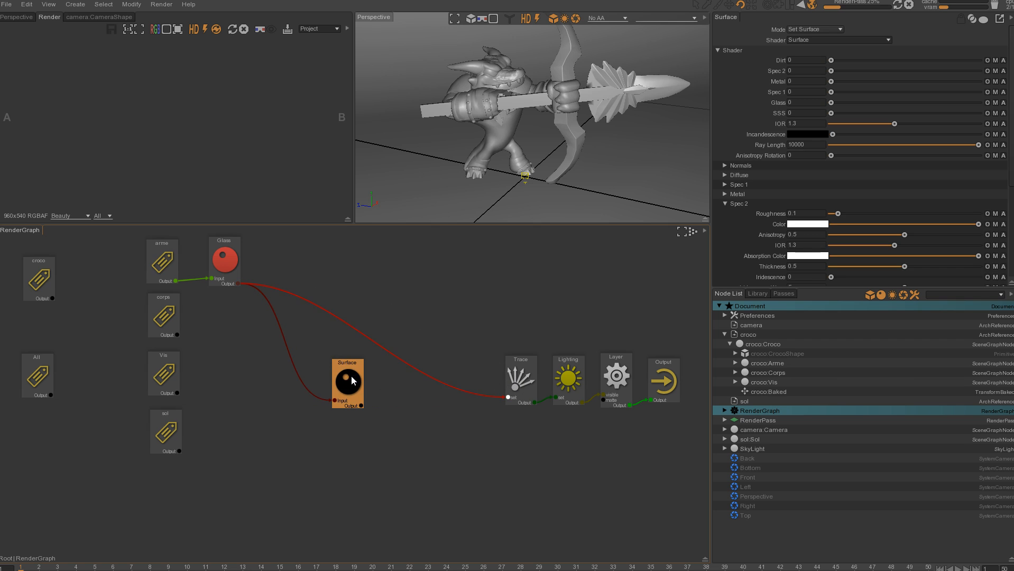
mouse_move(334, 400)
mouse_down()
mouse_move(171, 428)
mouse_move(102, 410)
mouse_up()
drag(229, 269, 236, 268)
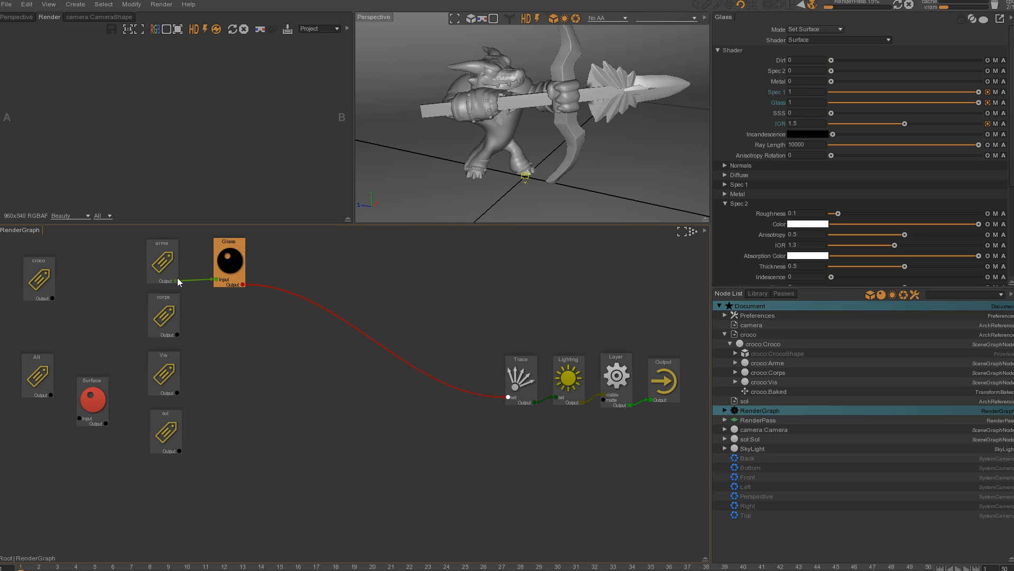
Connect the arme tag through the Surface node to Trace in place of Glass
drag(96, 398, 278, 359)
mouse_move(175, 281)
mouse_down()
mouse_move(262, 379)
mouse_move(449, 391)
mouse_move(314, 373)
mouse_move(516, 405)
mouse_move(508, 397)
mouse_up()
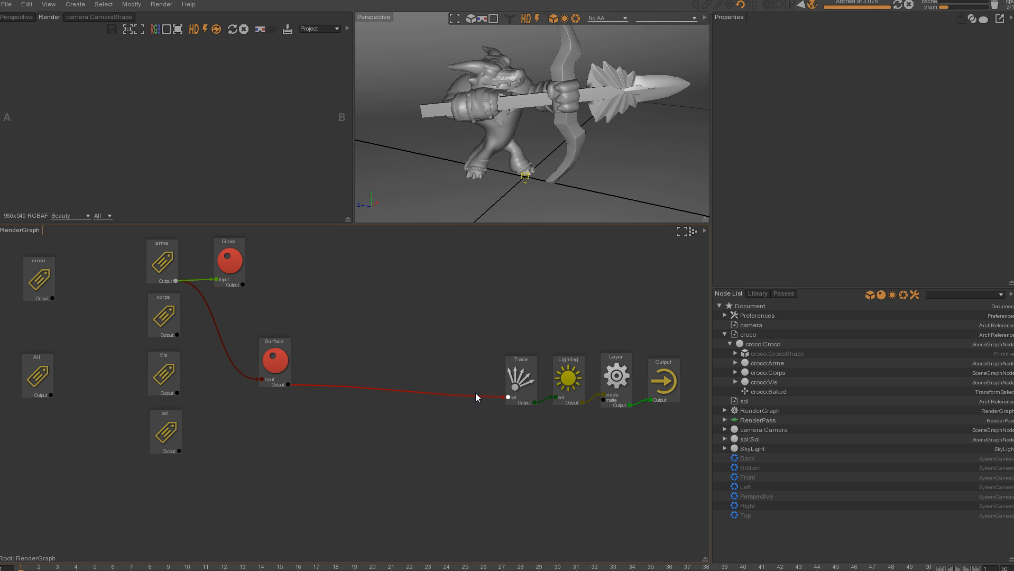
Set the tags of croco:Arme to arme, croco and refresh the render
click(163, 264)
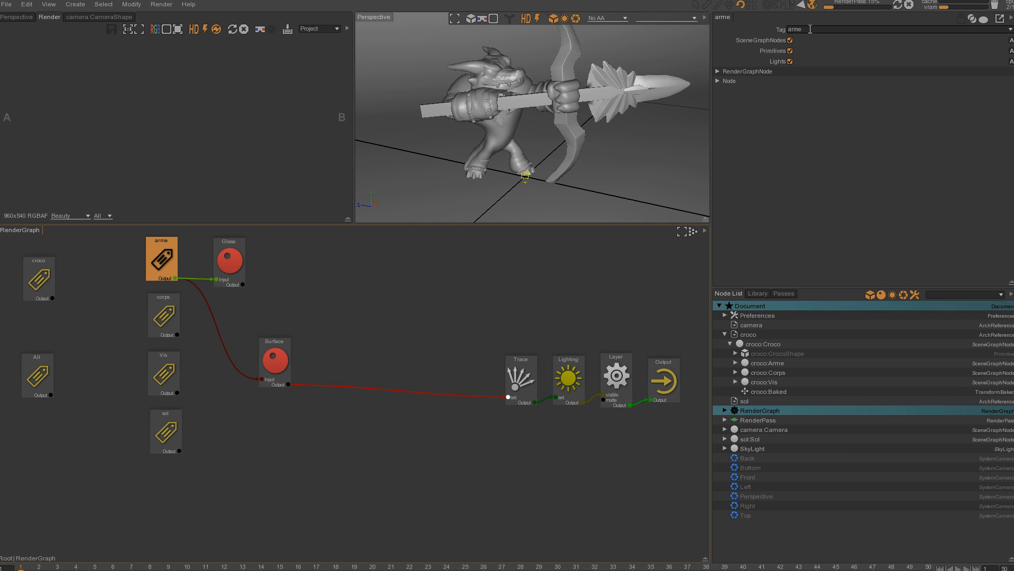
click(768, 364)
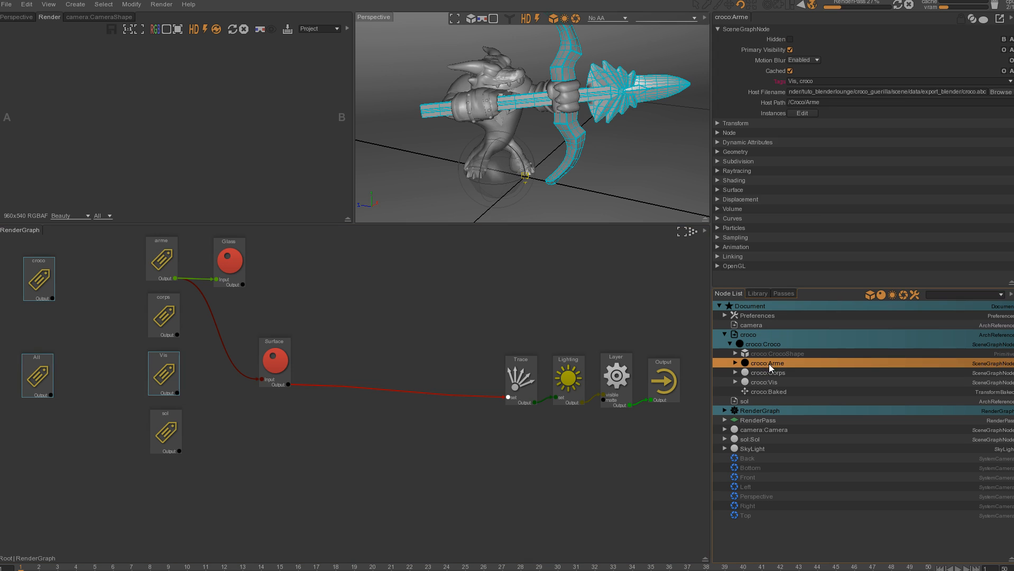
click(811, 81)
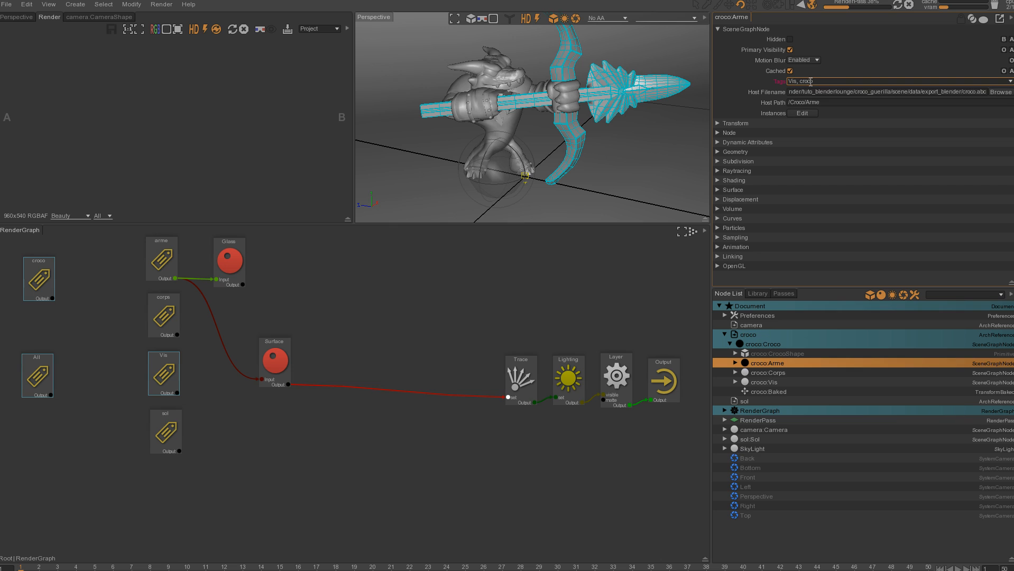
drag(796, 81, 778, 87)
text(arme)
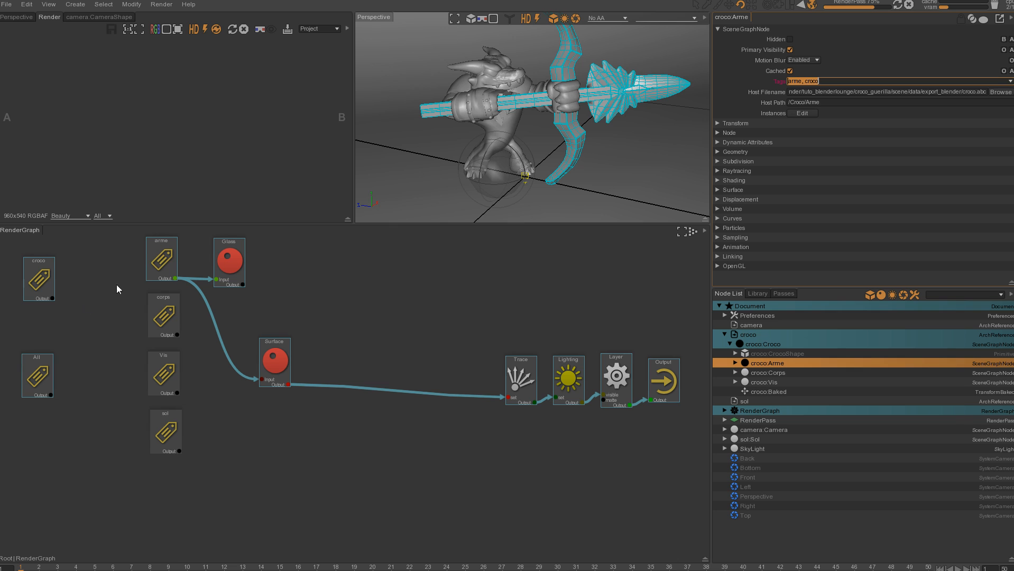
click(233, 30)
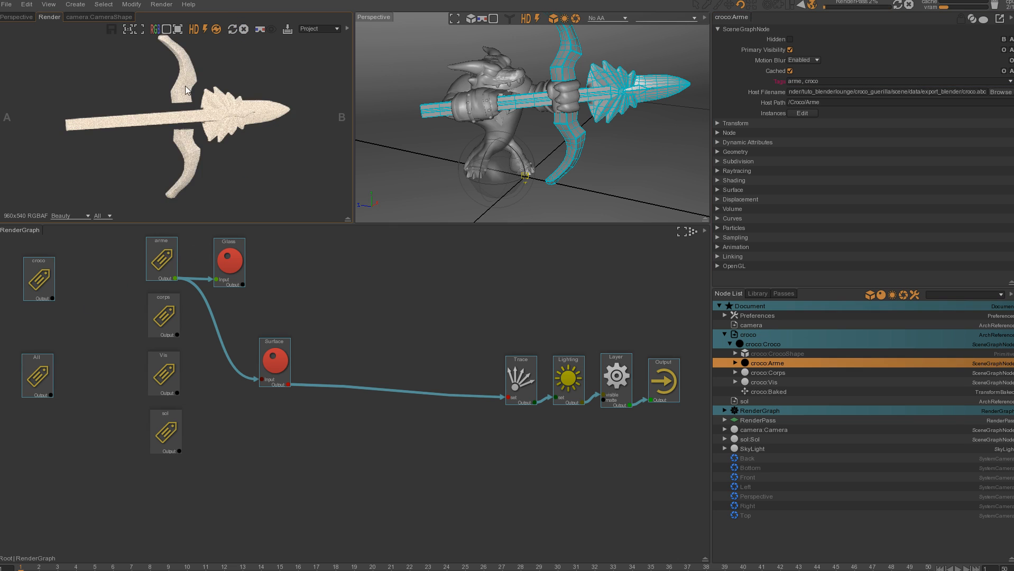
Reconnect Glass to Trace in place of Surface and move the detached Surface node below the All node
click(231, 264)
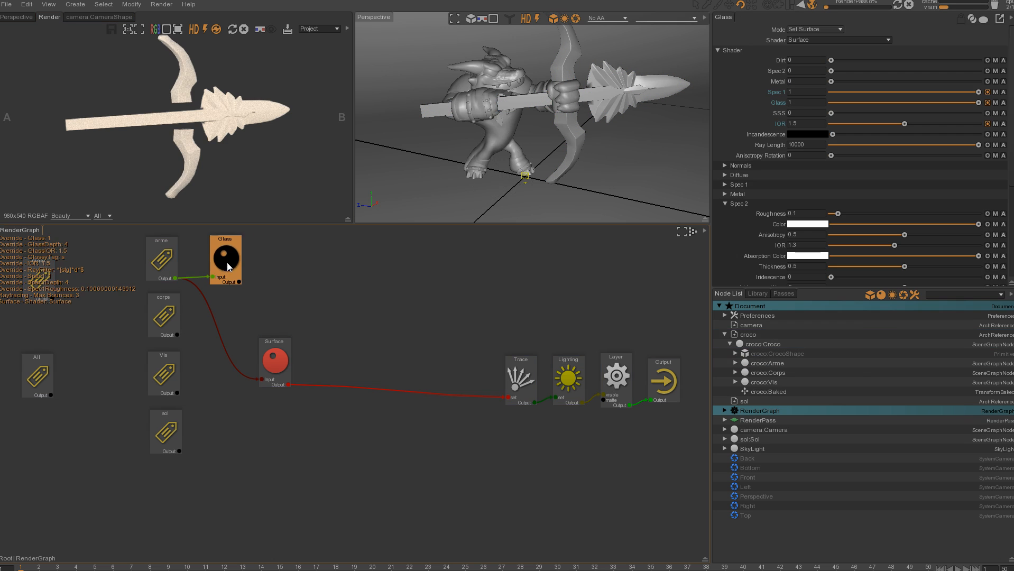
drag(241, 283, 508, 397)
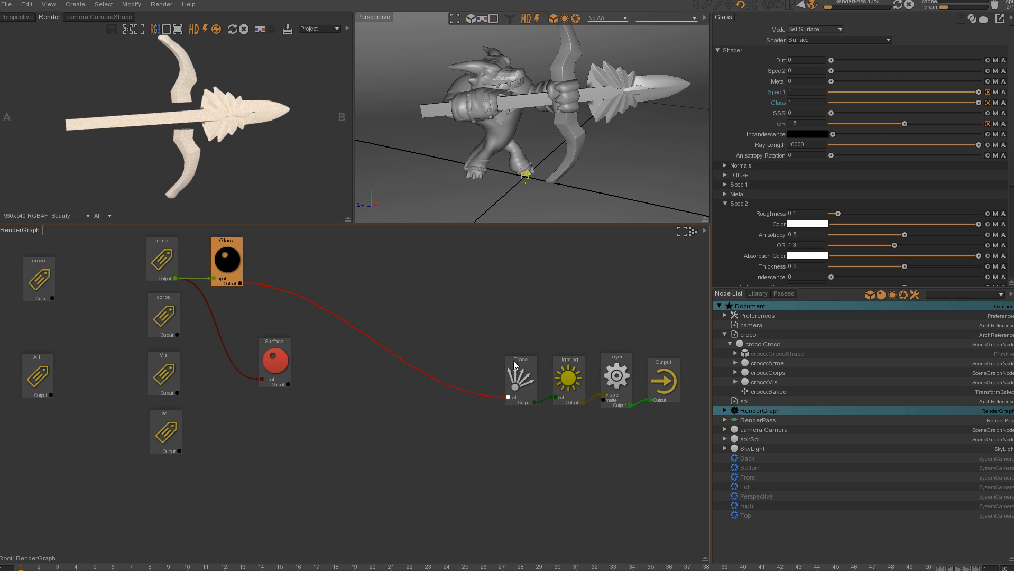
drag(260, 349, 60, 484)
Set the tags of croco:Corps to corps, croco and check the tags of croco:Vis
click(168, 316)
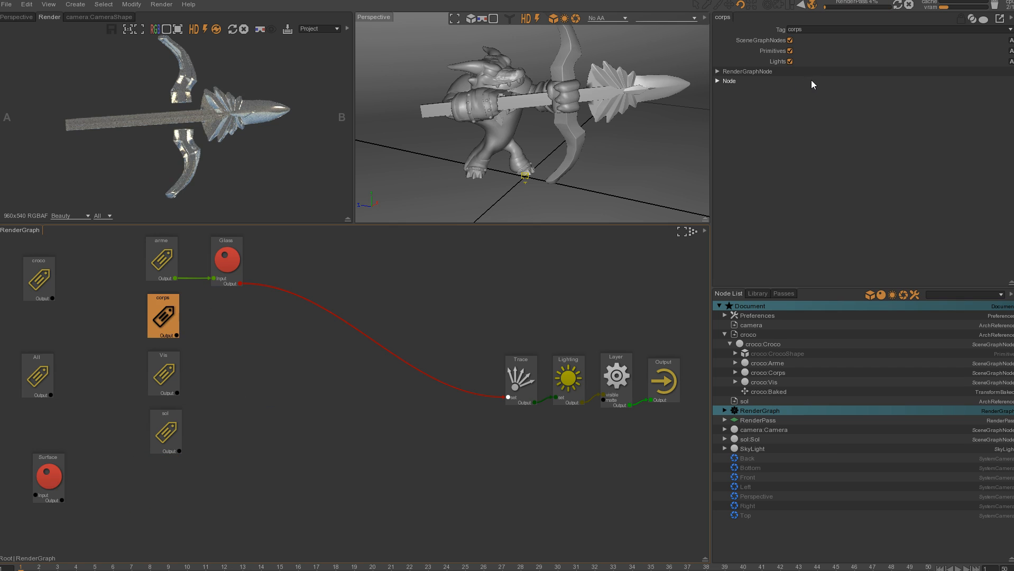
click(768, 373)
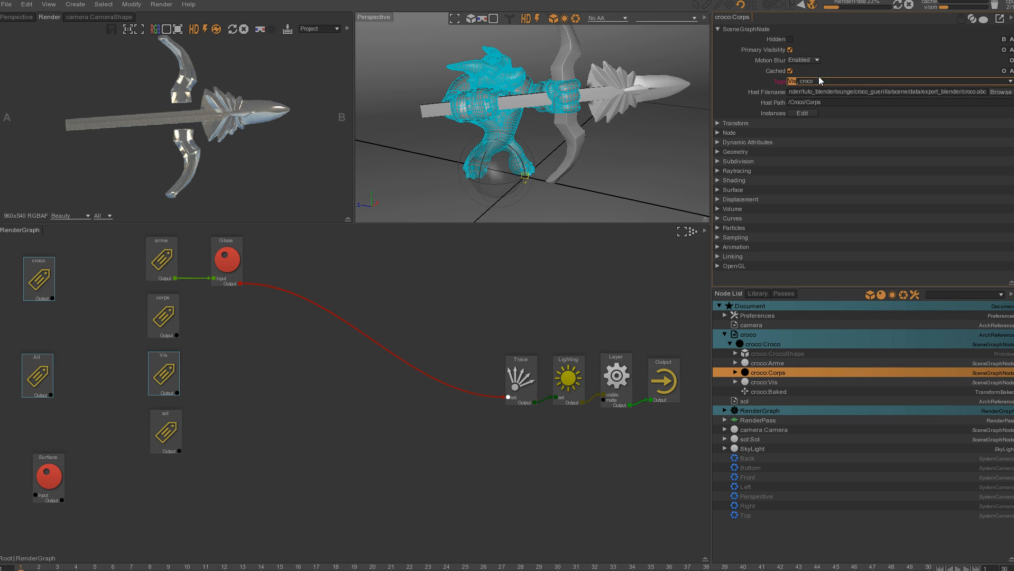
text(corps)
key(Return)
click(163, 375)
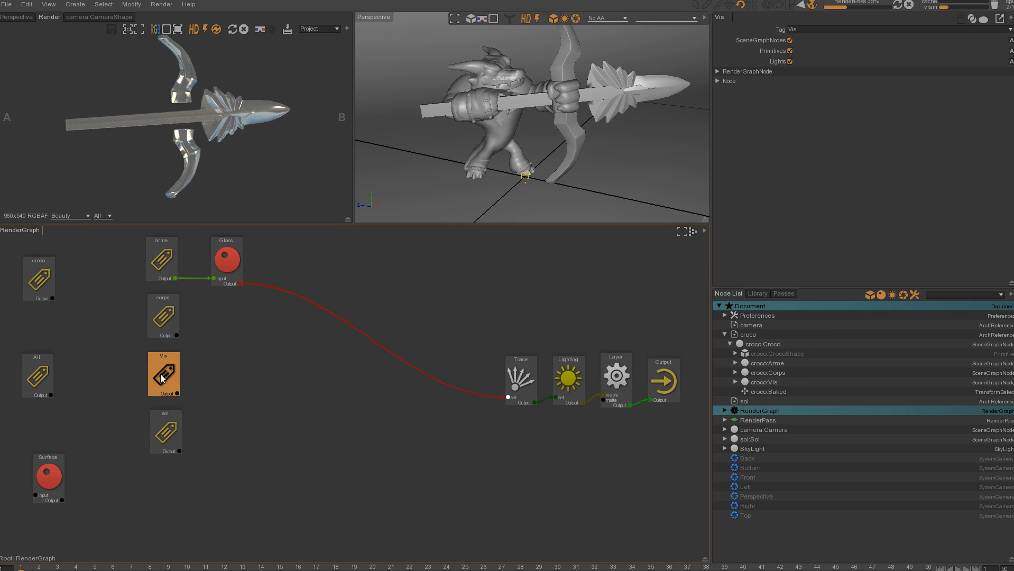
click(762, 381)
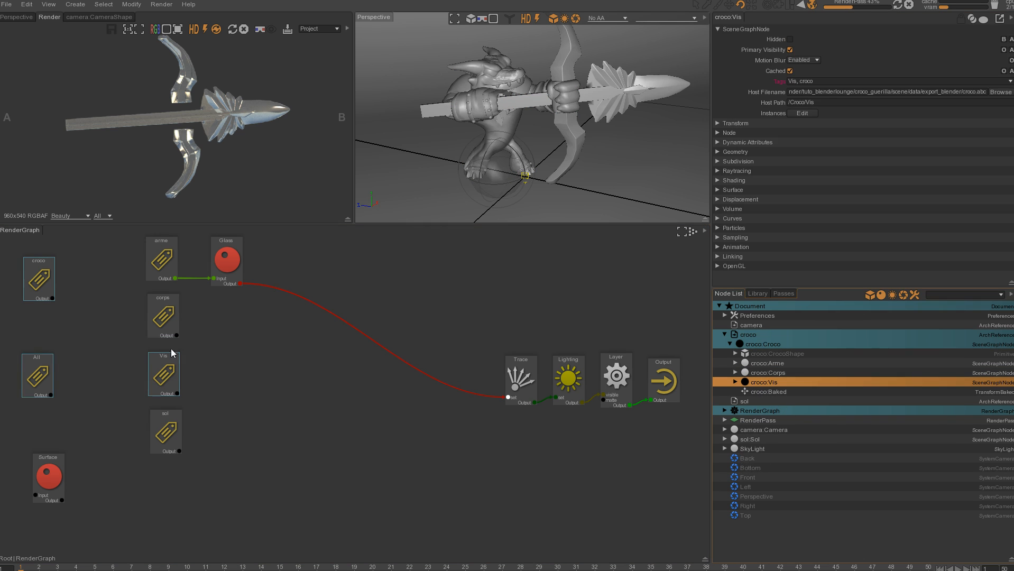
Add a Plastic preset node fed by the corps tag and connect it to Trace in place of Glass
click(162, 318)
key(Tab)
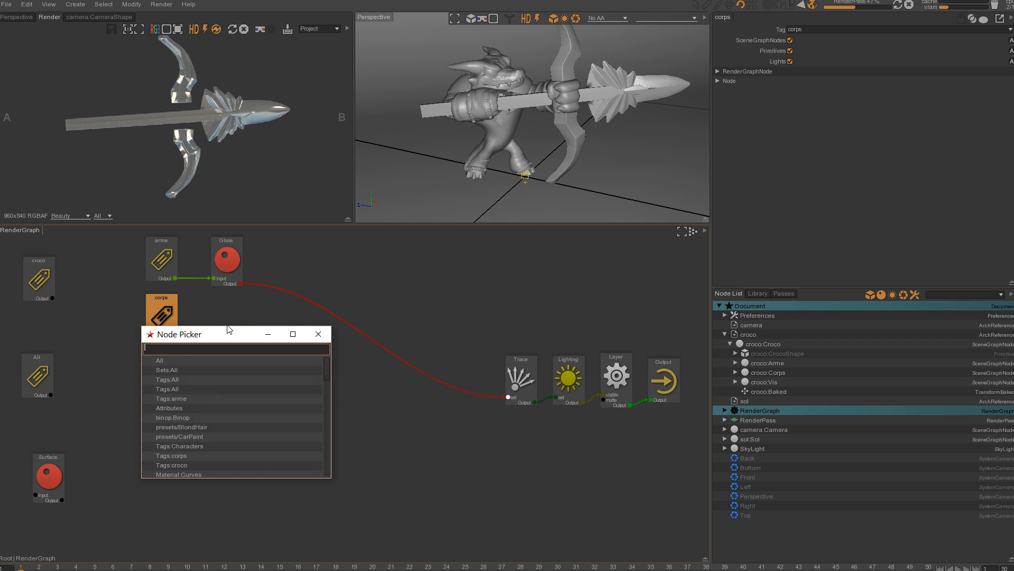
text(plas)
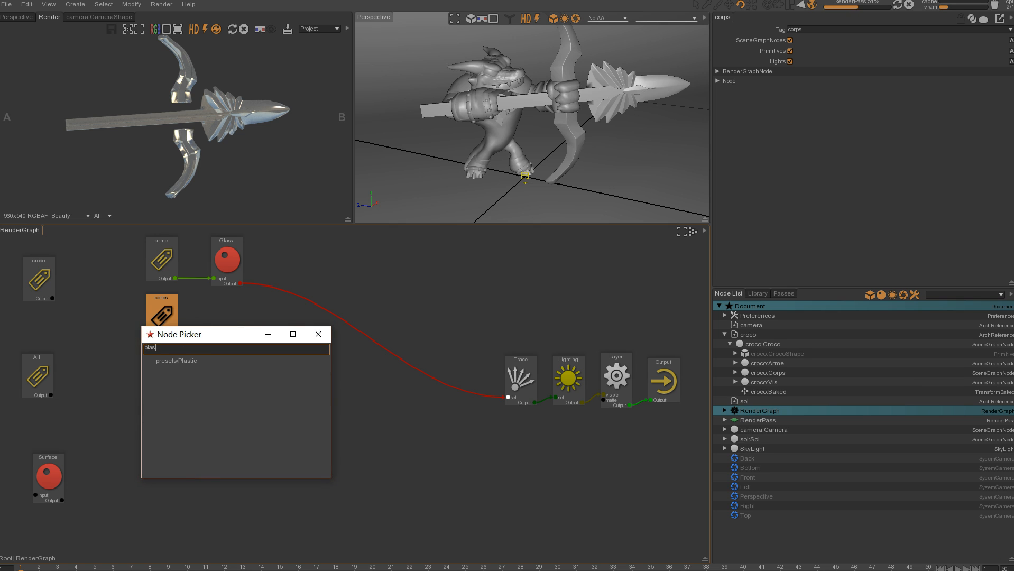
click(178, 361)
mouse_move(224, 315)
mouse_down()
mouse_move(213, 311)
mouse_move(208, 328)
mouse_move(222, 321)
mouse_move(319, 353)
mouse_move(228, 330)
mouse_move(303, 354)
mouse_move(517, 399)
mouse_move(509, 398)
mouse_up()
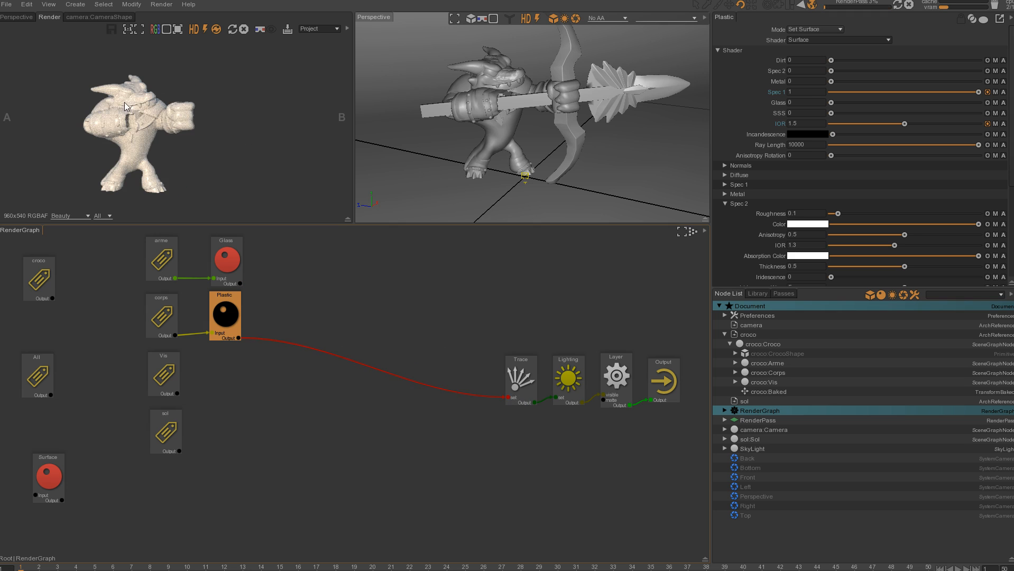
Add a Metal preset node fed by the Vis tag and connect it to Trace in place of Plastic
click(232, 389)
key(Tab)
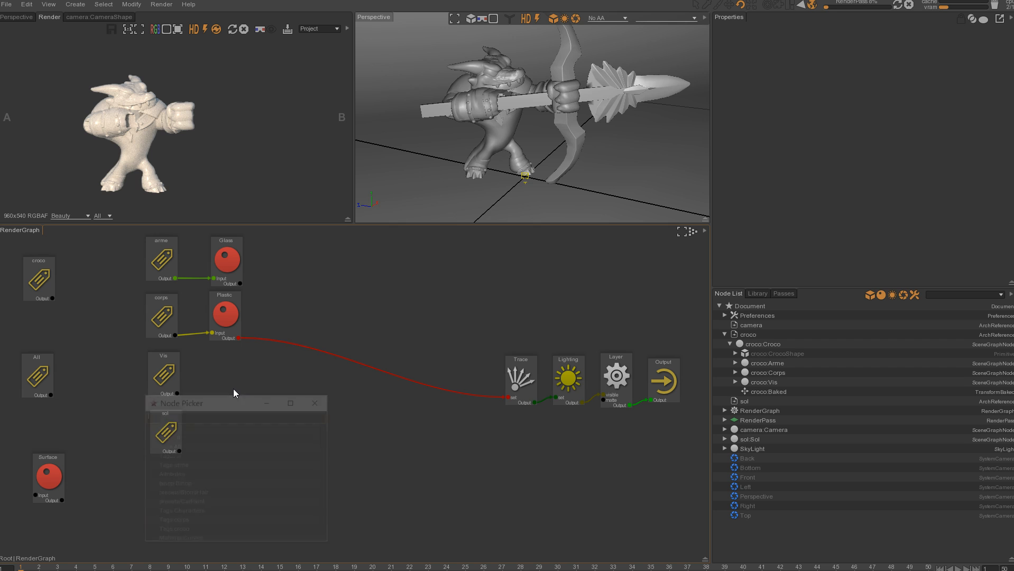
text(met)
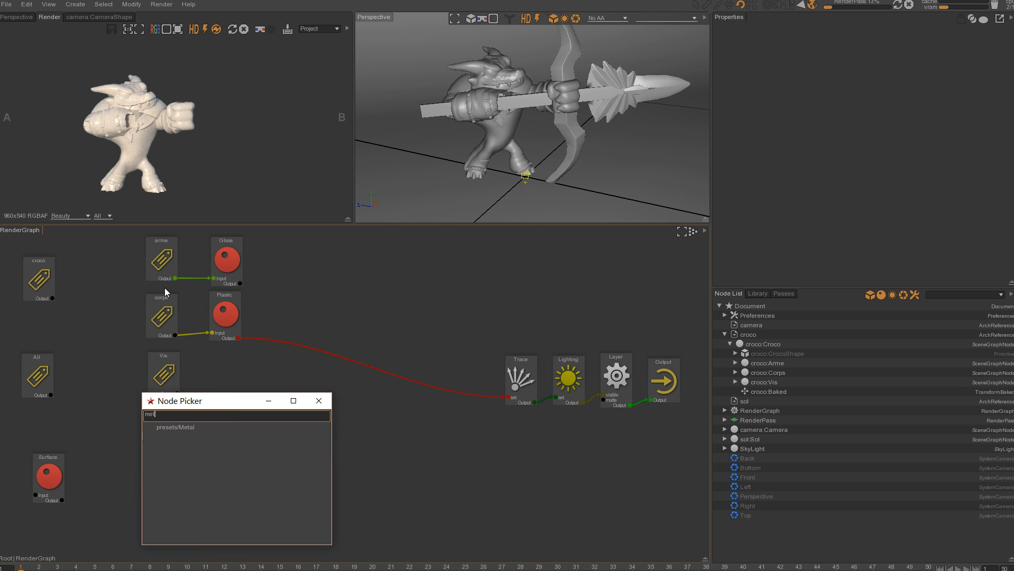
key(Return)
mouse_move(196, 398)
mouse_down()
mouse_move(220, 403)
mouse_move(222, 374)
mouse_move(237, 400)
mouse_move(508, 397)
mouse_up()
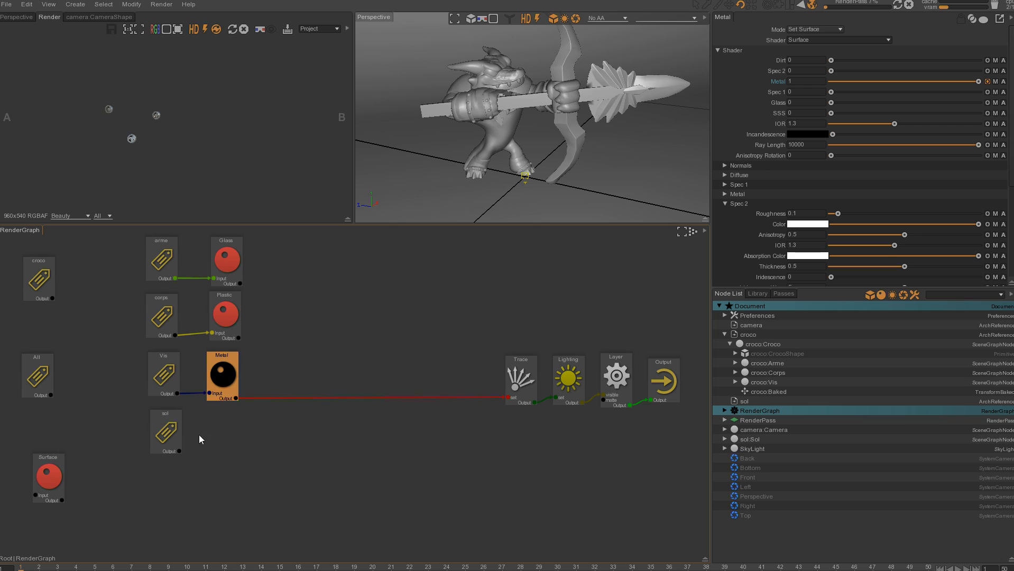
Place Surface beside the sol tag and connect them, then duplicate Surface and feed the copy from the croco tag
drag(41, 483, 215, 449)
drag(179, 452, 81, 300)
key(ctrl+c)
key(ctrl+v)
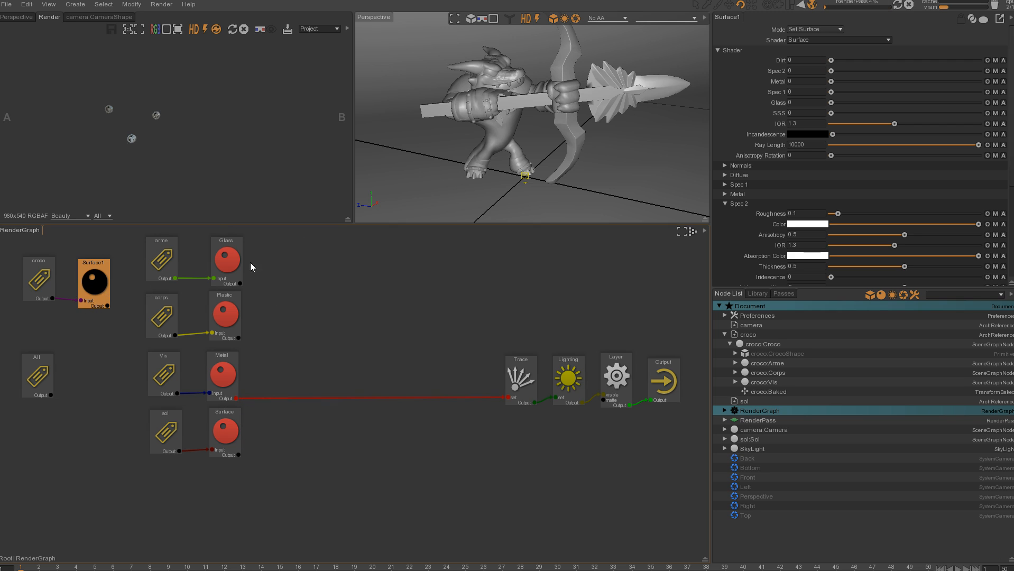
Combine the Surface and Metal outputs in a union node, disconnect Metal from Trace, and place the union beside them
drag(238, 455, 236, 398)
drag(307, 387, 311, 370)
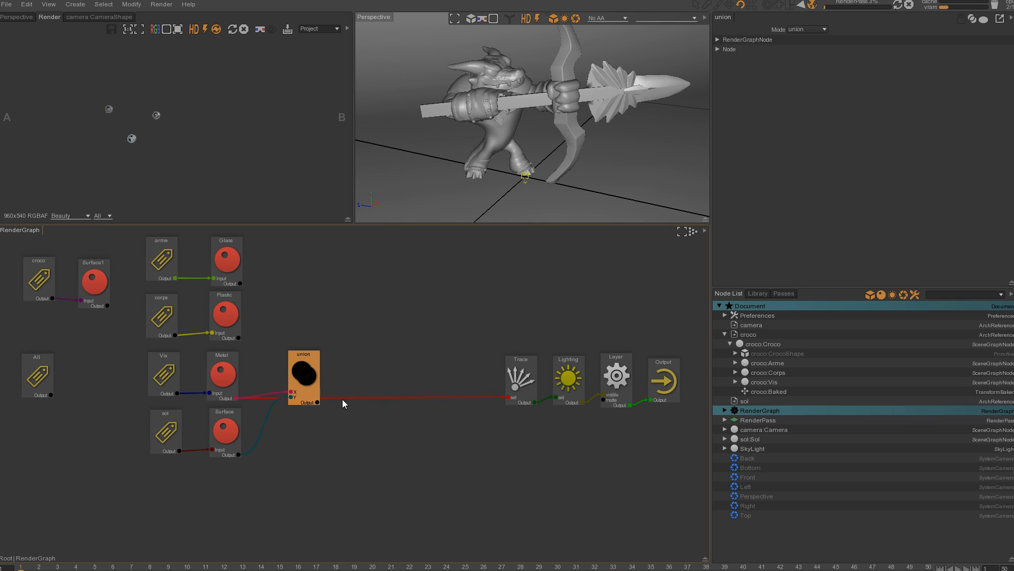
drag(507, 398, 463, 407)
mouse_move(306, 386)
mouse_down()
mouse_move(300, 398)
mouse_move(270, 344)
mouse_move(238, 338)
mouse_move(277, 396)
mouse_up()
Combine Plastic with the first union in a second union node, then combine that with Glass in a third union
drag(348, 350, 245, 292)
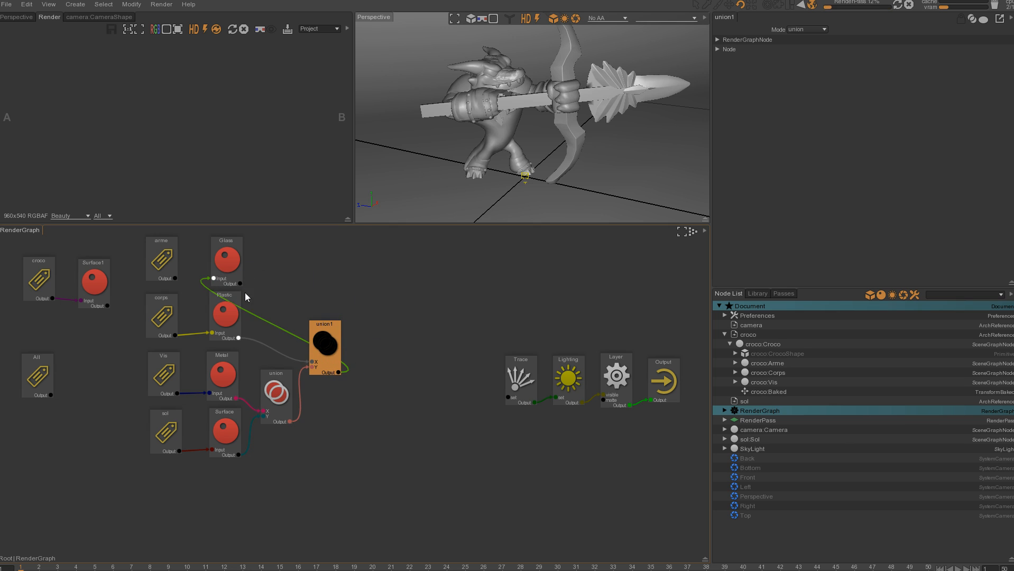
key(ctrl+z)
drag(338, 369, 240, 284)
drag(369, 287, 384, 255)
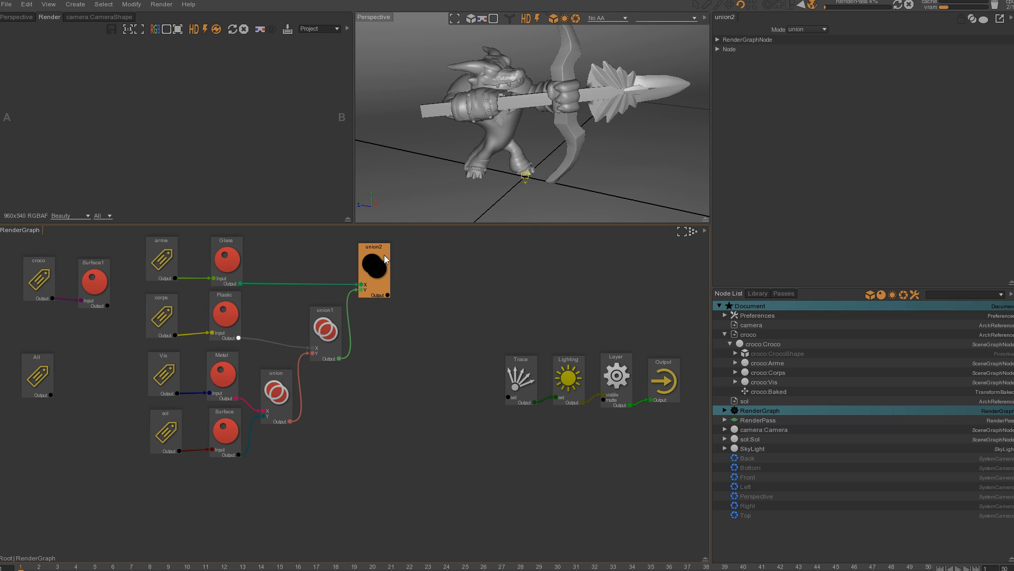
Connect the third union's output to Trace, refresh the render, and nudge the two upper unions into place
drag(388, 295, 515, 401)
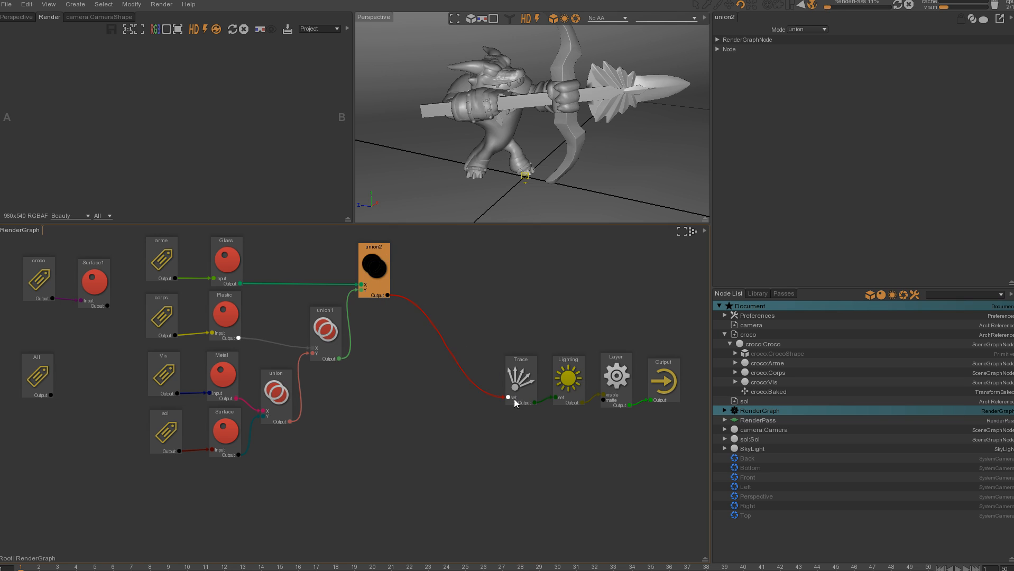
click(235, 32)
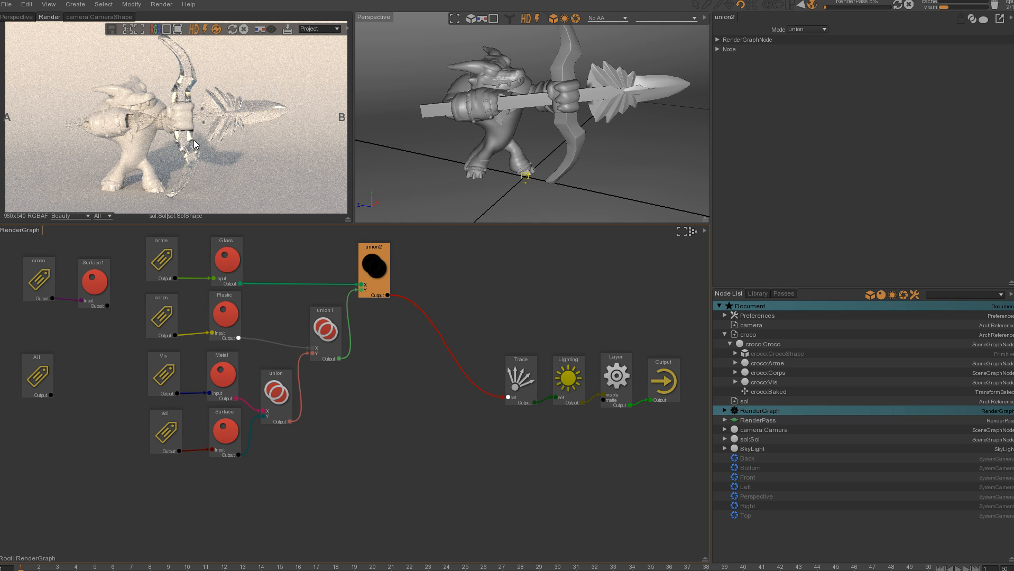
drag(374, 273, 379, 270)
click(322, 331)
drag(321, 332, 327, 326)
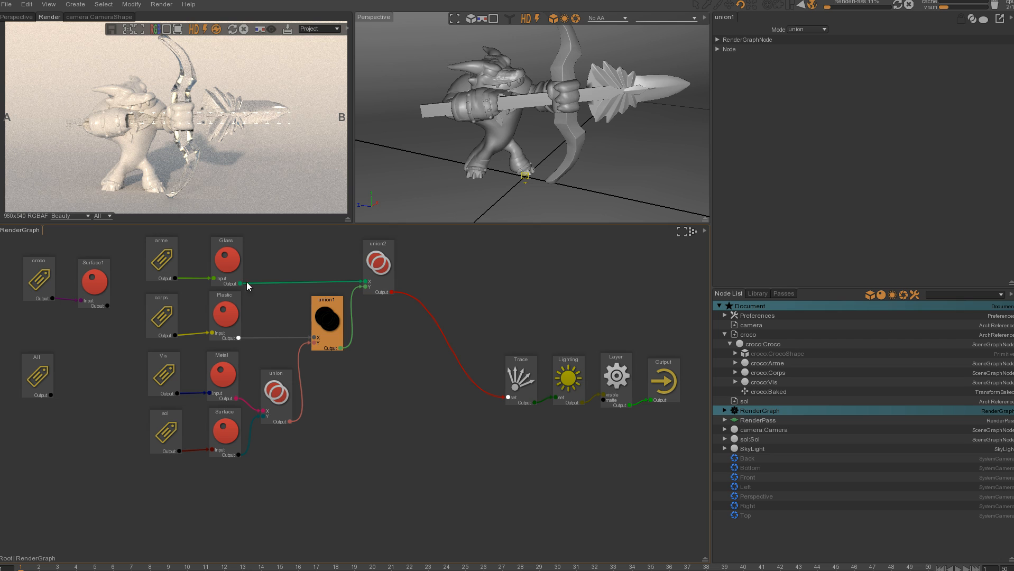
Feed Glass directly into Trace in place of the third union and enlarge the image in the render view
mouse_move(239, 285)
mouse_down()
mouse_move(420, 324)
mouse_move(508, 397)
mouse_up()
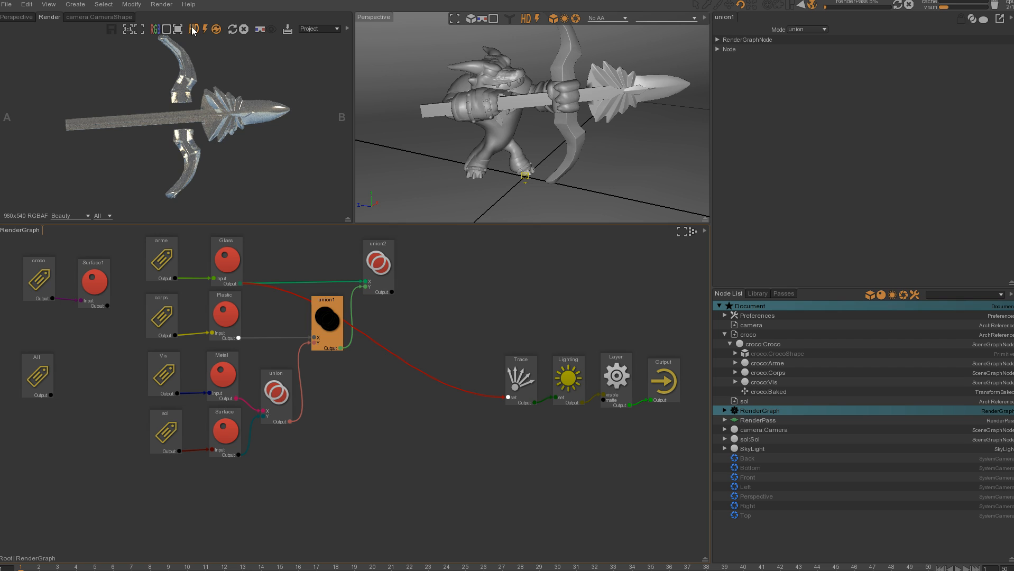
click(128, 31)
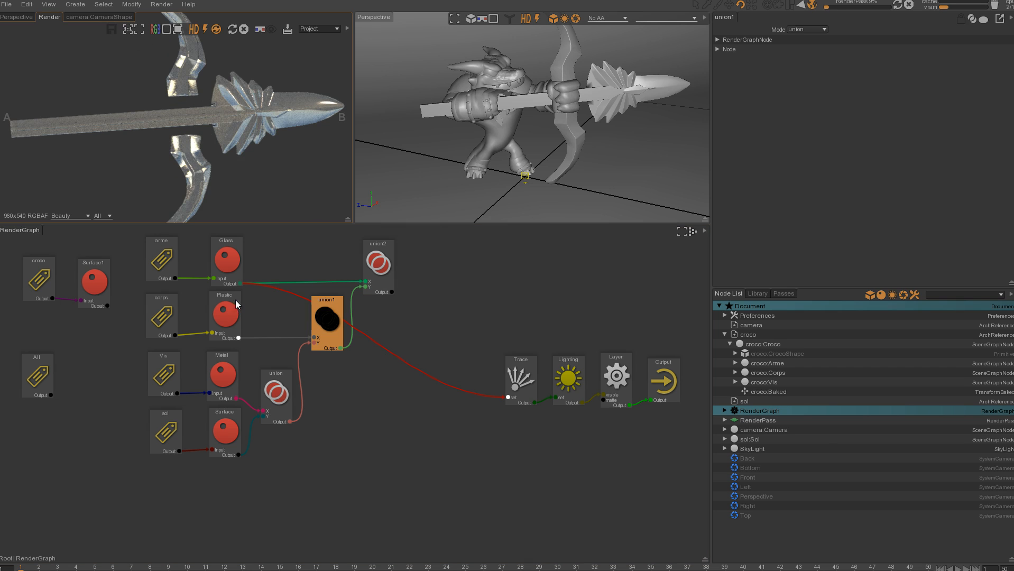
Set the Color of the Glass node's Glass layer to bright blue, RGB about 0.0331, 0.5964, 1
click(230, 263)
drag(231, 262, 222, 262)
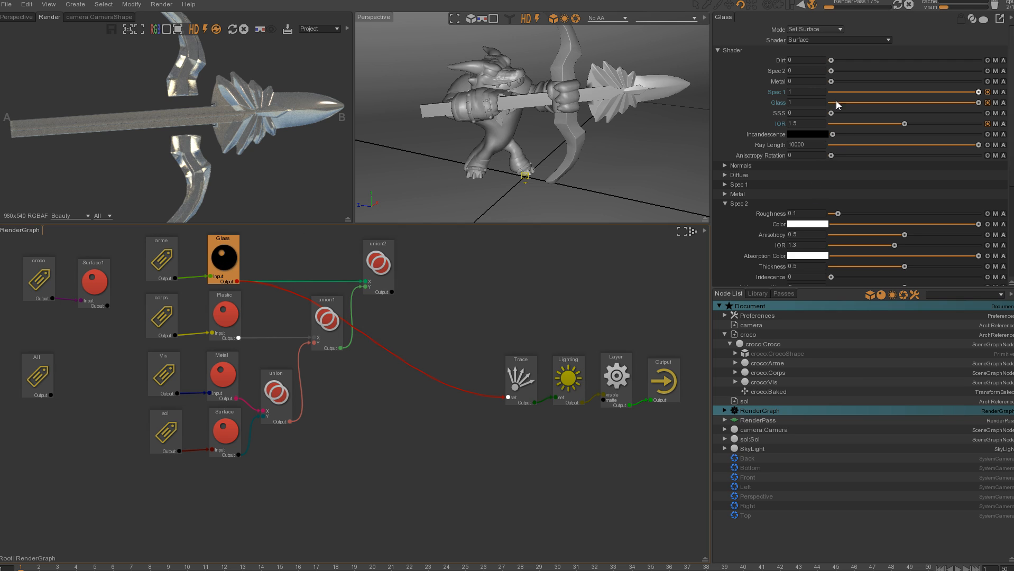
click(793, 102)
click(795, 90)
click(725, 203)
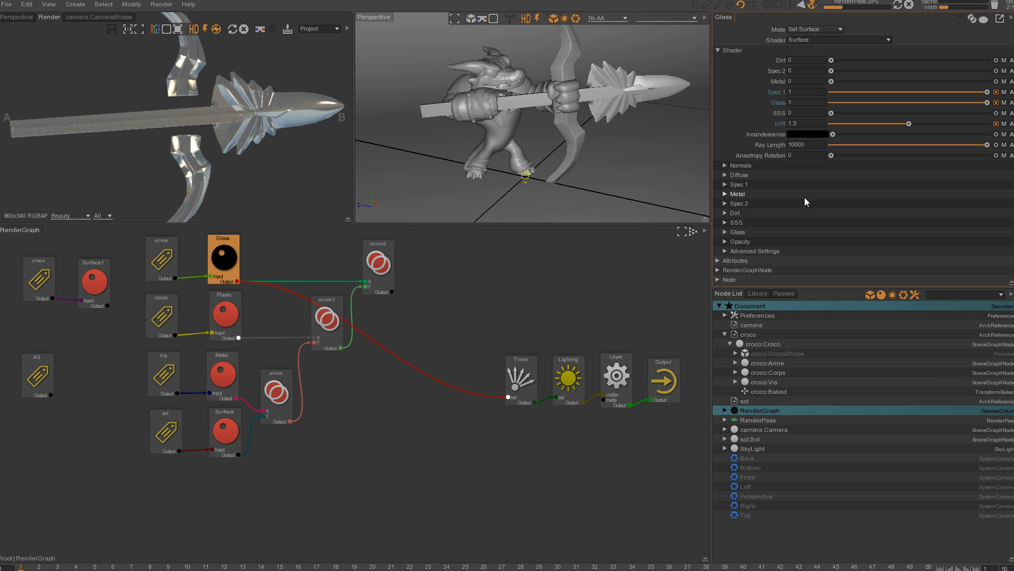
click(725, 232)
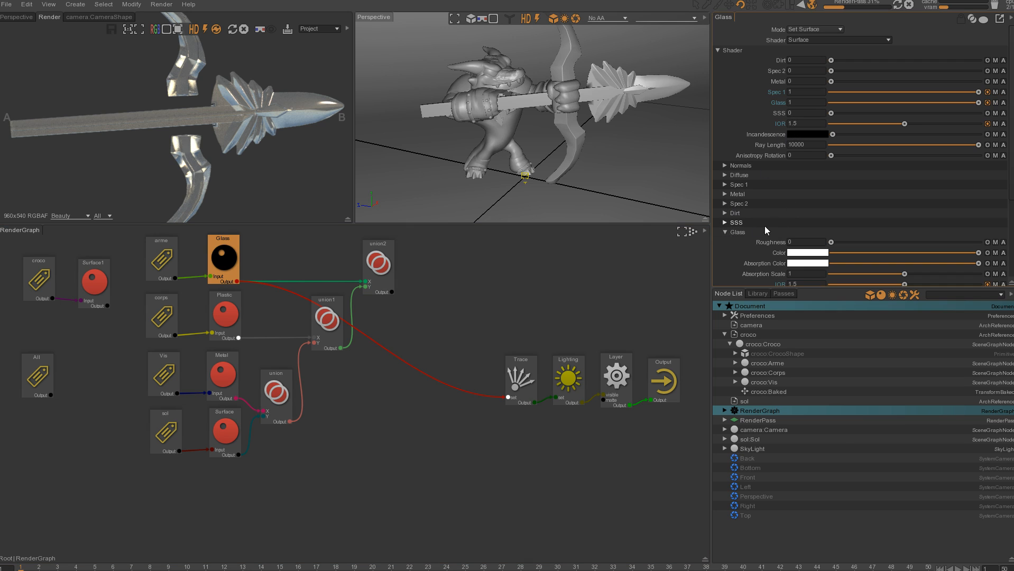
click(807, 253)
click(848, 314)
click(797, 282)
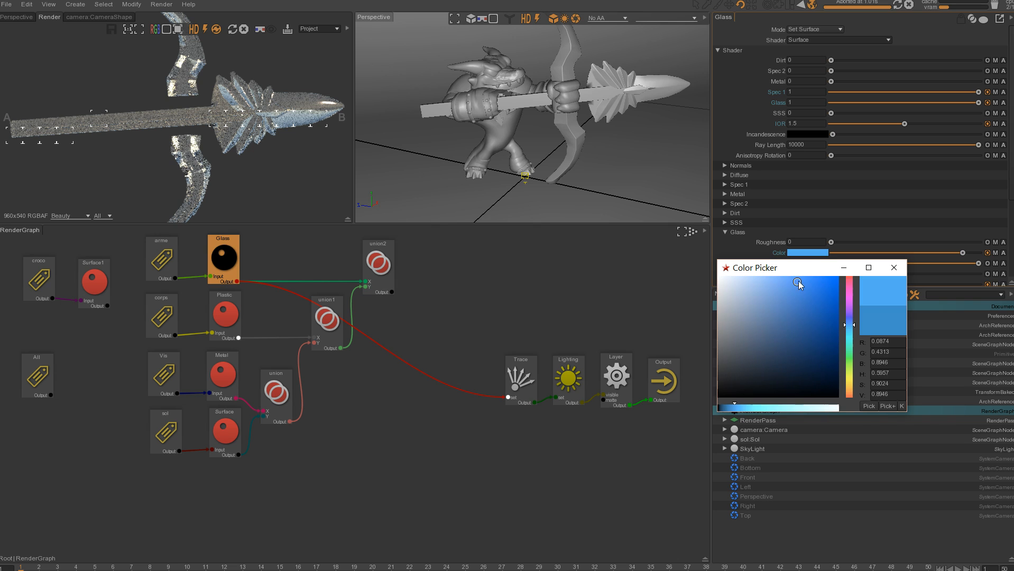
click(815, 275)
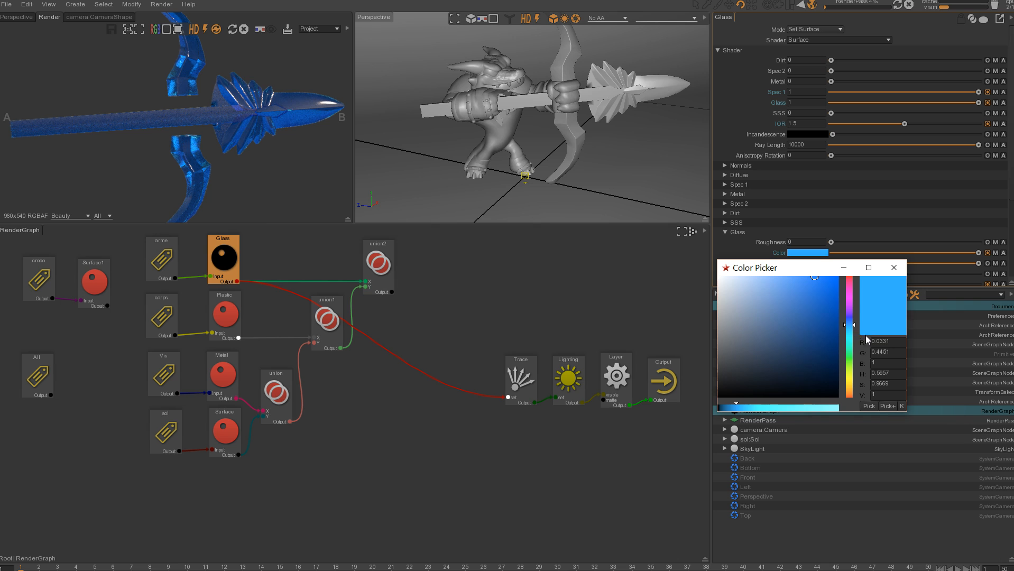
drag(849, 326, 850, 328)
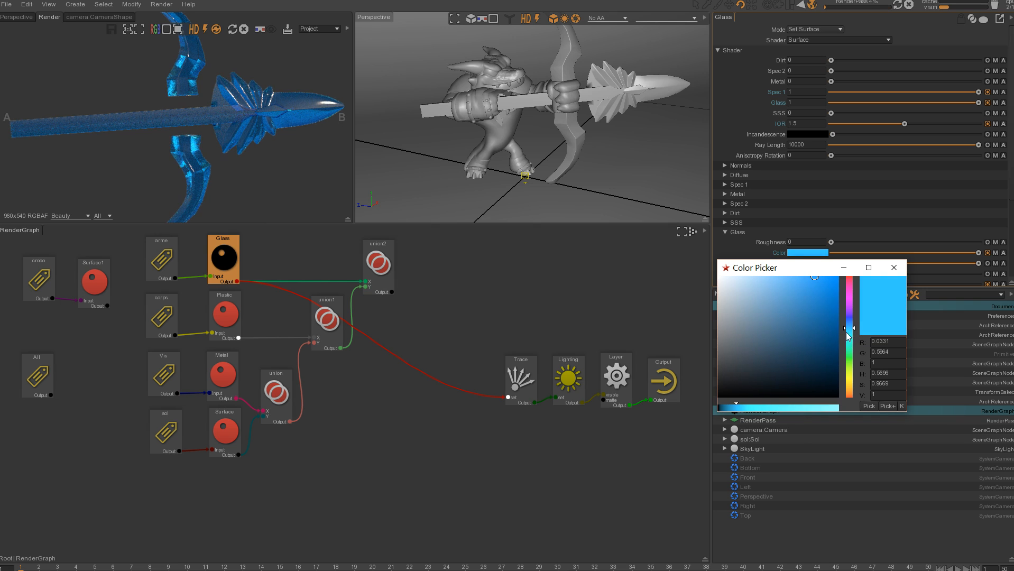
click(894, 268)
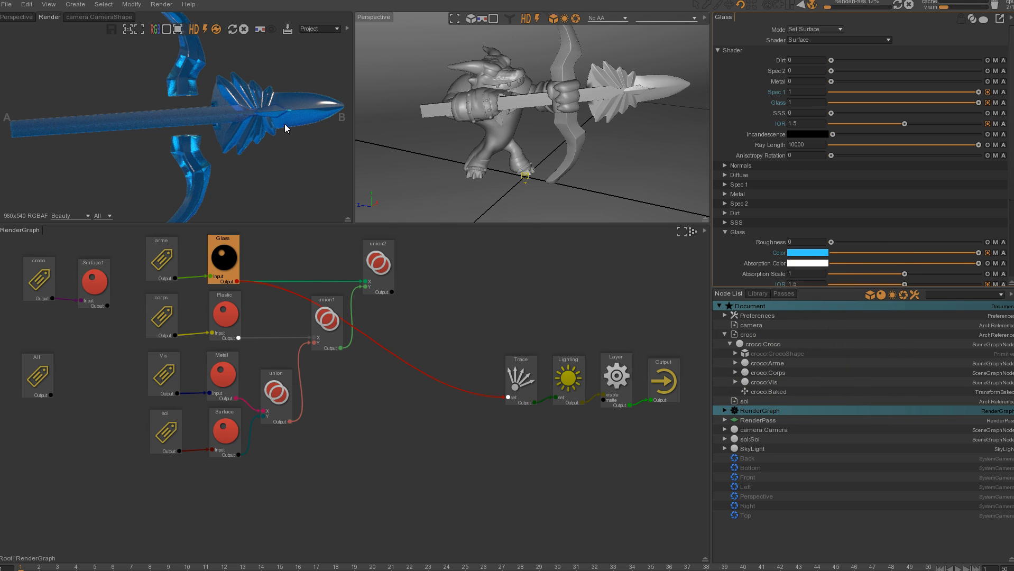
Set the Glass layer's Roughness to 0.1 after trying 0.5, and enlarge the attribute area to reveal more parameters
click(795, 242)
text(.1)
key(Return)
drag(797, 242, 766, 239)
text(0.5)
key(Return)
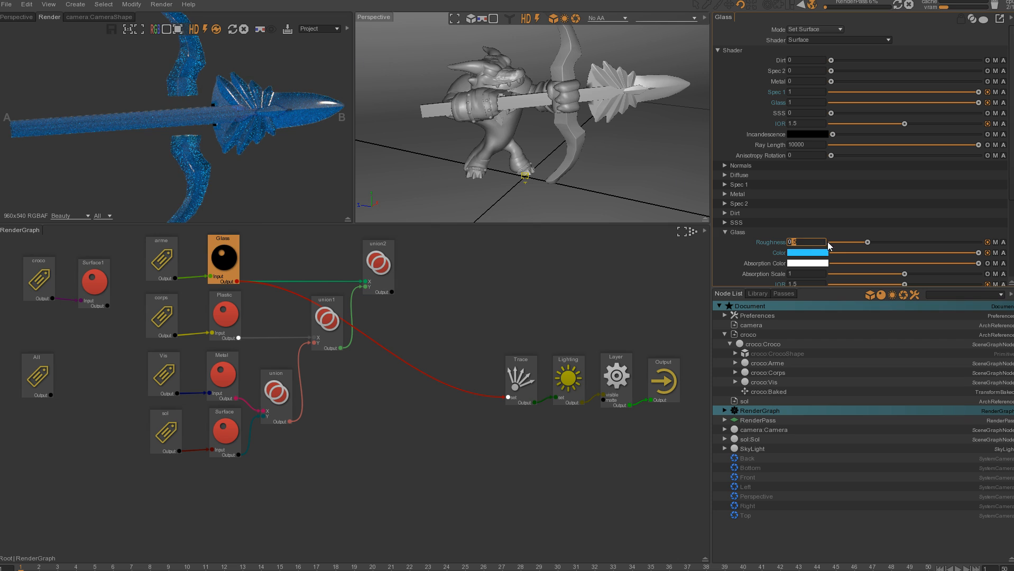
text(0.1)
key(Return)
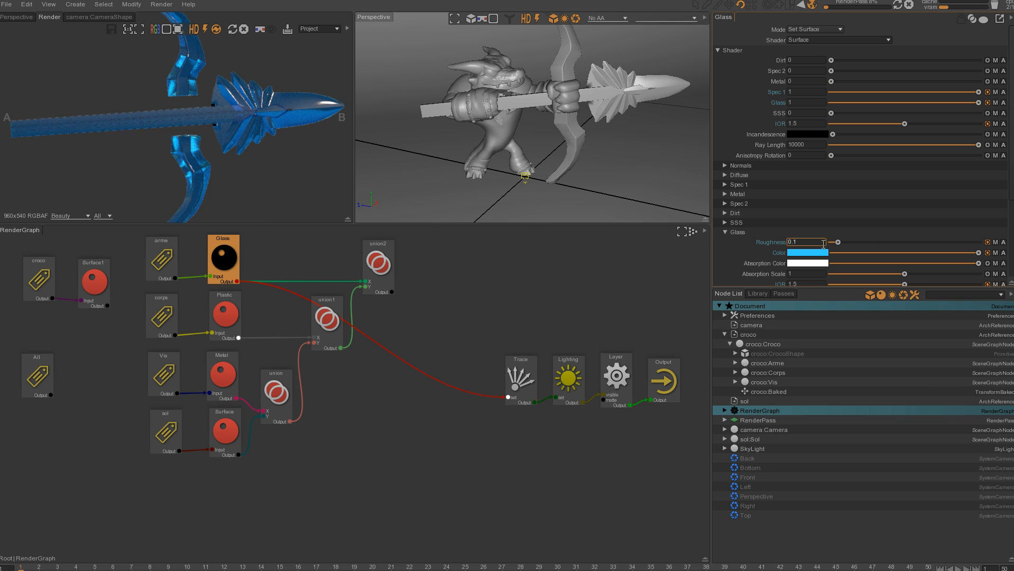
drag(712, 287, 720, 331)
Open the Guerilla Render documentation, search for "glass", and read the Glass page of the Shading guide
click(201, 6)
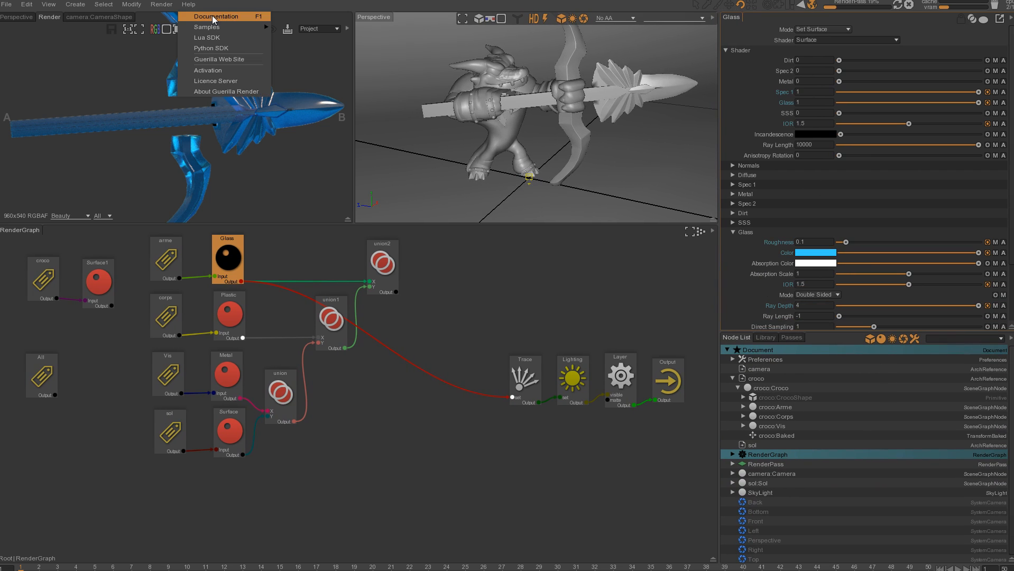
click(211, 16)
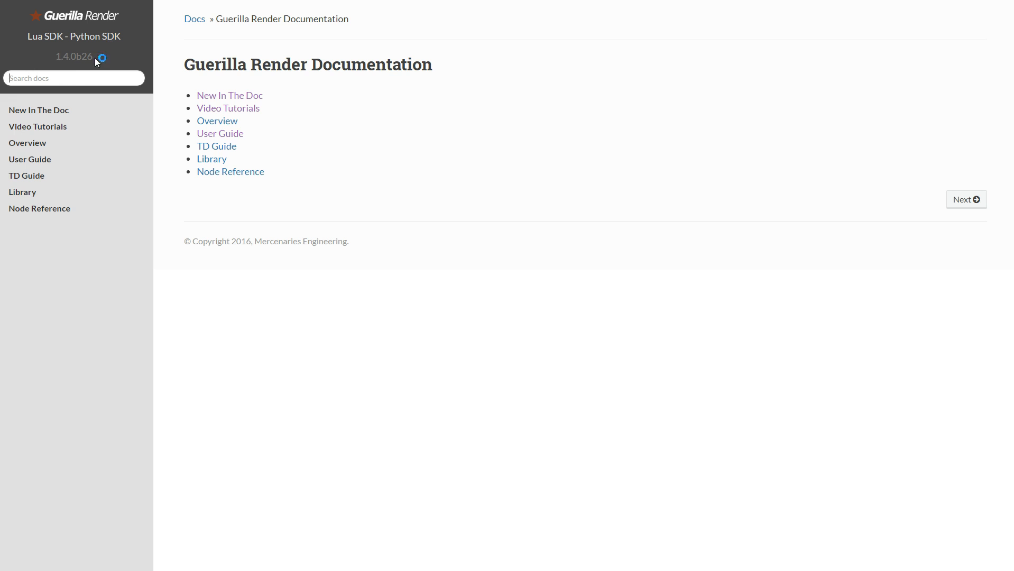
text(glass)
key(Return)
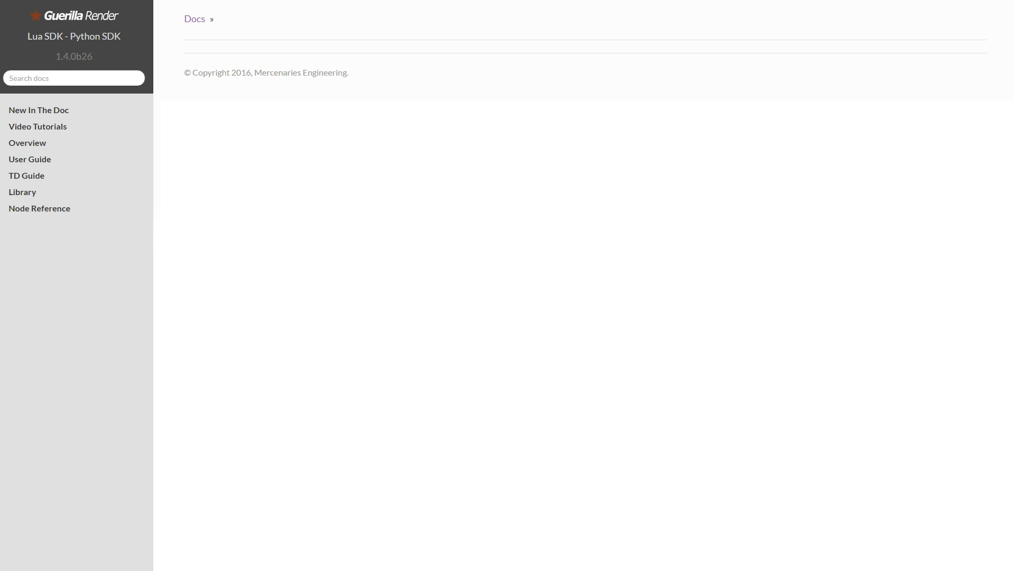
click(200, 130)
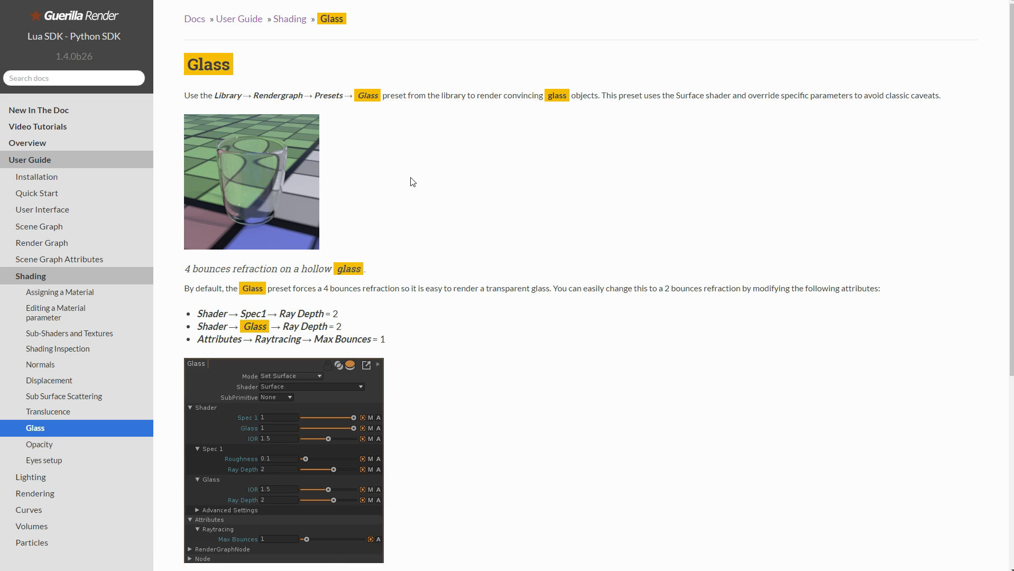
scroll(476, 239, down, 3)
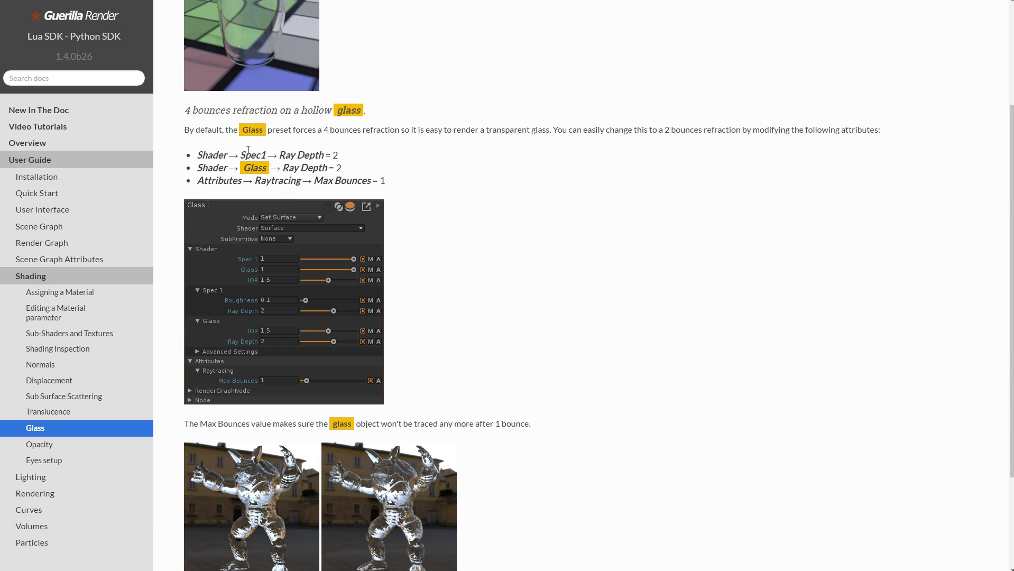
scroll(301, 192, down, 3)
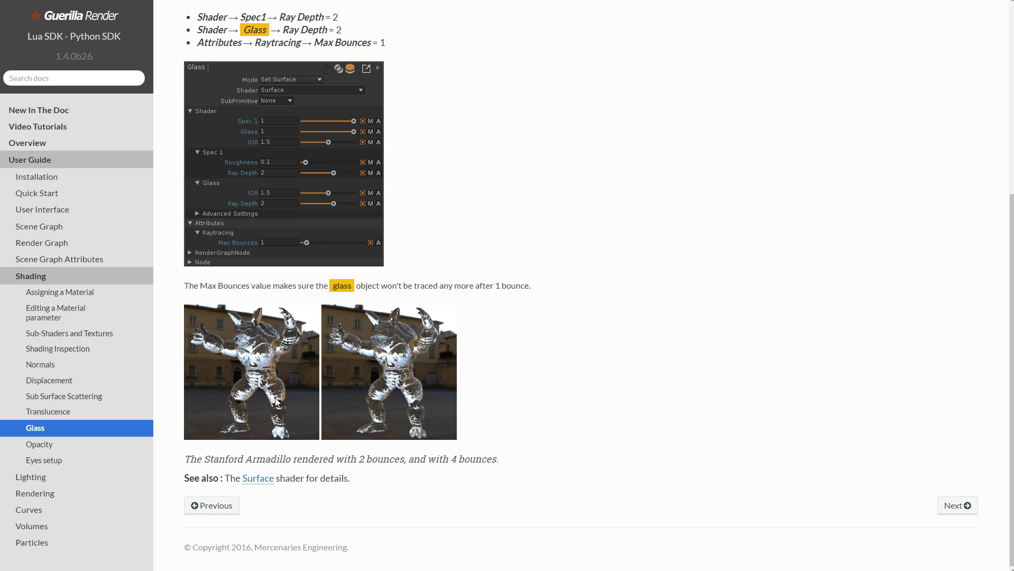
Open the linked Surface material page and preview the layer sphere with Glass, Spec1 and Spec2 at maximum and the other layers at zero
click(257, 483)
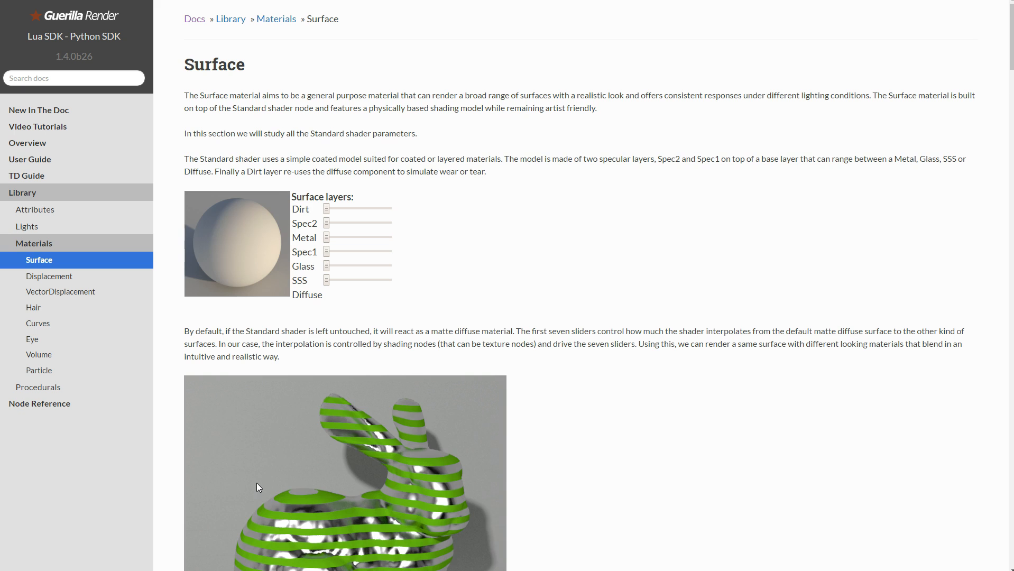
scroll(313, 323, down, 1)
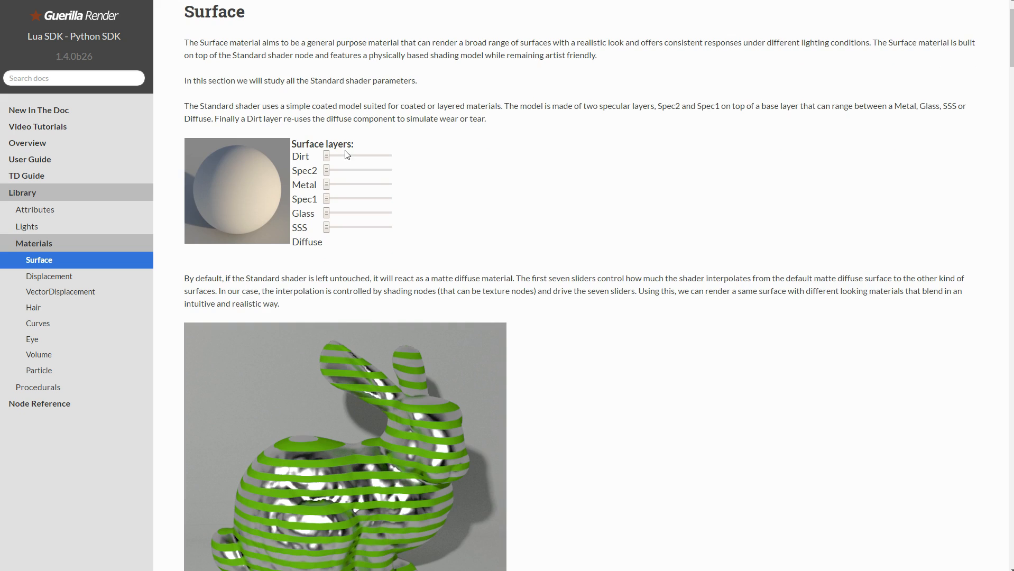
scroll(233, 99, up, 1)
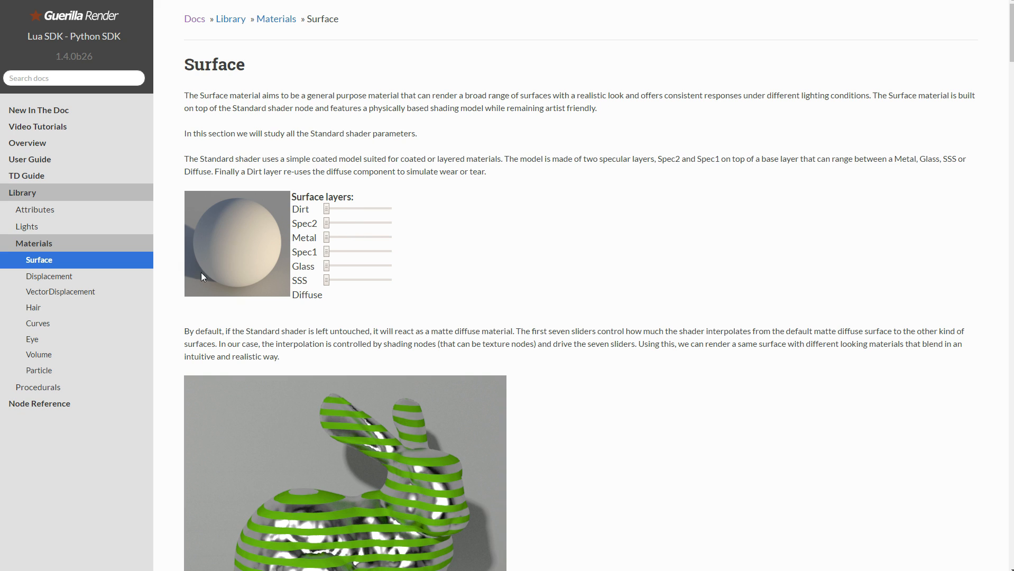
drag(326, 266, 420, 269)
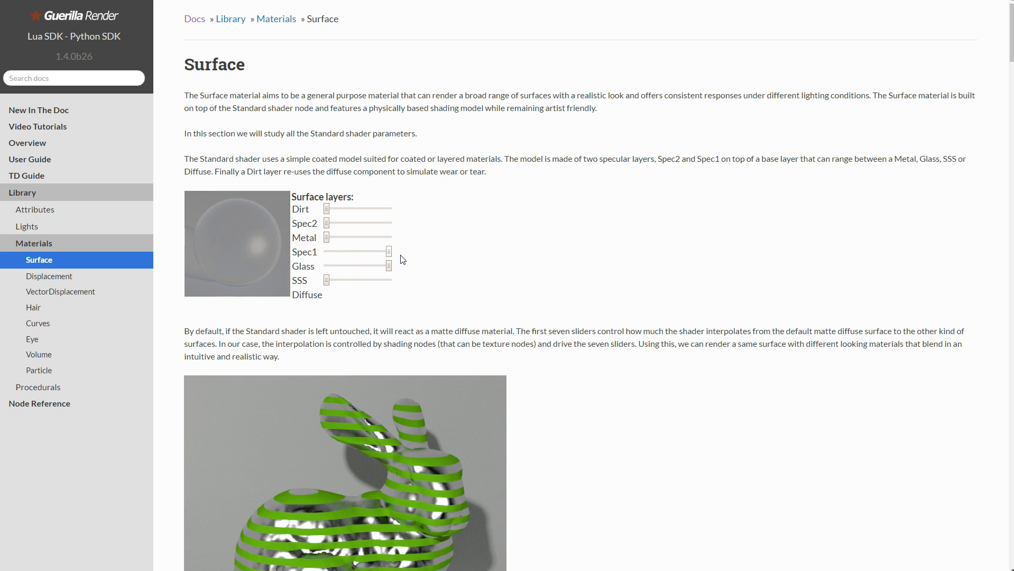
drag(326, 223, 415, 235)
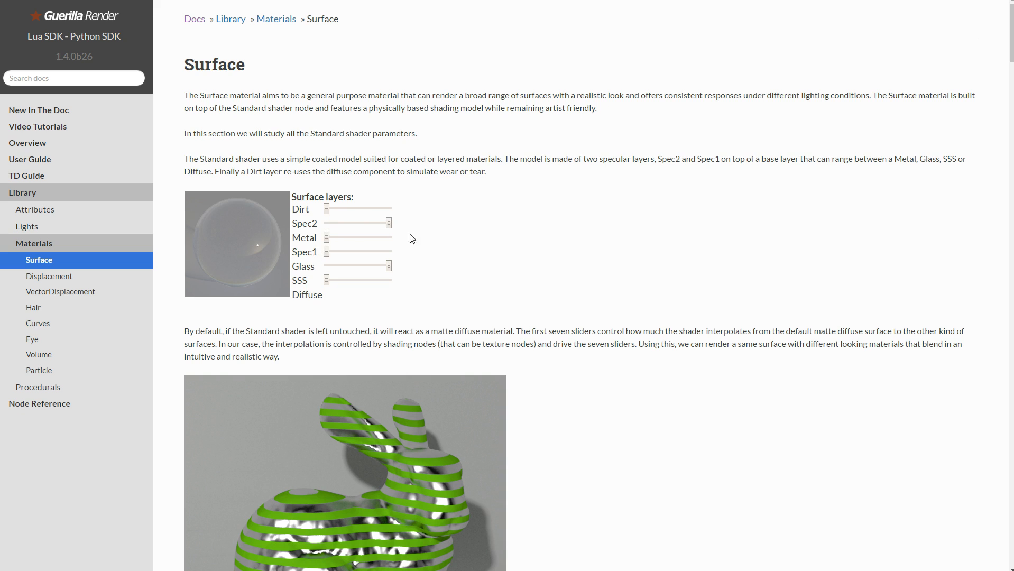
drag(327, 252, 403, 256)
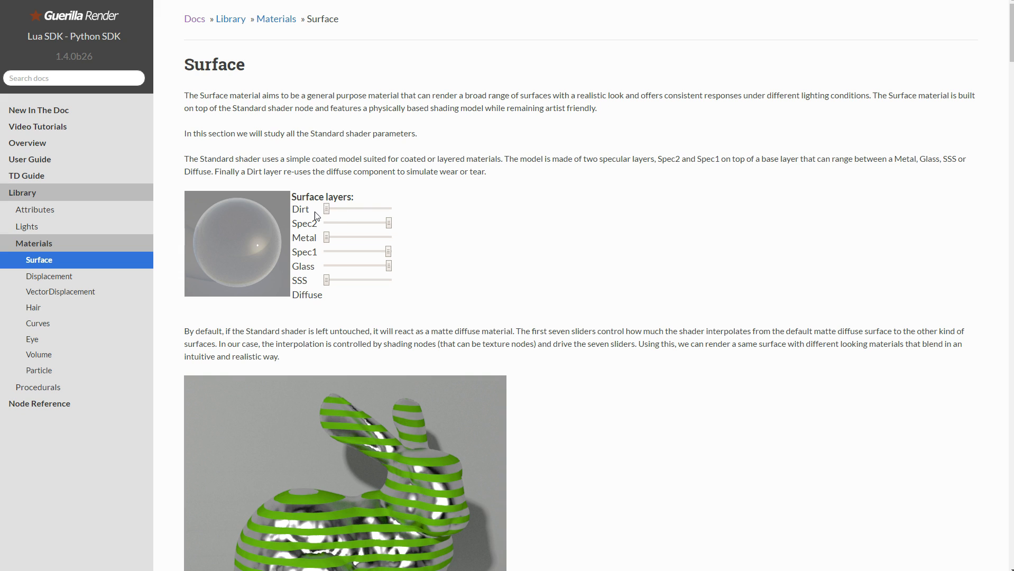
mouse_move(327, 210)
mouse_down()
mouse_move(369, 209)
mouse_move(326, 213)
mouse_up()
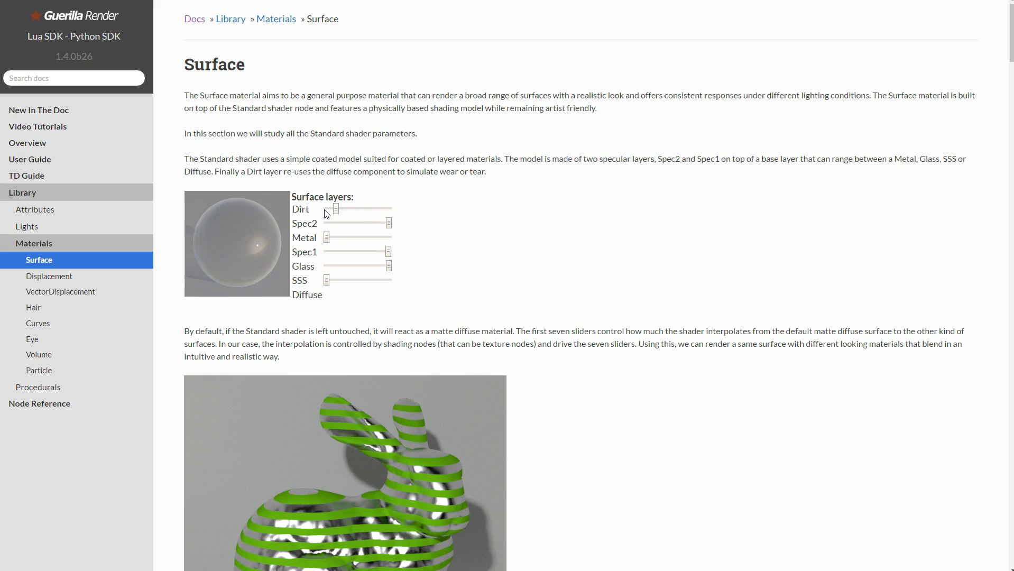
mouse_move(327, 280)
mouse_down()
mouse_move(385, 284)
mouse_move(324, 283)
mouse_up()
mouse_move(327, 238)
mouse_down()
mouse_move(338, 241)
mouse_move(315, 236)
mouse_up()
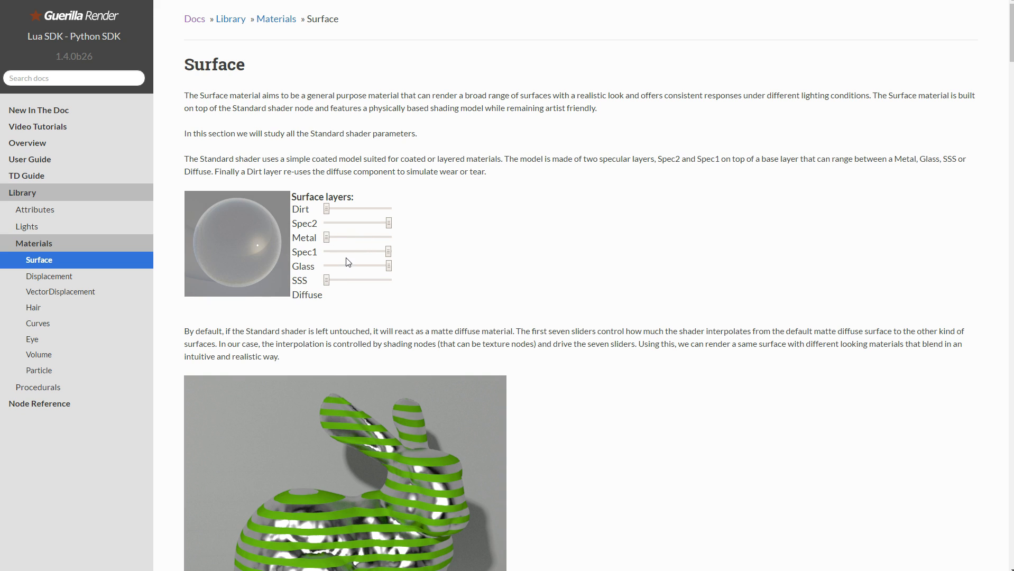
Examine the Surface page's parameter descriptions, from the layer blend factors through the Diffuse, Spec 1, Dirt and SSS sections
scroll(346, 259, down, 4)
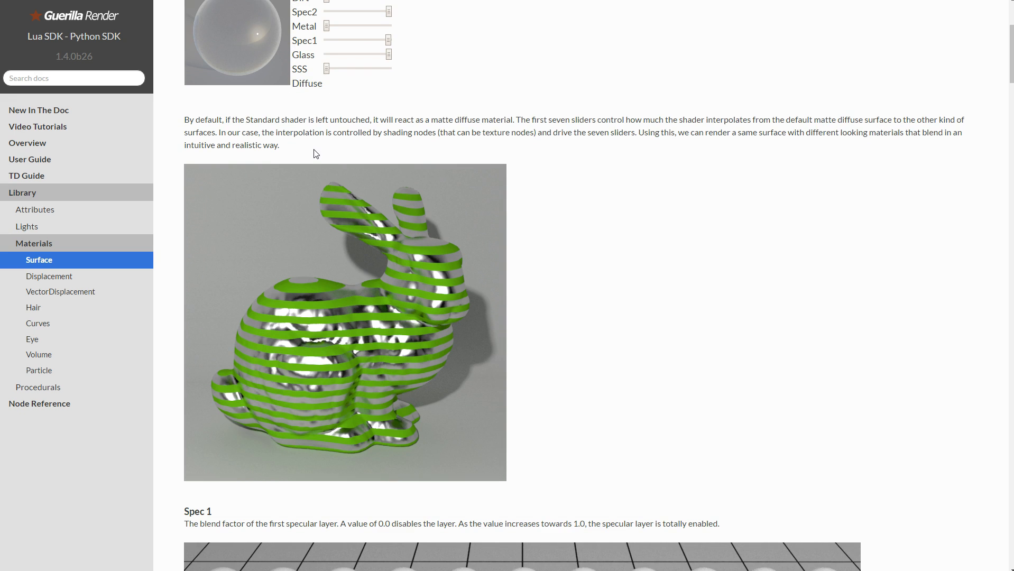
scroll(316, 251, down, 9)
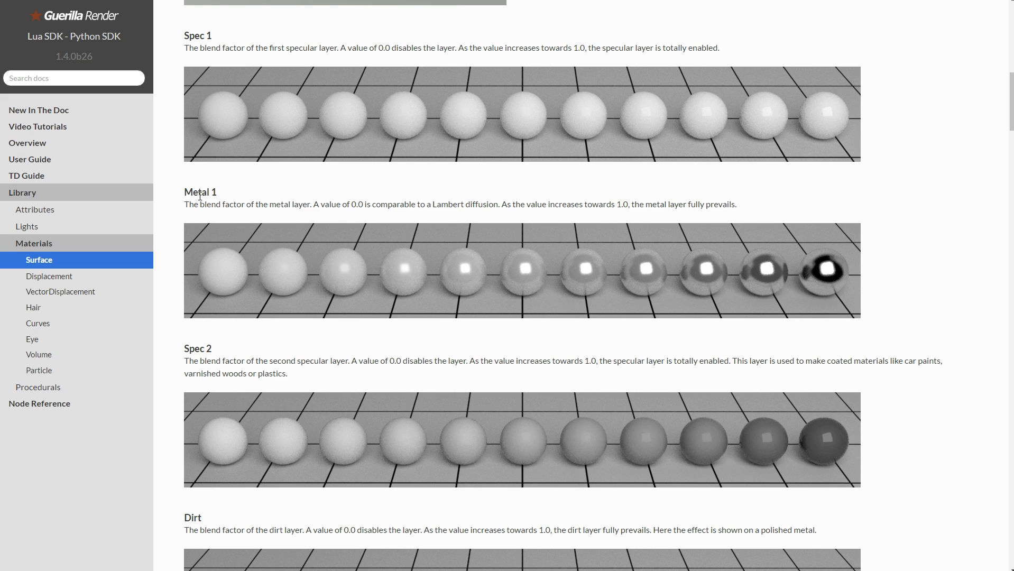
scroll(200, 195, down, 3)
scroll(208, 212, down, 7)
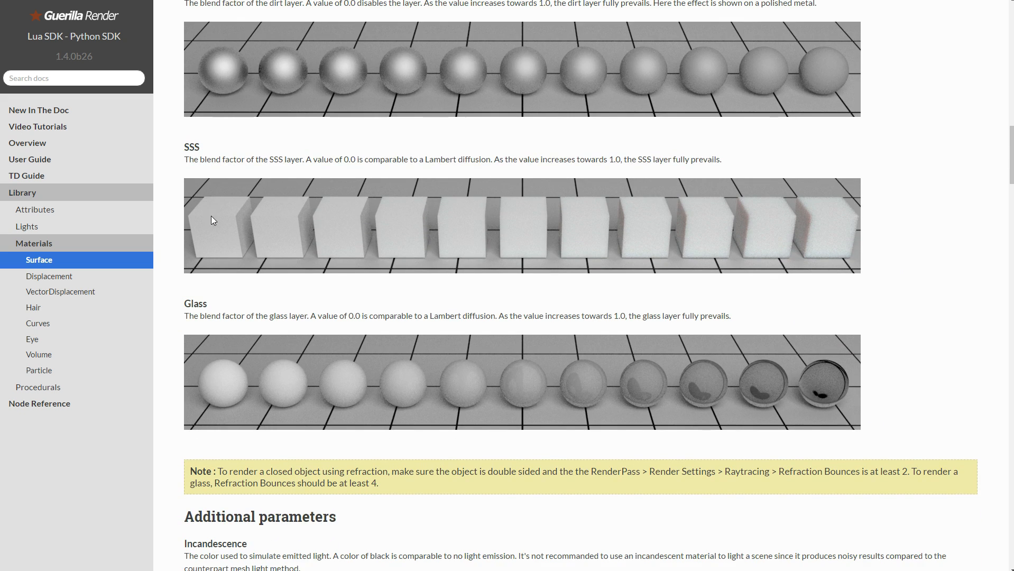
scroll(297, 216, down, 8)
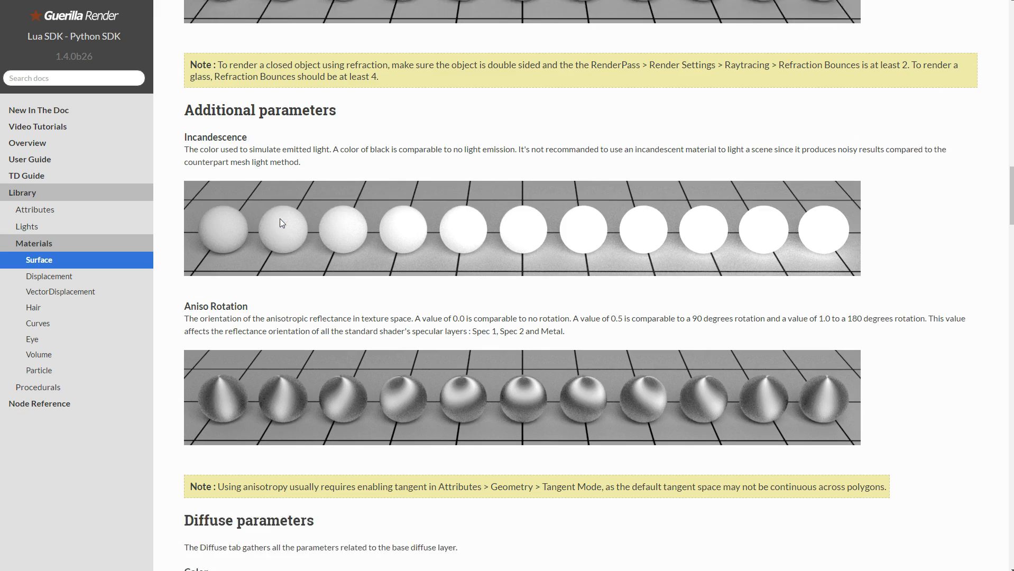
scroll(273, 133, down, 7)
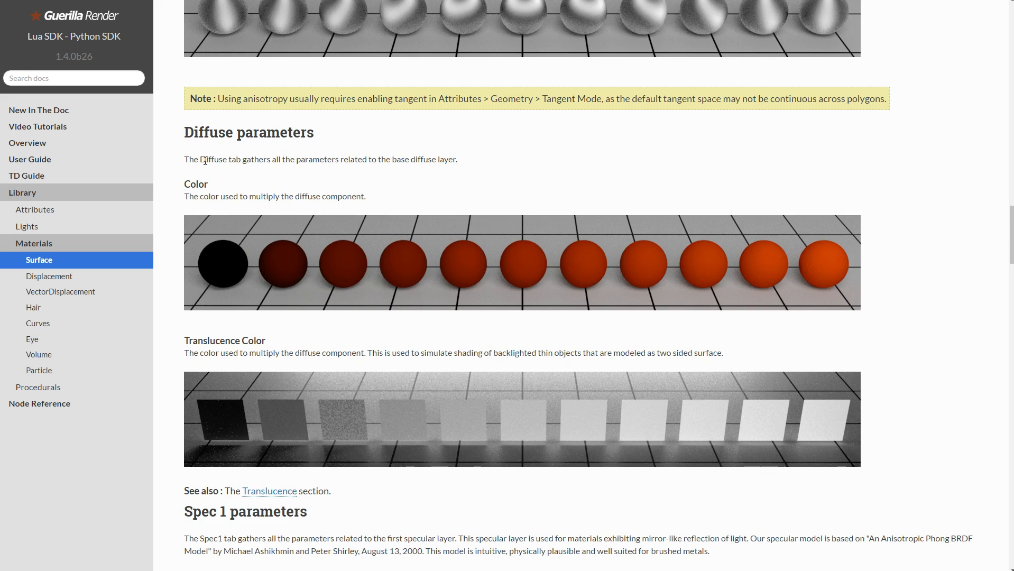
scroll(258, 228, down, 4)
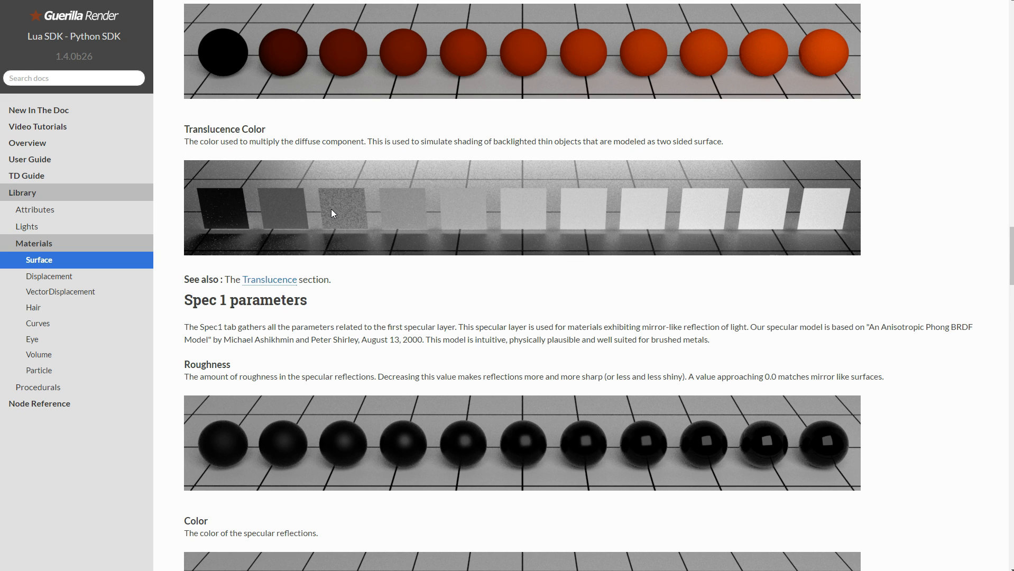
scroll(331, 210, down, 20)
scroll(299, 248, down, 11)
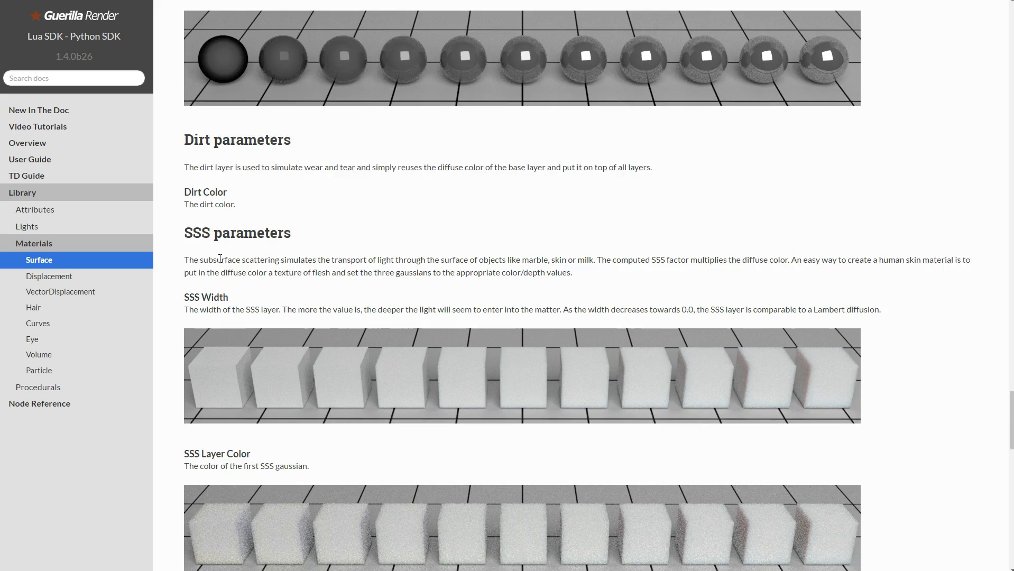
Examine the Surface page's Glass parameters, covering Glass Color, Absorption Color, Absorption Scale and Glass IOR
scroll(220, 258, down, 14)
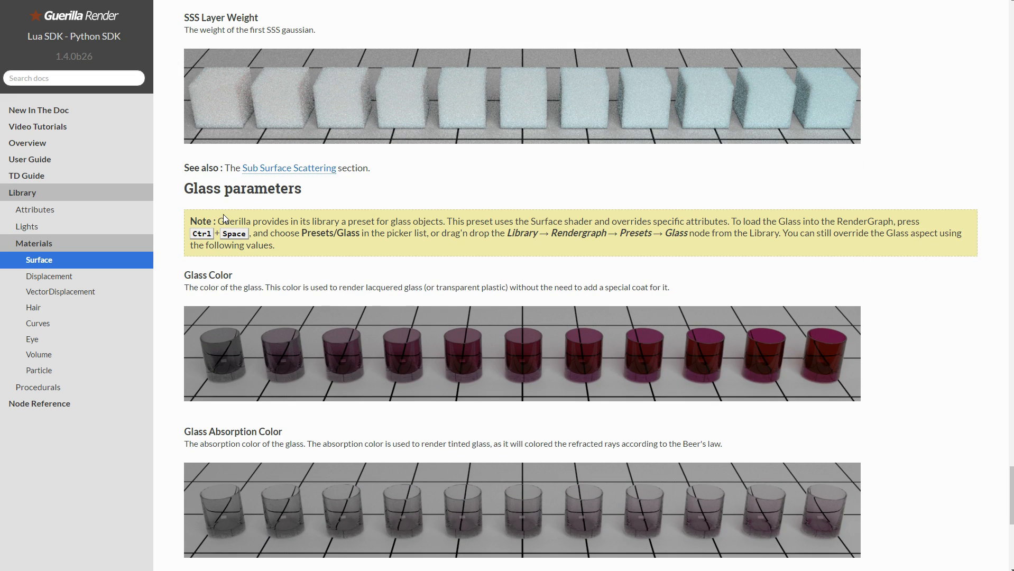
scroll(227, 194, down, 4)
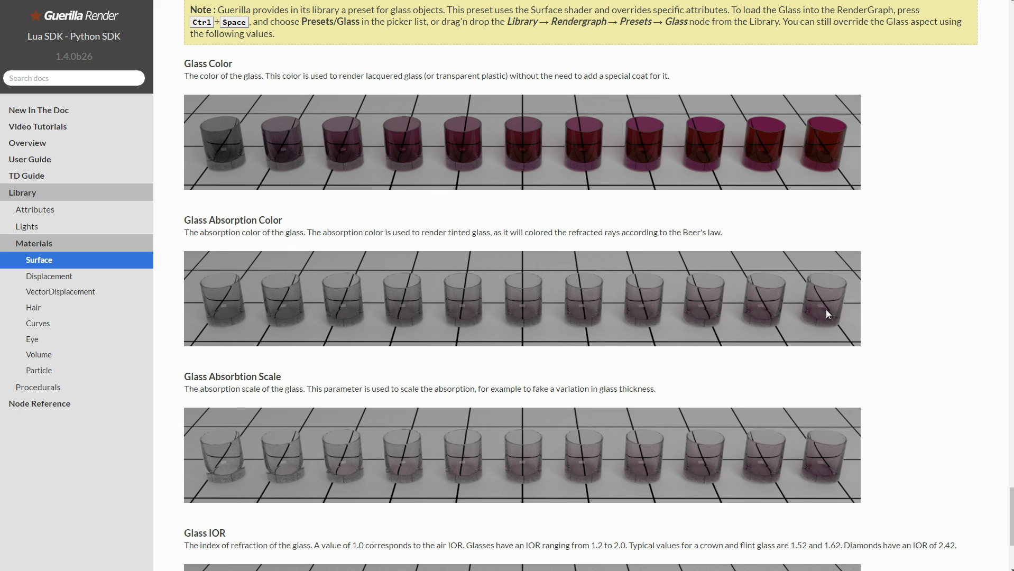
scroll(825, 309, down, 3)
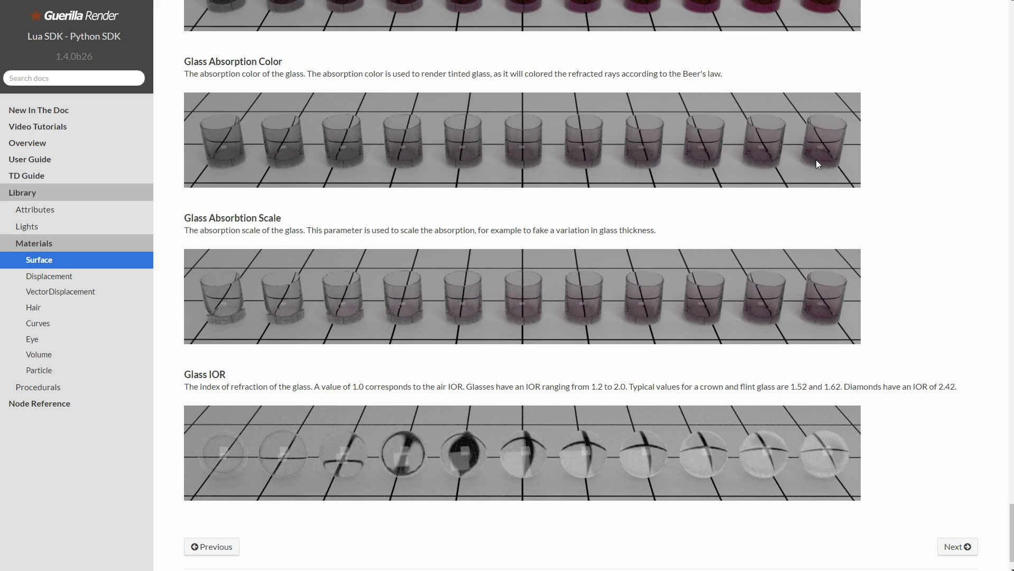
scroll(263, 319, down, 1)
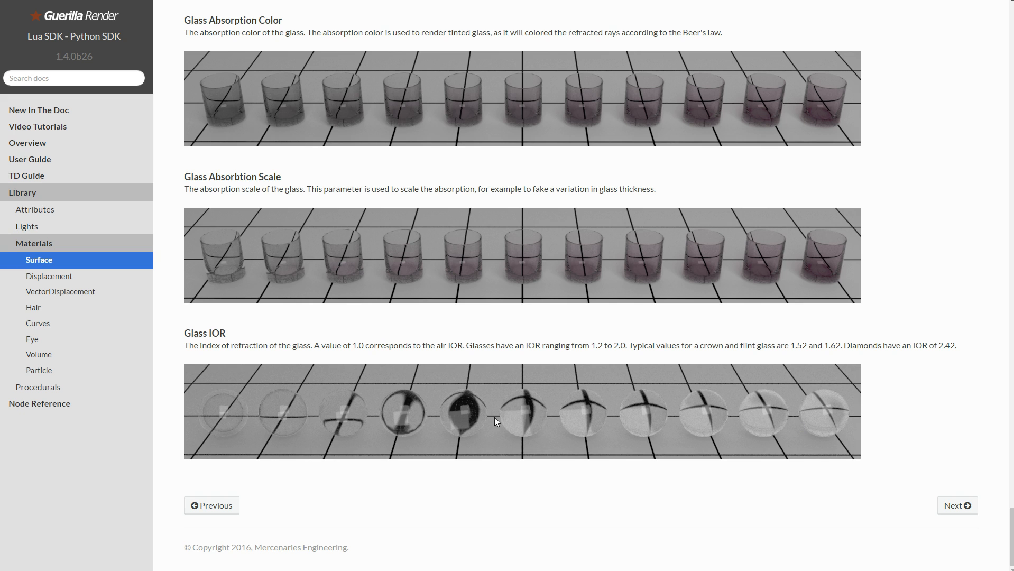
scroll(445, 405, up, 3)
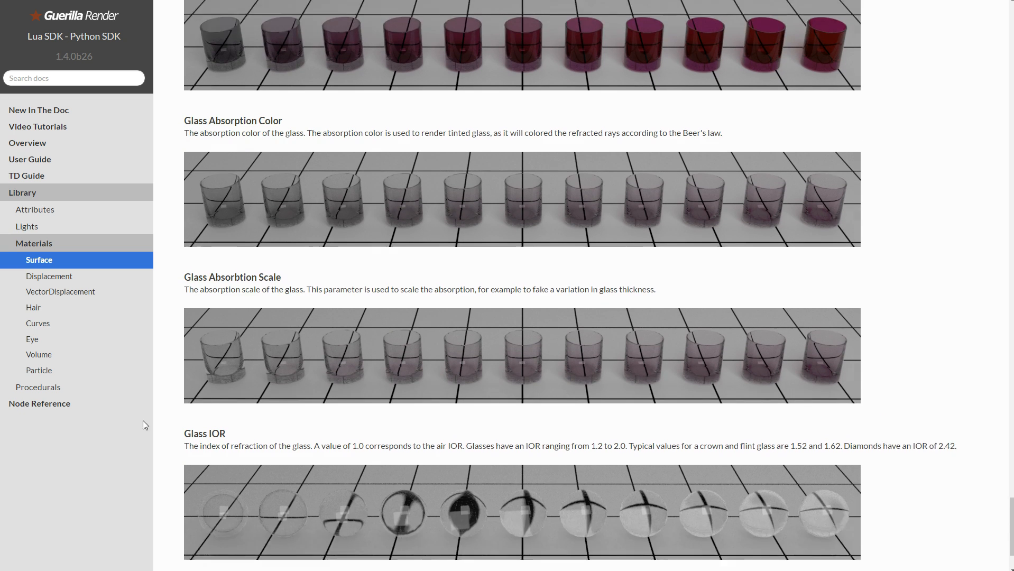
scroll(381, 473, down, 2)
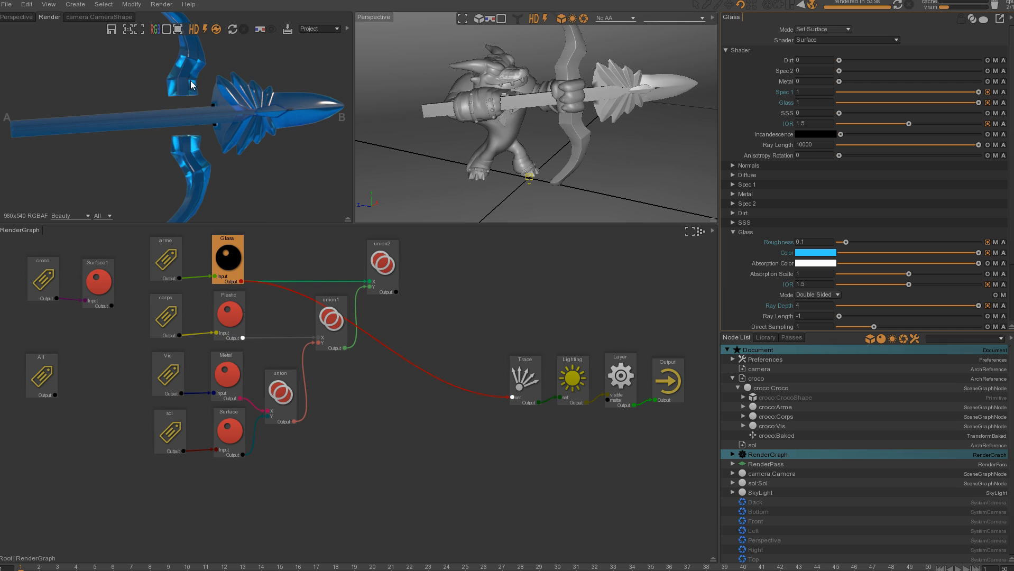
Raise the Glass material's Spec 2 layer to 1 in the shader attributes
click(832, 71)
drag(839, 71, 893, 72)
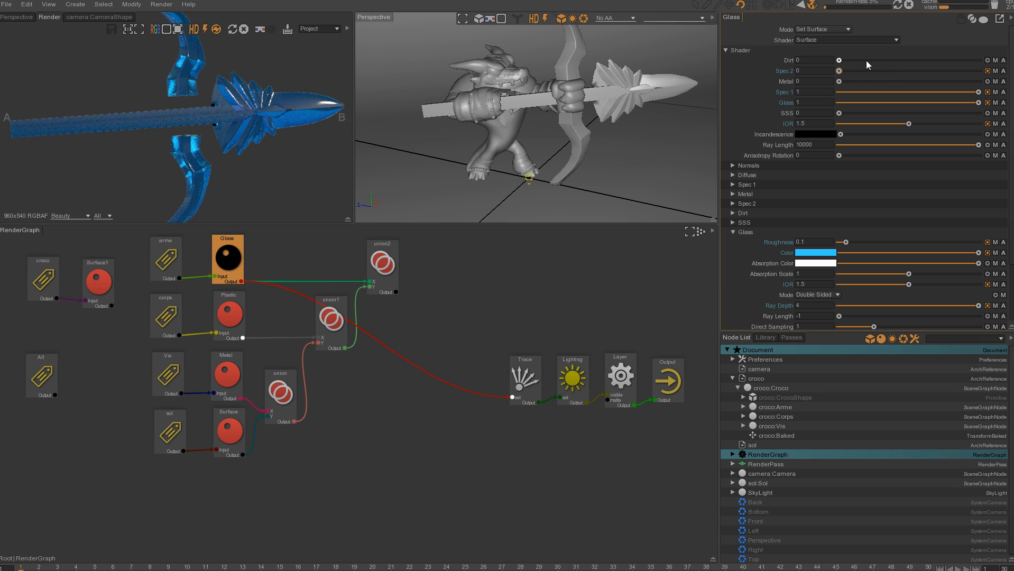
drag(838, 70, 979, 72)
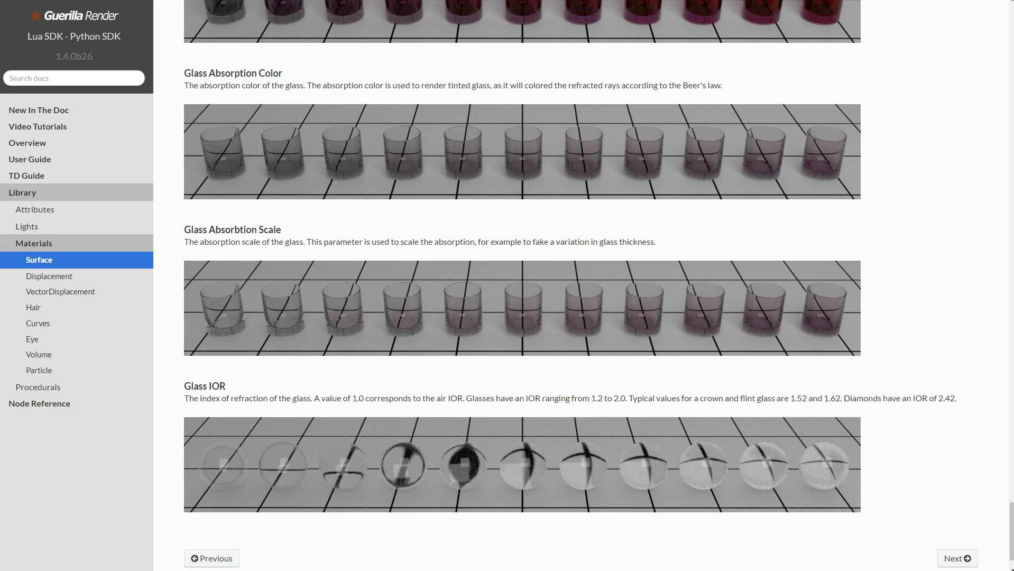
Return to the Surface page's layer sphere and preview it with Spec1 at zero while Spec2 and Glass stay at maximum
scroll(930, 259, up, 10)
scroll(914, 13, up, 10)
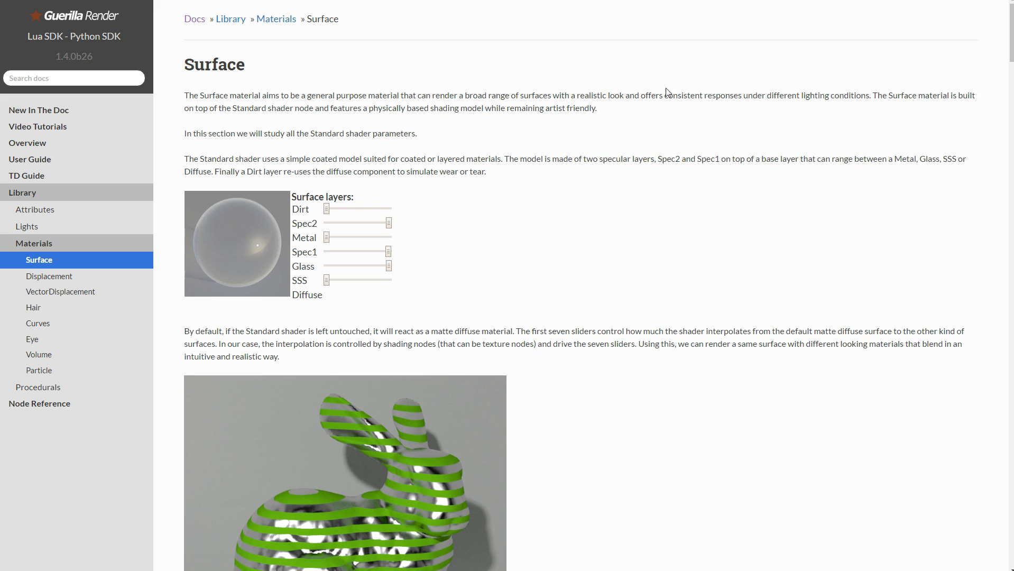
drag(388, 252, 326, 253)
drag(389, 223, 417, 251)
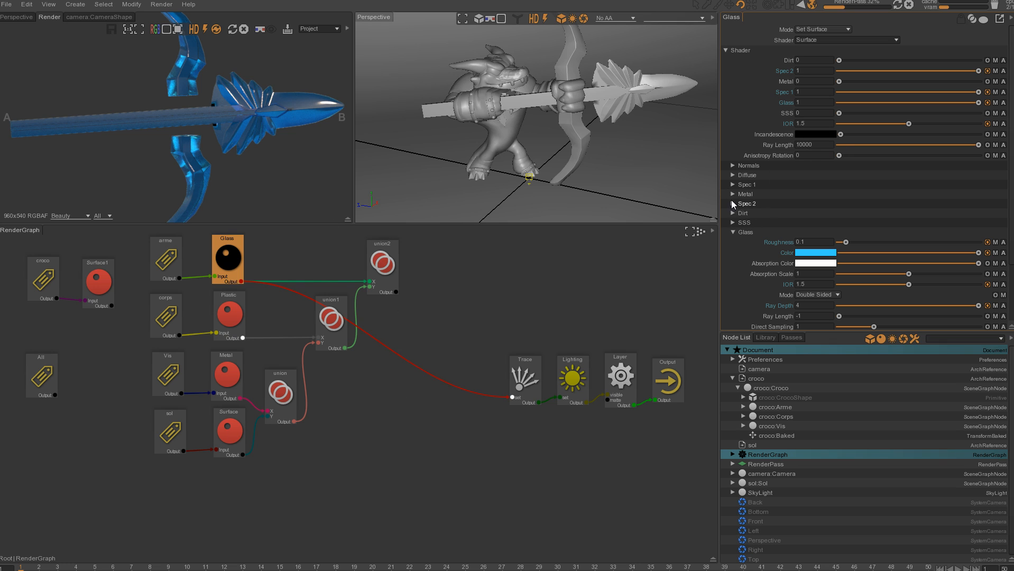
Expand the Glass material's Spec 2 parameters, test the render with Spec 1 at 0, and restore Spec 1 to 1
click(733, 203)
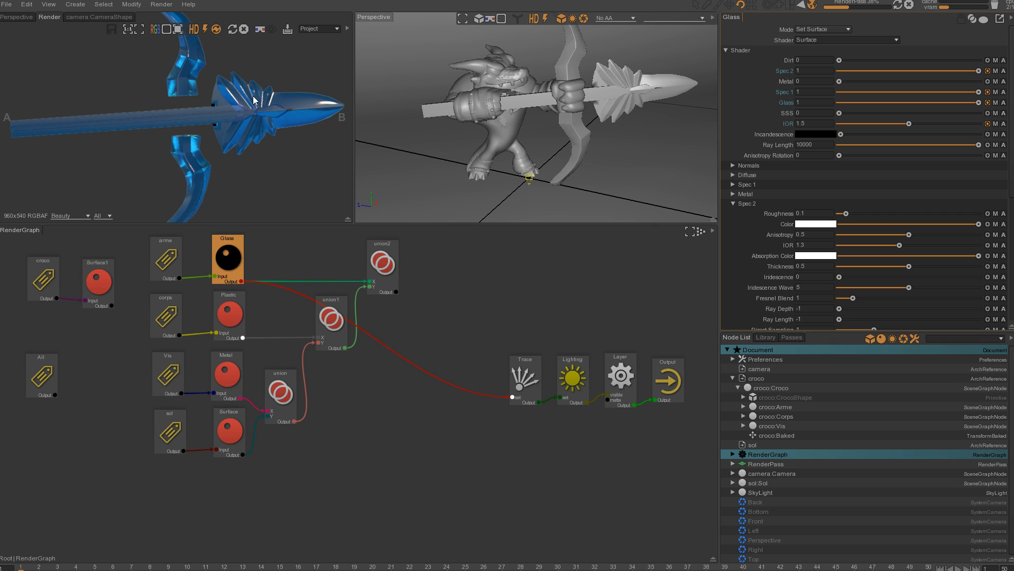
drag(978, 92, 809, 90)
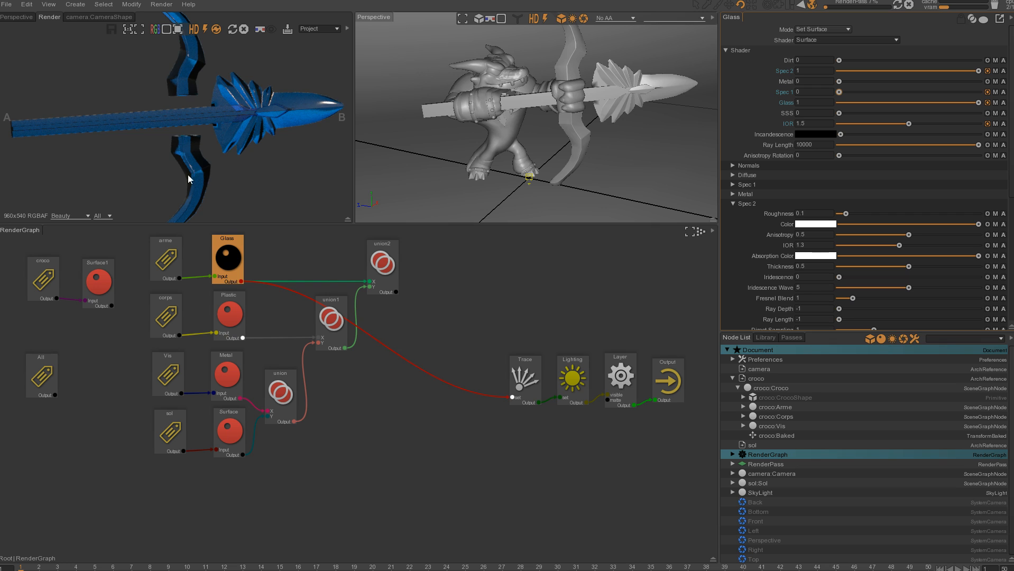
drag(837, 91, 975, 99)
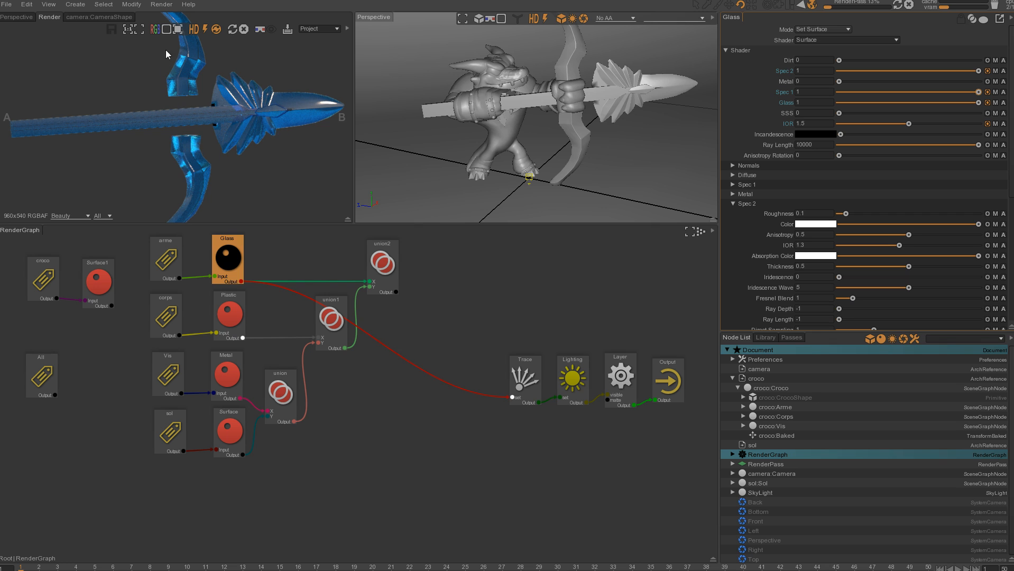
Preview the glass render on a black background with the alpha mode, and return to the original display
click(166, 29)
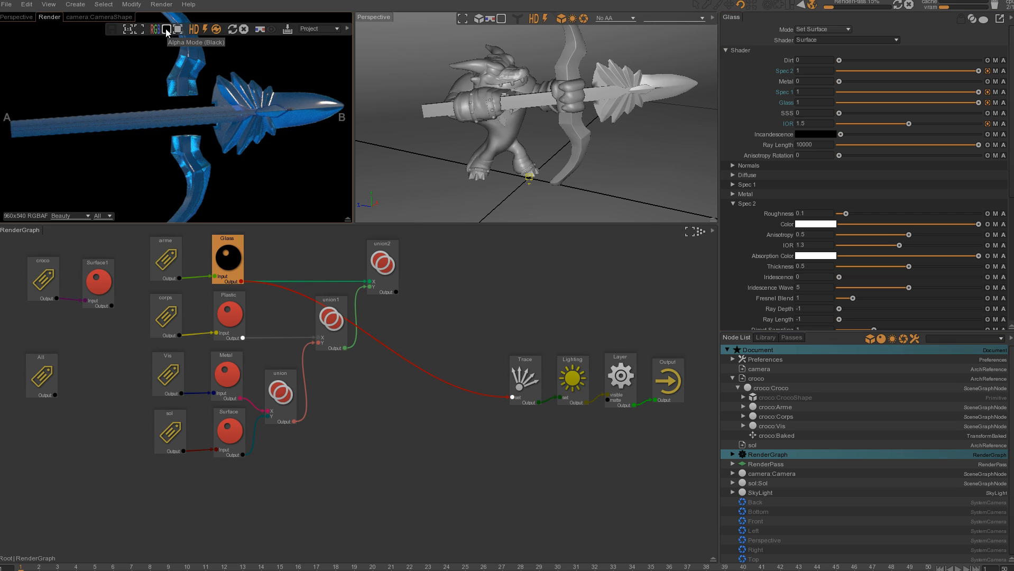
click(166, 29)
click(164, 31)
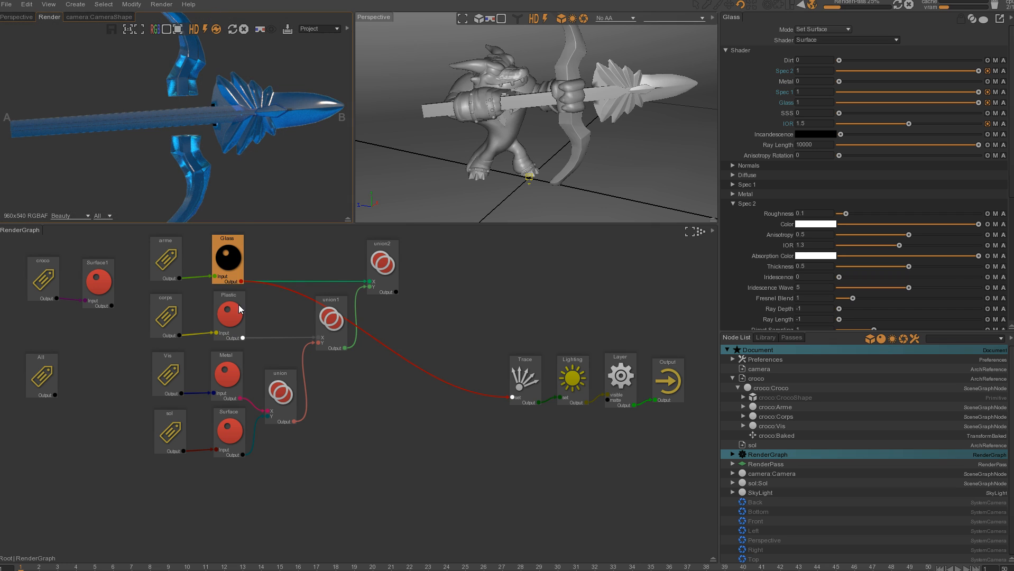
Connect the output of the union2 node to the Trace node's input to render the whole scene
mouse_move(242, 454)
mouse_down()
mouse_move(486, 417)
mouse_move(461, 436)
mouse_move(407, 370)
mouse_up()
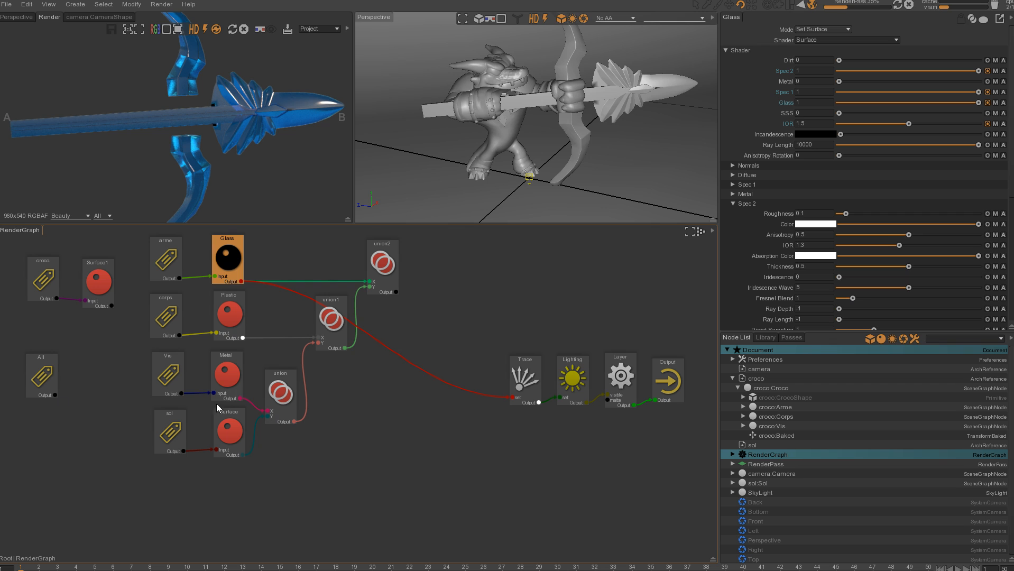
drag(394, 291, 516, 405)
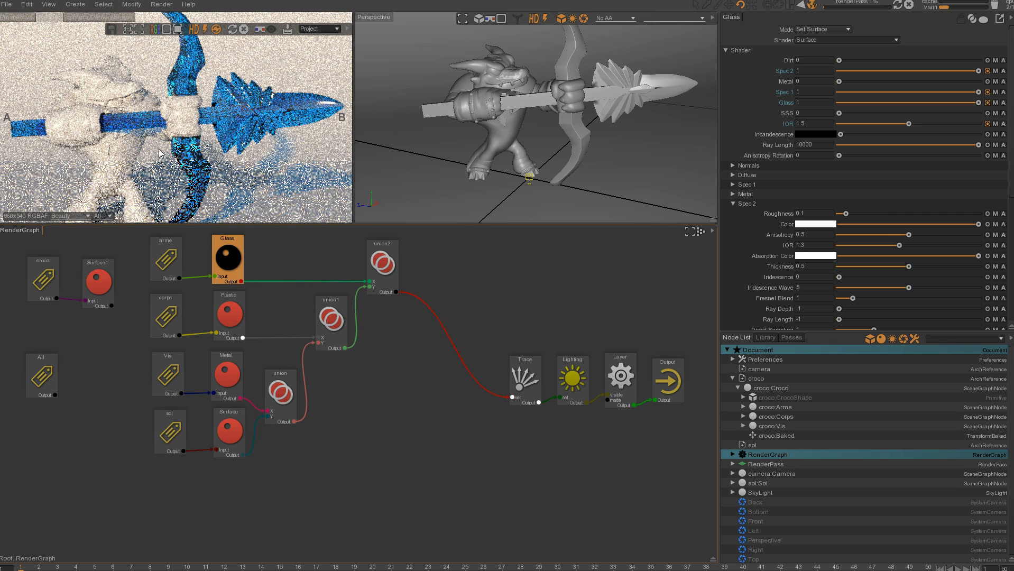
alt+middle_drag(146, 180, 206, 110)
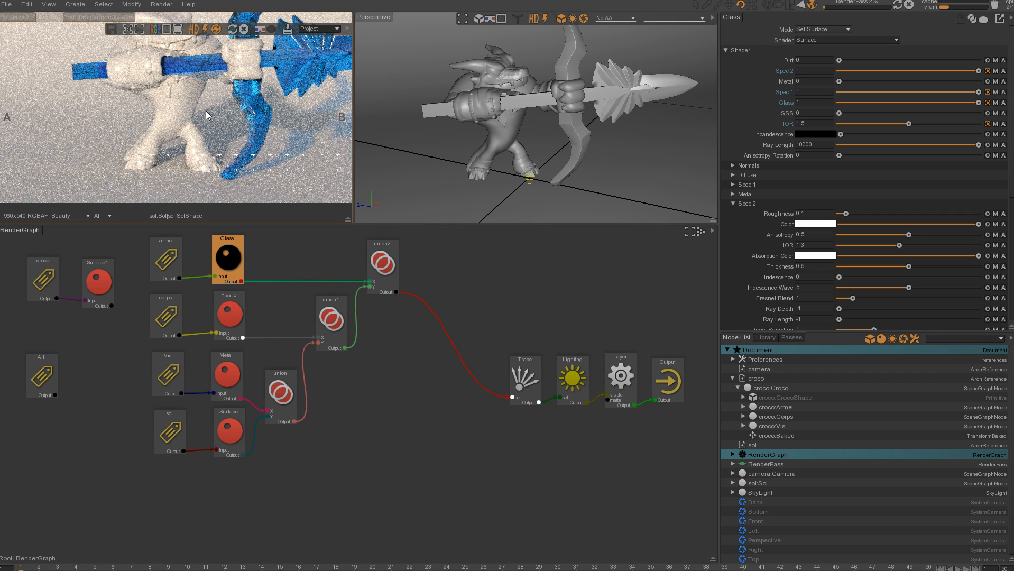
Set the floor's Surface material to Spec 1 0.28 and Spec 2 0.5
click(229, 437)
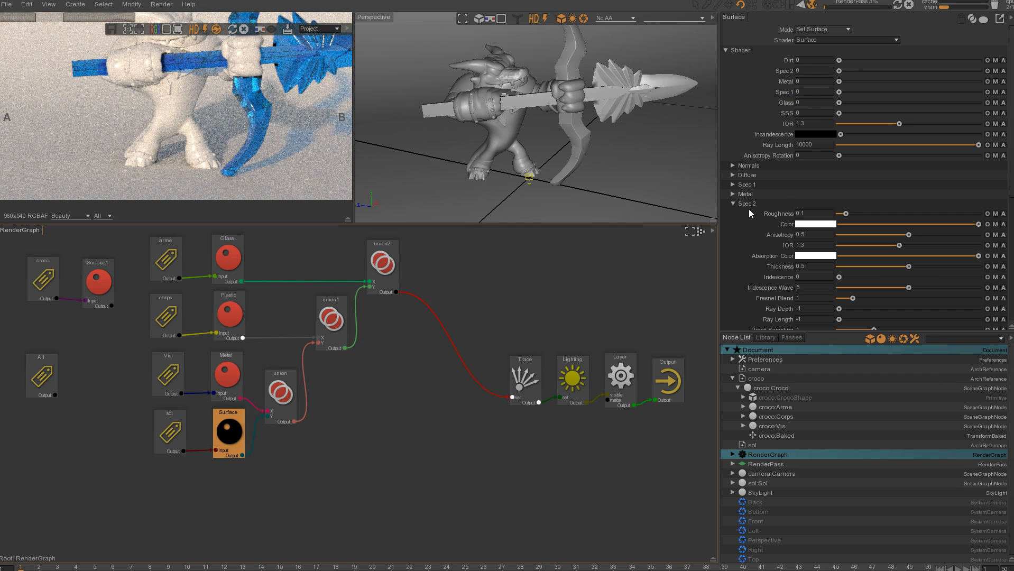
click(734, 185)
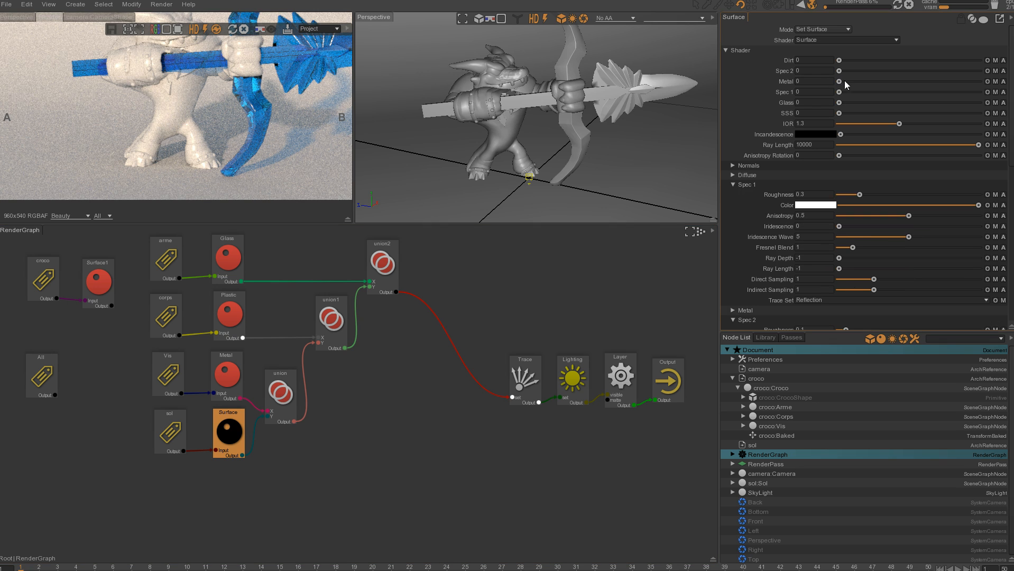
click(878, 91)
drag(842, 71, 911, 76)
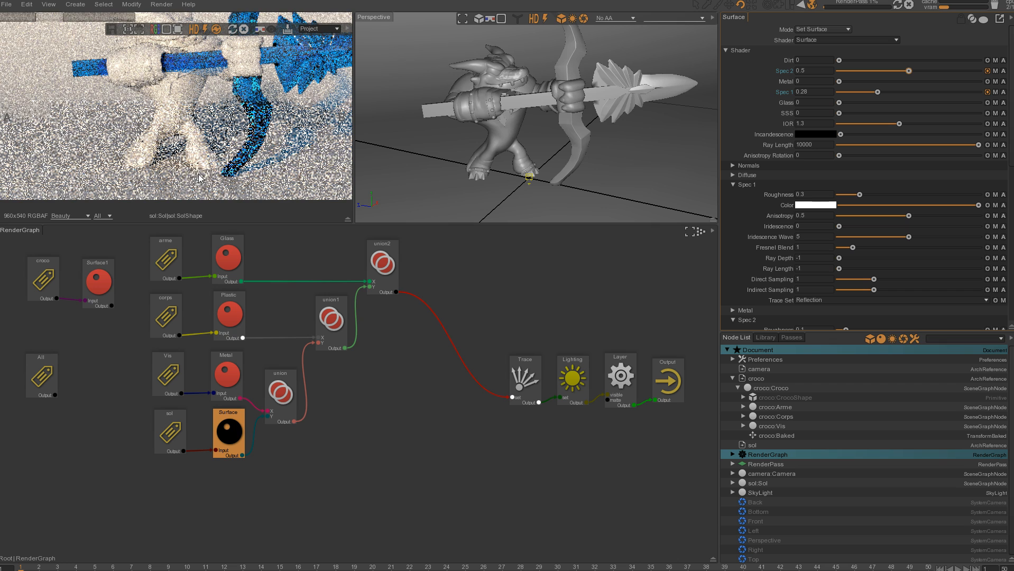
Set the floor material's Diffuse Color to a neutral grey of about 0.55 after trying several bluish tints
click(734, 175)
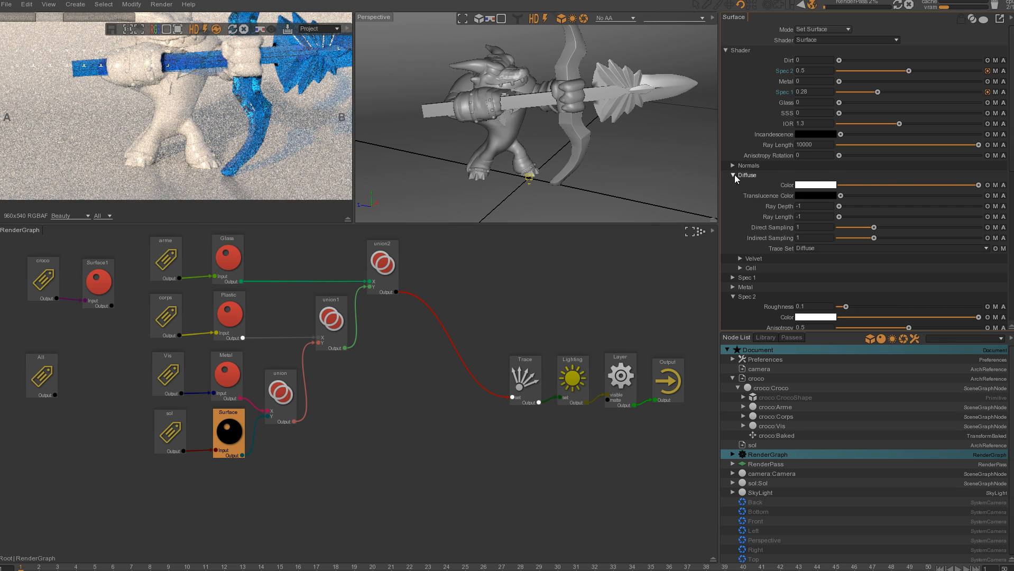
drag(977, 184, 925, 184)
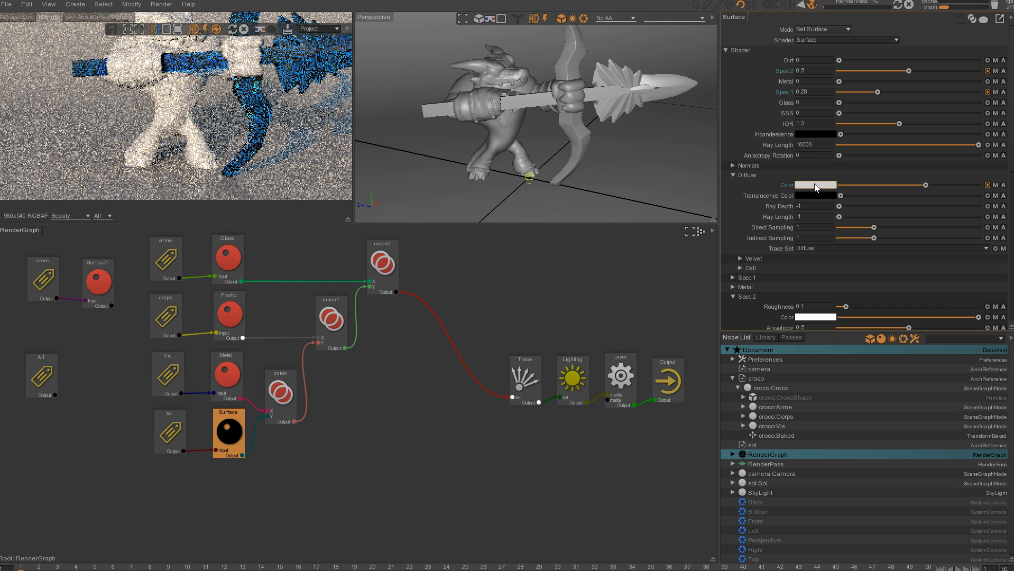
click(817, 188)
click(856, 263)
drag(859, 265, 858, 252)
click(775, 241)
click(753, 228)
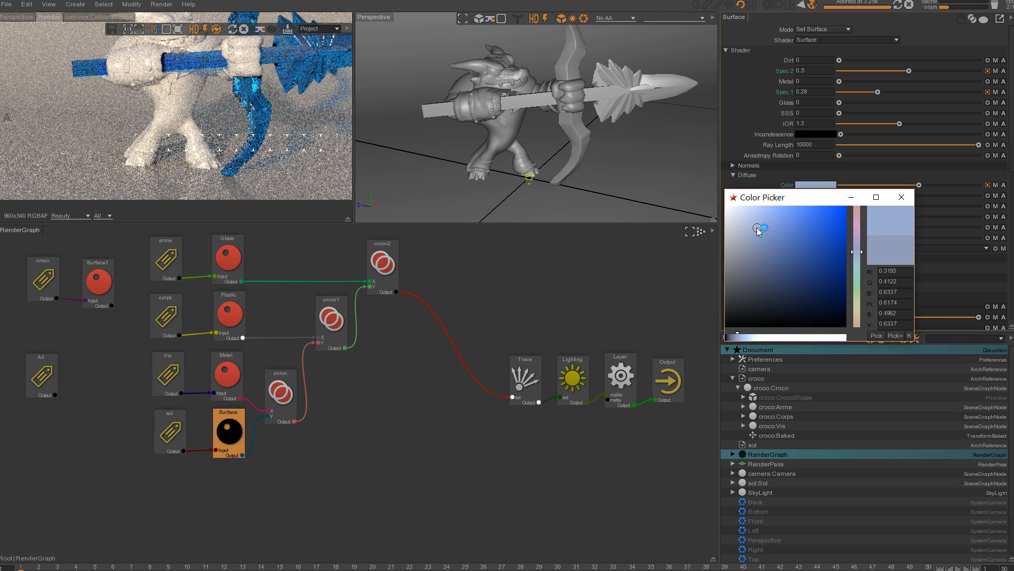
click(754, 226)
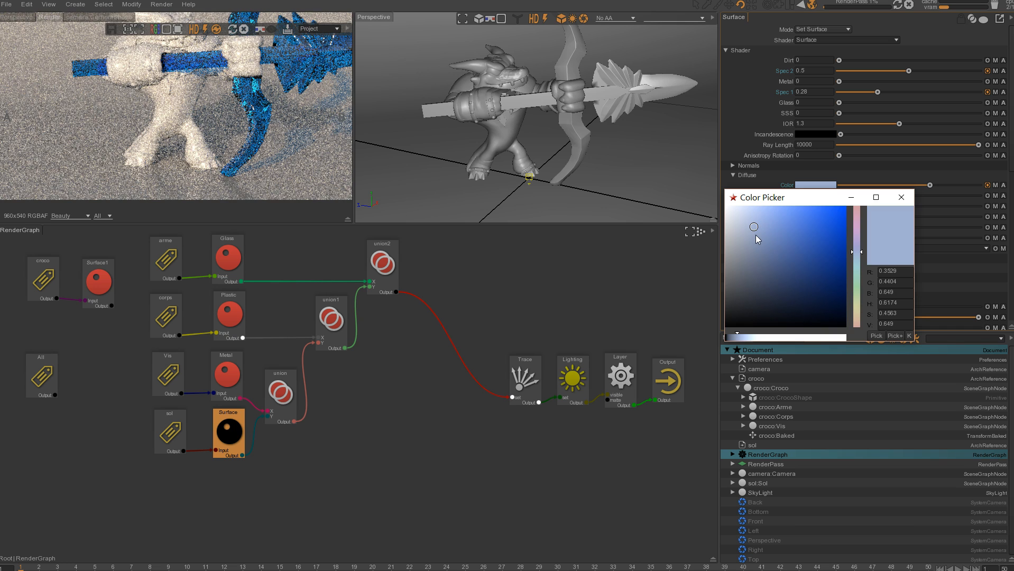
click(746, 217)
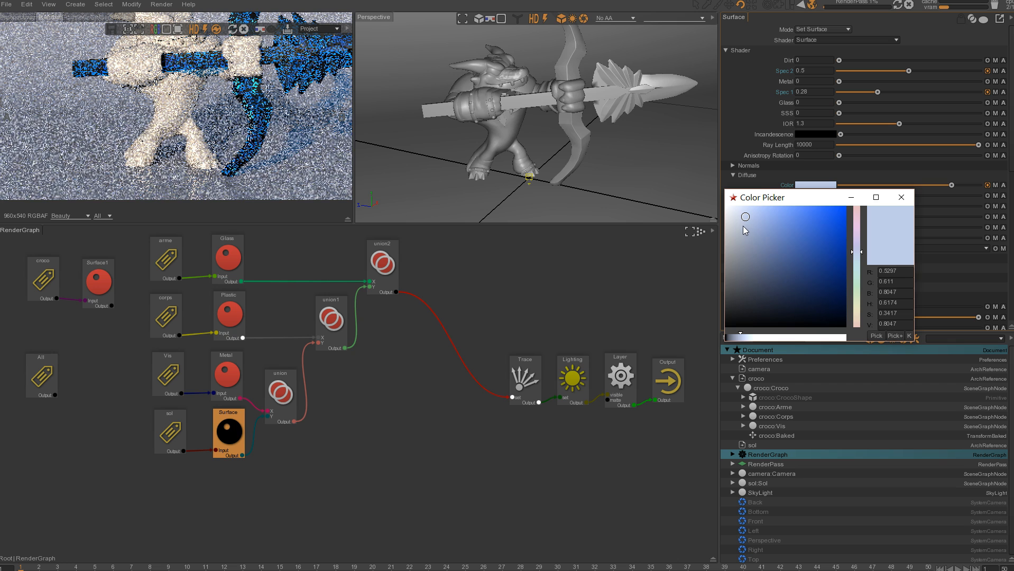
click(743, 225)
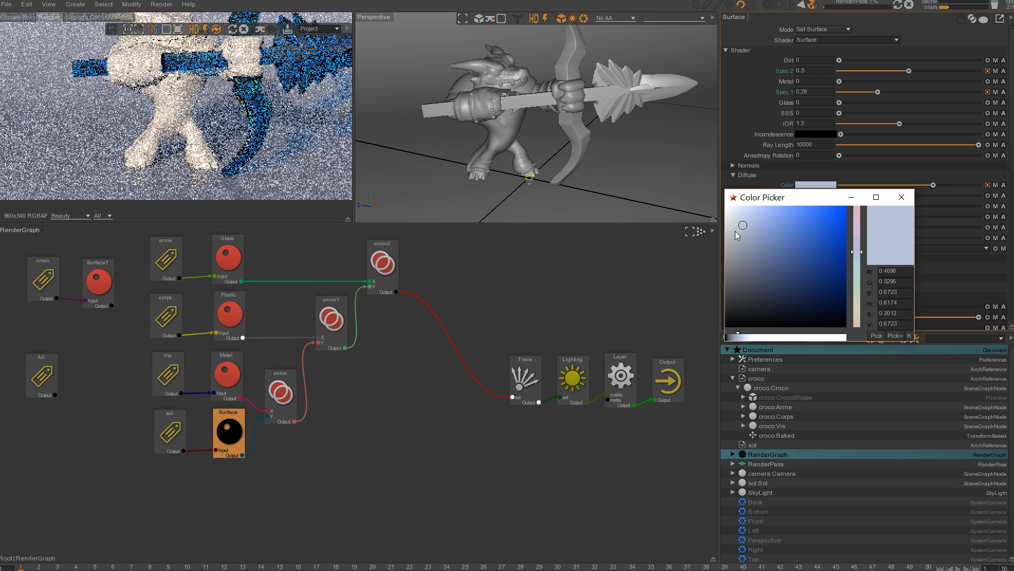
click(726, 236)
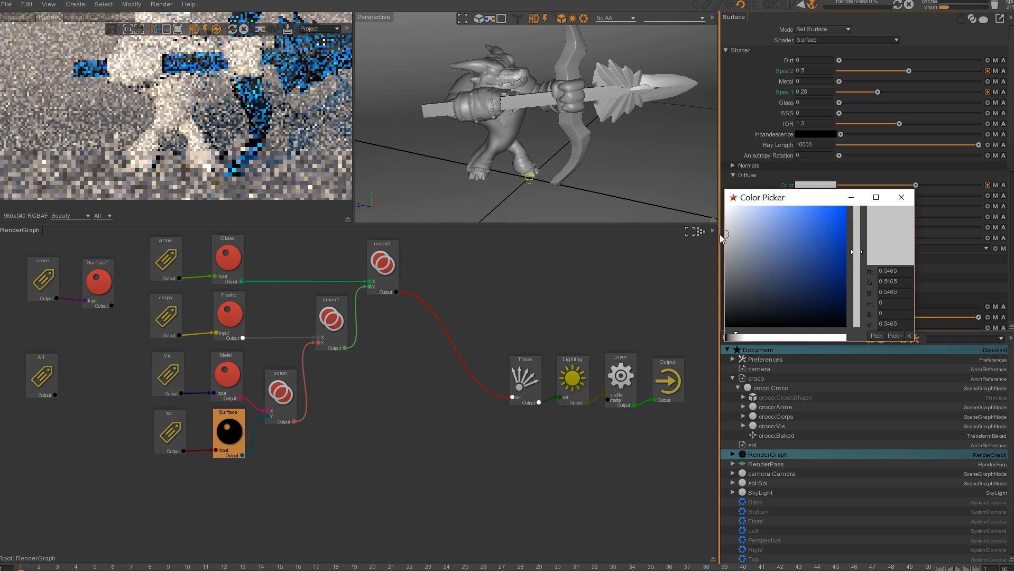
click(901, 197)
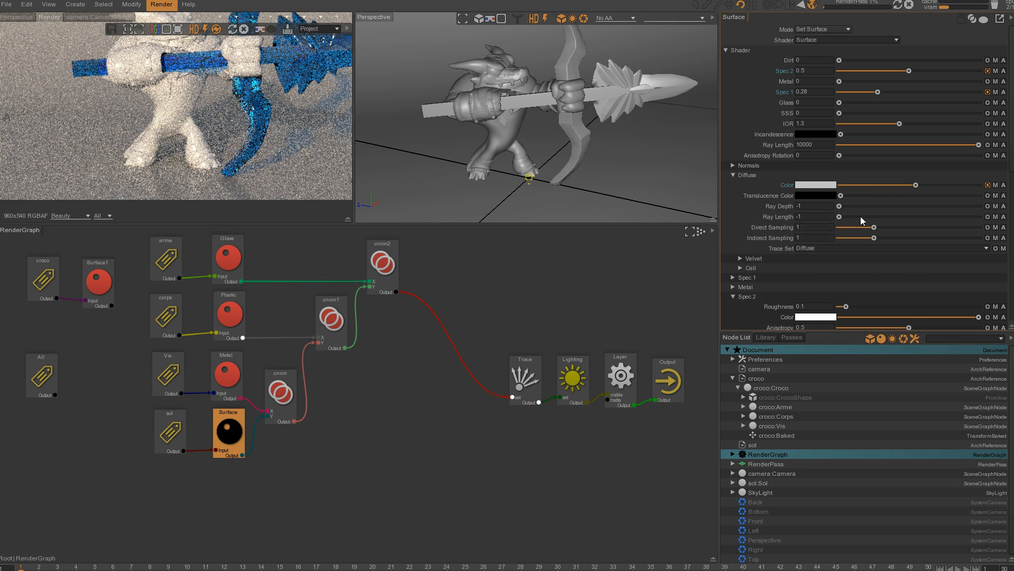
Assign a NormalMap shader to the Normal attribute of the crocodile body's Plastic material
middle_drag(215, 95, 195, 159)
middle_drag(254, 140, 236, 155)
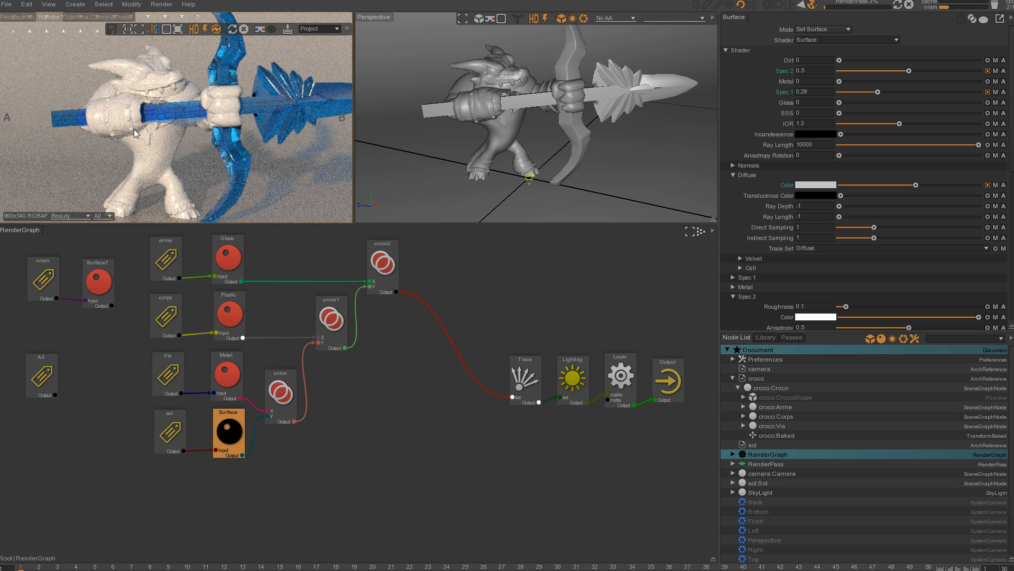
click(227, 312)
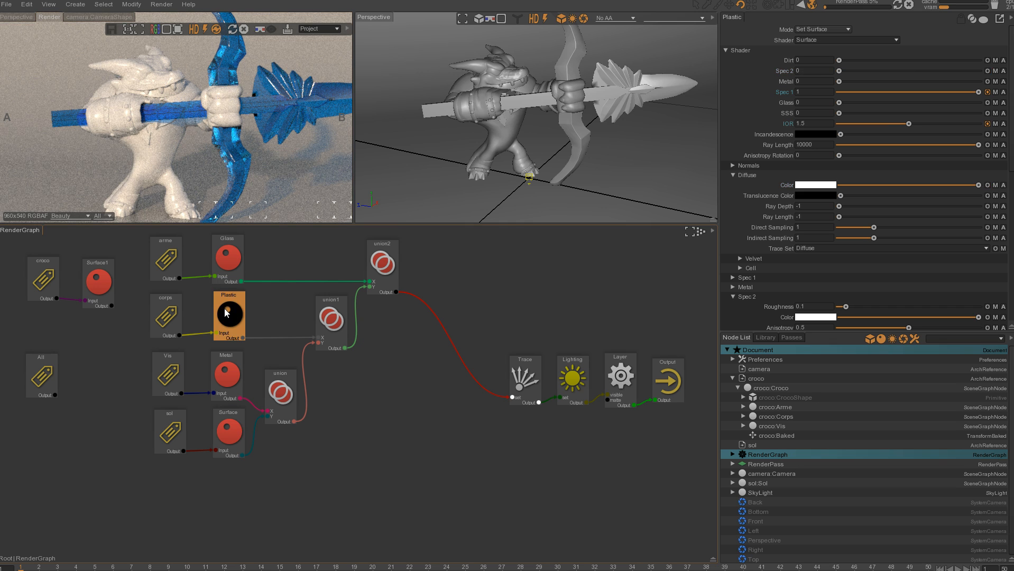
click(737, 176)
click(733, 166)
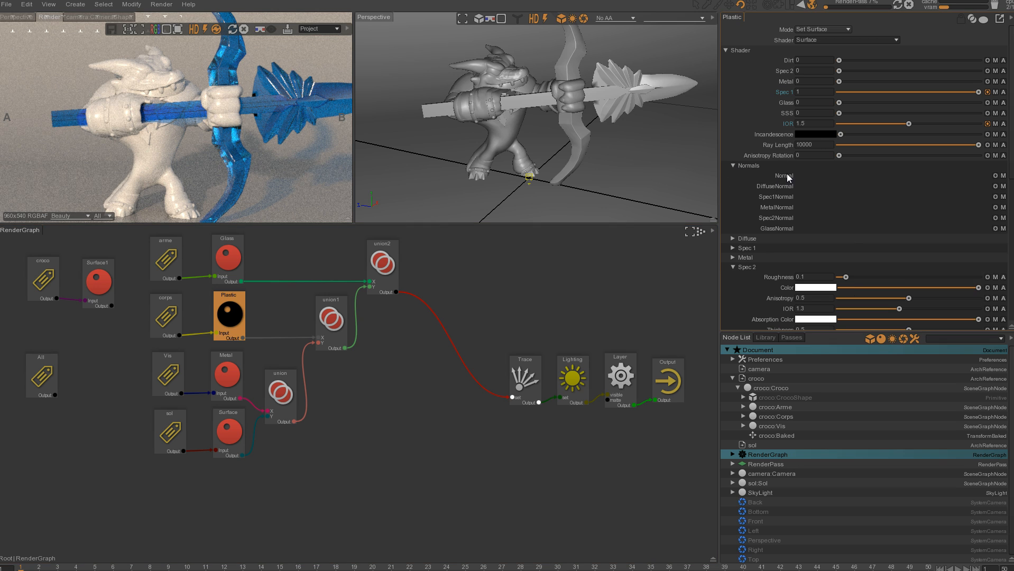
click(1003, 177)
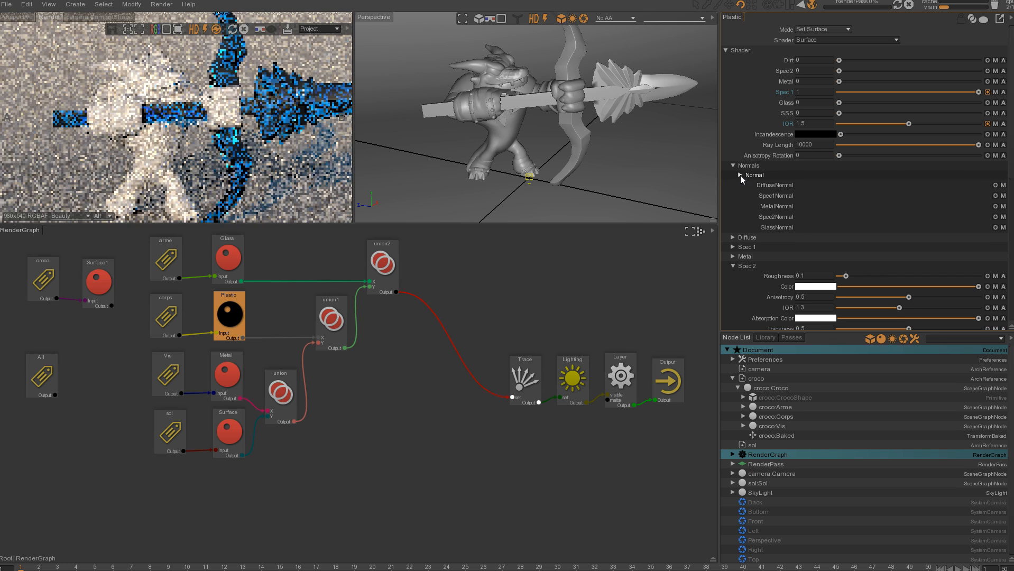
click(740, 175)
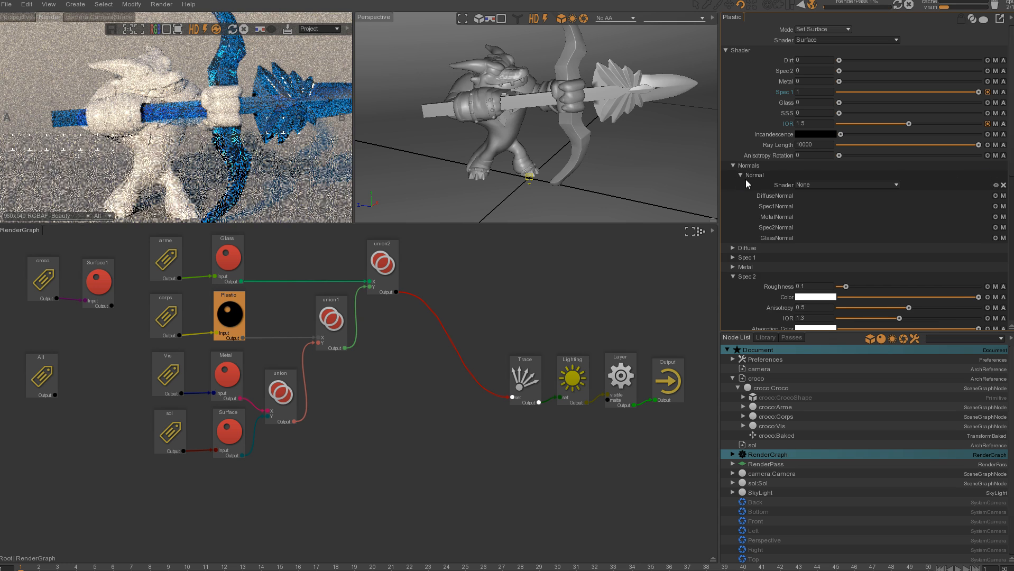
click(895, 184)
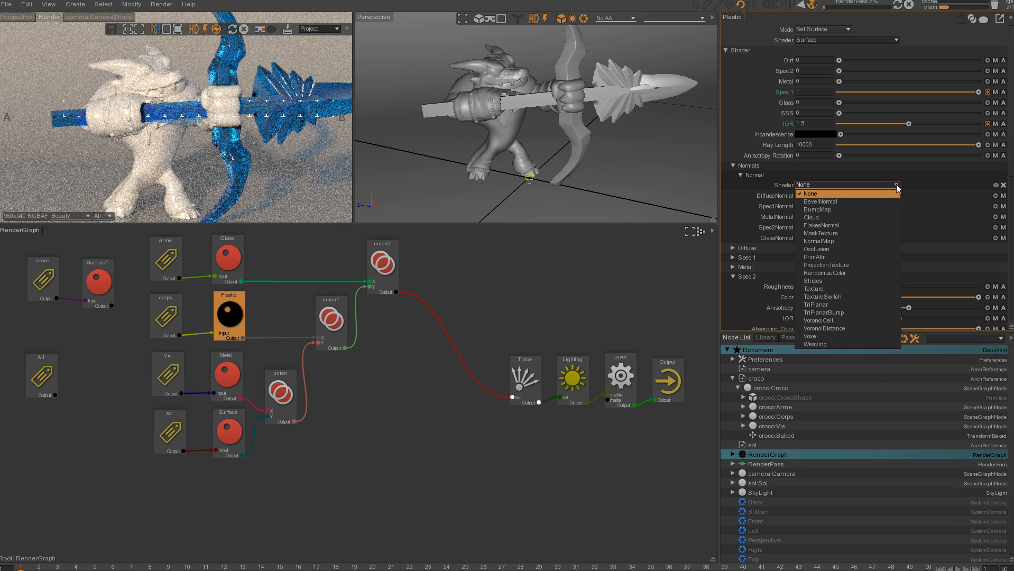
click(825, 242)
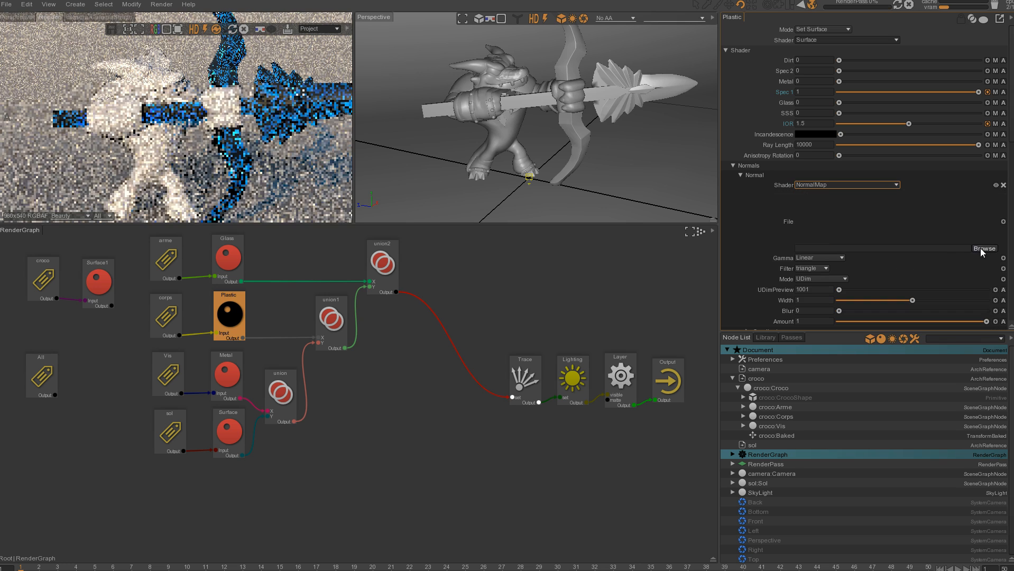
Stop the running render and load CROCODILE_V1_30_04_2015_NM_001.tif as the normal map's file
click(243, 29)
click(233, 30)
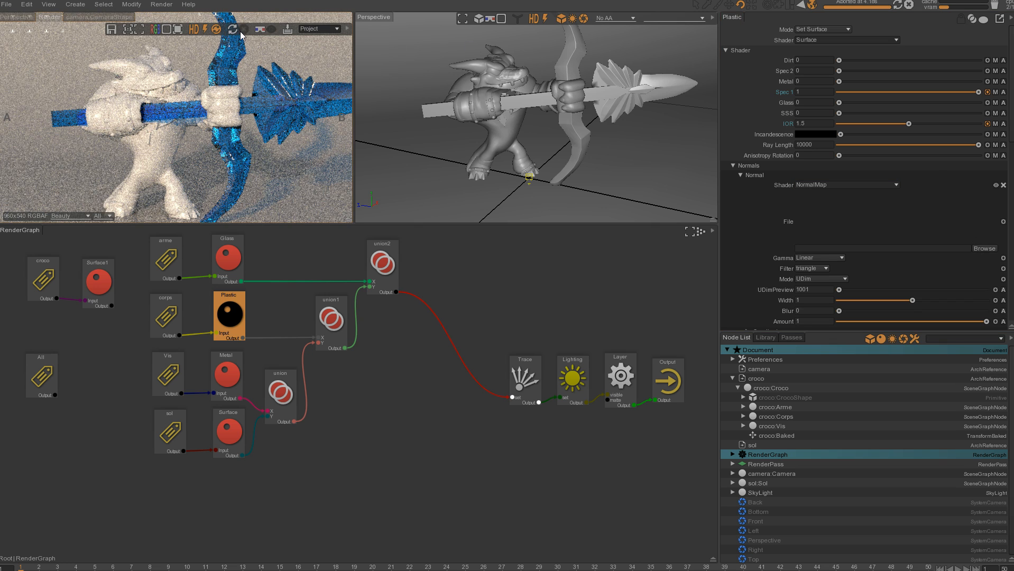
click(243, 30)
click(219, 29)
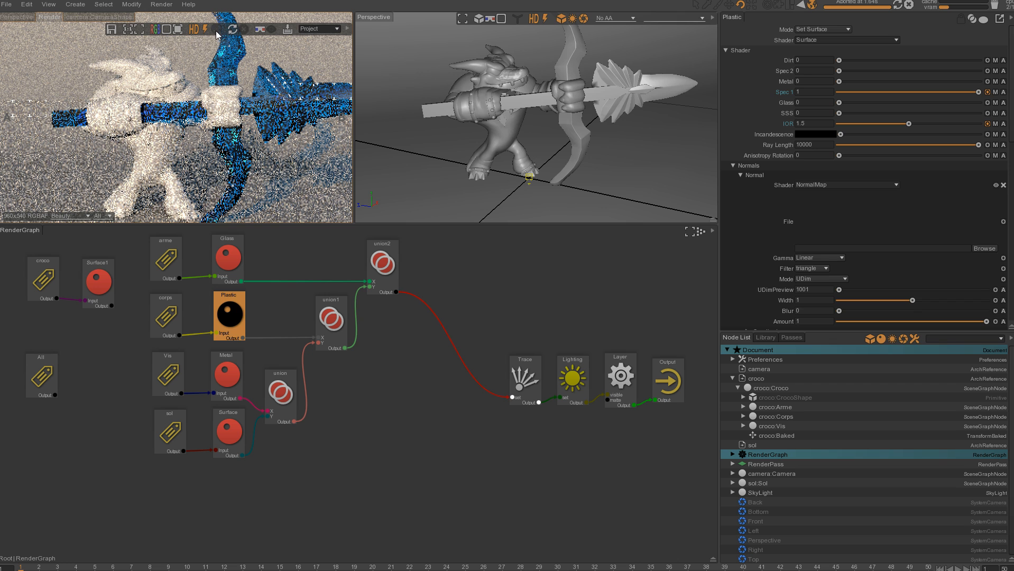
click(984, 248)
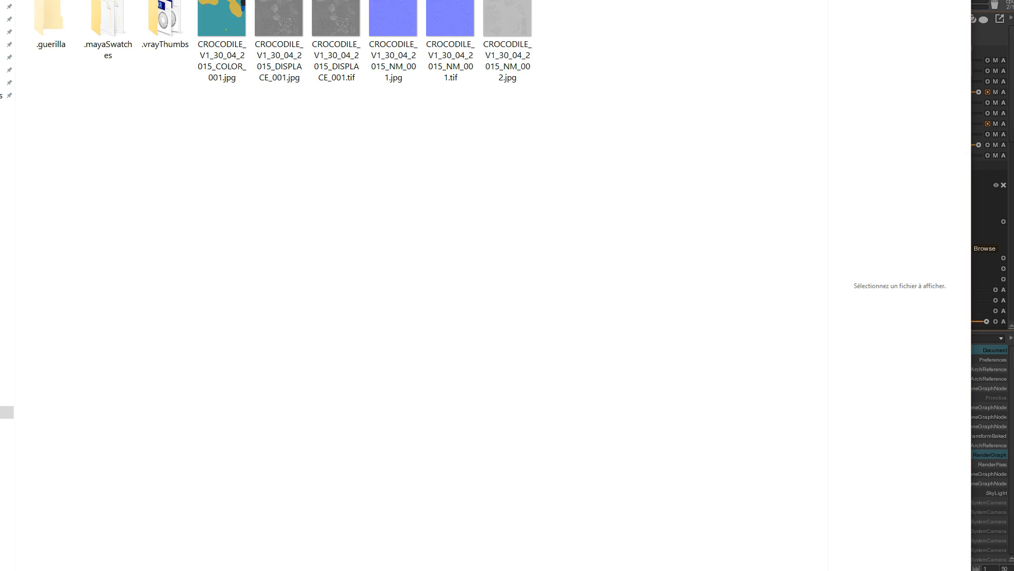
click(447, 27)
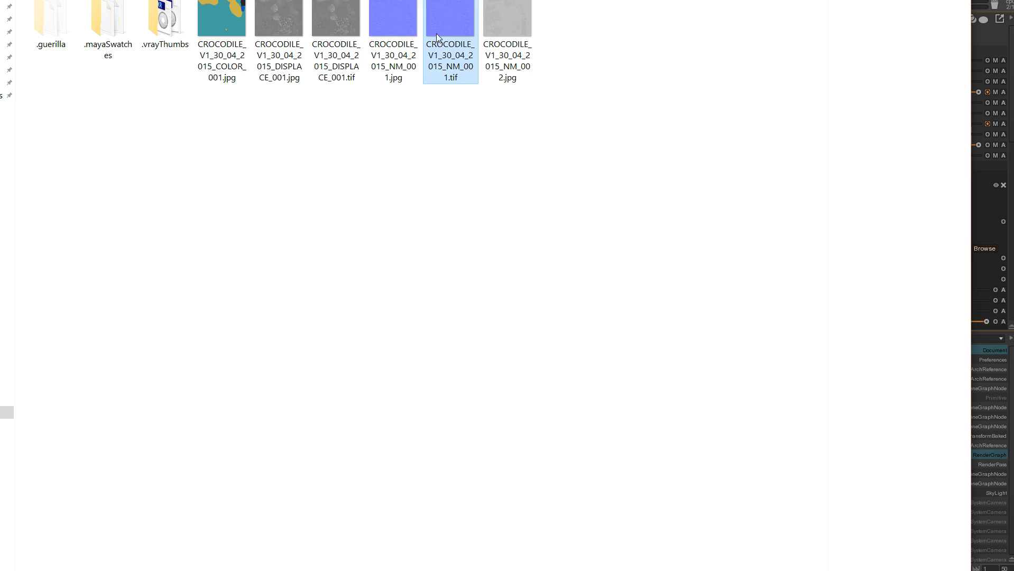
key(Return)
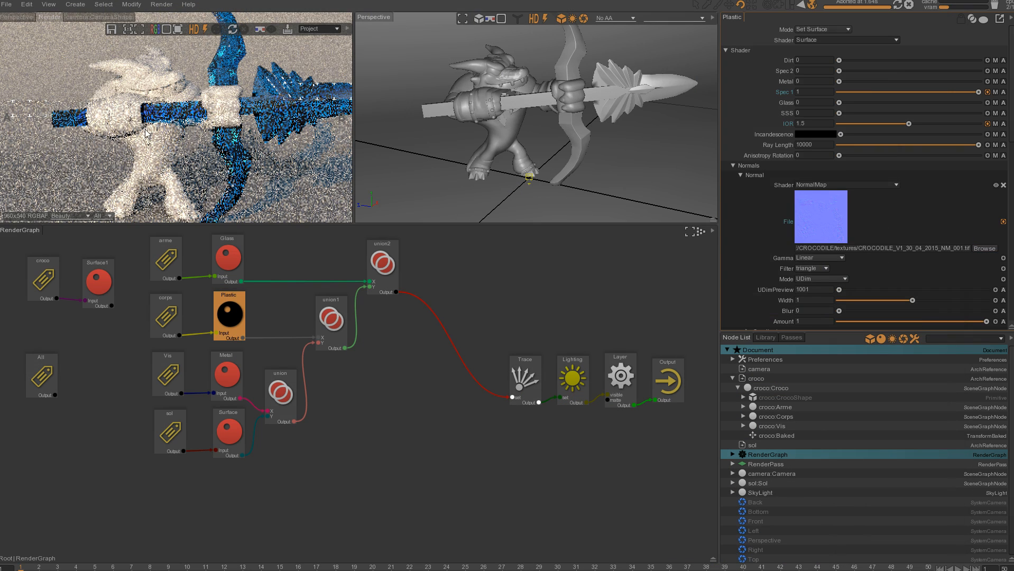
Restart the render and restrict it to a region around the crocodile's torso and legs
click(233, 30)
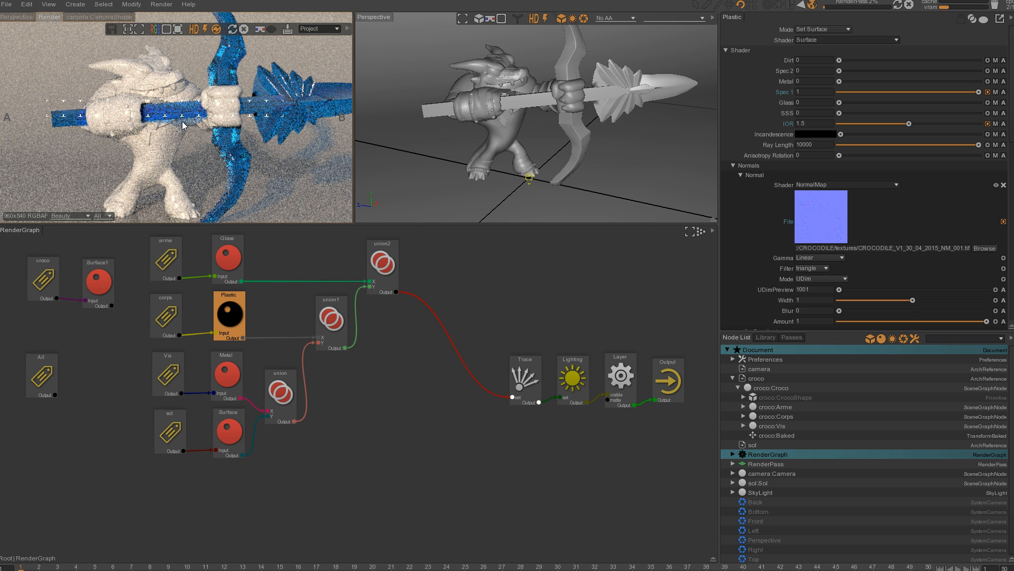
drag(194, 107, 113, 211)
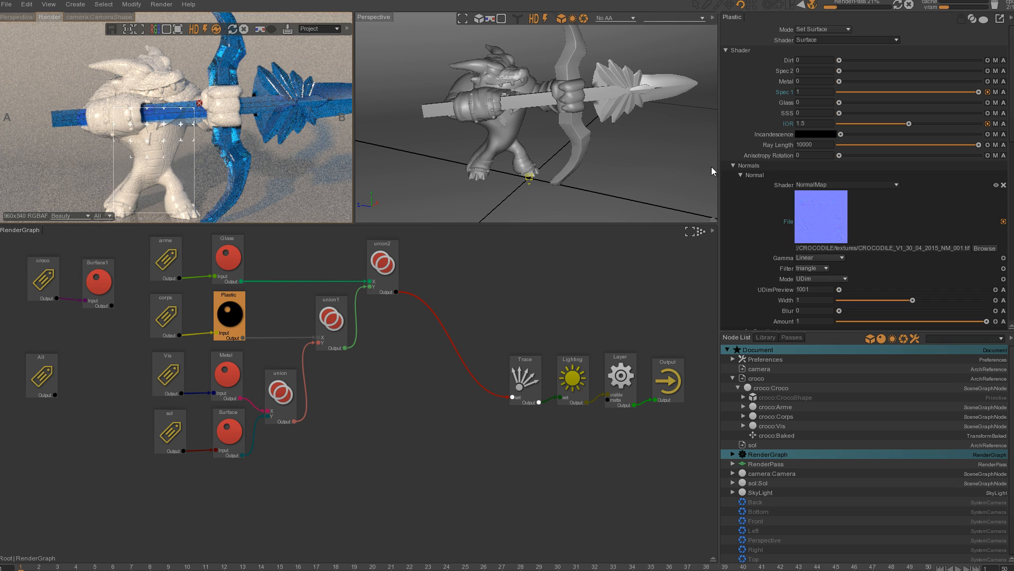
click(732, 166)
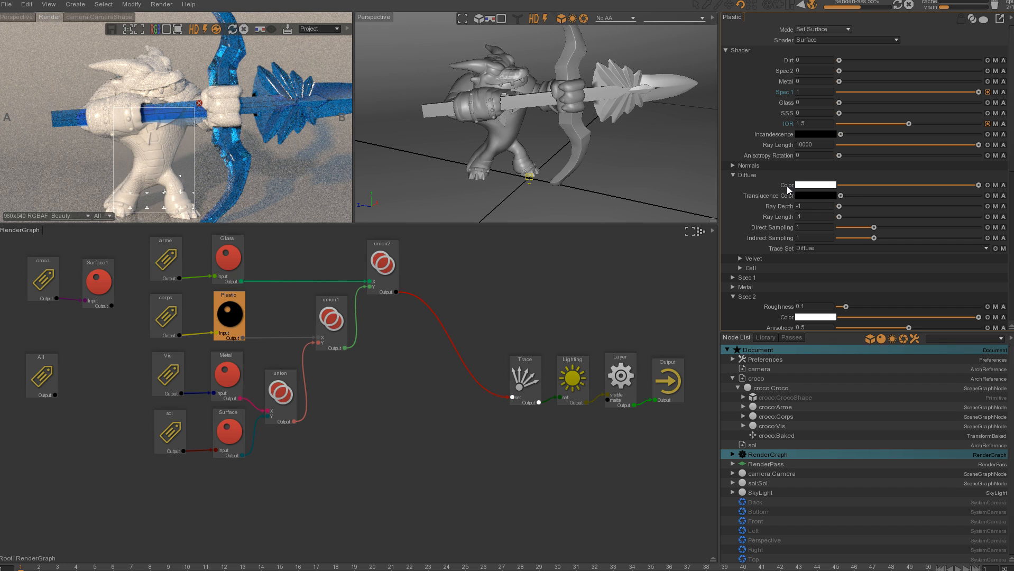
Map the Plastic material's Diffuse Color with the texture CROCODILE_V1_30_04_2015_COLOR_001.jpg and enlarge the render region around the whole crocodile
click(995, 186)
click(739, 184)
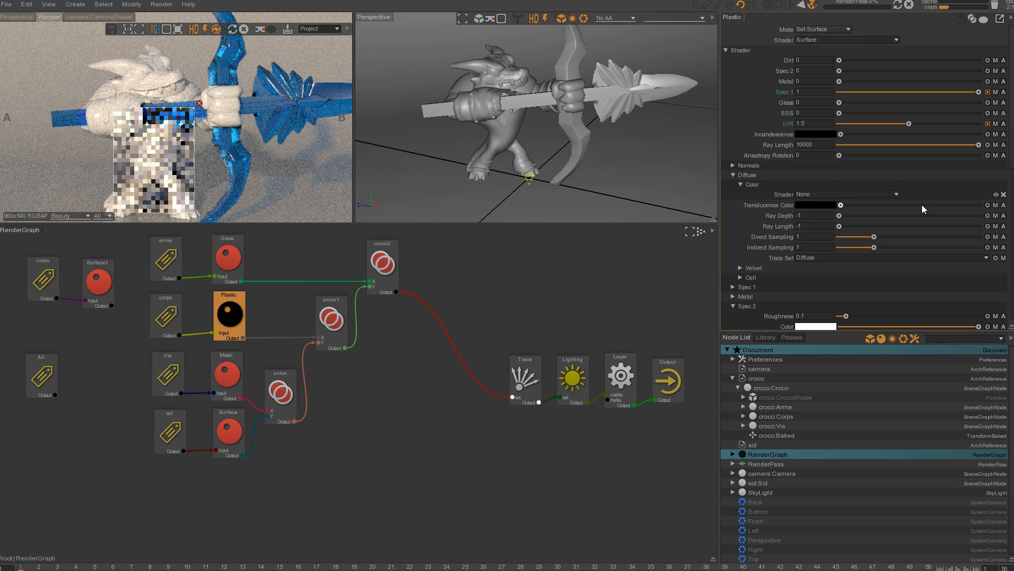
click(897, 195)
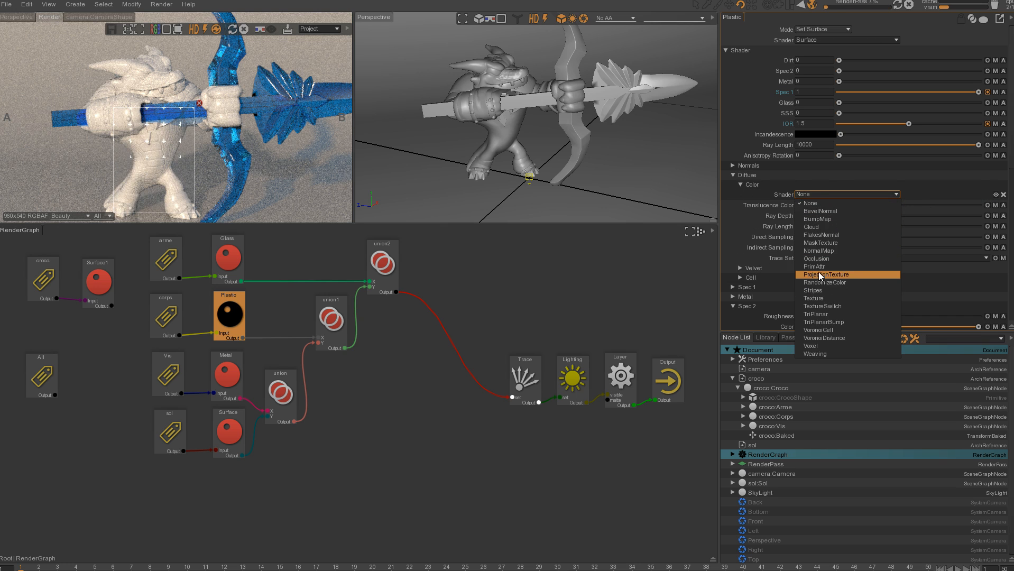
click(822, 299)
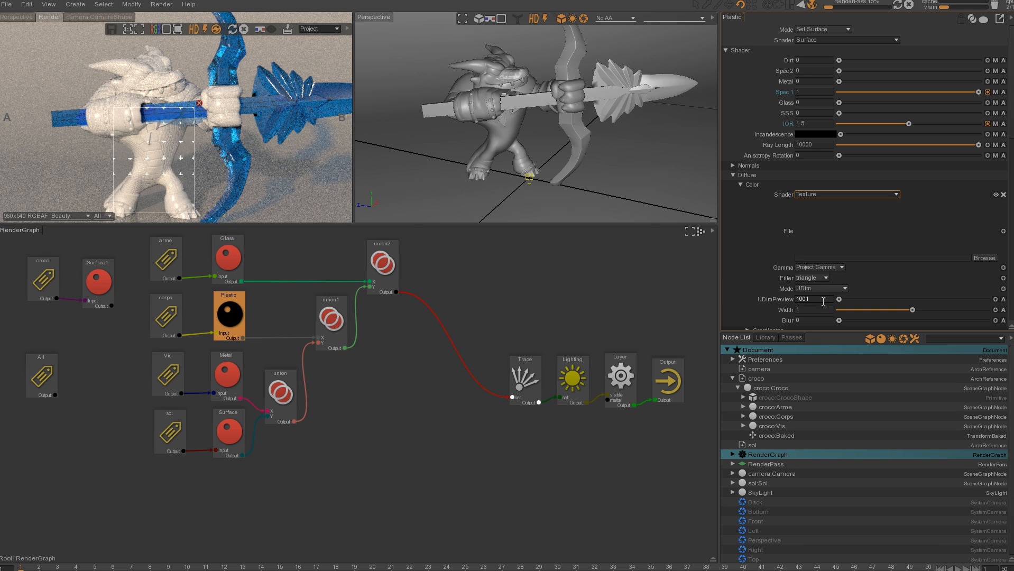
click(983, 259)
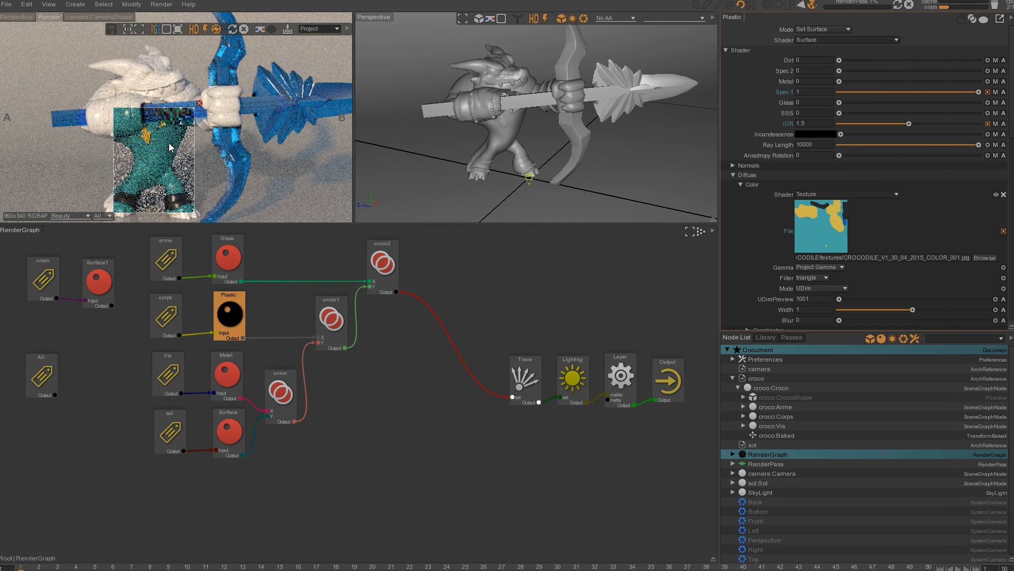
drag(248, 42, 46, 226)
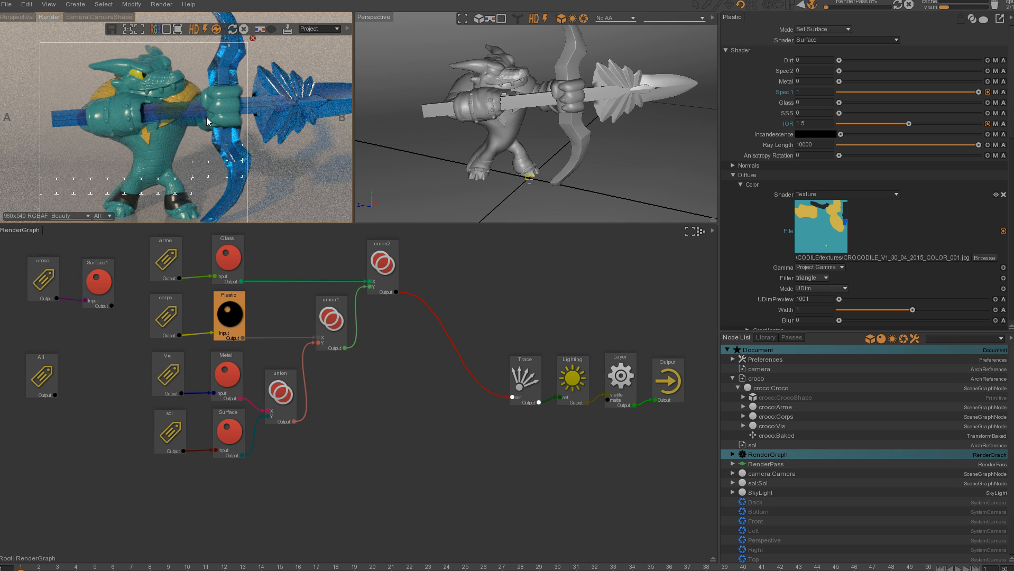
Set the Plastic material's Spec 1 Roughness to 0.25 after trying 0.3
click(733, 175)
click(733, 204)
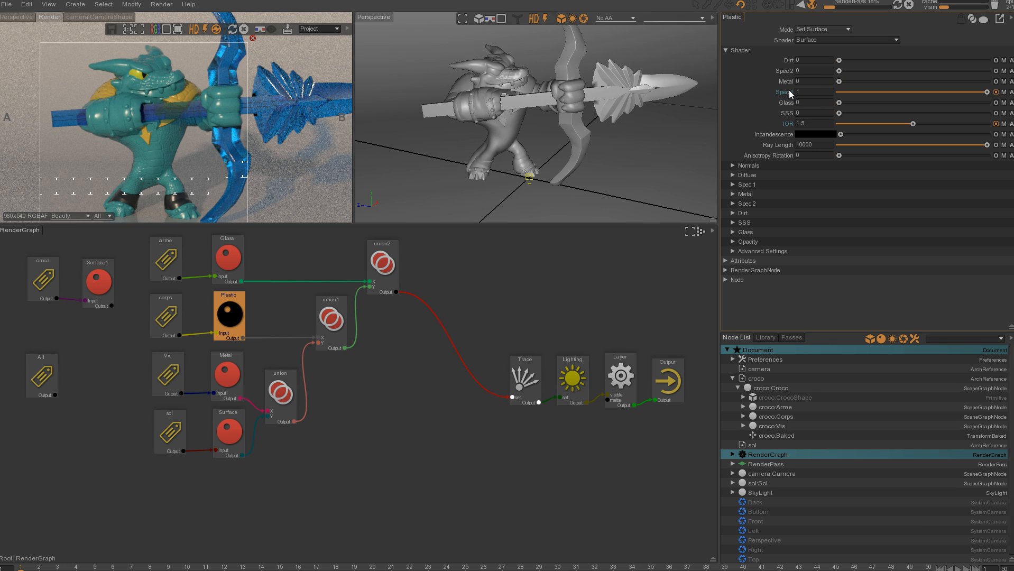
click(731, 185)
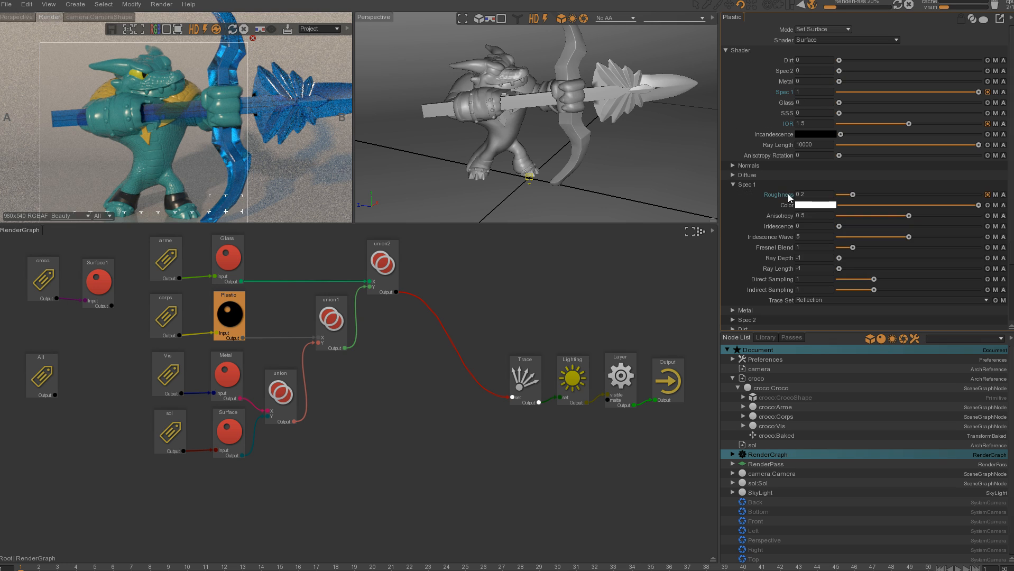
click(731, 185)
click(732, 203)
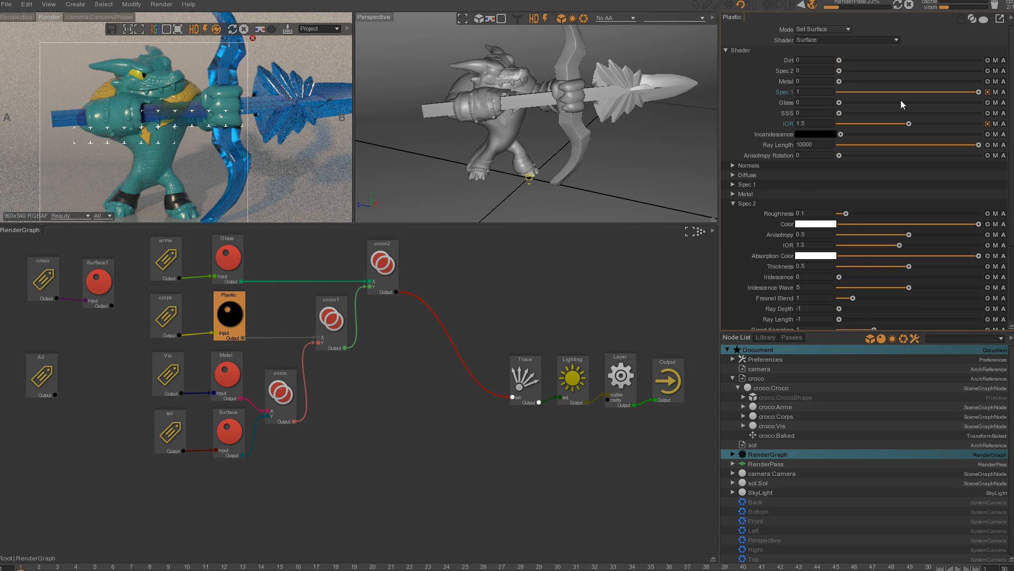
click(732, 184)
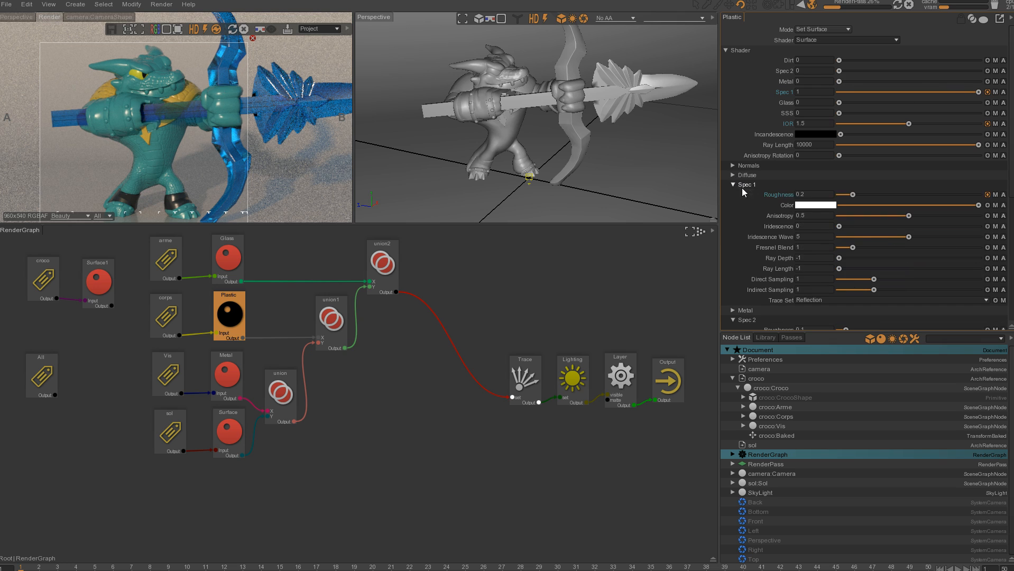
double_click(811, 195)
text(0.3)
key(Return)
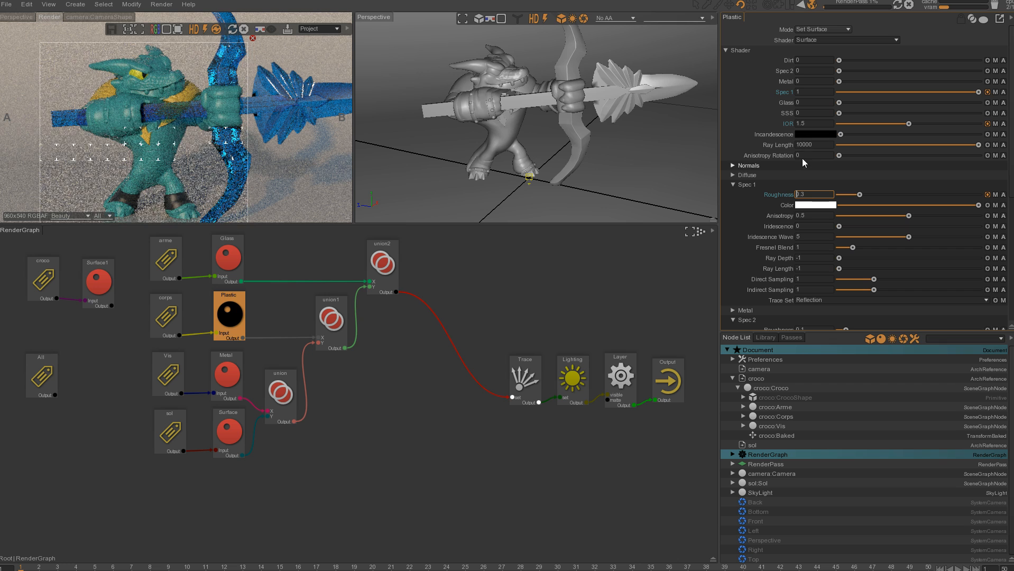
double_click(802, 196)
text(0.25)
key(Return)
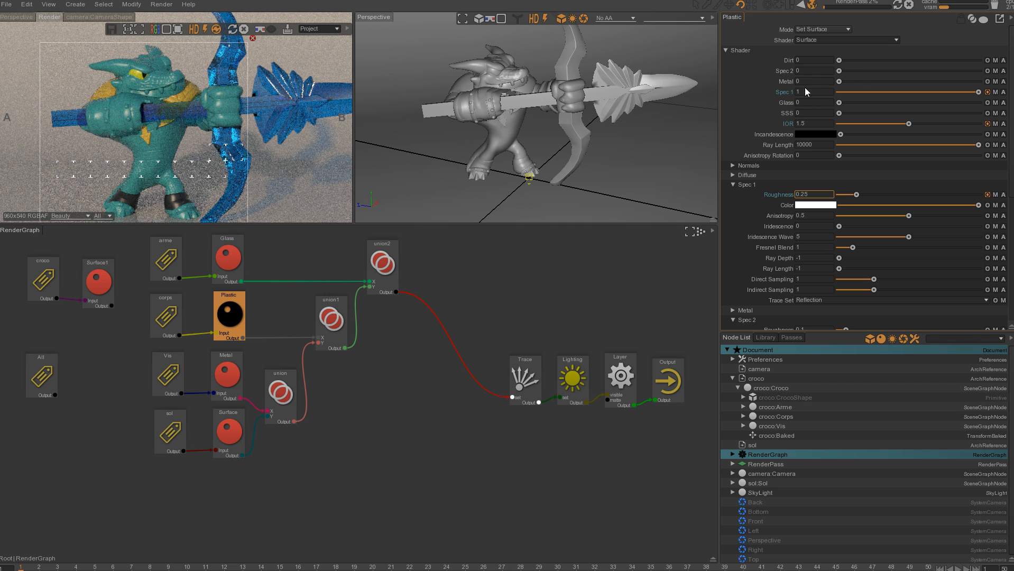
Raise the Plastic material's Spec 2 to 0.51 after trying 0.34
drag(839, 71, 885, 71)
click(733, 184)
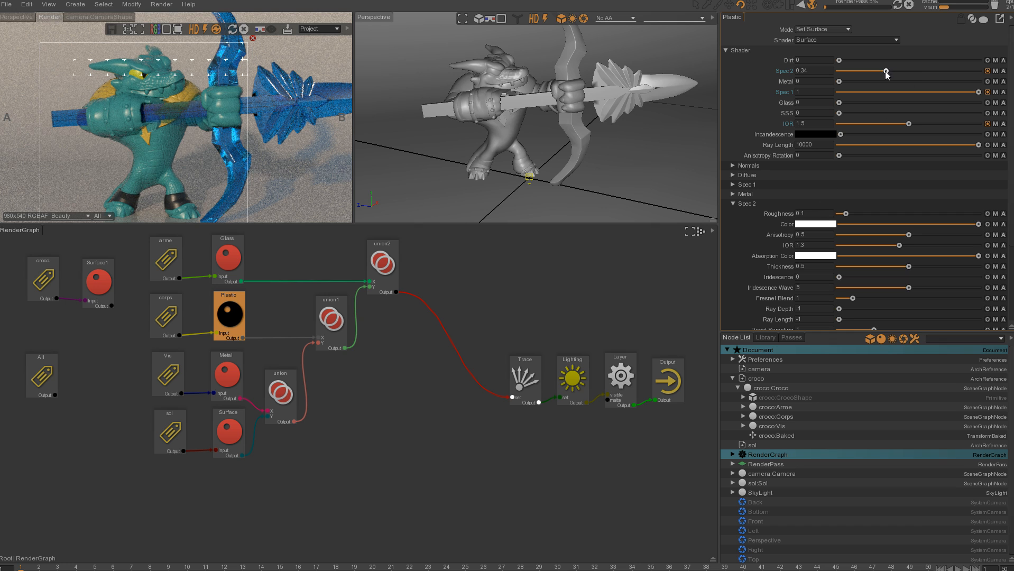
click(931, 71)
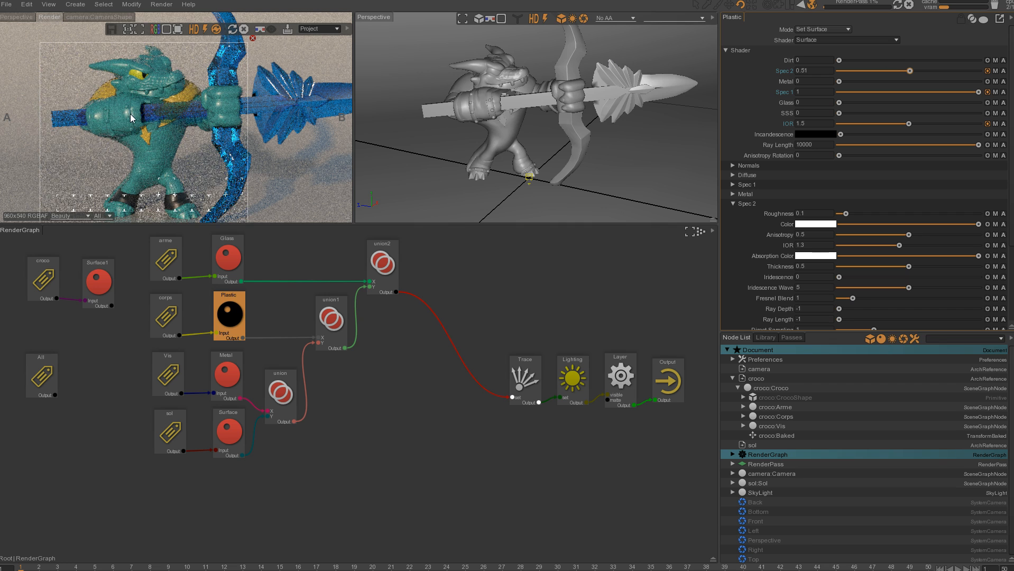
Set the SkyLight's SunRadius to 10 after trying 3 to soften the sun's highlights and shadows
click(764, 336)
click(736, 337)
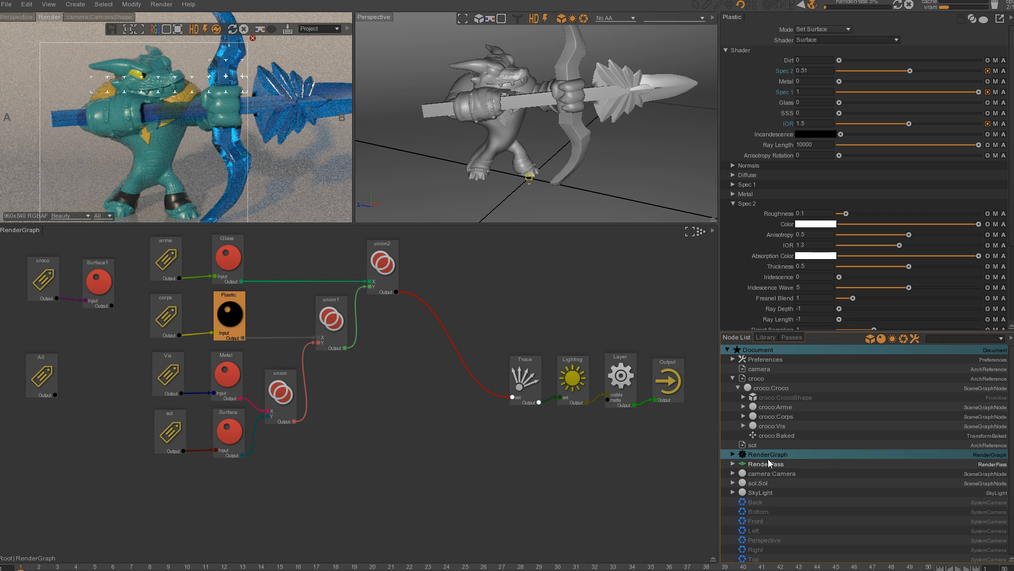
click(760, 492)
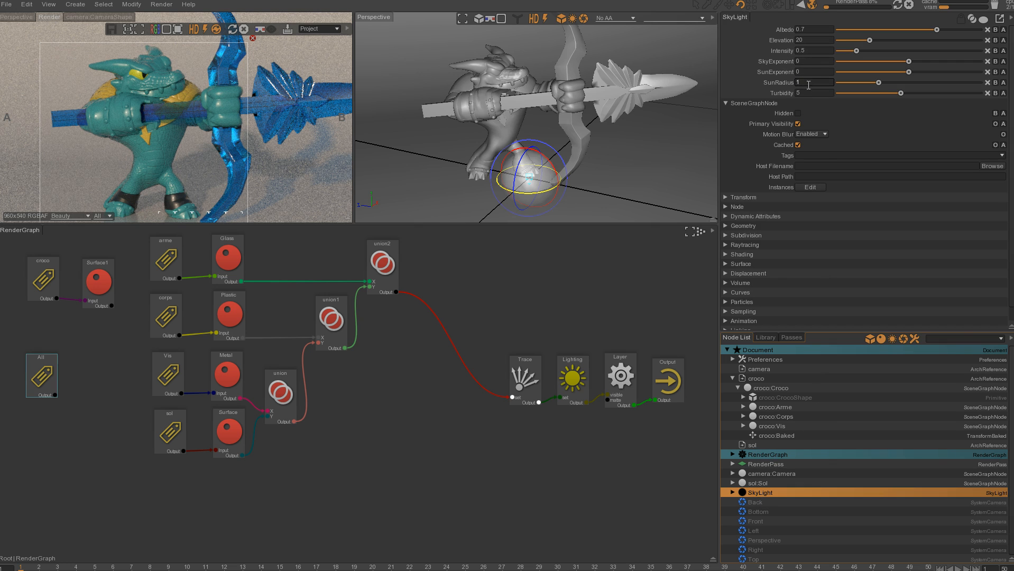
drag(803, 83, 785, 92)
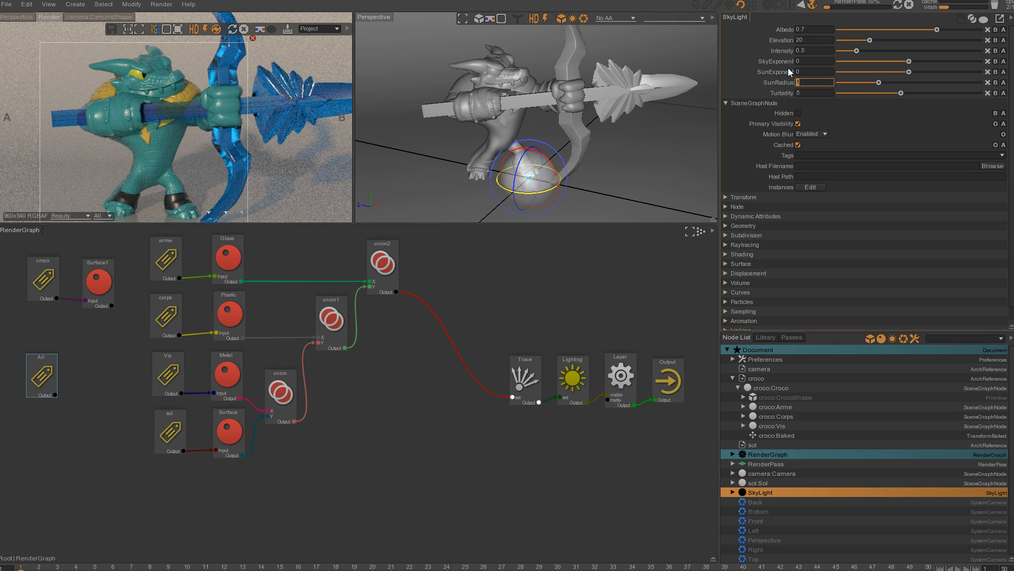
text(3)
key(Return)
key(Return)
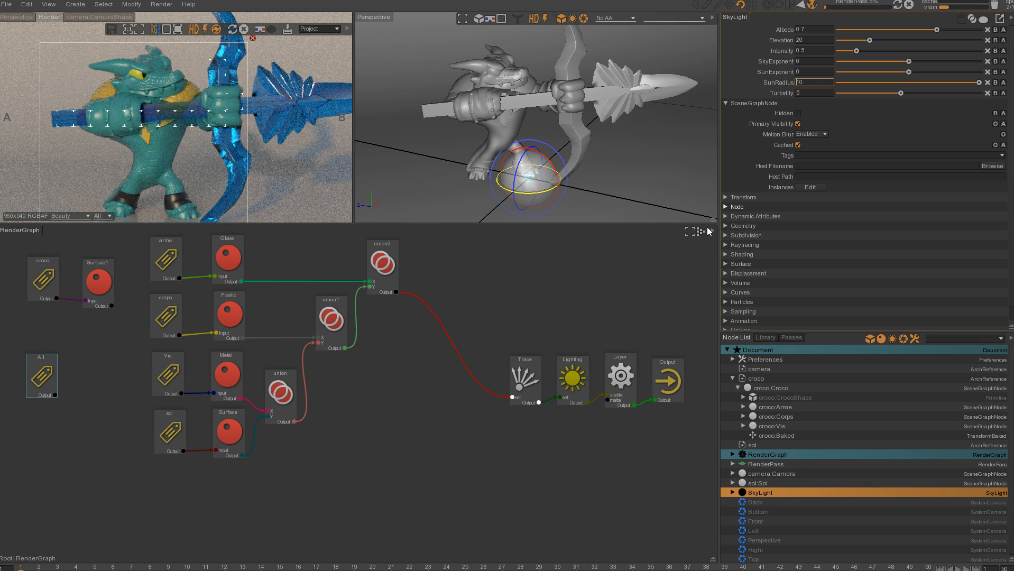
Set the Spec 1 Roughness of the Plastic material to 0.2
click(231, 309)
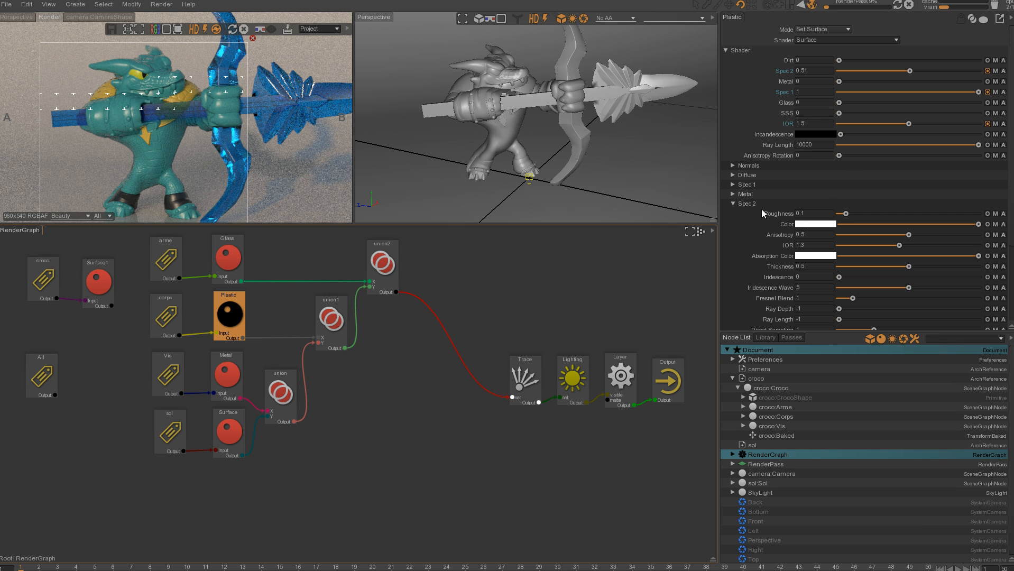
click(744, 185)
click(820, 194)
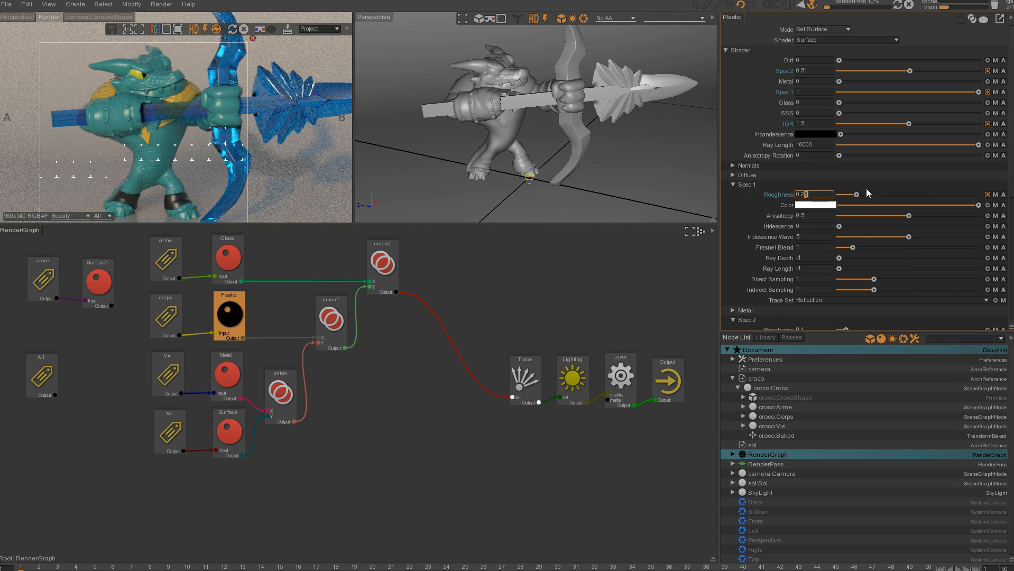
key(BackSpace)
key(Return)
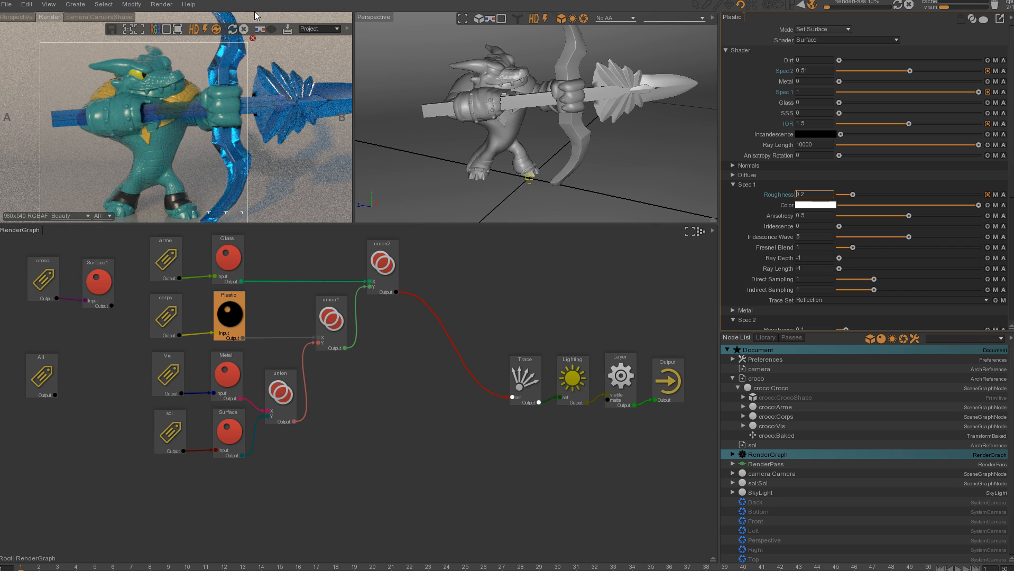
Raise the Plastic material's SSS to 1 and open its subsurface scattering parameters
drag(840, 113, 987, 118)
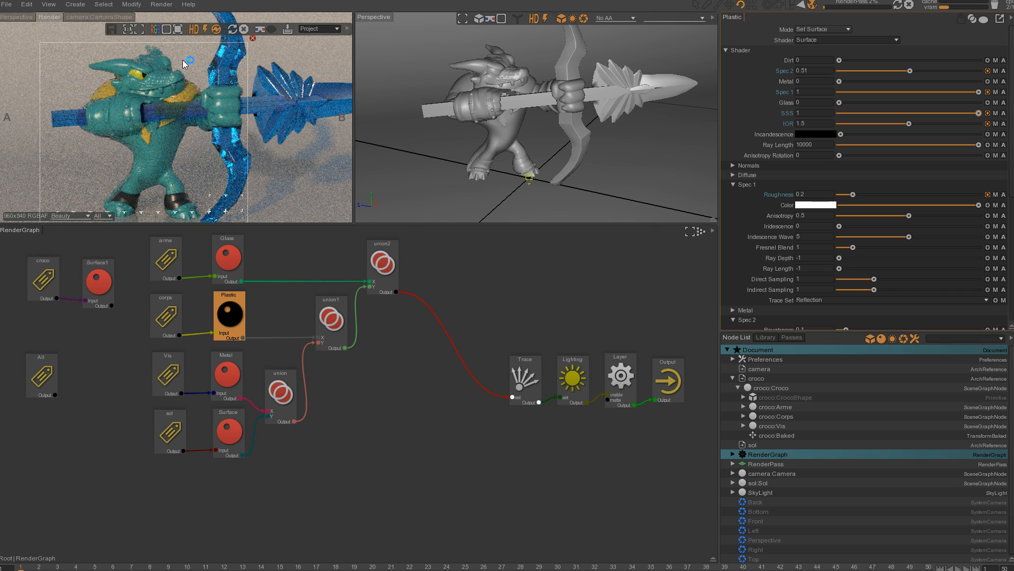
click(740, 185)
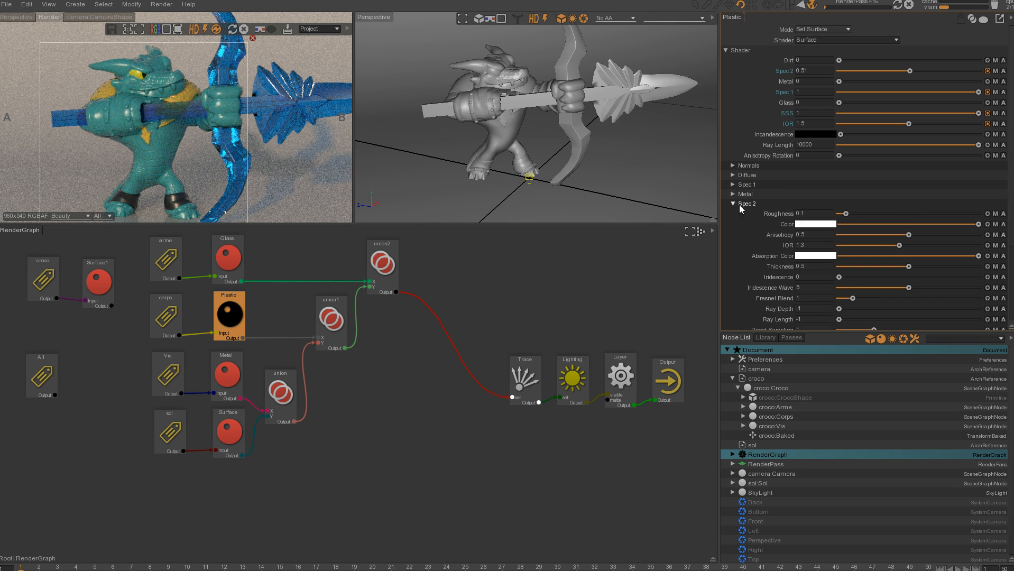
click(734, 203)
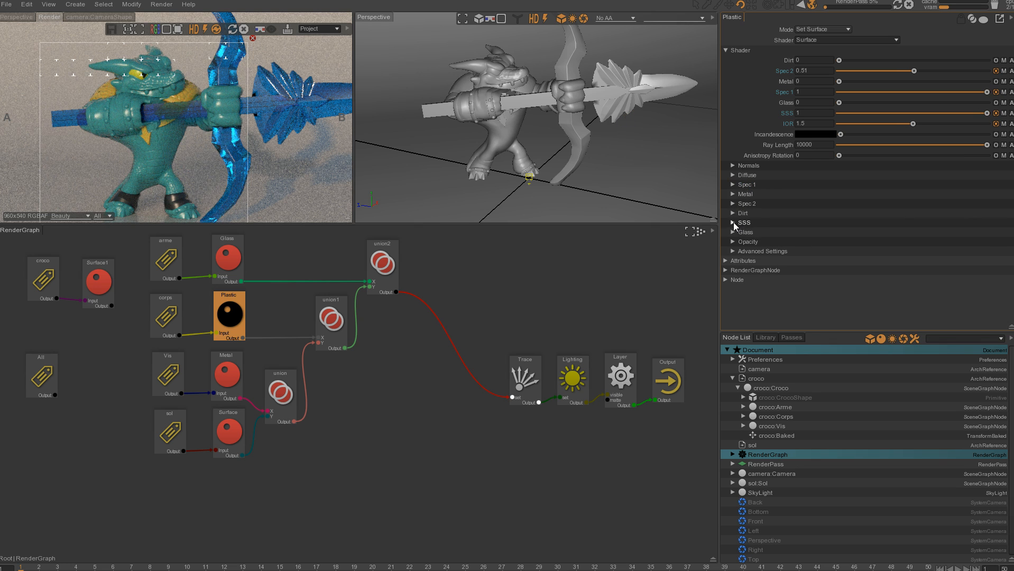
click(733, 222)
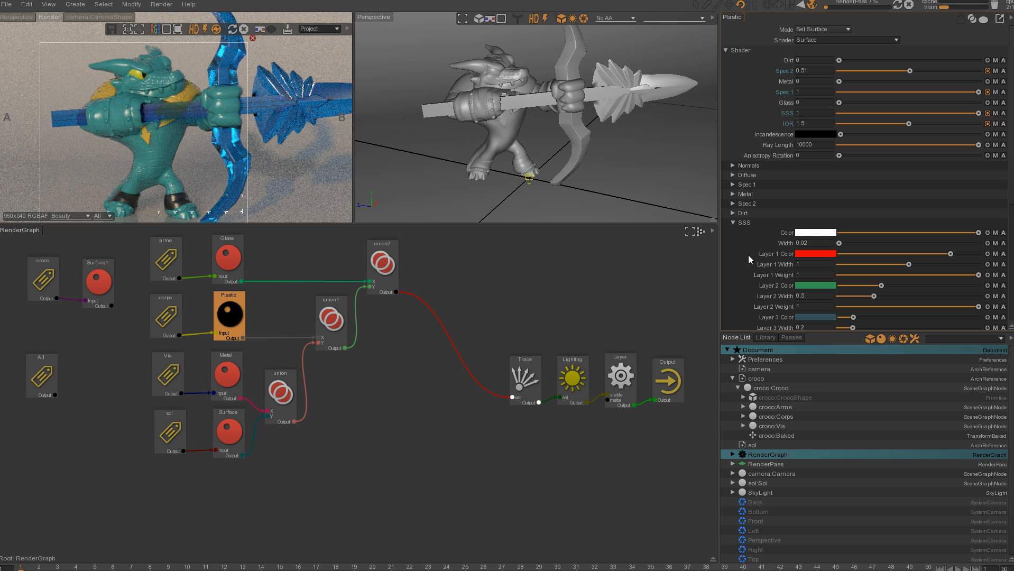
mouse_move(745, 237)
middle_down()
mouse_move(752, 243)
mouse_move(752, 234)
middle_up()
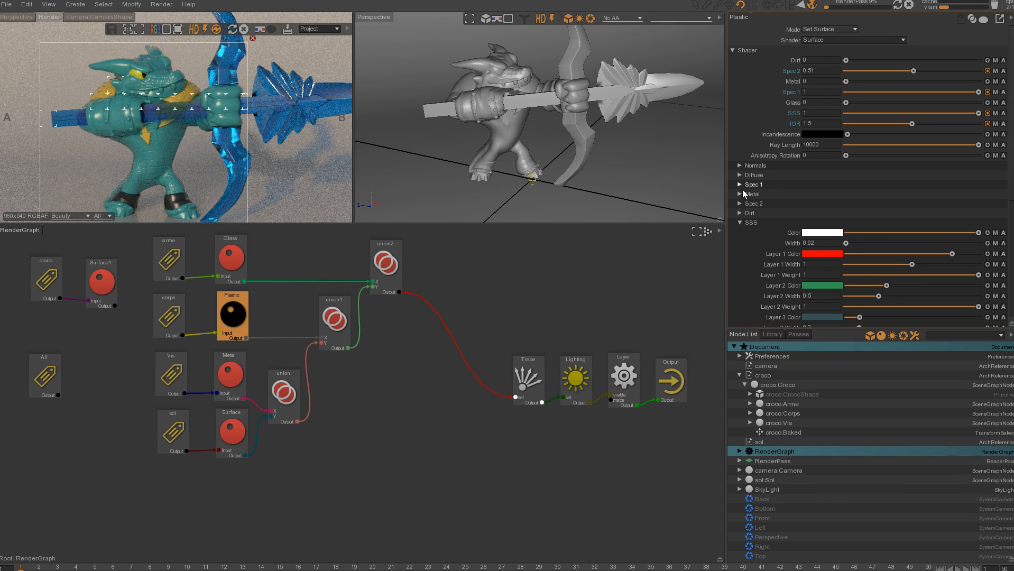
Reuse the Diffuse color texture CROCODILE_V1_30_04_2015_COLOR_001.jpg as the Texture shader file for the Plastic material's SSS Color
click(739, 175)
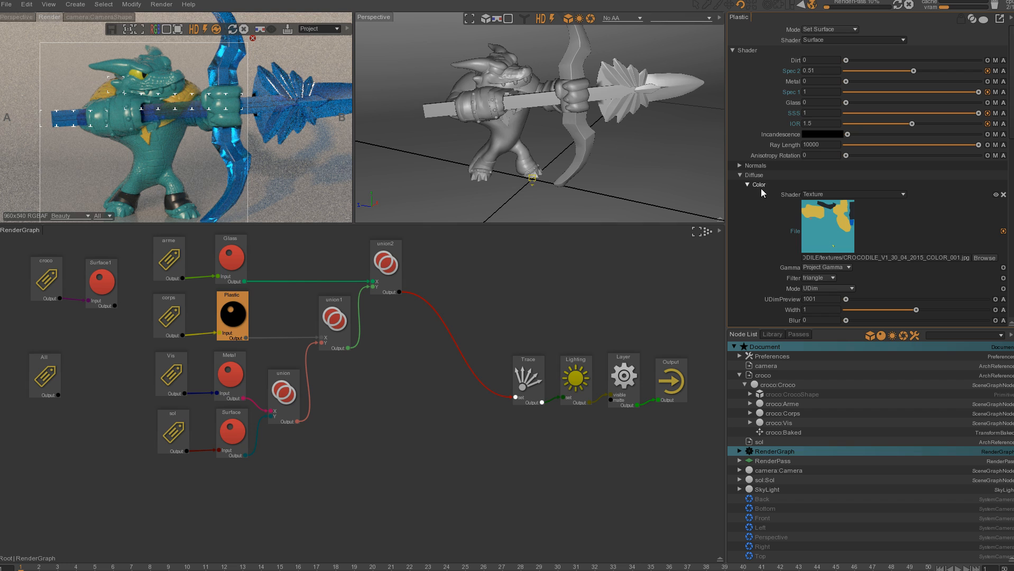
click(887, 252)
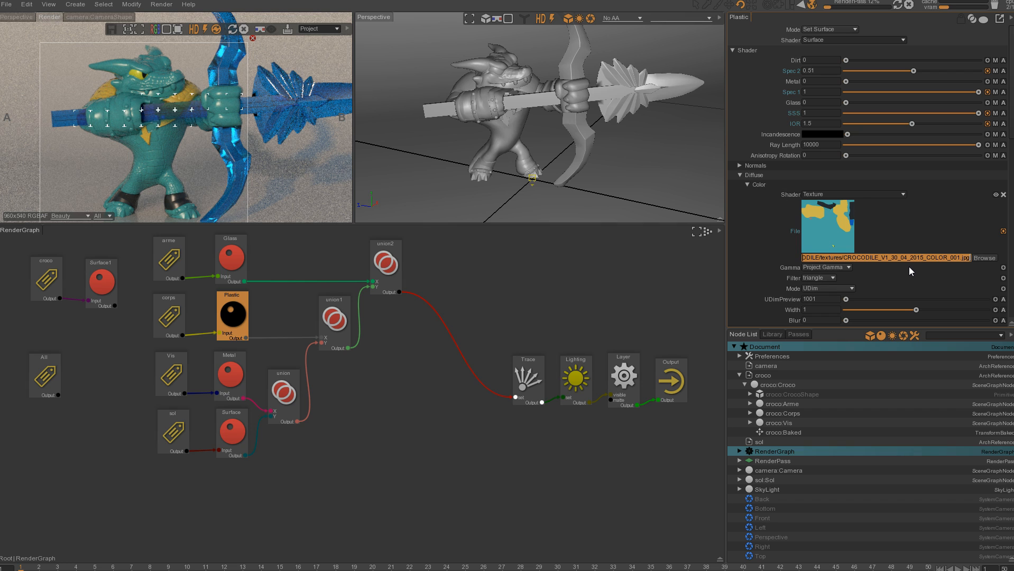
click(741, 175)
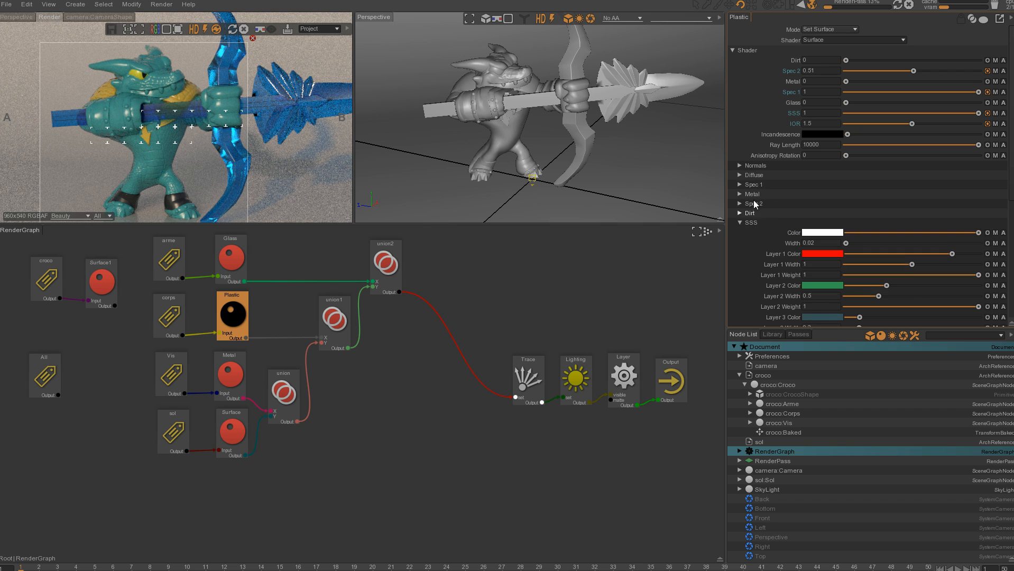
click(995, 233)
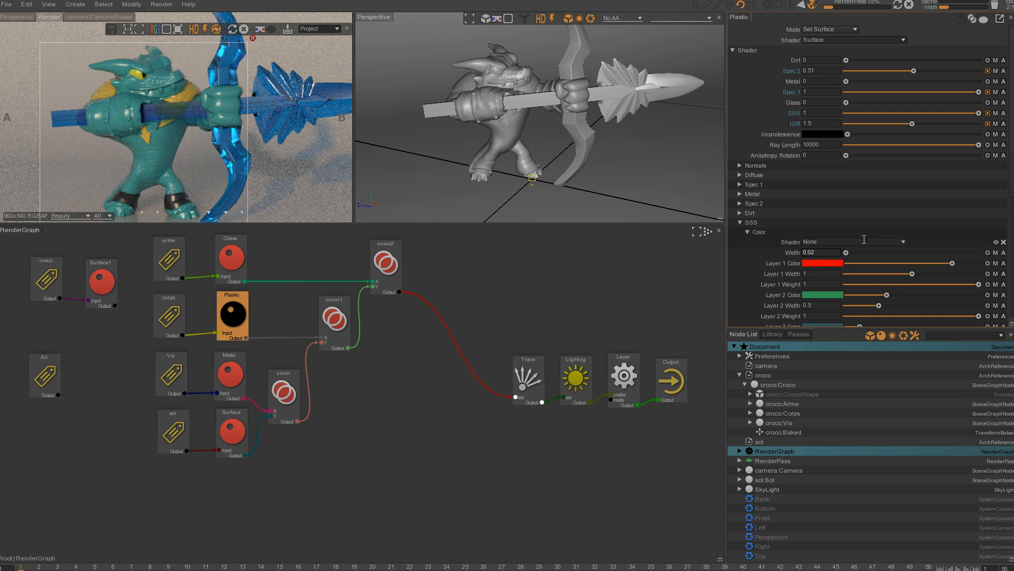
click(904, 243)
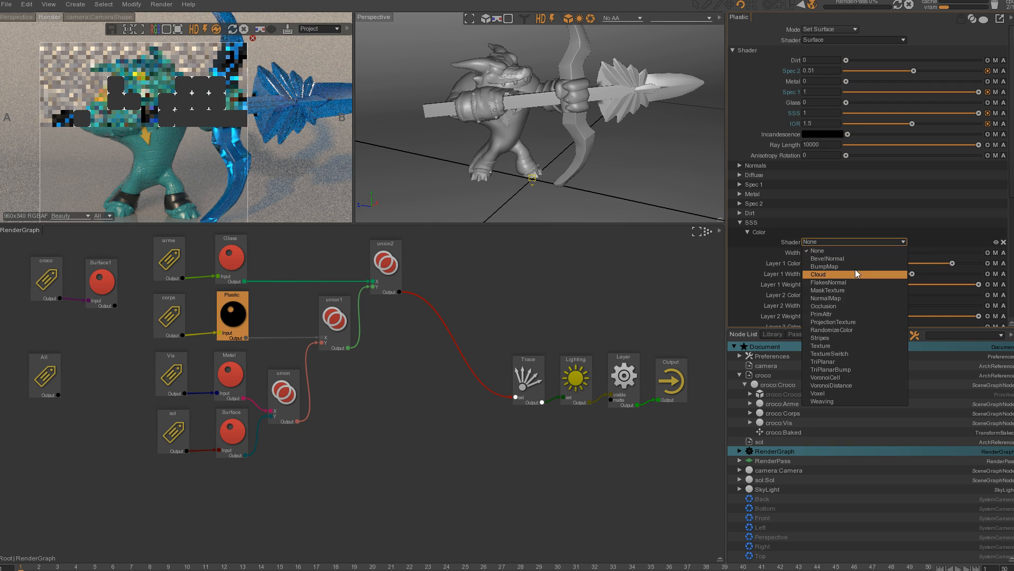
click(825, 346)
click(860, 305)
key(ctrl+v)
key(Return)
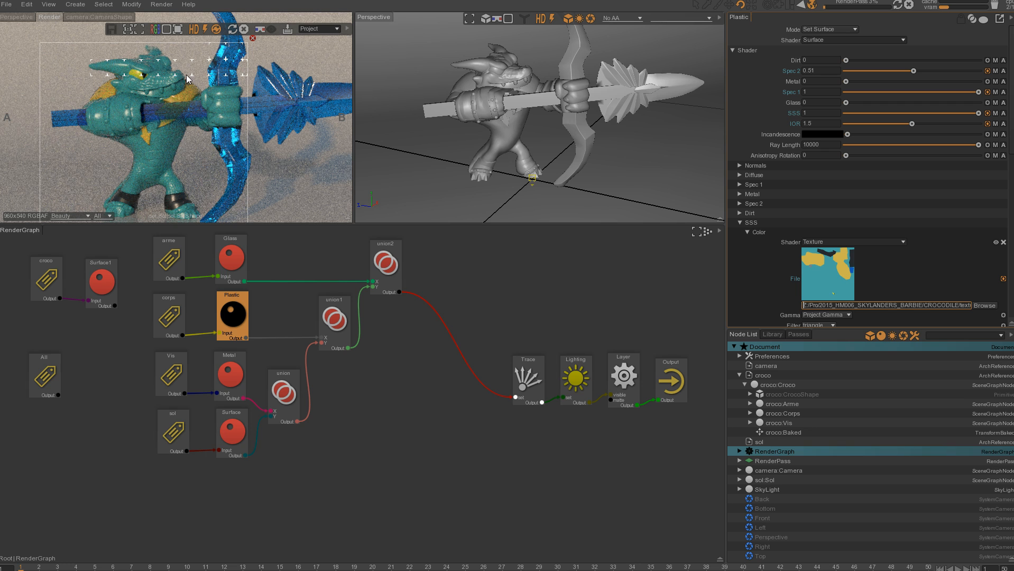
Collapse the SSS Color texture settings and review the subsurface layer parameters of the Plastic material
click(739, 223)
click(740, 223)
click(739, 222)
click(740, 222)
click(745, 232)
click(817, 259)
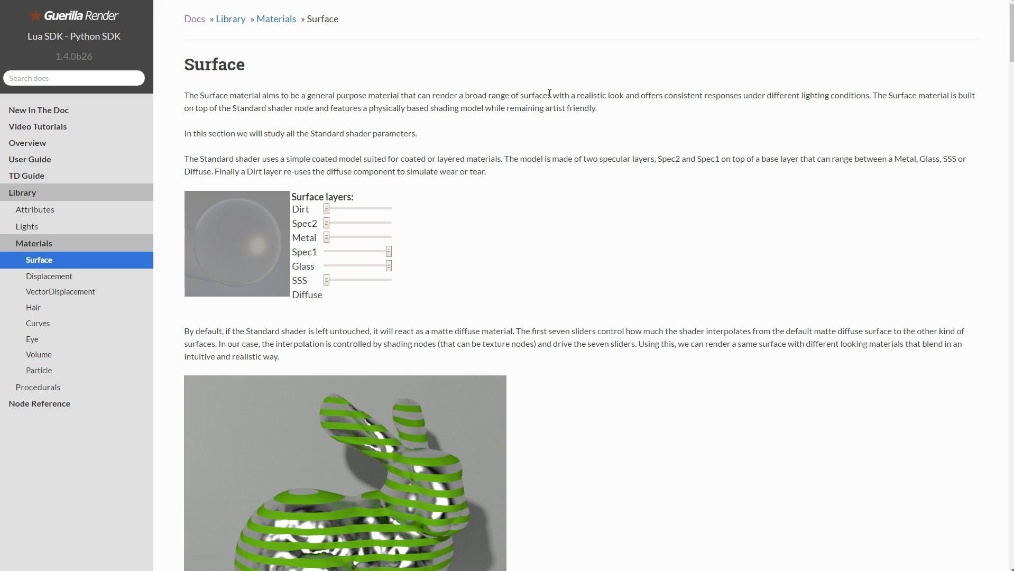
Read the SSS width and layer color, width and weight explanations in the Guerilla Render online Surface documentation
middle_click(601, 261)
middle_drag(602, 261, 600, 260)
middle_drag(879, 185, 882, 271)
mouse_move(853, 196)
middle_down()
mouse_move(876, 149)
mouse_move(867, 238)
mouse_move(898, 255)
middle_up()
middle_click(908, 171)
middle_drag(908, 171, 889, 184)
scroll(904, 236, up, 1)
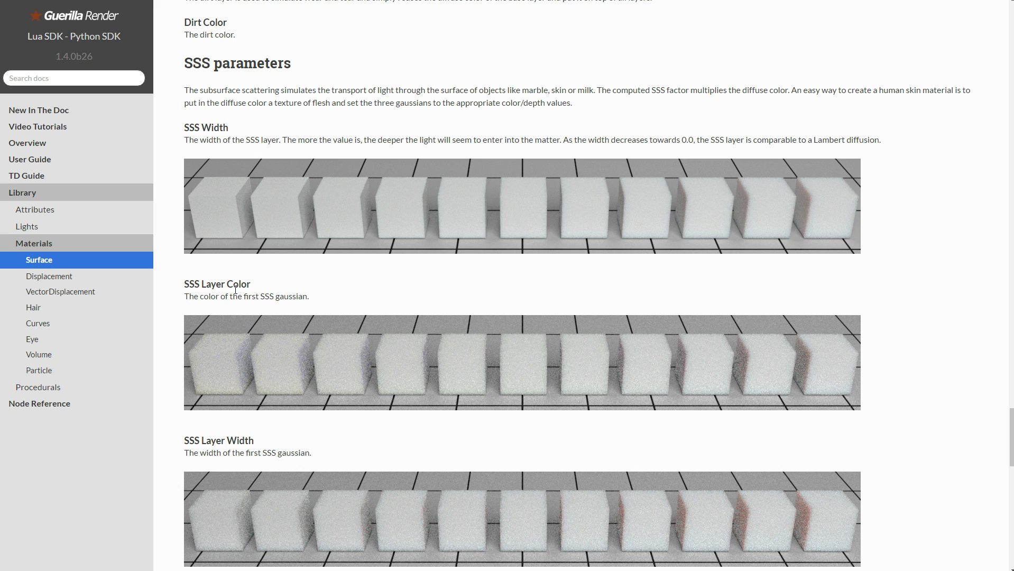
scroll(895, 283, down, 7)
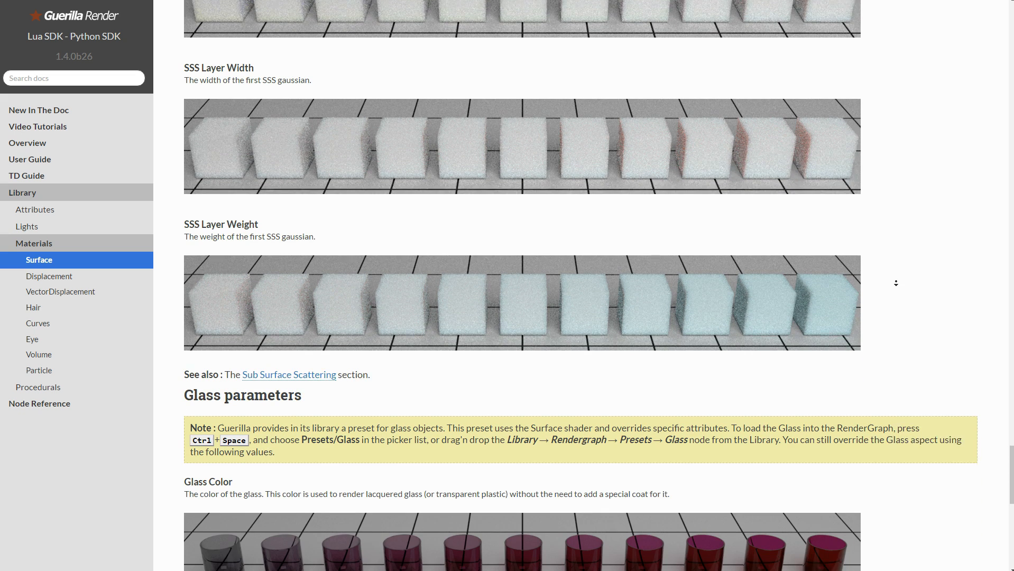
middle_drag(895, 283, 894, 282)
middle_drag(931, 346, 929, 302)
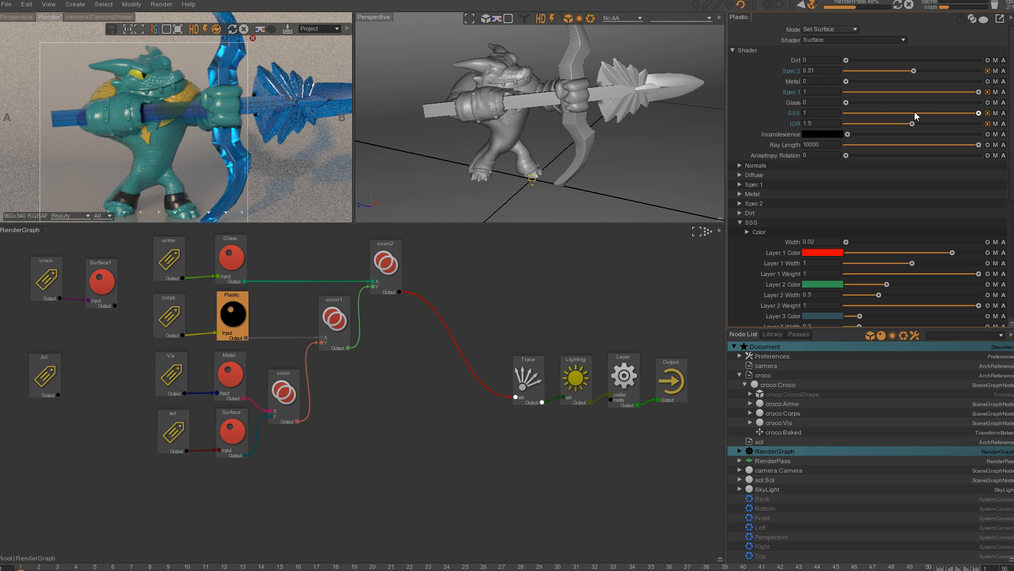
Set the Plastic material's SSS to 0.12 in Guerilla after comparing 0.24, 1 and 0
click(879, 113)
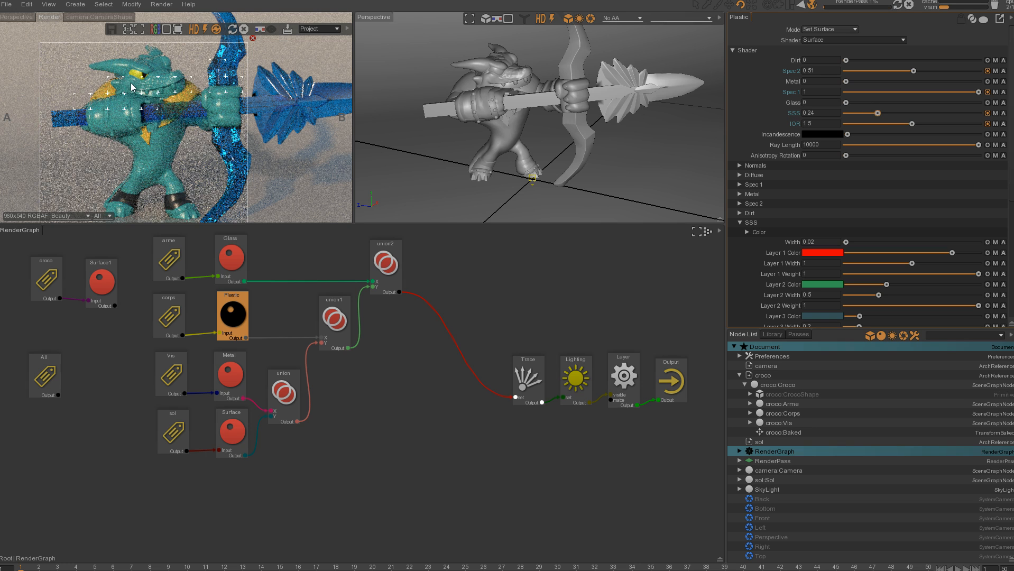
drag(957, 113, 1003, 116)
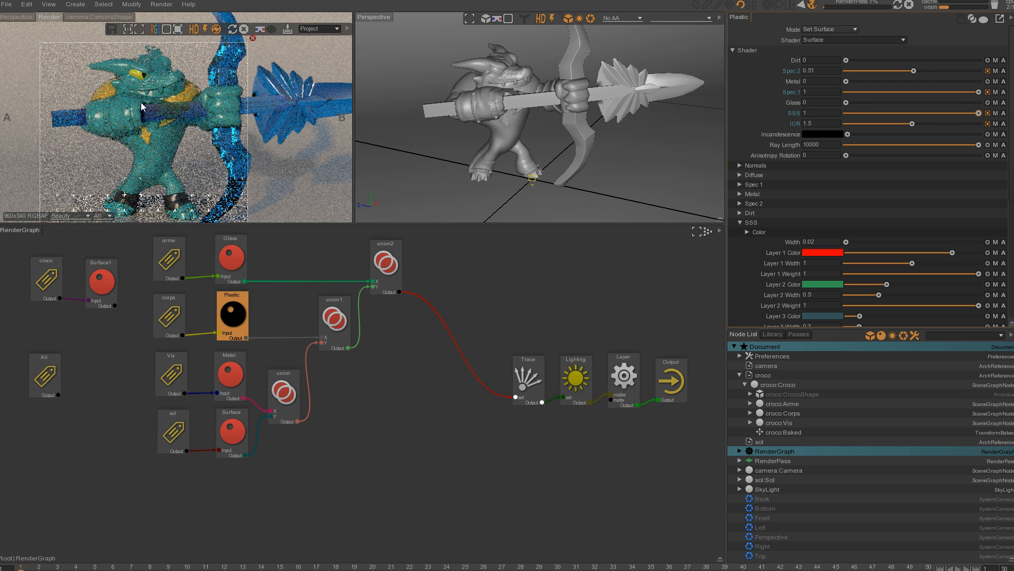
drag(853, 114, 817, 117)
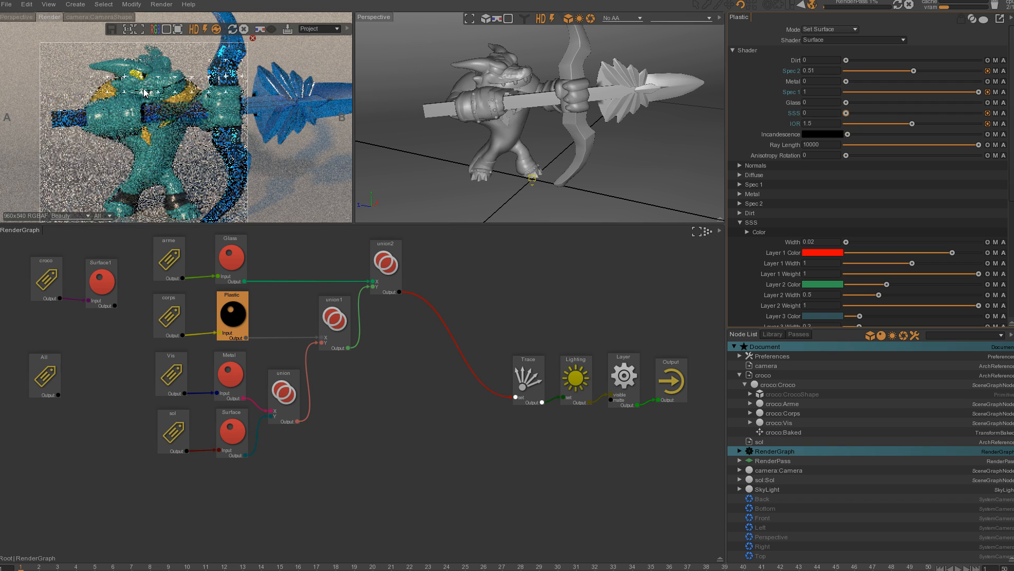
click(861, 113)
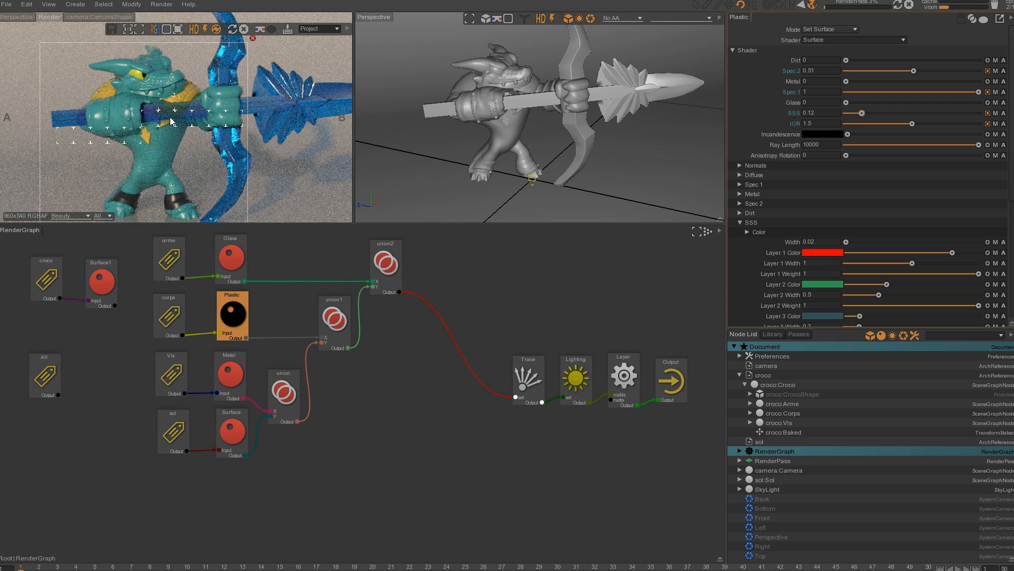
Darken the Diffuse color of the Surface material assigned to the sol tag to a mid grey
click(235, 433)
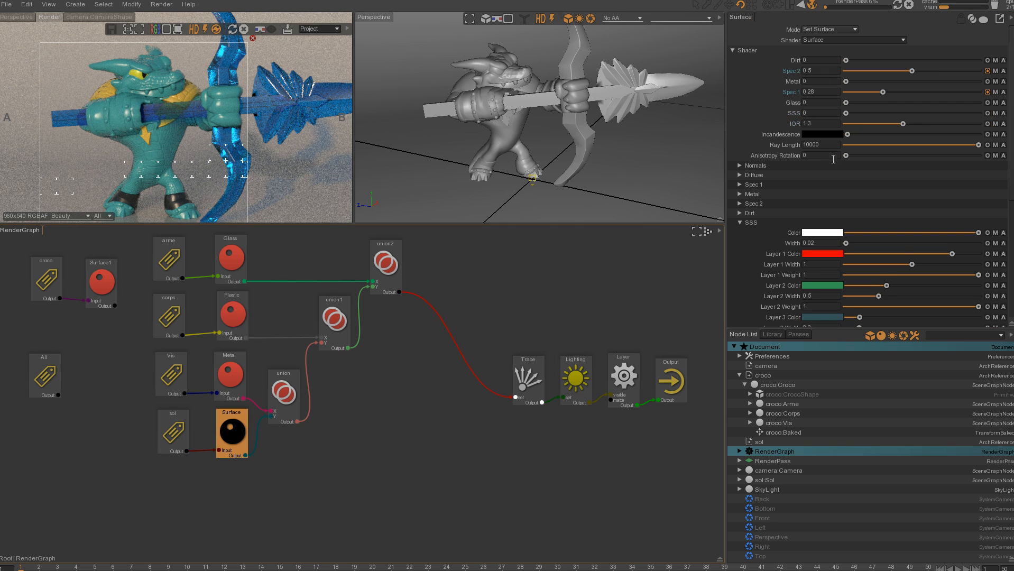
click(739, 174)
drag(907, 187, 886, 190)
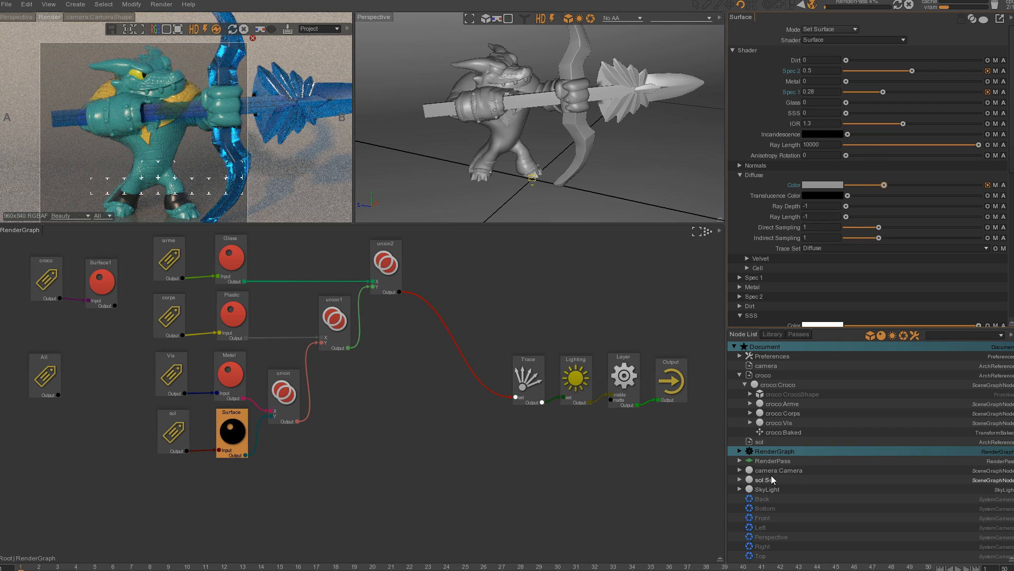
Set the SkyLight's Intensity to 0.7
click(767, 489)
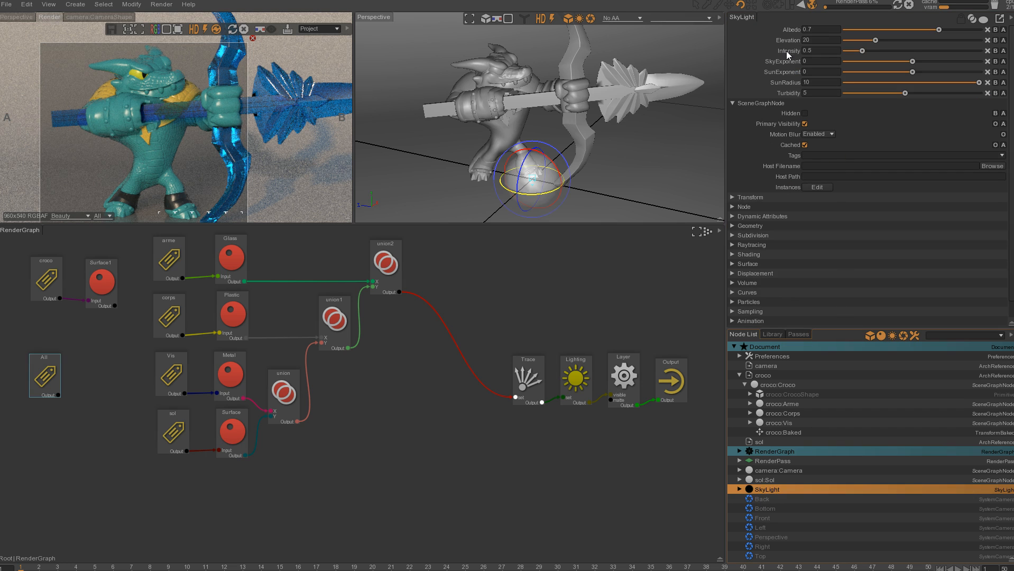
click(818, 51)
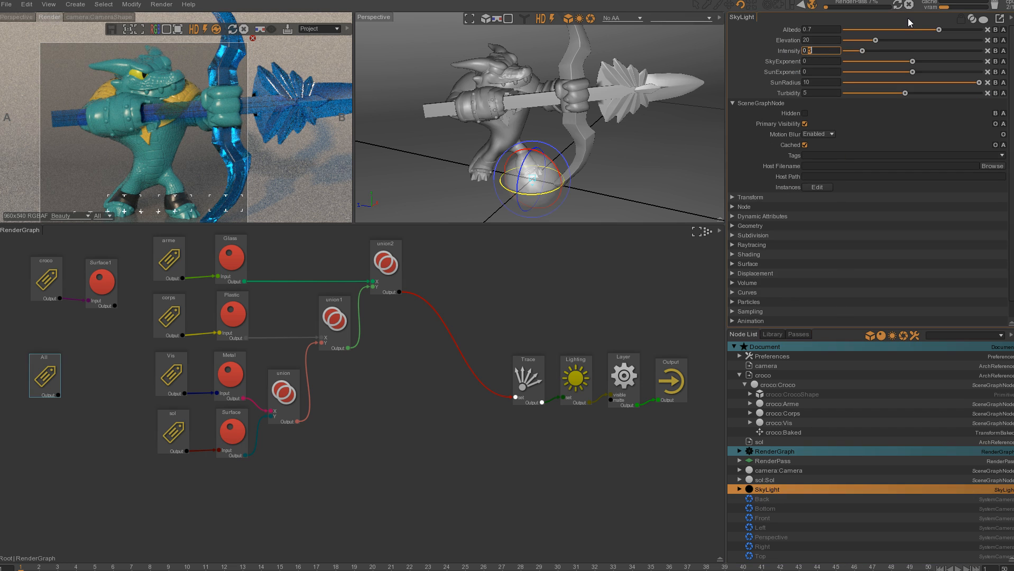
text(0.7)
key(Return)
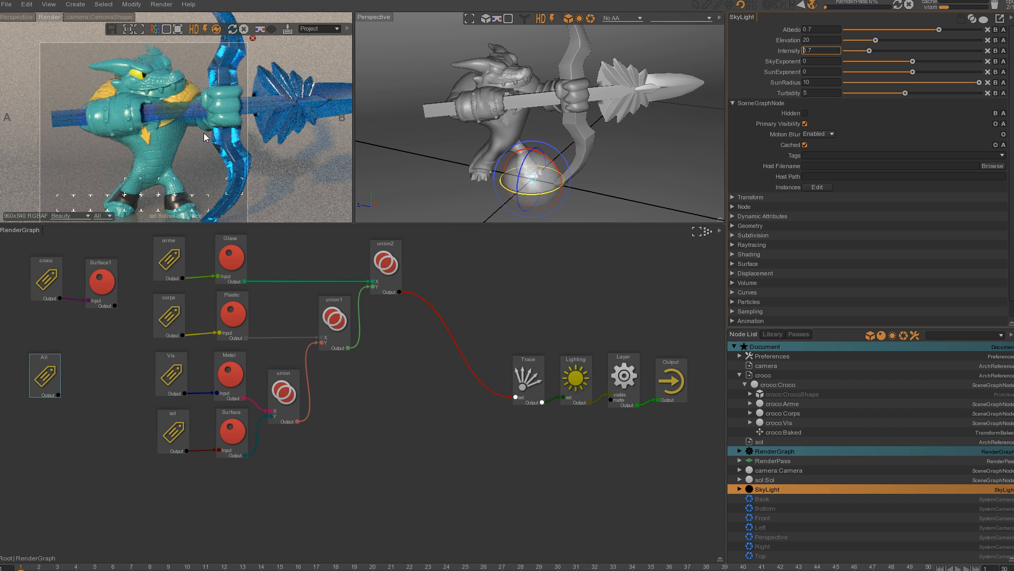
Stop the interactive render and add a SquareLight from the library's lights to the scene
mouse_move(588, 136)
alt+mouse_down()
mouse_move(582, 159)
mouse_move(589, 150)
alt+mouse_up()
alt+right_drag(610, 147, 450, 152)
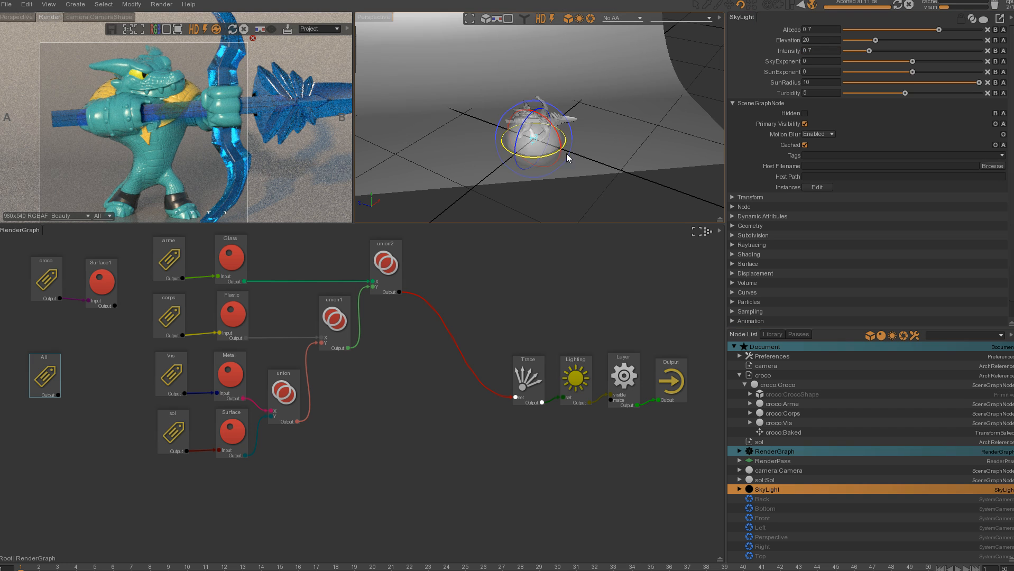
click(216, 29)
click(242, 29)
alt+drag(552, 167, 537, 169)
click(771, 334)
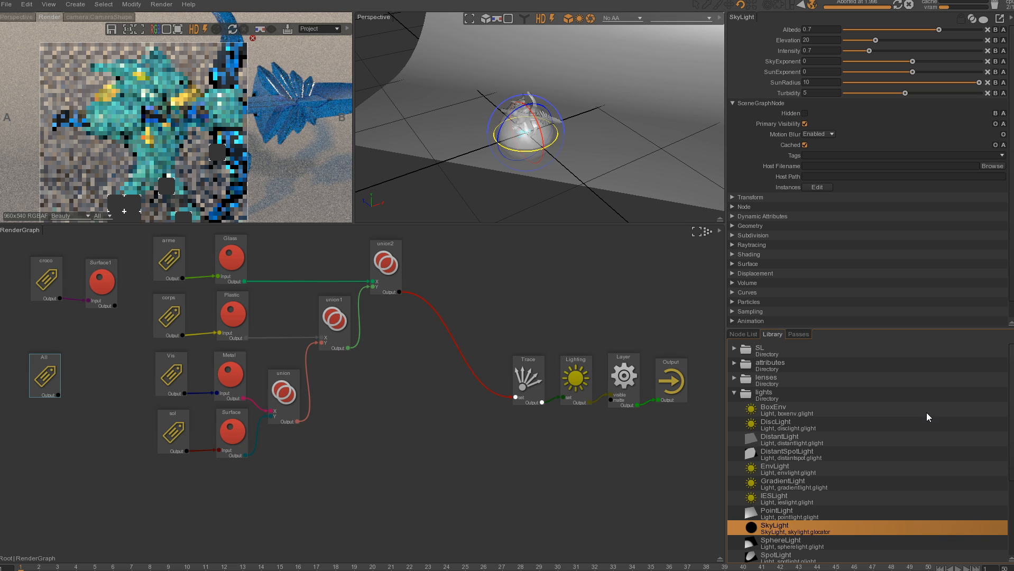
scroll(926, 413, down, 2)
click(772, 501)
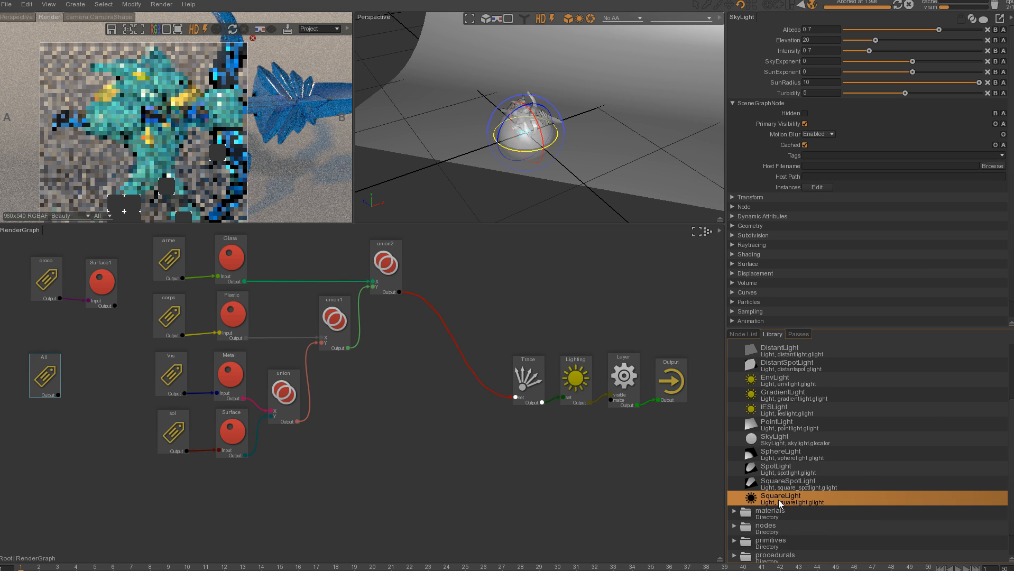
alt+drag(518, 93, 547, 92)
Raise the SquareLight above the crocodile and enlarge it to about 2.32 by 4.08
key(w)
scroll(546, 91, up, 3)
alt+middle_drag(547, 92, 518, 130)
alt+right_drag(518, 126, 602, 116)
alt+drag(603, 116, 517, 115)
alt+right_drag(517, 114, 588, 117)
alt+middle_drag(525, 94, 555, 133)
drag(493, 82, 516, 67)
drag(498, 82, 502, 109)
drag(502, 72, 527, 109)
alt+right_drag(584, 136, 475, 140)
alt+drag(475, 140, 573, 107)
alt+middle_drag(572, 106, 522, 99)
alt+drag(501, 94, 514, 116)
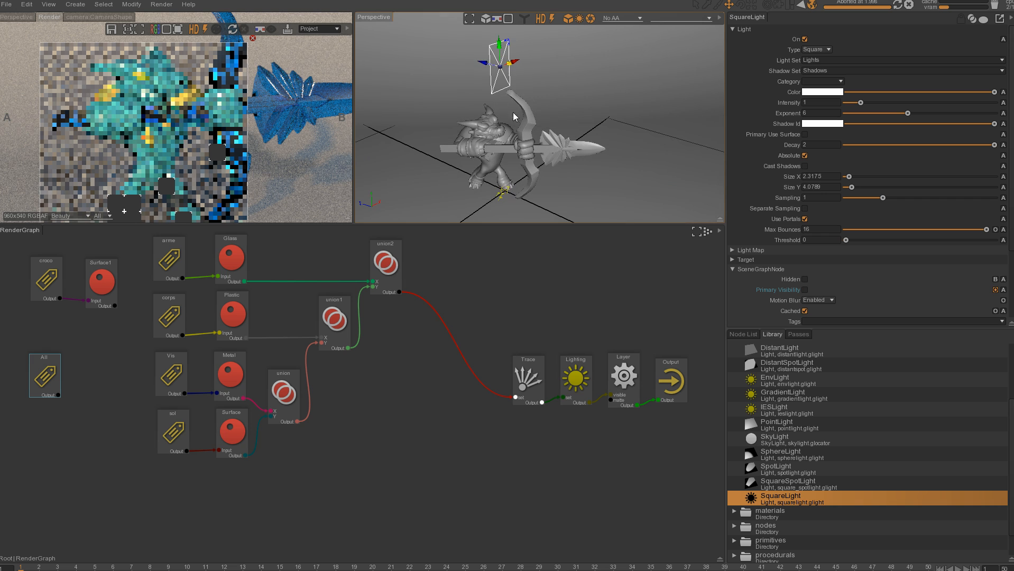
Move the SquareLight outward to the arrowhead side of the crocodile and adjust its orientation
alt+drag(505, 80, 600, 58)
alt+middle_drag(591, 85, 558, 115)
drag(542, 58, 594, 102)
key(e)
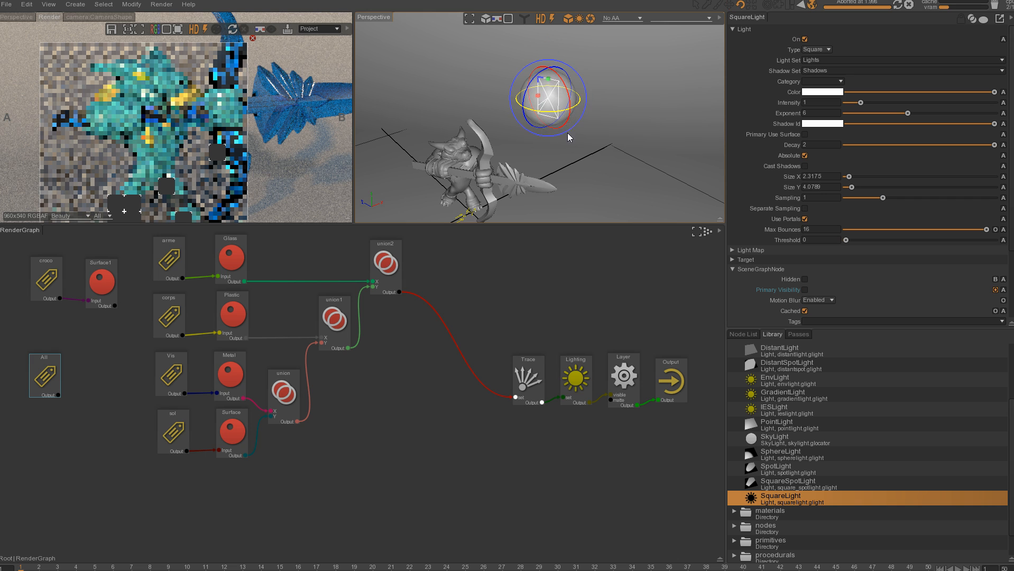
alt+drag(567, 133, 612, 137)
Push the SquareLight farther from the crocodile and enlarge it to about 4.93 by 8.68
key(w)
alt+drag(545, 89, 511, 122)
drag(578, 92, 623, 81)
alt+drag(569, 105, 551, 35)
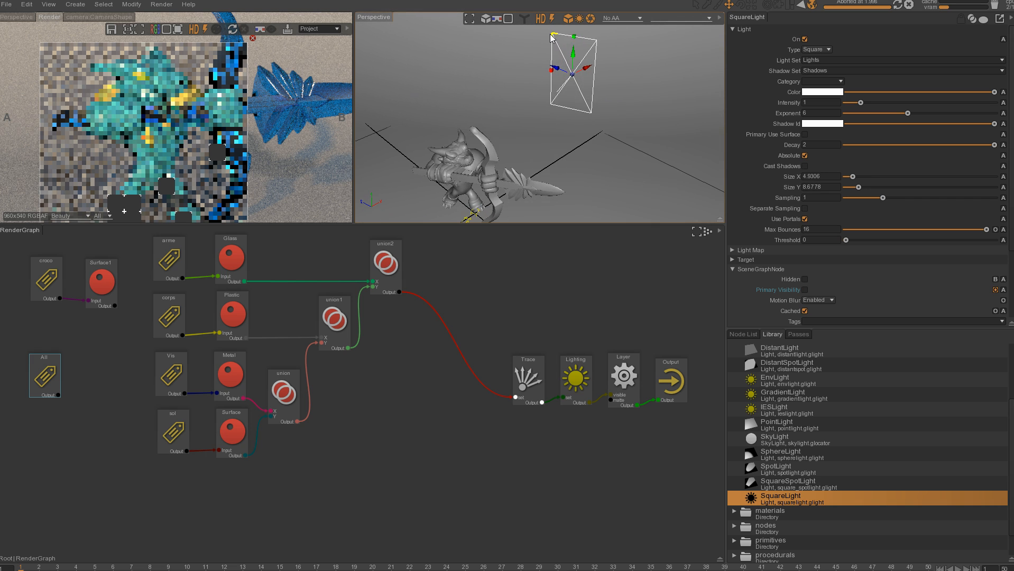
alt+drag(560, 125, 590, 103)
alt+middle_drag(590, 102, 585, 100)
alt+right_drag(296, 106, 241, 116)
mouse_move(241, 116)
alt+middle_down()
mouse_move(253, 128)
mouse_move(233, 126)
alt+middle_up()
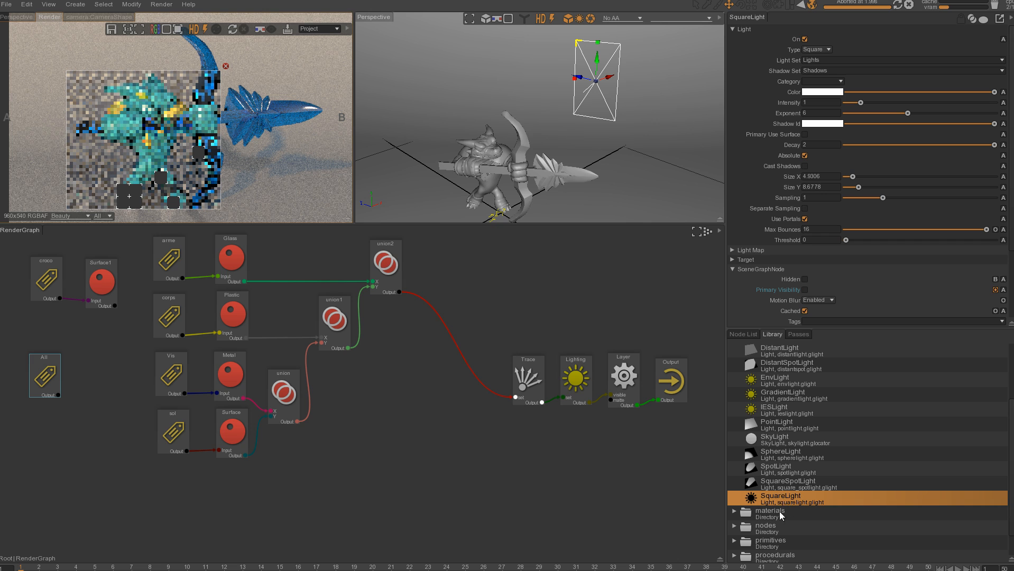
Hide the SkyLight and restart the region render to see the SquareLight's contribution alone
click(747, 334)
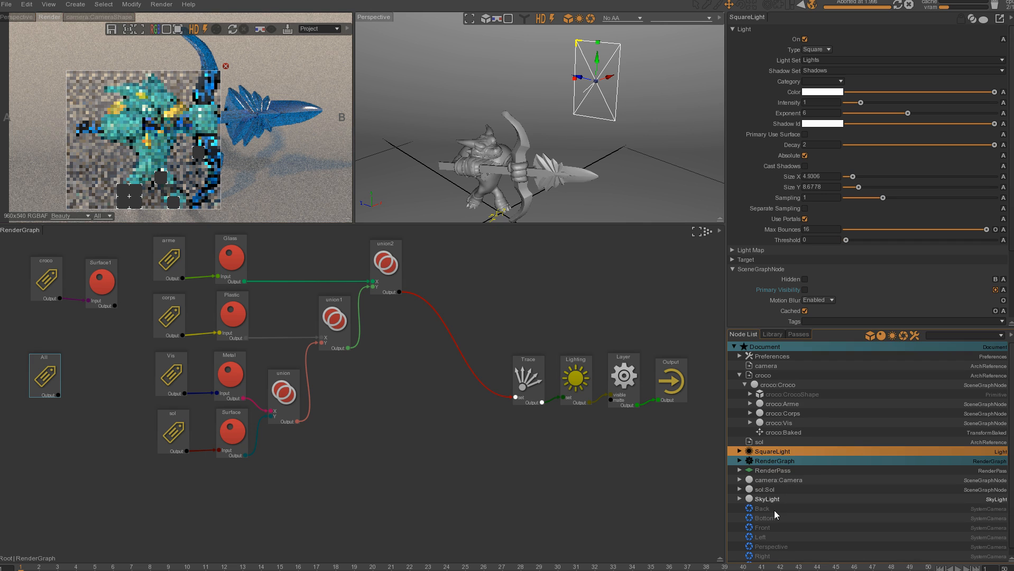
click(783, 497)
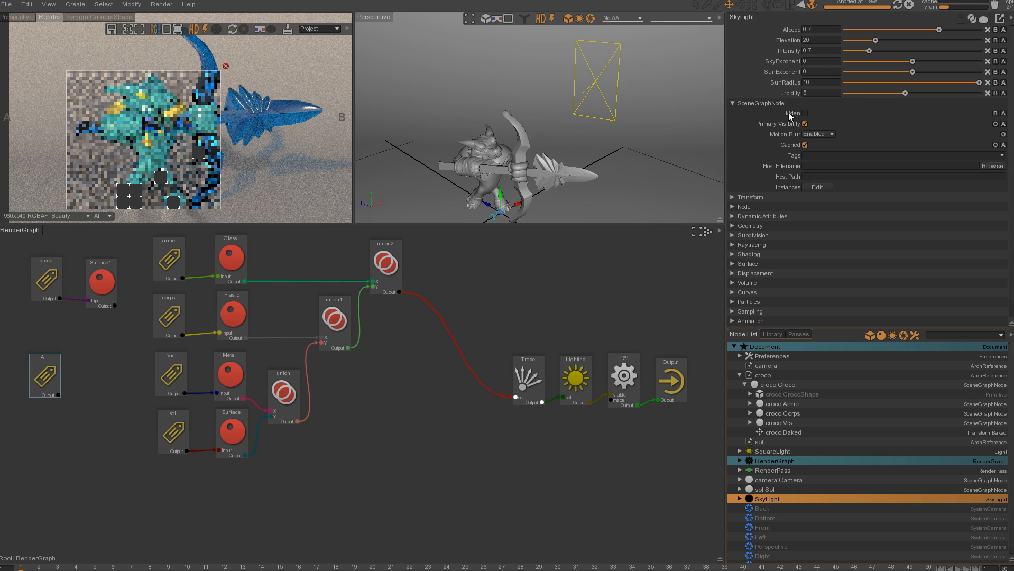
click(804, 114)
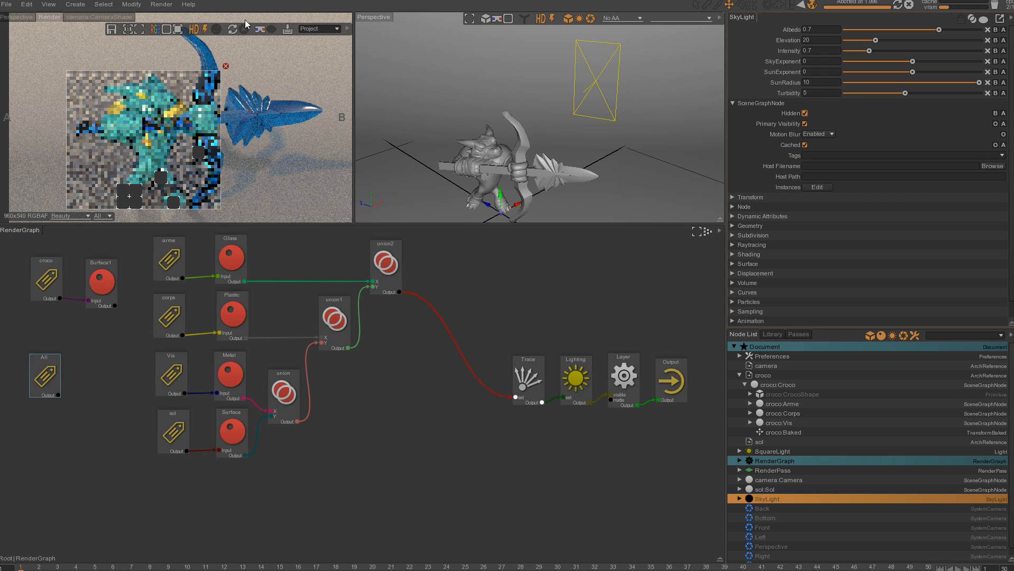
click(232, 27)
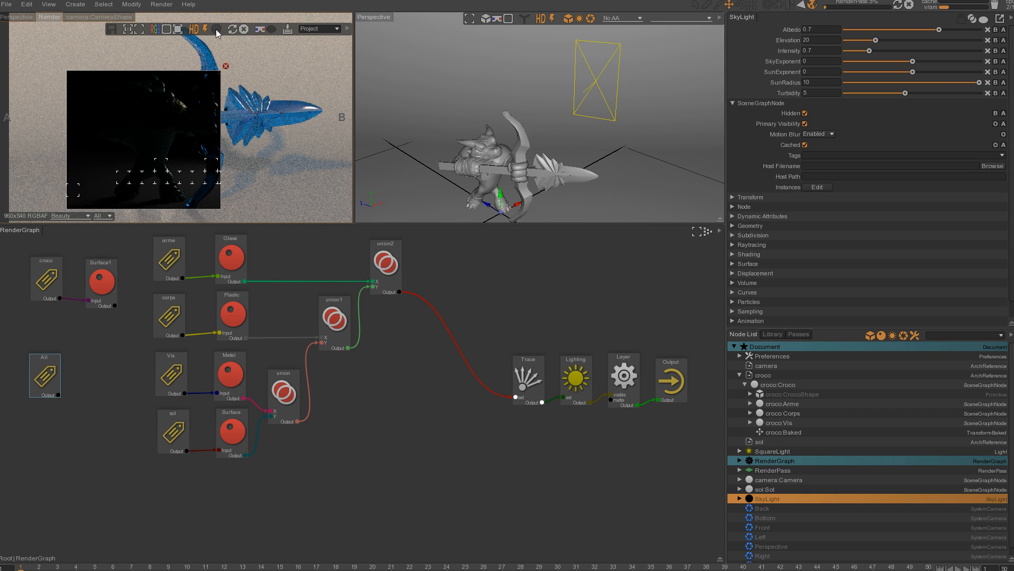
Reduce the SquareLight's height to about 6.59 and raise it higher above the ground
scroll(210, 135, down, 3)
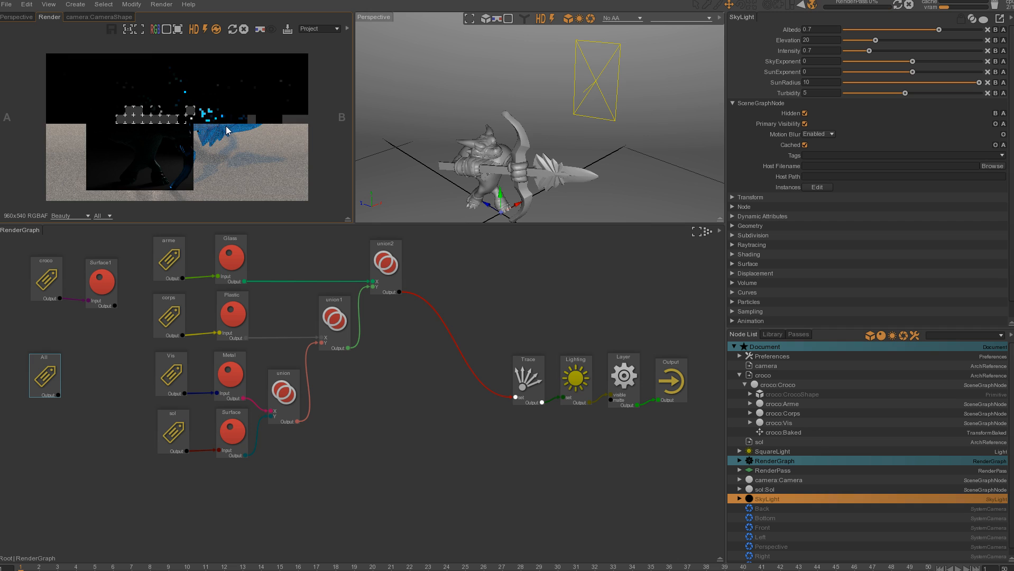
click(598, 87)
alt+drag(632, 136, 578, 112)
drag(631, 60, 632, 73)
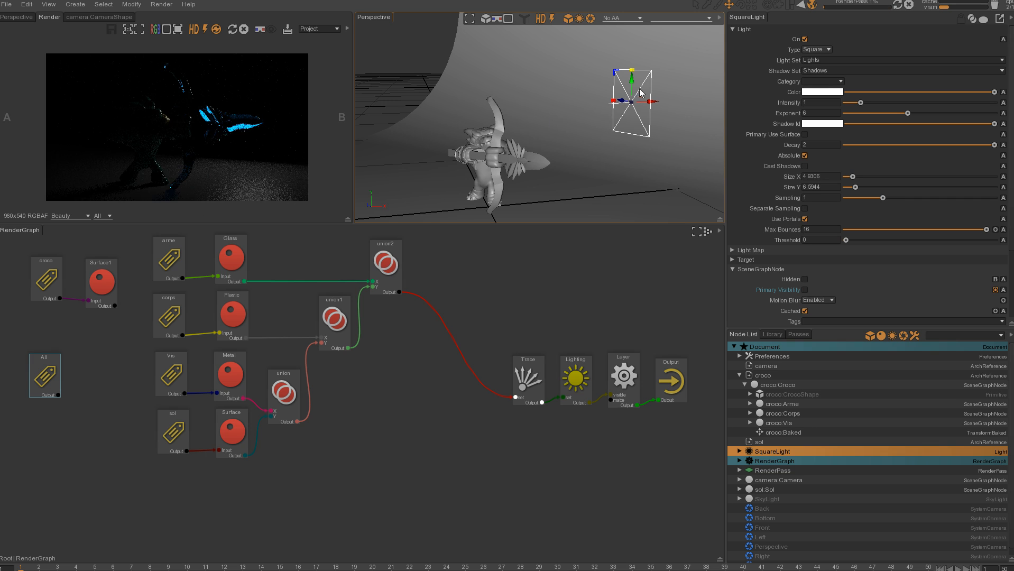
drag(632, 85, 632, 70)
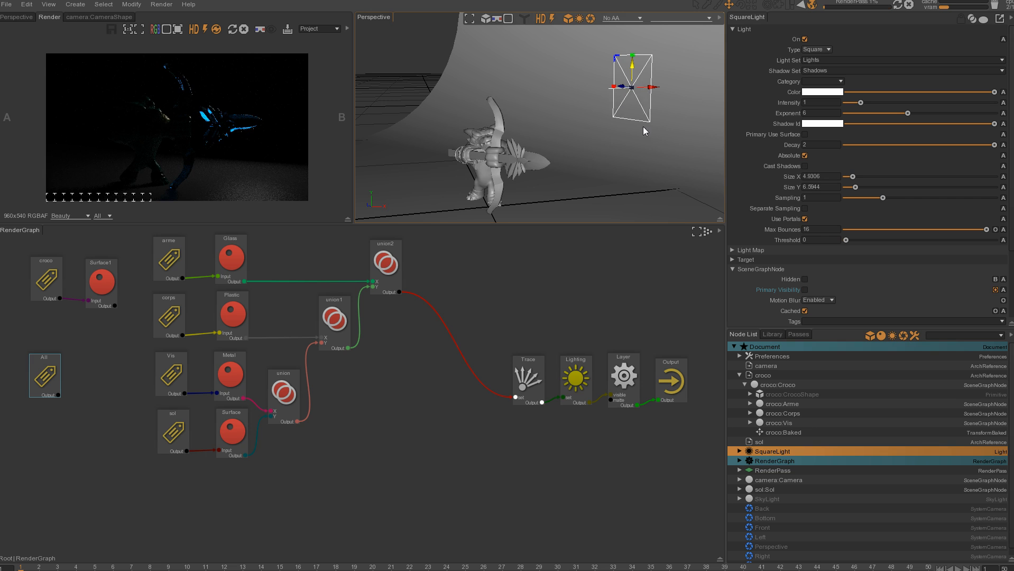
Move the SquareLight farther out on the arrowhead side and adjust its depth relative to the crocodile
alt+drag(644, 127, 641, 164)
drag(655, 70, 689, 75)
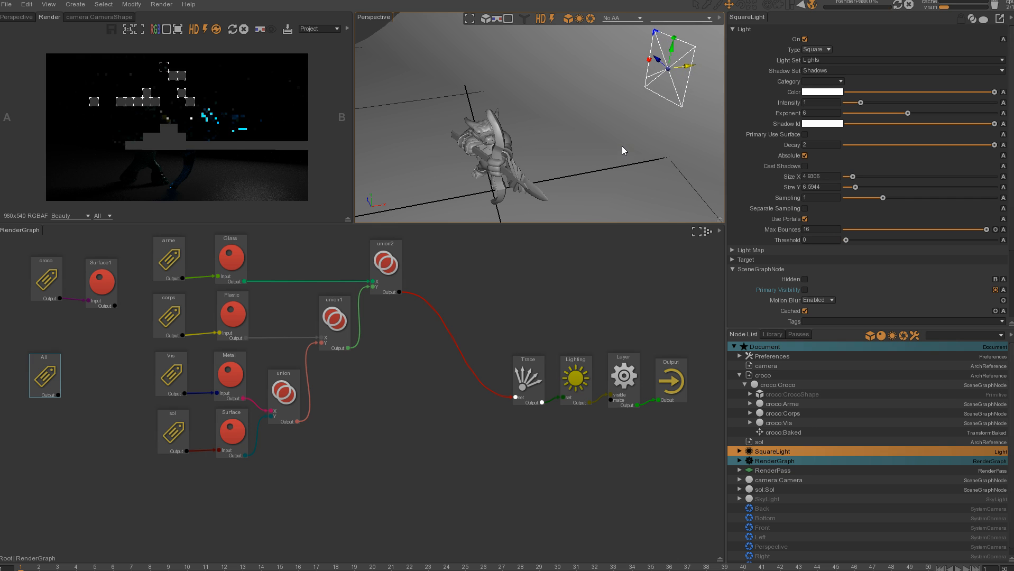
alt+drag(620, 147, 616, 107)
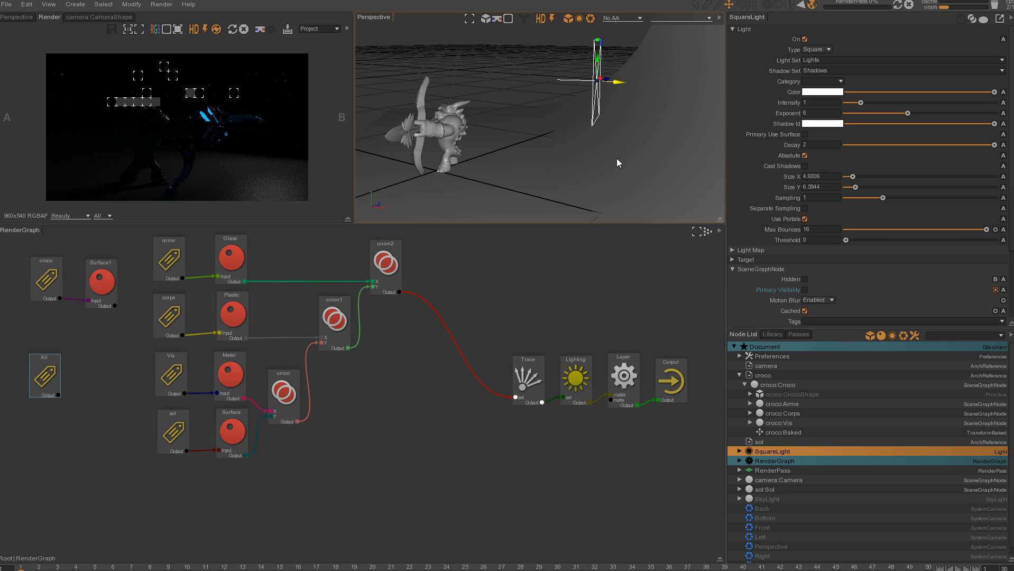
alt+drag(530, 138, 548, 104)
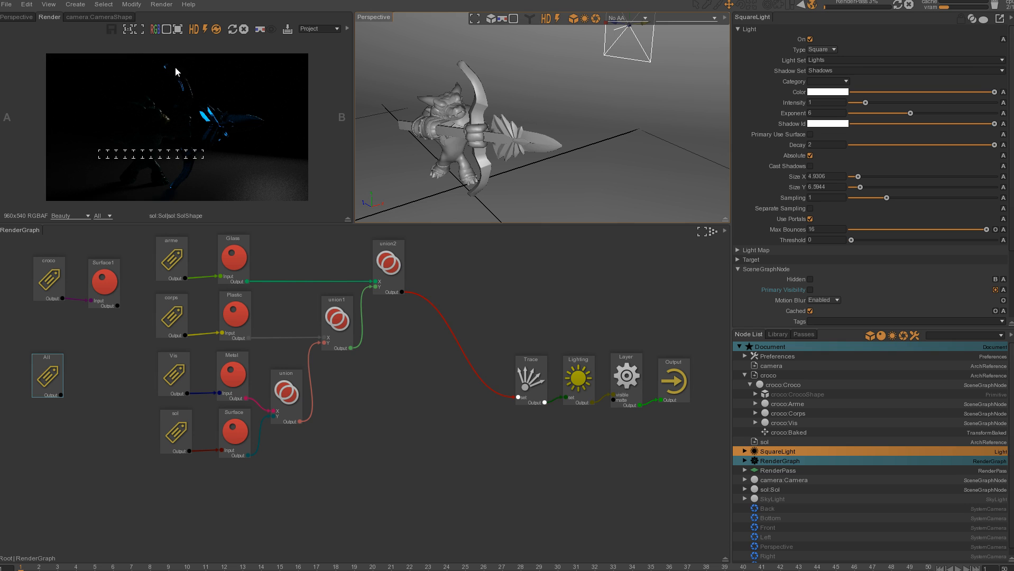
alt+drag(581, 109, 562, 102)
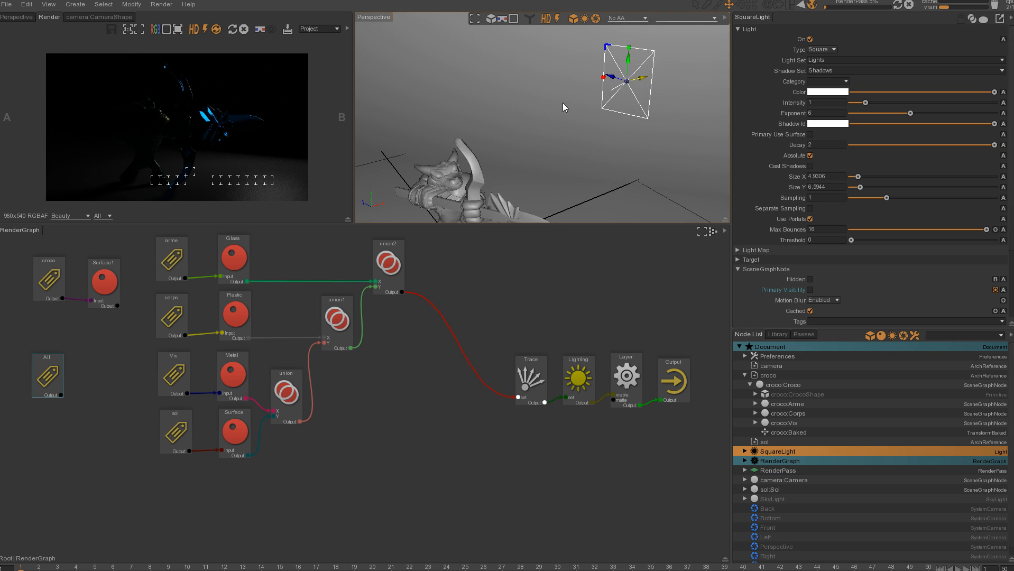
key(alt+Tab)
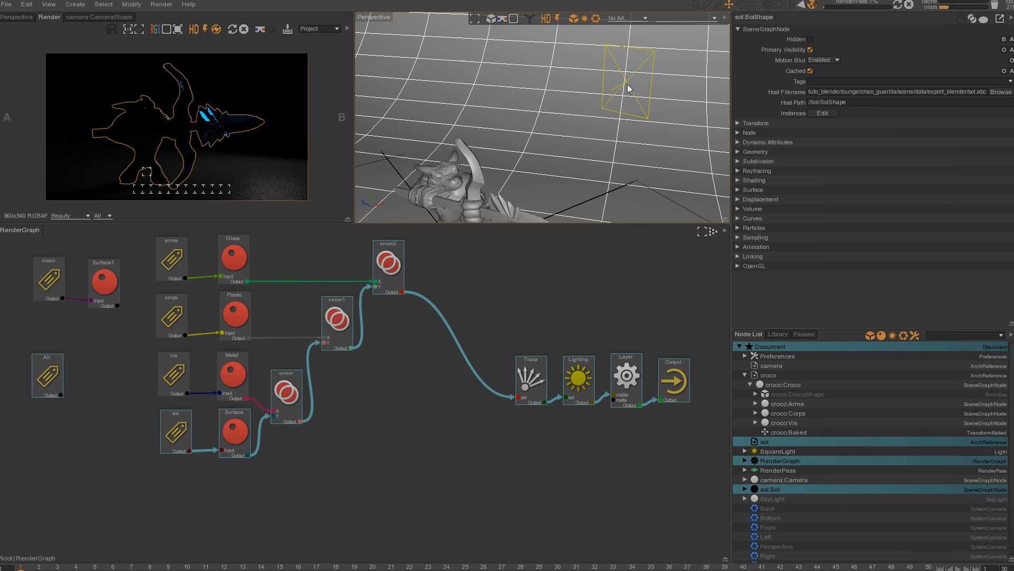
click(624, 89)
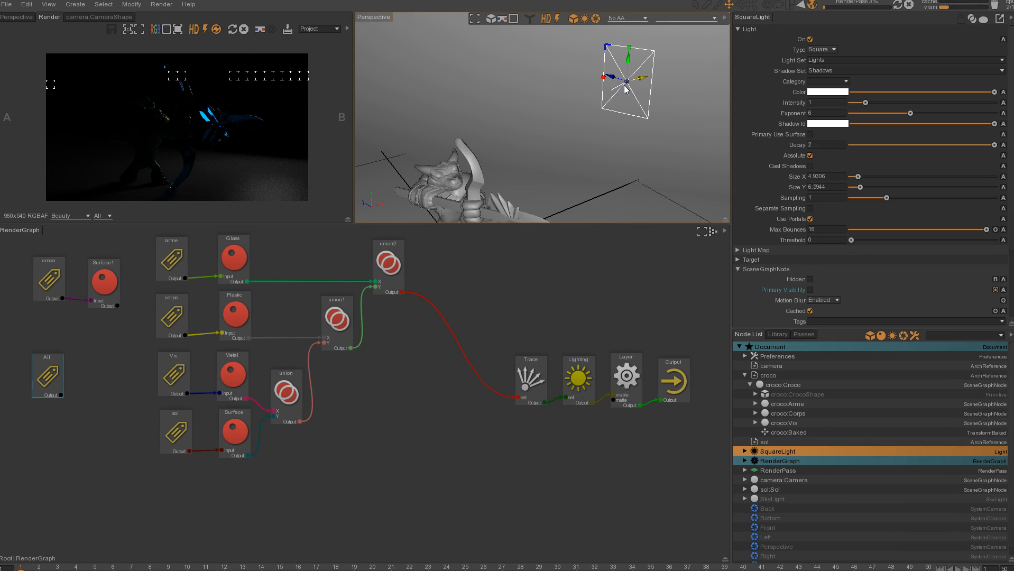
drag(610, 78, 632, 100)
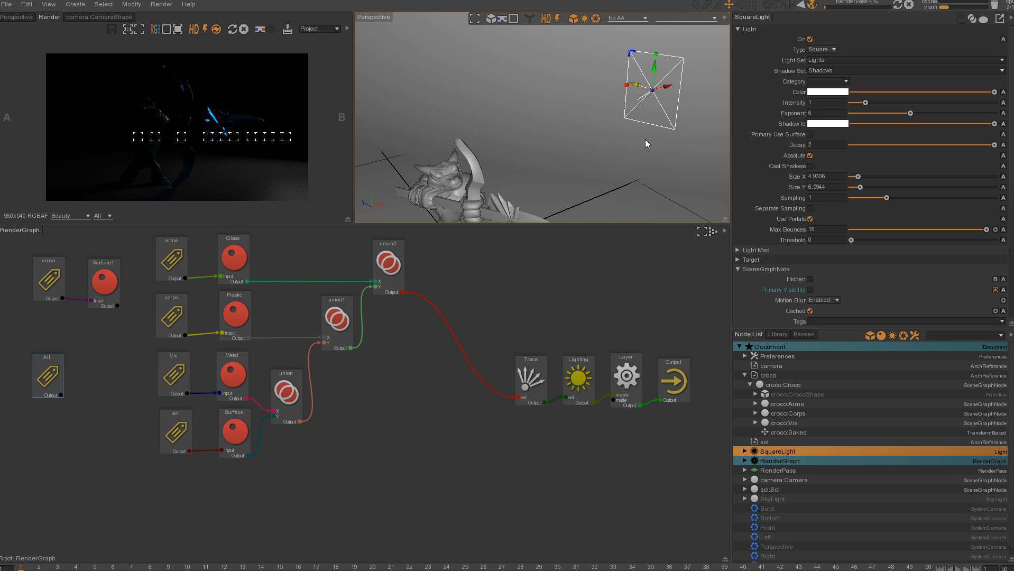
Duplicate the SquareLight, move the copy to the opposite side above the crocodile and adjust its orientation
alt+right_drag(632, 143, 579, 159)
alt+middle_drag(579, 158, 628, 139)
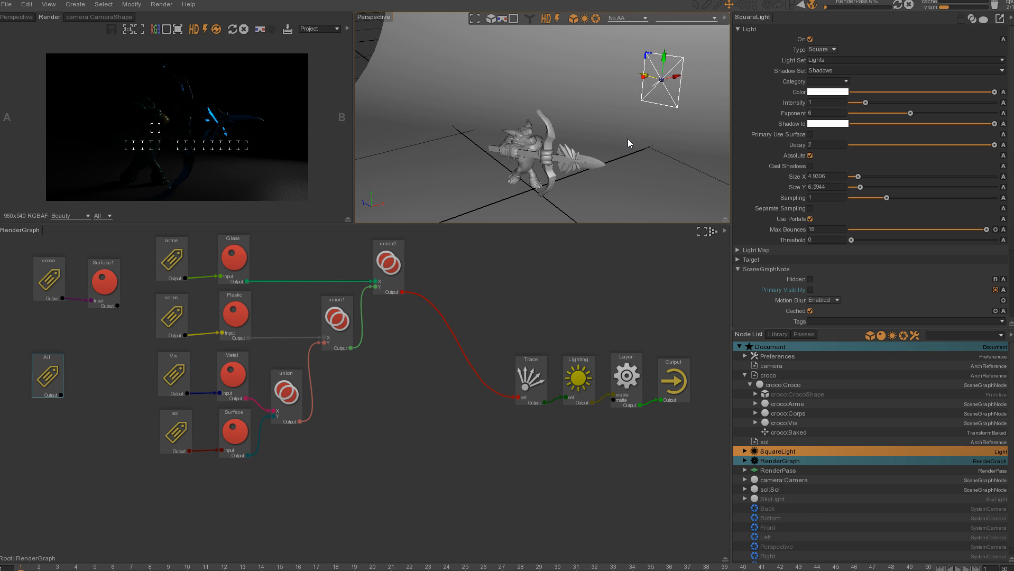
key(ctrl+d)
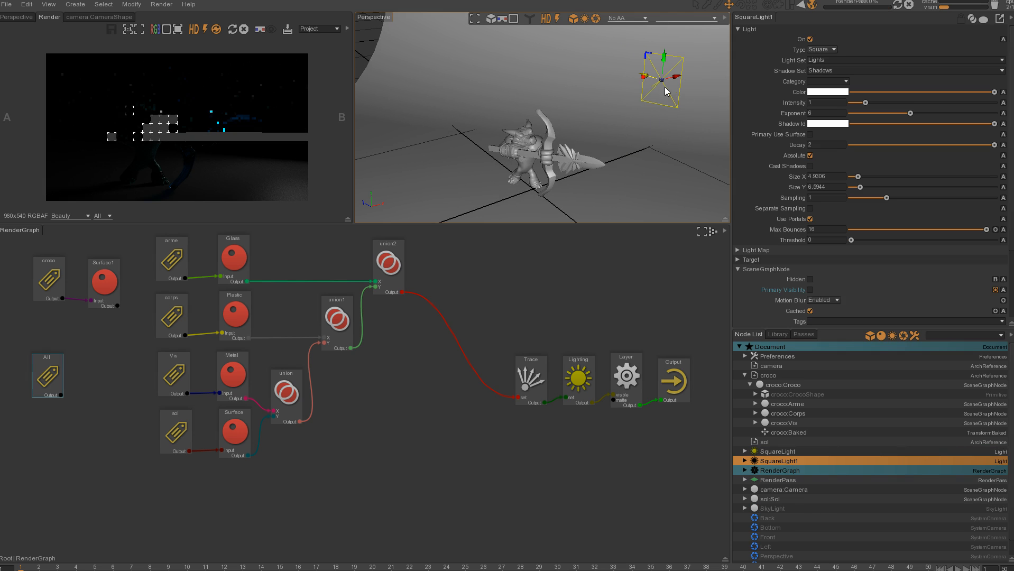
drag(665, 86, 462, 81)
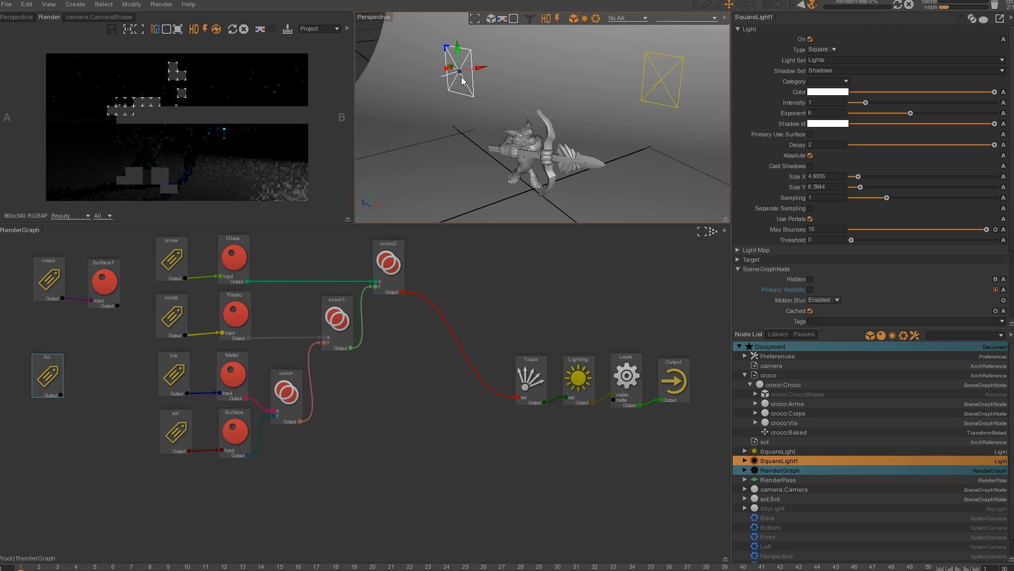
key(e)
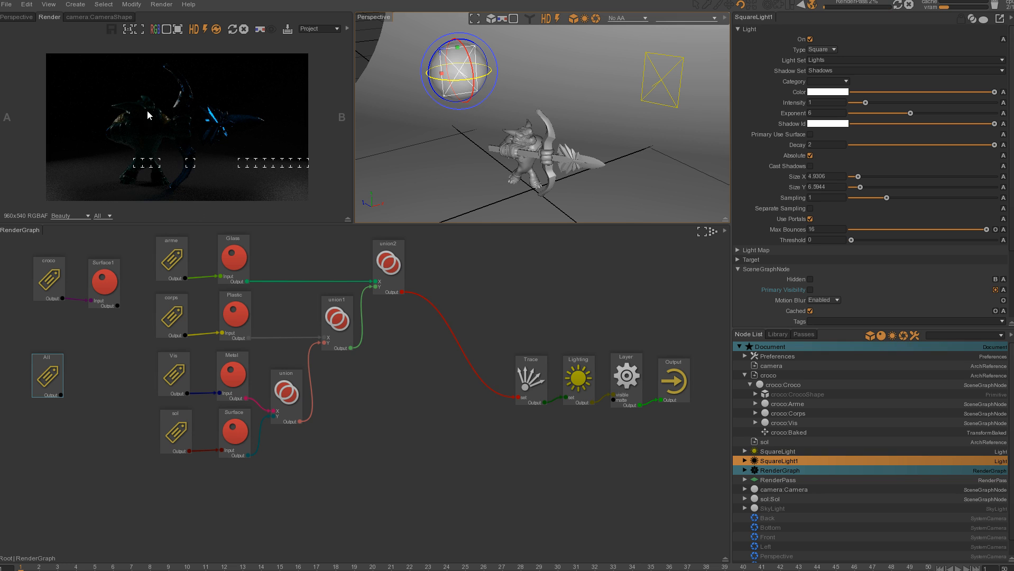
Set the color of SquareLight1 to a pale warm peach
click(831, 93)
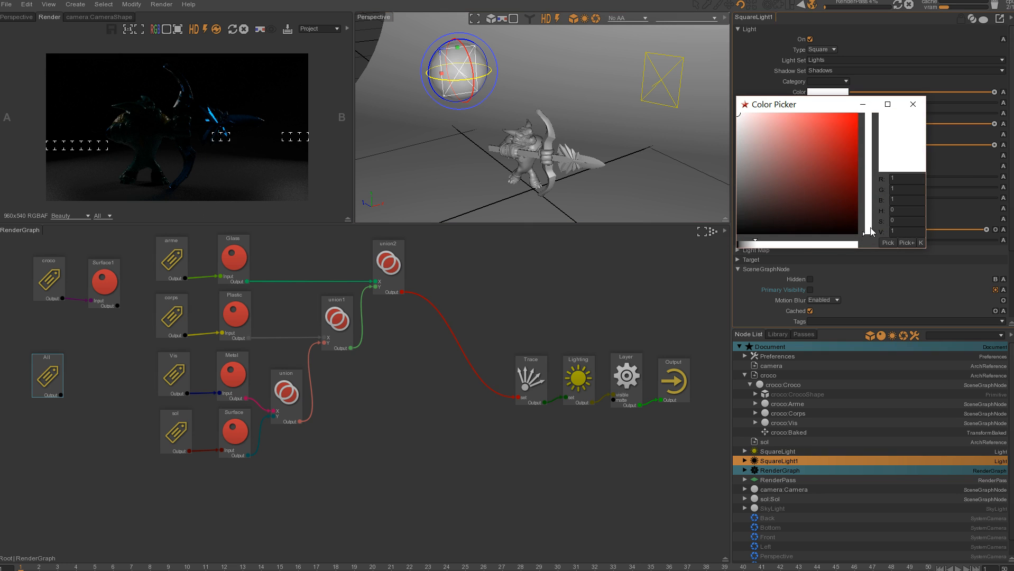
drag(871, 231, 871, 227)
click(756, 115)
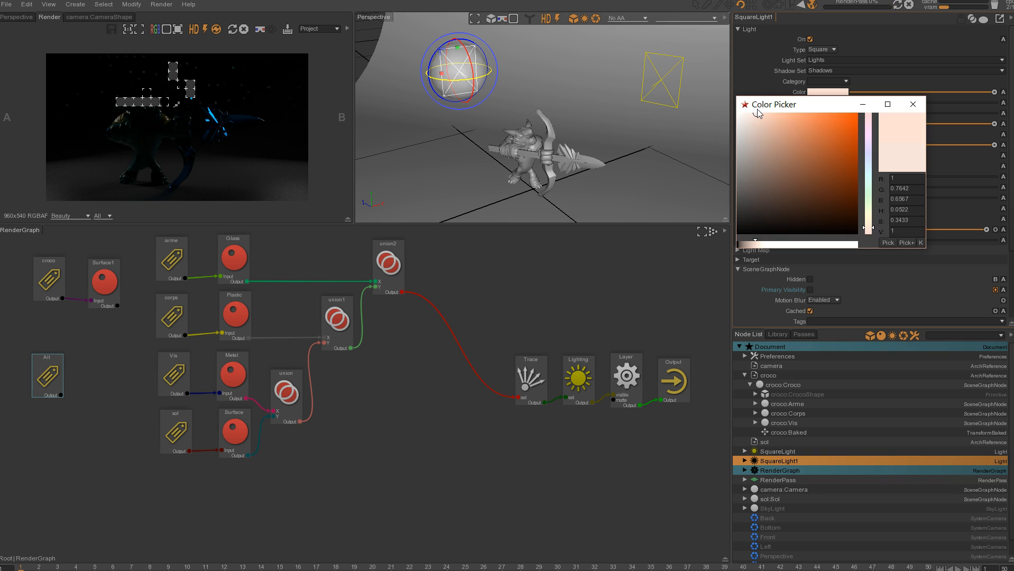
click(751, 112)
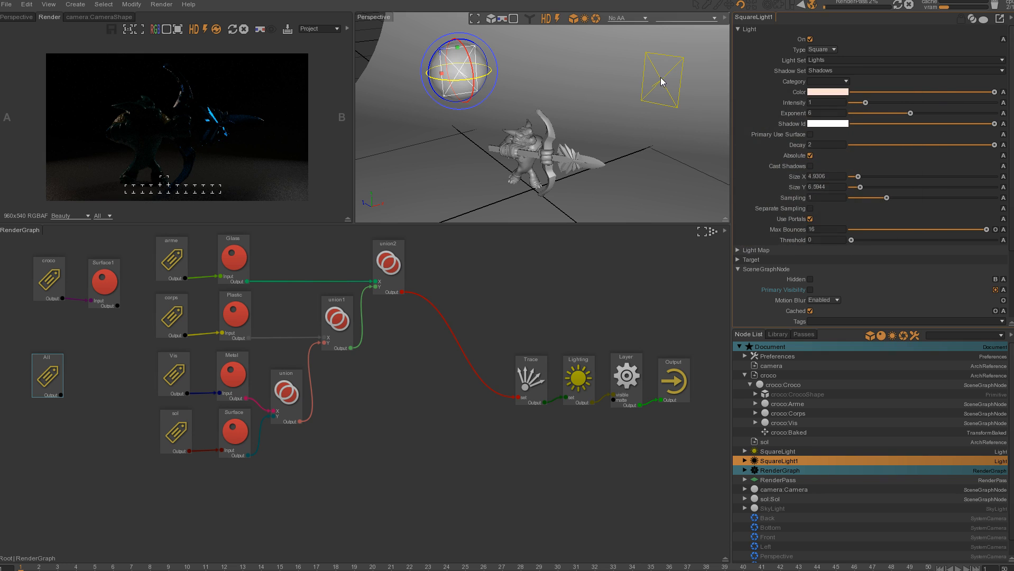
Set the color of the original SquareLight to a light blue of about R 0.51, G 0.56, B 1
click(662, 78)
click(660, 78)
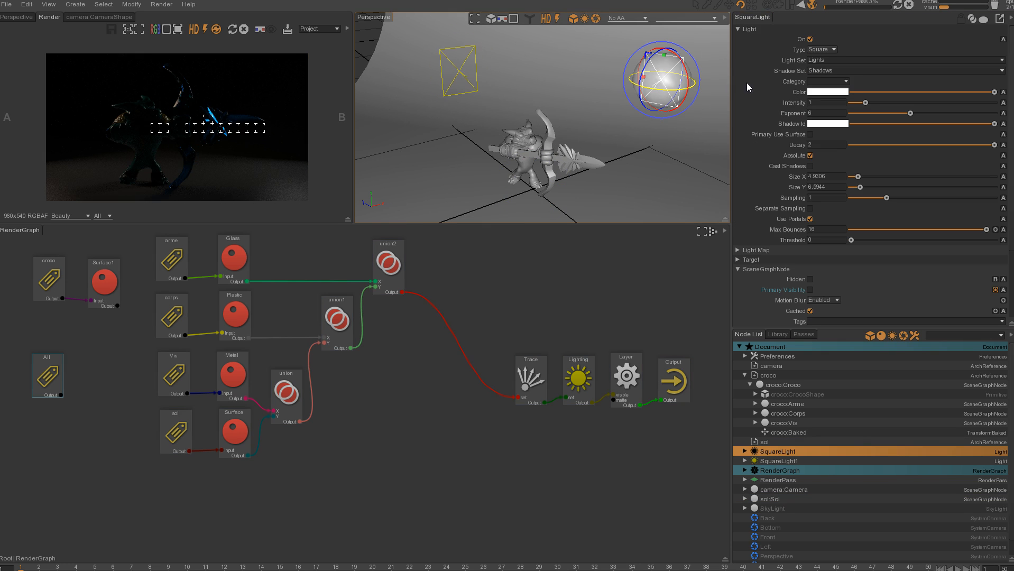
click(820, 93)
drag(855, 196, 861, 183)
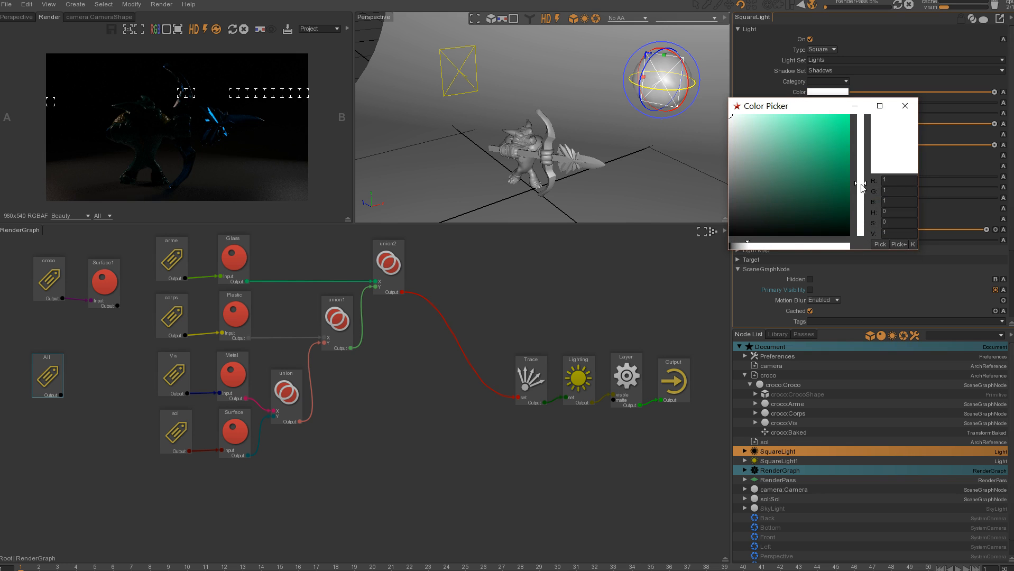
drag(865, 222, 858, 154)
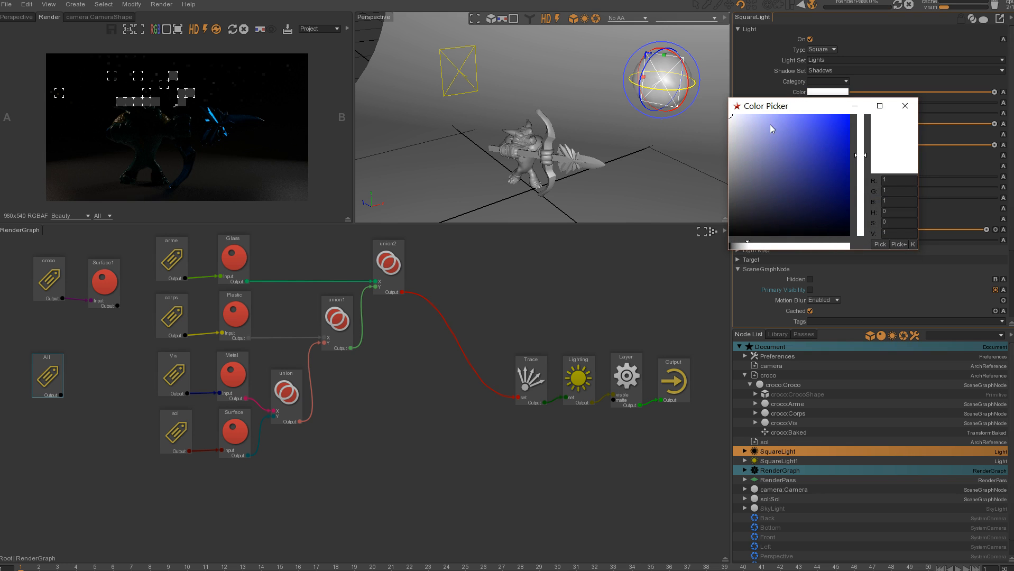
drag(770, 125, 761, 111)
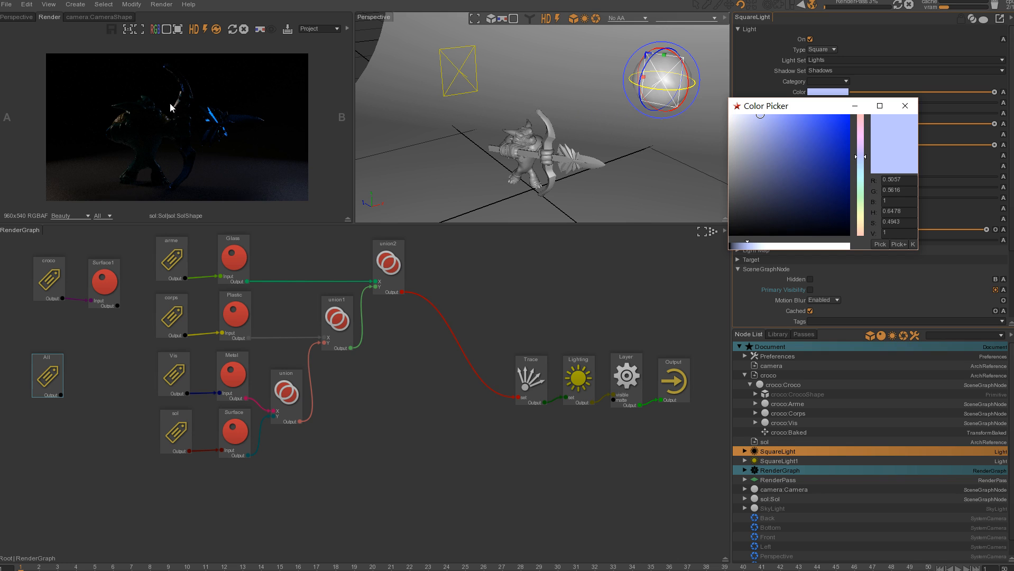
Widen SquareLight1 to about 9.53 and shift it, adjusting its orientation toward the crocodile
click(460, 74)
click(460, 75)
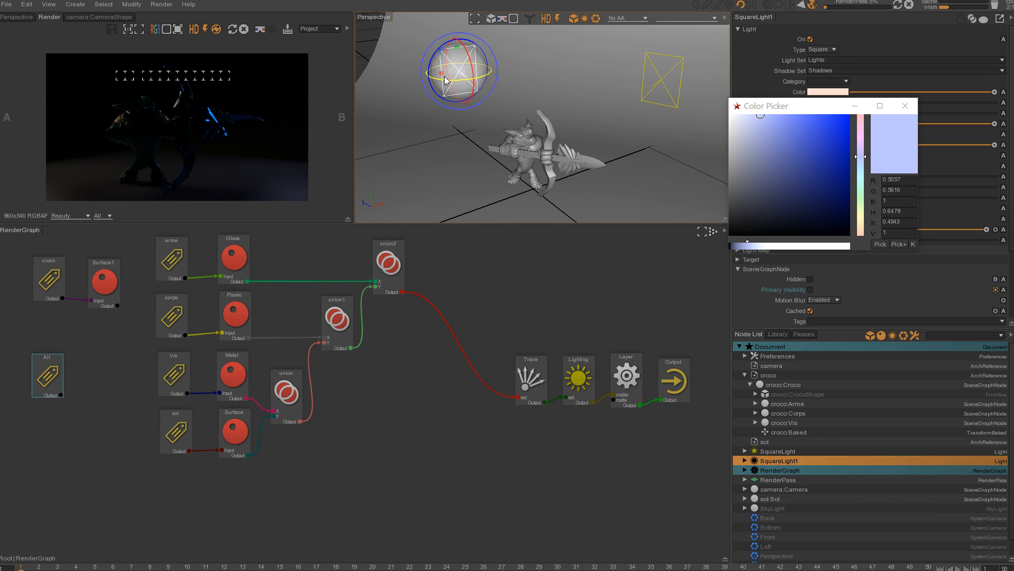
key(w)
drag(481, 68, 451, 72)
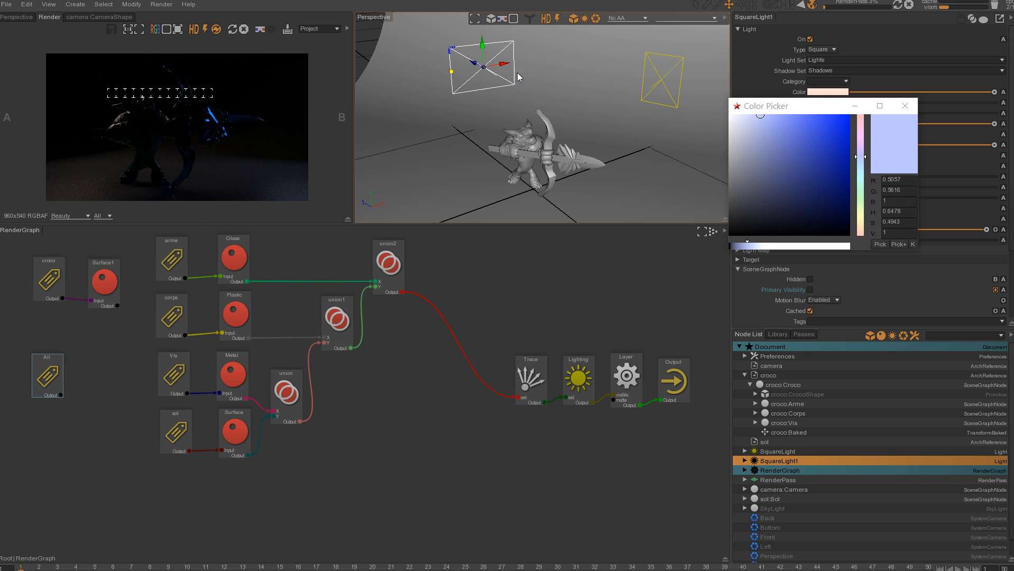
drag(476, 67, 486, 75)
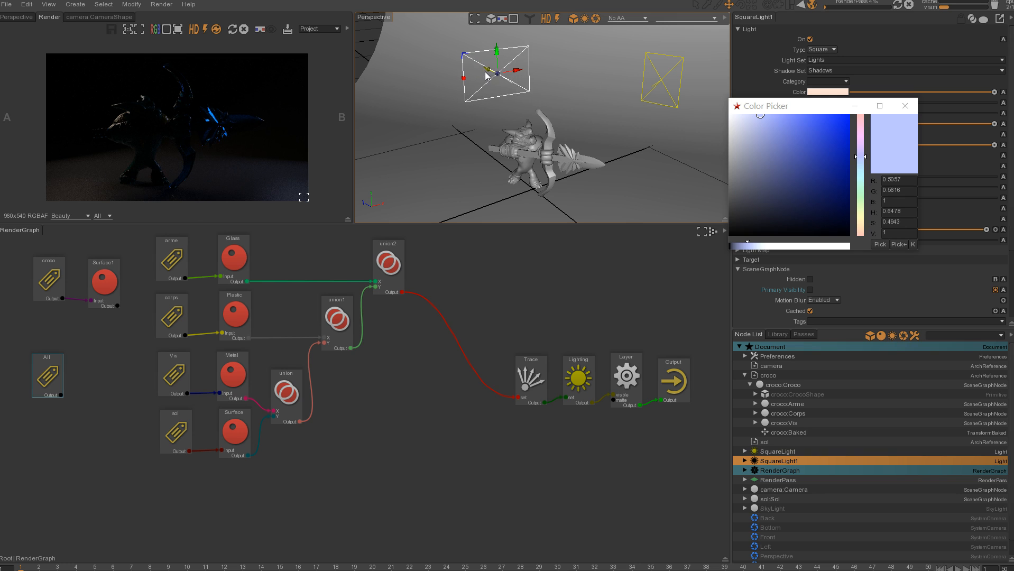
key(e)
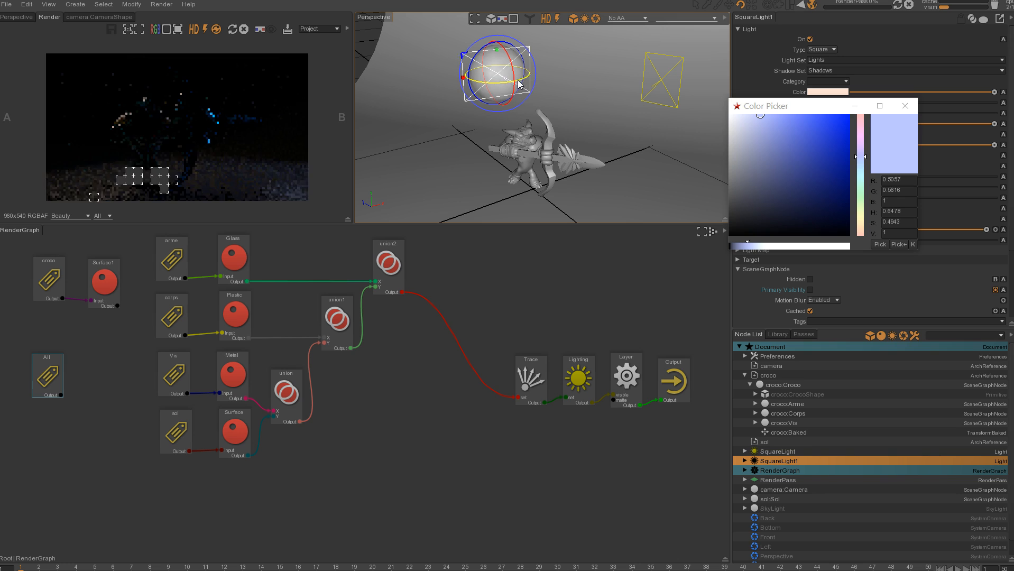
Enlarge the light-blue SquareLight on the arrowhead side to about 10.87 by 8.63
click(665, 85)
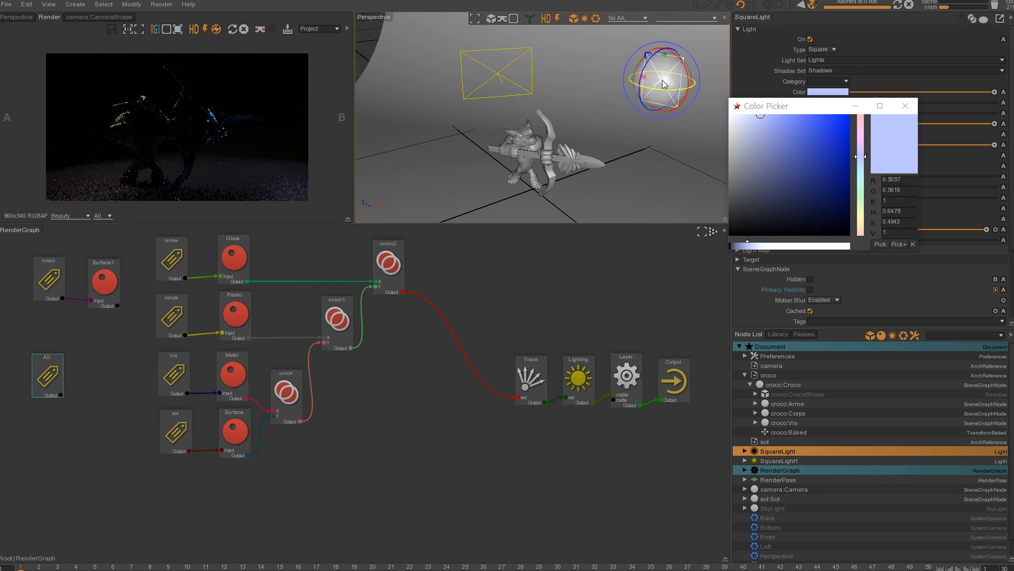
key(w)
mouse_move(610, 70)
mouse_down()
mouse_move(592, 69)
mouse_move(603, 69)
mouse_up()
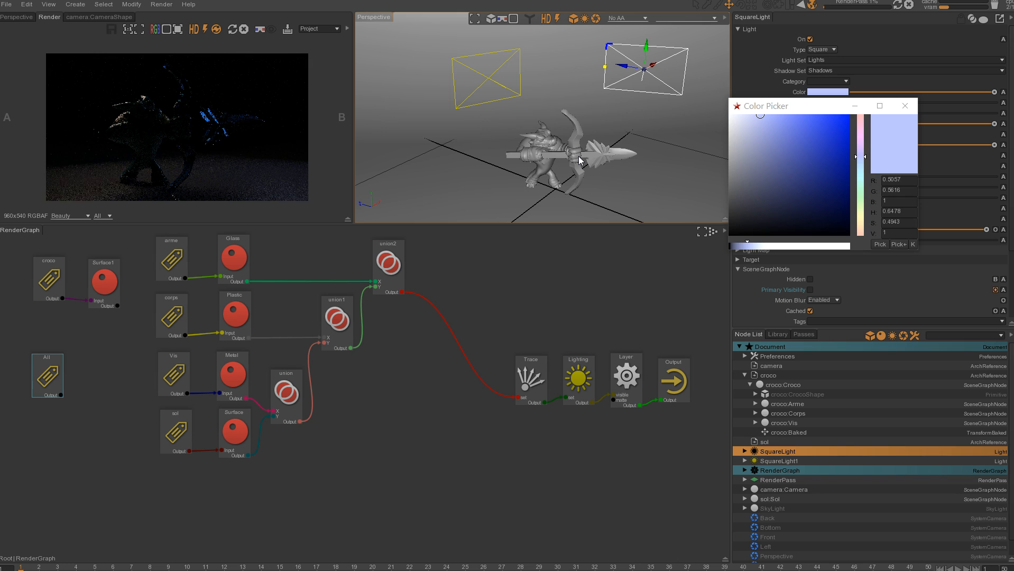
alt+drag(640, 90, 667, 53)
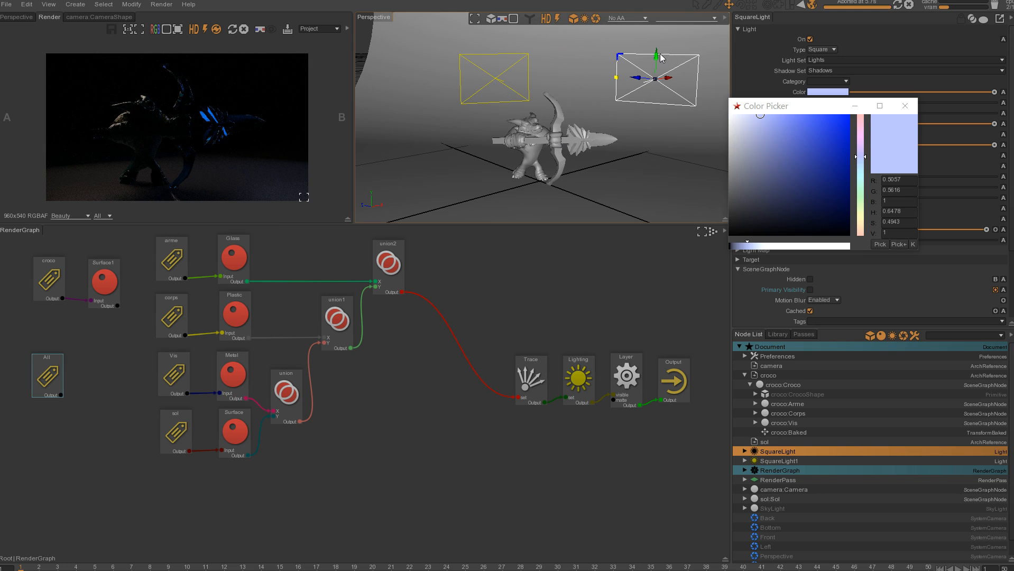
click(662, 55)
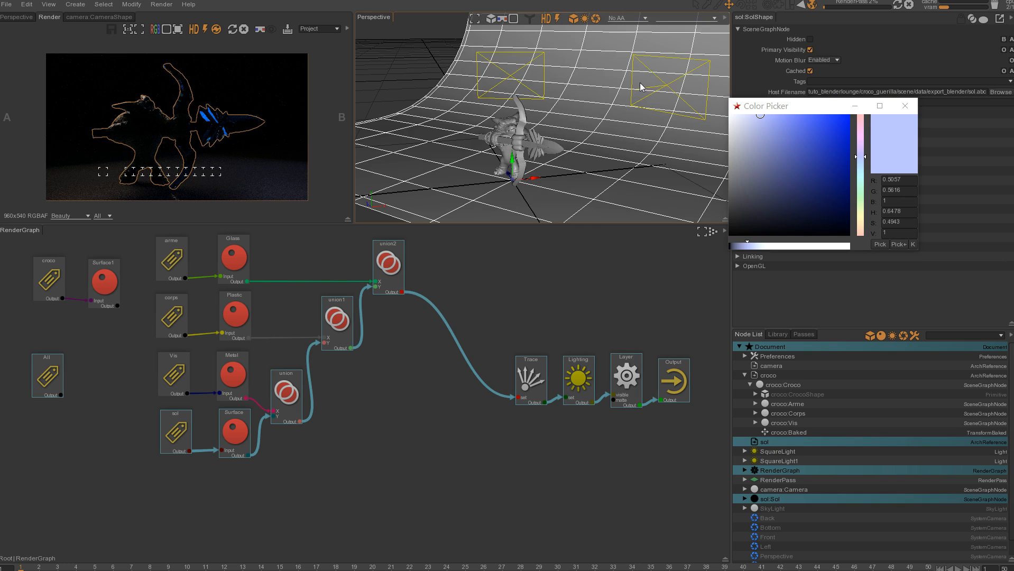
alt+drag(644, 88, 640, 96)
click(600, 117)
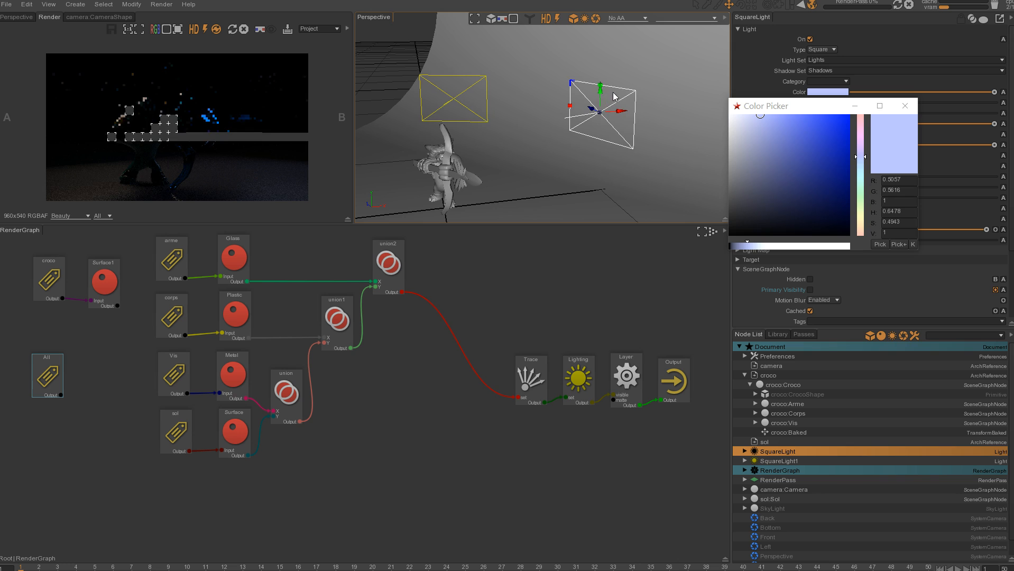
alt+drag(619, 94, 604, 70)
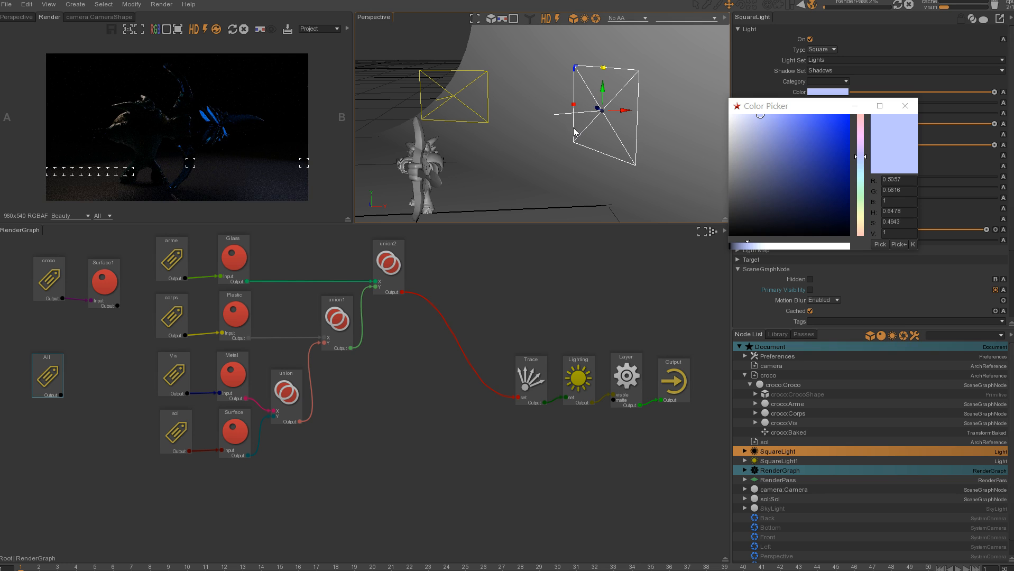
click(905, 106)
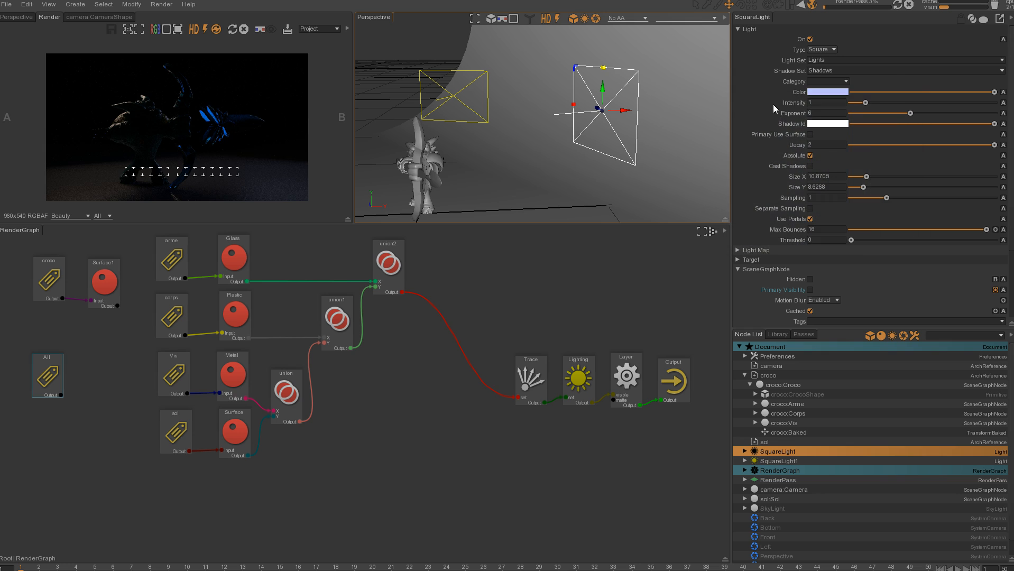
Set the Intensity of both SquareLight and SquareLight1 to 1.3
click(818, 103)
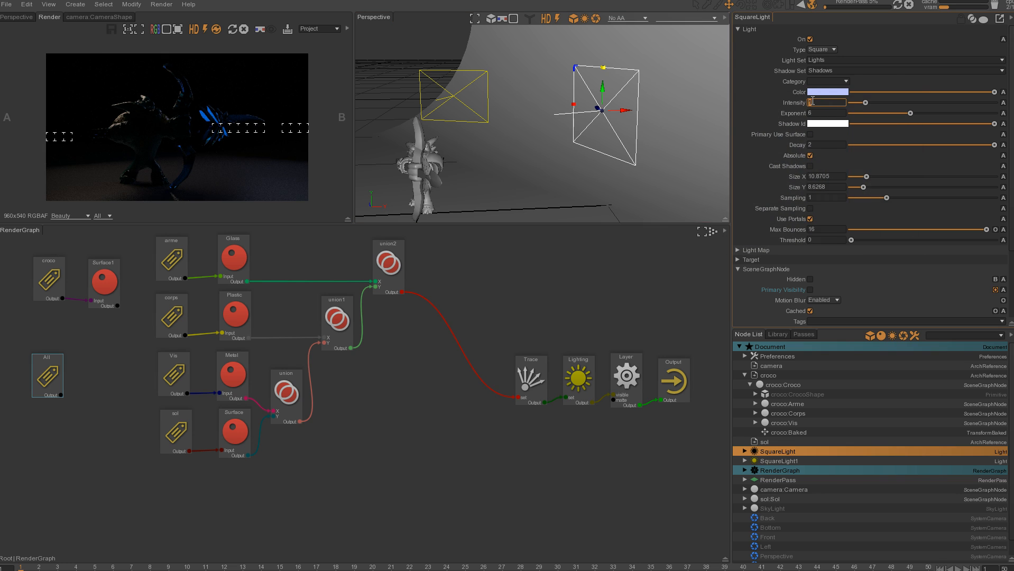
text(1.3)
key(Return)
click(437, 74)
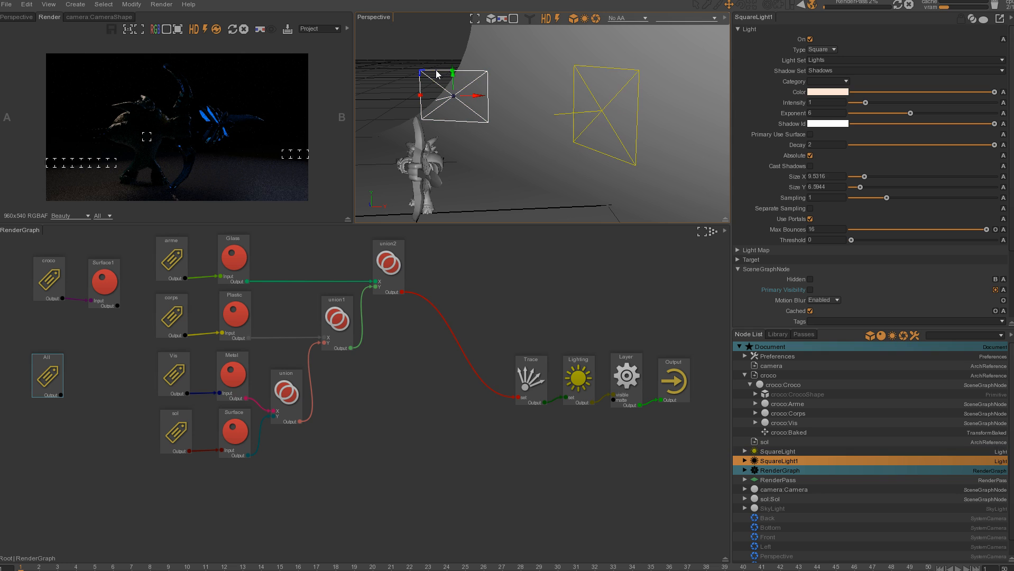
click(824, 102)
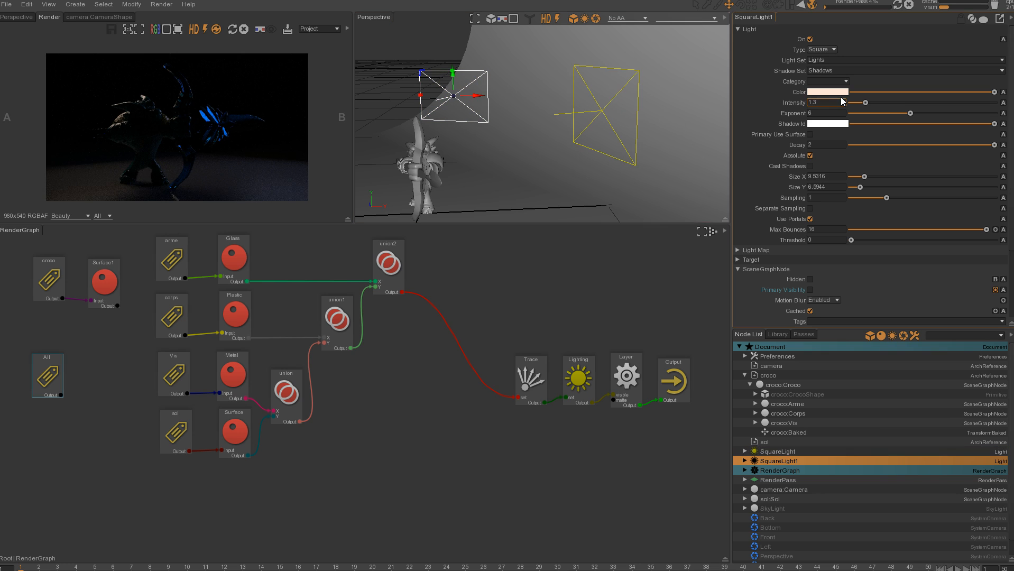
key(Return)
Unhide the SkyLight so it contributes to the render together with the two square lights
alt+drag(570, 154, 506, 149)
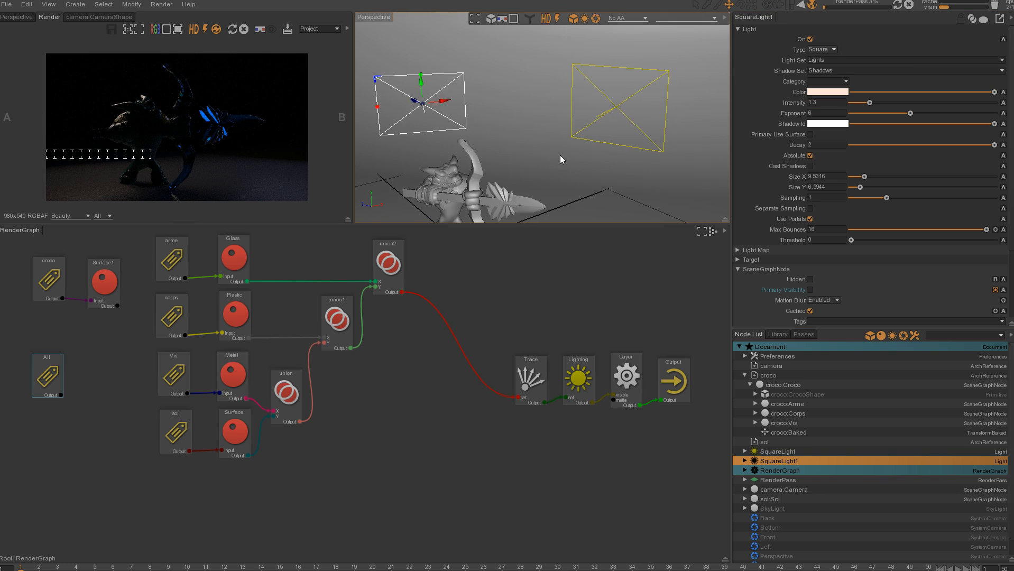
scroll(560, 156, down, 5)
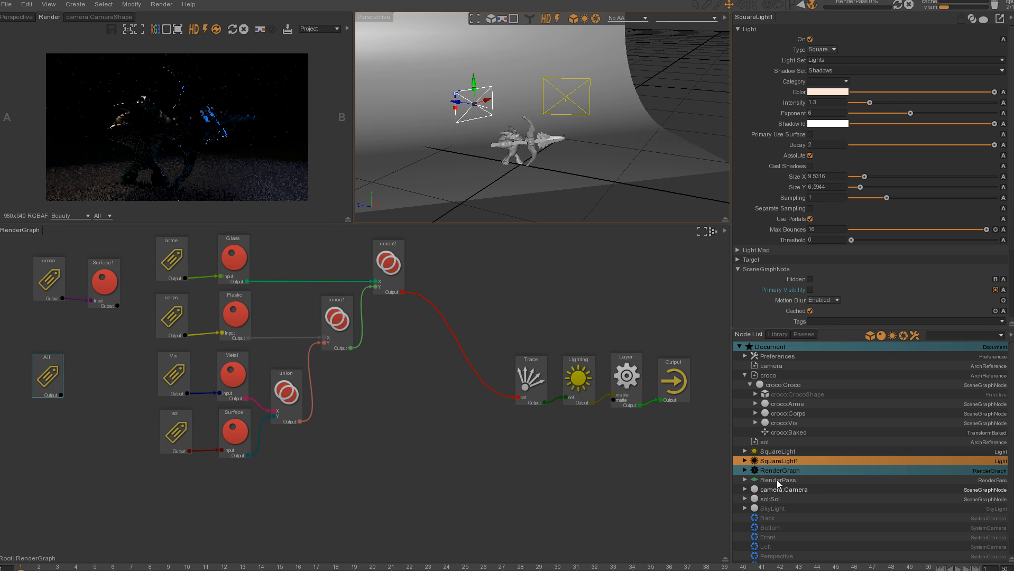
click(770, 508)
click(810, 114)
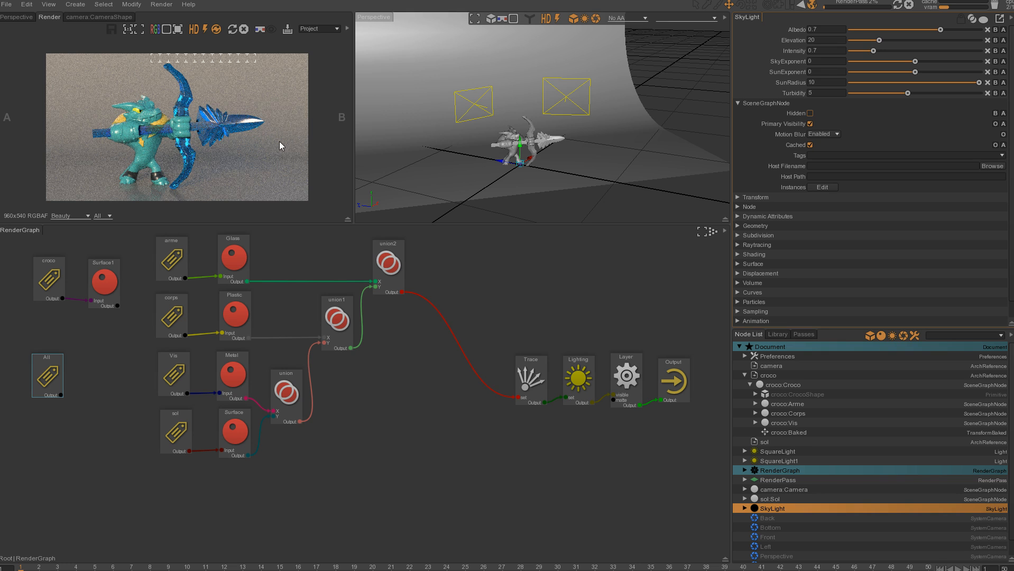
Open the Spec 1 settings of the ground's Surface shader
click(230, 432)
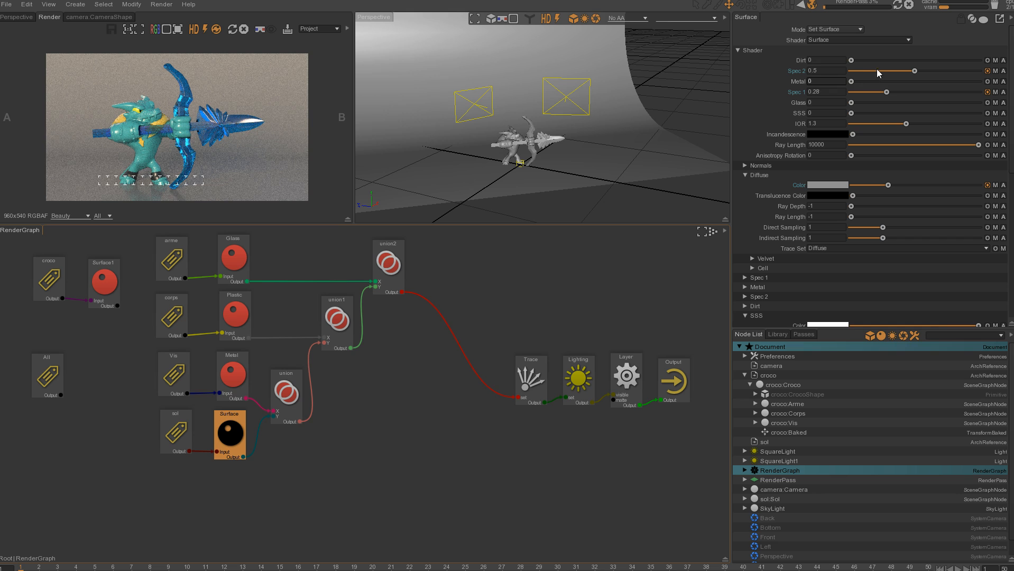
click(744, 277)
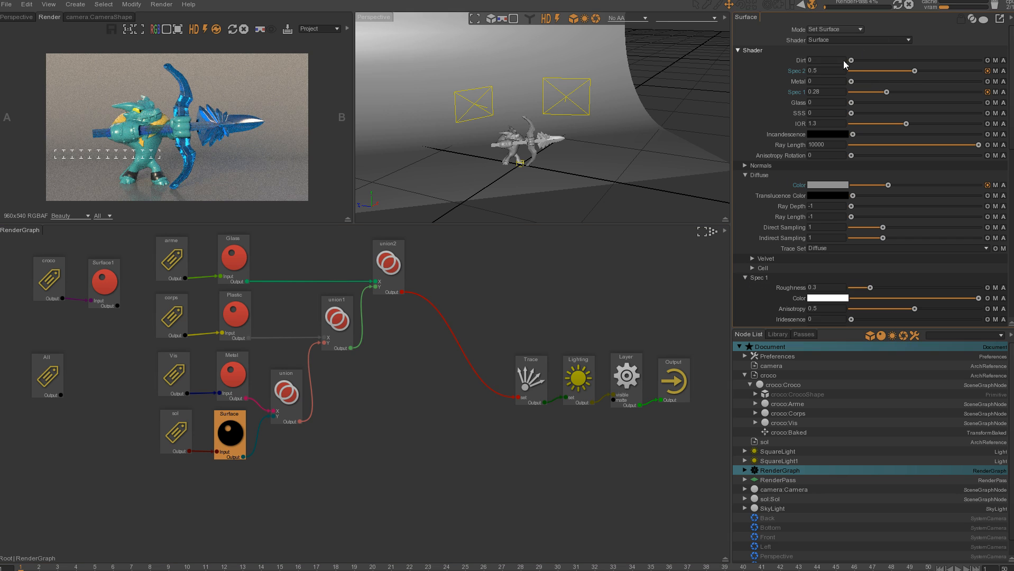
Lower Spec 2 of the ground's Surface shader to about 0.07
drag(913, 70, 867, 73)
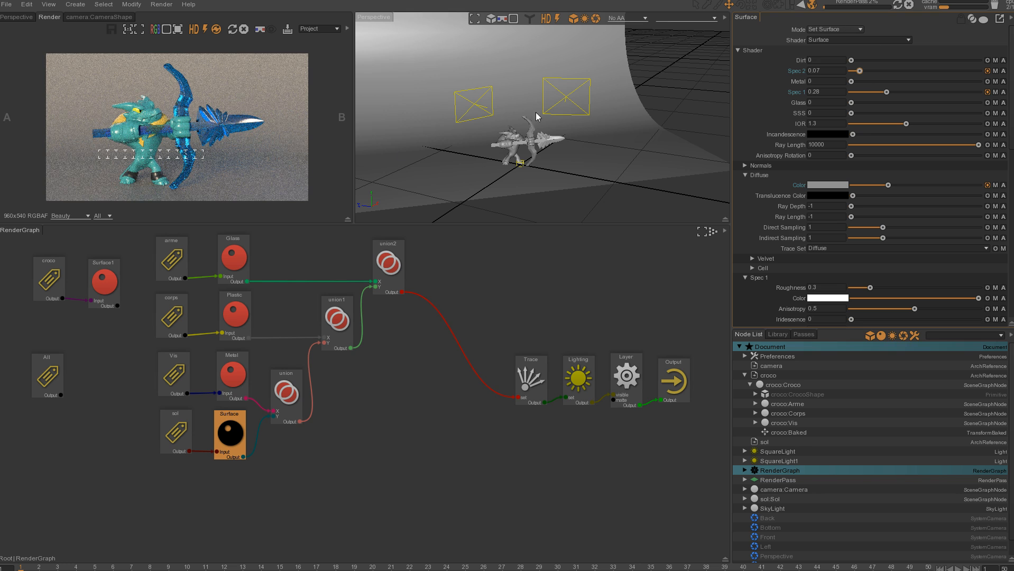
Hide the SkyLight so that only the two square lights illuminate the render
click(566, 102)
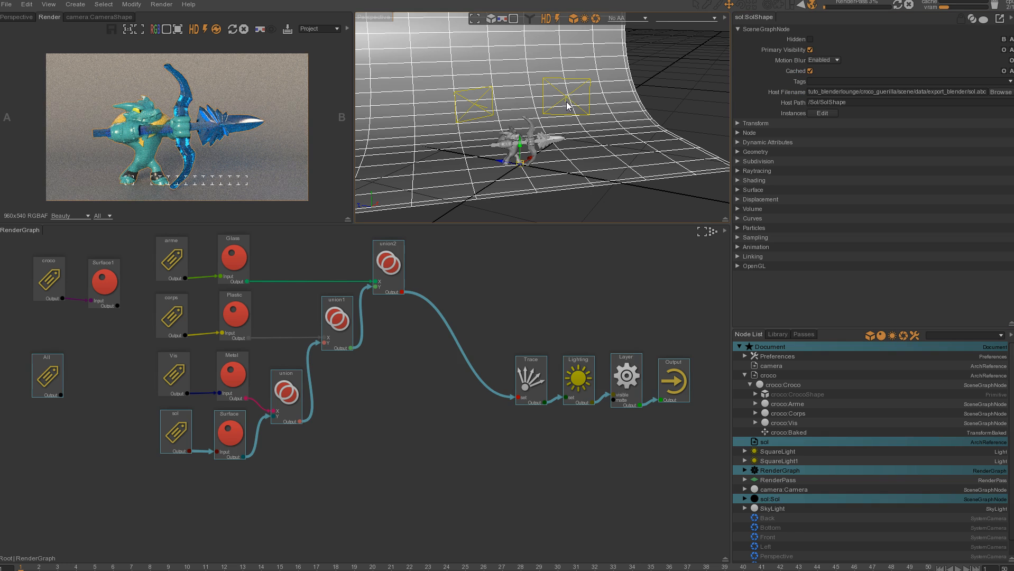
click(773, 508)
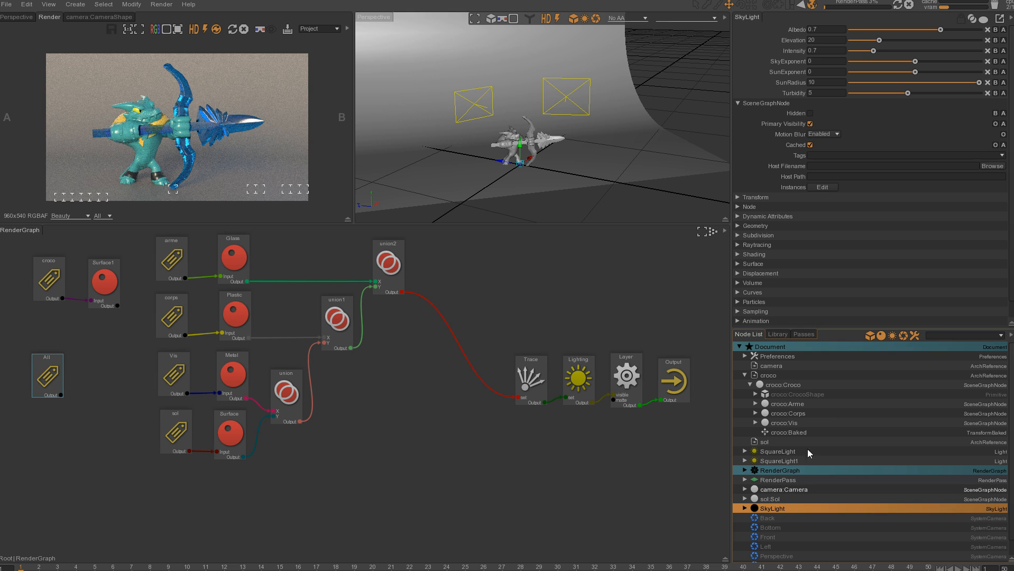
click(809, 114)
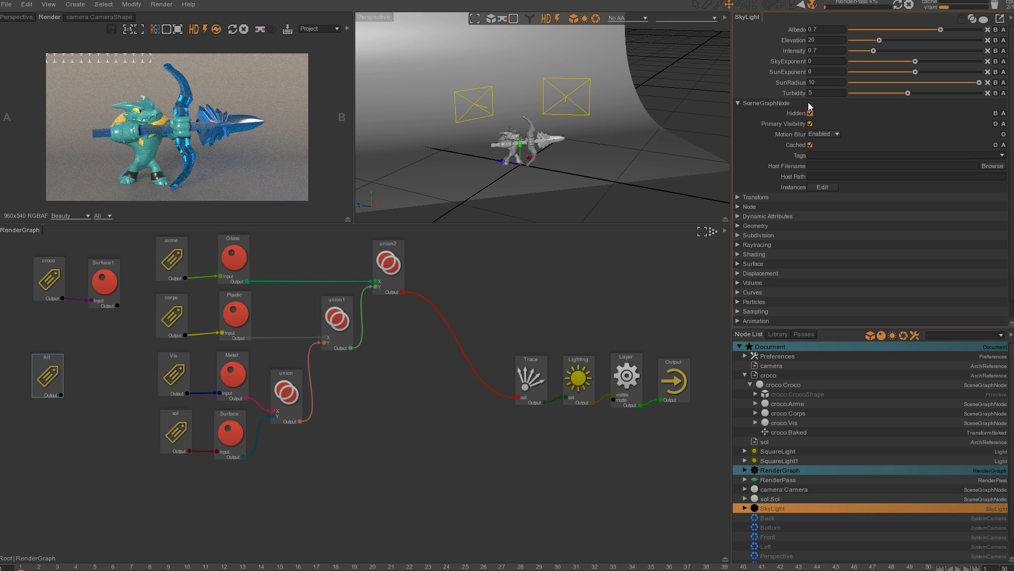
Reposition the SquareLight on the arrowhead side and rotate it around its vertical axis towards the character
click(566, 102)
alt+drag(585, 94, 584, 139)
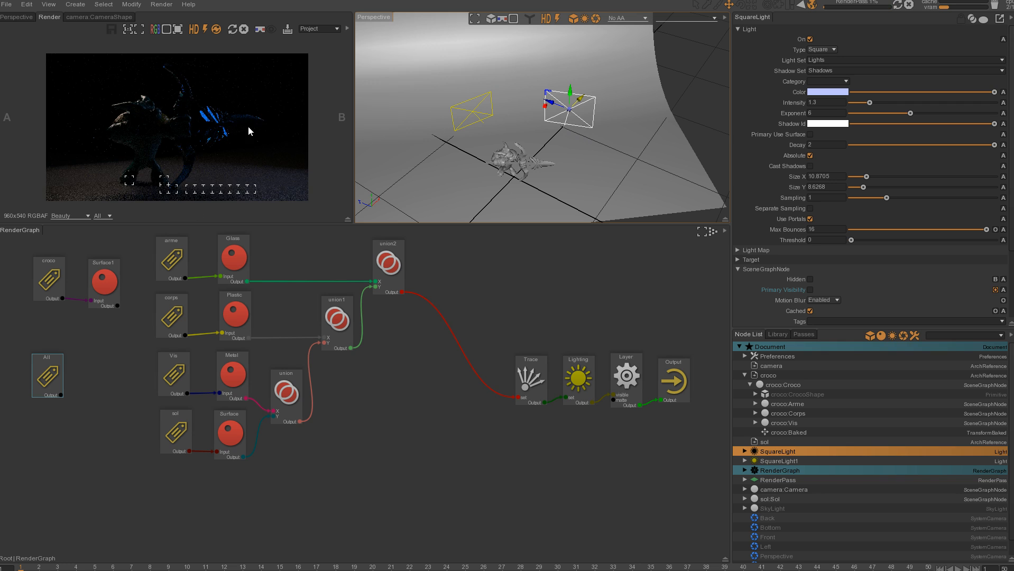
drag(550, 103, 567, 109)
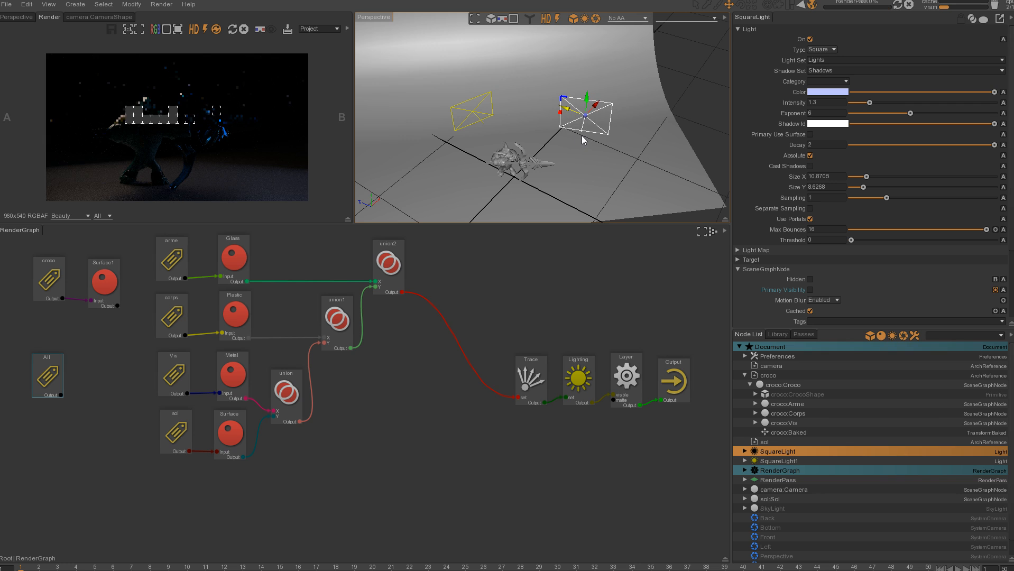
key(e)
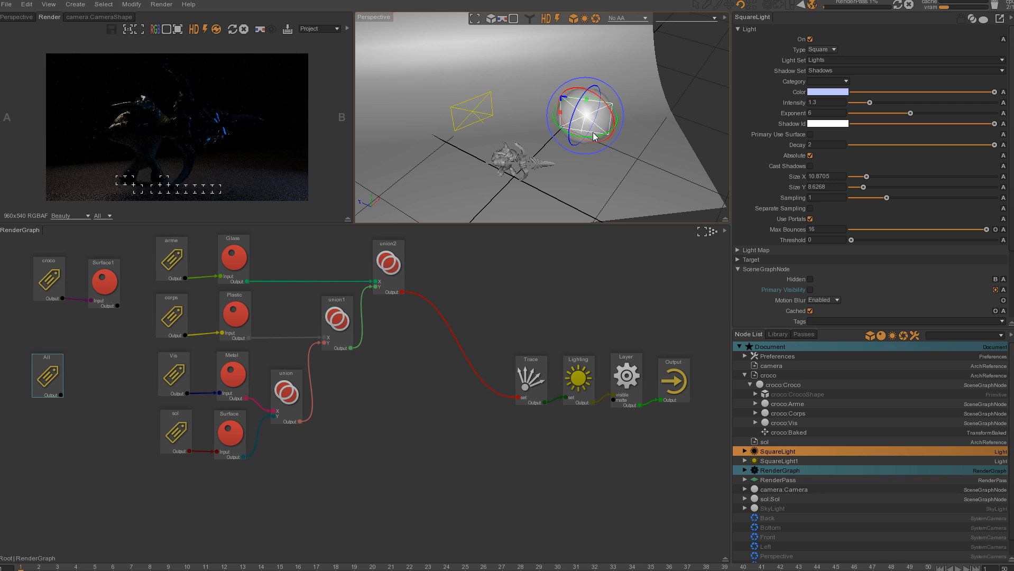
drag(598, 136, 590, 136)
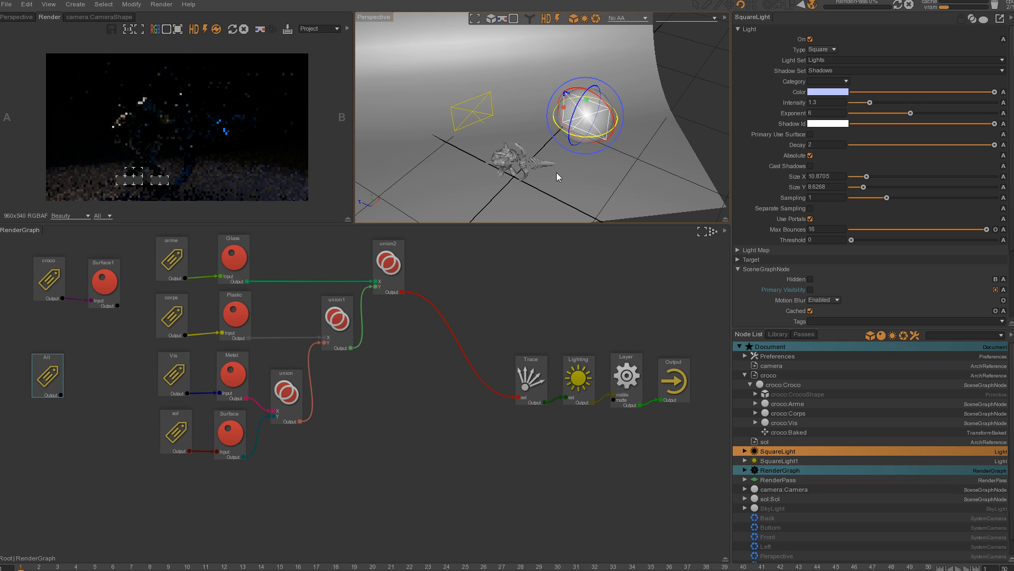
key(w)
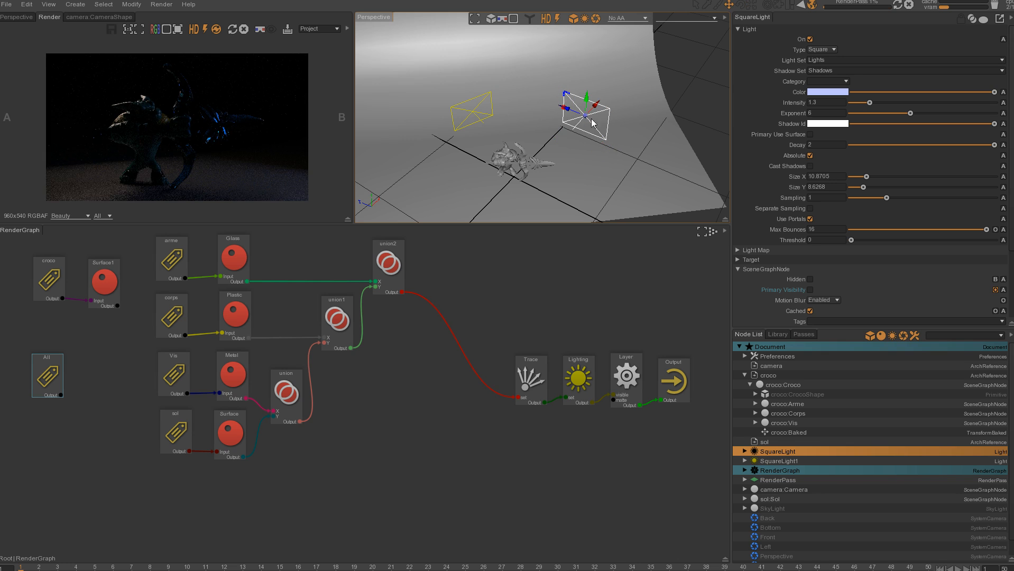
drag(599, 106, 586, 116)
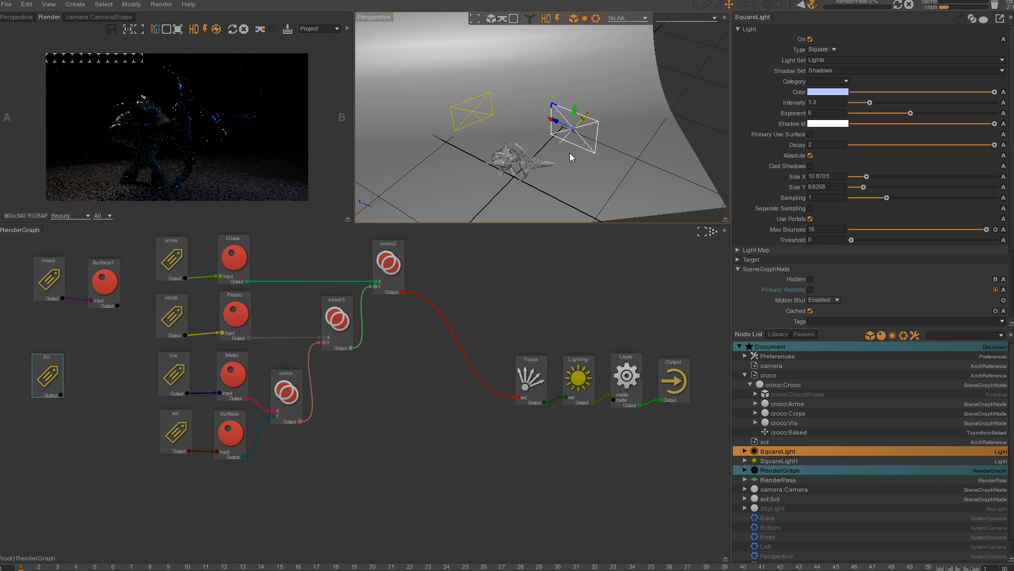
Move SquareLight1 forward, towards the front of the scene
click(478, 117)
click(476, 116)
drag(486, 104, 463, 147)
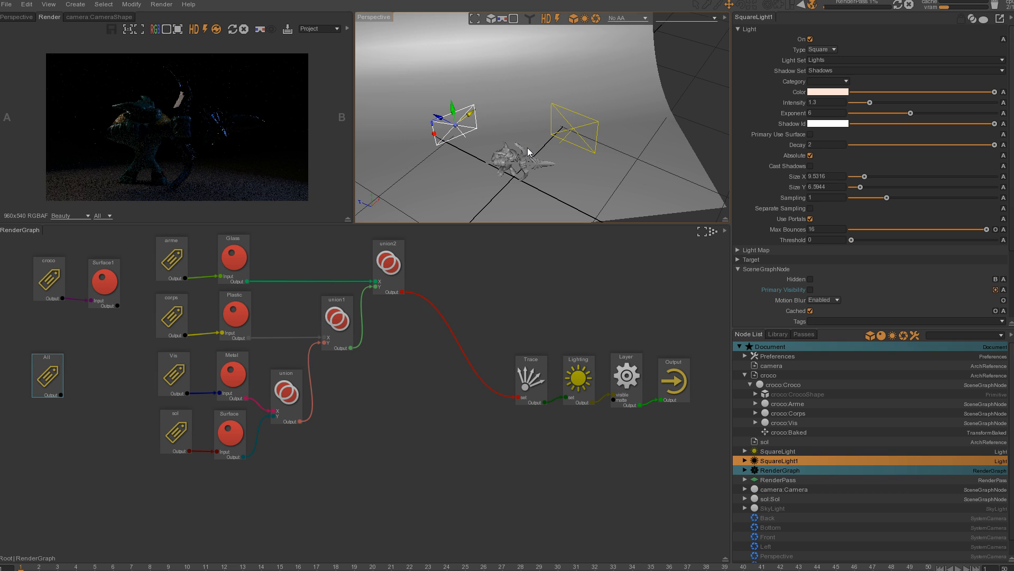
Move the SquareLight slightly farther sideways, away from the character's arrow tip
alt+drag(554, 166, 535, 141)
alt+right_drag(497, 143, 521, 138)
alt+drag(518, 142, 522, 111)
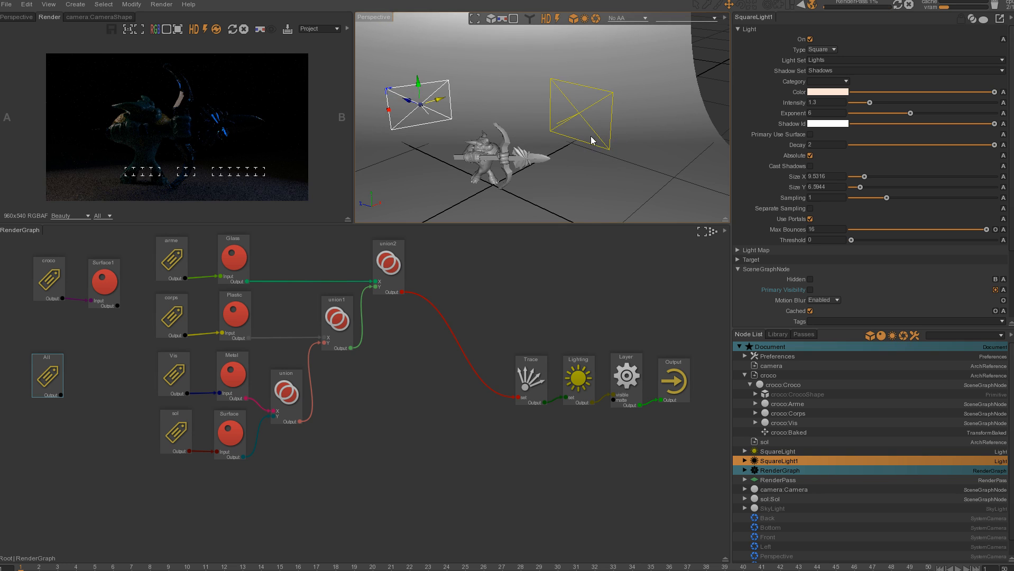
alt+drag(590, 138, 583, 107)
click(581, 97)
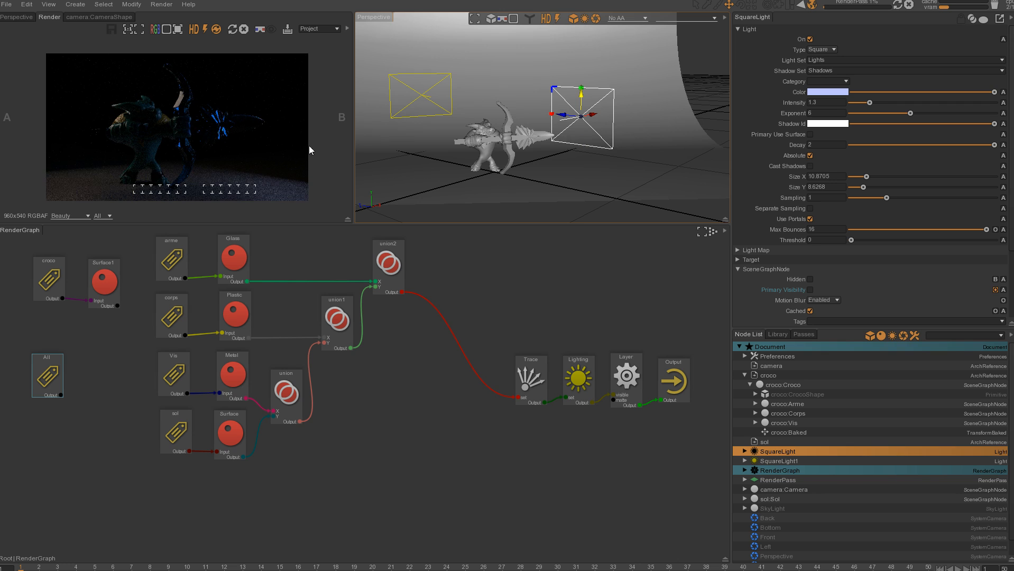
drag(592, 115, 604, 114)
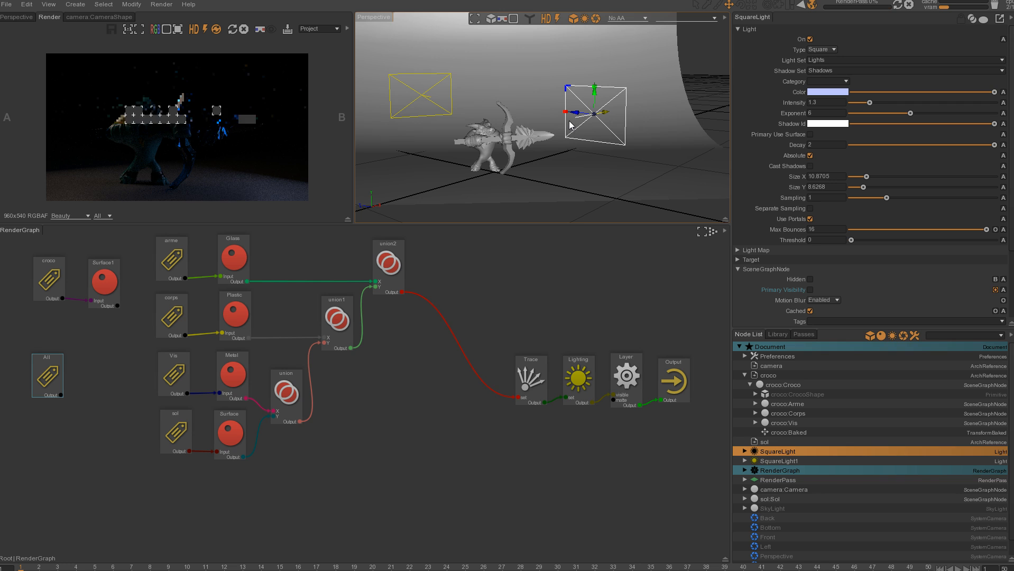
Set the intensity of both SquareLight and SquareLight1 to 2
double_click(825, 102)
text(2)
key(Return)
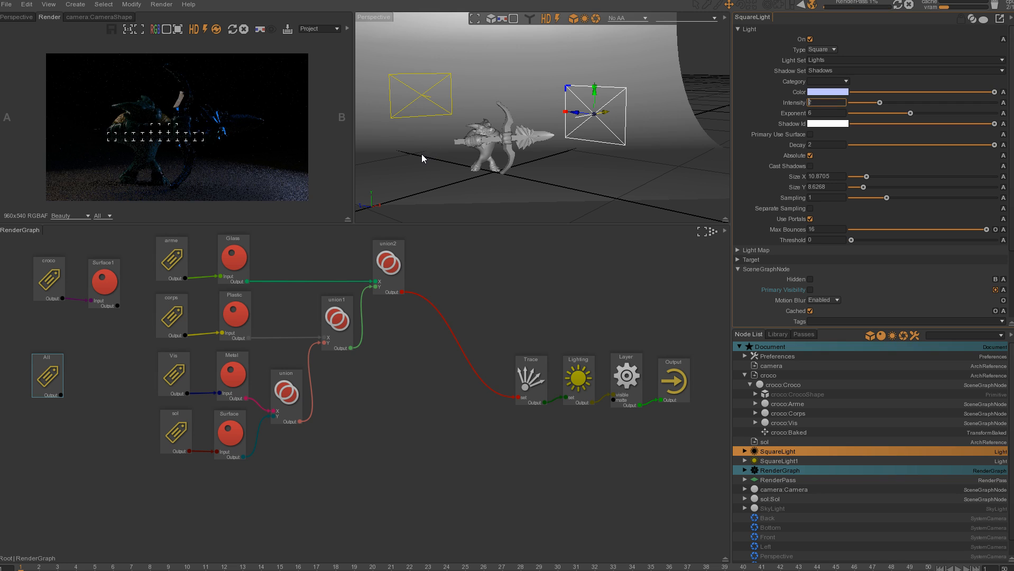
click(424, 96)
double_click(823, 102)
text(2)
key(Return)
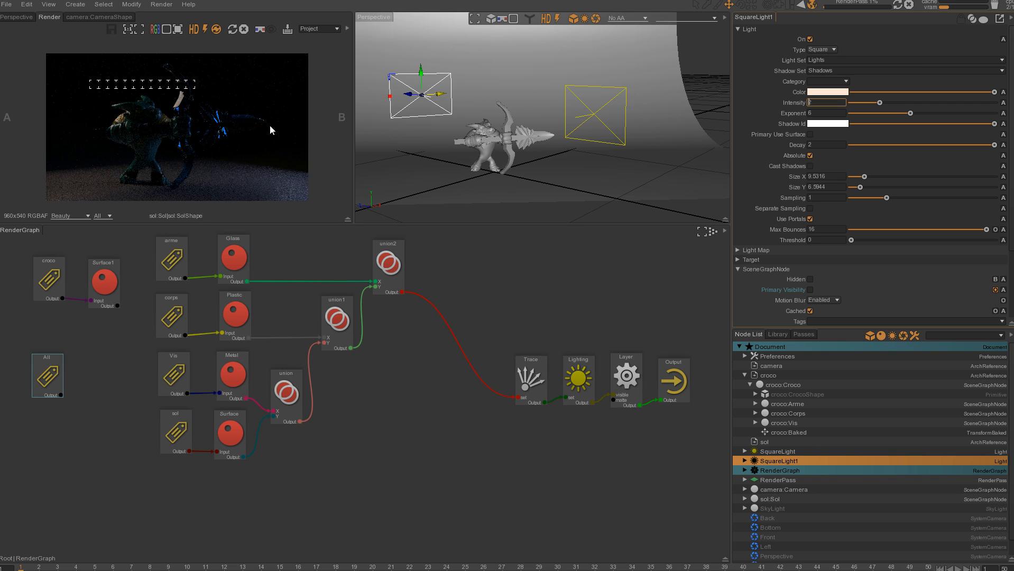
Unhide the SkyLight so that it contributes to the render again
alt+drag(593, 154, 551, 123)
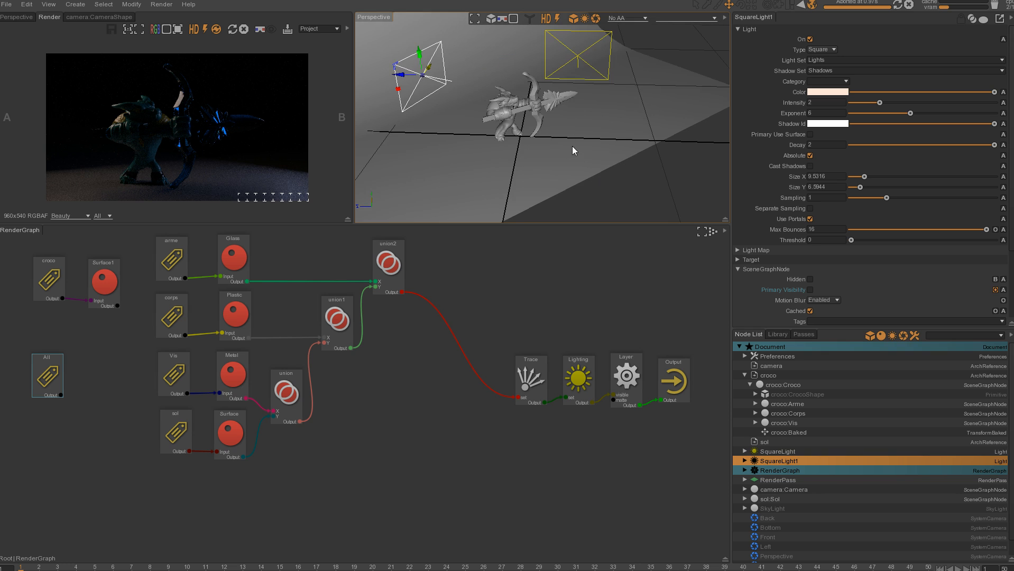
alt+drag(572, 146, 527, 143)
alt+middle_drag(522, 127, 552, 142)
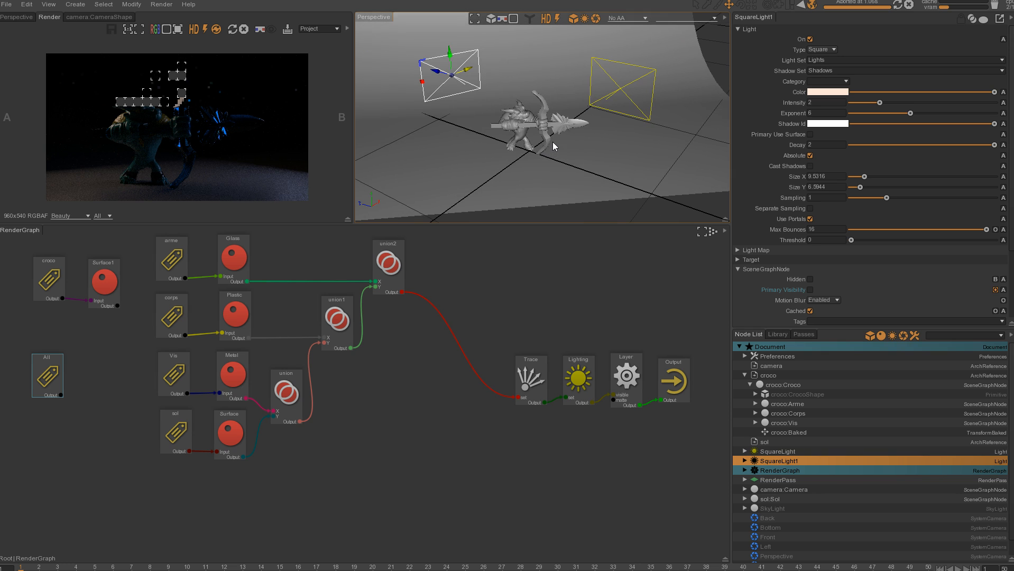
click(772, 509)
click(810, 113)
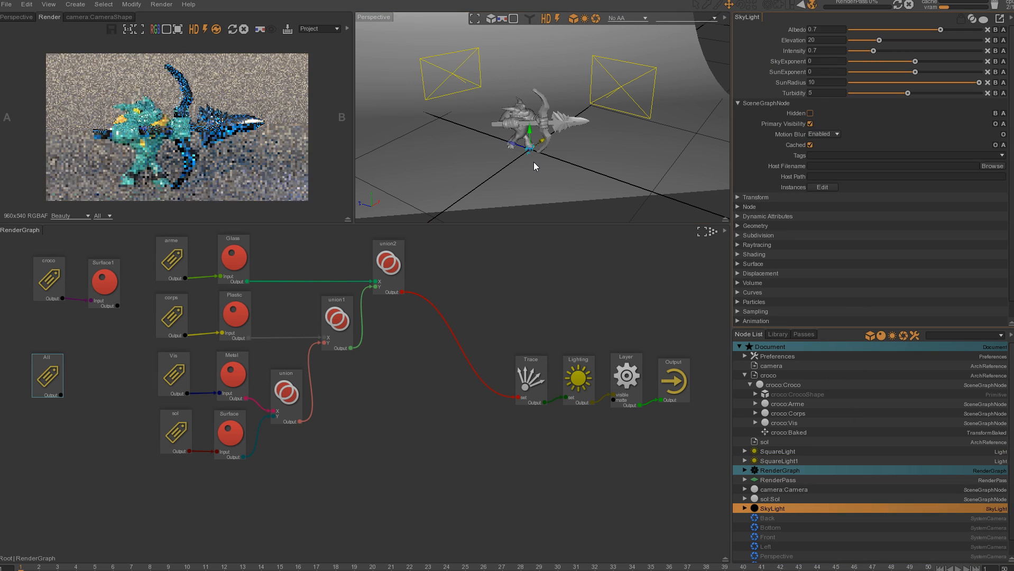
Rotate the SkyLight around its vertical axis in several small adjustments, comparing the lighting on the character in the render
alt+drag(532, 161, 531, 147)
scroll(556, 141, up, 3)
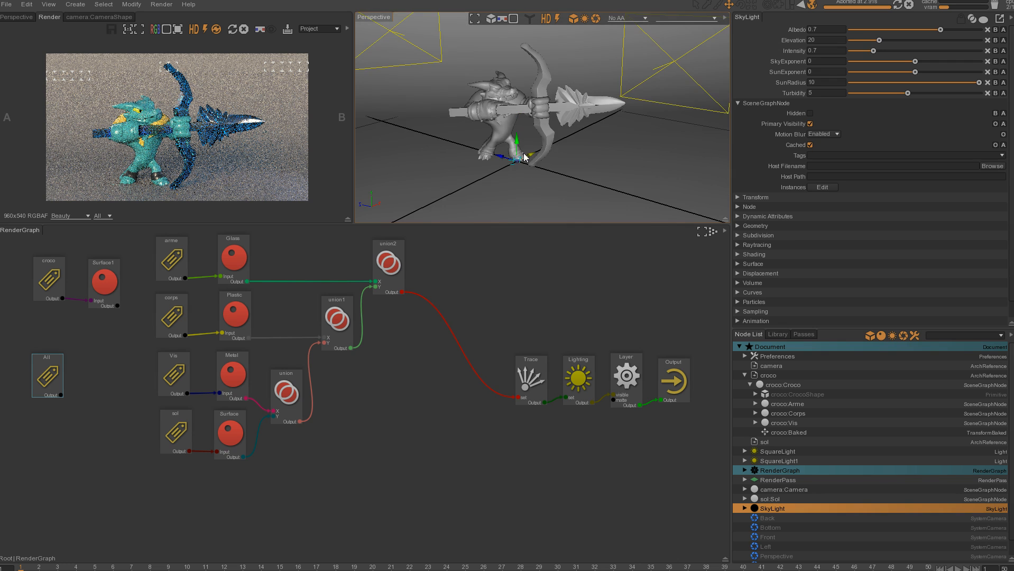
scroll(529, 155, up, 2)
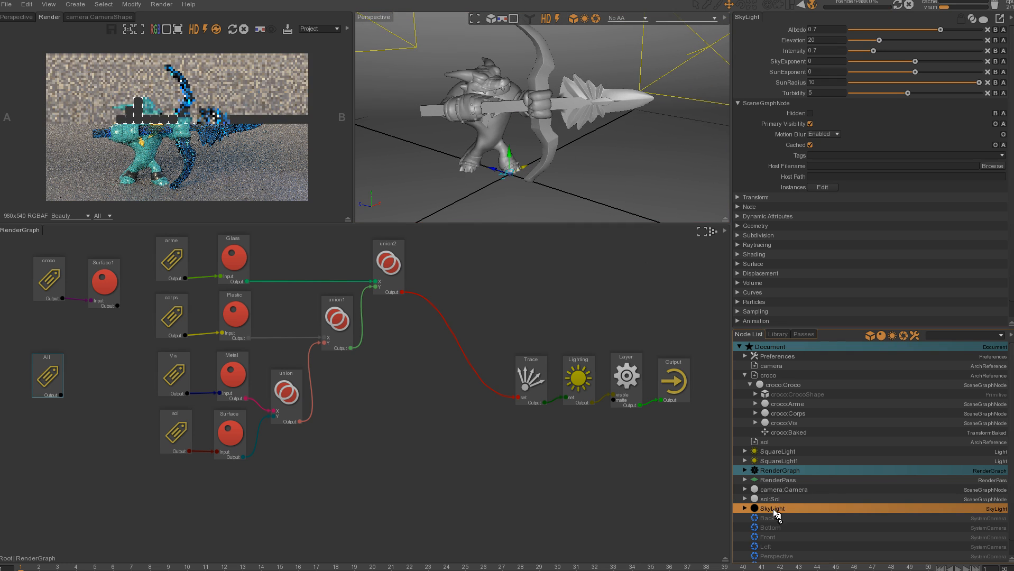
key(e)
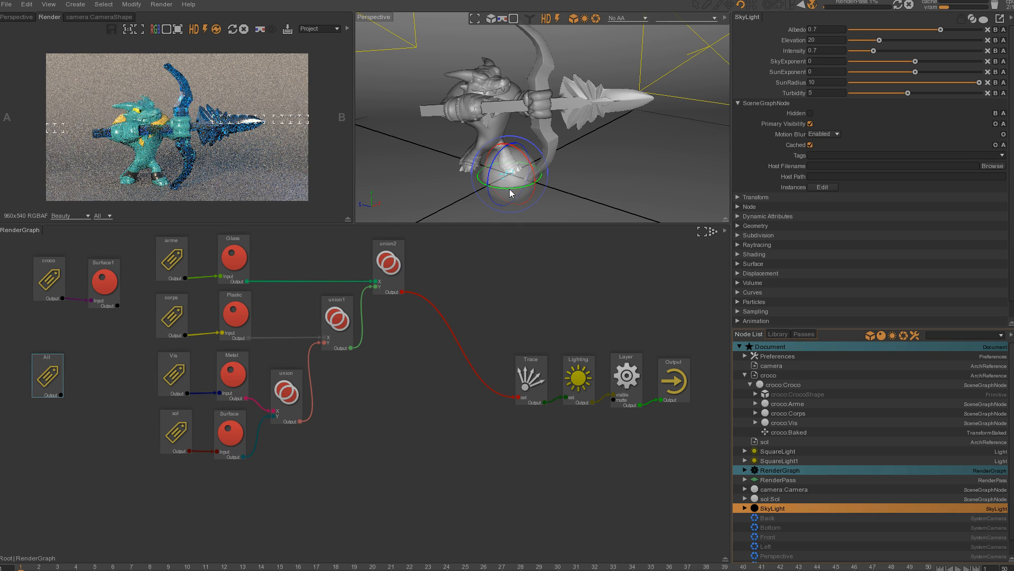
click(504, 189)
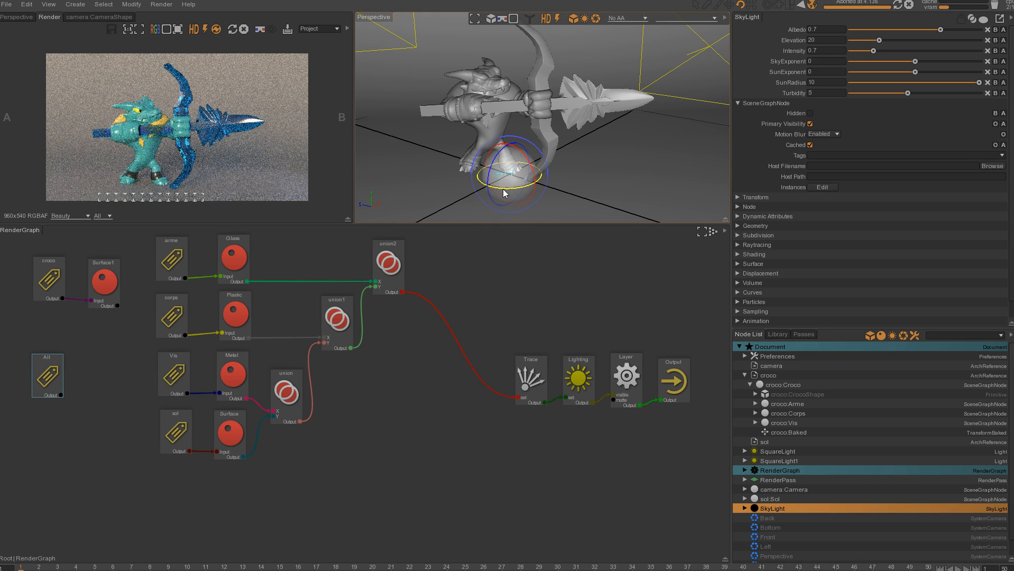
drag(506, 195, 508, 196)
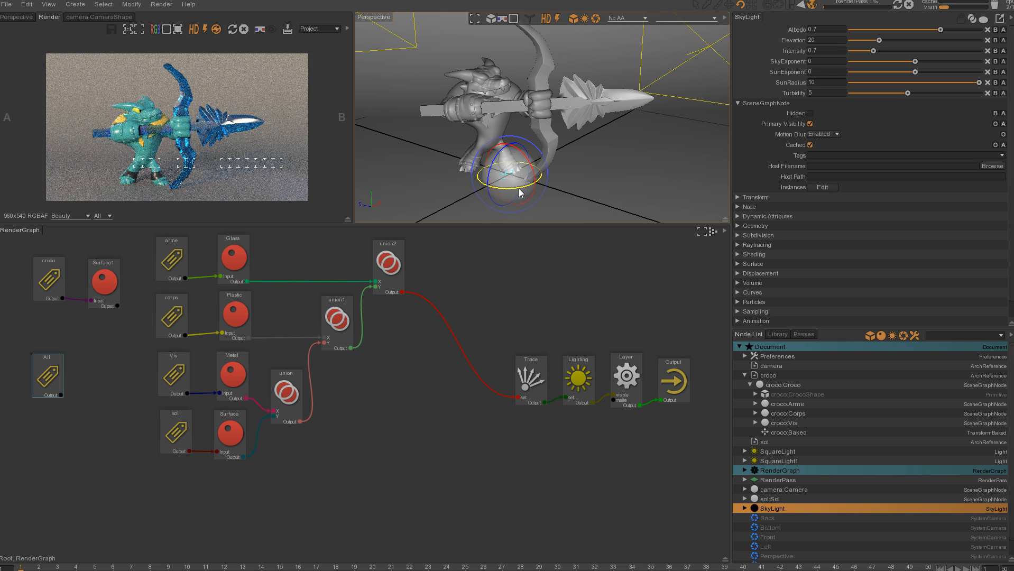
drag(520, 201, 519, 195)
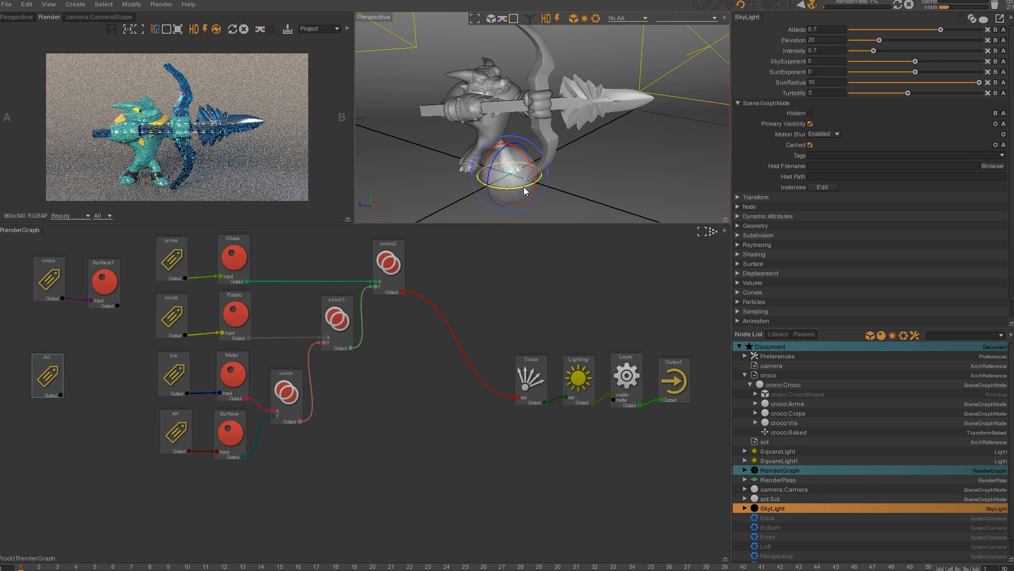
drag(526, 189, 522, 192)
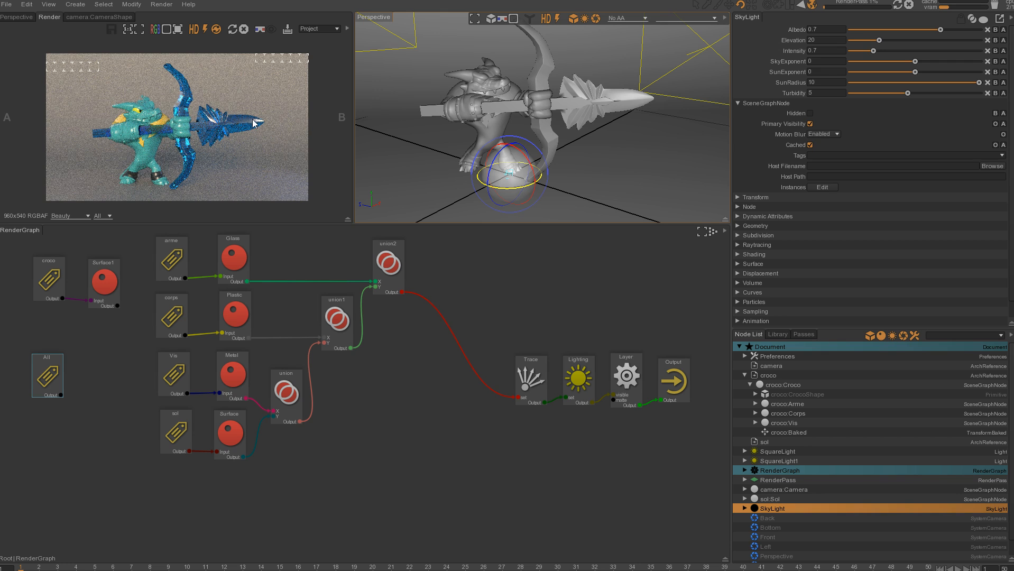
drag(522, 185, 512, 195)
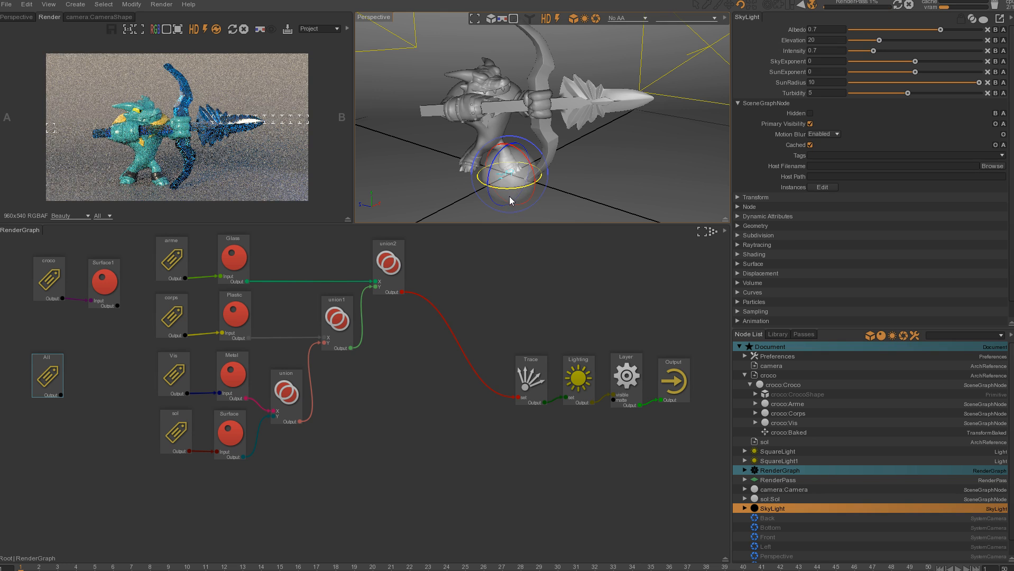
In the ground's Surface shader, set Spec 1 to 1 and Spec 2 to 0.24, and darken the diffuse color to a darker grey
click(233, 438)
drag(888, 185, 862, 188)
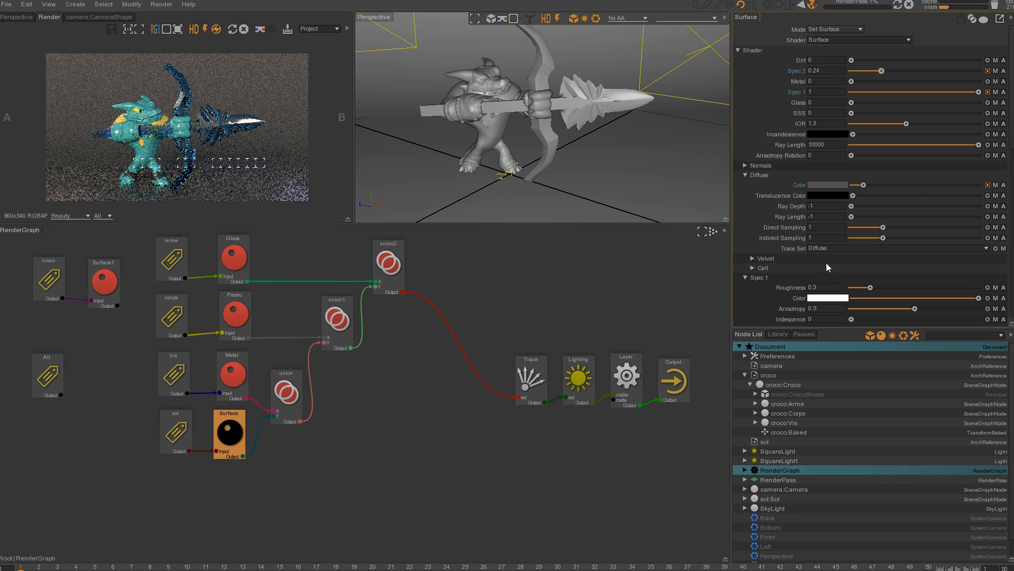
drag(863, 185, 873, 185)
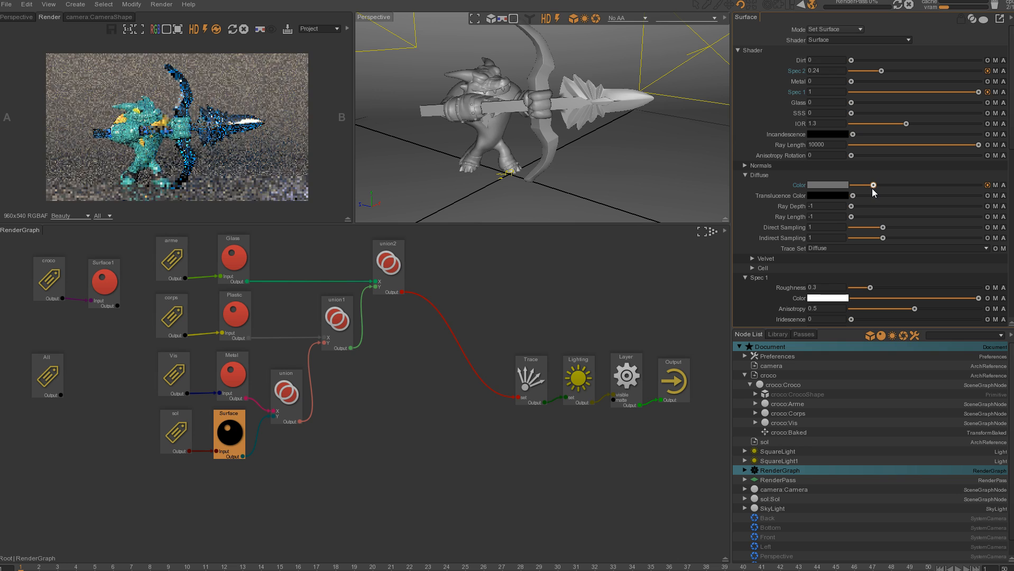
click(127, 29)
mouse_move(193, 140)
alt+middle_down()
mouse_move(233, 115)
mouse_move(202, 127)
alt+middle_up()
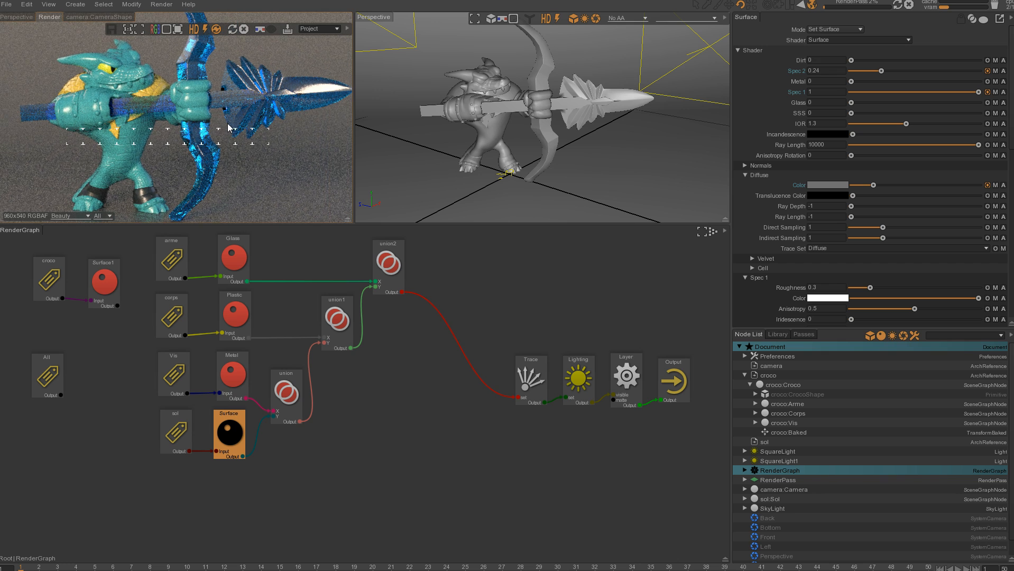
alt+right_drag(227, 126, 144, 162)
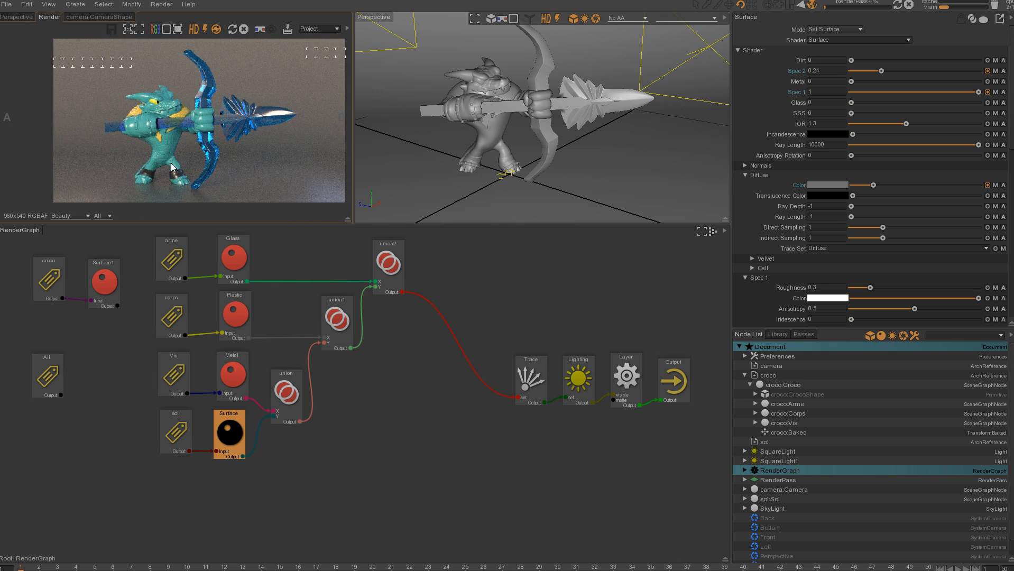
alt+right_drag(230, 153, 253, 135)
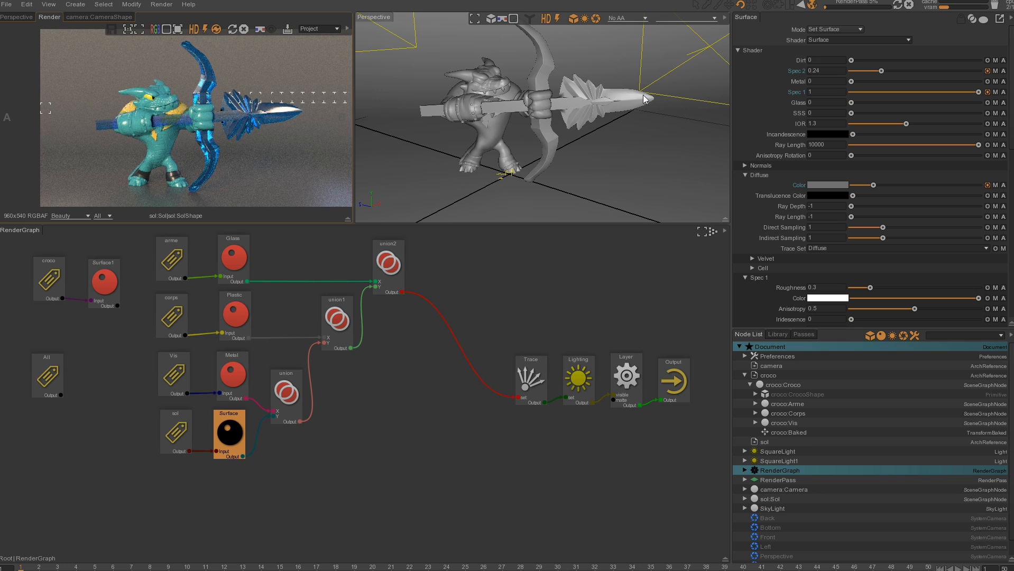
Narrow SquareLight to a Size X of about 6.68
click(707, 50)
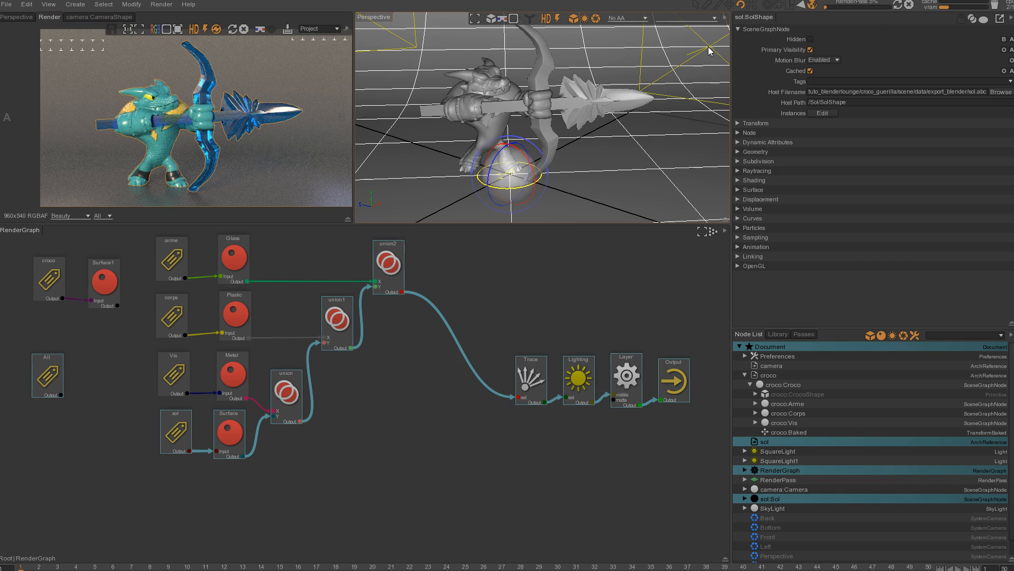
click(701, 60)
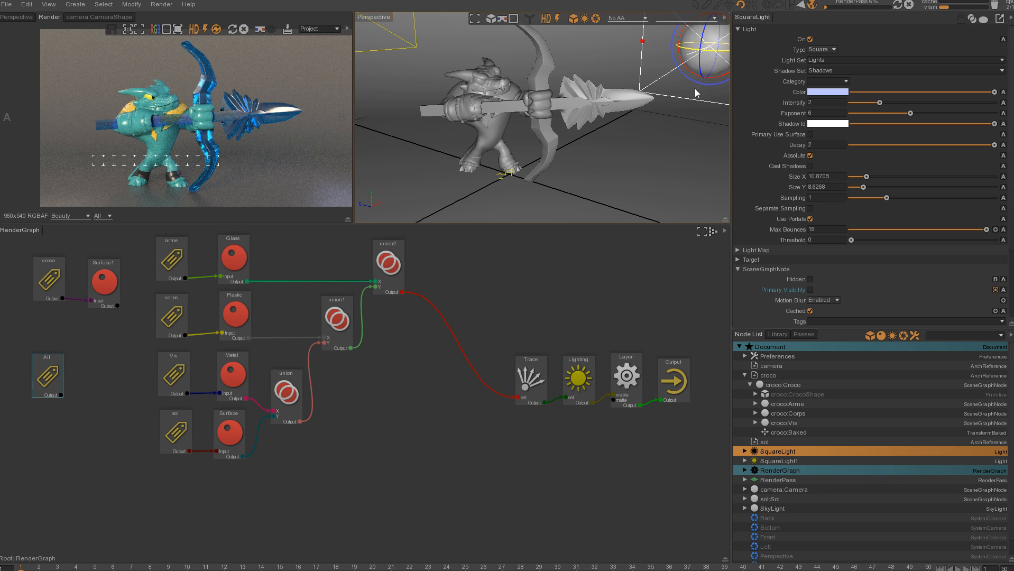
scroll(618, 92, down, 5)
alt+drag(633, 104, 549, 127)
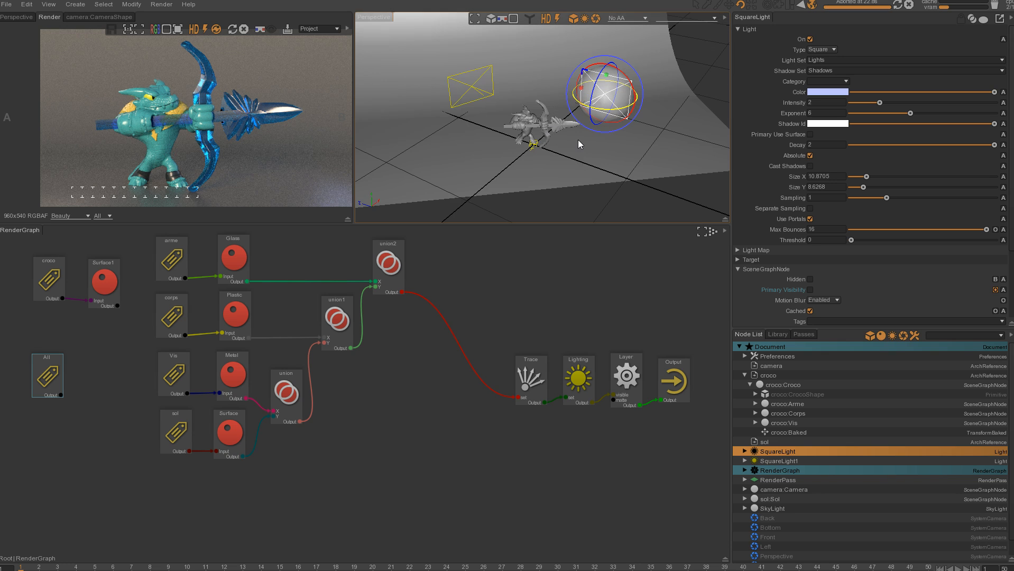
scroll(578, 132, up, 4)
click(601, 97)
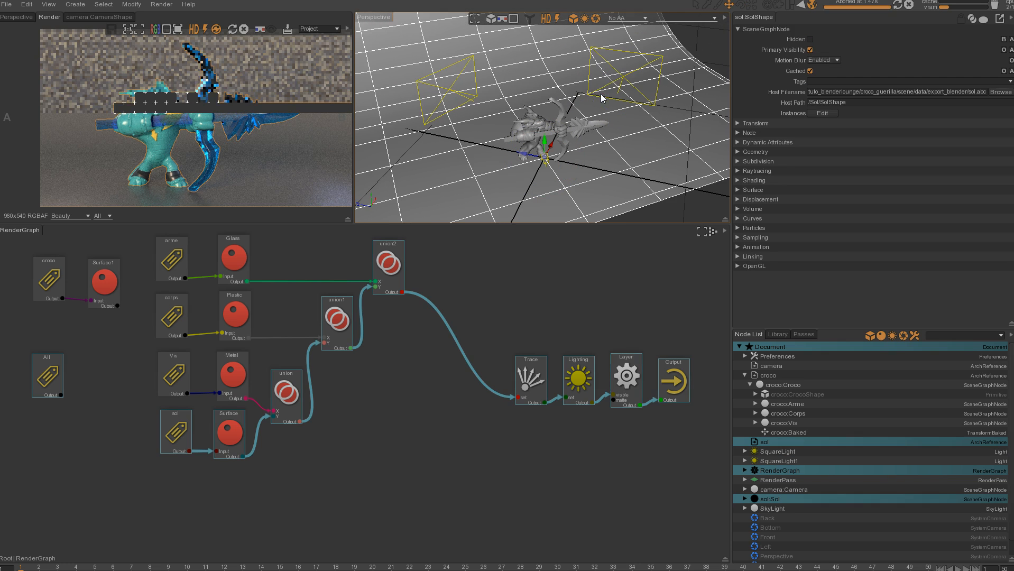
alt+drag(619, 79, 646, 74)
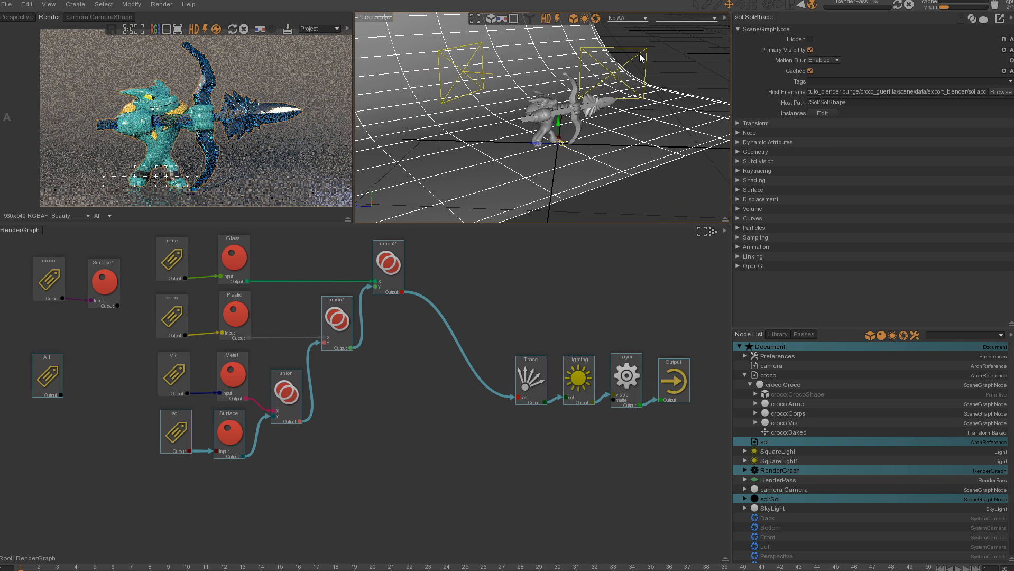
click(644, 53)
drag(582, 78, 590, 108)
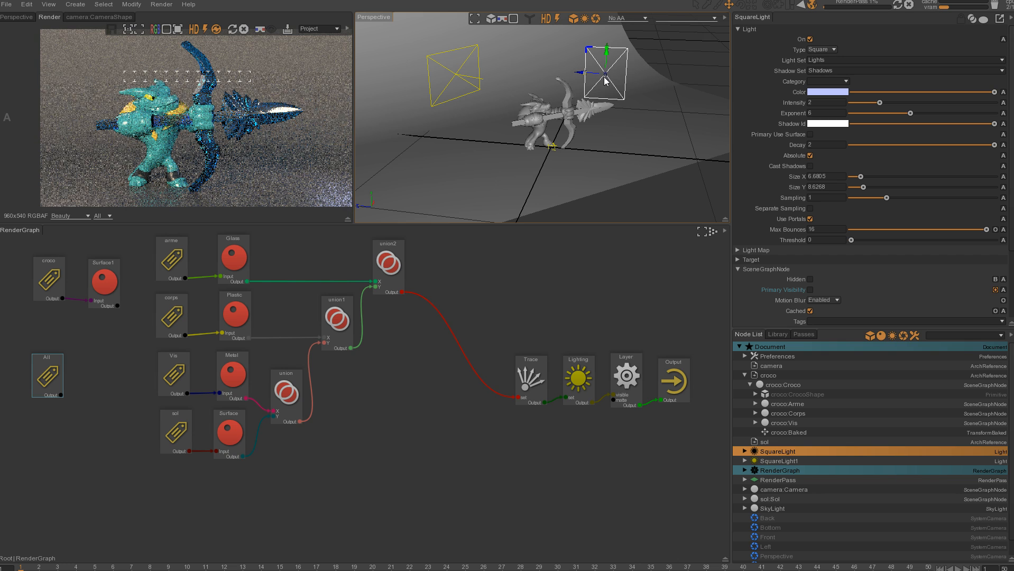
Shift SquareLight sideways behind the character and adjust its height
drag(580, 73, 555, 74)
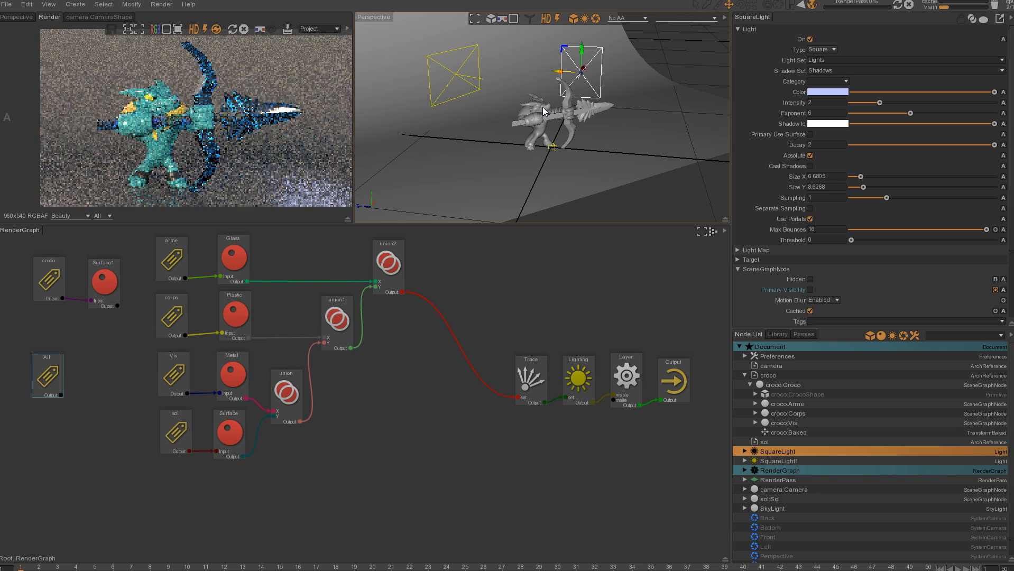
alt+drag(543, 105, 522, 120)
drag(610, 91, 610, 61)
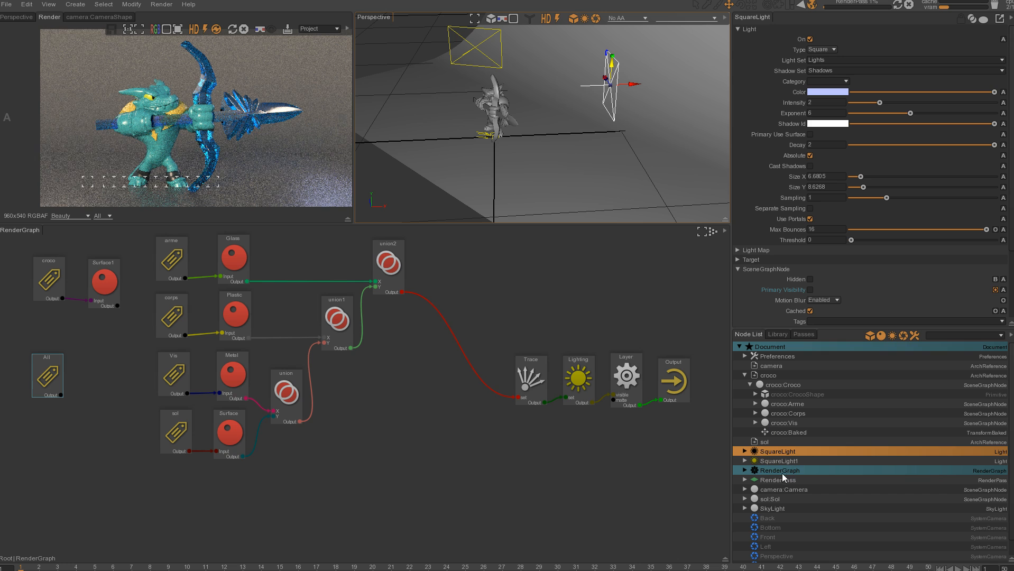
Hide the SkyLight to isolate the square lights and turn off the selection outline in the render
click(770, 507)
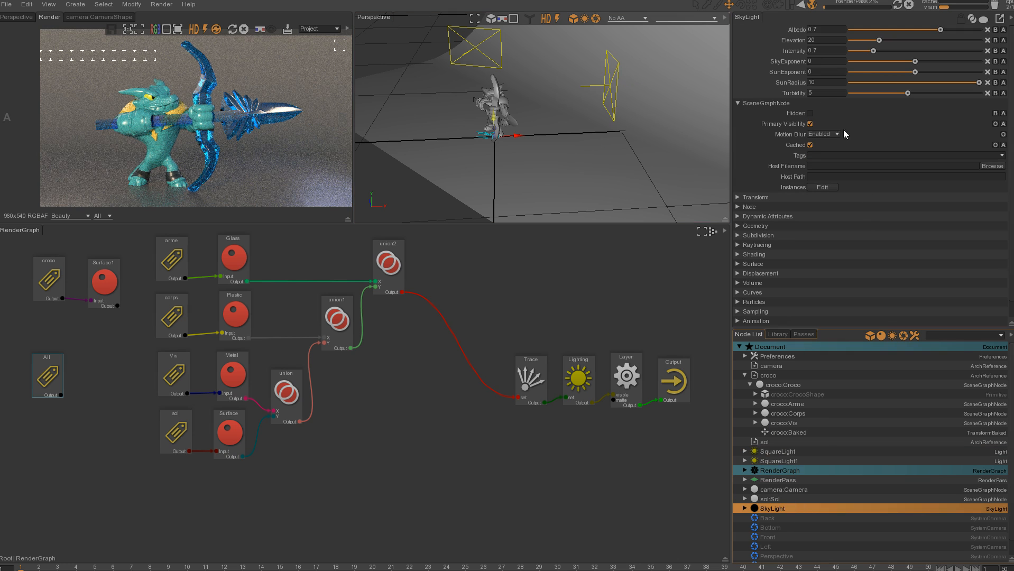
click(810, 114)
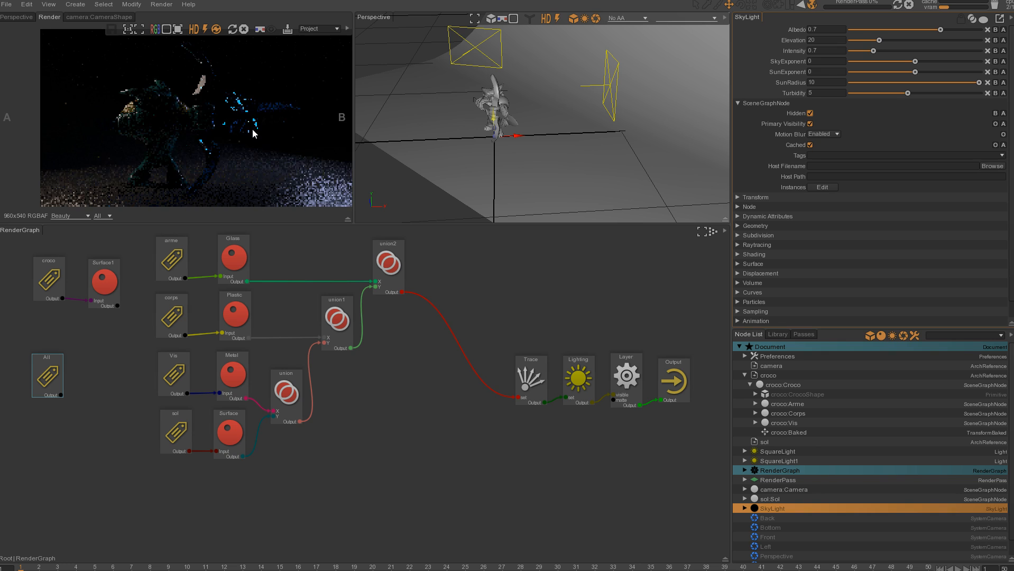
alt+drag(563, 136, 659, 136)
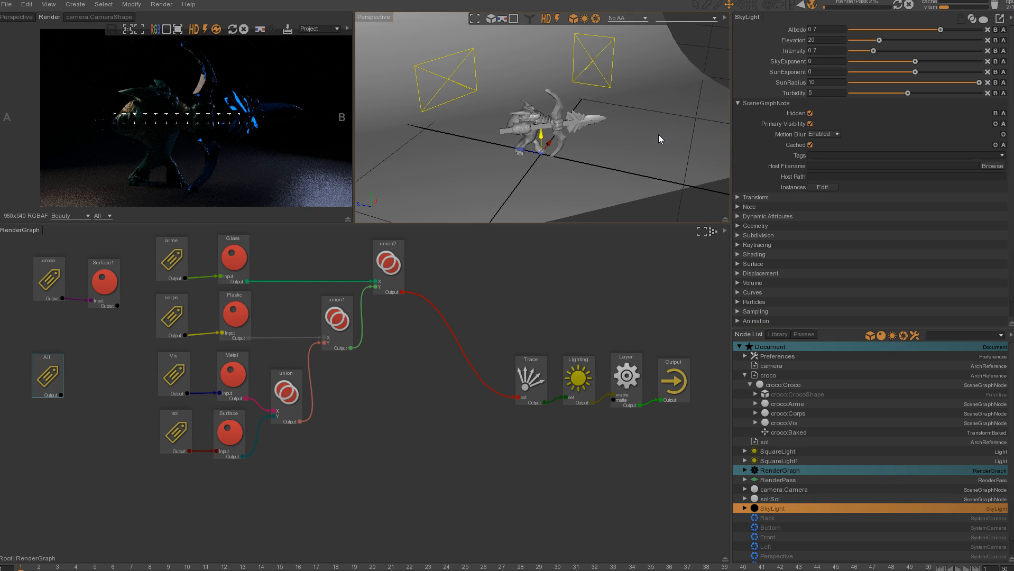
click(594, 67)
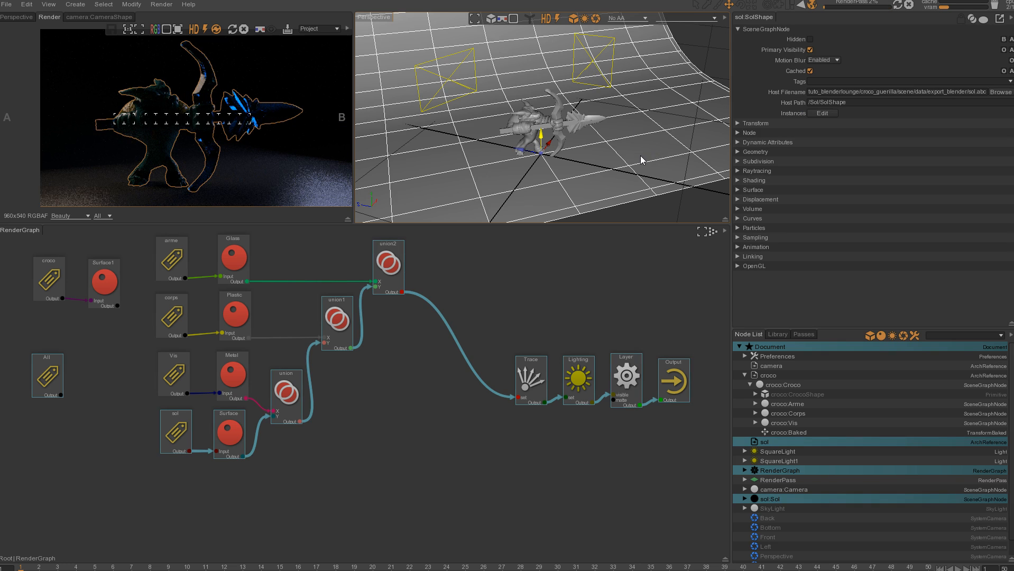
click(737, 151)
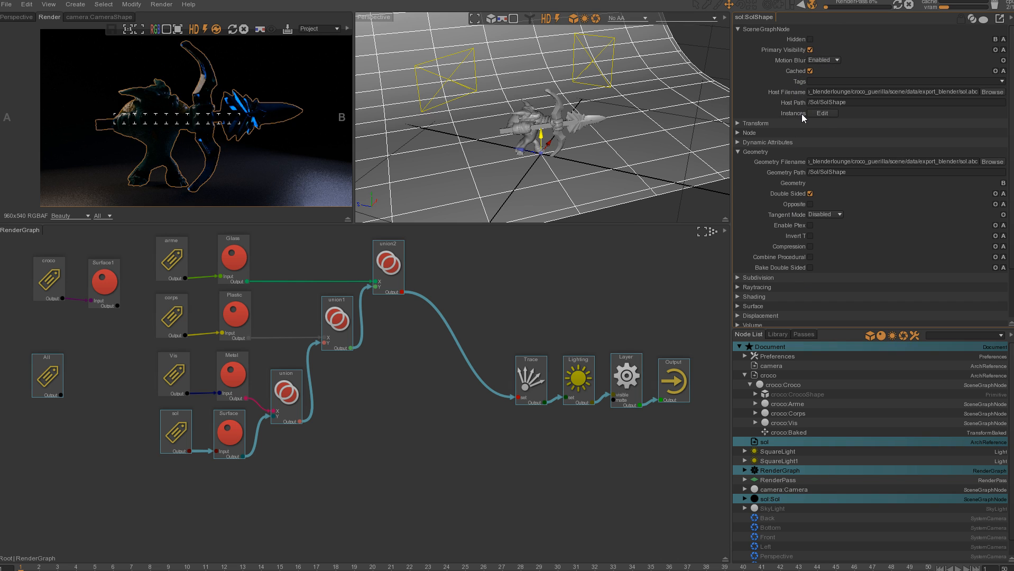
click(737, 152)
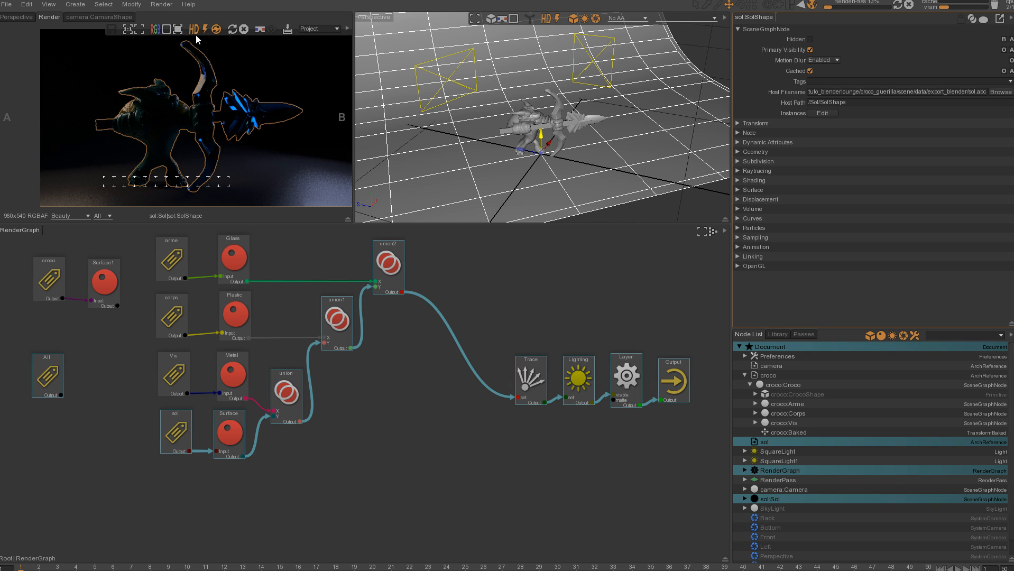
click(179, 30)
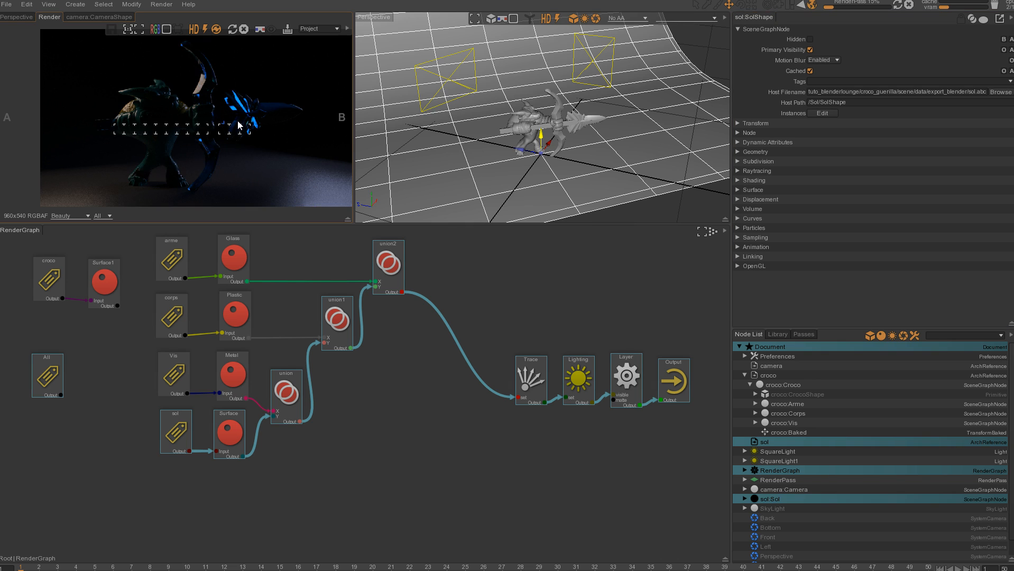
Reposition SquareLight along its horizontal axes and rotate it slightly about the vertical axis to strengthen the rim light on the arrow and bow
click(594, 65)
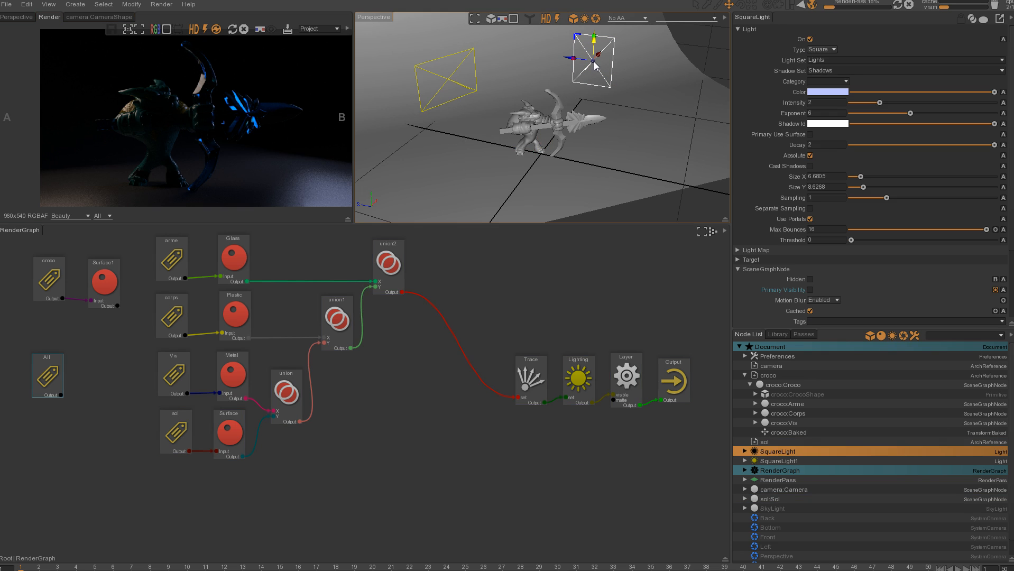
drag(568, 61, 536, 82)
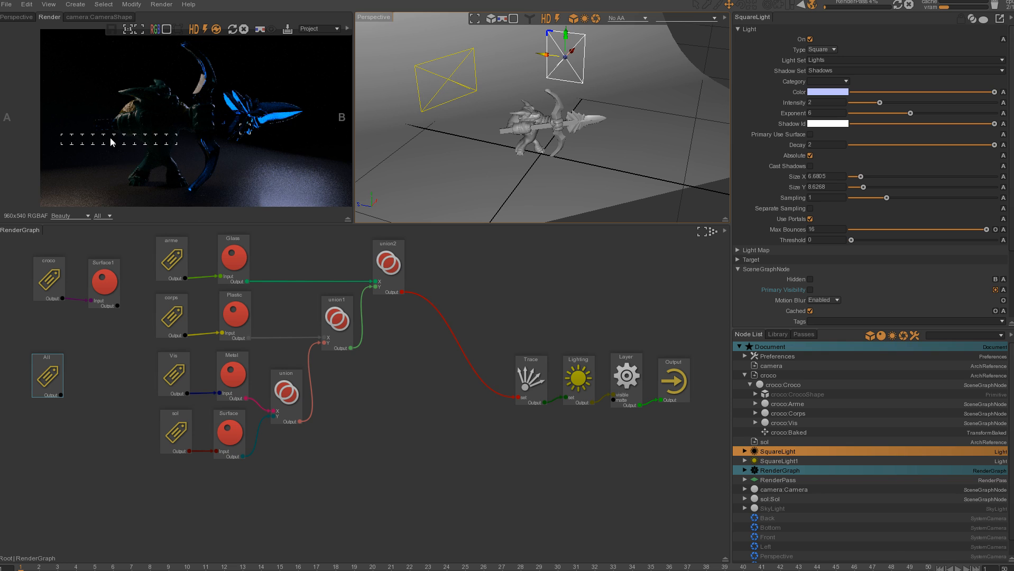
alt+drag(586, 90, 585, 81)
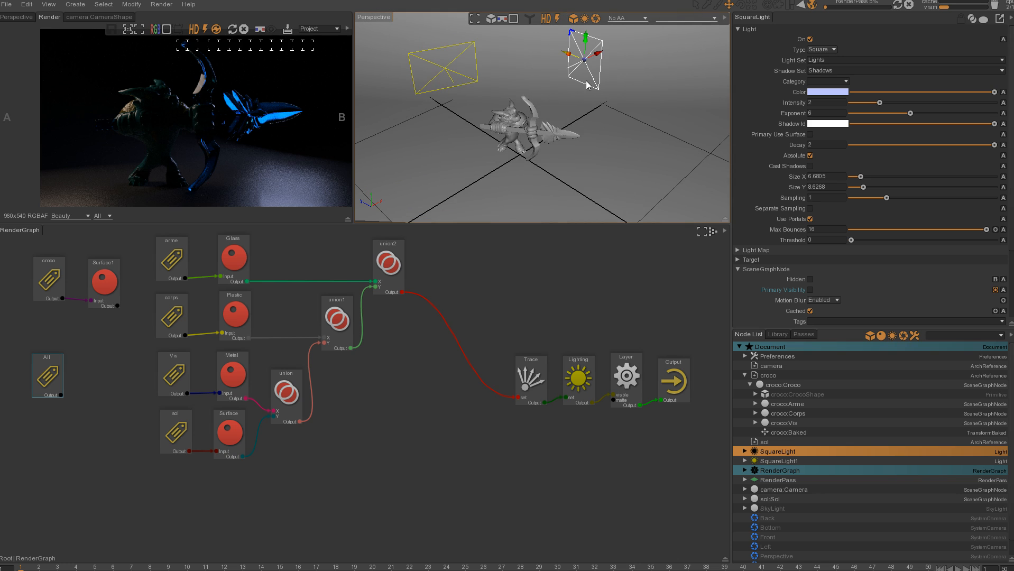
drag(604, 48, 611, 57)
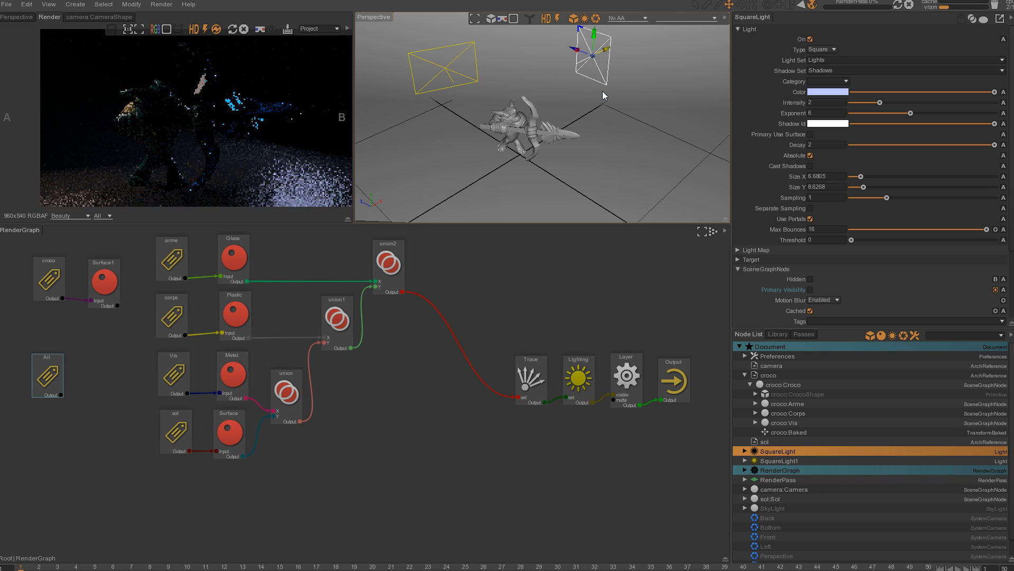
key(e)
drag(597, 70, 607, 73)
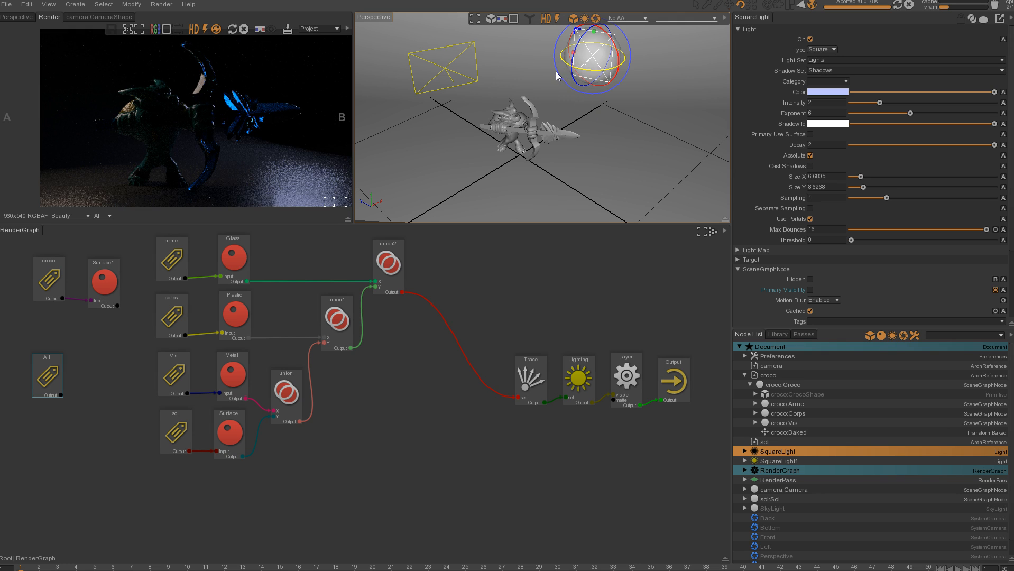
key(w)
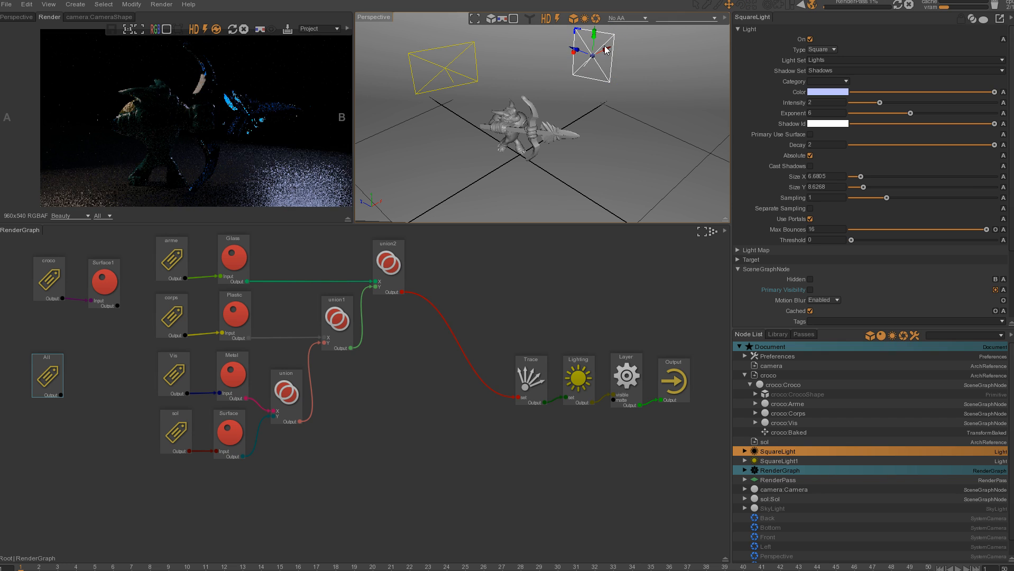
drag(602, 56, 589, 96)
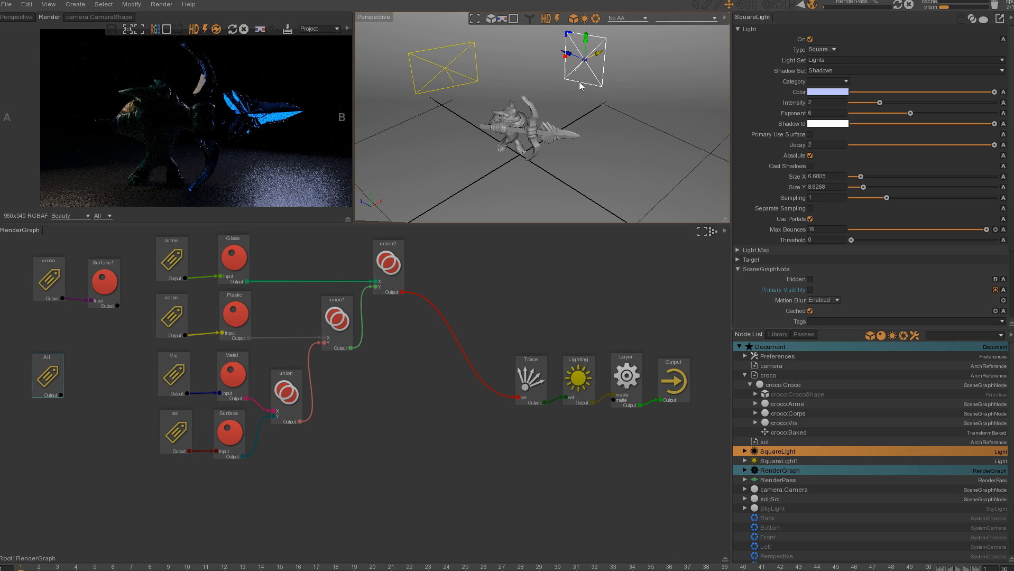
Reposition SquareLight1 behind the character with small shifts along its horizontal axes, and lower it slightly
click(447, 70)
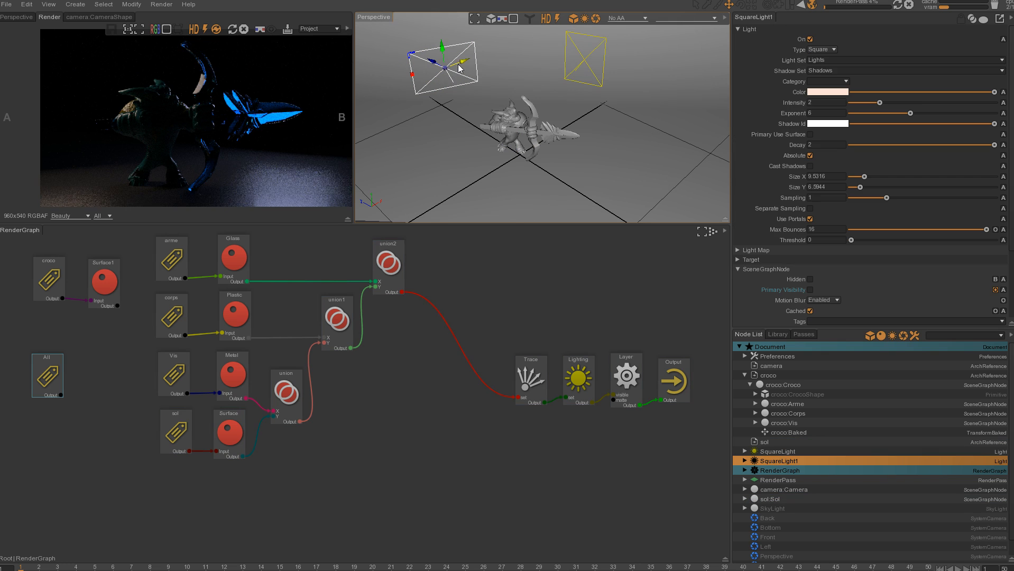
drag(460, 67, 425, 54)
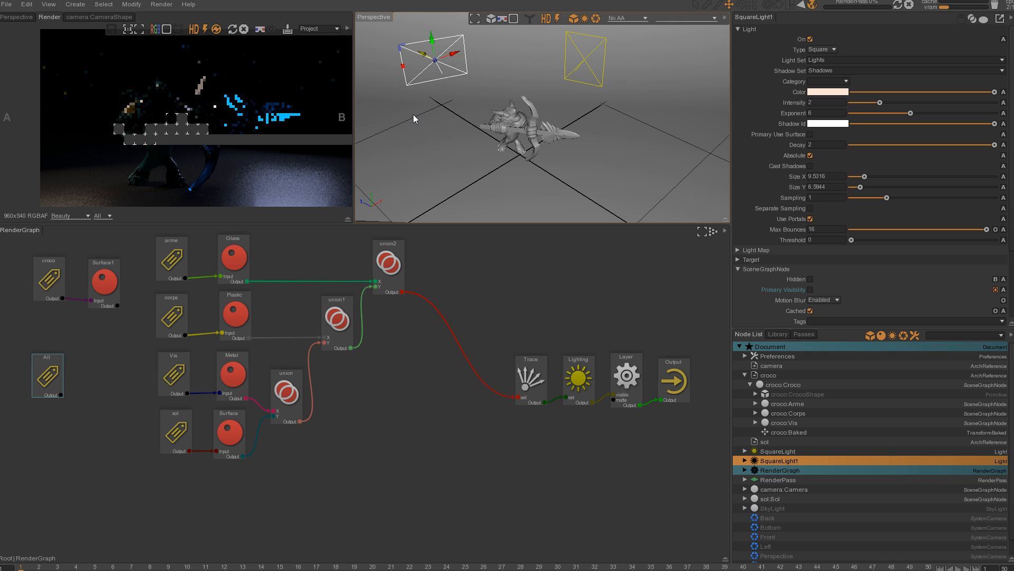
drag(428, 54, 424, 51)
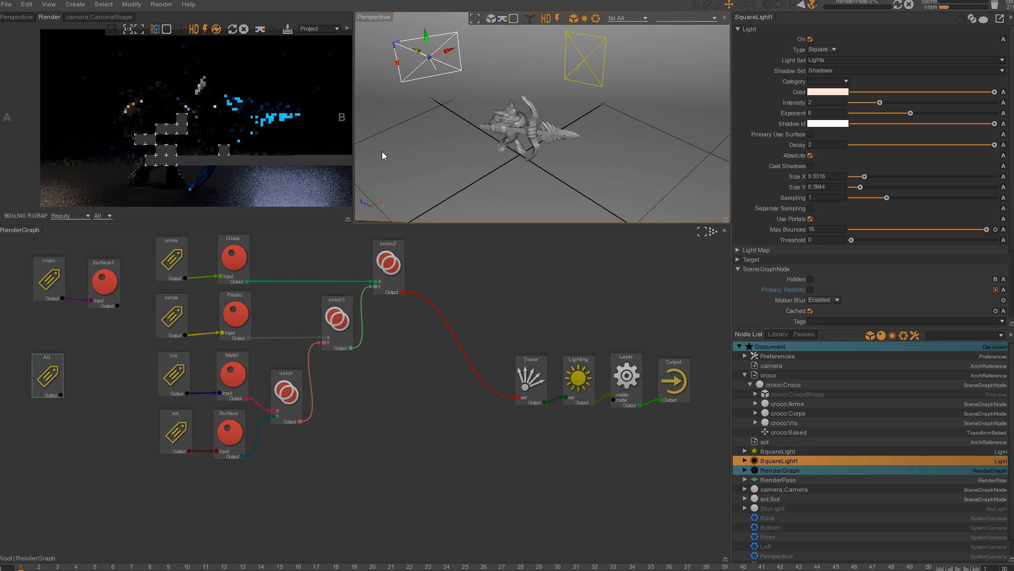
drag(454, 50, 475, 46)
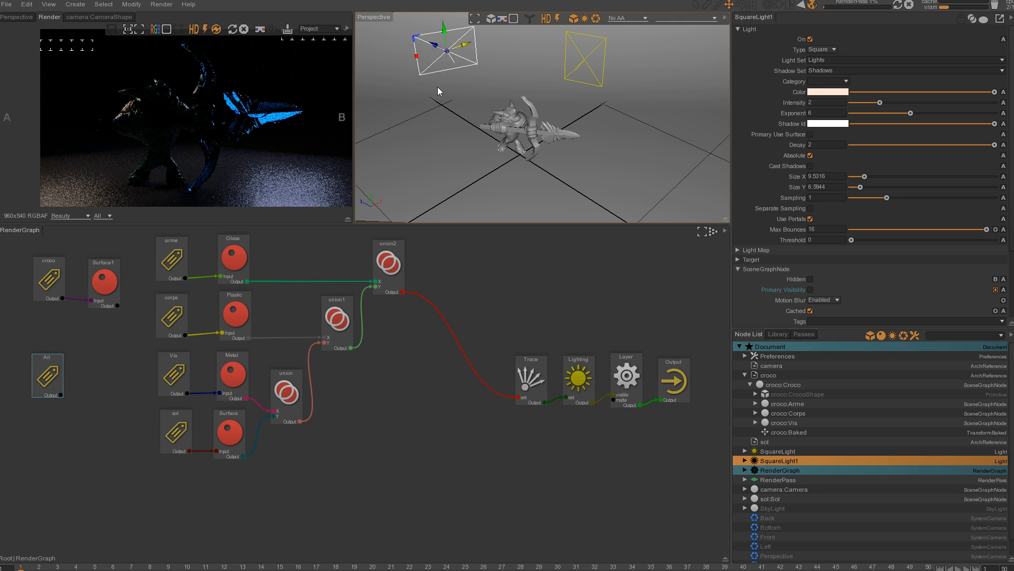
drag(445, 40, 442, 50)
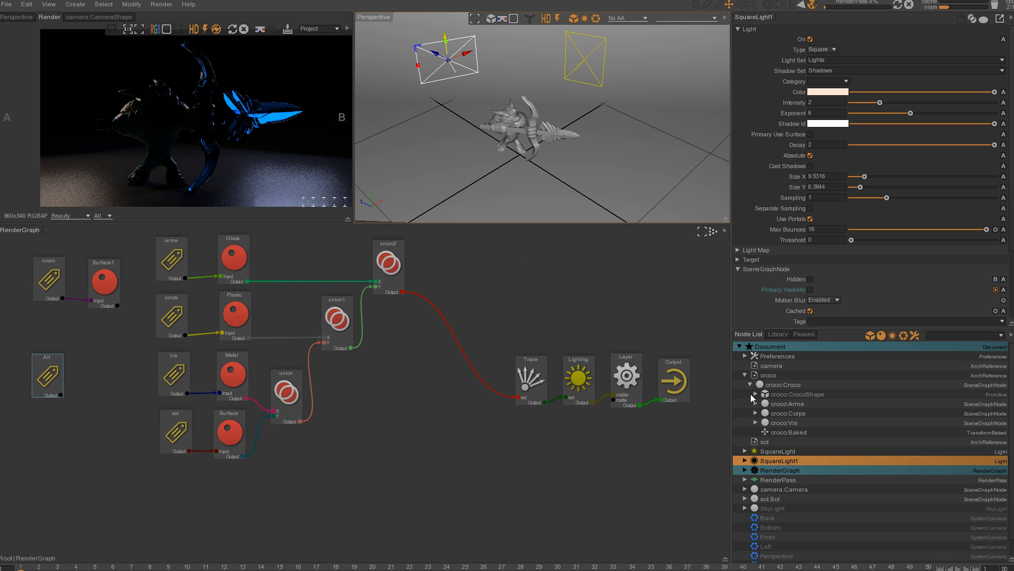
Unhide the SkyLight, set its Elevation to 25 and check the lighting on the character in the render
click(771, 509)
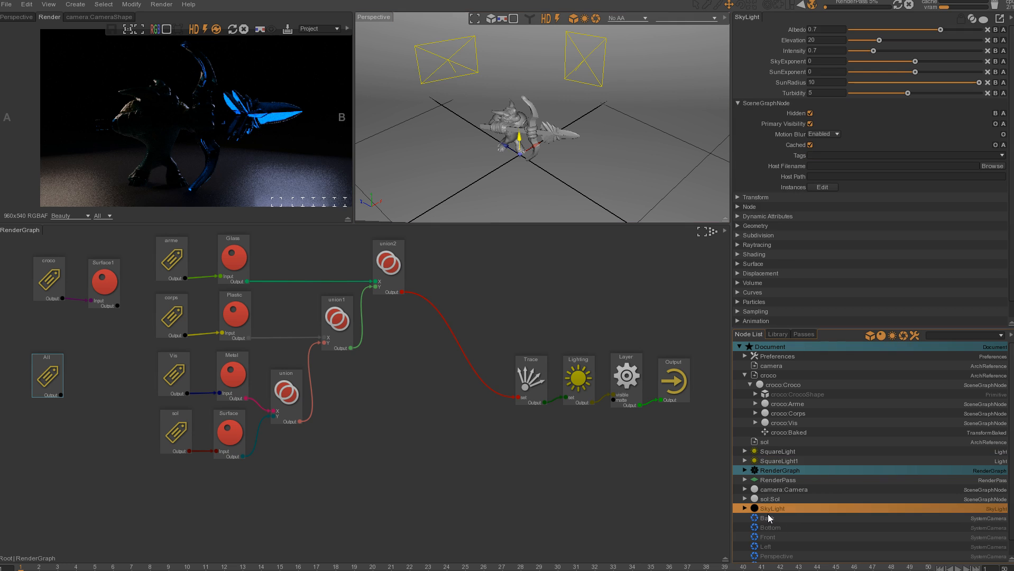
click(810, 113)
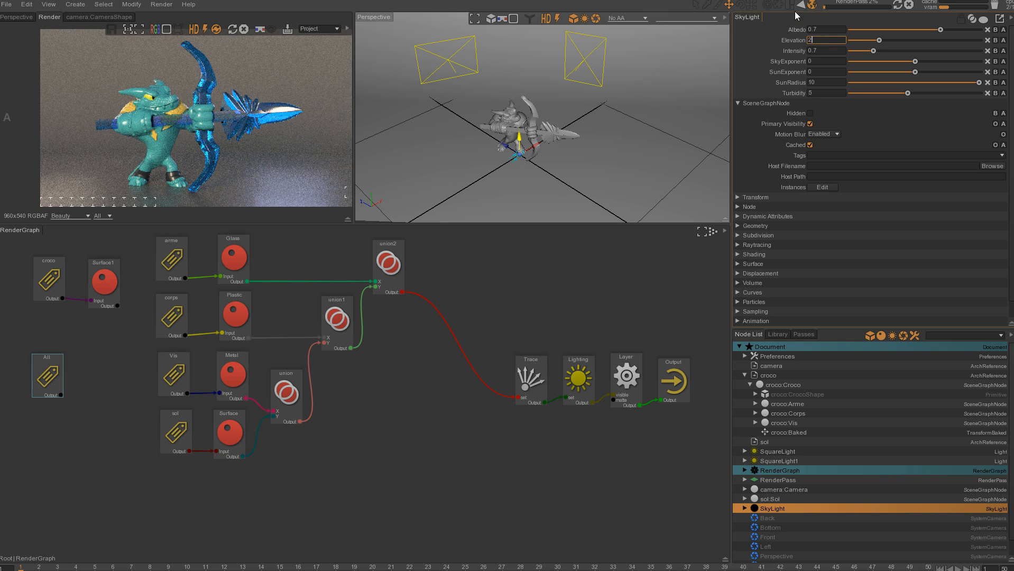
text(5)
key(Return)
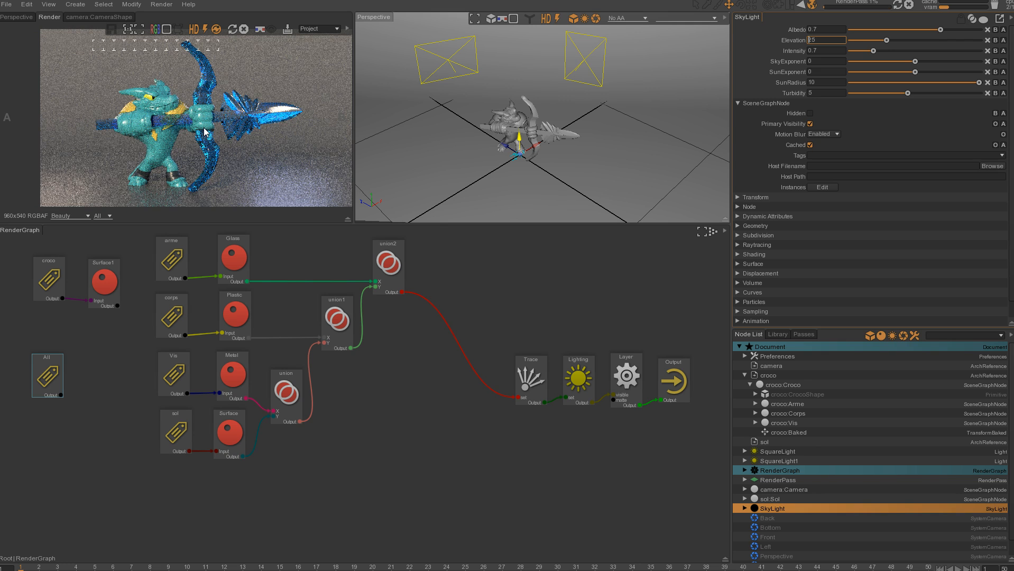
click(127, 30)
middle_drag(160, 108, 184, 123)
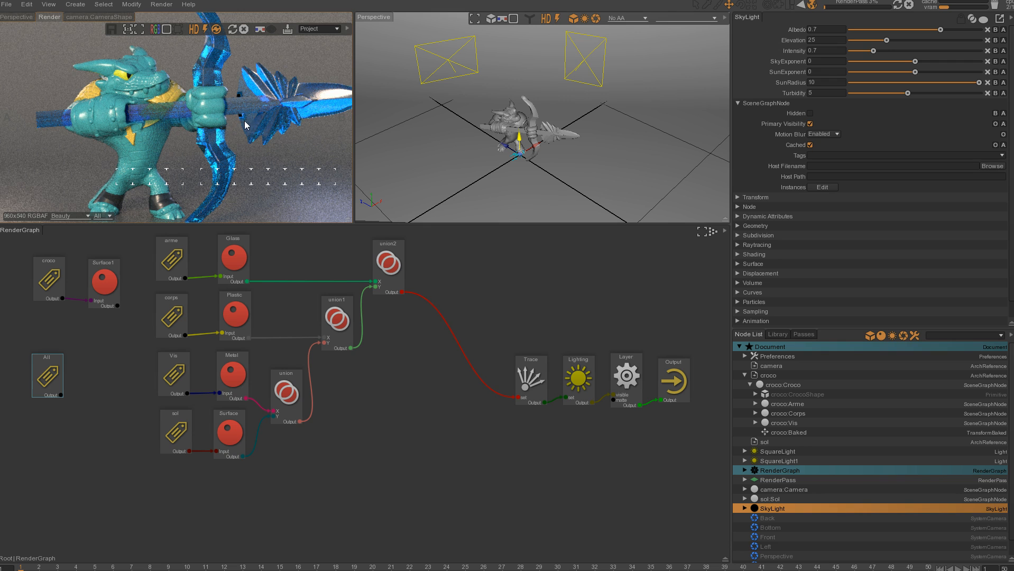
scroll(244, 125, down, 2)
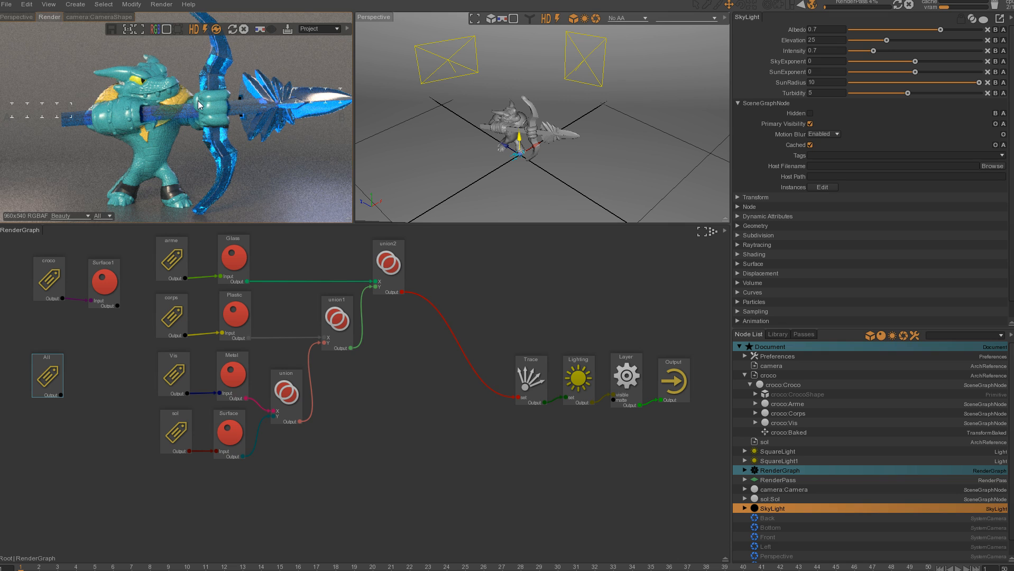
click(818, 52)
click(815, 71)
scroll(238, 144, down, 2)
middle_drag(219, 153, 213, 179)
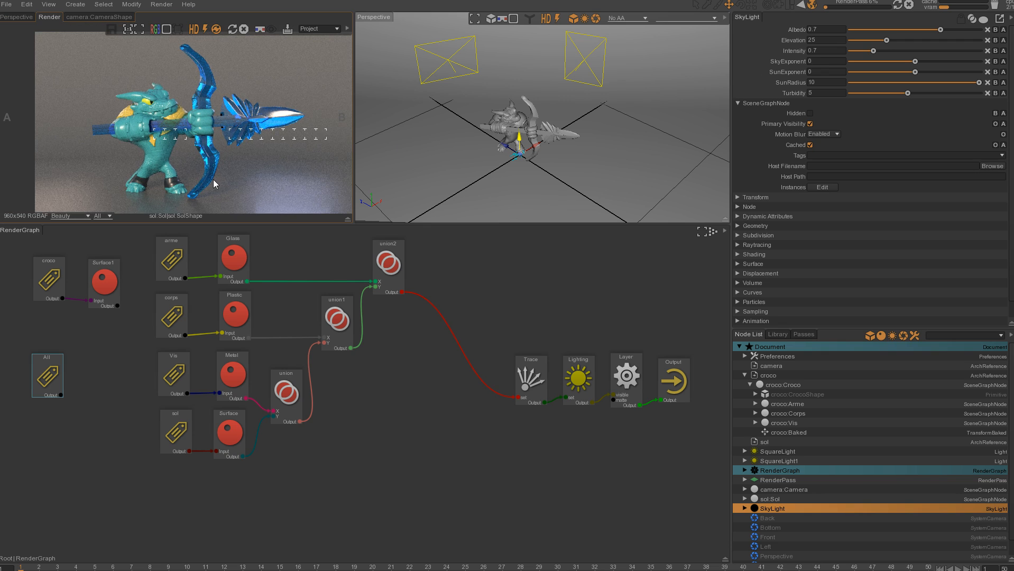
Lighten the diffuse colour of the ground's Surface shader to a light grey and check the ground in the render
click(231, 431)
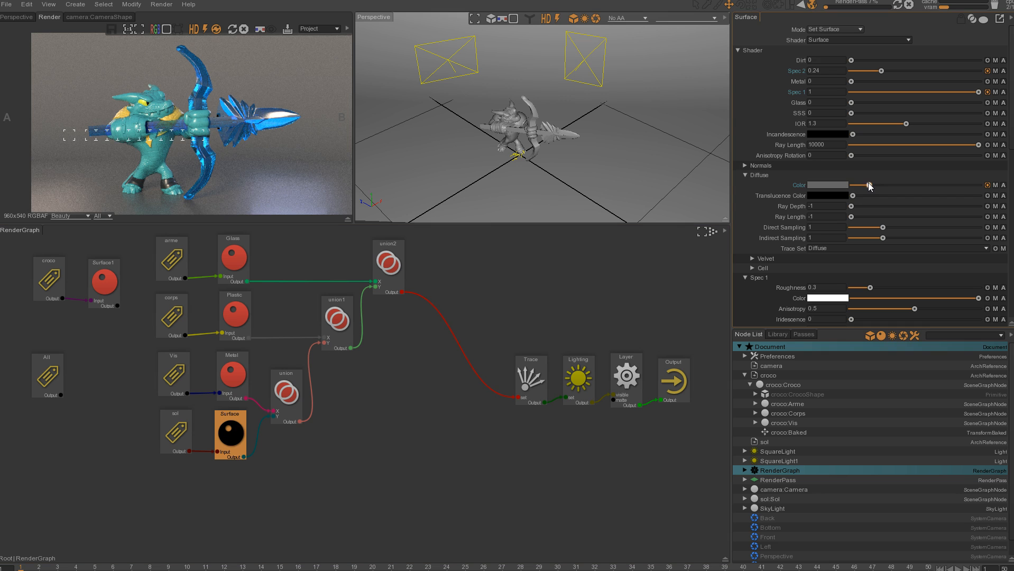
drag(865, 184, 860, 188)
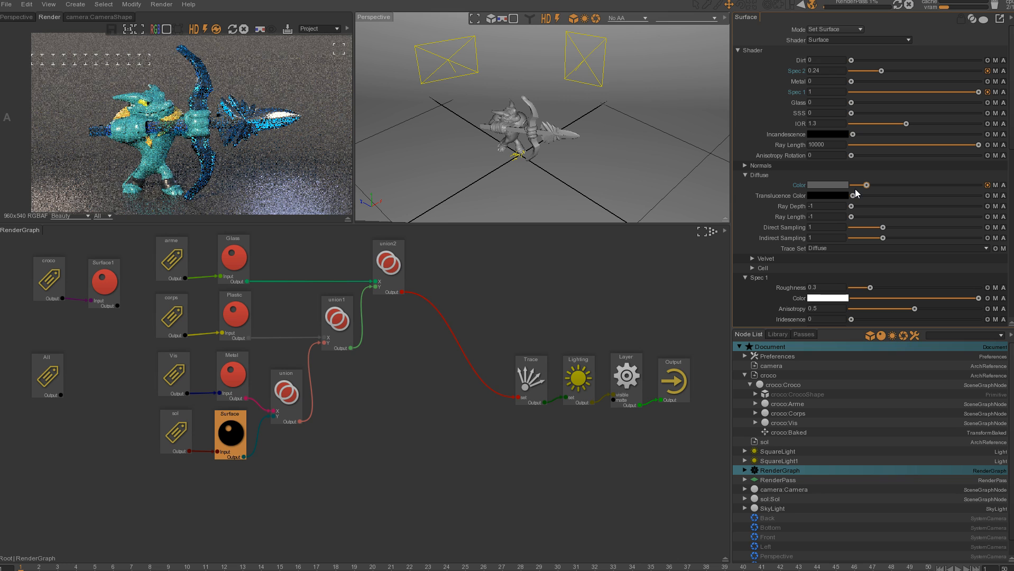
click(902, 184)
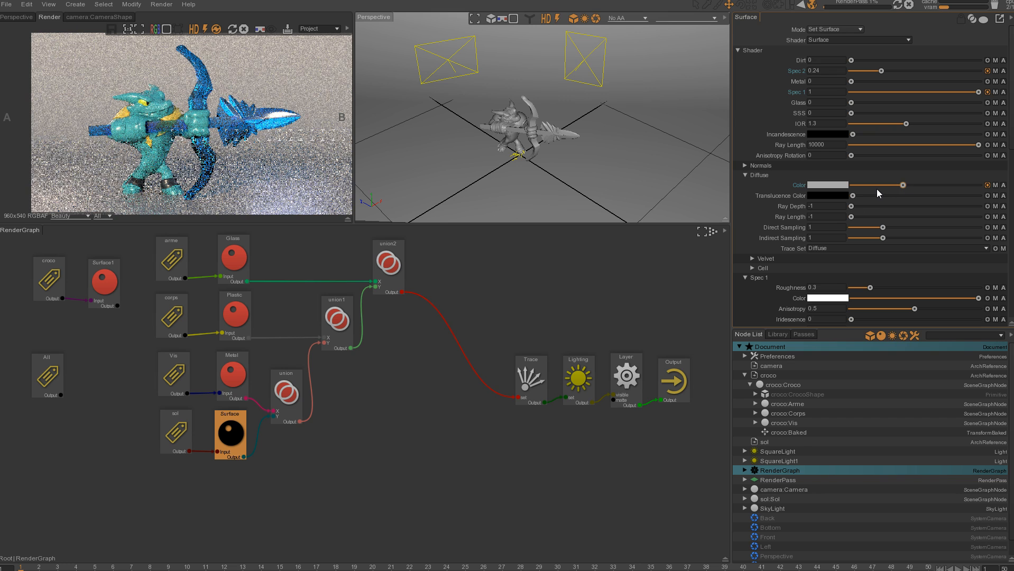
click(128, 29)
middle_drag(118, 138, 166, 55)
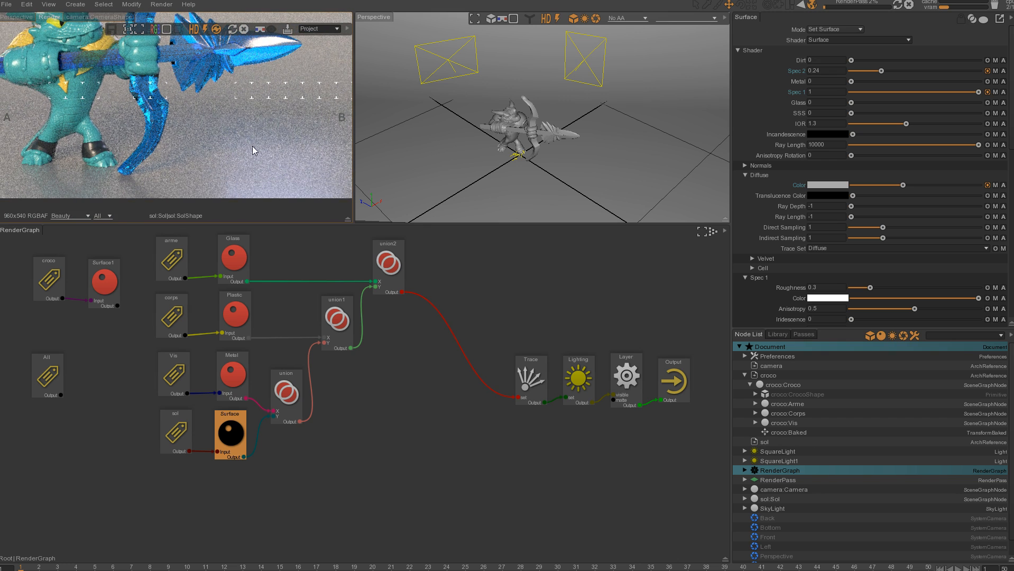
Change SquareLight's colour to a more saturated blue (0.3288, 0.5097, 1) and check the tint in the whole render
click(585, 64)
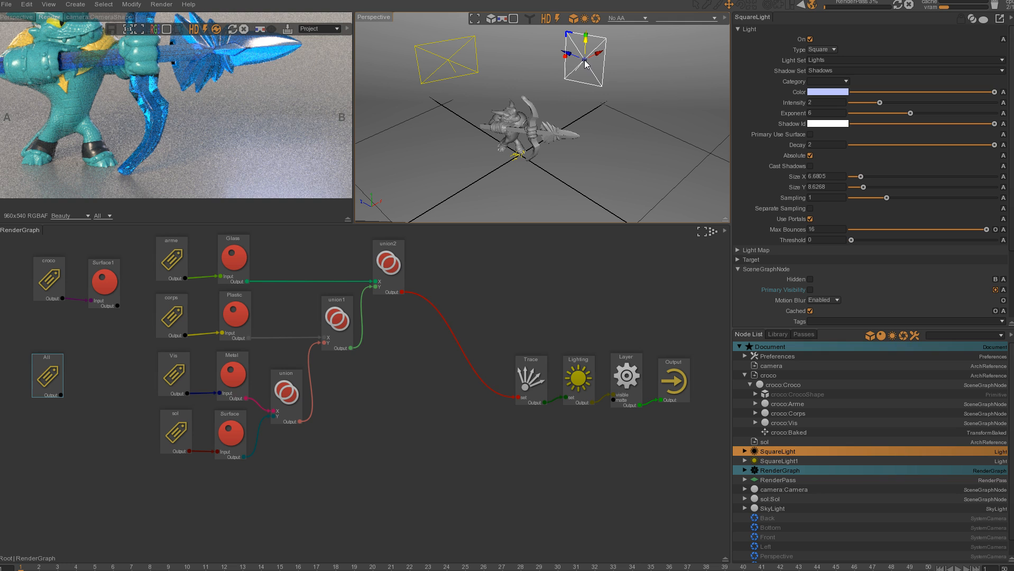
click(827, 91)
drag(871, 156, 874, 155)
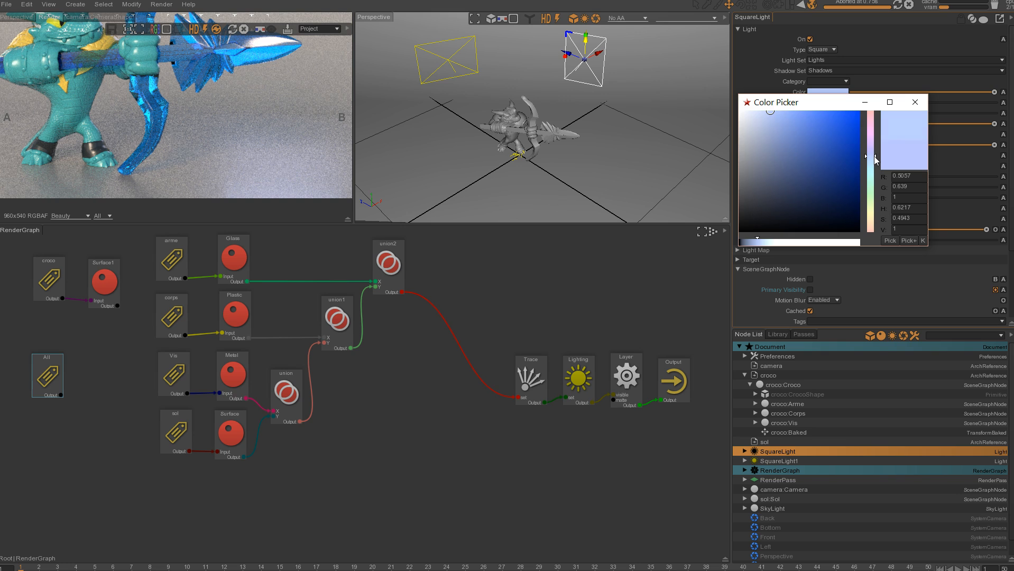
click(785, 110)
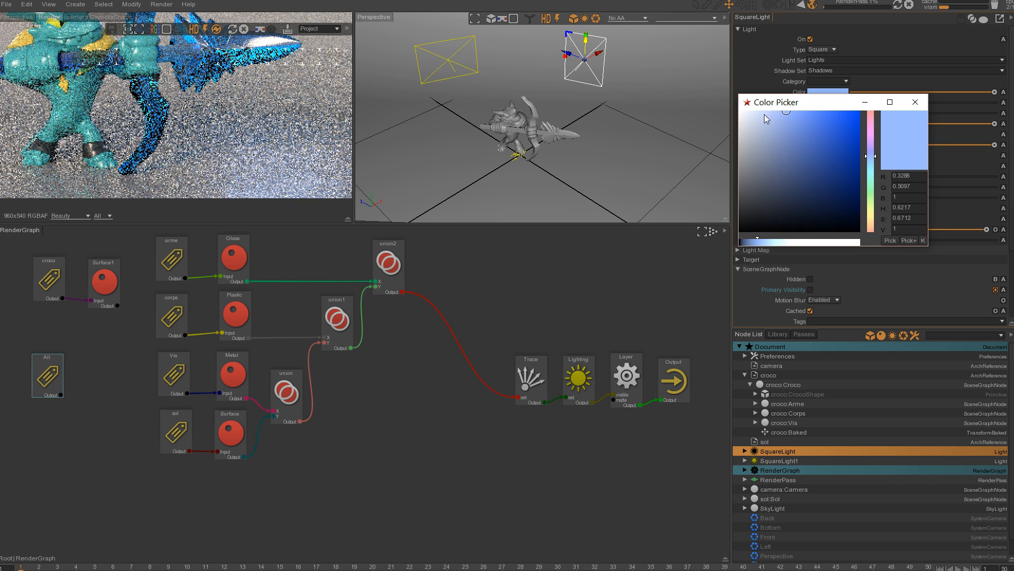
middle_drag(259, 124, 332, 185)
middle_drag(177, 148, 147, 152)
scroll(147, 153, down, 3)
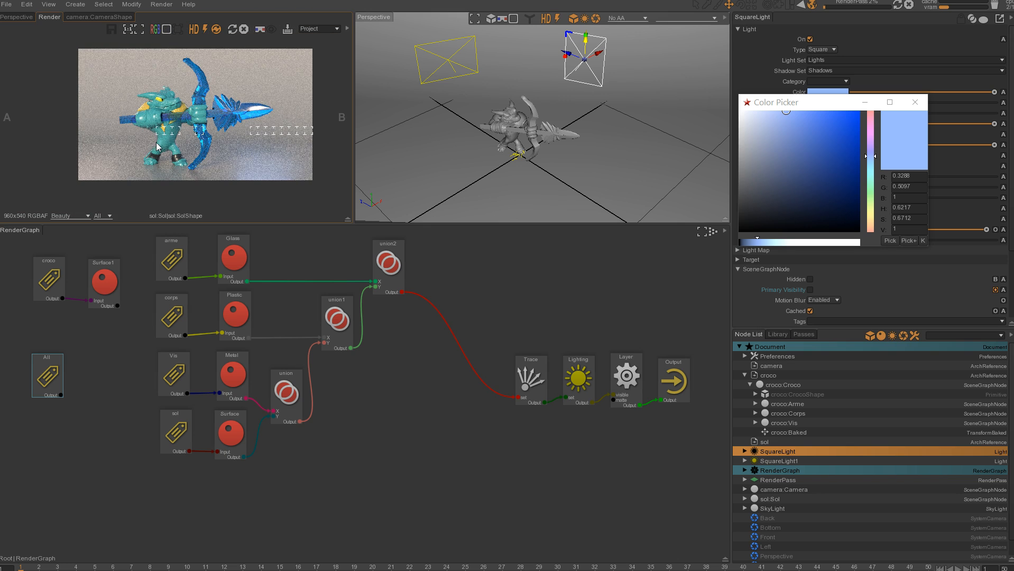
scroll(217, 143, up, 1)
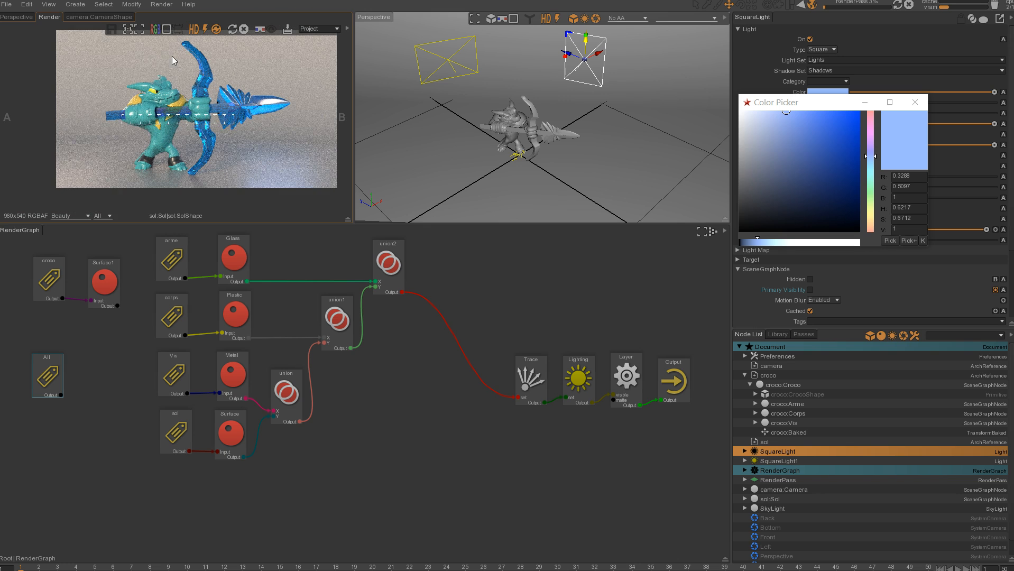
Enlarge the render viewport in both directions to show the full image at a bigger size
click(128, 32)
drag(354, 223, 355, 257)
drag(401, 203, 509, 206)
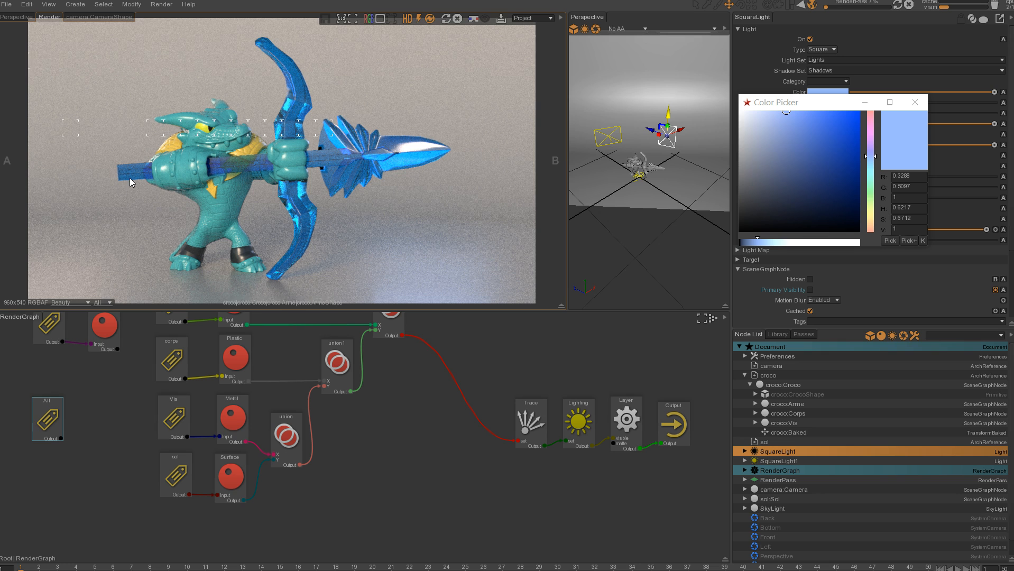
Close the colour picker and set the Intensity of SquareLight1 to 3
click(614, 141)
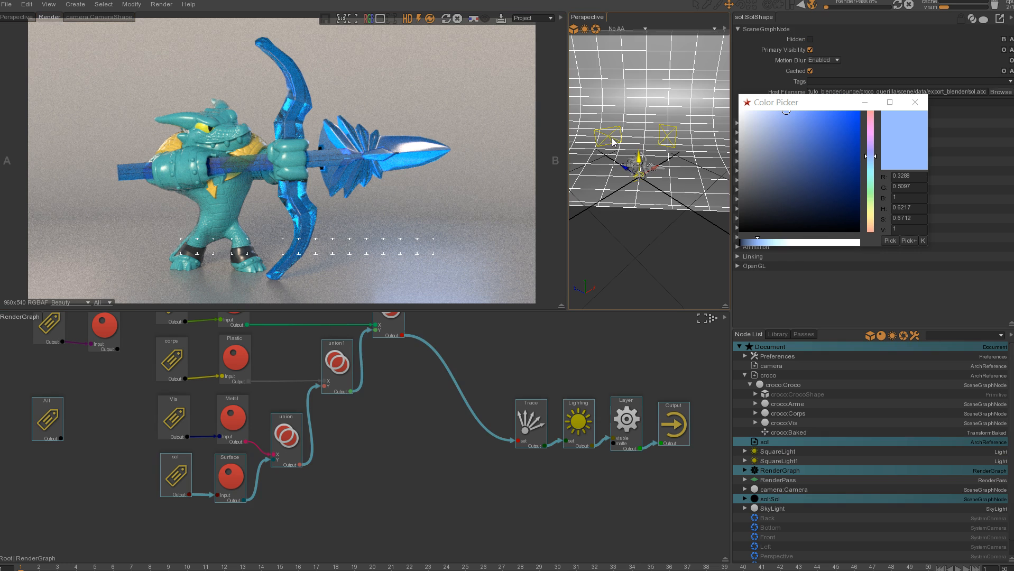
click(915, 102)
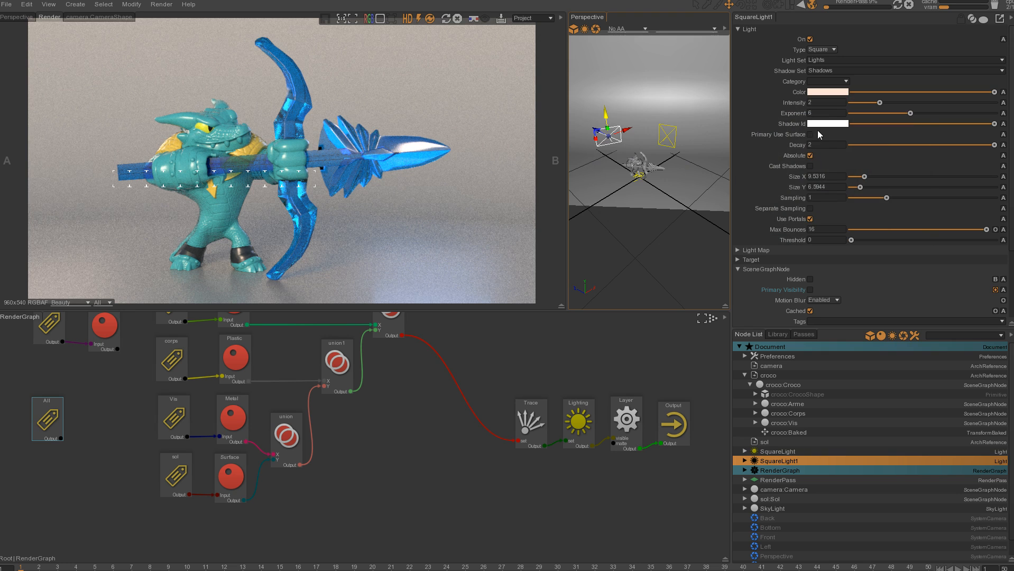
click(820, 103)
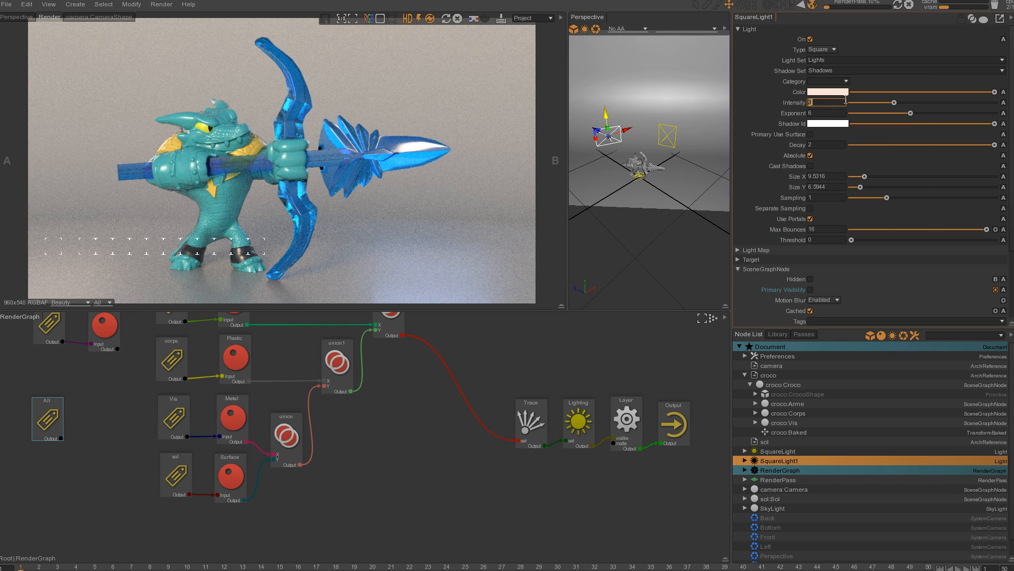
text(3)
key(Return)
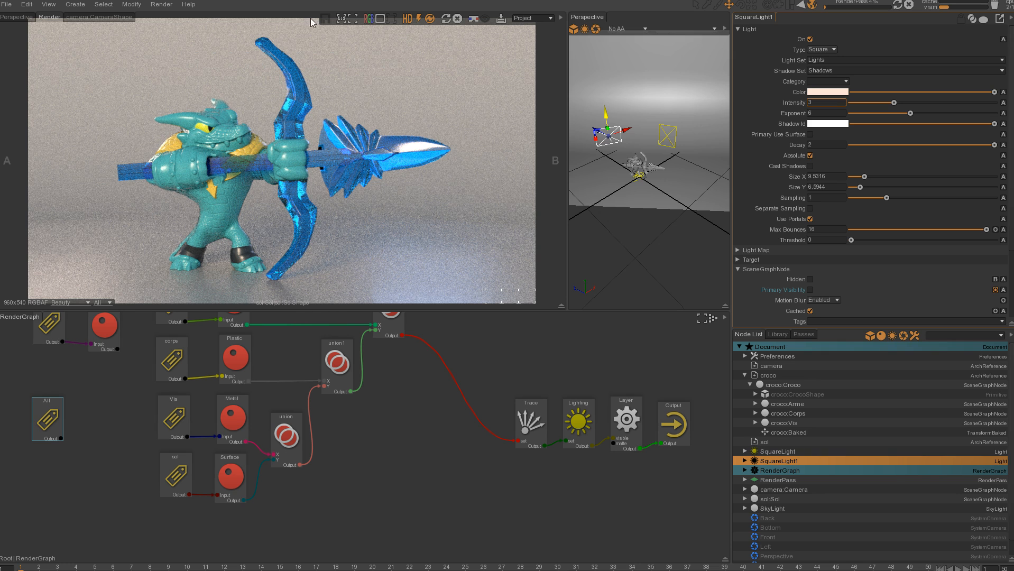
Stop the running render and save the scene with Save As+
click(457, 19)
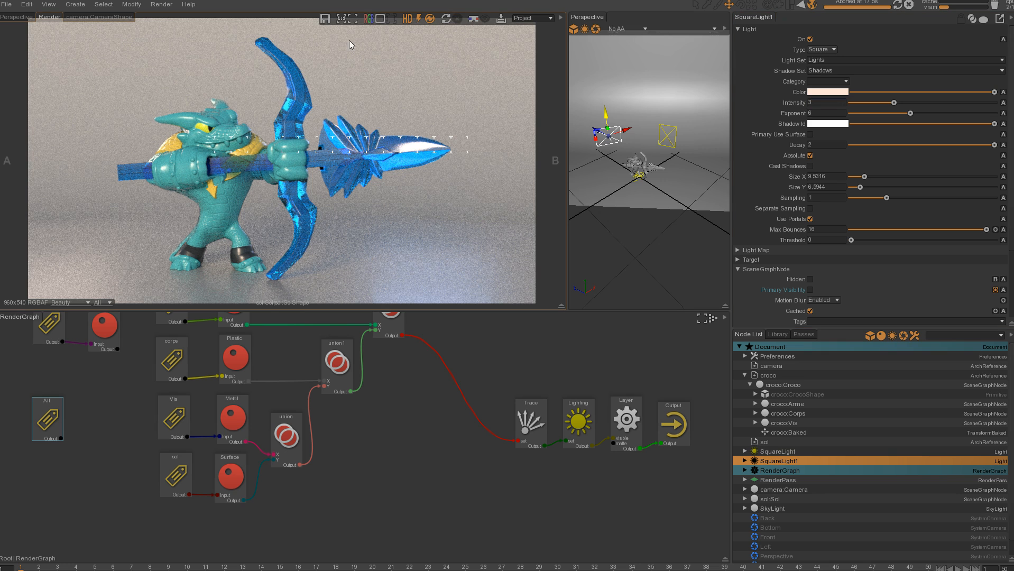
click(6, 5)
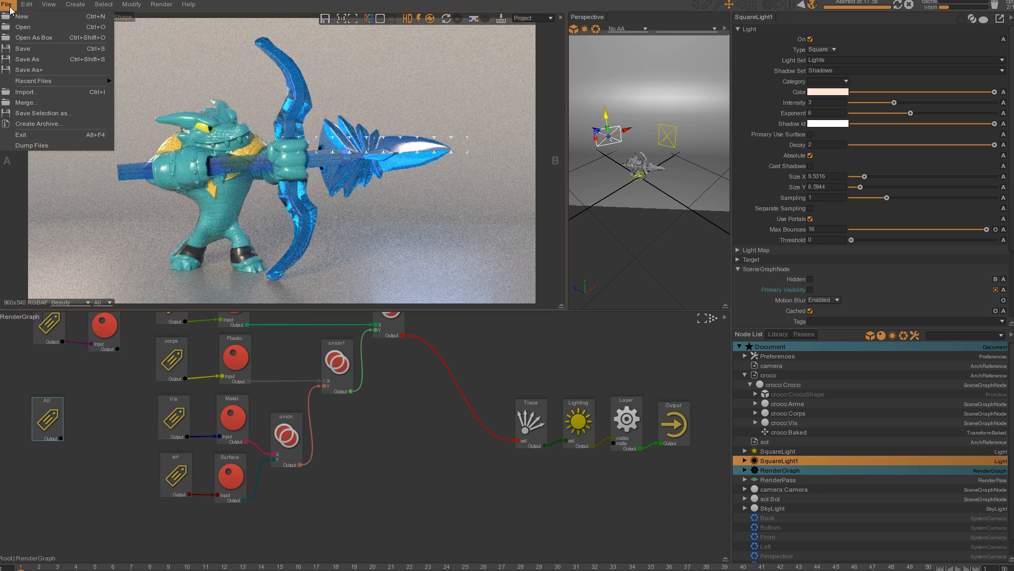
click(38, 69)
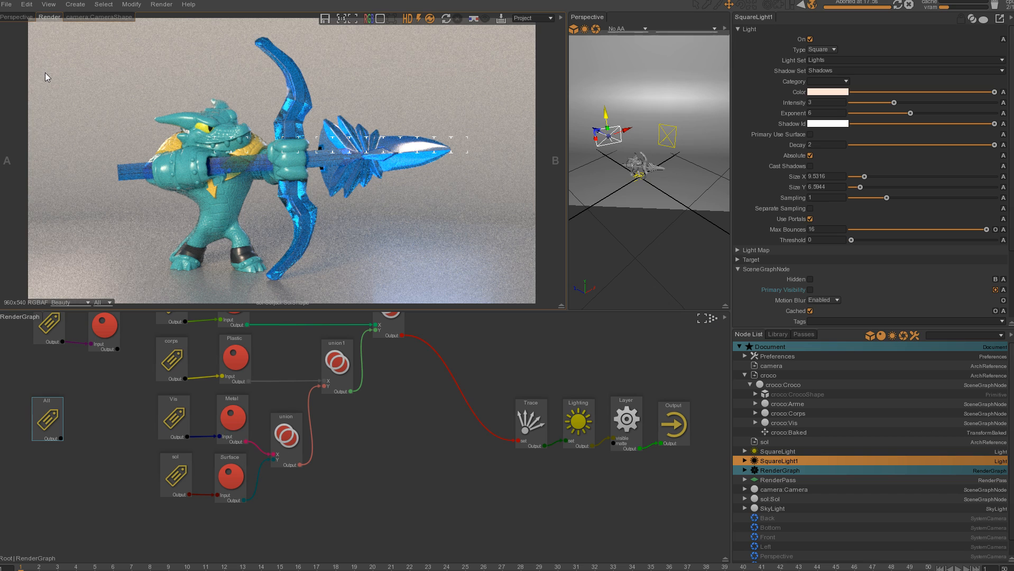
Define a render region around the character's head and shoulders and render it
click(429, 20)
drag(137, 88, 263, 170)
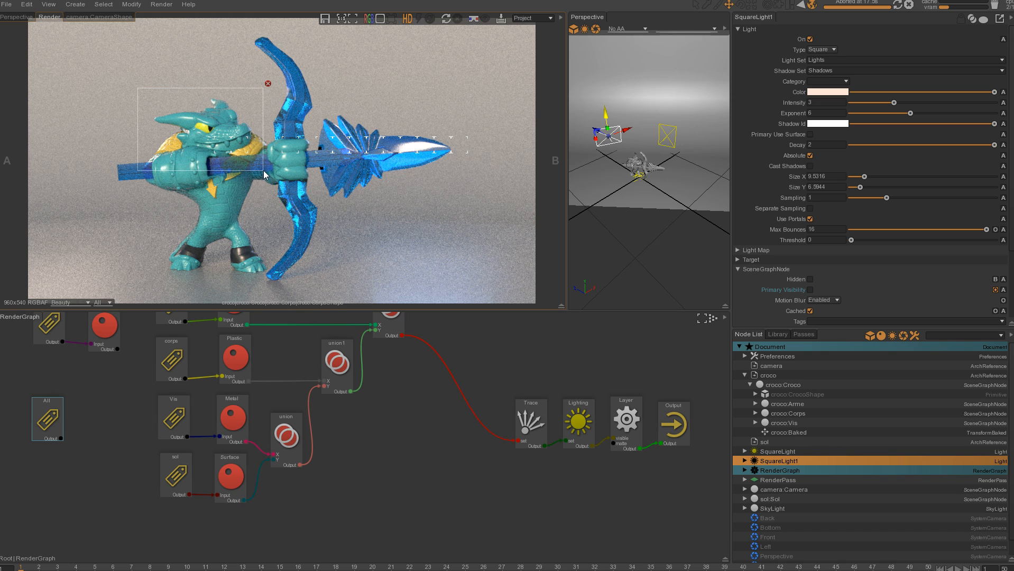
click(445, 20)
Set the project's render size to 1920 by 1080 in the Preferences
click(775, 356)
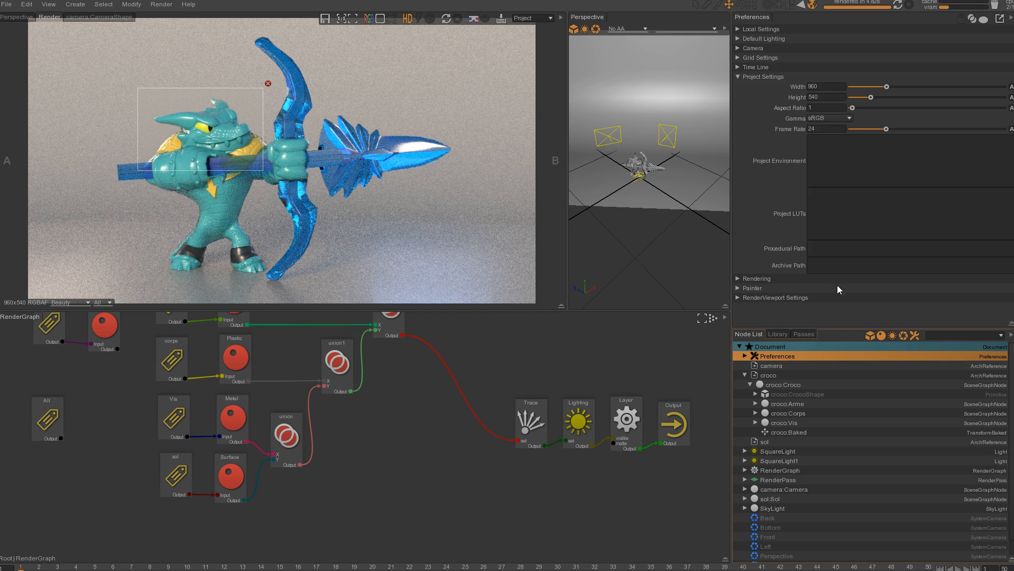
text(2)
key(Tab)
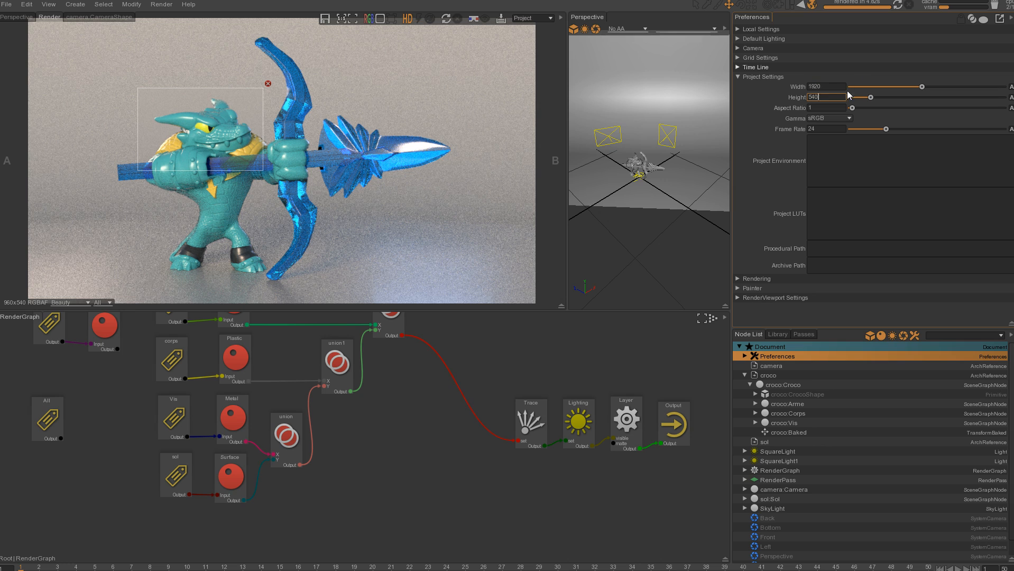
text(*2)
key(Return)
Remove the old render region, stop the full-frame render, and render a new region around the character's head
click(268, 83)
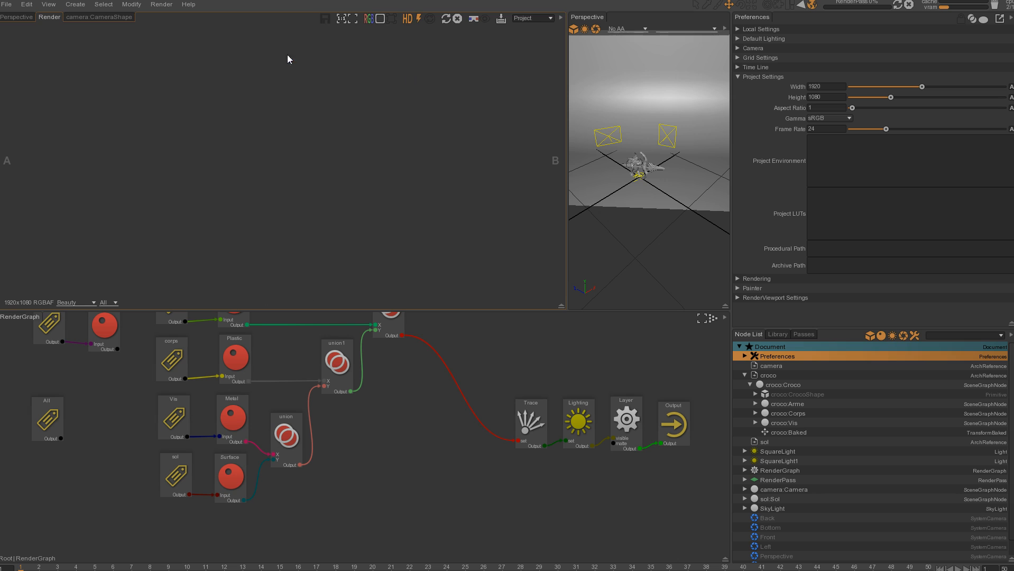
click(458, 19)
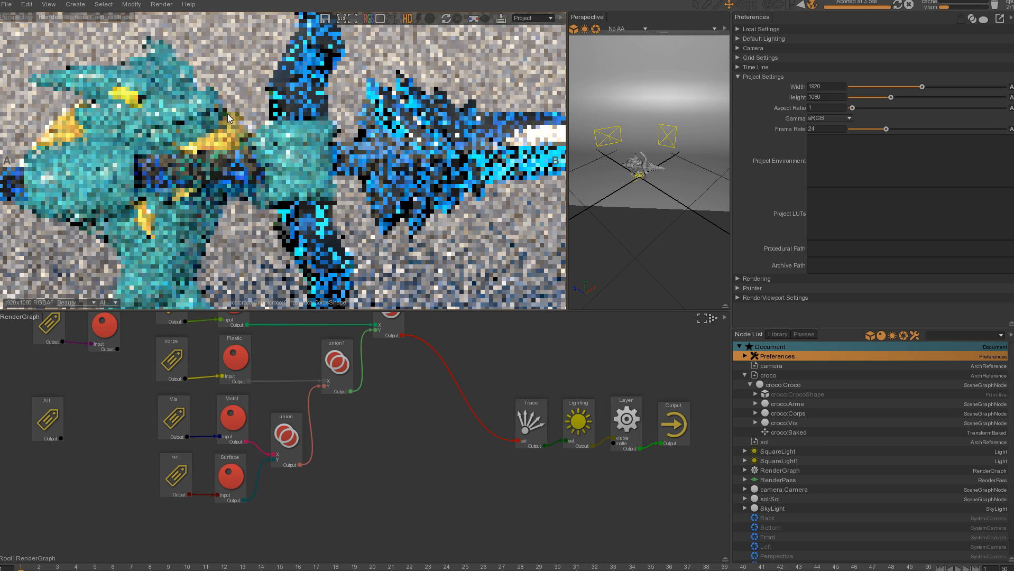
middle_drag(189, 117, 299, 150)
mouse_move(379, 52)
mouse_down()
mouse_move(198, 147)
mouse_move(122, 215)
mouse_up()
click(447, 20)
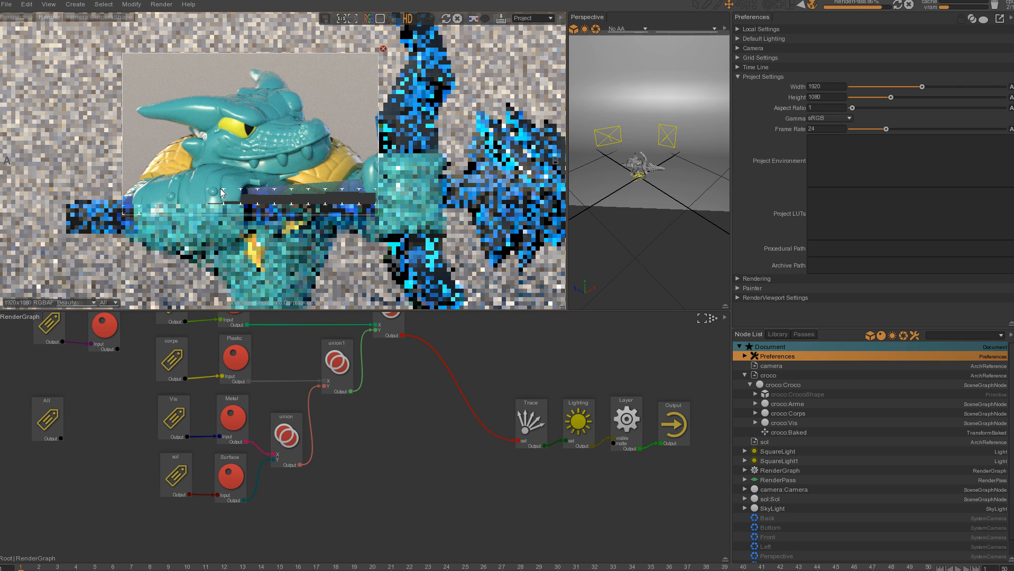
Turn off Motion Blur in the RenderPass image sampling settings and render the head region again
click(807, 335)
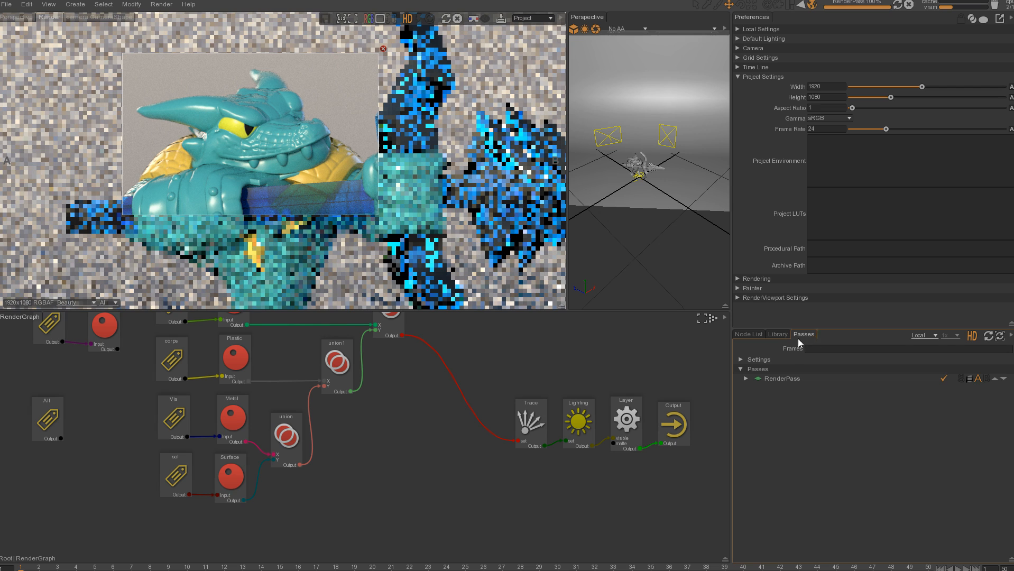
click(779, 378)
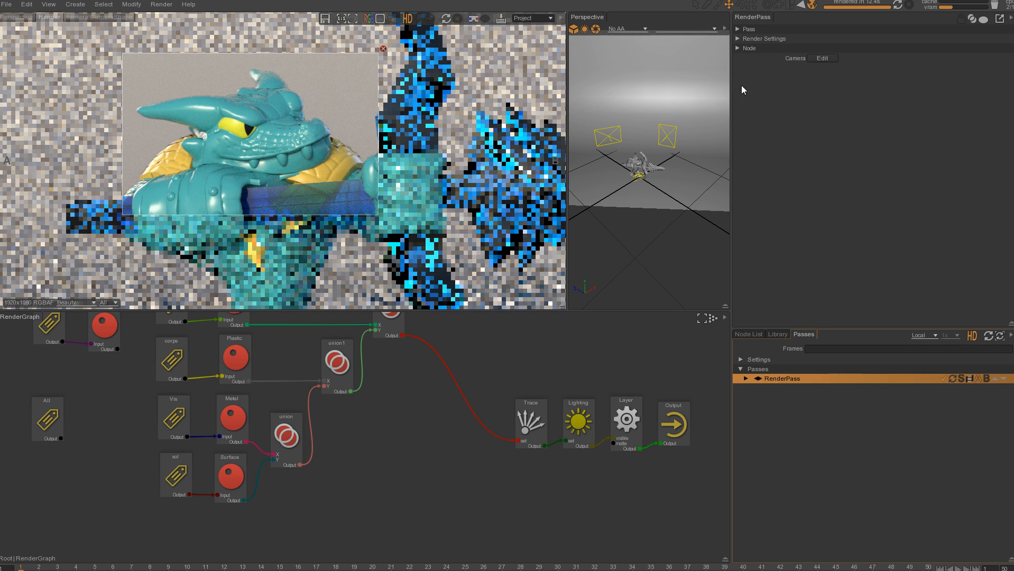
click(743, 38)
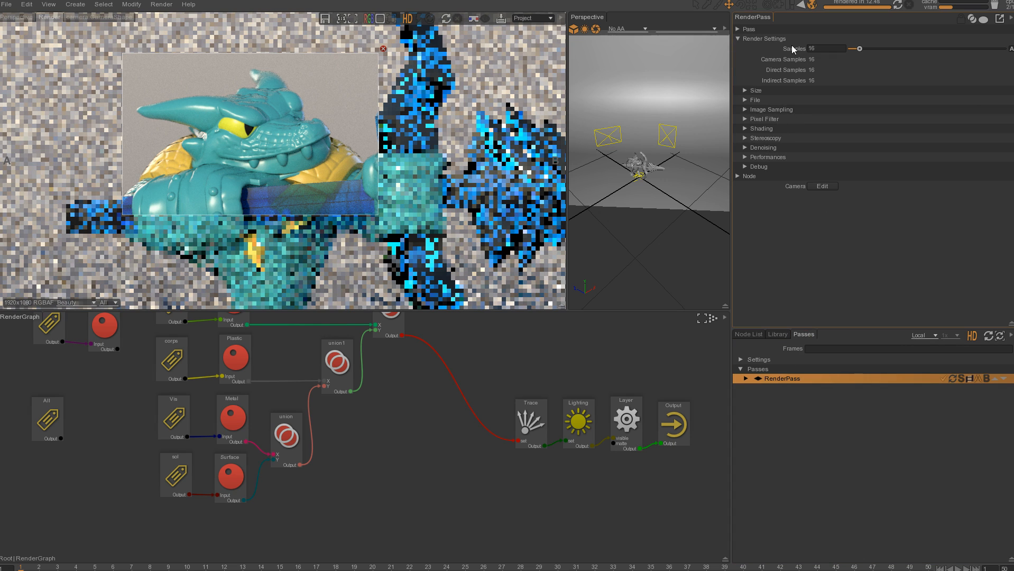
click(755, 109)
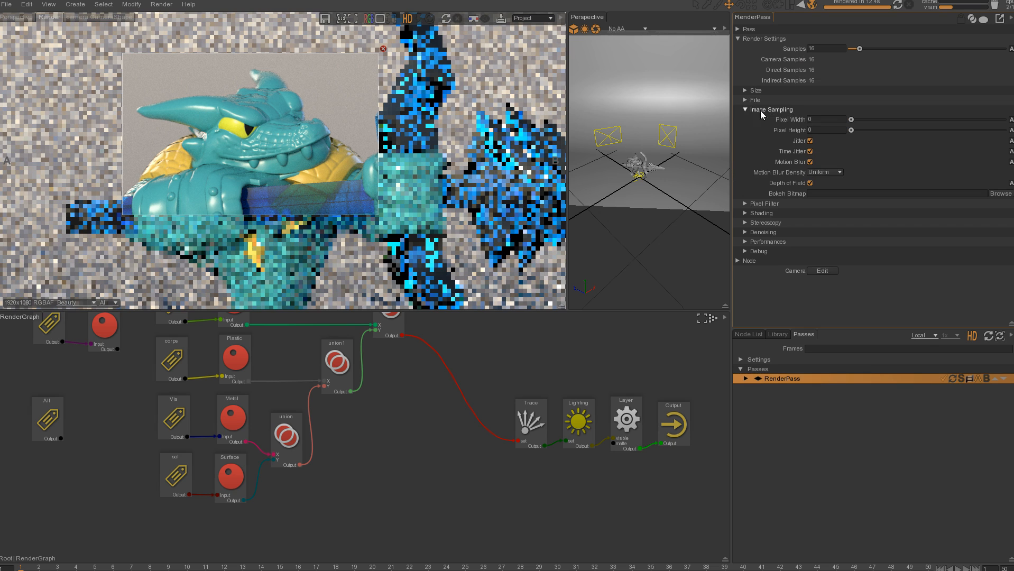
click(810, 162)
click(446, 19)
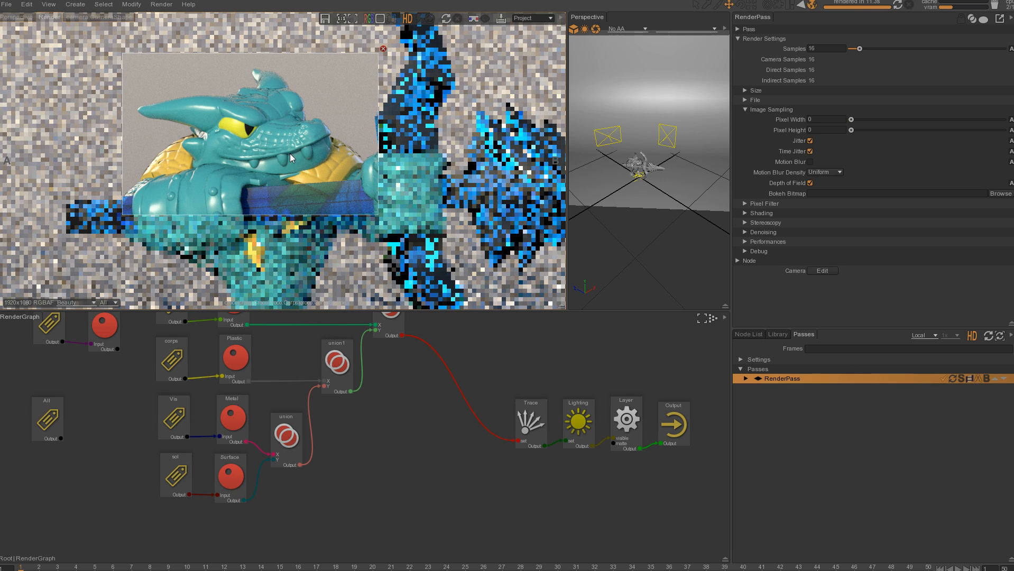
Bring up the Plastic shader's Spec 1 settings and store a snapshot of the current render for comparison
click(238, 355)
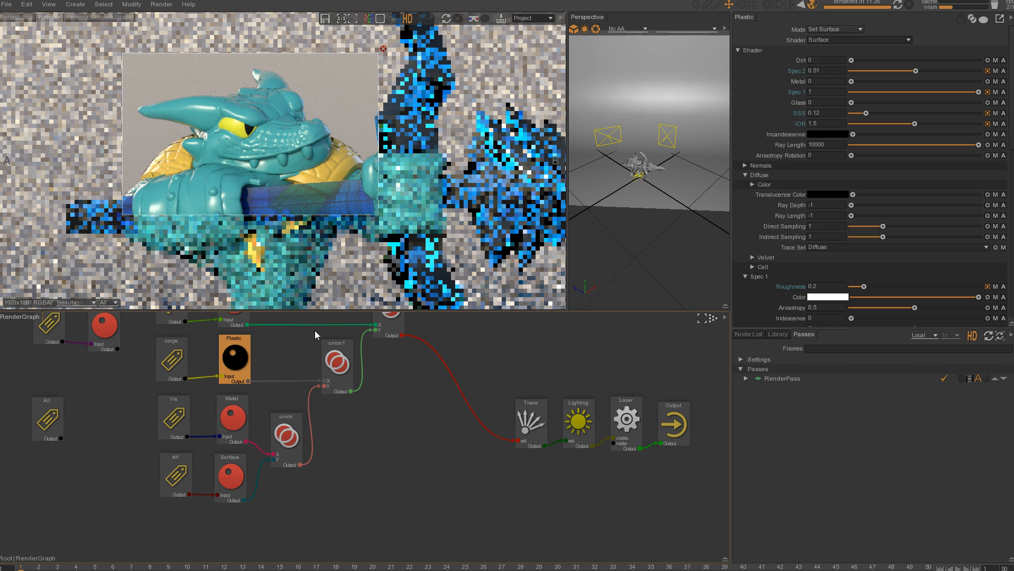
click(745, 175)
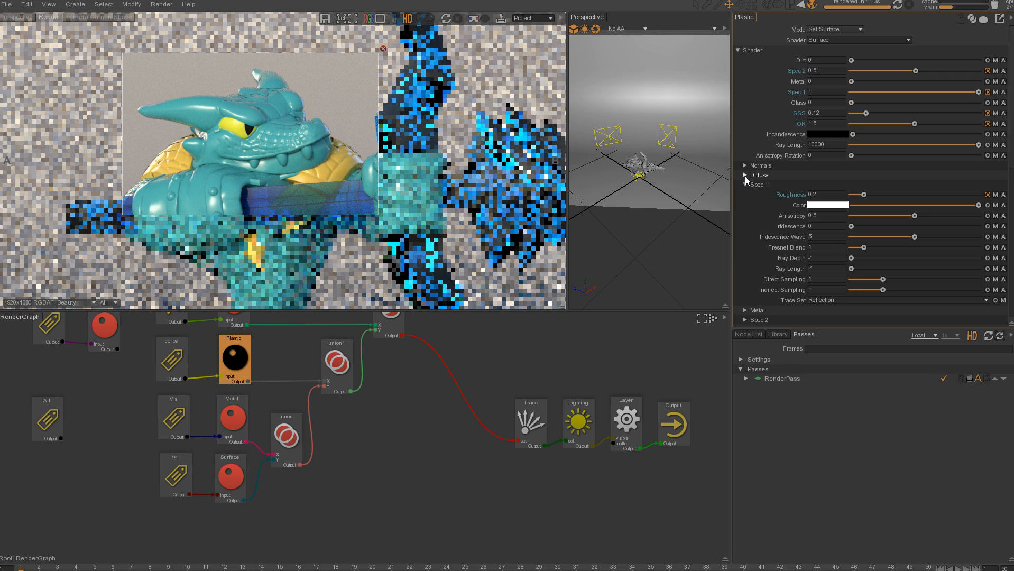
click(816, 248)
click(501, 19)
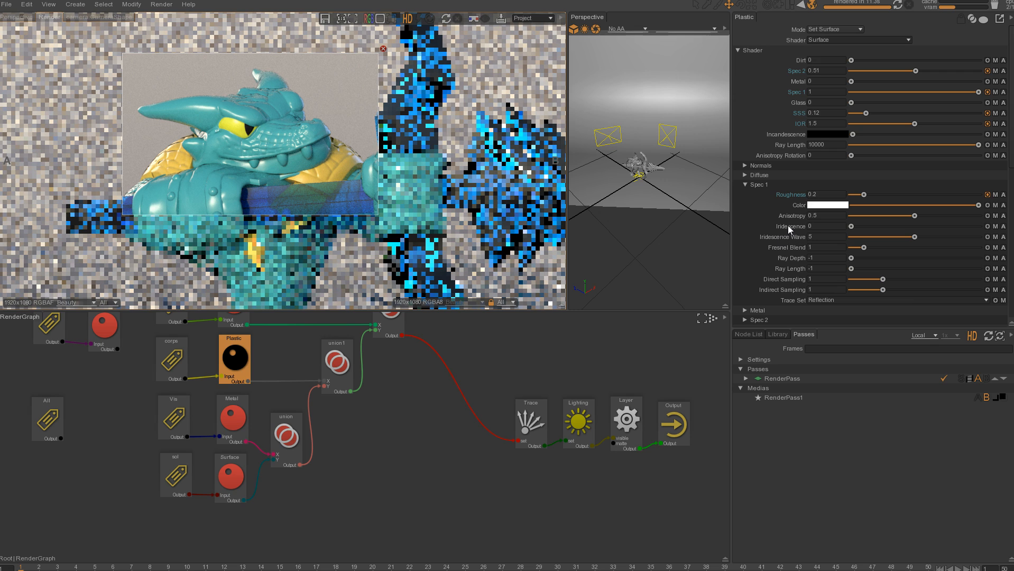
Switch to the Guerilla Render online documentation and search it for "surface"
click(803, 249)
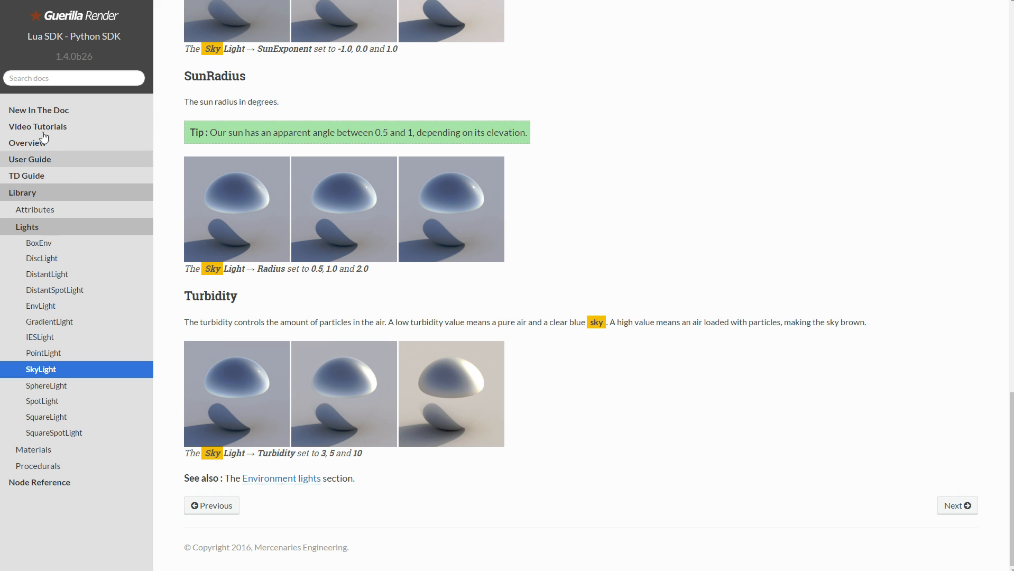
text(surf)
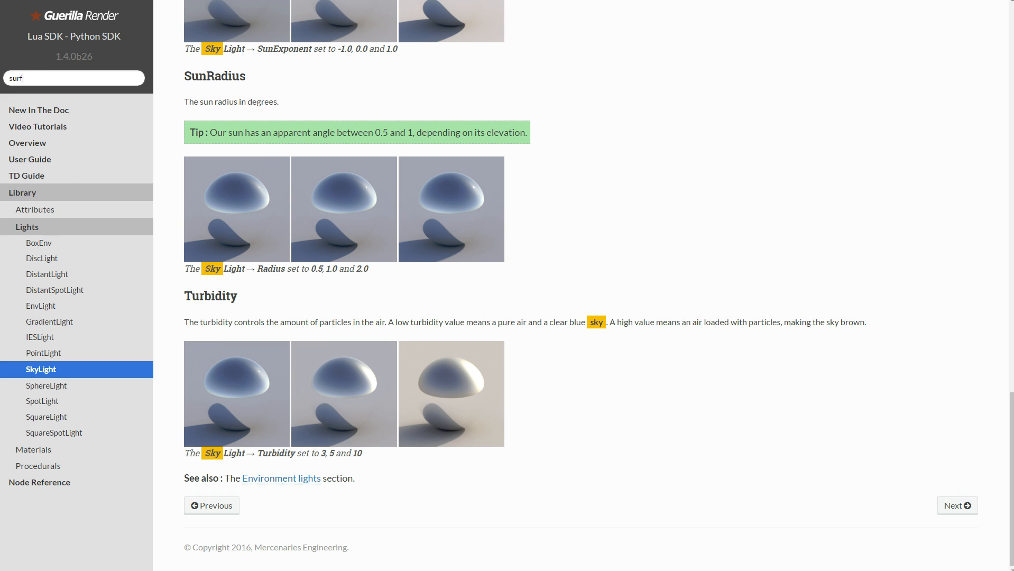
text(ace)
key(Return)
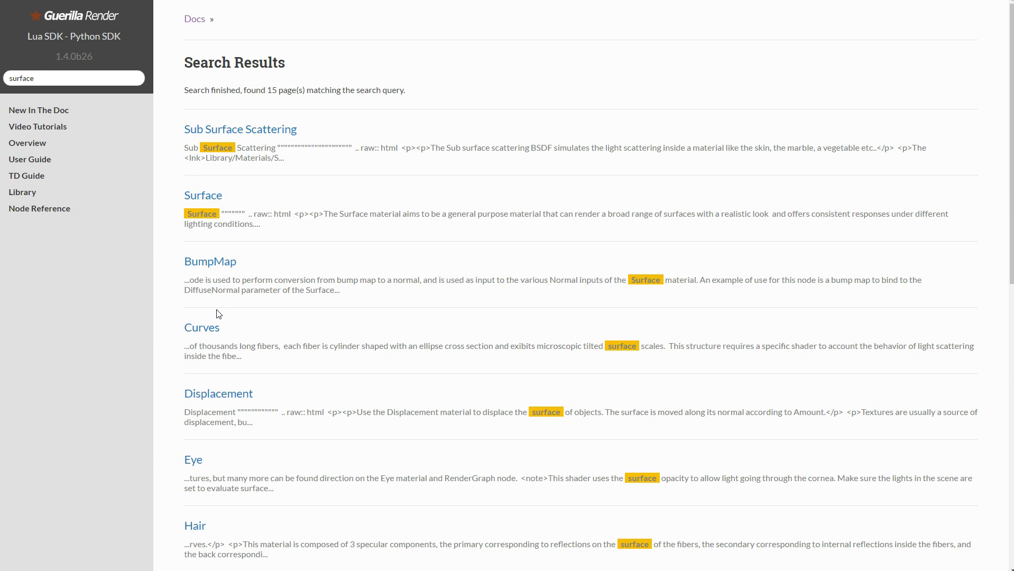
Open the Surface material page in the documentation and raise the Spec2 and Spec1 layers of its interactive preview to near maximum
click(202, 196)
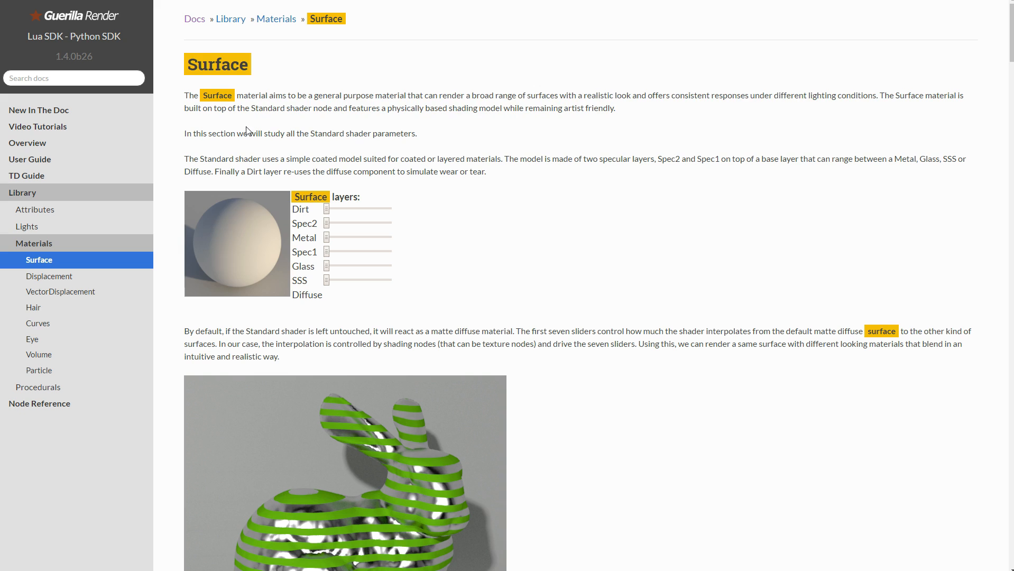
drag(327, 223, 388, 223)
drag(326, 252, 390, 252)
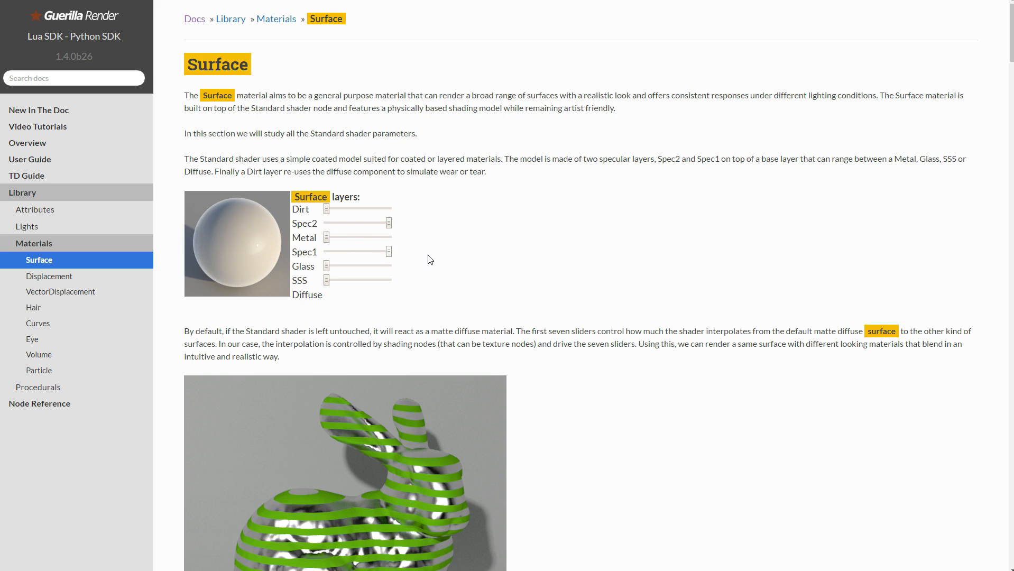
Read through the Surface layer blend examples and the Spec 1 parameters, from Roughness to Iridescence Wave
scroll(281, 231, down, 12)
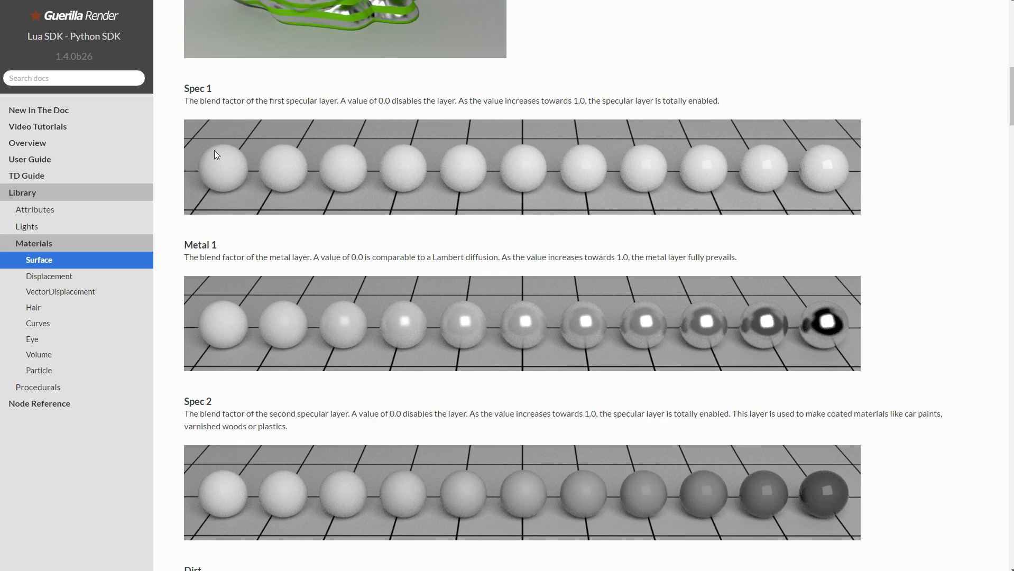
scroll(441, 200, down, 15)
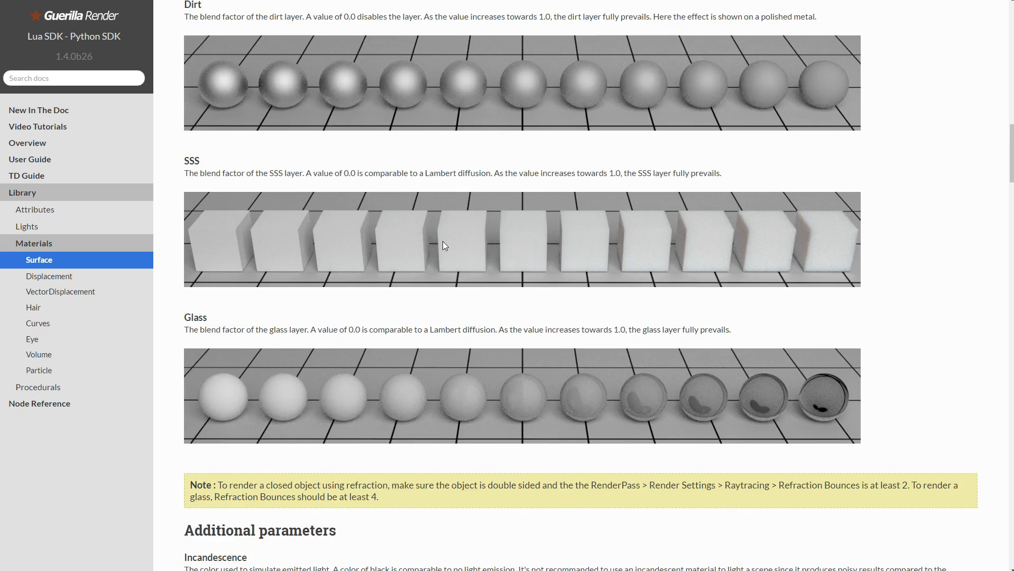
scroll(316, 237, down, 15)
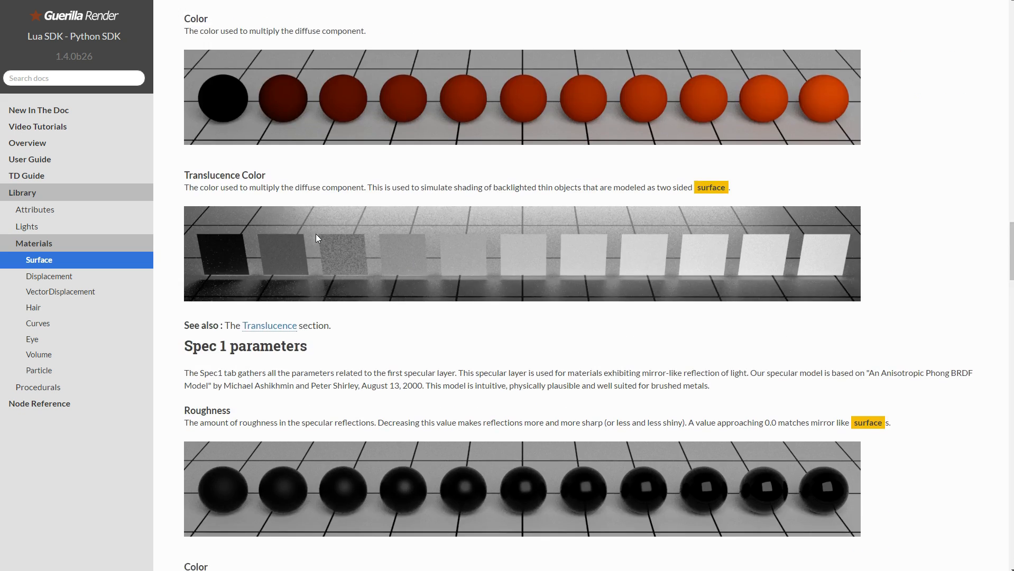
scroll(315, 234, up, 7)
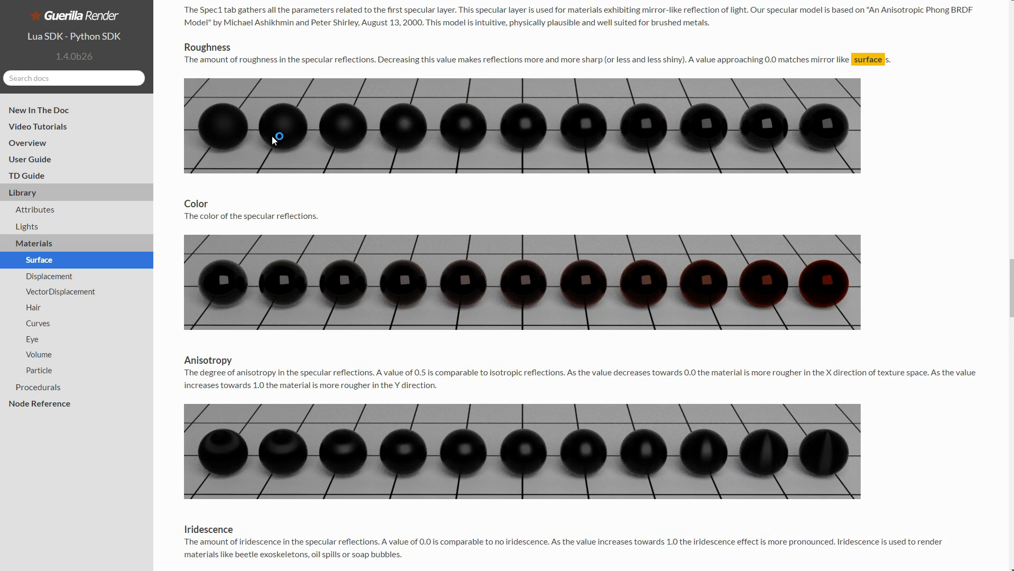
scroll(243, 263, down, 8)
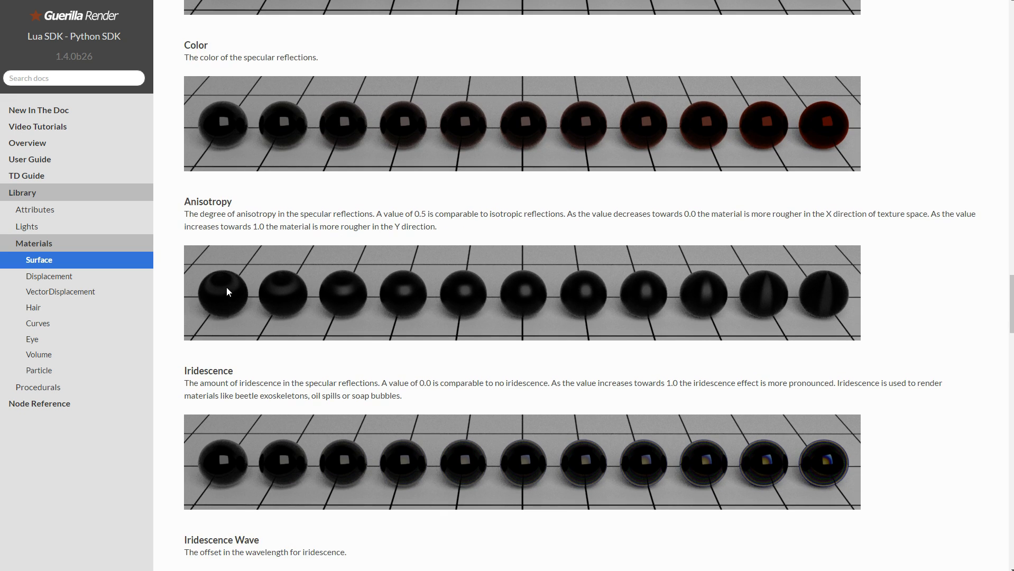
scroll(219, 356, down, 4)
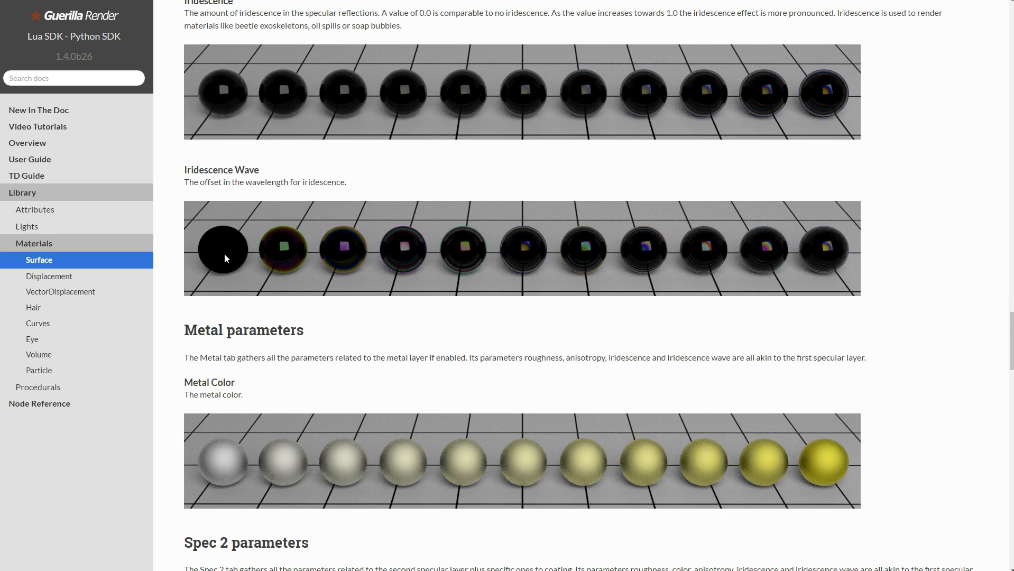
scroll(224, 257, down, 9)
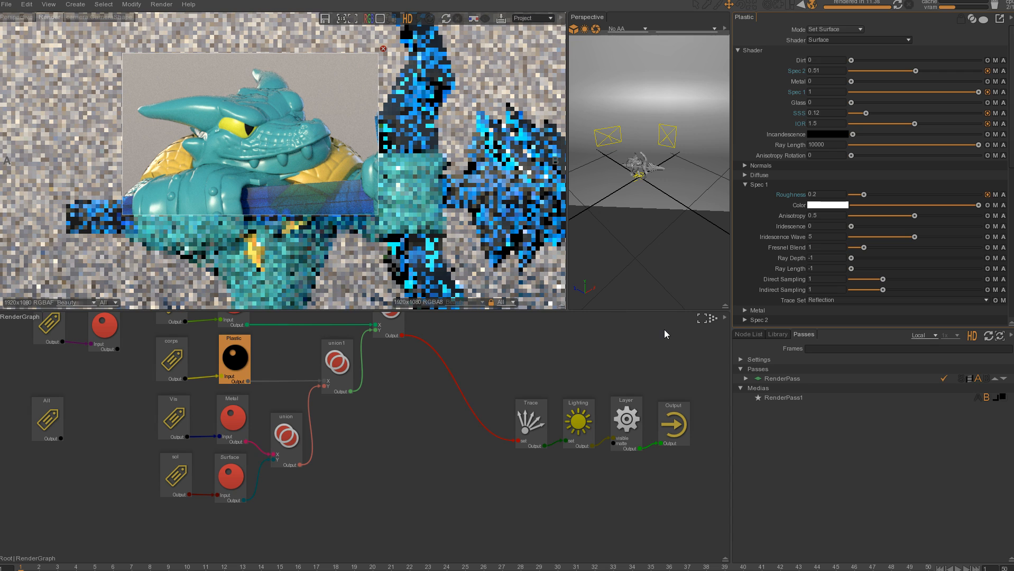
Switch back to Guerilla Render, set the Plastic shader's Spec 1 Fresnel Blend to 0.5, and render the head region again
click(808, 248)
text(.5)
key(Return)
click(449, 20)
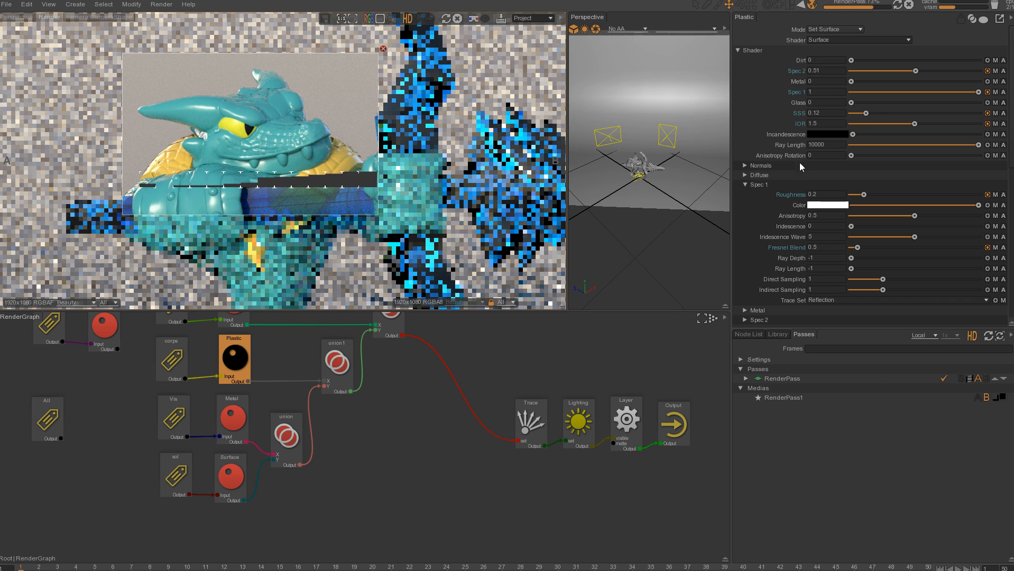
Bring up the Plastic shader's Spec 2 settings, set their Fresnel Blend to 0.5, and render the head region again
click(744, 185)
click(745, 222)
click(744, 204)
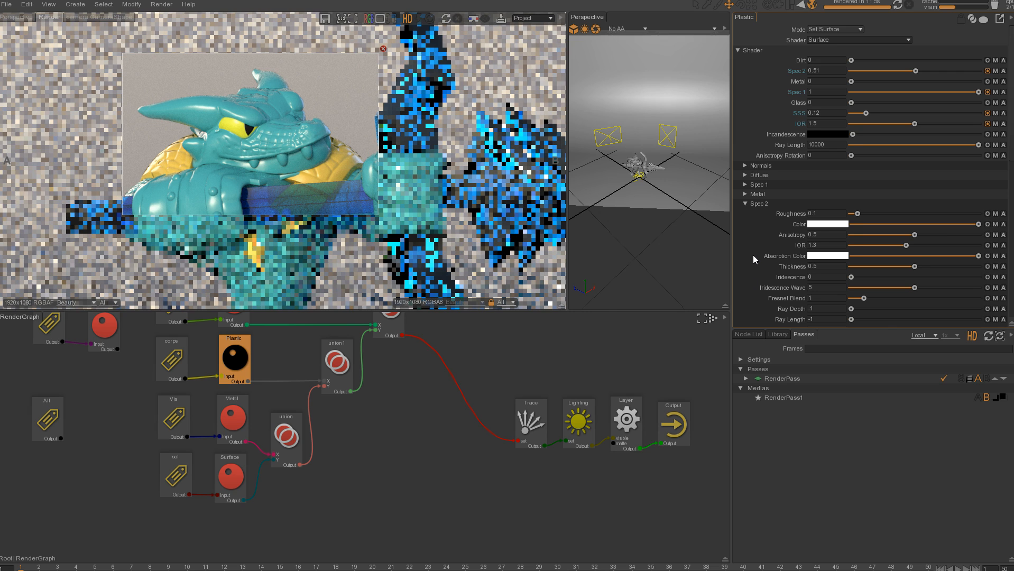
scroll(752, 255, down, 1)
click(826, 285)
text(0.5)
key(Return)
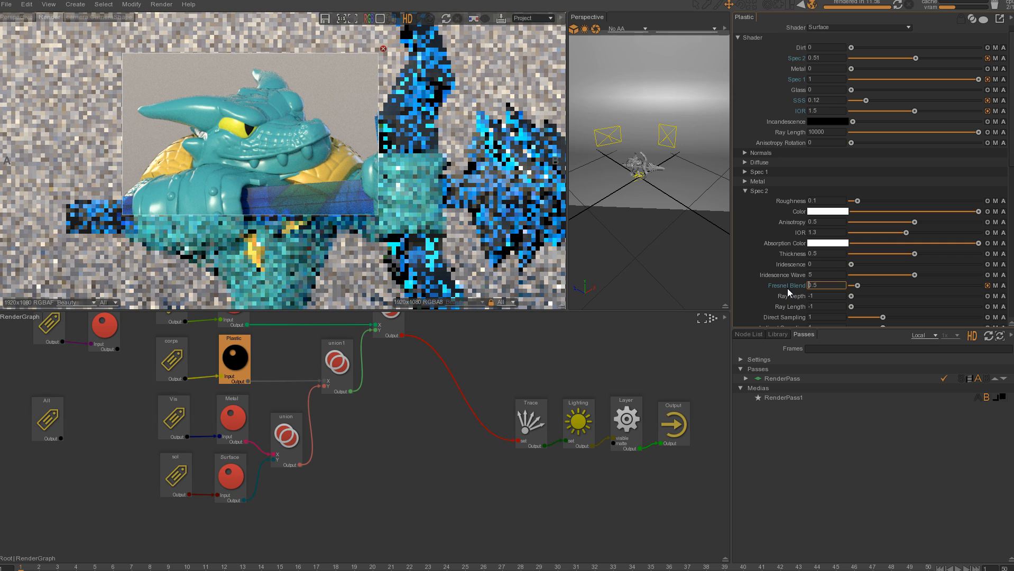
click(447, 19)
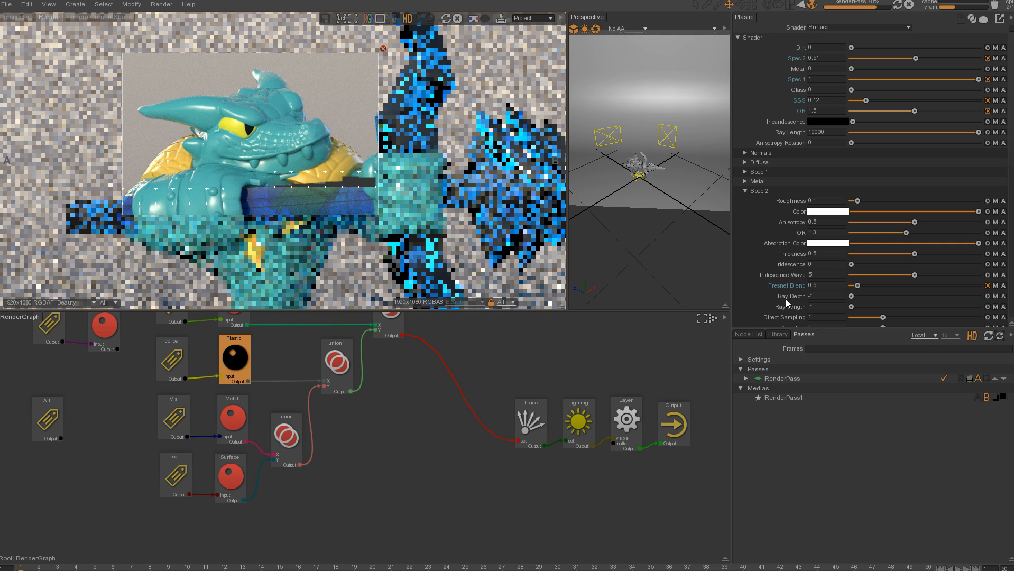
click(817, 306)
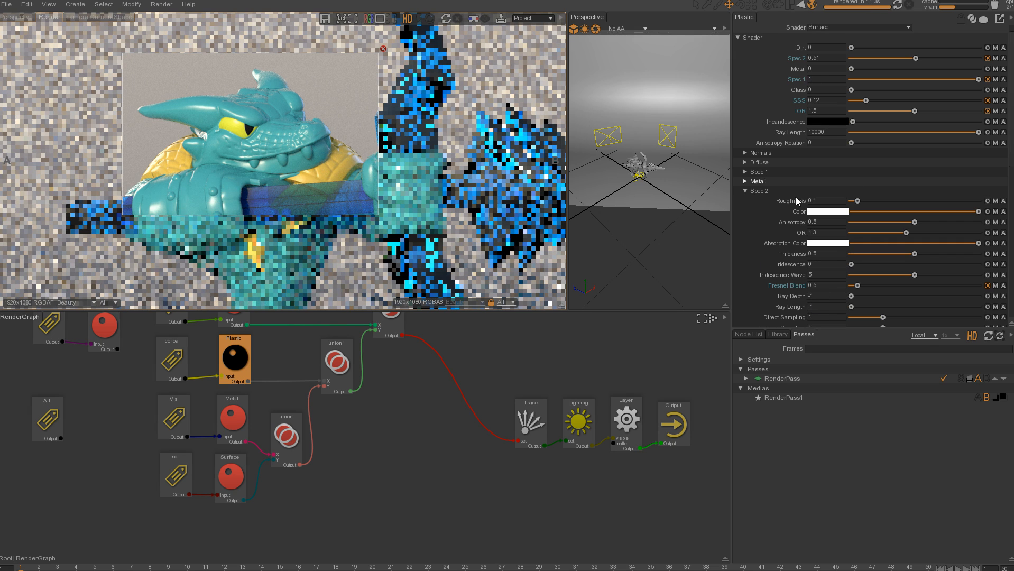
Reopen the Plastic shader's Spec 1 settings, set the Fresnel Blend to 1, and render the head region for comparison
click(745, 171)
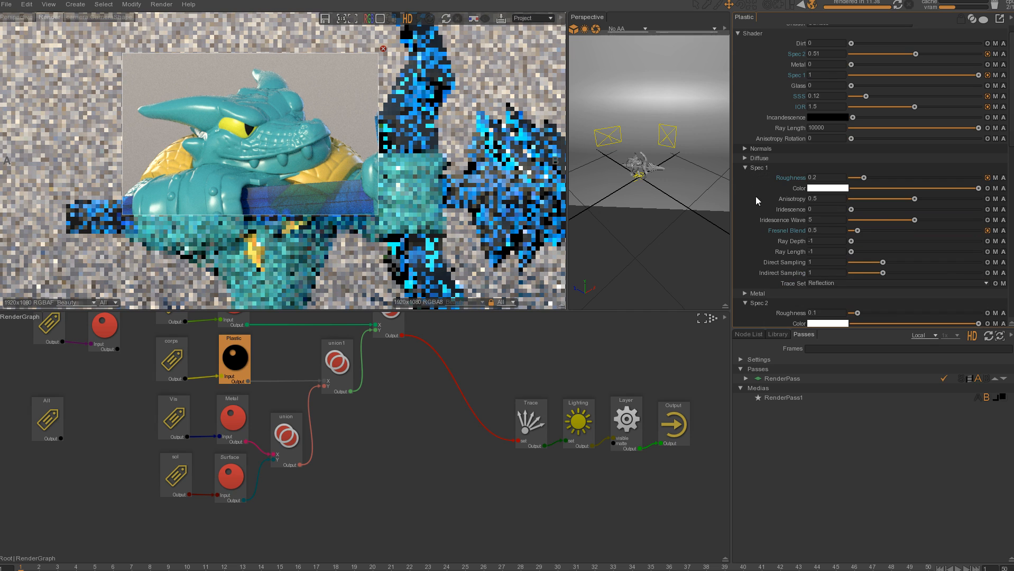
click(820, 231)
key(Return)
drag(822, 230, 784, 217)
text(1)
key(Return)
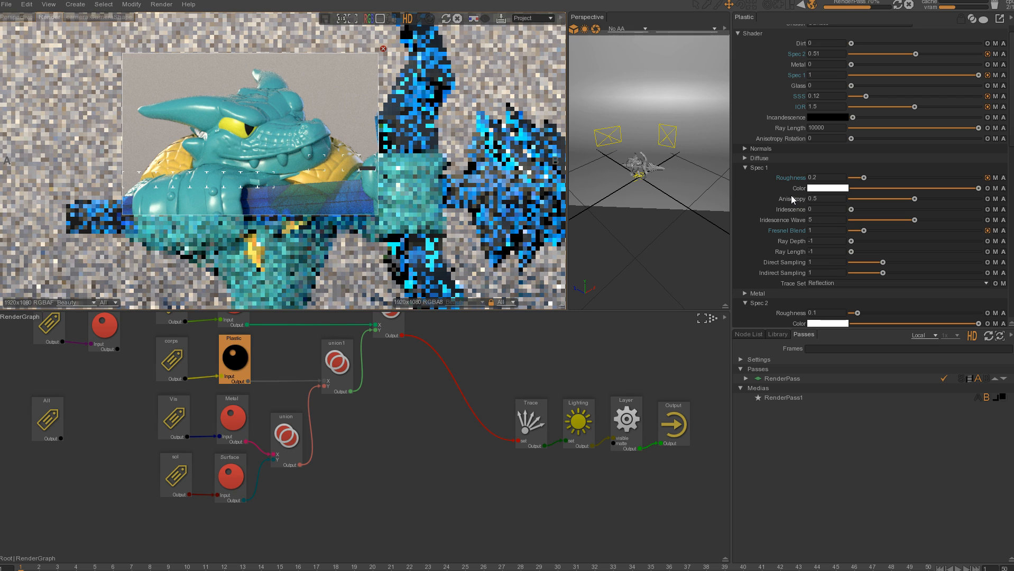
Set the Plastic shader's Spec 1 Fresnel Blend to 0.3
click(807, 231)
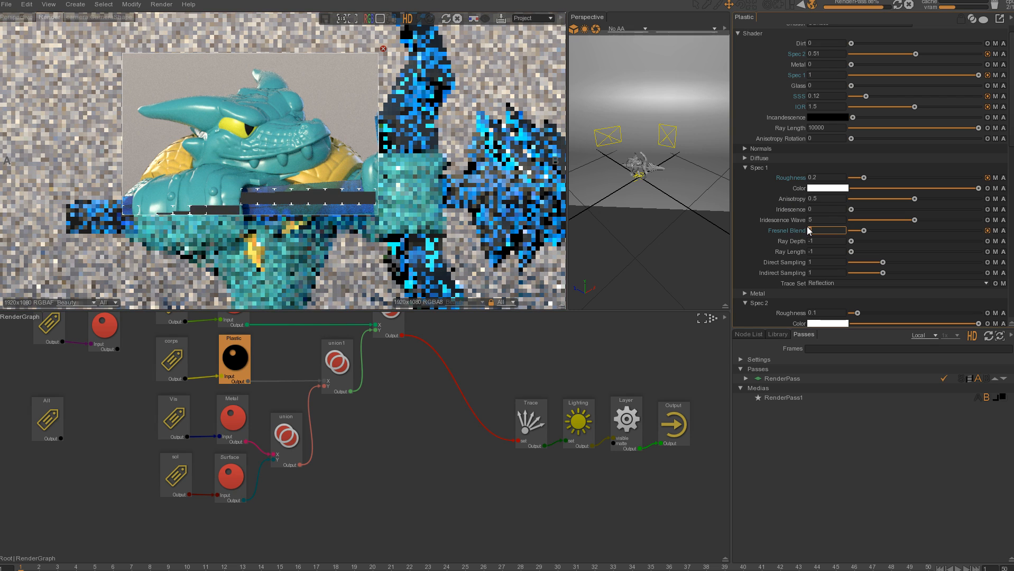
text(0.3)
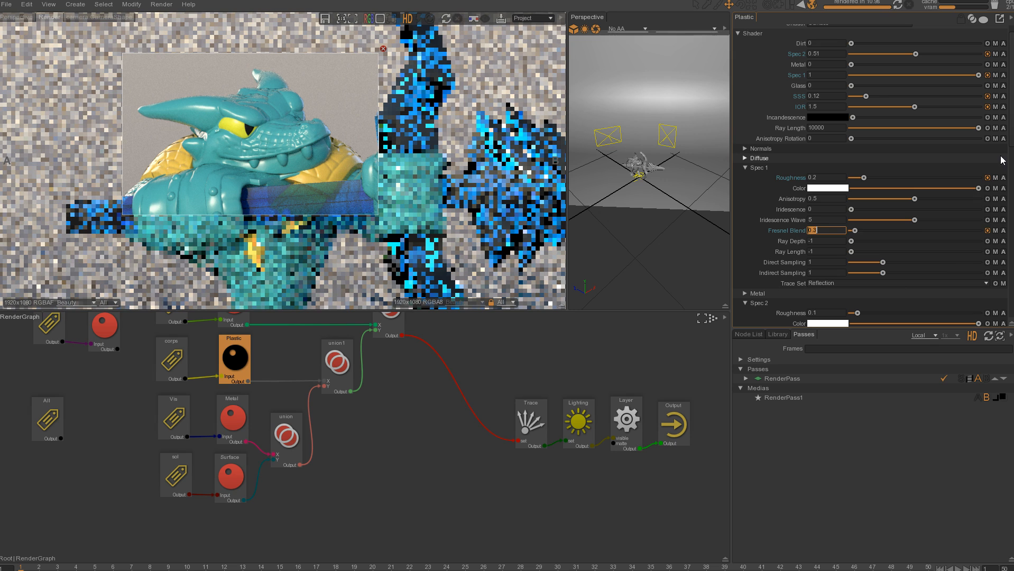
scroll(872, 189, down, 3)
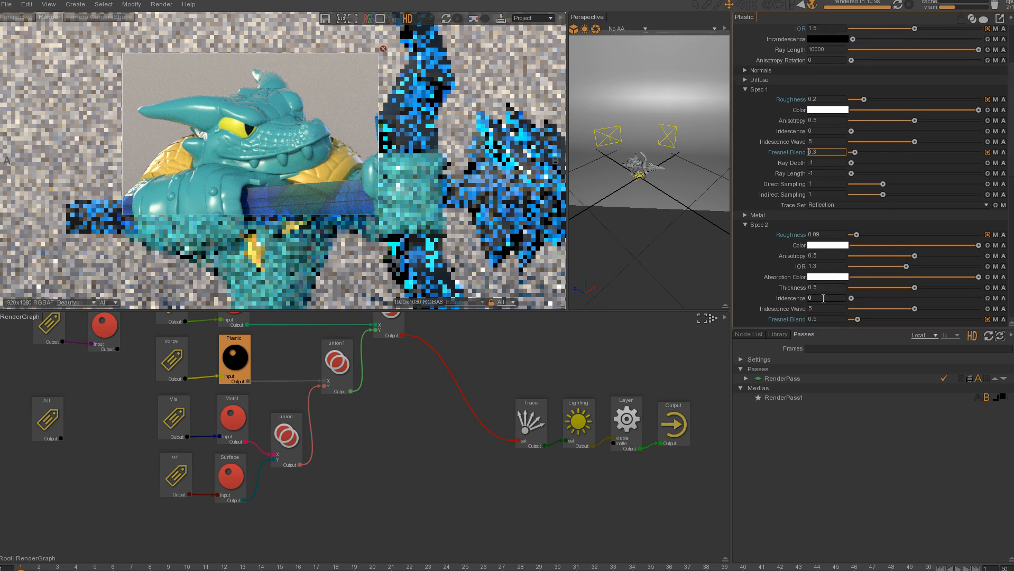
Try a Thickness of 0.3 in the Spec 2 settings and set it back to 0.5
click(825, 289)
text(3)
key(Return)
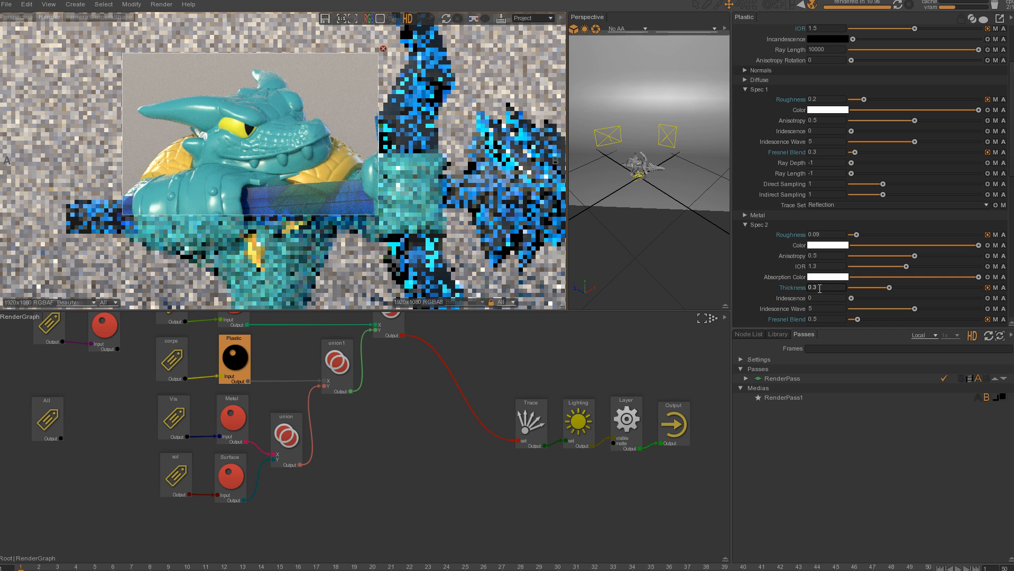
key(BackSpace)
text(5)
key(Return)
Try a Spec 2 Fresnel Blend of 0.3, settle on 0.1, and render the head region again
click(816, 320)
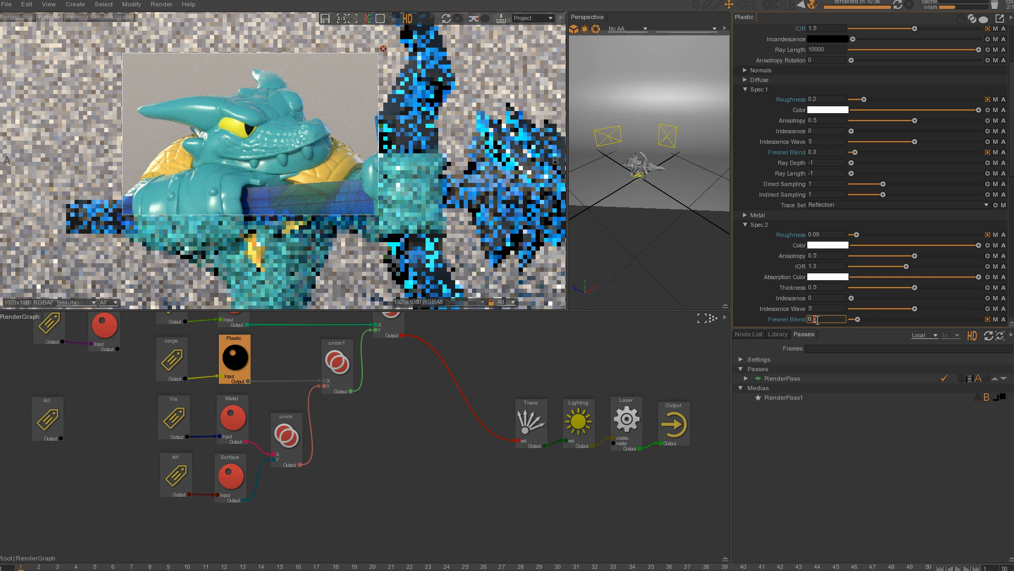
key(BackSpace)
text(3)
key(Return)
text(1)
key(Return)
click(446, 20)
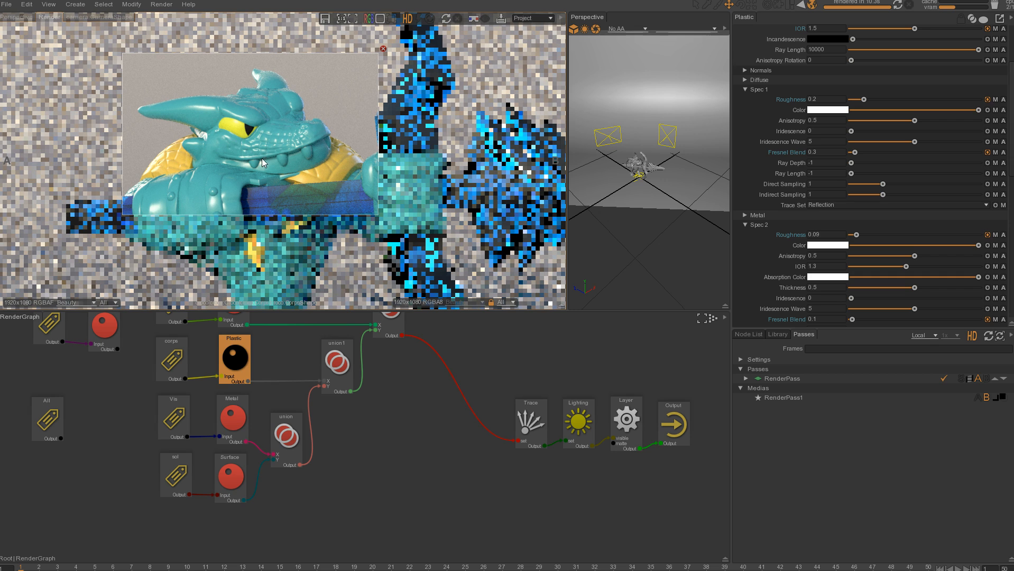
Store a snapshot of the current render for the B comparison slot, raise the RenderPass Samples to 128, and render the region again
click(500, 20)
click(984, 397)
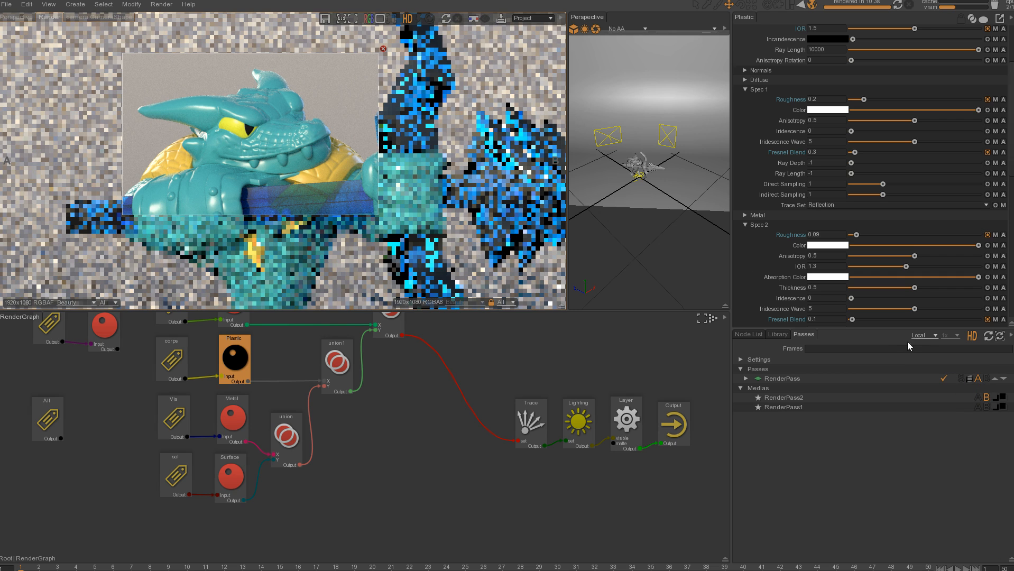
click(786, 378)
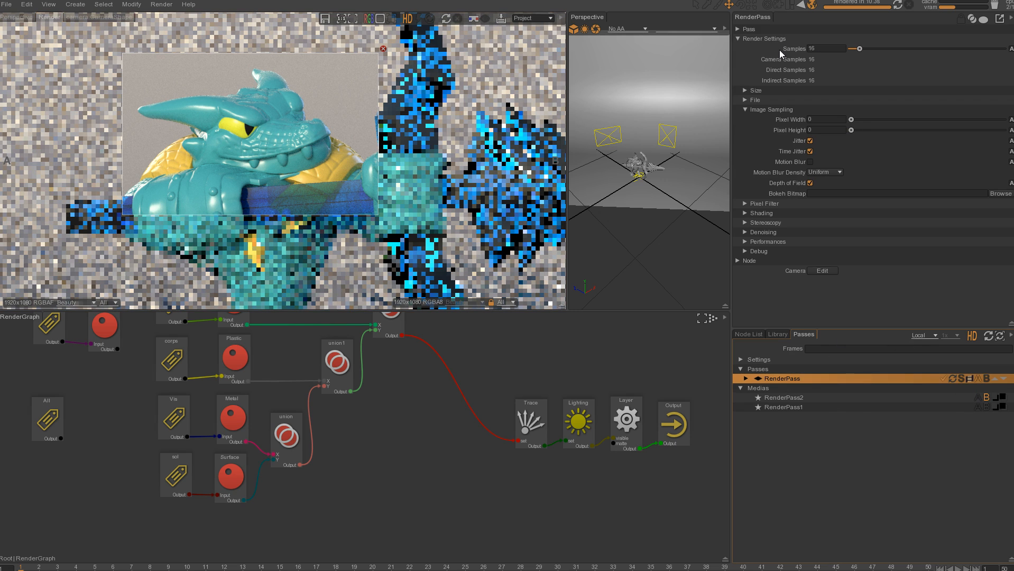
double_click(826, 48)
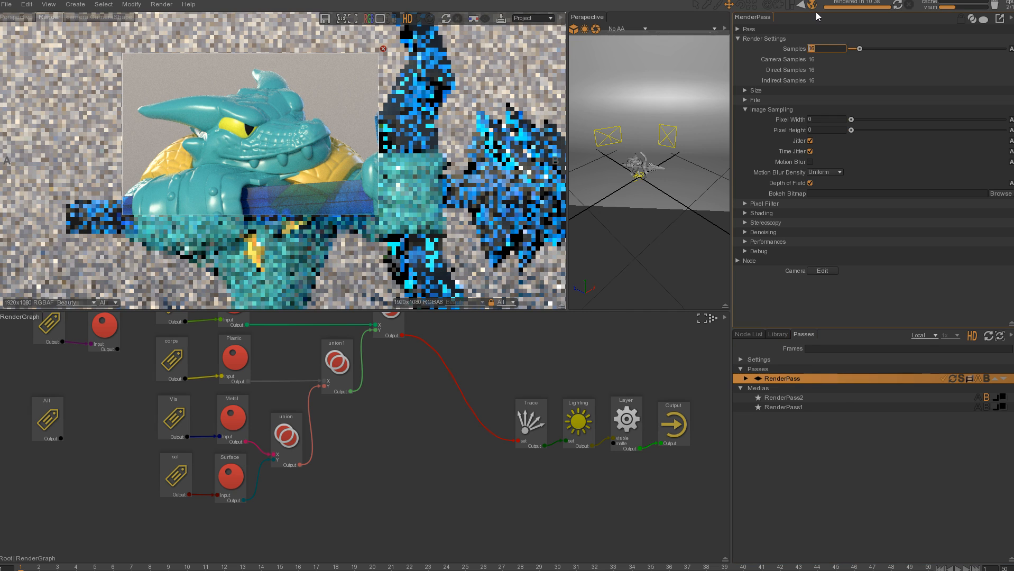
text(128)
key(Return)
click(446, 18)
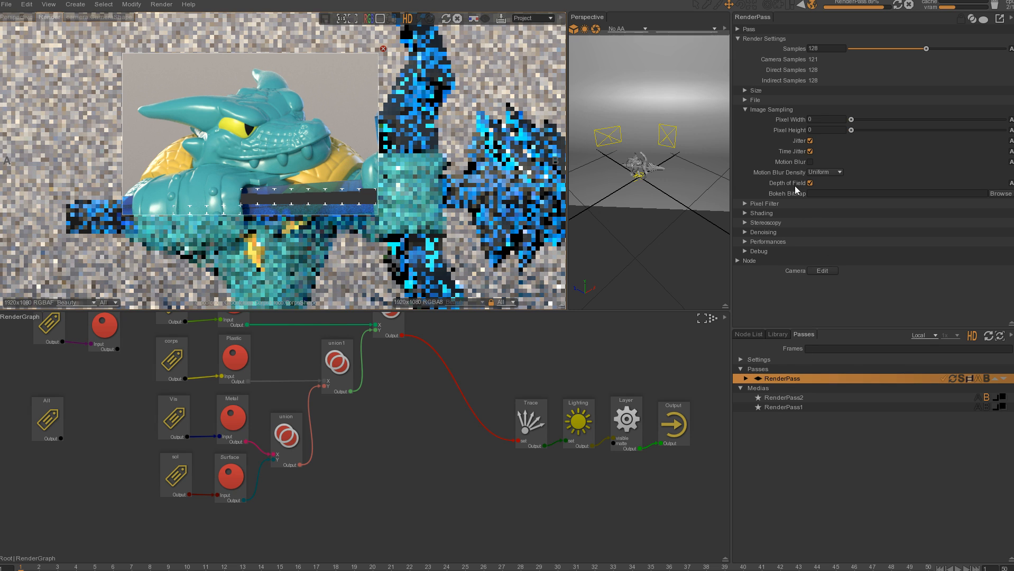
Set Specular Bounces to 4 in the RenderPass shading settings
click(744, 213)
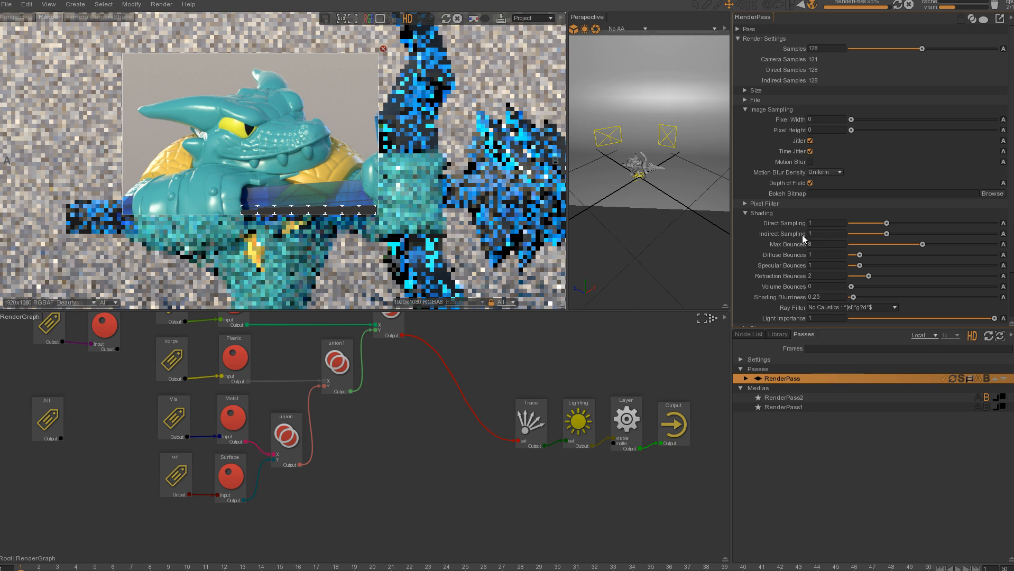
click(819, 265)
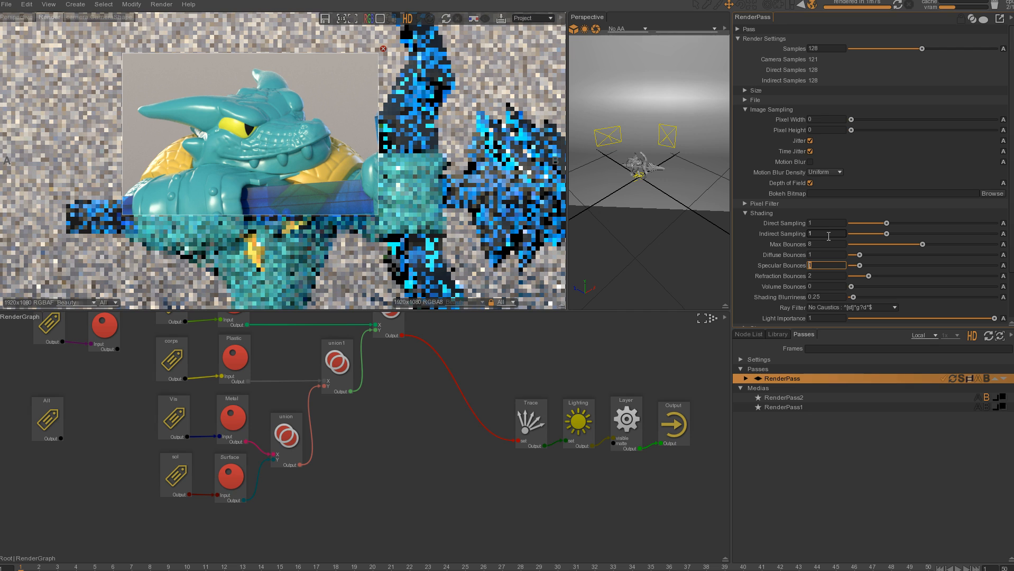
text(4)
key(Return)
Compare the RenderPass2 snapshot in slot A with the RenderPass1 snapshot in slot B, moving the A/B divider across the render view
click(978, 397)
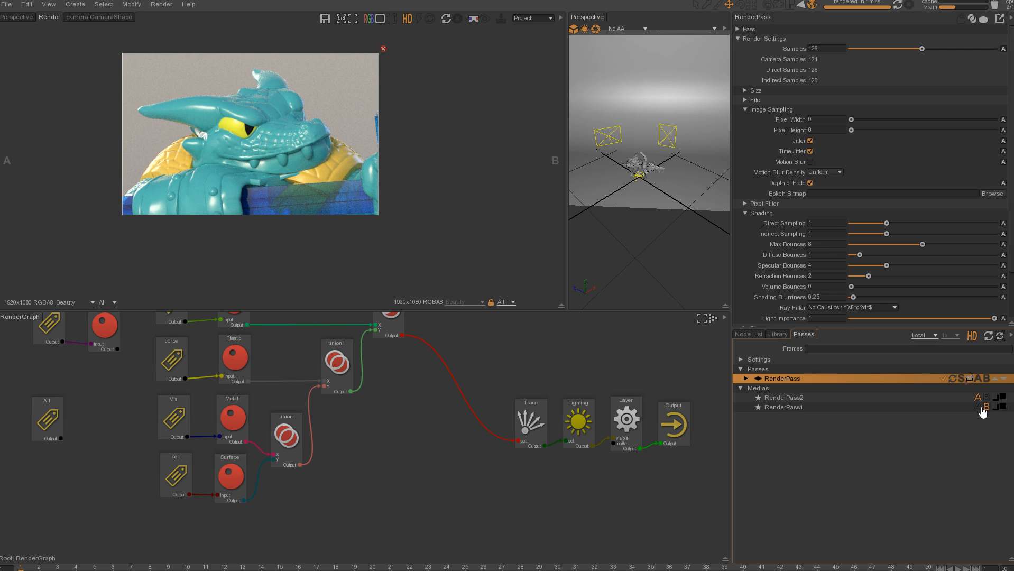
middle_drag(483, 161, 233, 167)
middle_drag(561, 134, 459, 140)
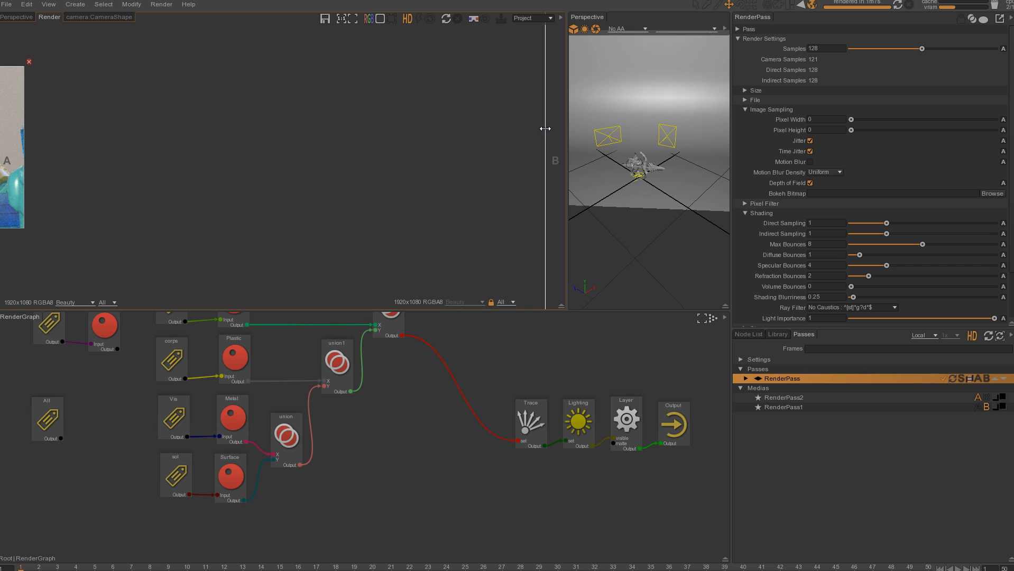
middle_drag(154, 167, 558, 167)
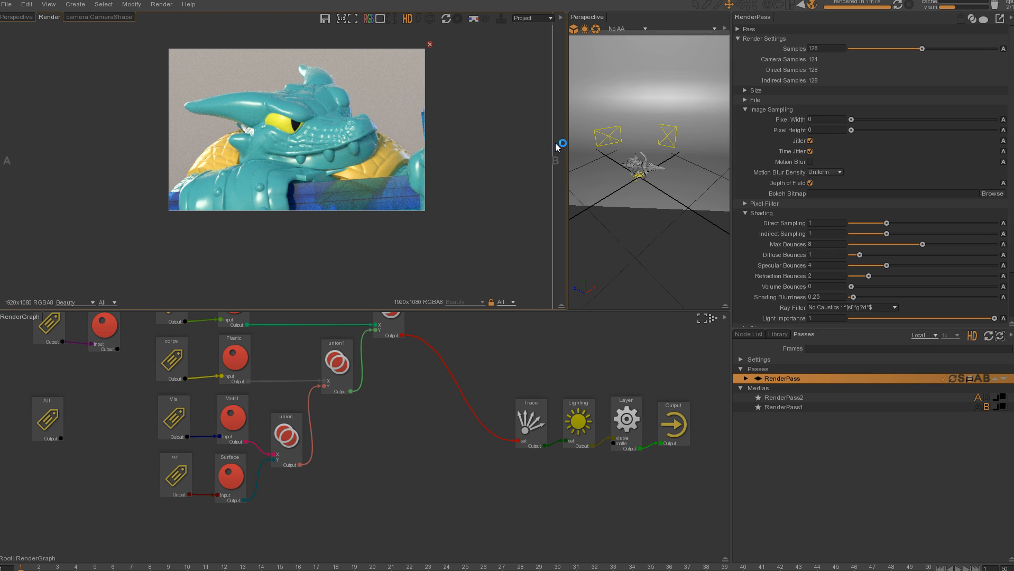
click(557, 142)
drag(552, 141, 443, 154)
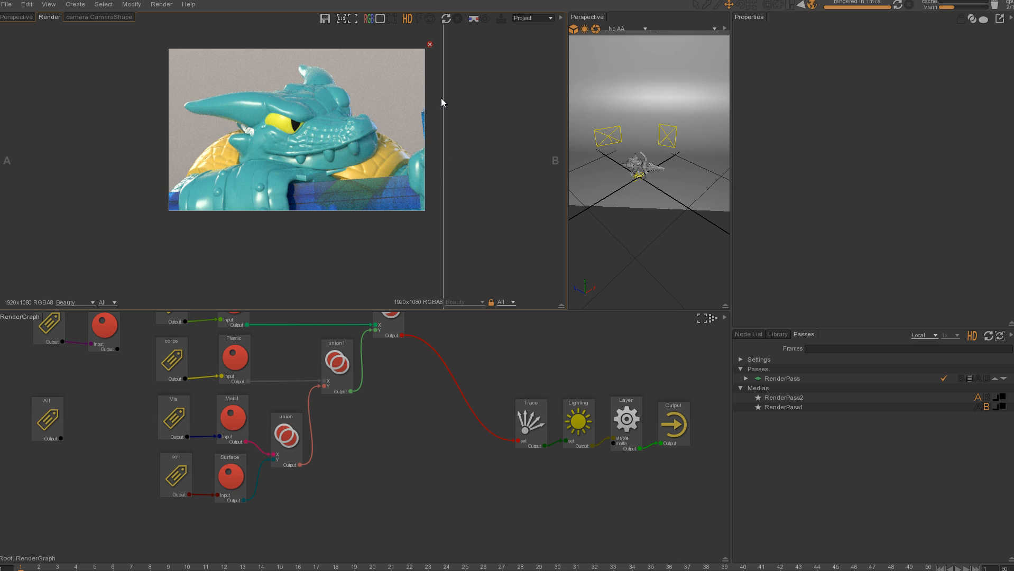
Set Diffuse Bounces to 2 and Refraction Bounces to 4 in the RenderPass shading settings
click(780, 378)
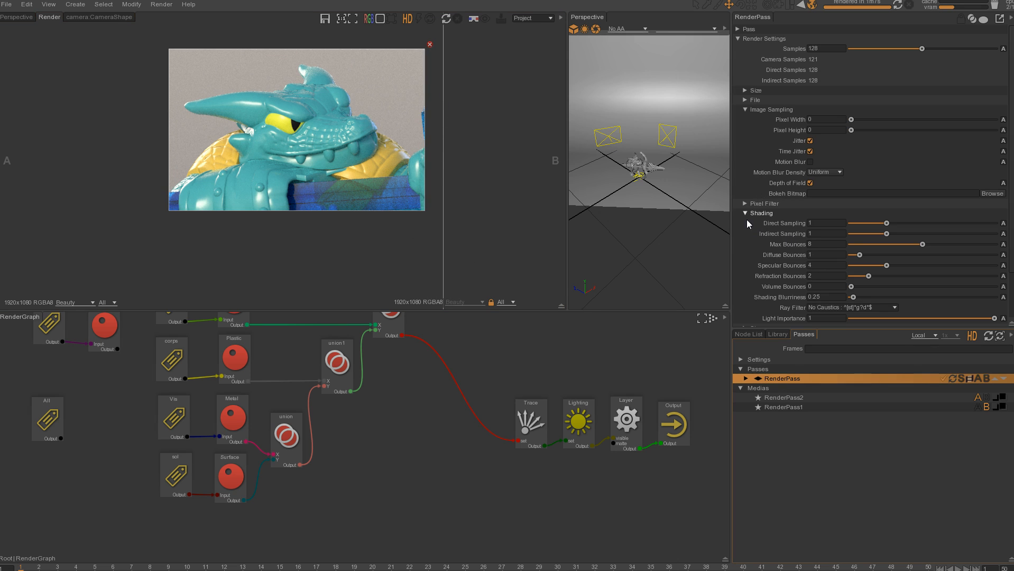
click(809, 256)
text(2)
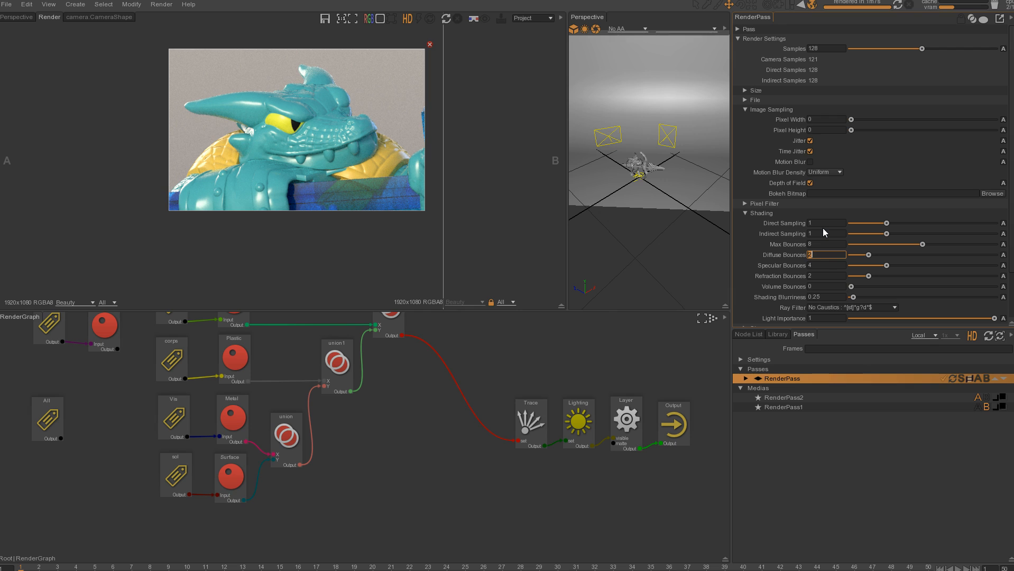
click(814, 275)
text(4)
key(Return)
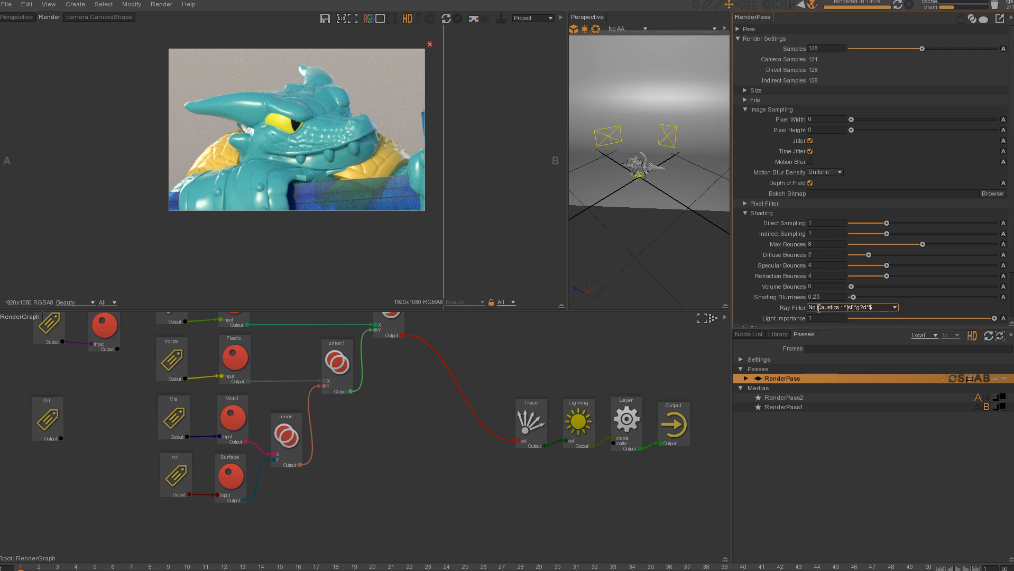
Set the Ray Filter in the RenderPass shading settings to Glossy Caustics
click(893, 308)
click(836, 331)
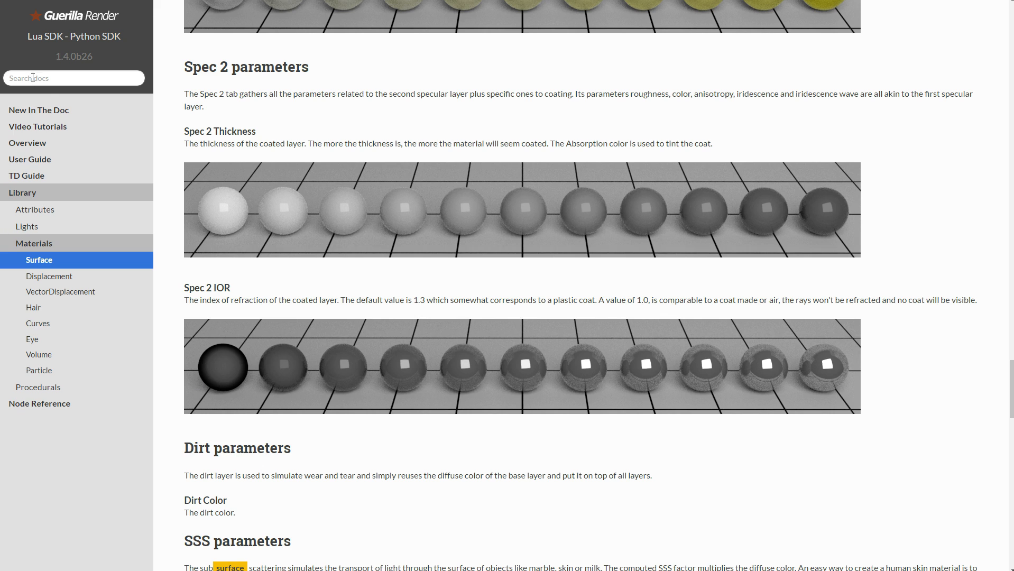
Switch to the Guerilla Render online documentation, search it for "pixel" and look through the results for the sampling settings
click(65, 79)
text(pixel)
key(Return)
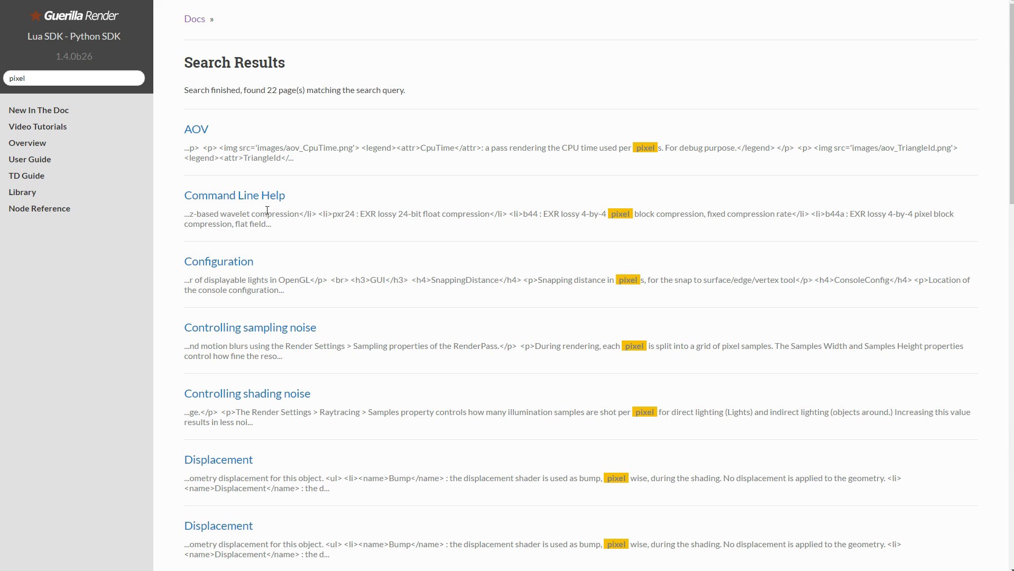
scroll(259, 238, down, 9)
scroll(285, 291, down, 3)
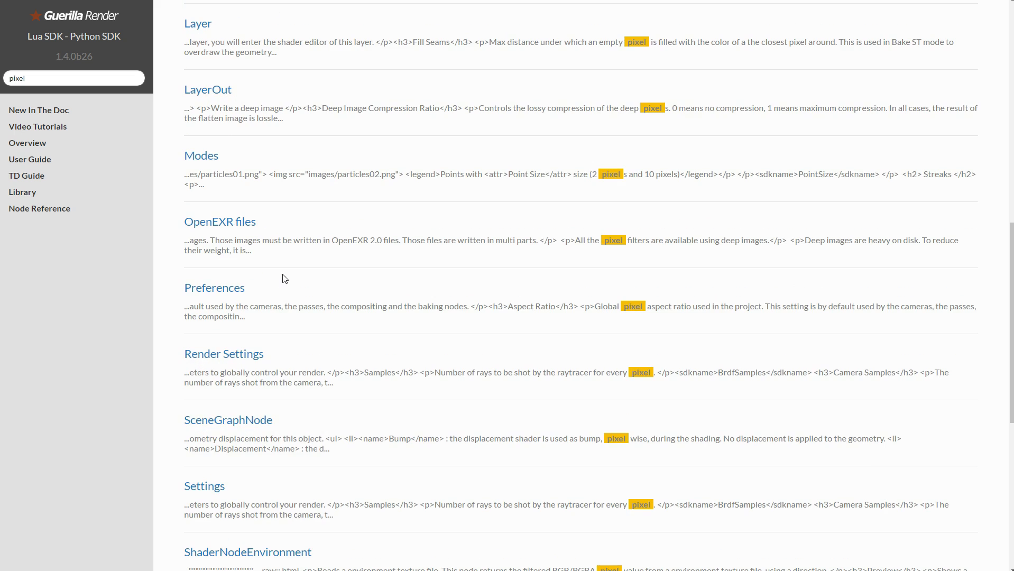
scroll(249, 353, down, 3)
scroll(244, 354, down, 5)
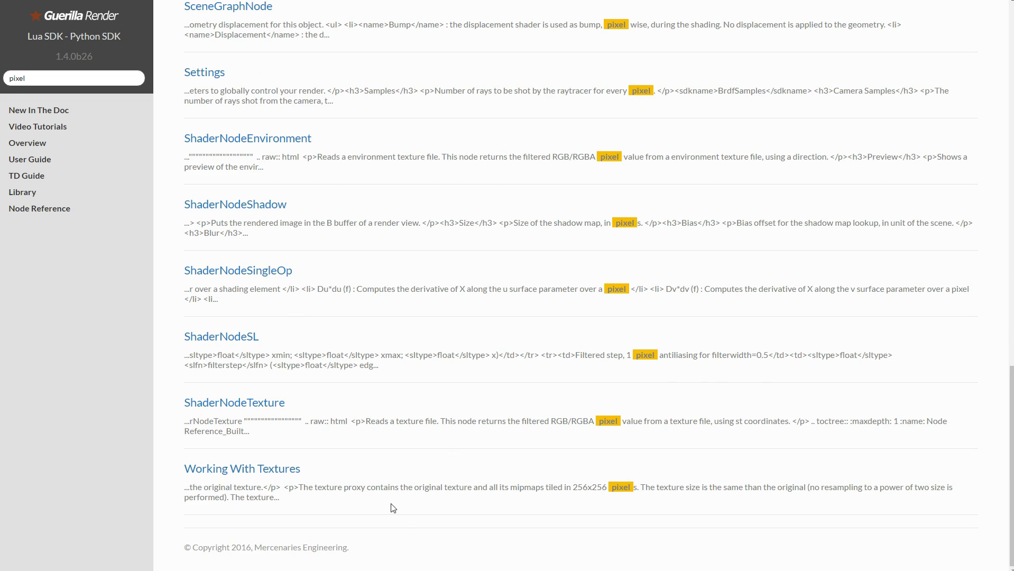
key(alt+Tab)
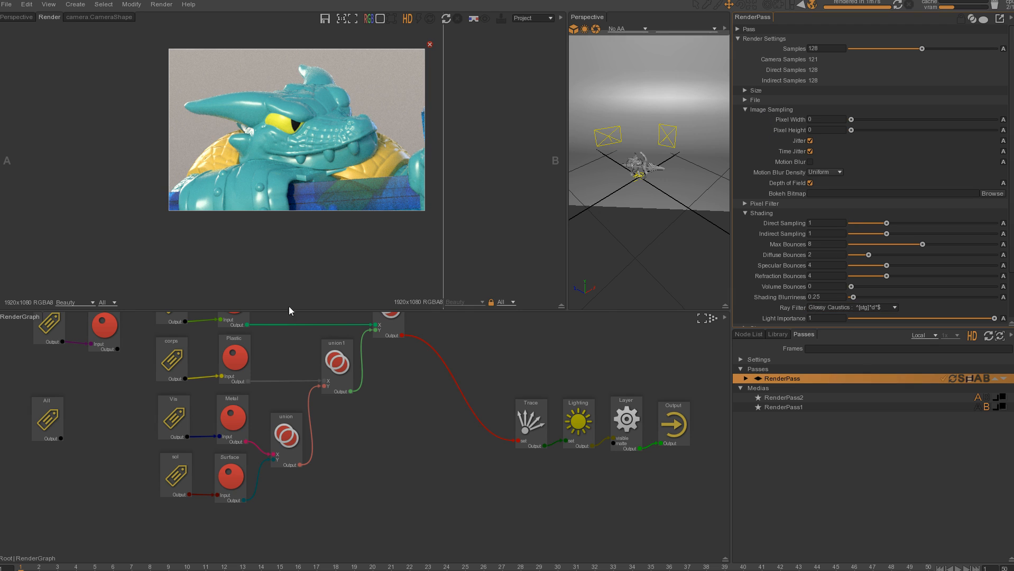
Search the Guerilla Render documentation for "image sampling" and look through the matching pages
key(alt+Tab)
text(image samp)
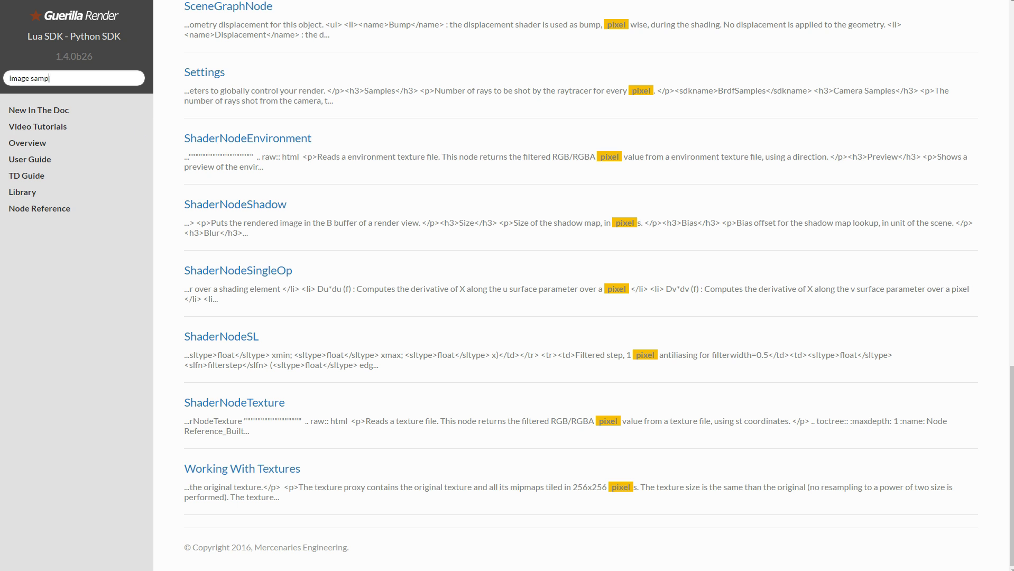
text(ling)
key(Return)
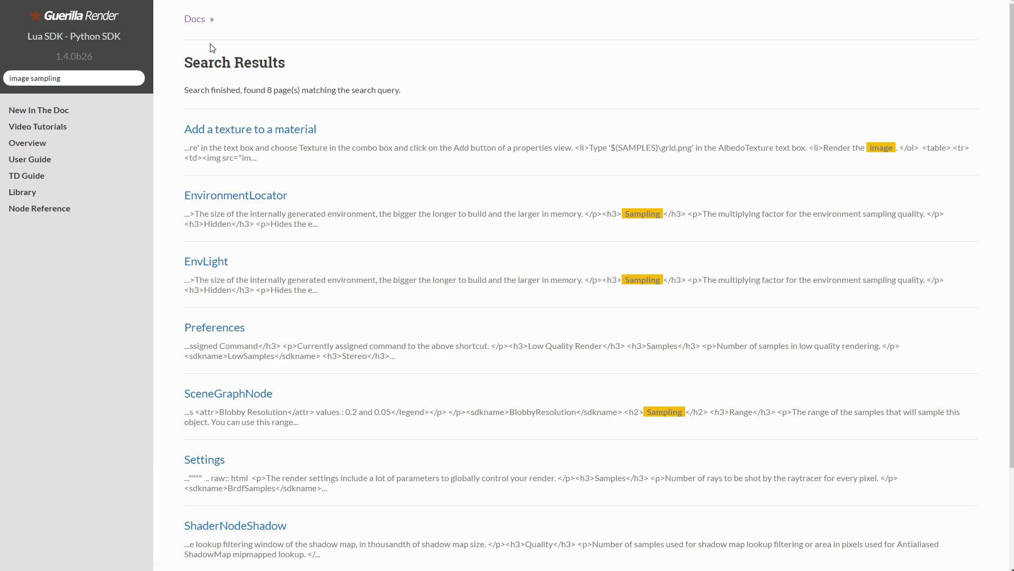
scroll(285, 280, down, 3)
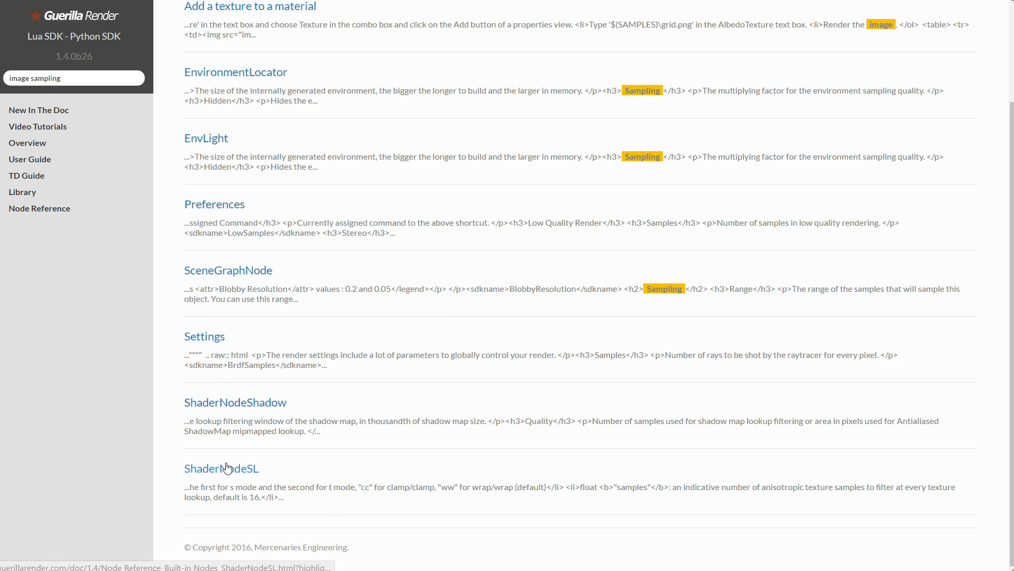
scroll(233, 404, up, 2)
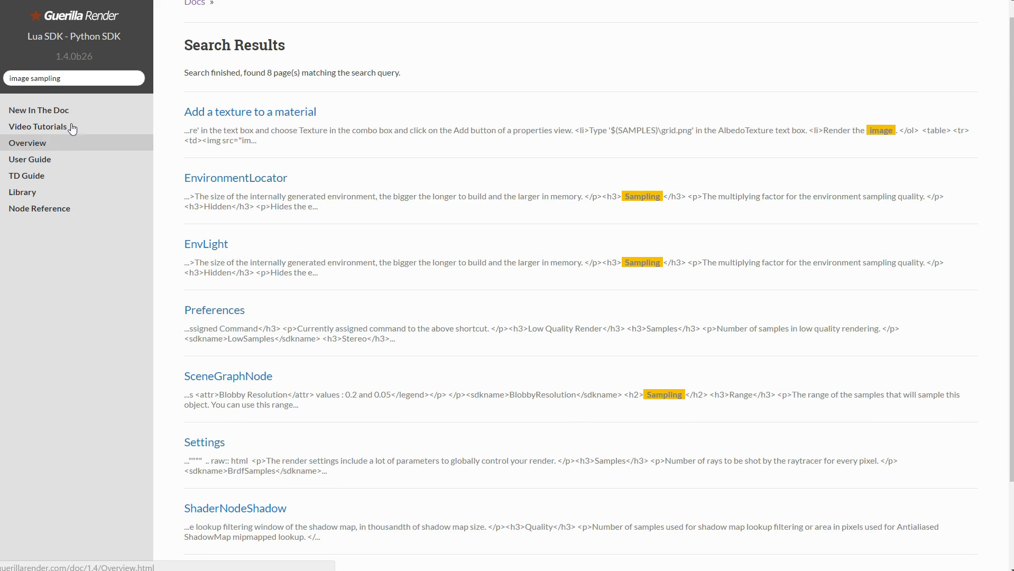
Search the documentation for "passes" and read through the Passes page of the user guide
click(76, 83)
key(ctrl+a)
text(passes)
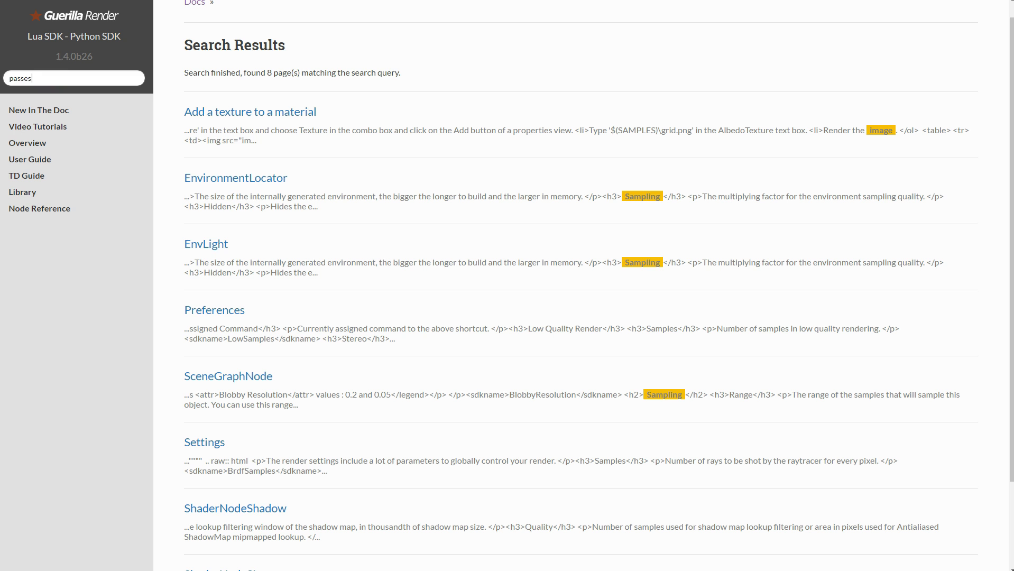
key(Return)
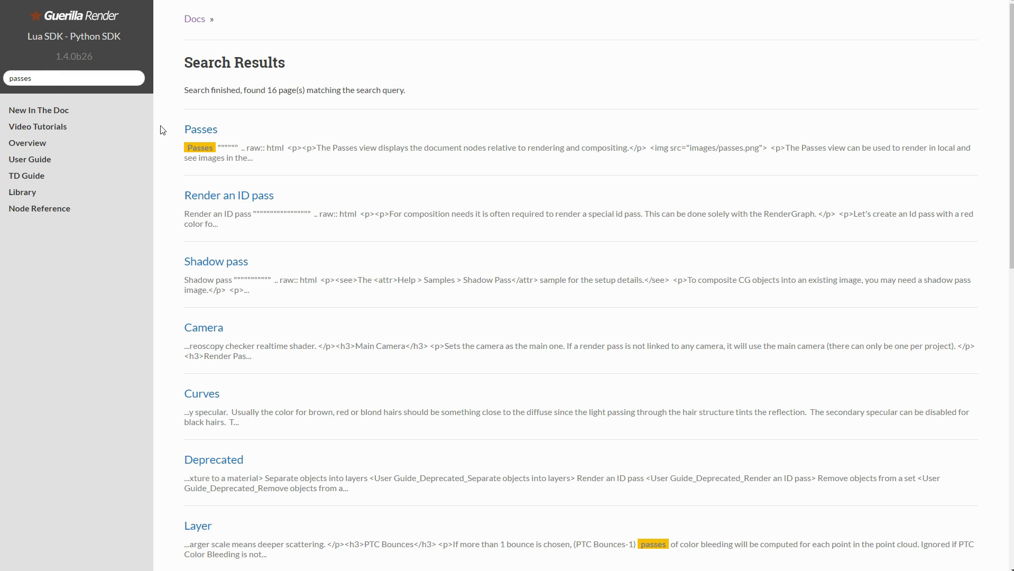
click(201, 131)
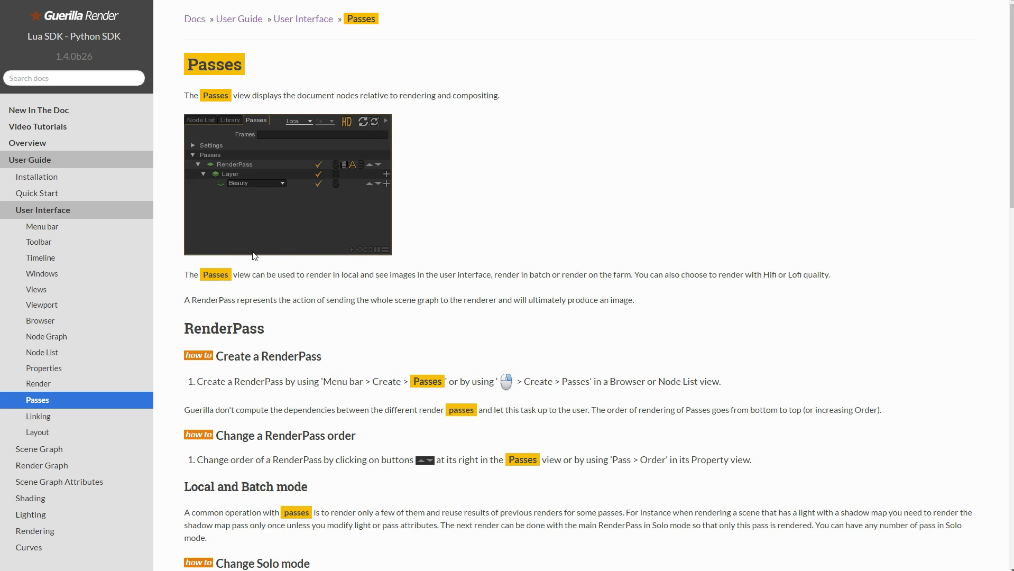
scroll(252, 254, down, 8)
scroll(252, 275, down, 7)
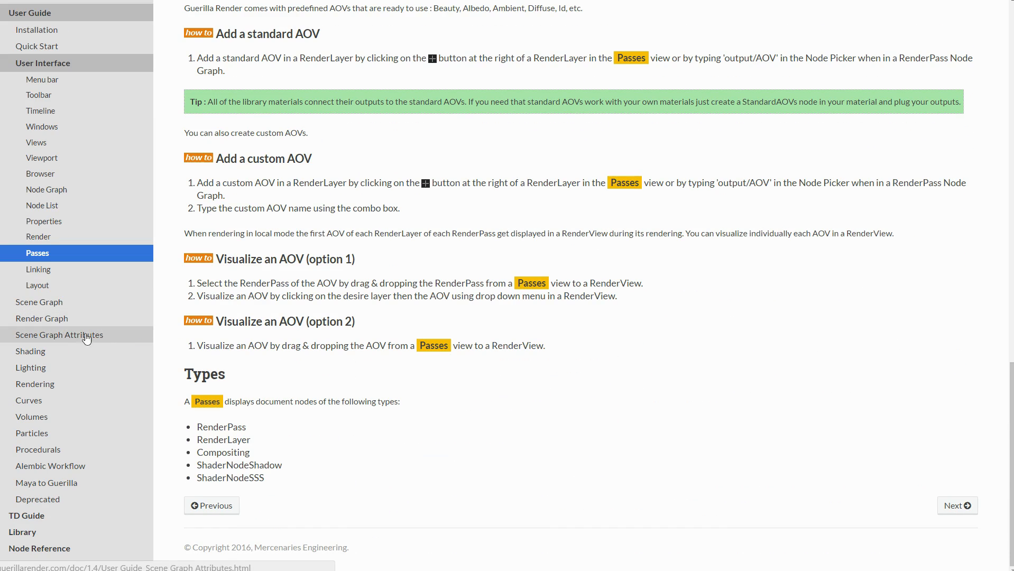
Open the Render page in the User Interface documentation and look through its rendering instructions
click(38, 236)
scroll(265, 322, down, 13)
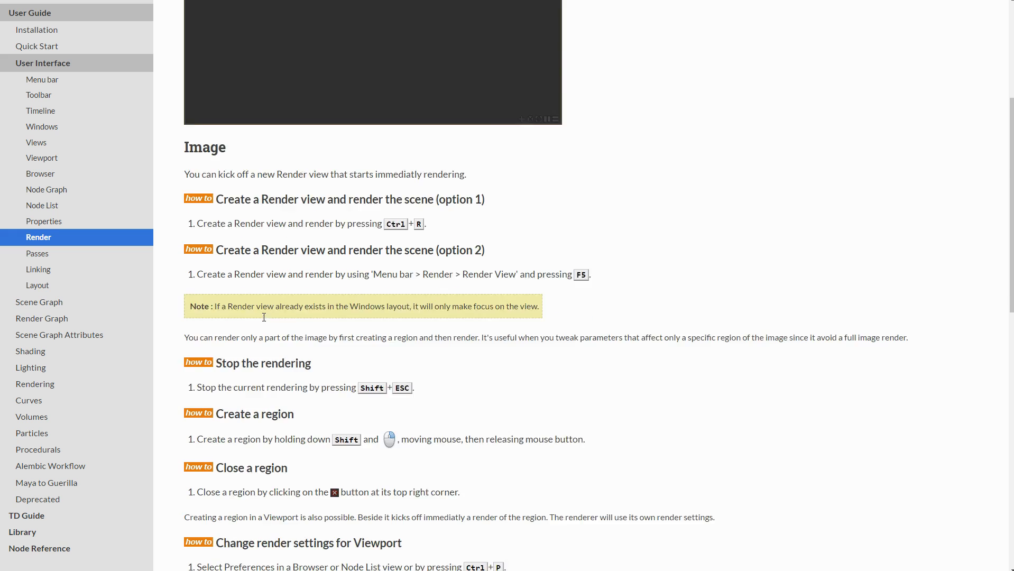
scroll(243, 302, down, 1)
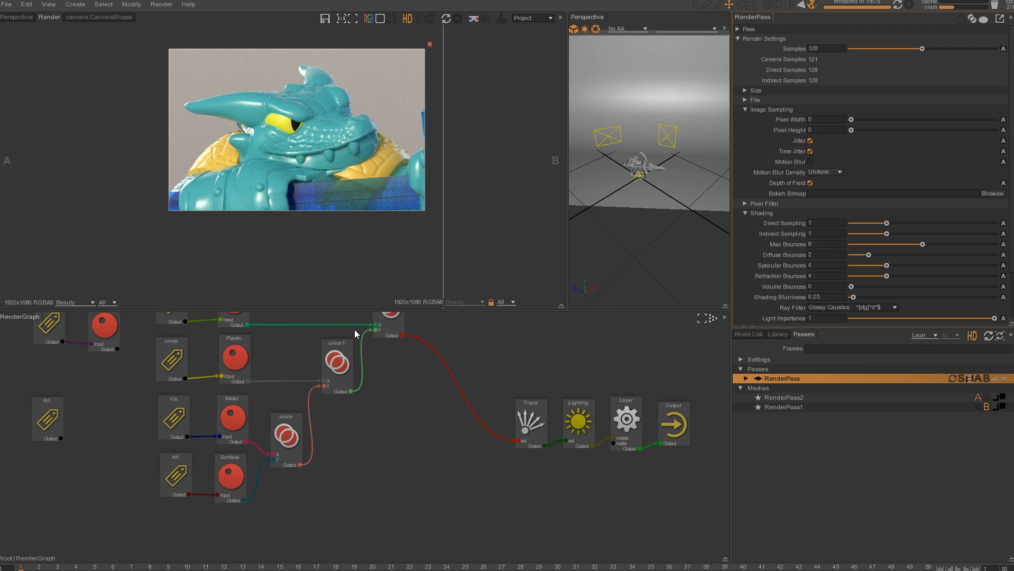
Back in Guerilla Render, collapse the Image Sampling settings and render the region again with the Glossy Caustics filter
click(752, 110)
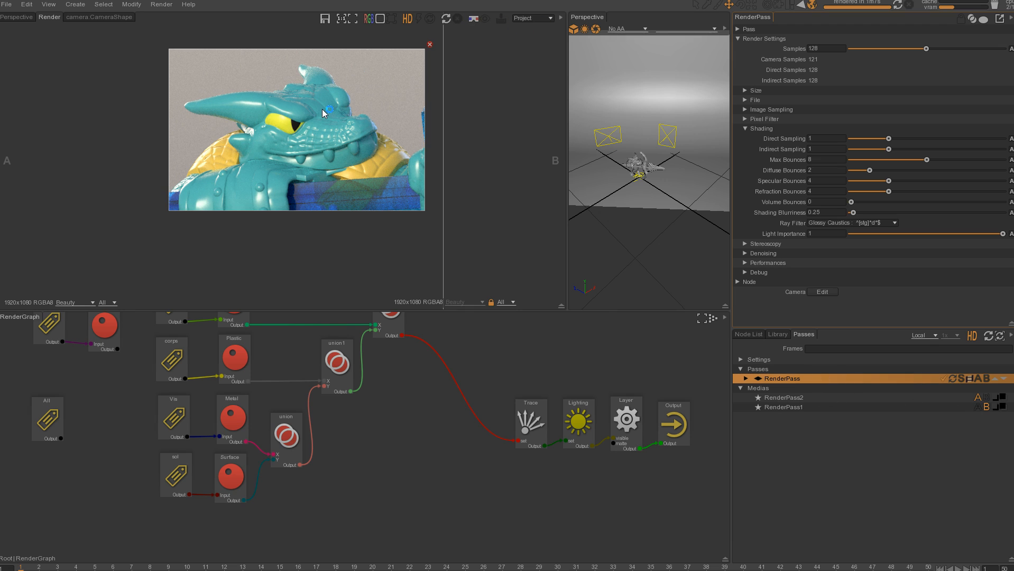
click(446, 18)
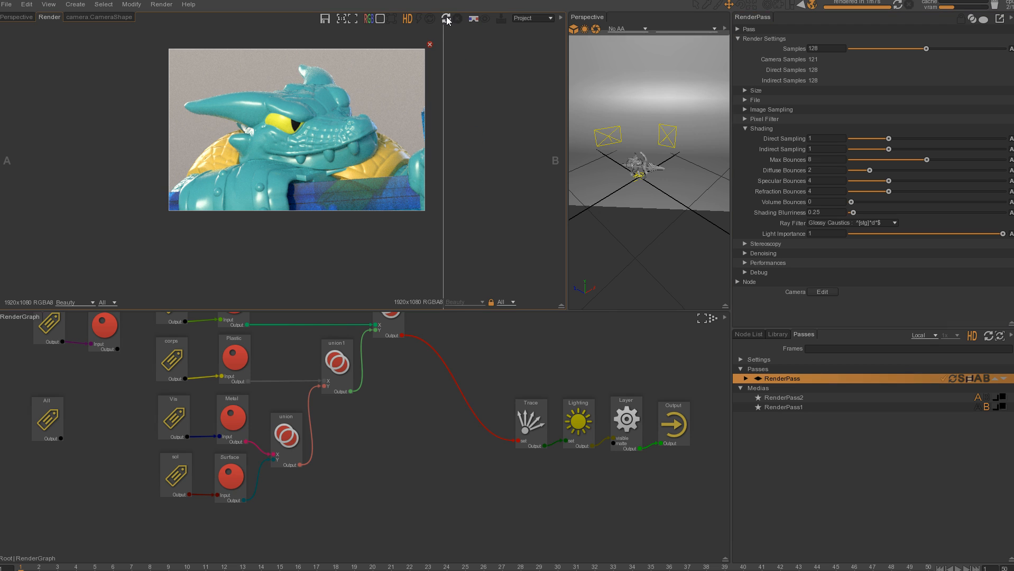
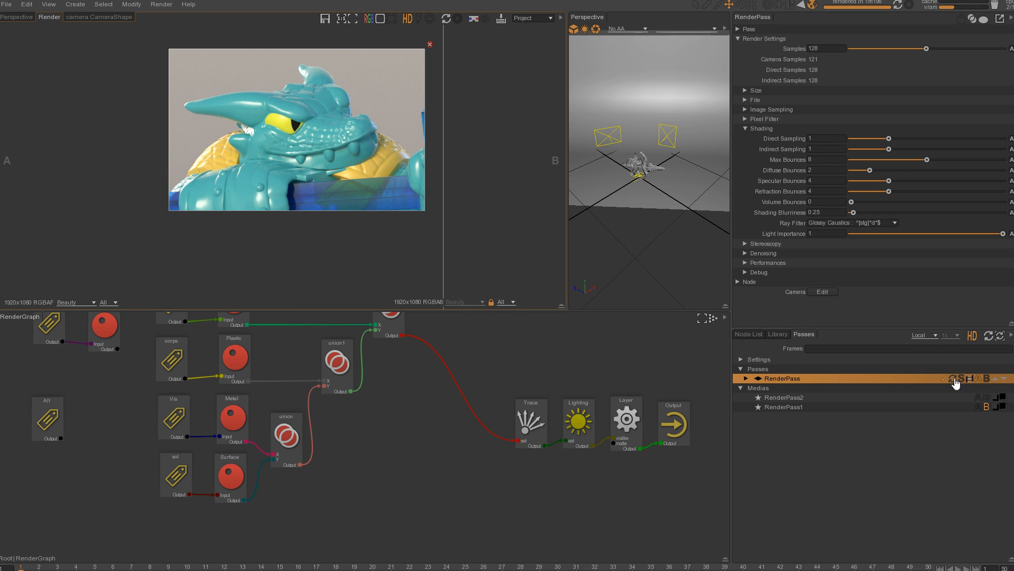
Compare the new RenderPass render with the RenderPass2 and RenderPass1 snapshots by switching them in the A and B slots
click(977, 398)
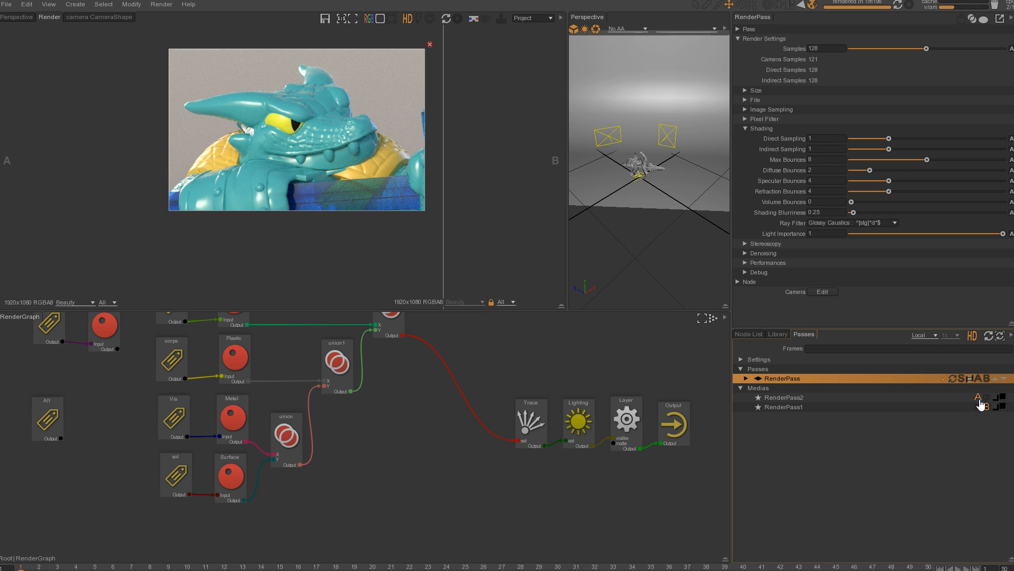
click(986, 398)
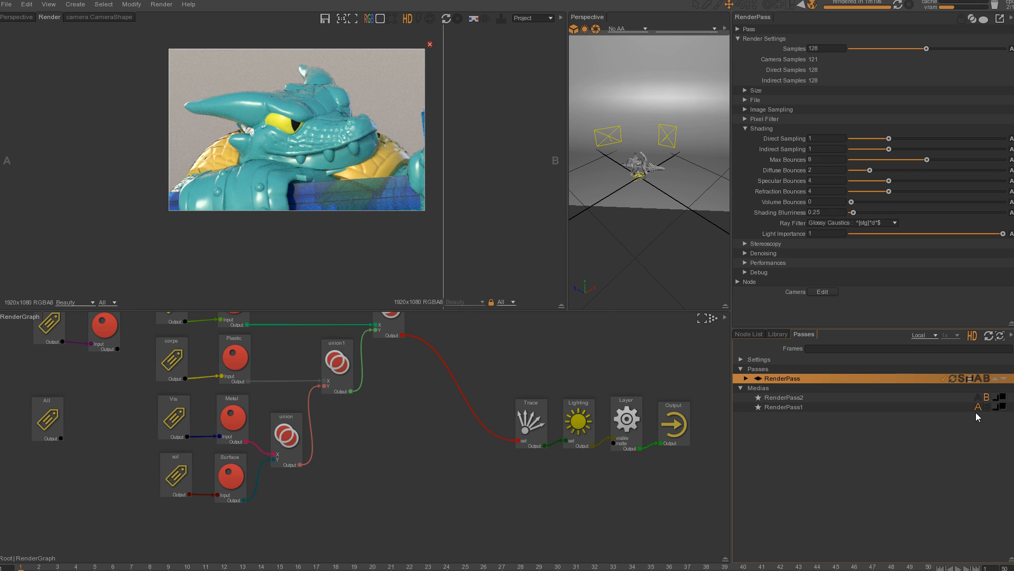
click(977, 398)
click(978, 398)
click(986, 408)
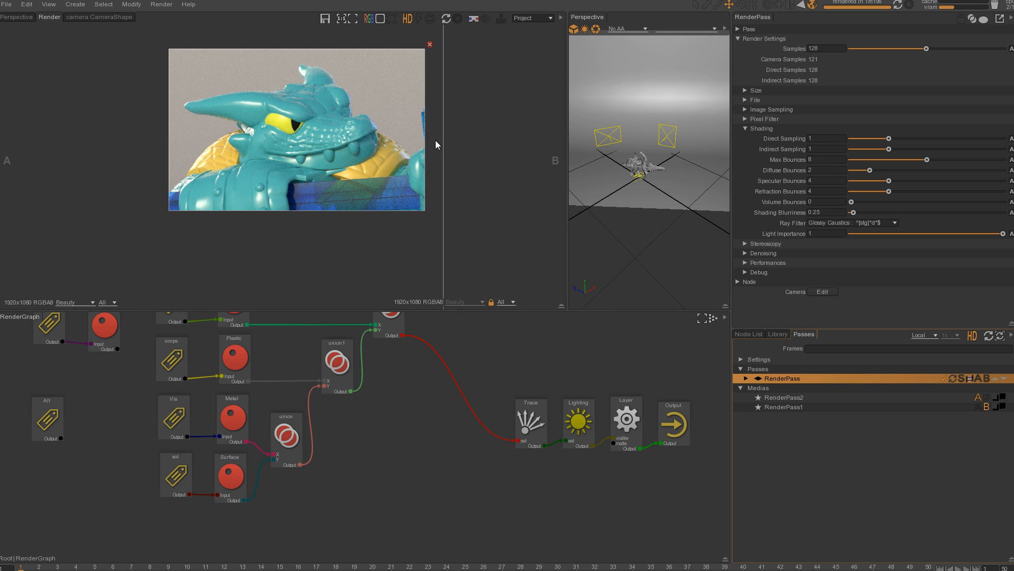
click(978, 398)
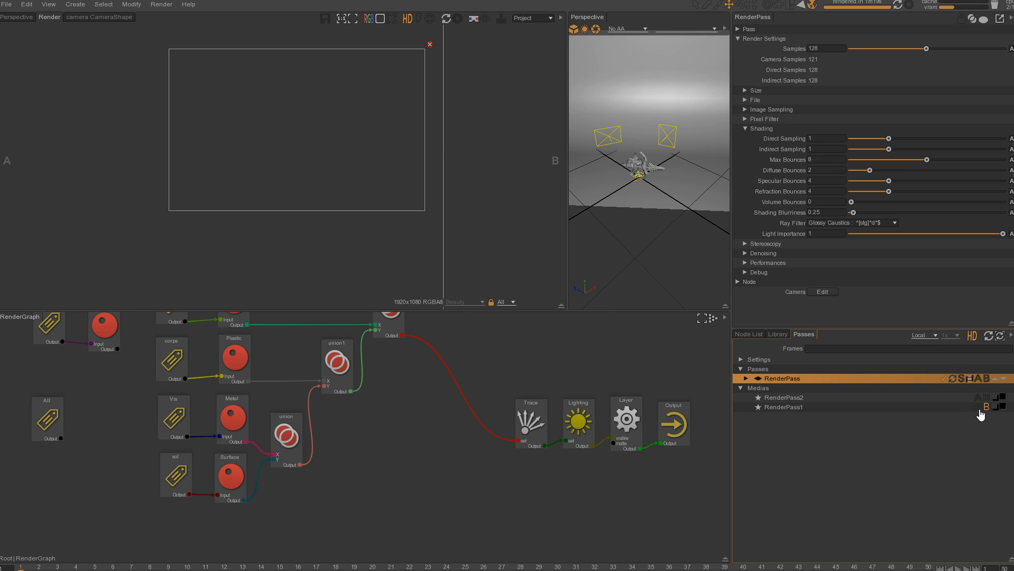
click(978, 398)
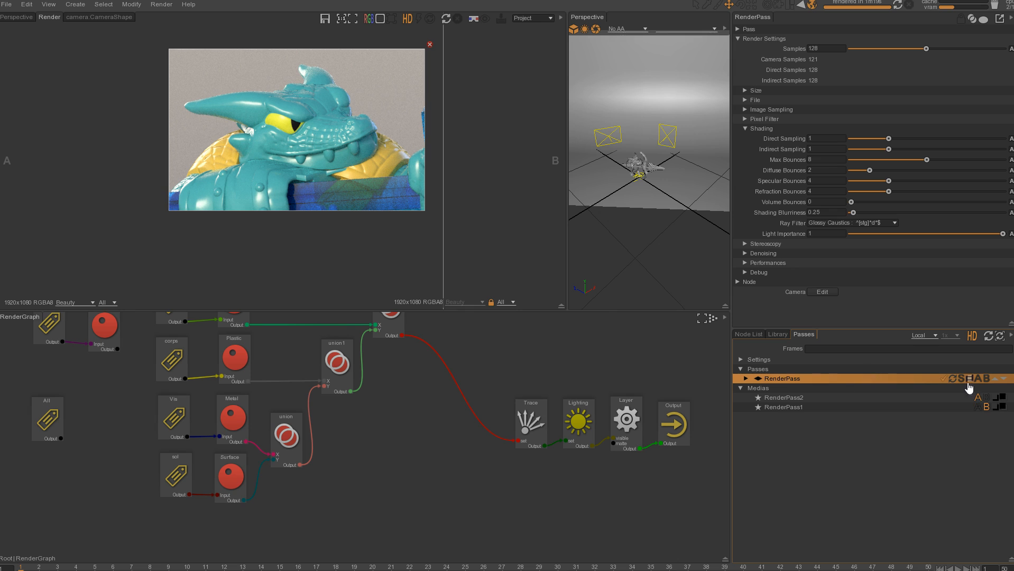
click(977, 380)
mouse_move(443, 149)
mouse_down()
mouse_move(224, 149)
mouse_move(460, 149)
mouse_up()
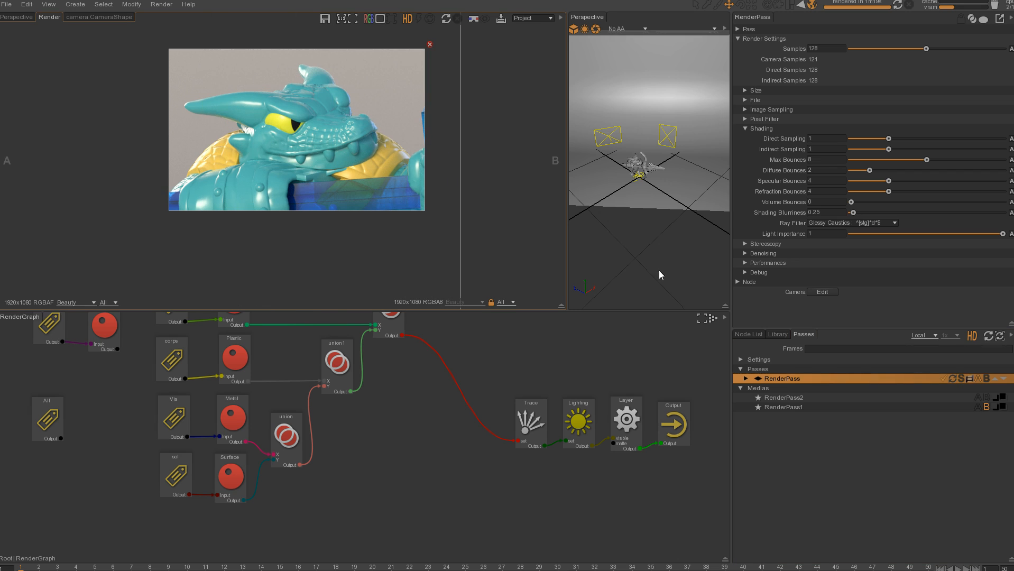
click(978, 398)
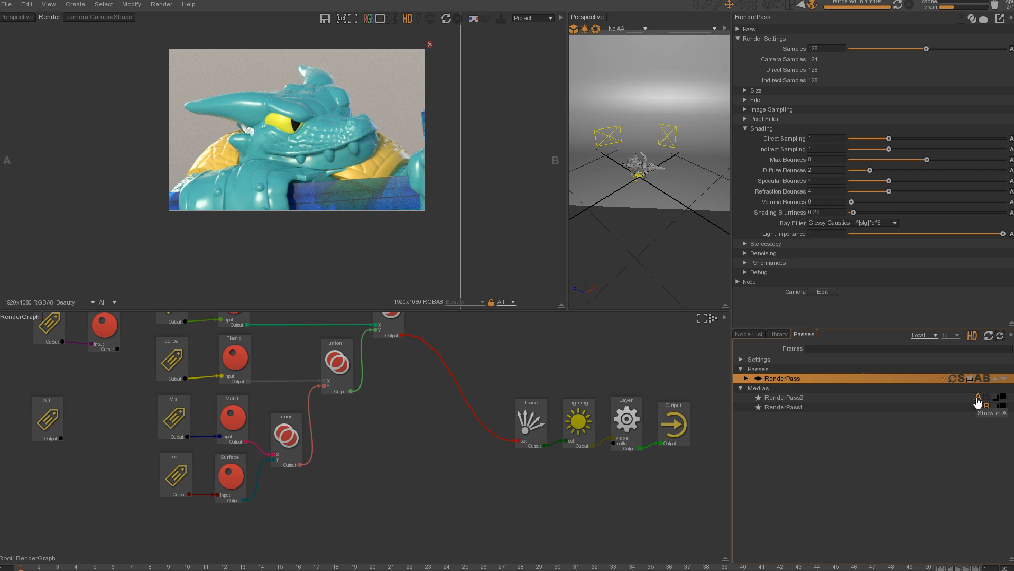
click(978, 380)
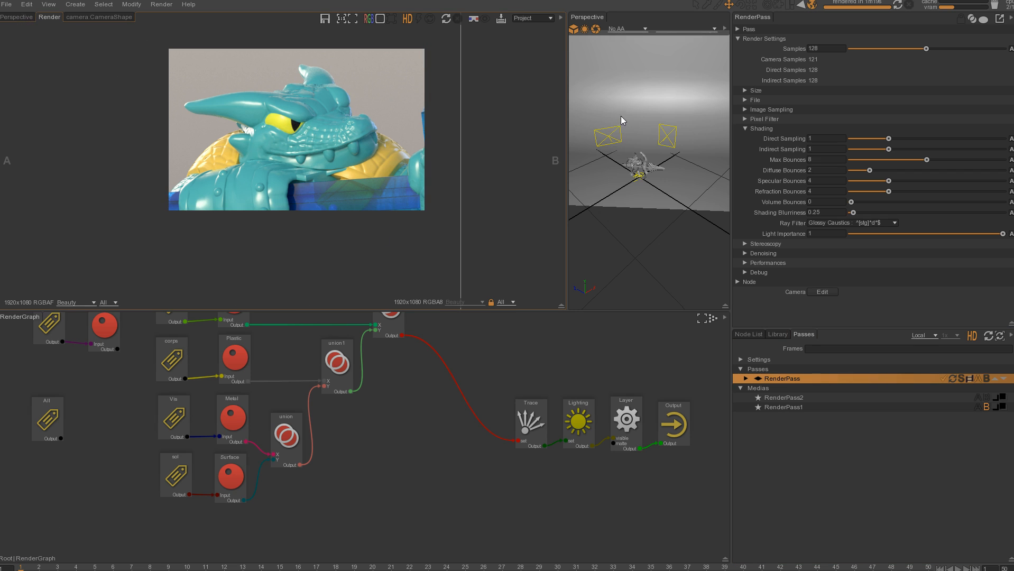
Enlarge the Perspective view, draw a new render region around the crocodile's head, and set the RenderPass Samples to 16
drag(567, 98, 368, 130)
drag(287, 56, 73, 178)
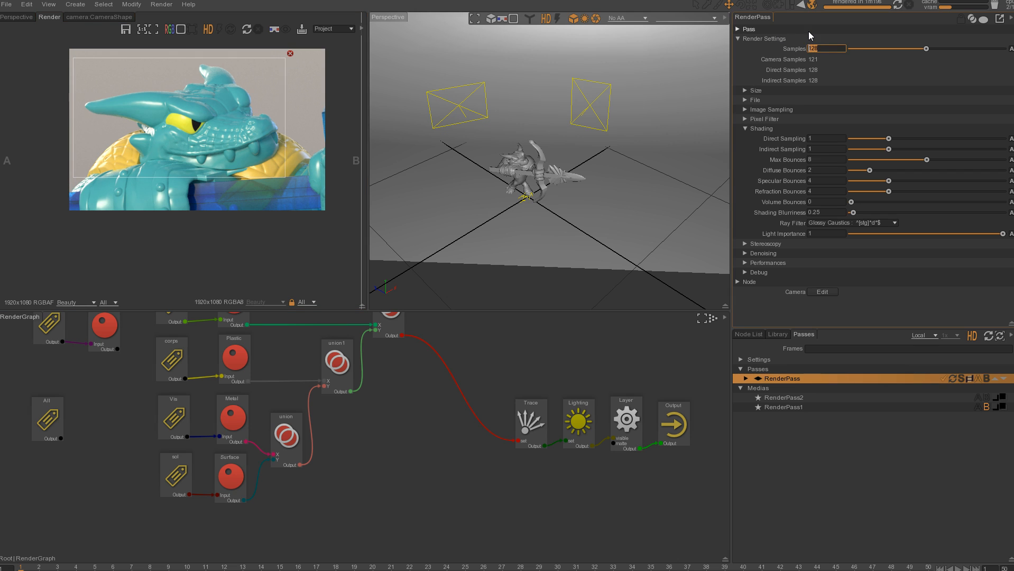
text(16)
key(Return)
Select the scene camera in the Perspective view and set its depth of field Field Factor to 0.5
scroll(524, 222, down, 8)
alt+drag(524, 220, 577, 201)
click(608, 162)
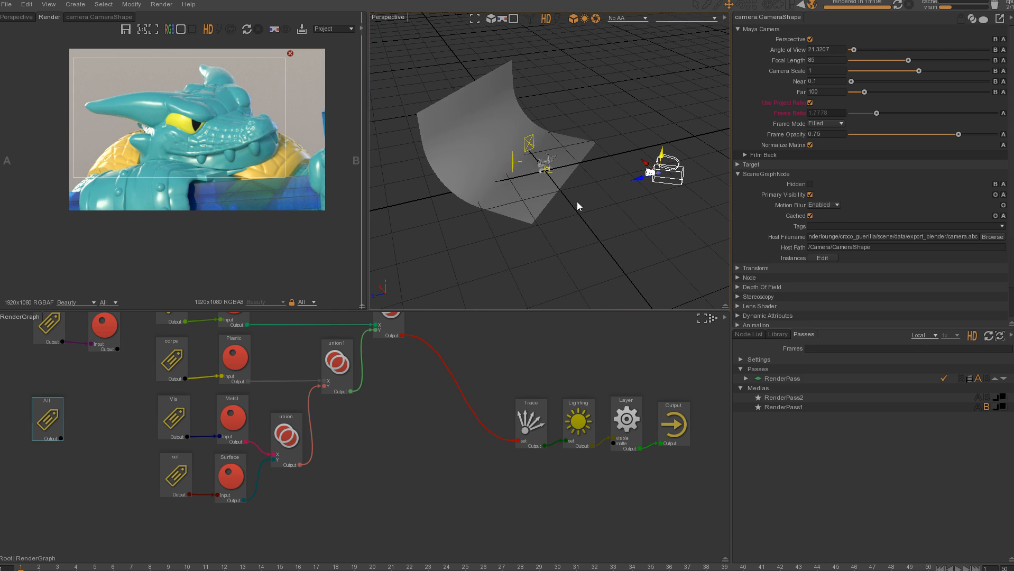
click(737, 174)
click(738, 205)
drag(851, 212, 858, 213)
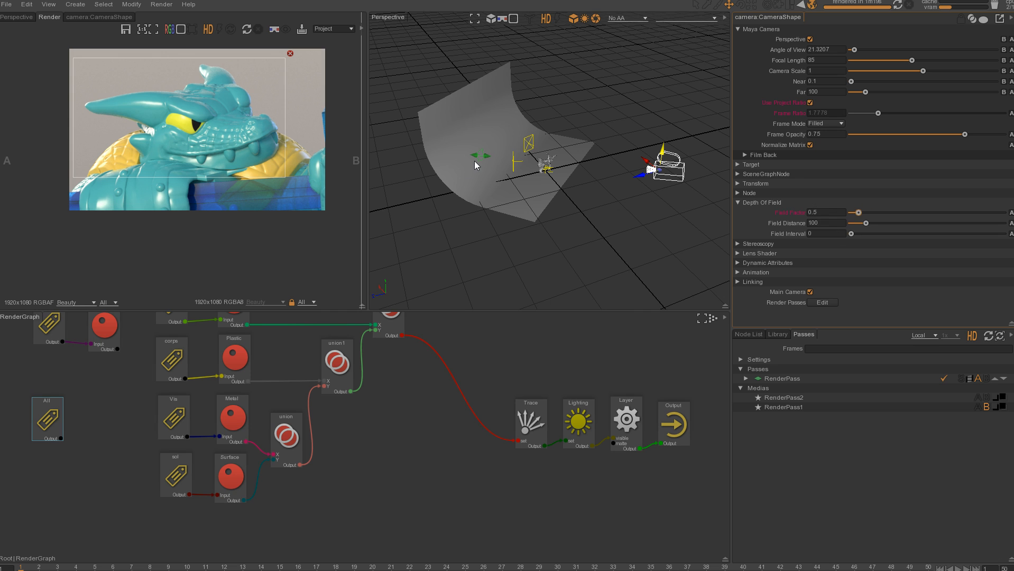
Bring the camera's focus plane onto the crocodile archer, at a Field Distance of 58.6229
drag(486, 156, 536, 123)
scroll(534, 178, up, 8)
scroll(591, 169, up, 5)
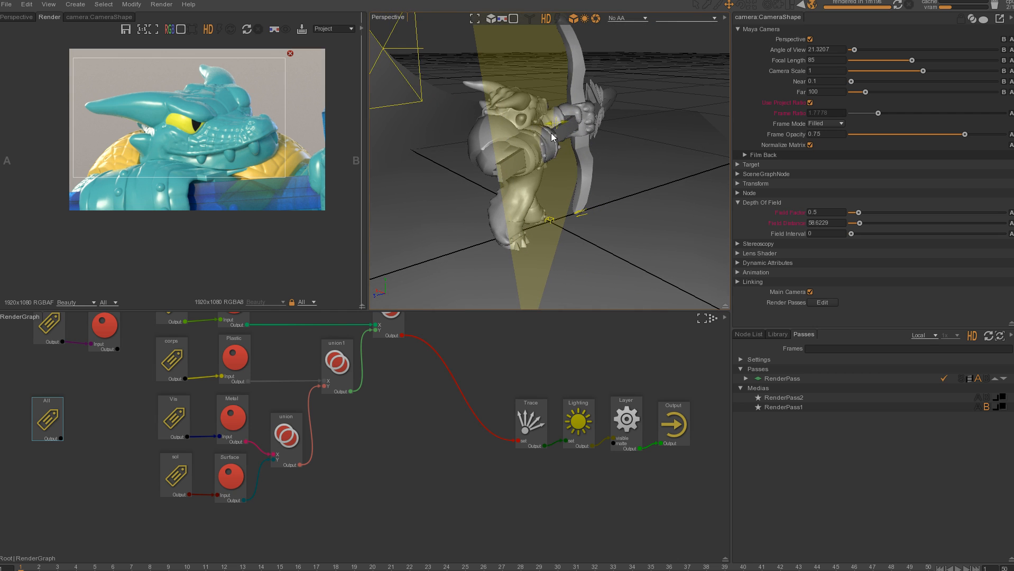
Set the camera's Field Interval to 1.43 and its Field Distance to 59.467 so the focus zone covers the crocodile
drag(851, 234, 875, 240)
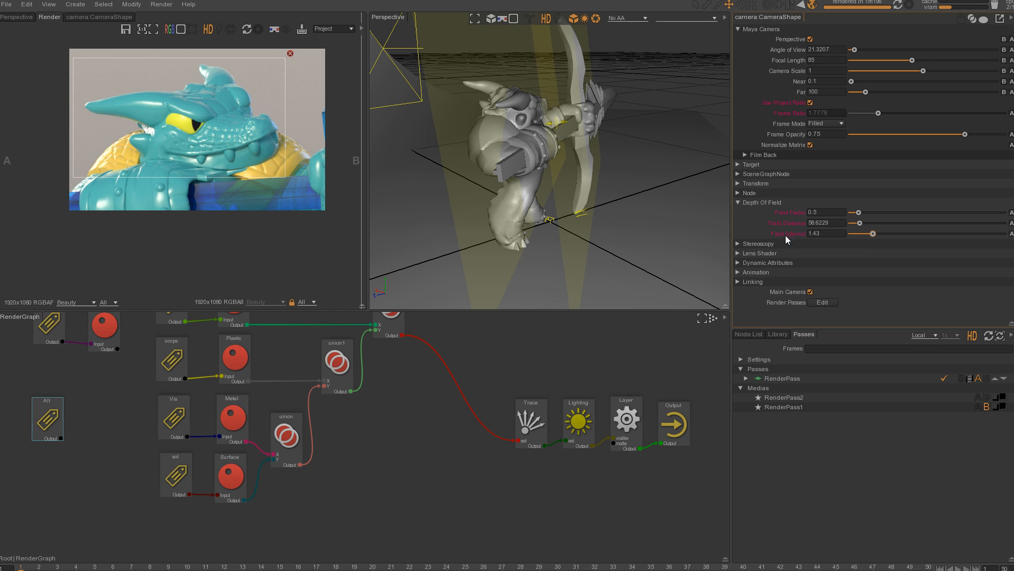
drag(859, 224, 861, 224)
drag(491, 131, 568, 166)
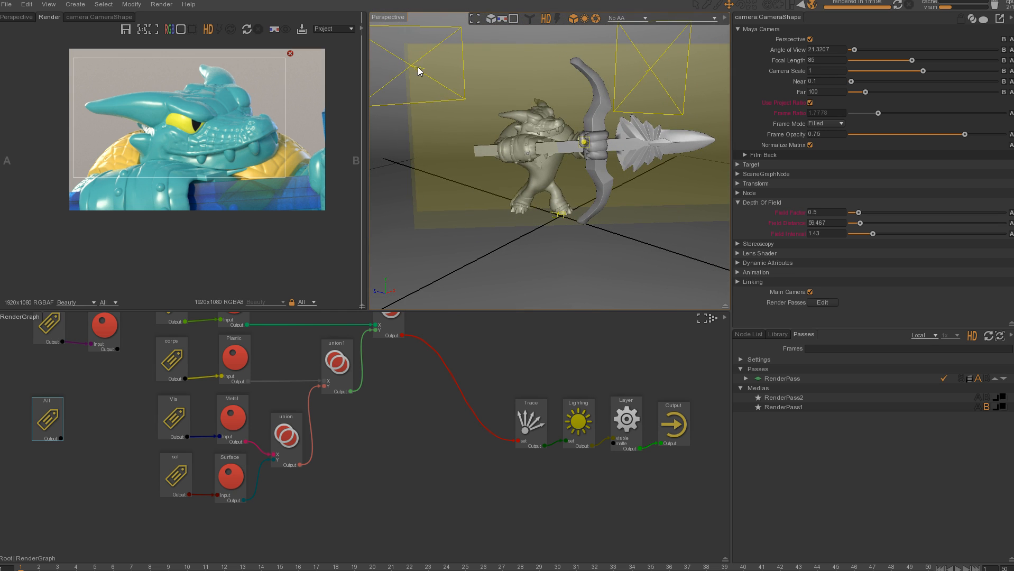
Show the camera.CameraShape view and set its viewport antialiasing to AA x256 to preview the depth of field
click(82, 16)
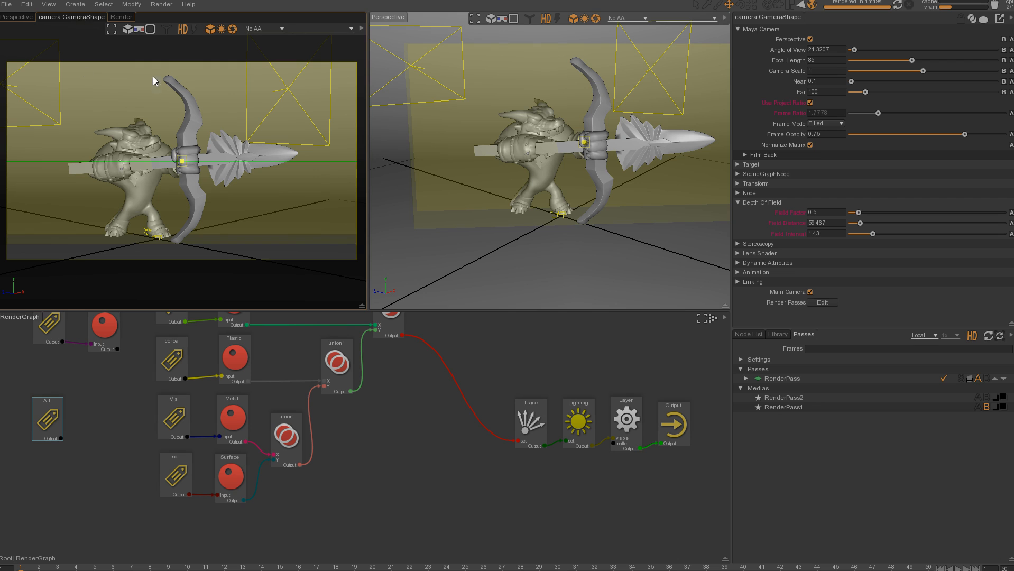
click(268, 30)
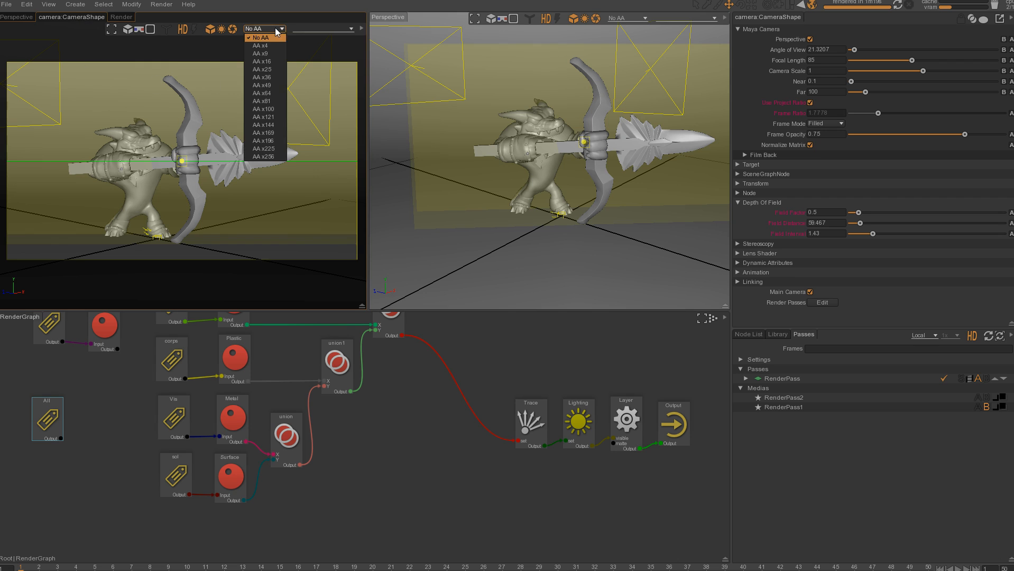
click(269, 157)
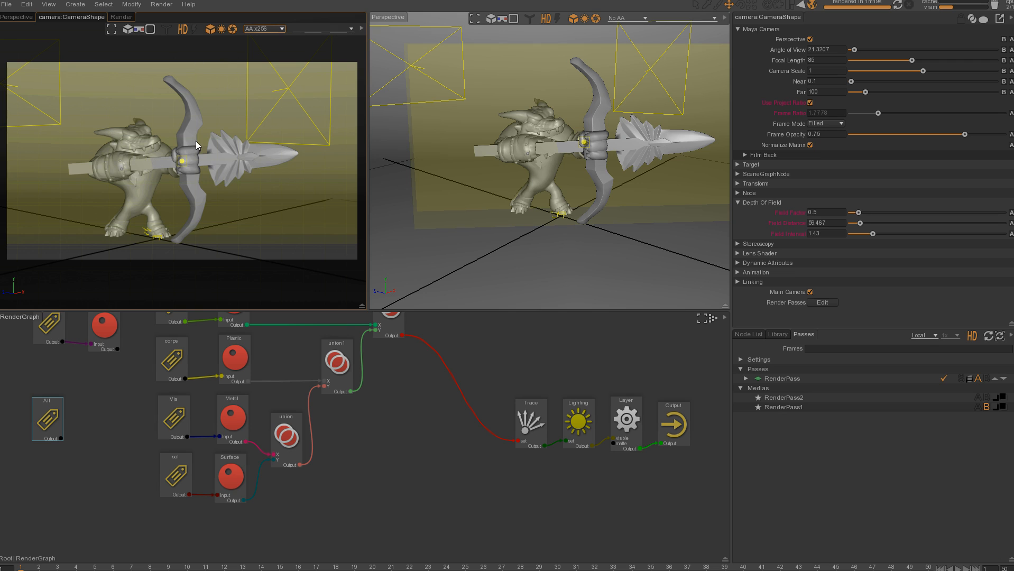
Preview the crocodile up close in the Perspective view with AA x256 antialiasing, and switch the view back to No AA
alt+drag(607, 164, 507, 158)
alt+right_drag(529, 162, 578, 157)
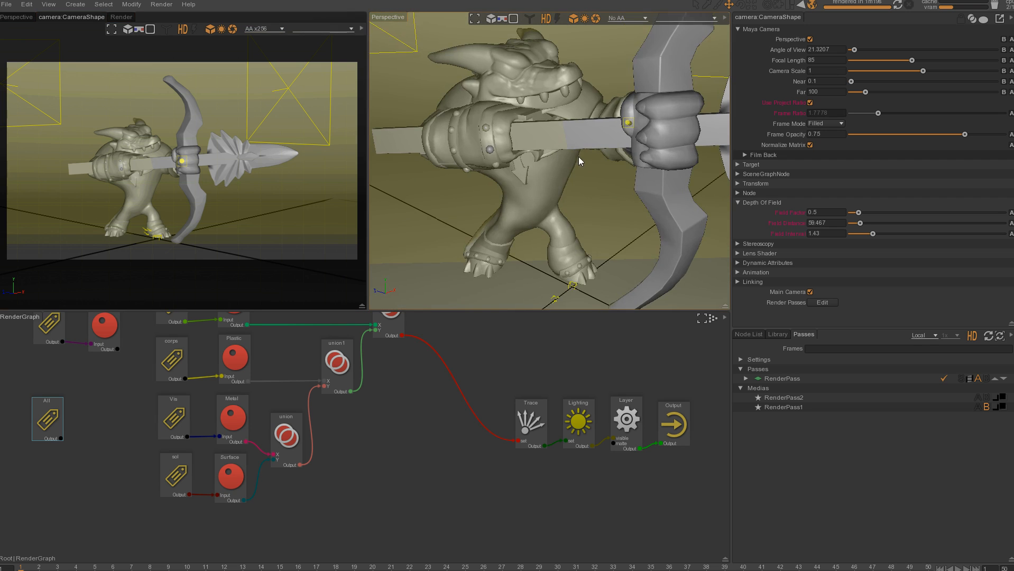
alt+drag(578, 157, 537, 112)
alt+middle_drag(537, 112, 566, 174)
alt+right_drag(471, 173, 579, 160)
alt+middle_drag(579, 161, 534, 171)
alt+right_drag(534, 171, 481, 168)
click(619, 19)
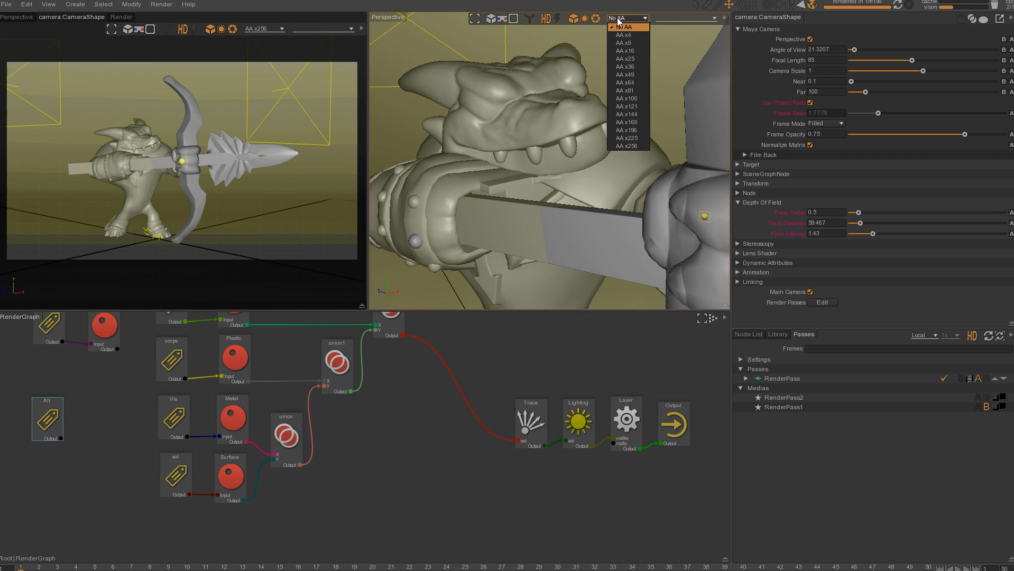
click(623, 146)
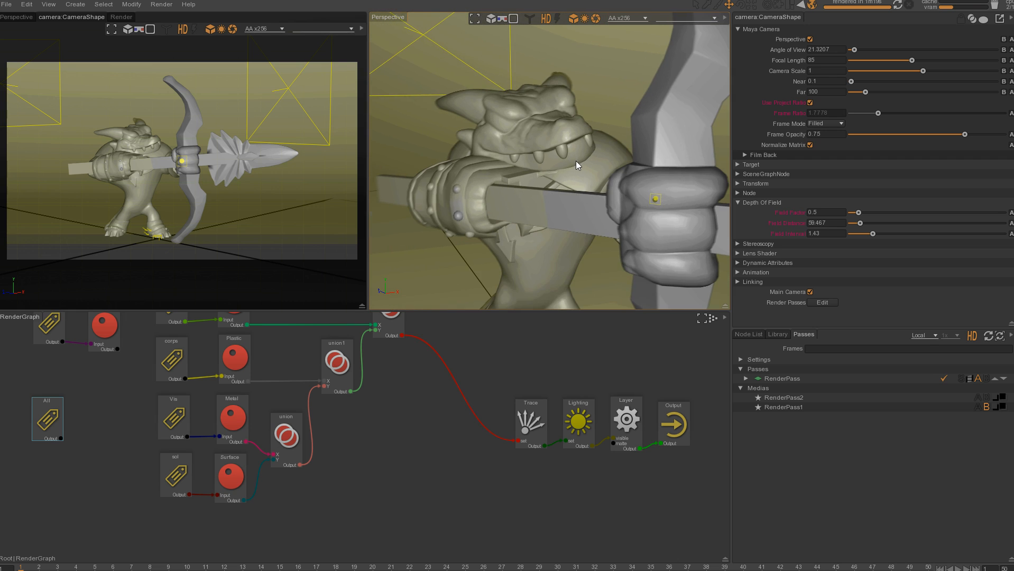
alt+drag(524, 162, 545, 167)
click(620, 18)
click(629, 28)
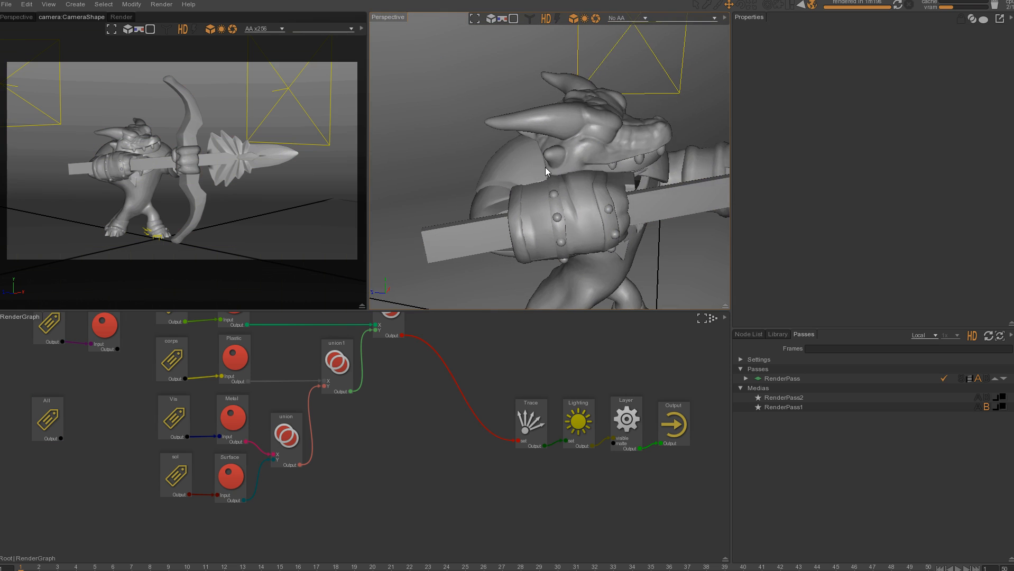
Select camera.CameraShape under camera.Camera in the node list and display its depth of field planes around the crocodile in the Perspective view
alt+middle_drag(545, 167, 464, 198)
alt+right_drag(464, 199, 706, 89)
click(745, 332)
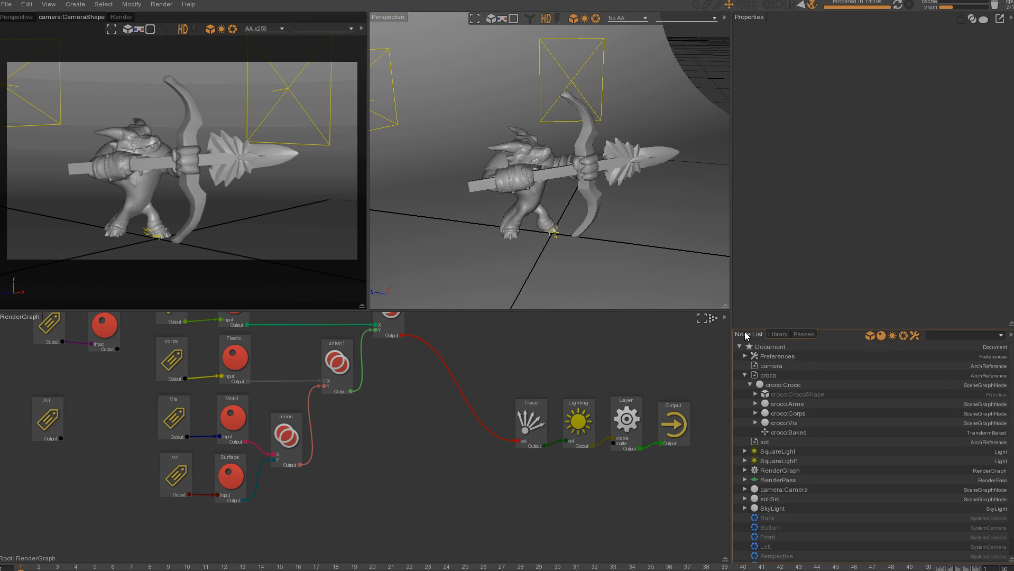
click(743, 489)
click(790, 498)
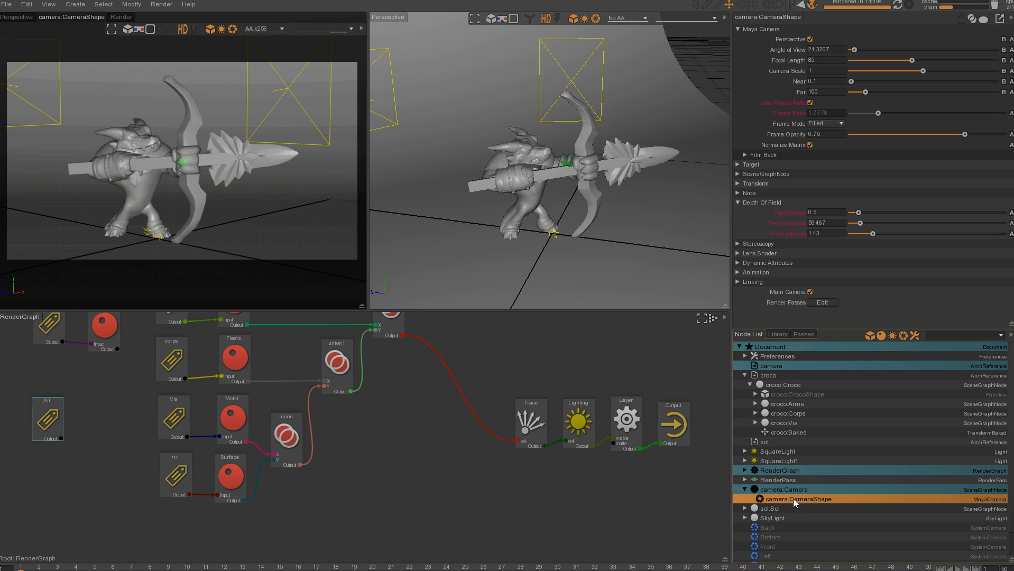
click(567, 164)
alt+drag(579, 185, 644, 173)
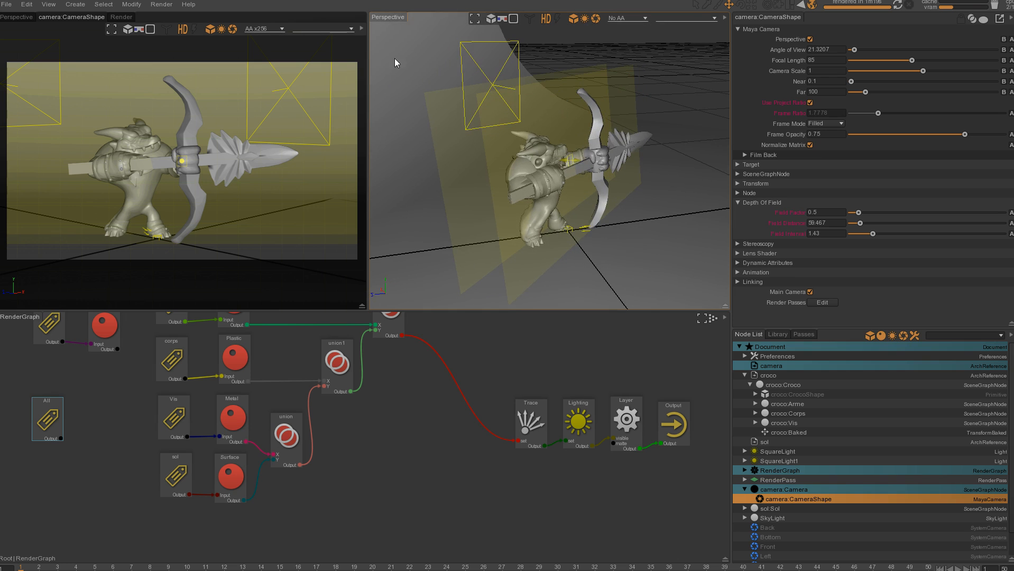
Show the Render view and set the camera's Field Distance to 59.103, checking the focus planes from above the crocodile
click(121, 17)
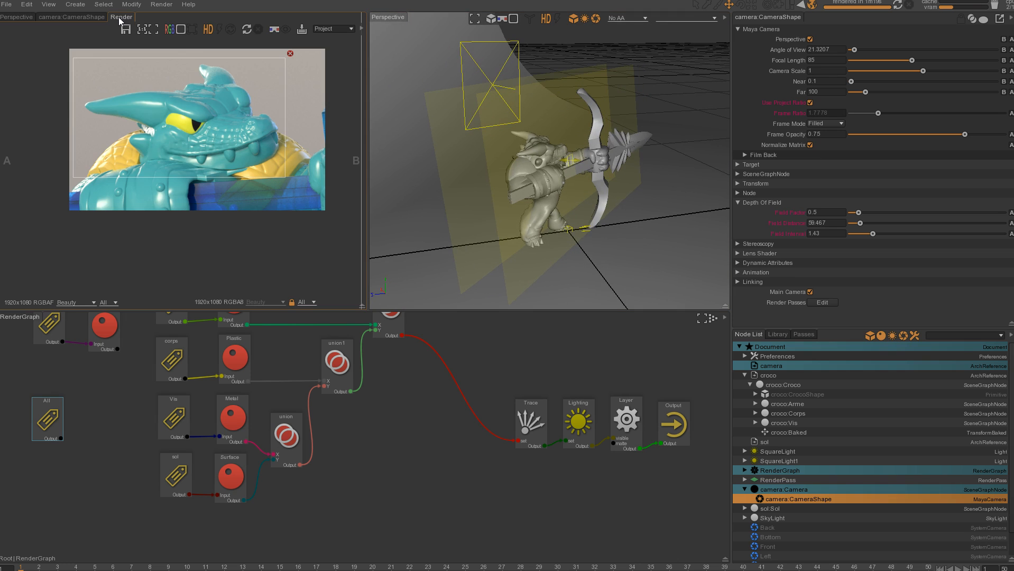
click(79, 18)
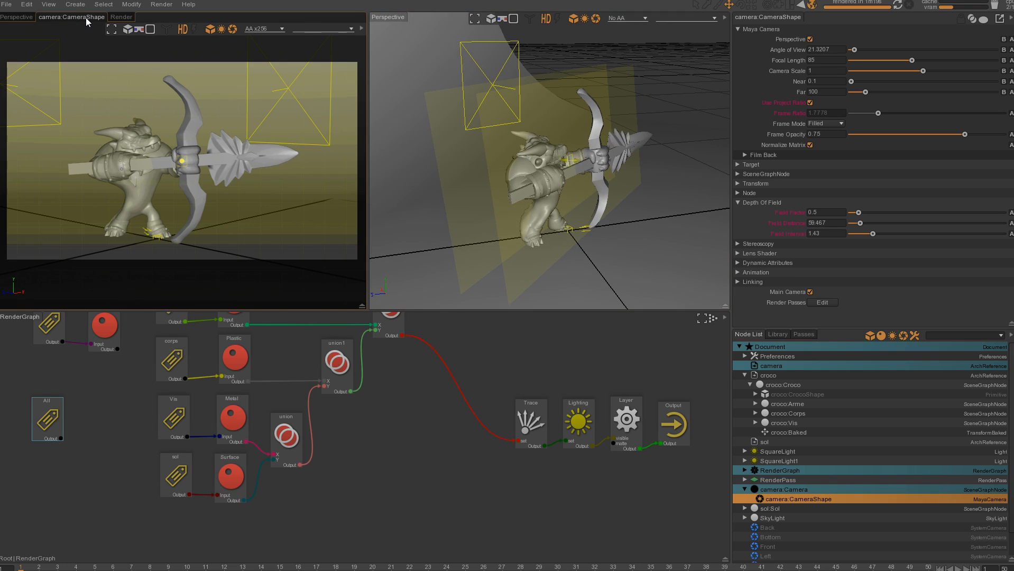
click(120, 18)
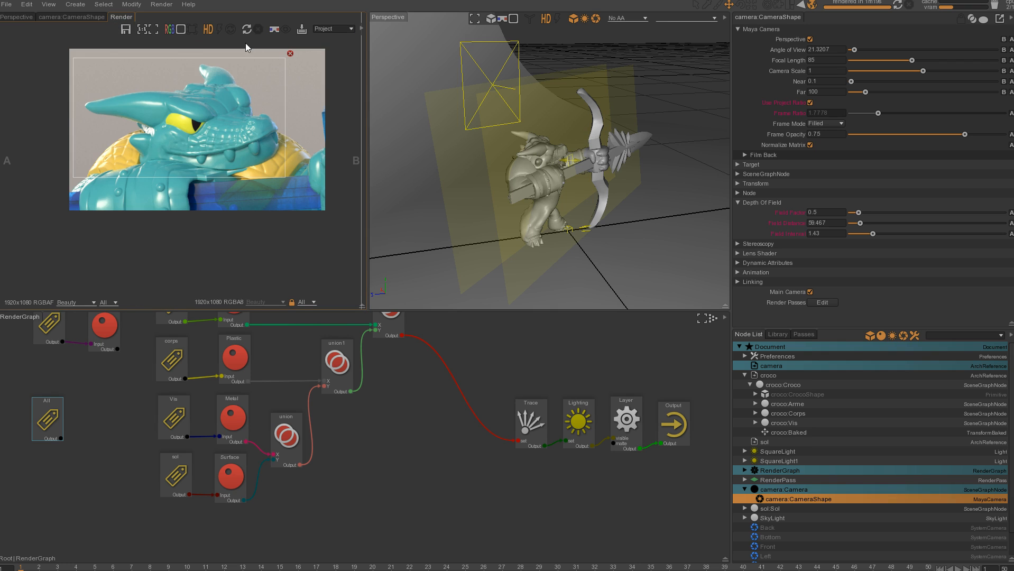
alt+drag(588, 160, 647, 233)
alt+right_drag(540, 182, 633, 164)
mouse_move(602, 166)
alt+mouse_down()
mouse_move(583, 160)
mouse_move(591, 154)
mouse_move(577, 160)
mouse_move(588, 165)
mouse_move(580, 207)
mouse_move(592, 137)
alt+mouse_up()
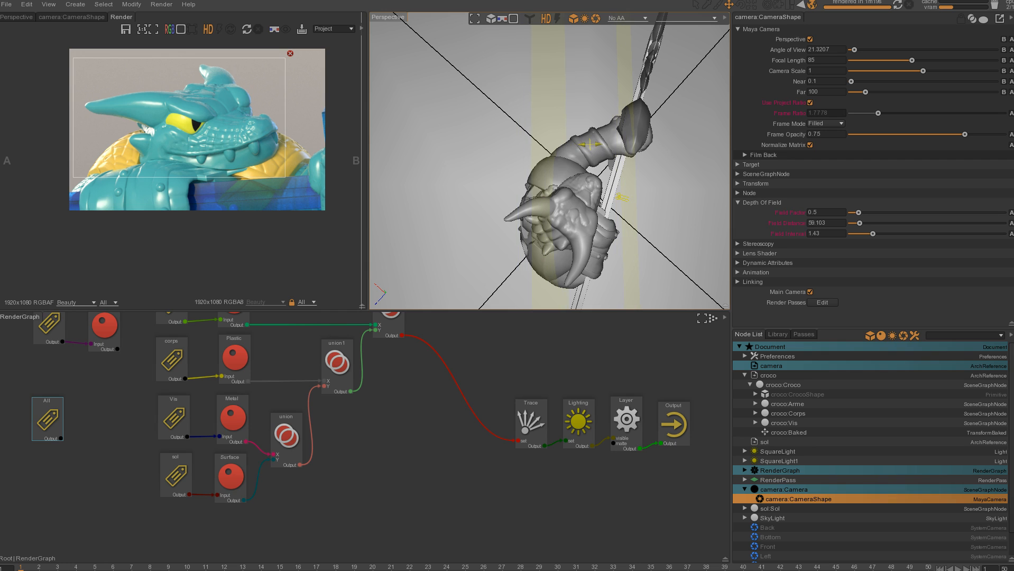
Render the framed region around the crocodile's head to check the depth of field
click(220, 30)
click(230, 30)
click(248, 30)
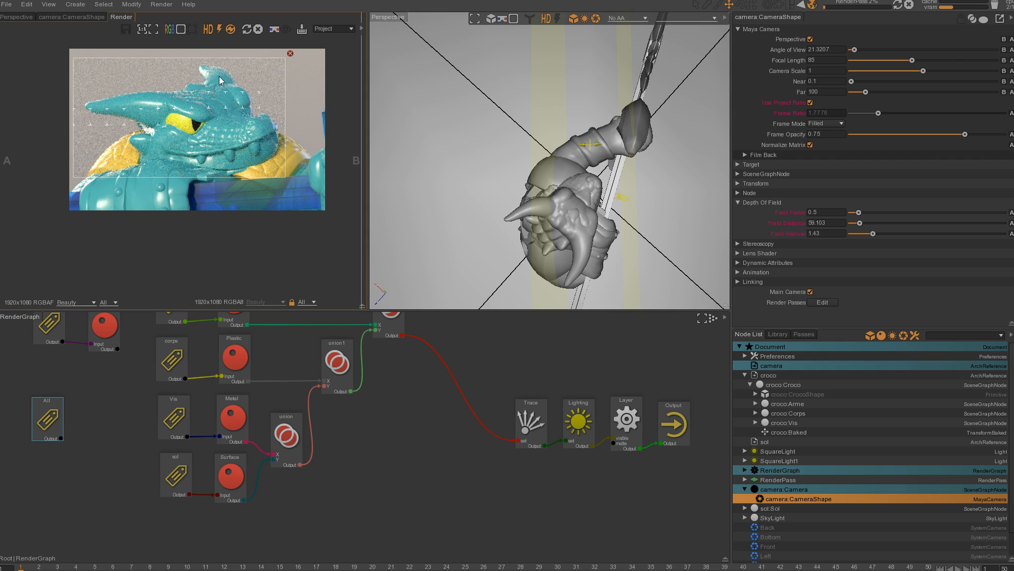
Set the camera's depth of field Field Factor to 1 and re-render the head region
double_click(821, 213)
text(1)
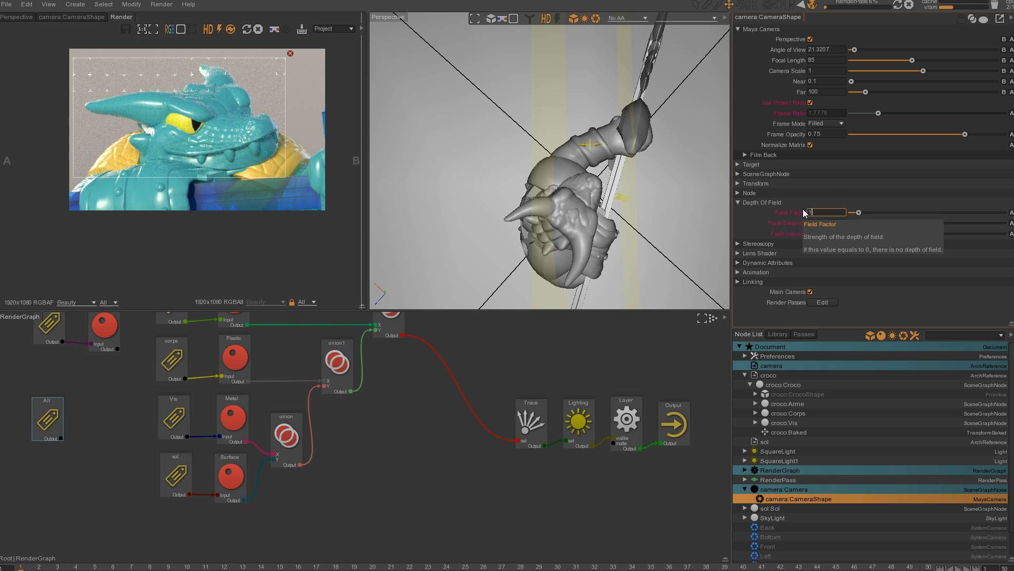
key(Return)
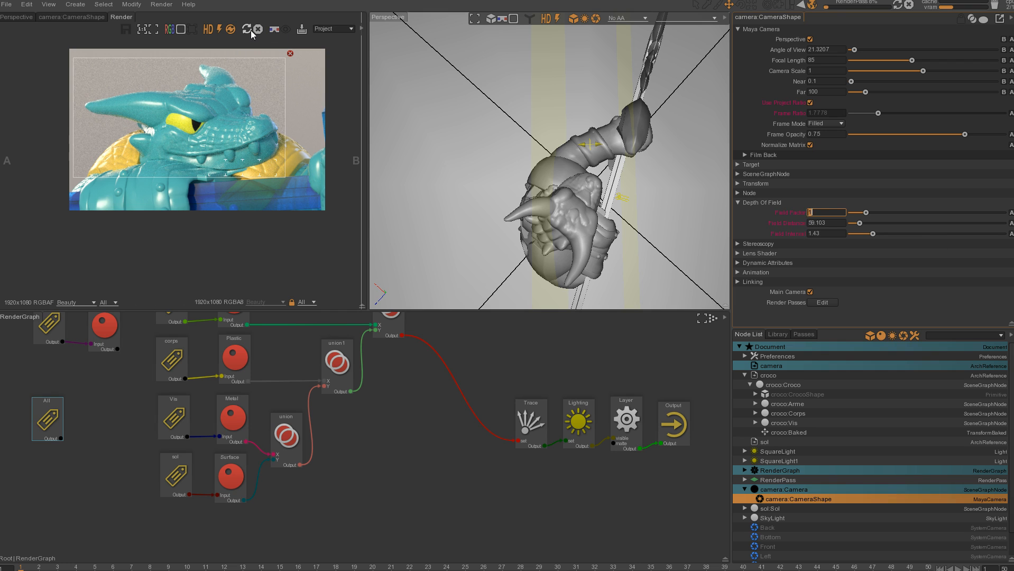
click(246, 29)
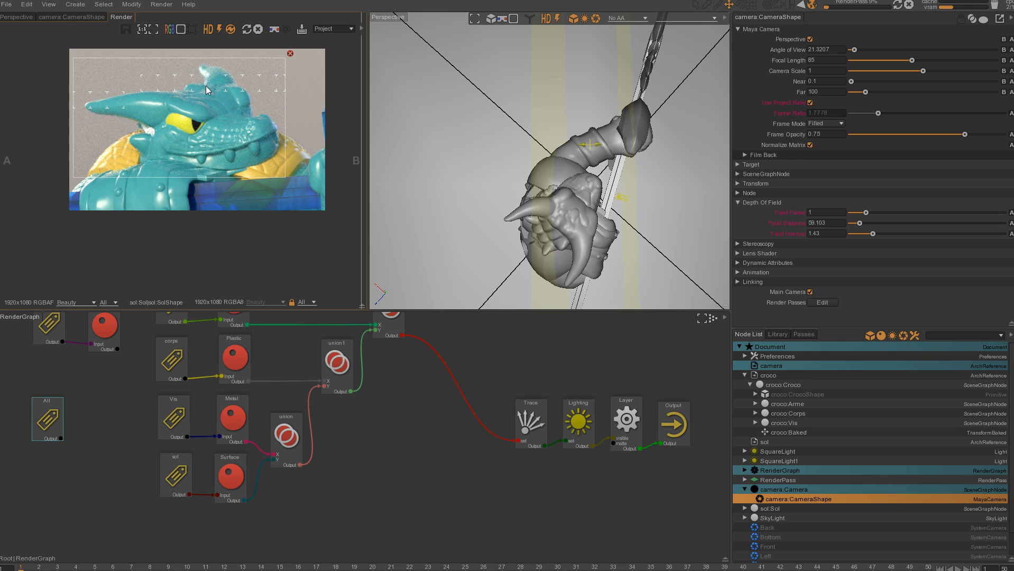
click(832, 213)
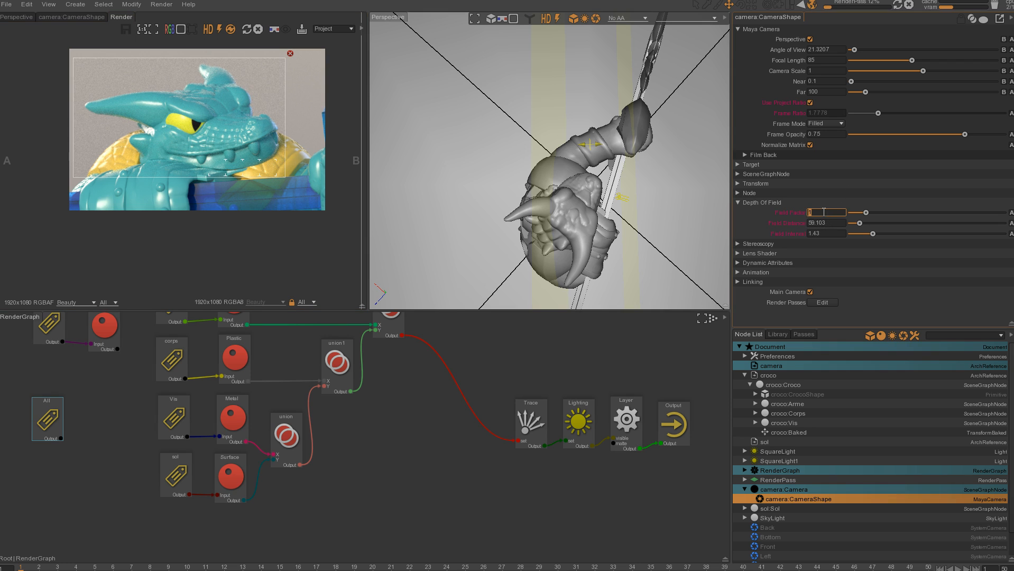
Frame a wider render region across the crocodile's head, the bow hand and the arrowhead, and re-render it
scroll(286, 144, down, 1)
middle_drag(339, 143, 219, 153)
drag(336, 84, 330, 88)
drag(196, 157, 68, 219)
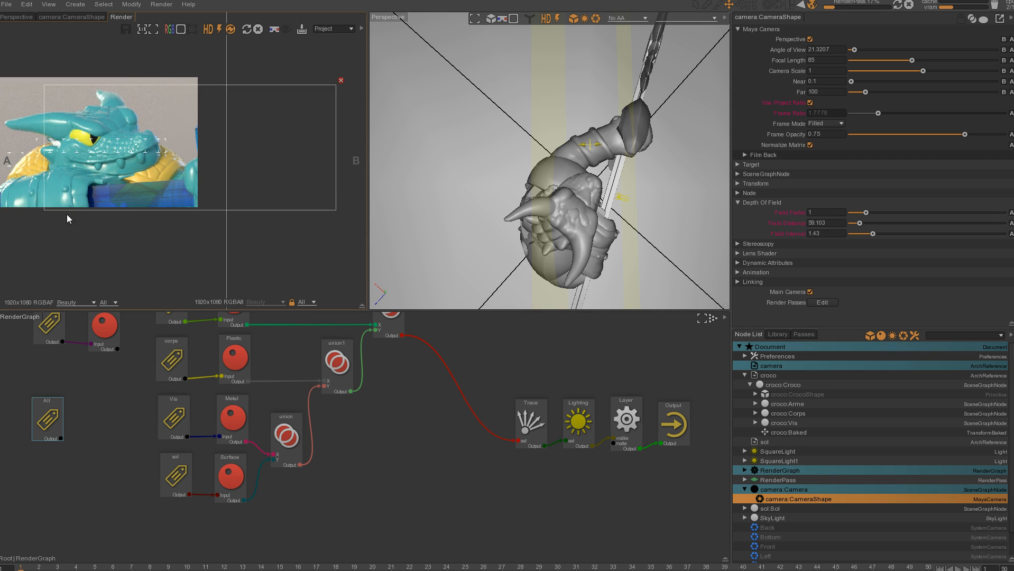
click(246, 29)
drag(226, 66, 364, 69)
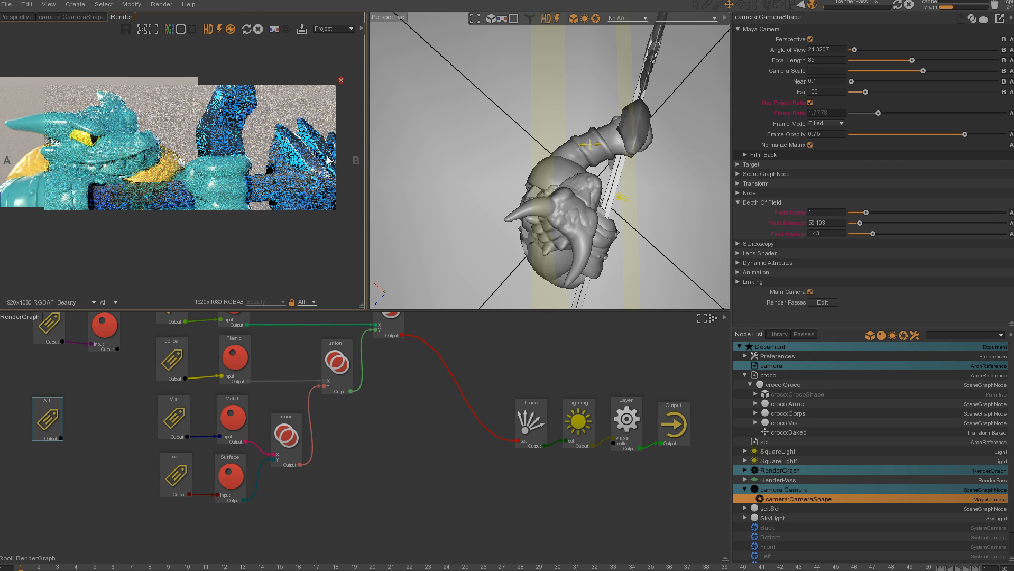
click(141, 30)
middle_drag(227, 115, 266, 172)
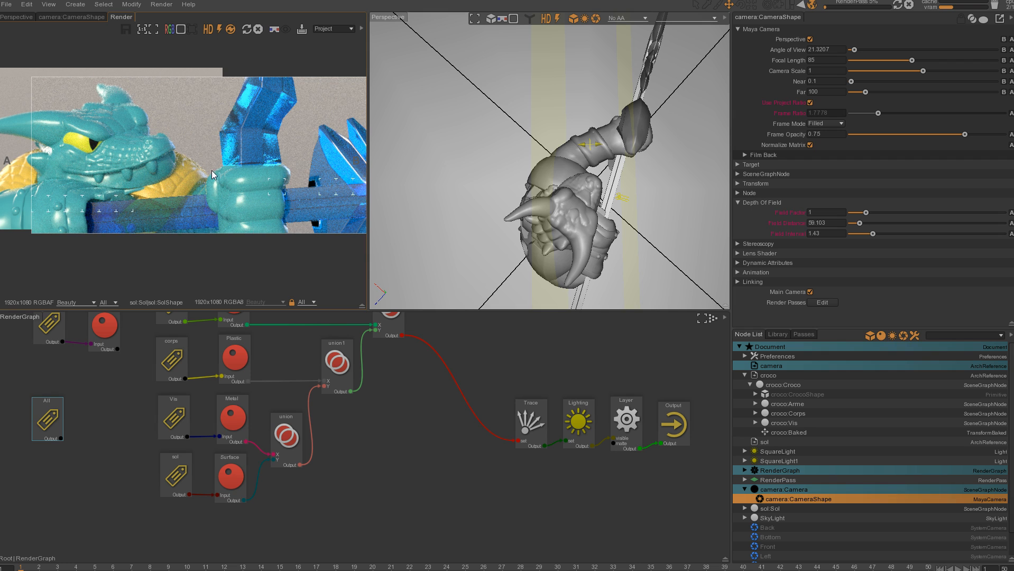
middle_drag(136, 165, 213, 155)
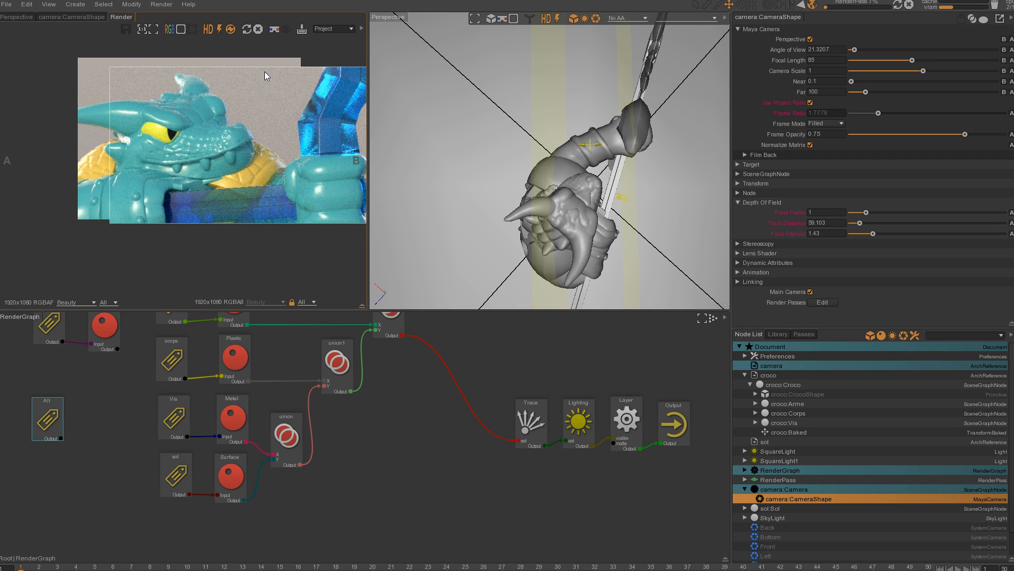
Clear the render region and re-render the whole image in the maximized Render view
middle_drag(308, 102, 282, 100)
middle_drag(357, 88, 336, 89)
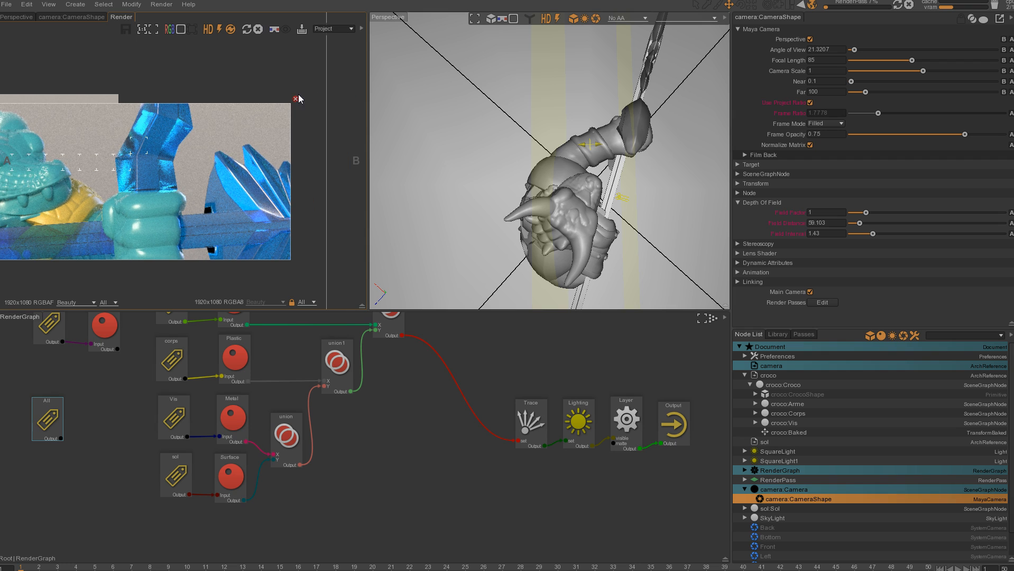
click(247, 29)
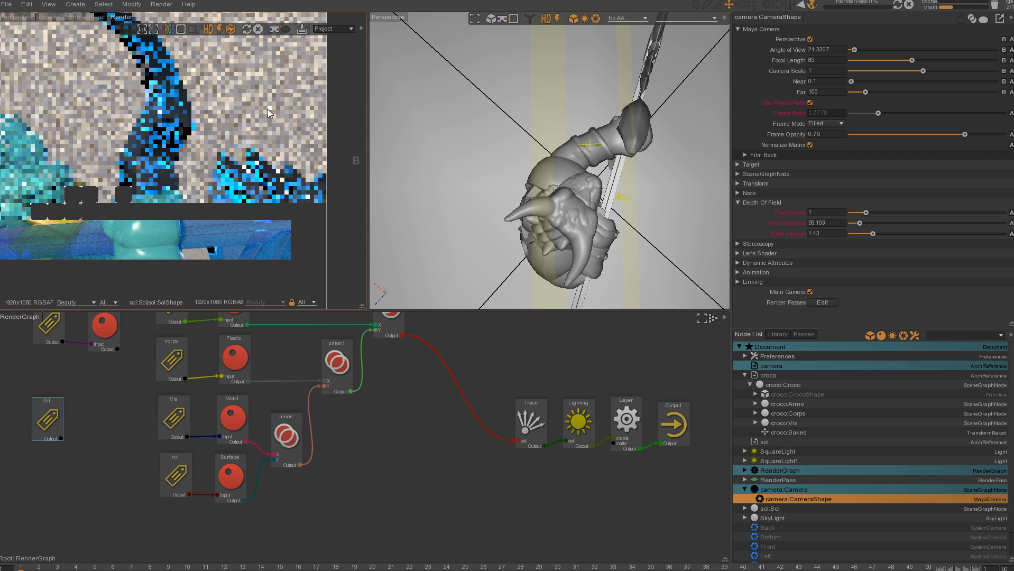
key(space)
middle_drag(362, 318, 501, 244)
drag(788, 132, 1012, 171)
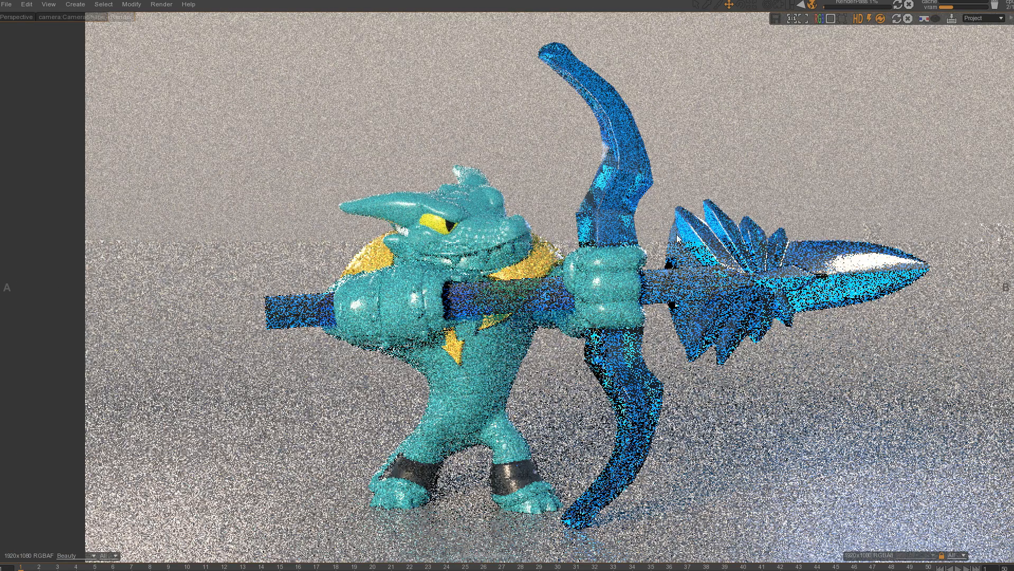
middle_drag(666, 243, 609, 241)
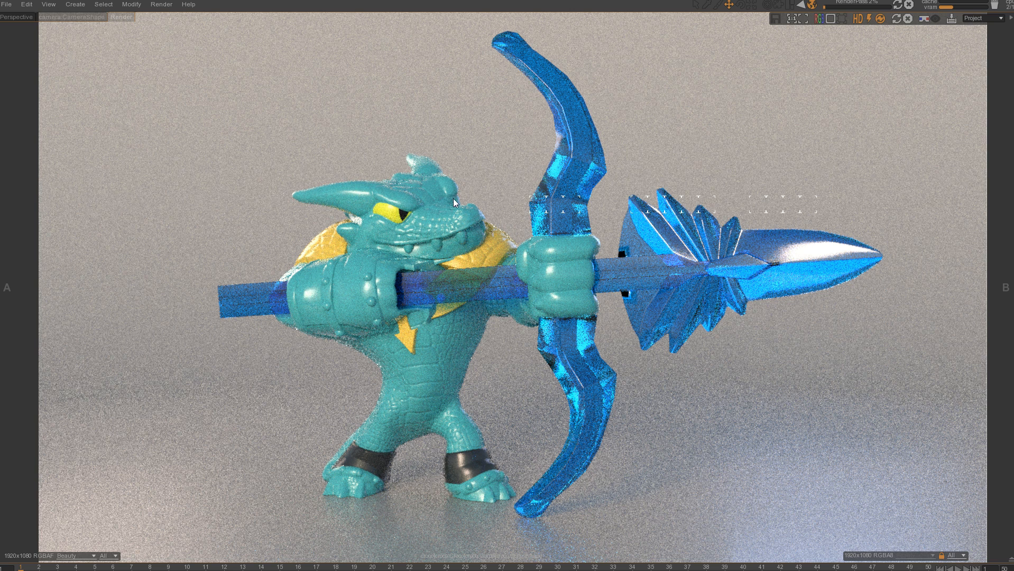
Stop the full-frame render, restore the multi-view layout and save the project
click(907, 18)
key(space)
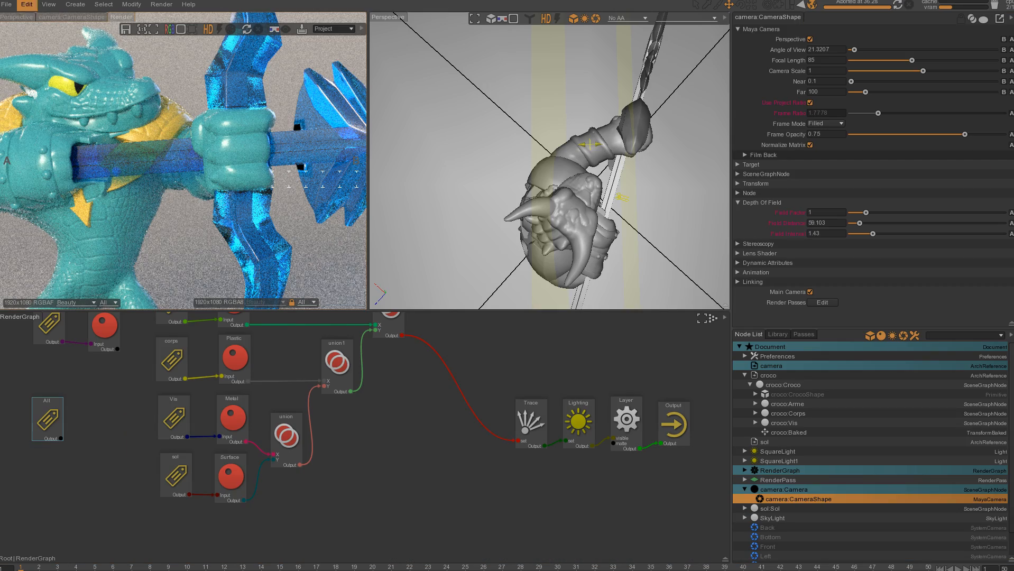
click(11, 6)
click(30, 71)
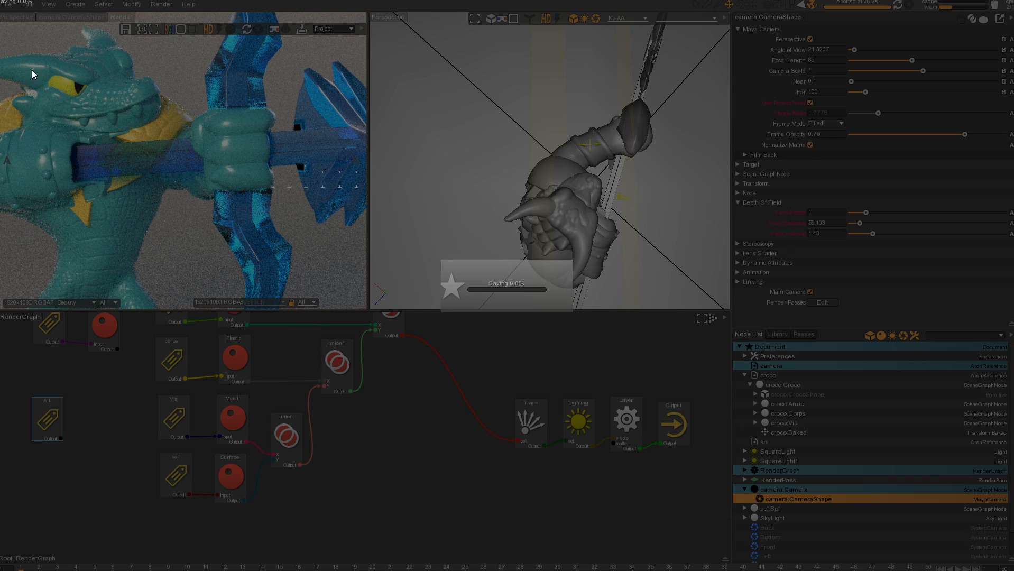
Open the settings of RenderPass from the passes list and set its Samples to 256
click(803, 334)
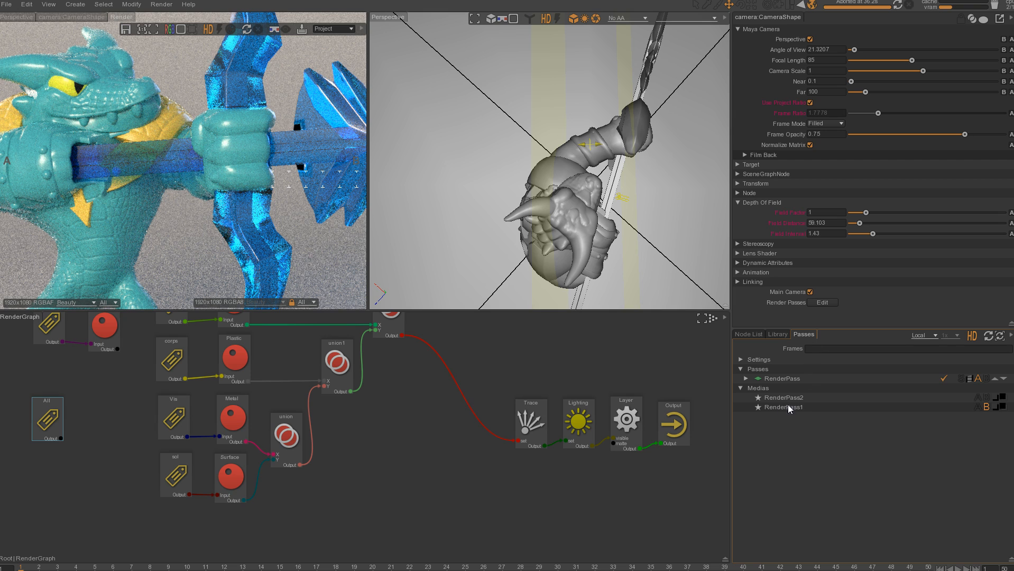
click(780, 376)
click(785, 48)
text(256)
key(Return)
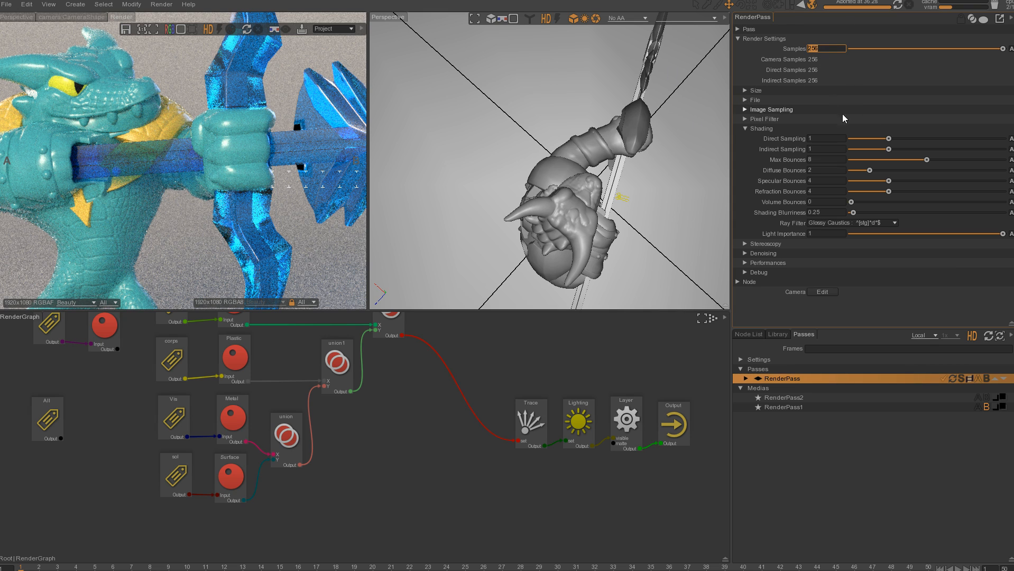
Collapse the Shading settings of RenderPass and look through the available denoisers in its Denoising settings
click(746, 129)
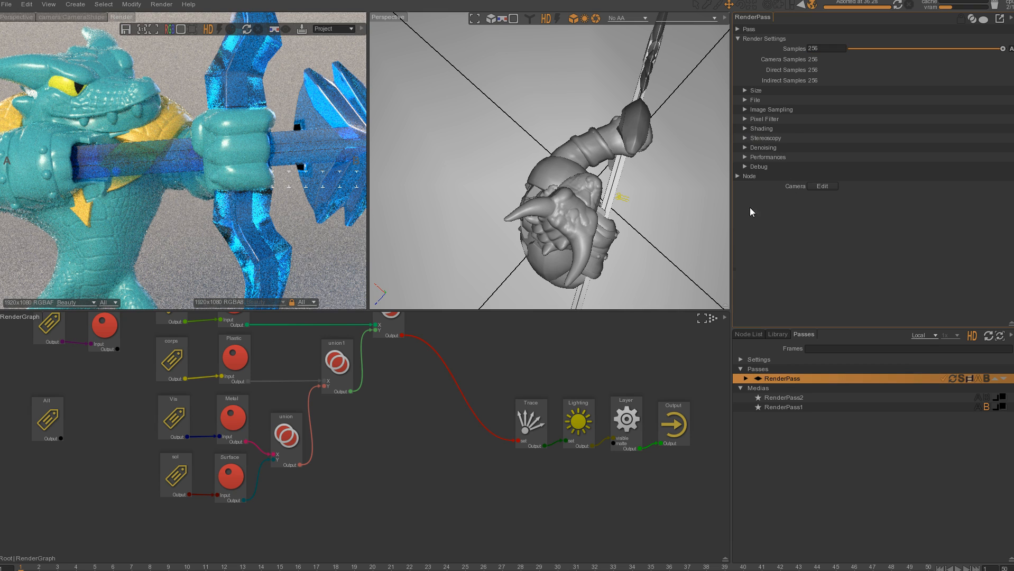
click(744, 129)
click(742, 129)
click(741, 148)
click(845, 158)
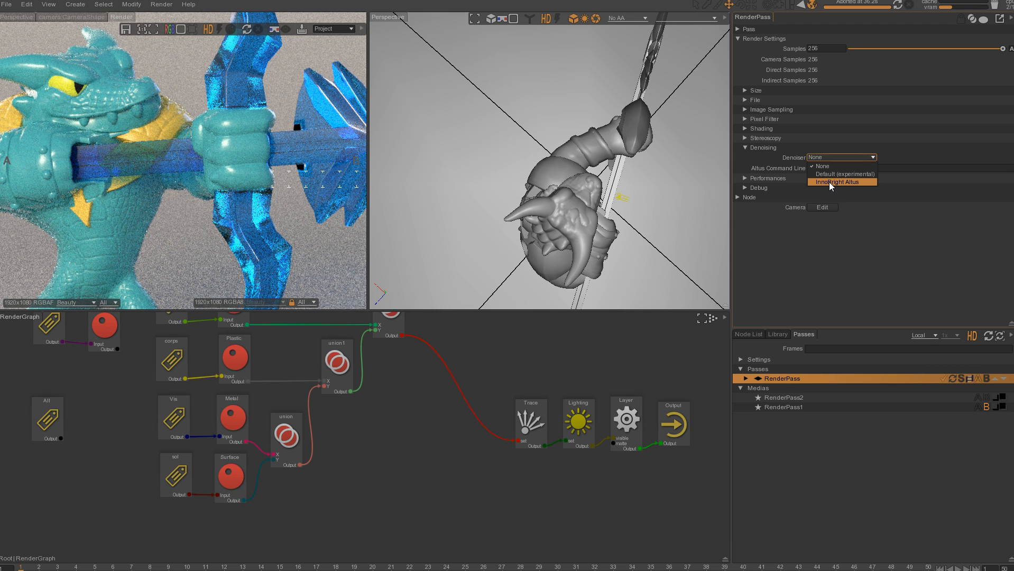
click(852, 66)
Set the RenderPass Samples to 16 and frame a render region around the crocodile's head and forearm
click(819, 48)
text(16)
key(Return)
middle_drag(193, 170, 301, 226)
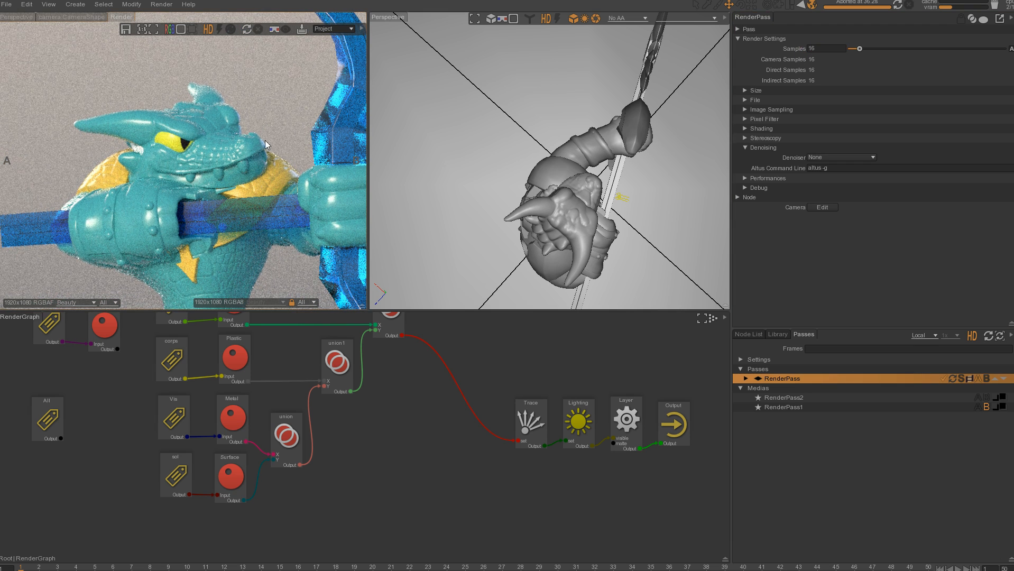
drag(306, 60, 57, 288)
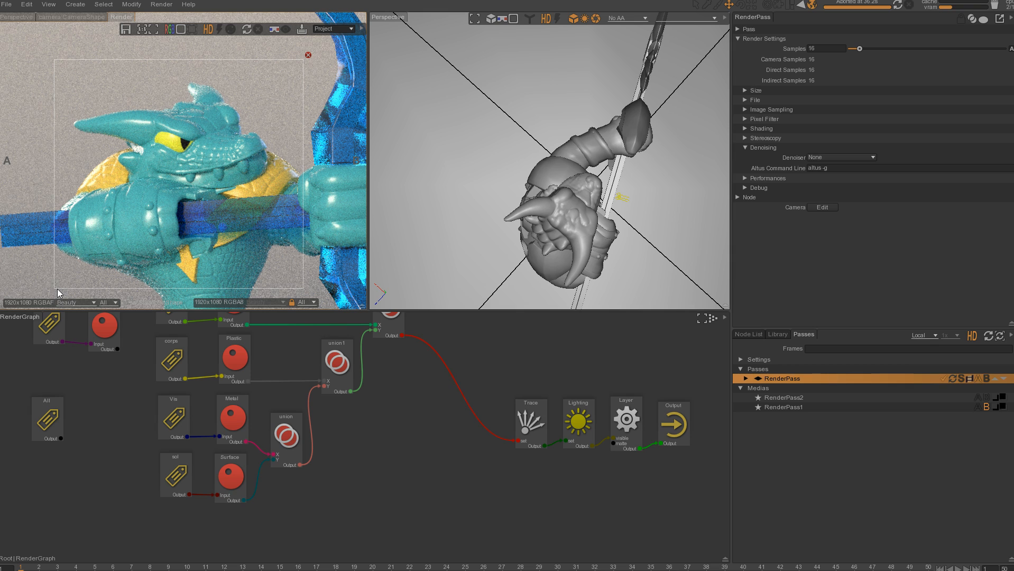
Set the RenderPass Denoiser to InnoBright Altus and render the framed region
click(832, 157)
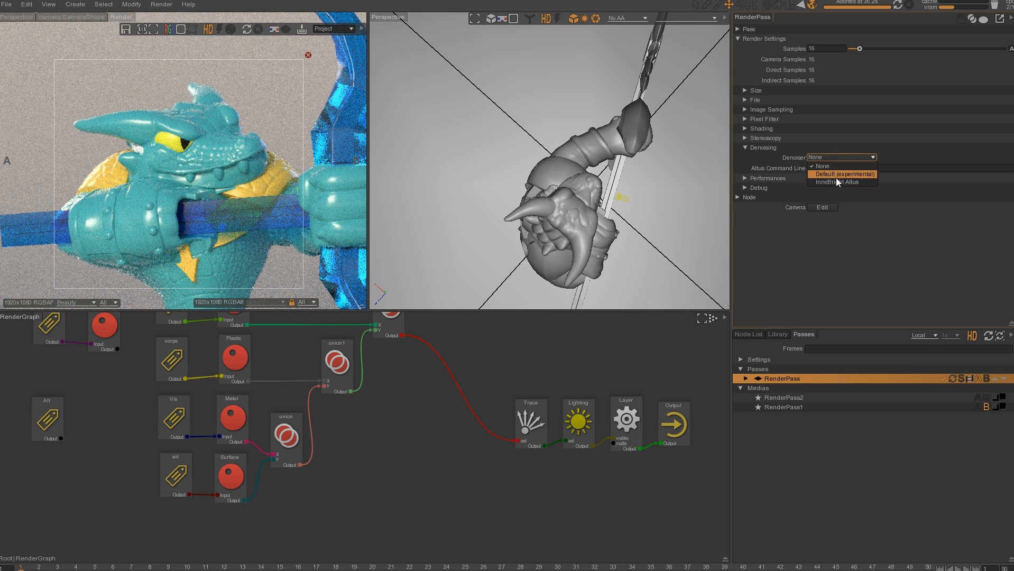
click(830, 182)
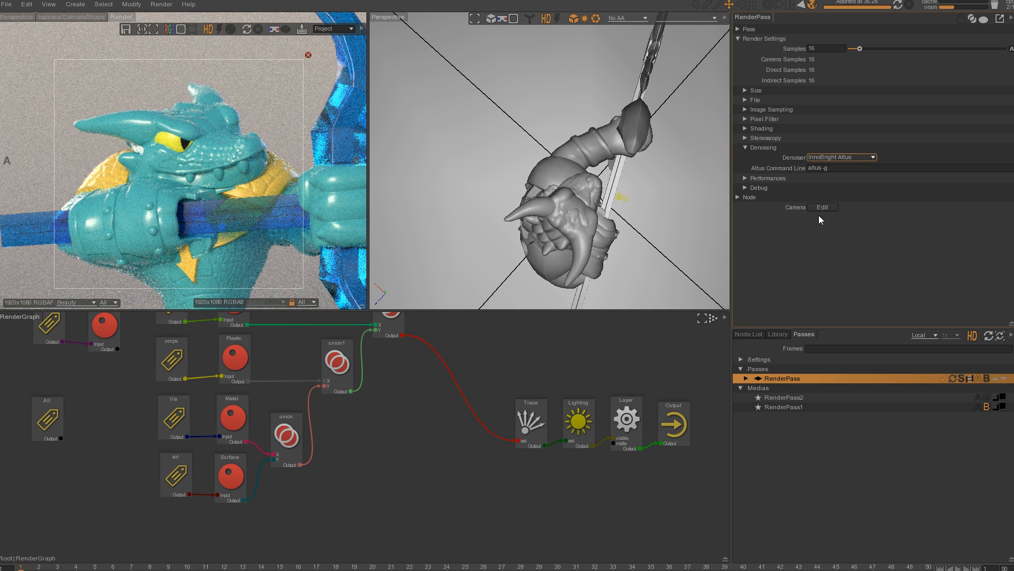
click(247, 29)
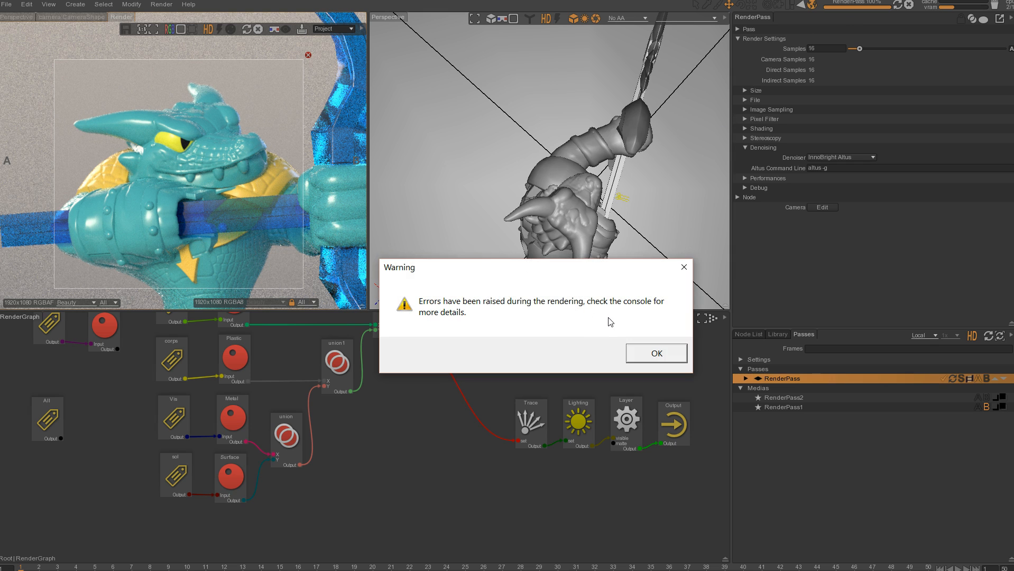
Dismiss the render warning, set the RenderPass Denoiser to Default (experimental) and render the framed region
click(651, 357)
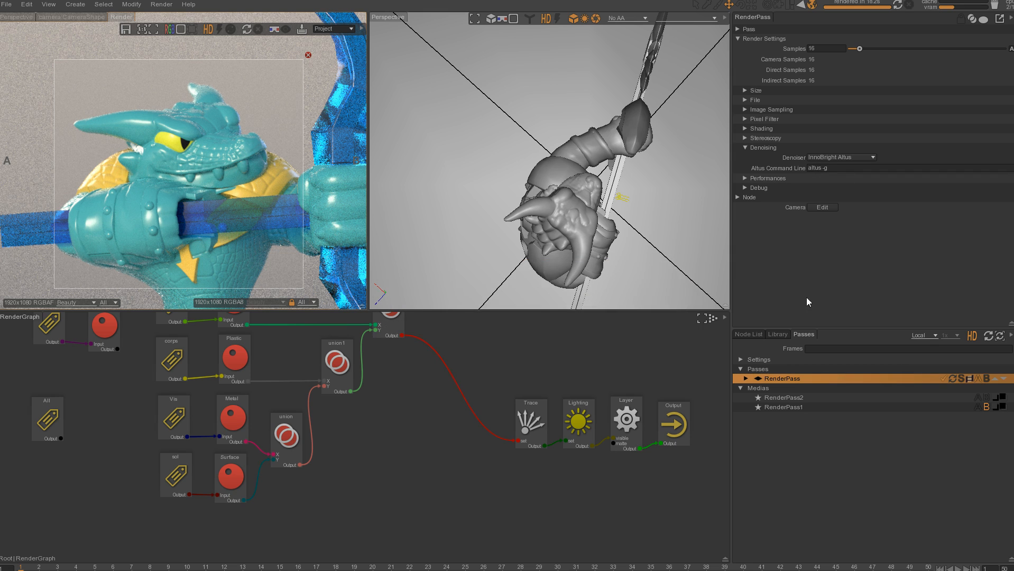
click(833, 156)
click(830, 173)
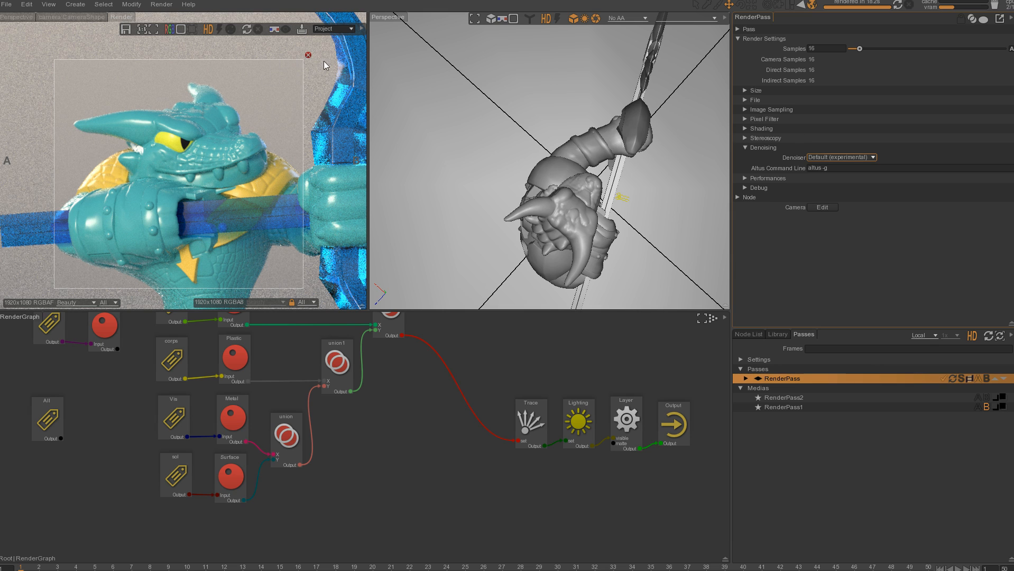
click(246, 29)
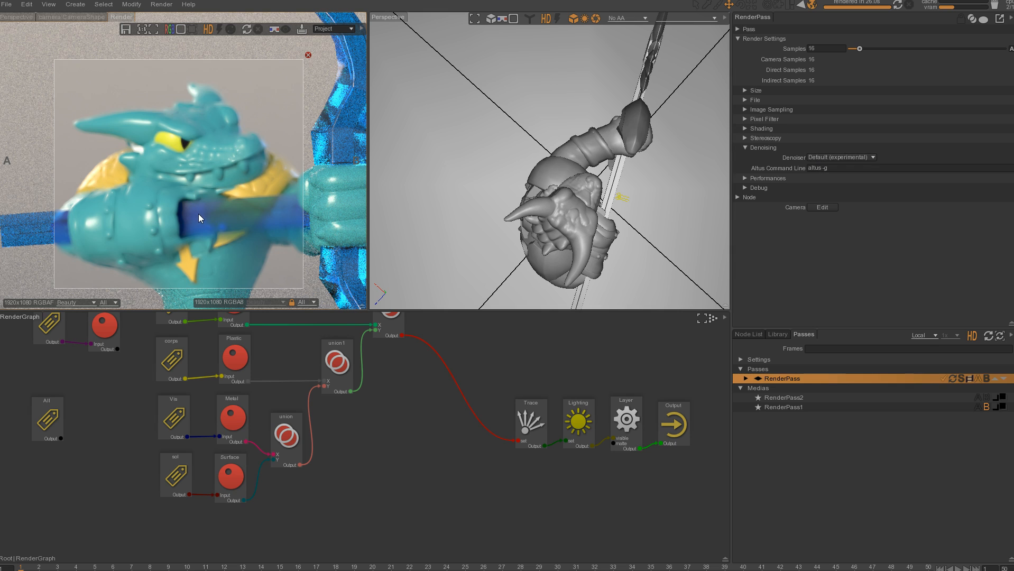
Set the RenderPass Samples to 64 and render the framed region again
drag(822, 48, 792, 46)
text(64)
key(Return)
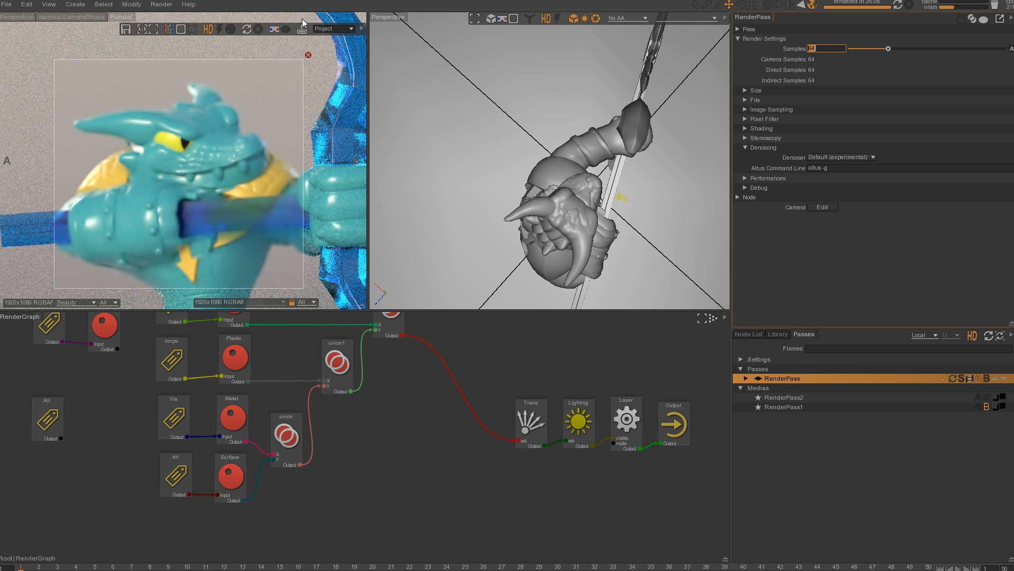
click(247, 29)
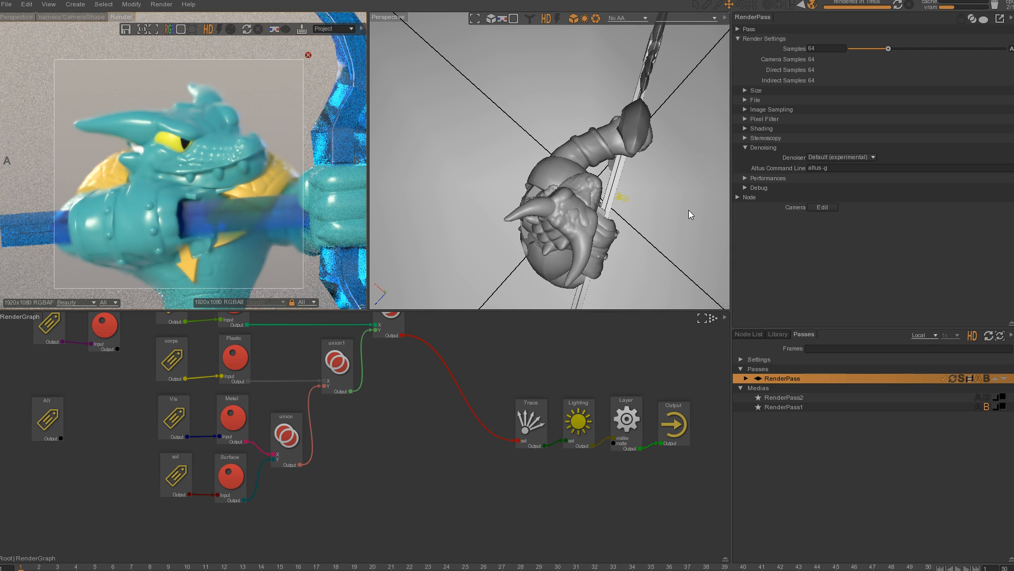
Expand RenderPass and its Layer in the passes list and look through the AOV types available for the Beauty output
click(743, 378)
click(750, 388)
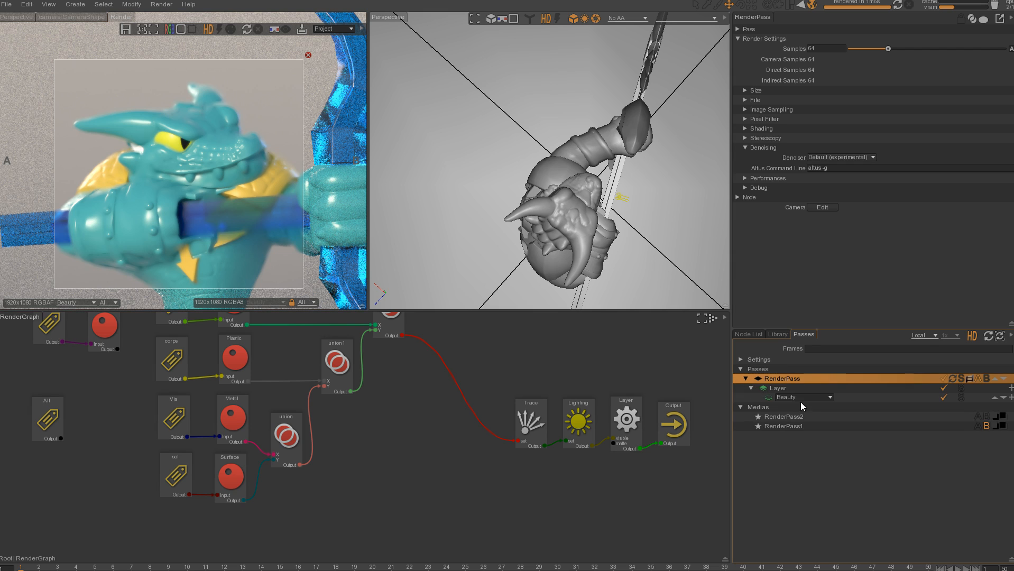
click(828, 397)
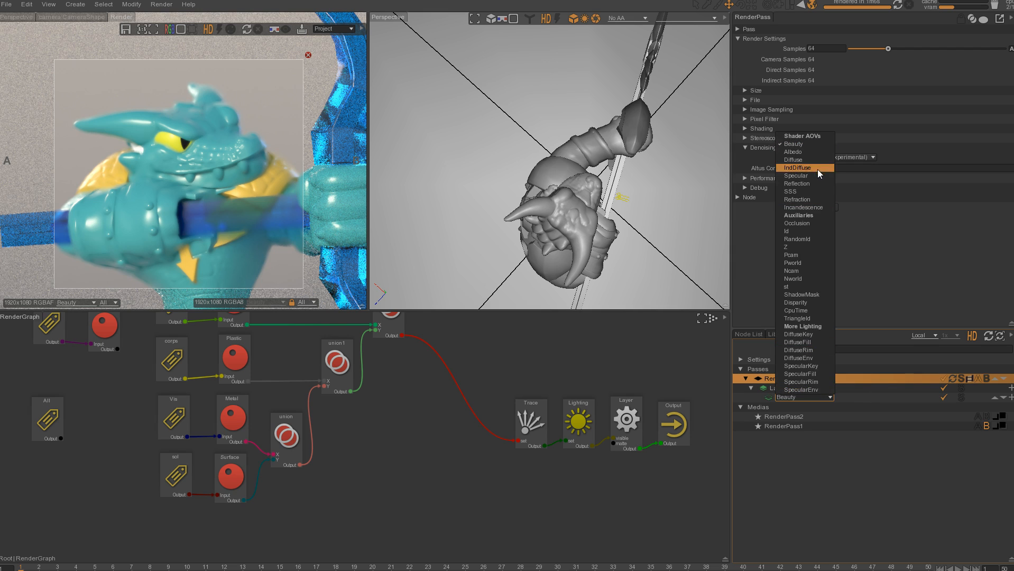
click(817, 507)
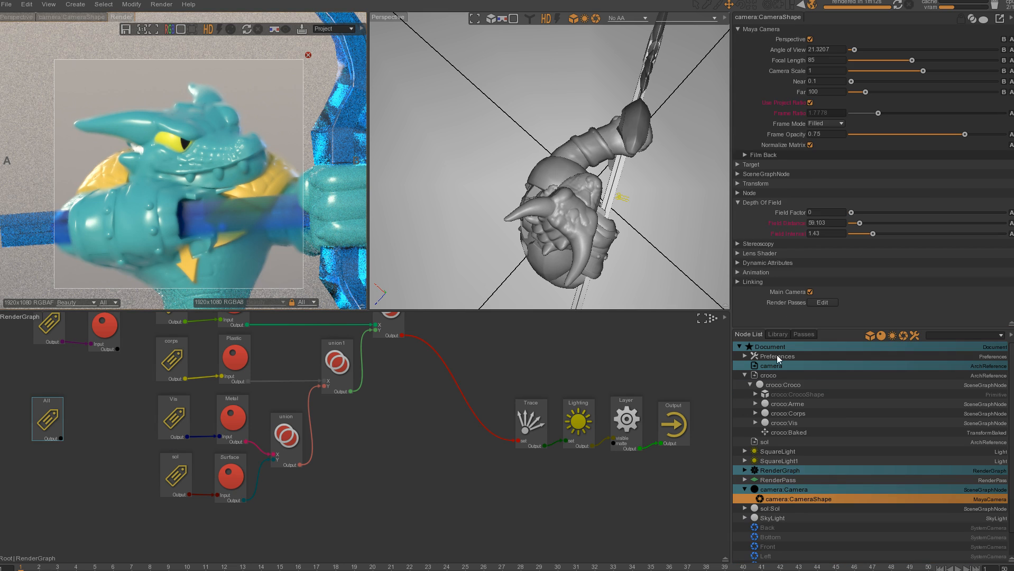
Reopen the RenderPass settings, set its Denoiser to None and collapse the Denoising settings
click(803, 334)
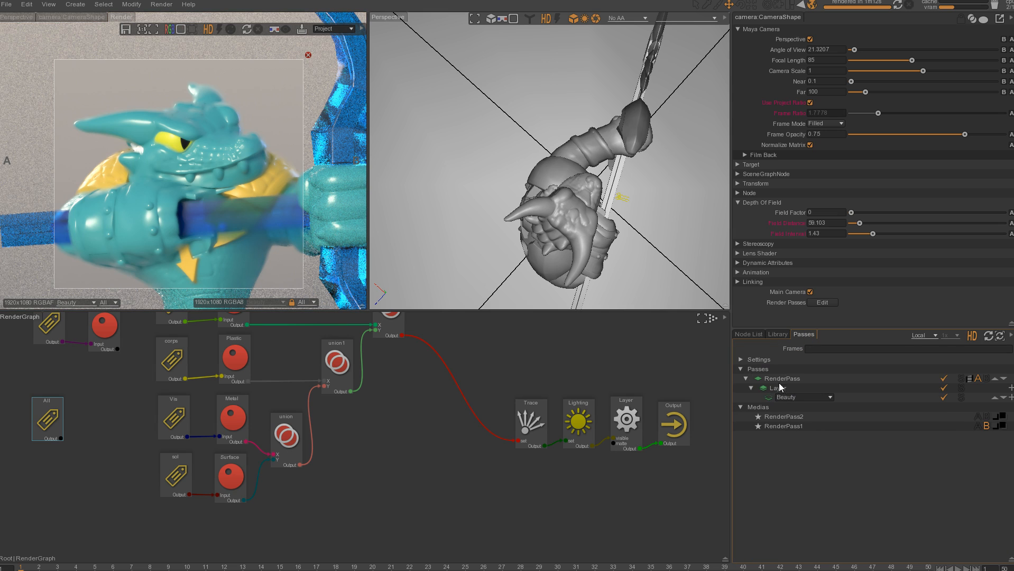
click(779, 377)
click(846, 157)
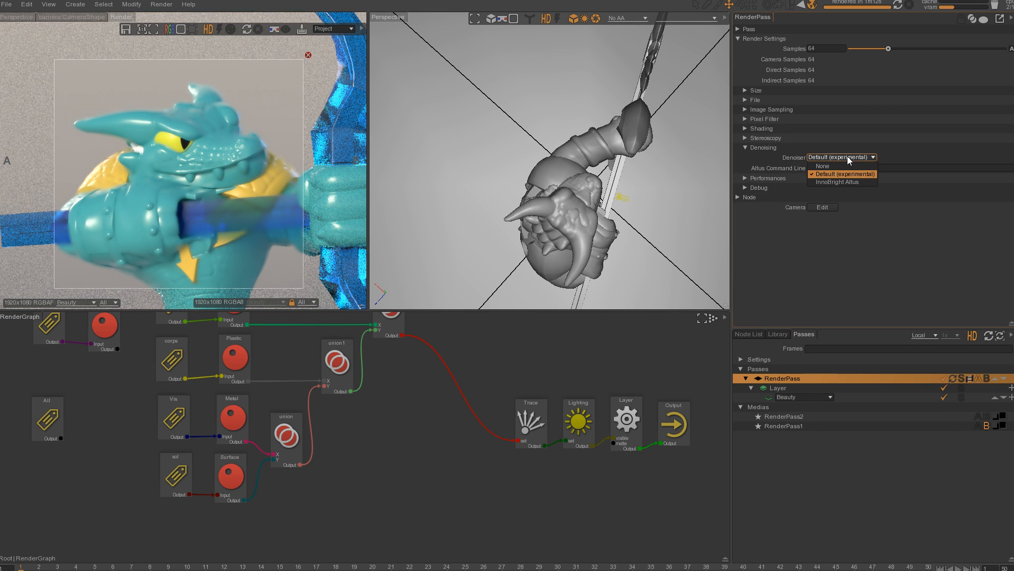
click(825, 166)
click(746, 148)
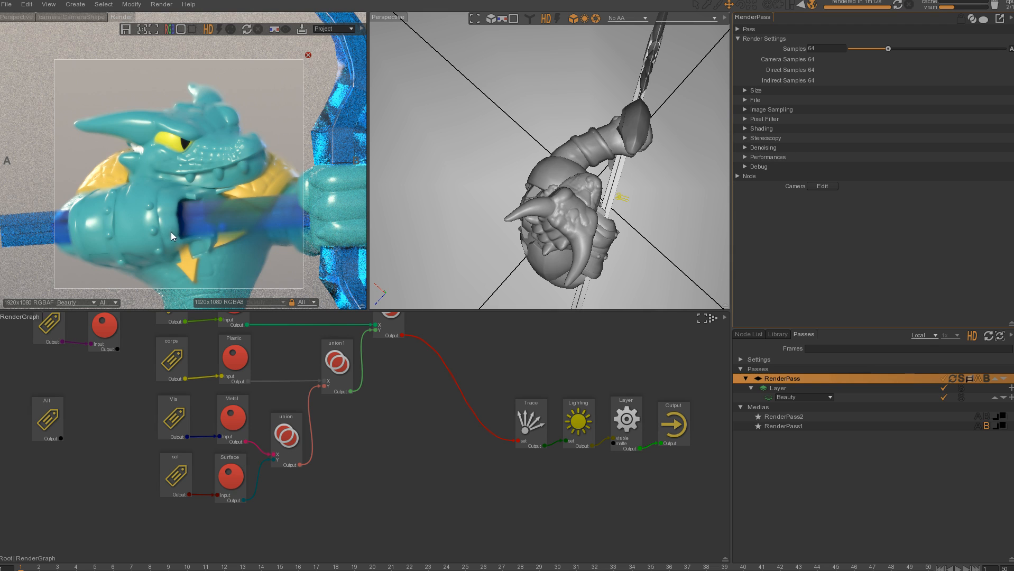
Add a Diffuse output and an SSS output below Beauty in the RenderPass Layer
click(826, 48)
click(1011, 397)
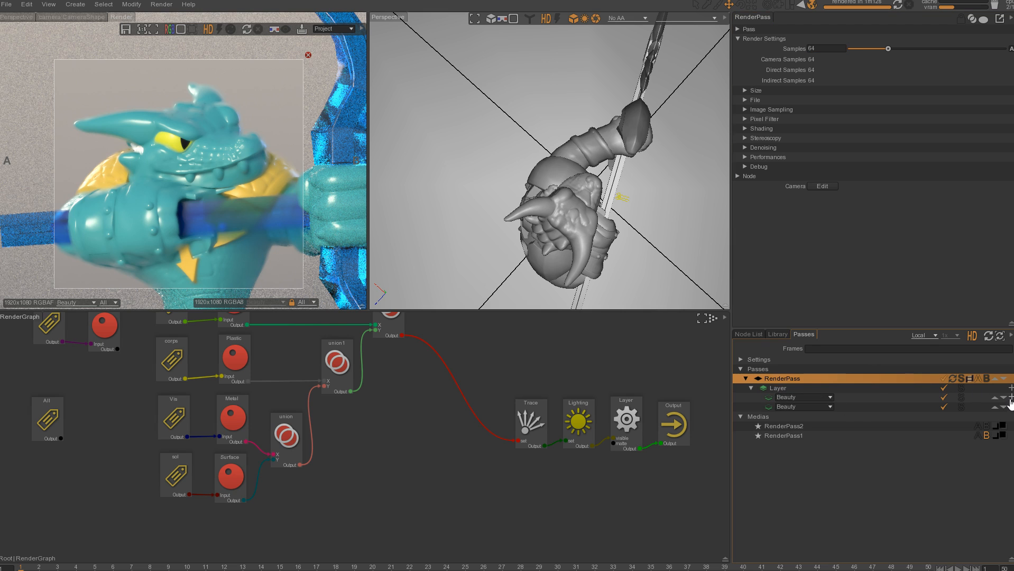
click(829, 408)
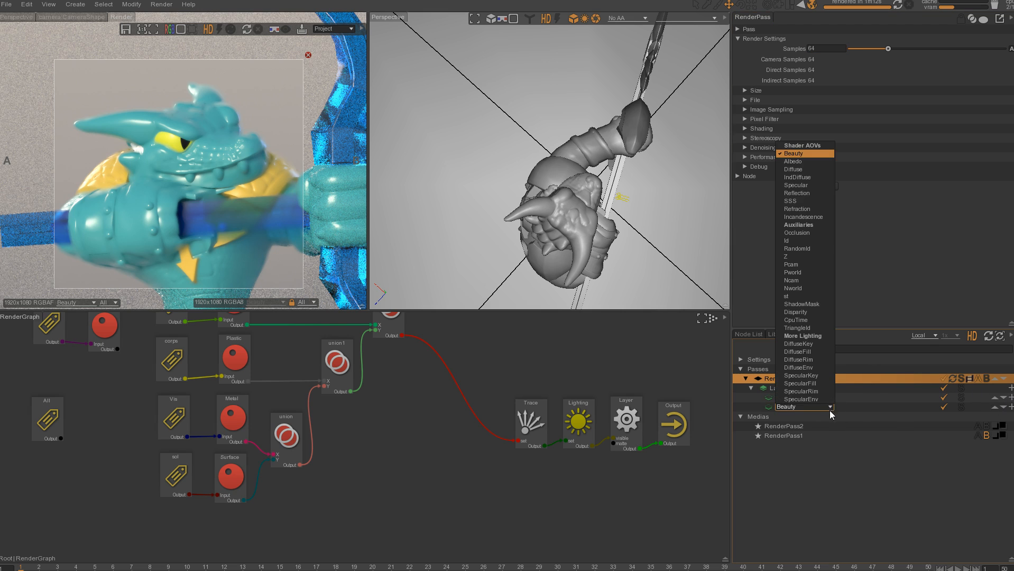
click(795, 169)
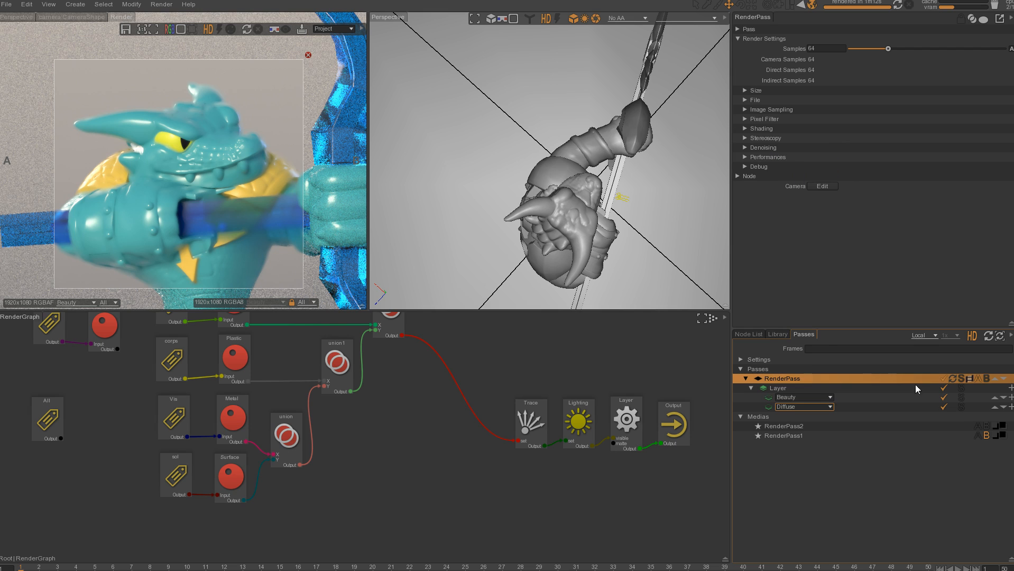
click(1011, 406)
click(823, 416)
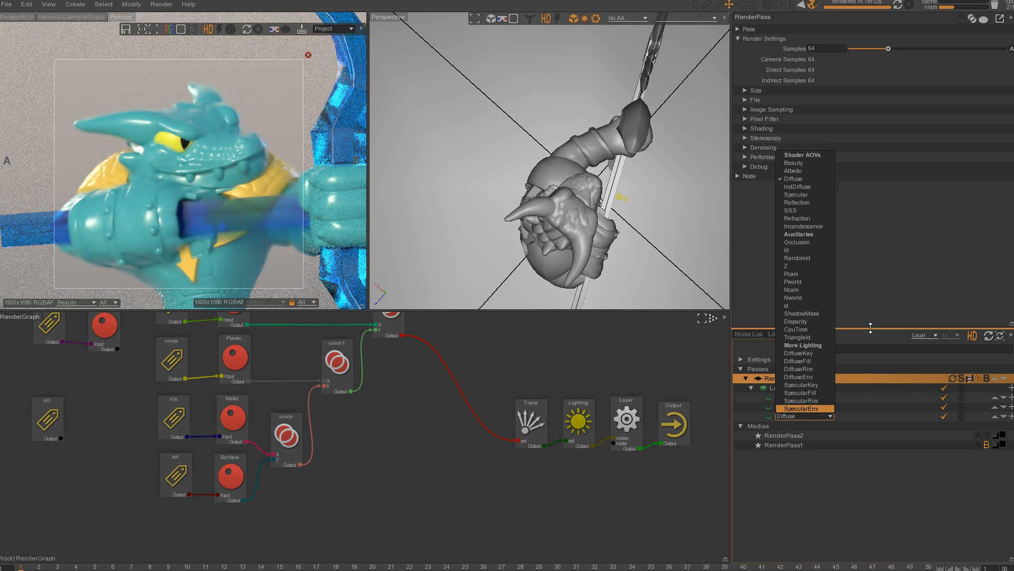
click(801, 209)
Add a Refraction output and an Albedo output to the RenderPass Layer
click(1011, 416)
click(821, 424)
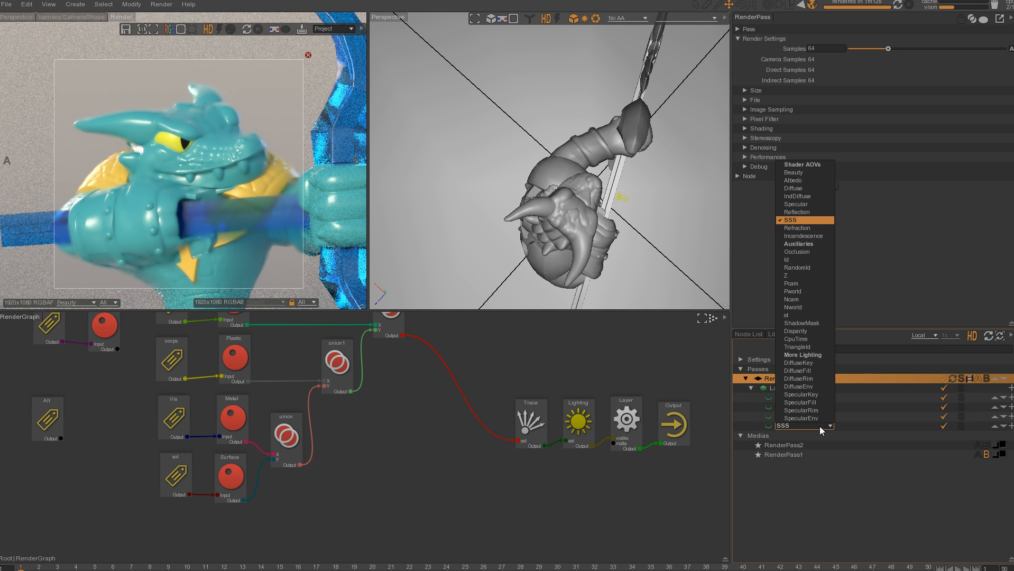
click(806, 228)
click(1010, 426)
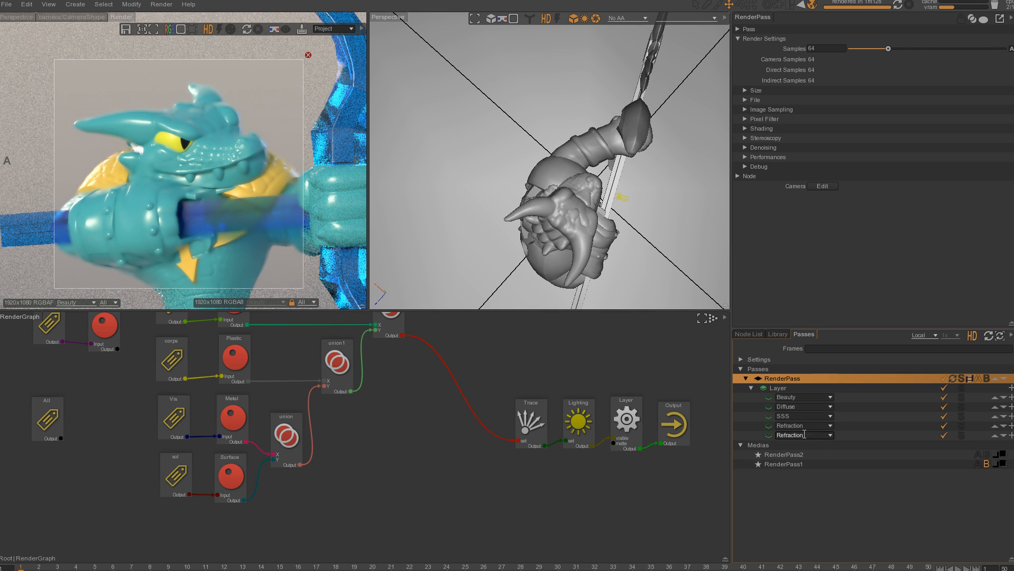
click(831, 434)
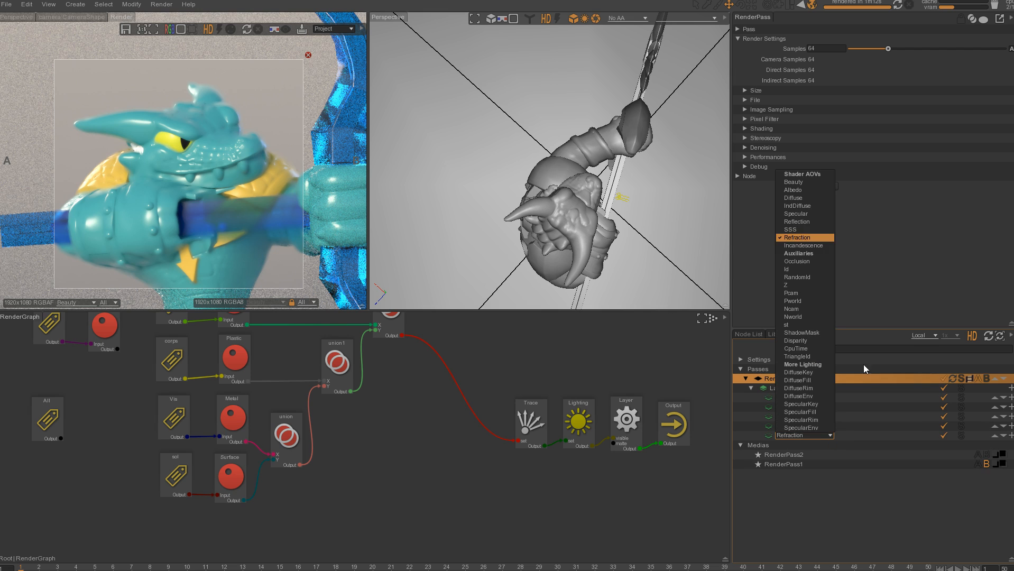
click(795, 189)
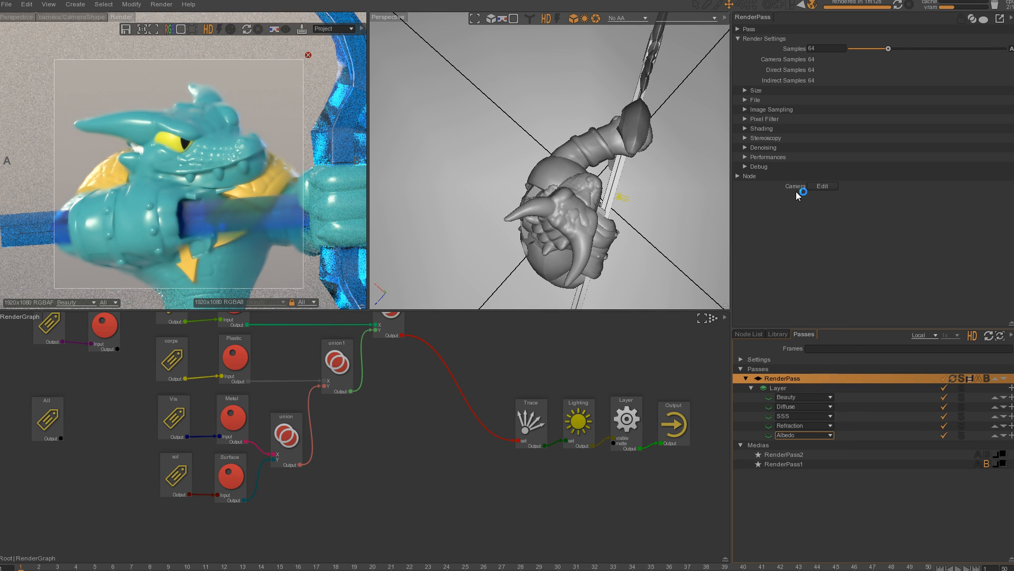
Add an IndDiffuse output and a Reflection output to the RenderPass Layer
click(1011, 435)
click(830, 444)
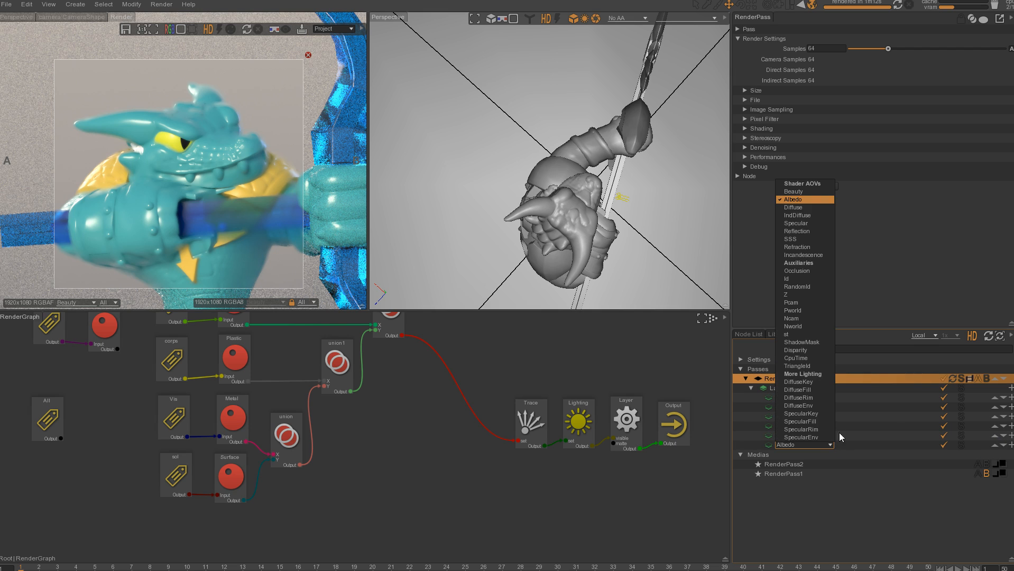
click(798, 215)
click(1011, 445)
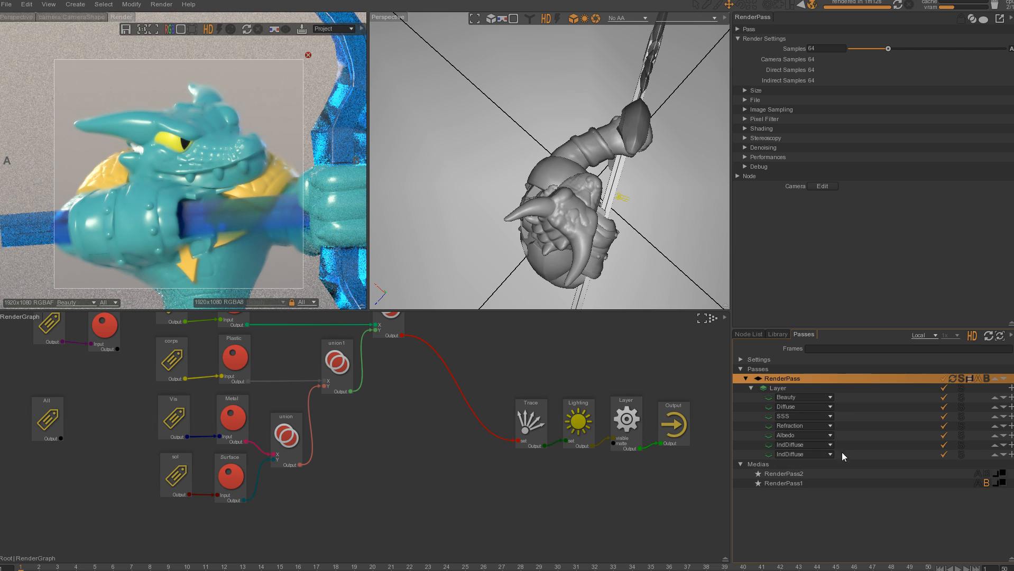
click(829, 454)
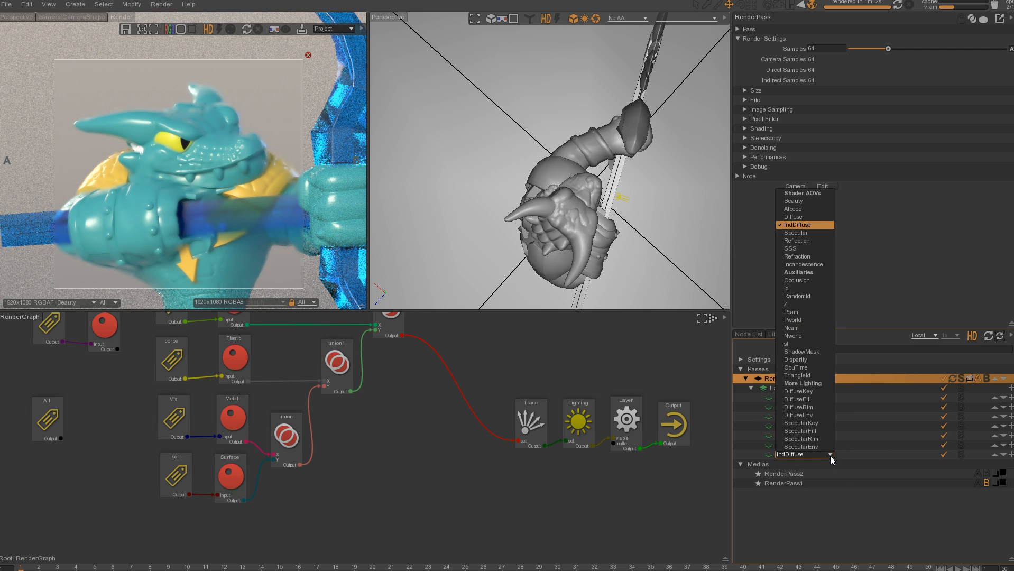
click(796, 241)
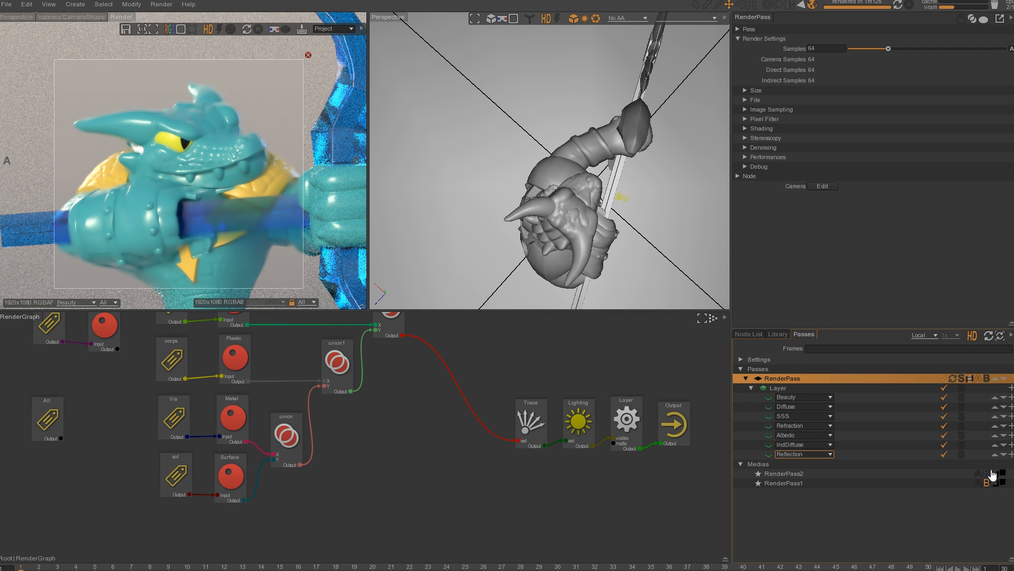
Add a Specular output and a Z depth output to the RenderPass Layer
click(1010, 455)
click(830, 464)
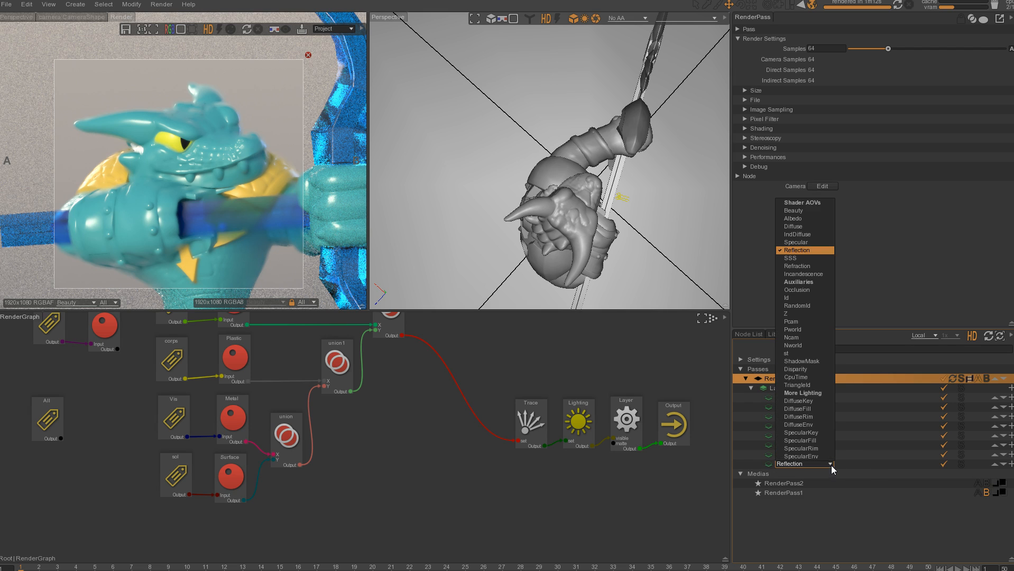
click(797, 242)
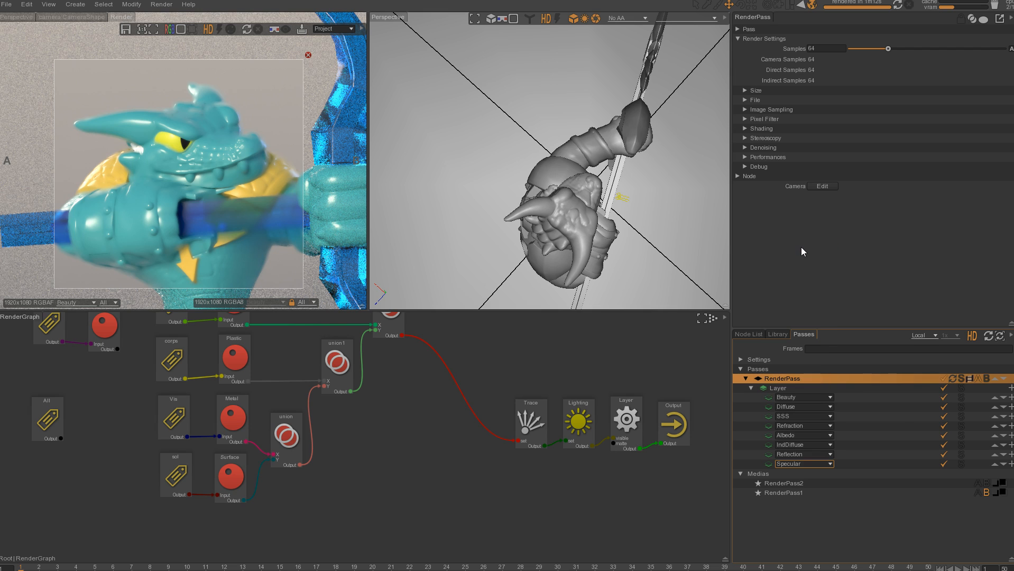
click(1010, 464)
click(830, 474)
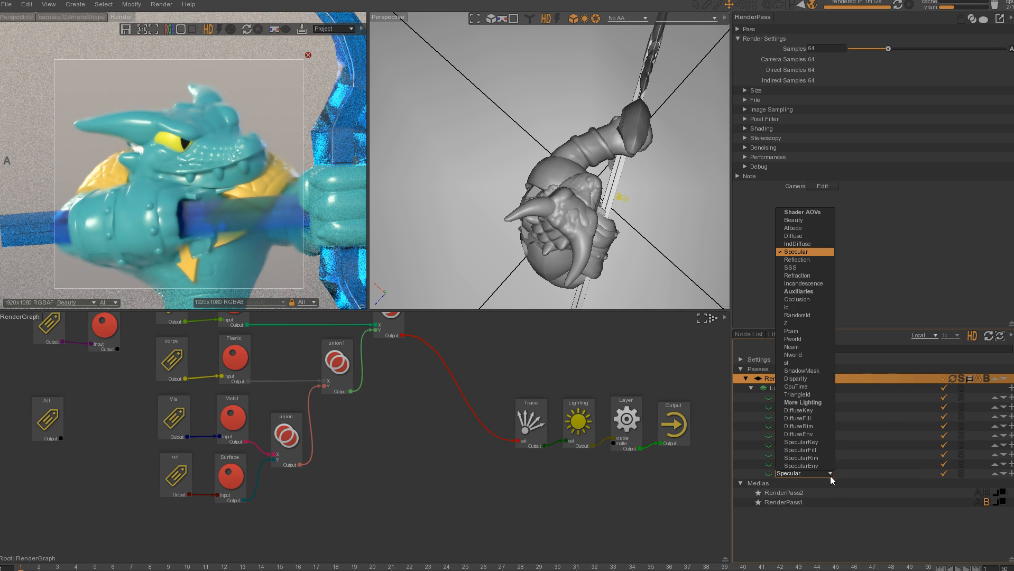
click(790, 323)
click(1010, 473)
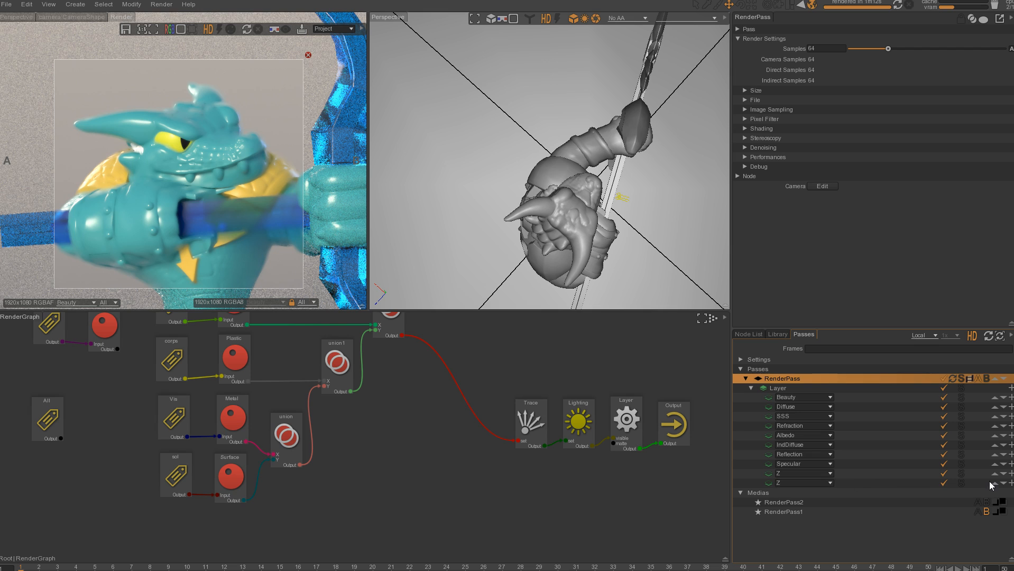
click(766, 484)
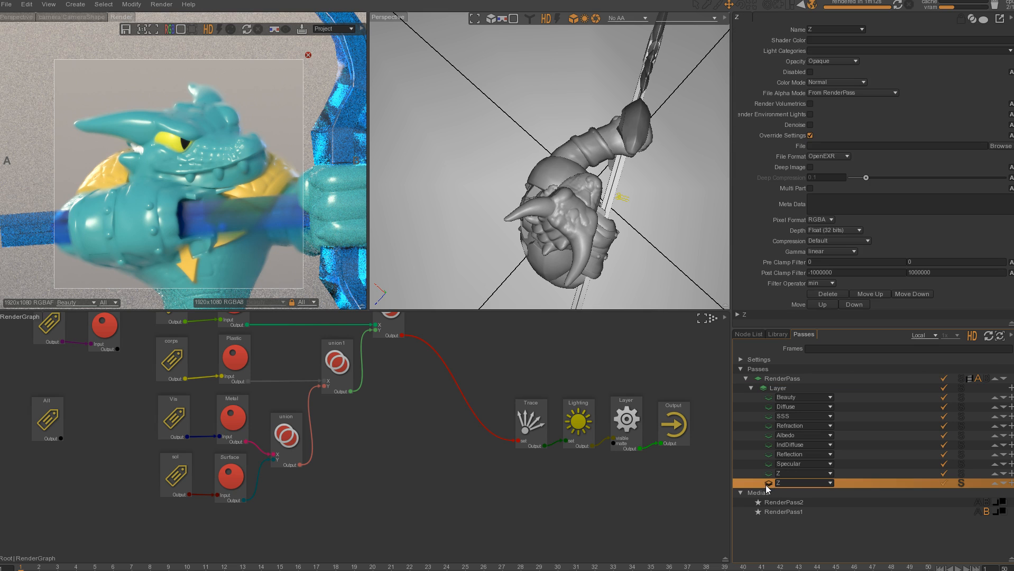
key(Delete)
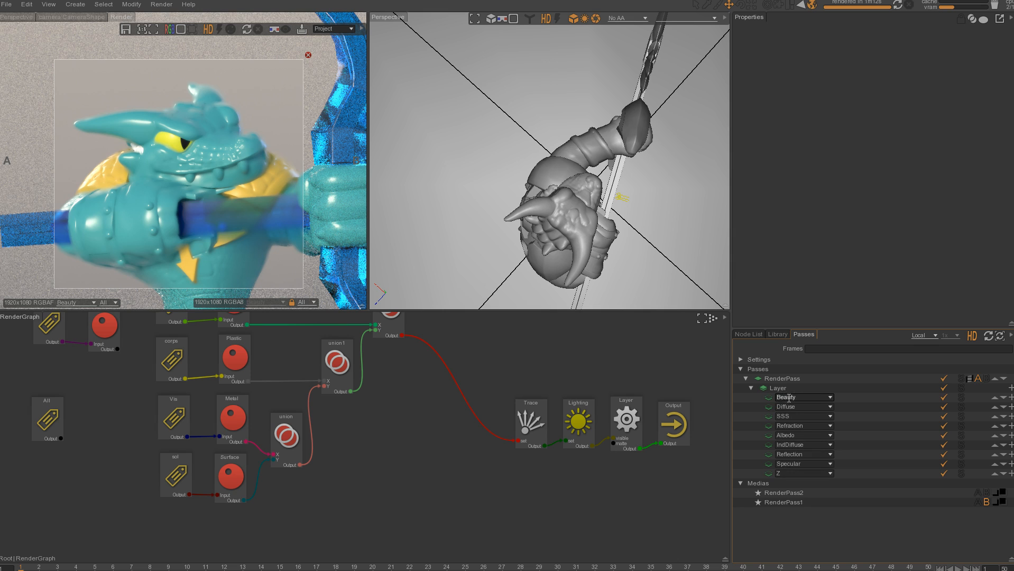
Set the Depth Of Field Field Factor of camera:CameraShape to 1 and remove the render region
click(749, 335)
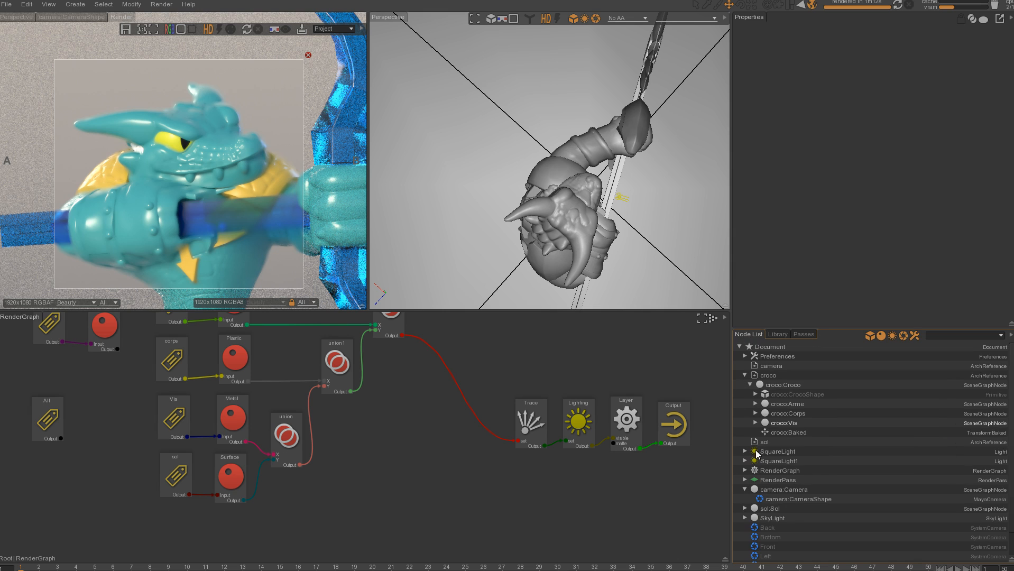
click(777, 500)
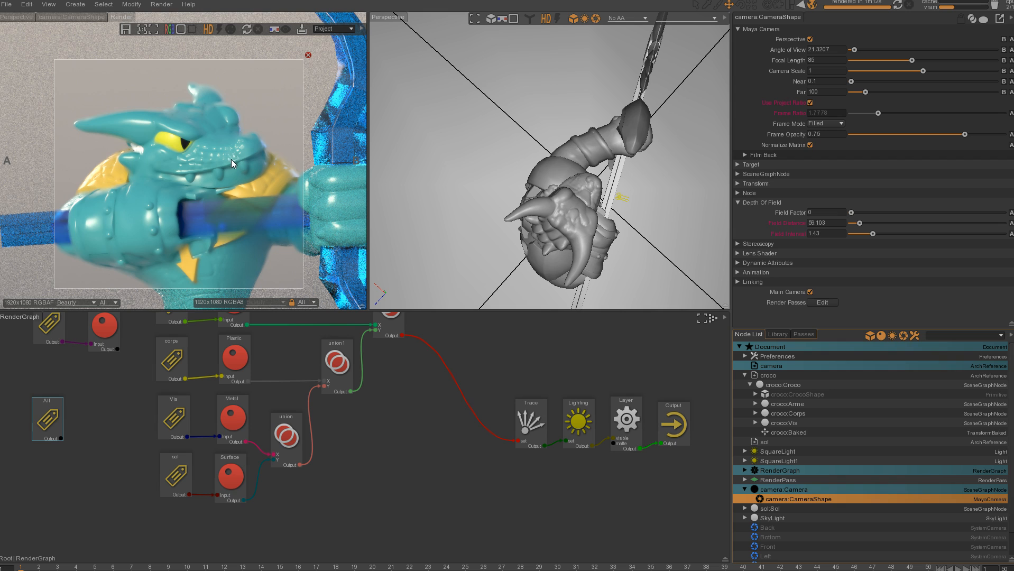
click(803, 334)
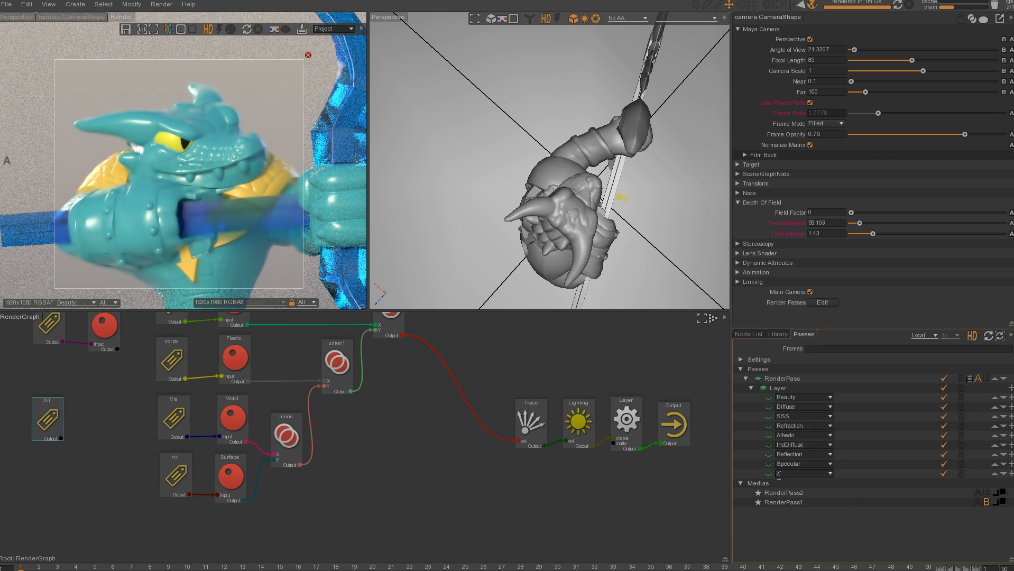
click(748, 334)
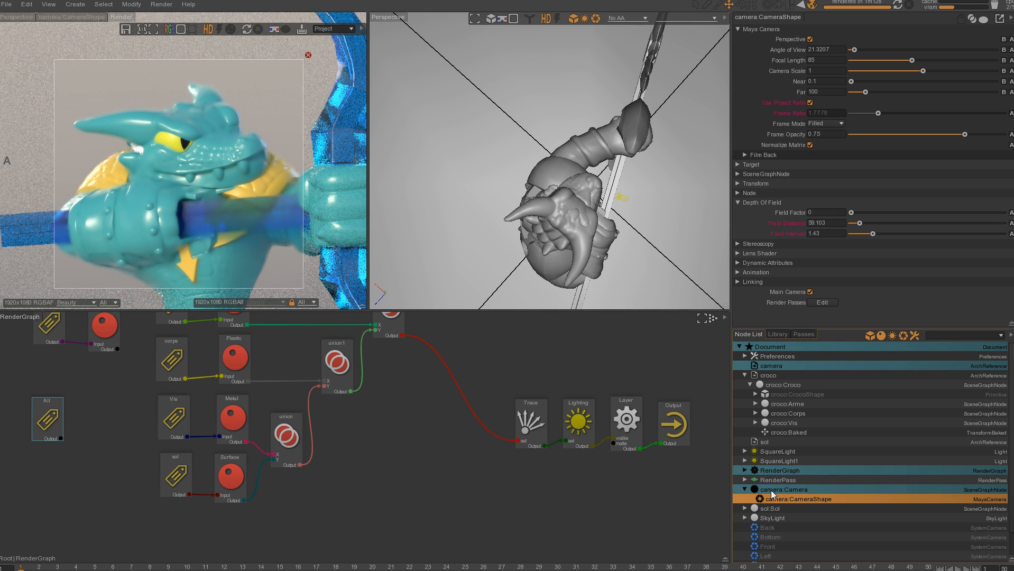
drag(821, 212, 783, 215)
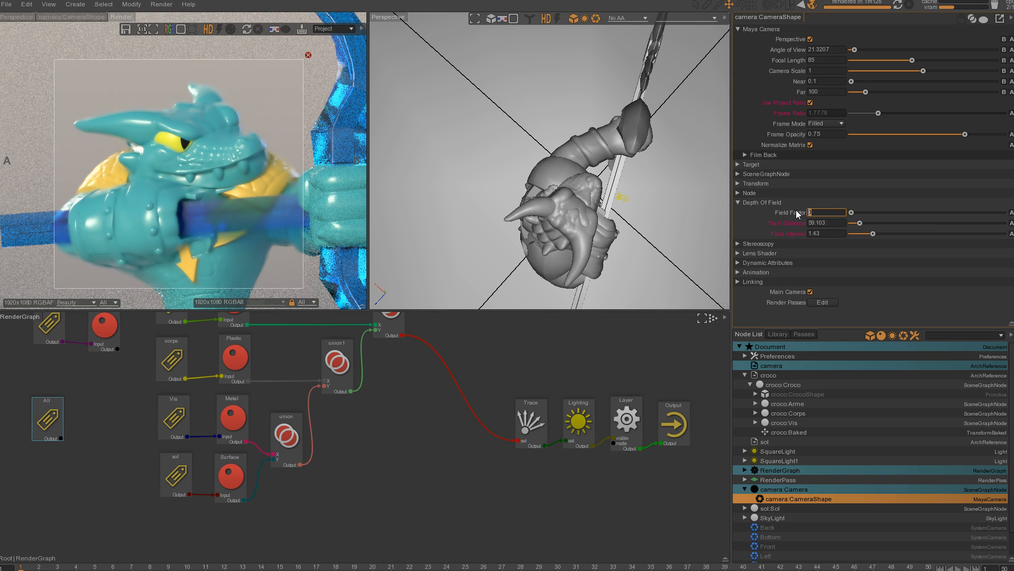
text(1)
key(Return)
click(308, 55)
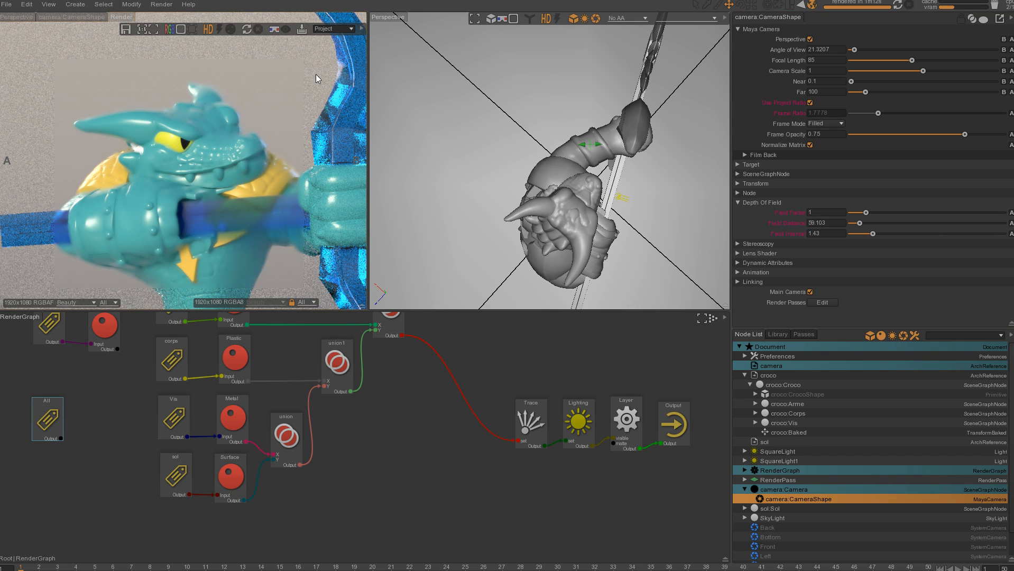
Save the scene
click(17, 8)
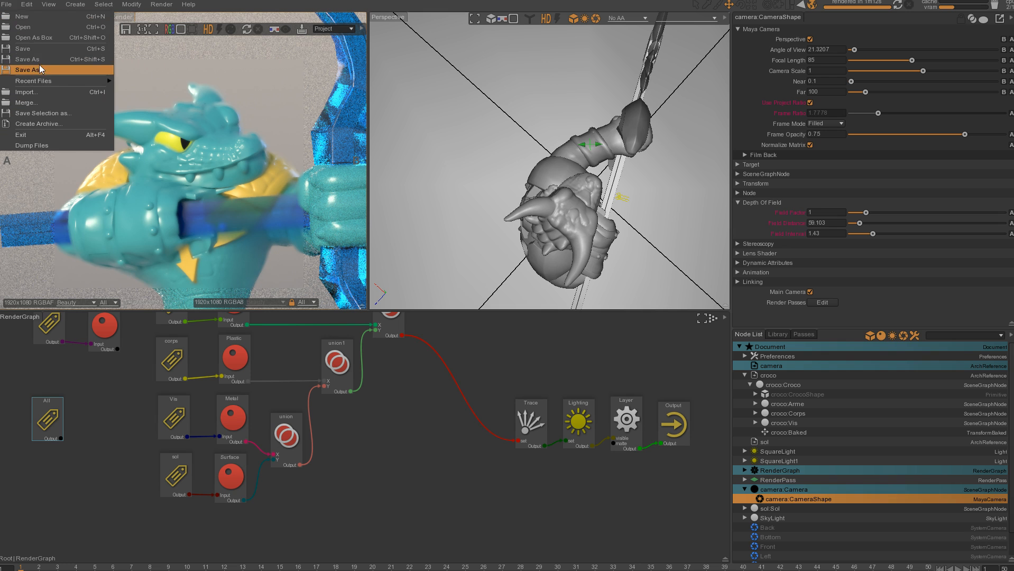
click(32, 48)
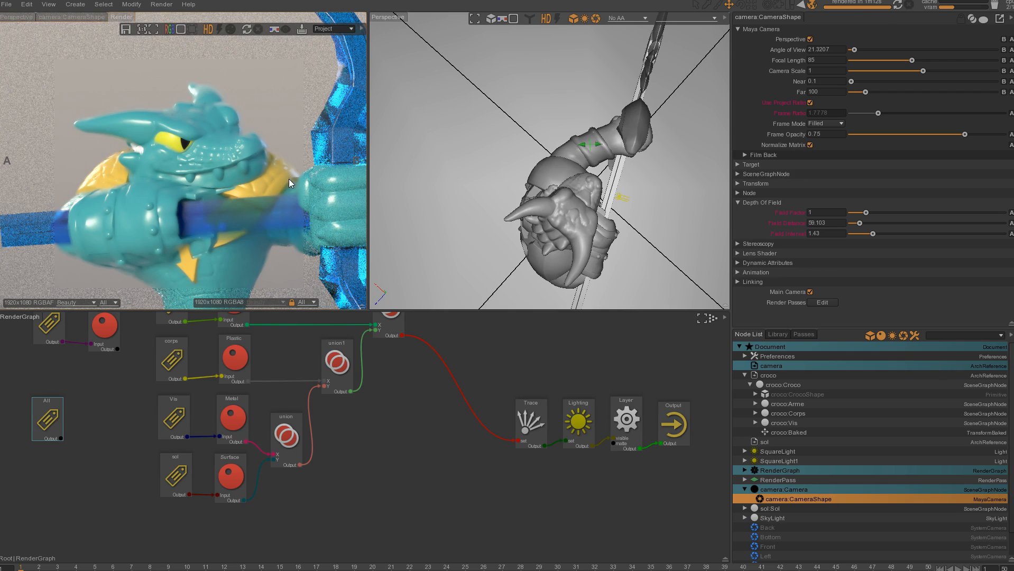
Check the SSS output in the enlarged render view, return to Beauty and restore the layout
key(space)
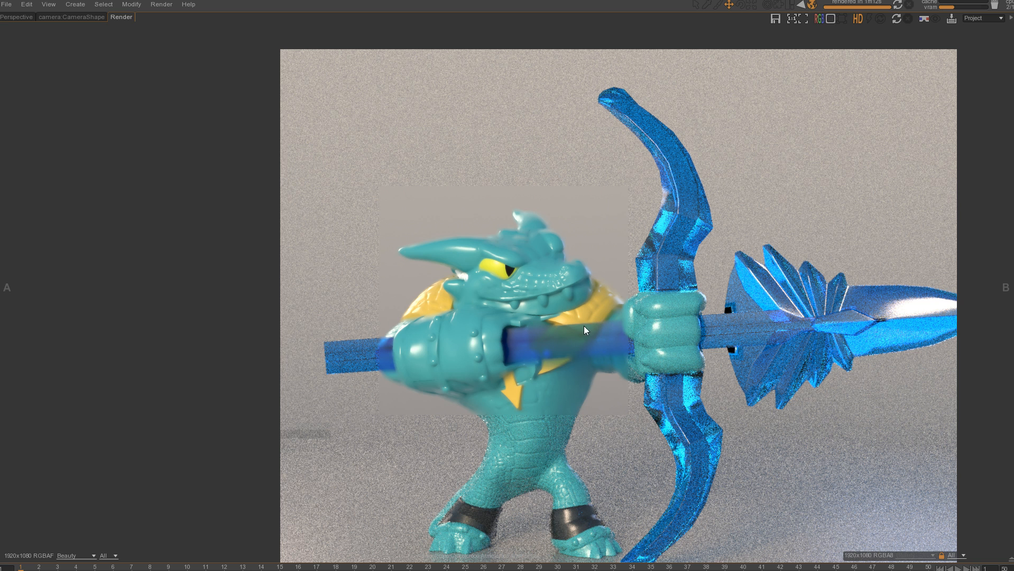
click(76, 555)
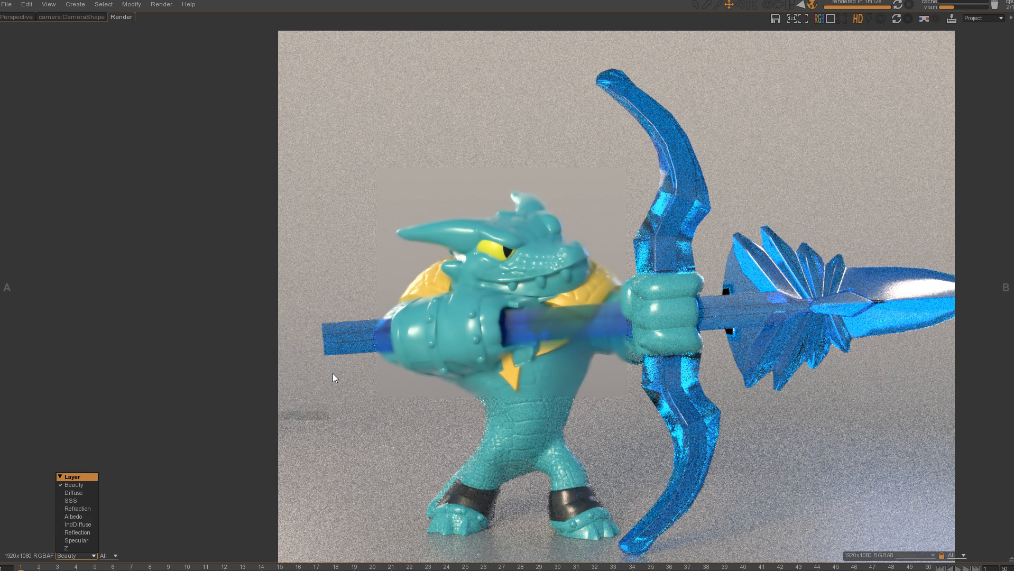
click(75, 501)
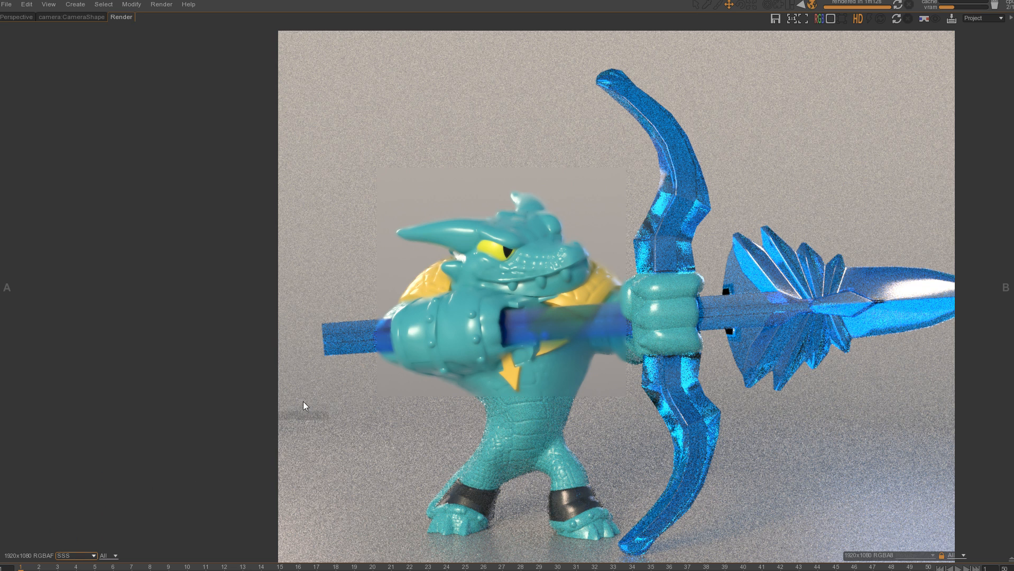
click(72, 555)
click(78, 485)
key(space)
Set the RenderPass Samples to 300 in its Render Settings
click(804, 334)
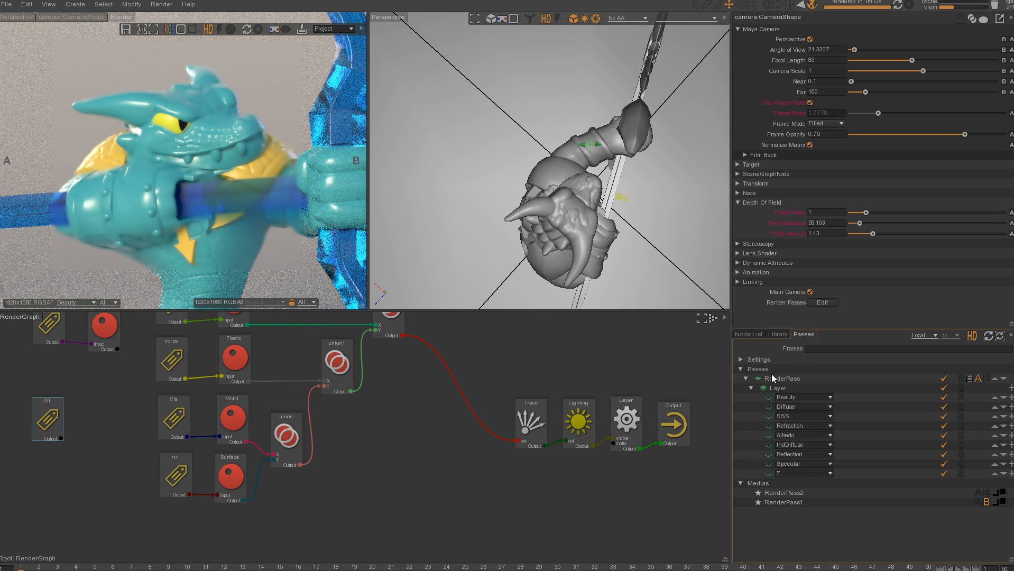
click(781, 379)
click(745, 148)
click(750, 148)
click(816, 46)
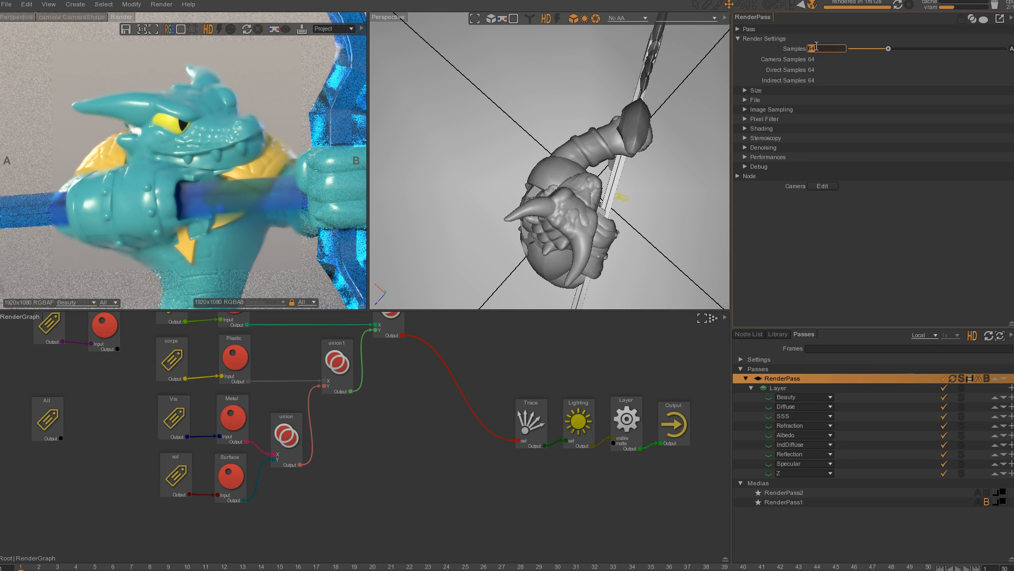
text(256)
key(Return)
text(300)
key(Return)
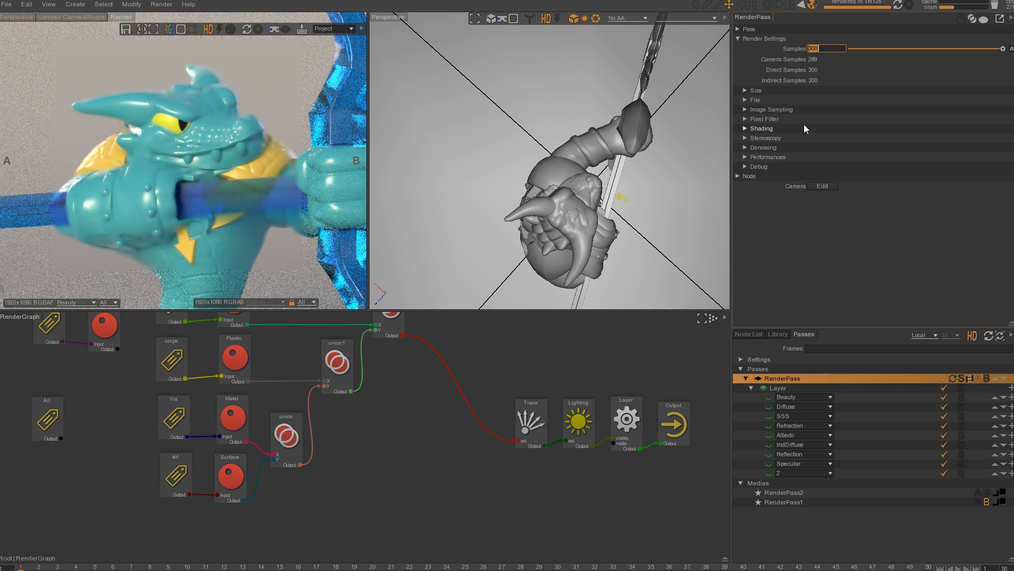
click(247, 29)
key(space)
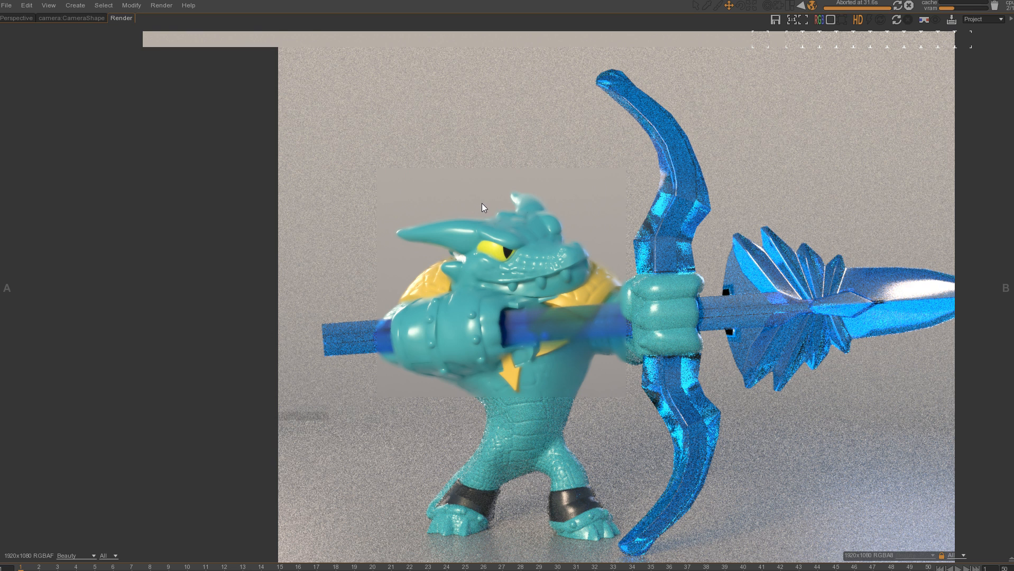
key(space)
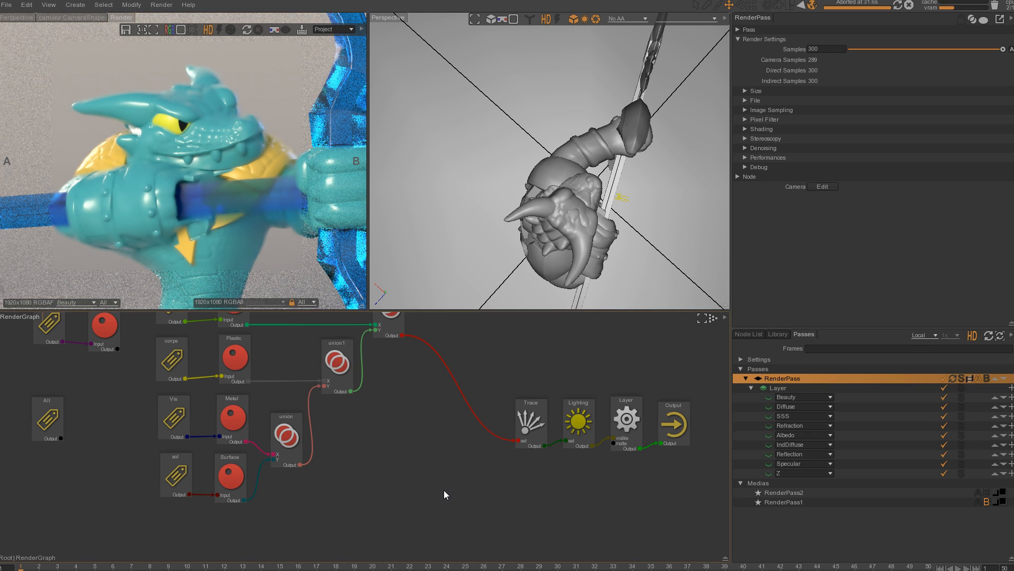
Add an Attributes node to the RenderGraph and insert it on the connection between union2 and Trace
middle_drag(392, 390, 390, 441)
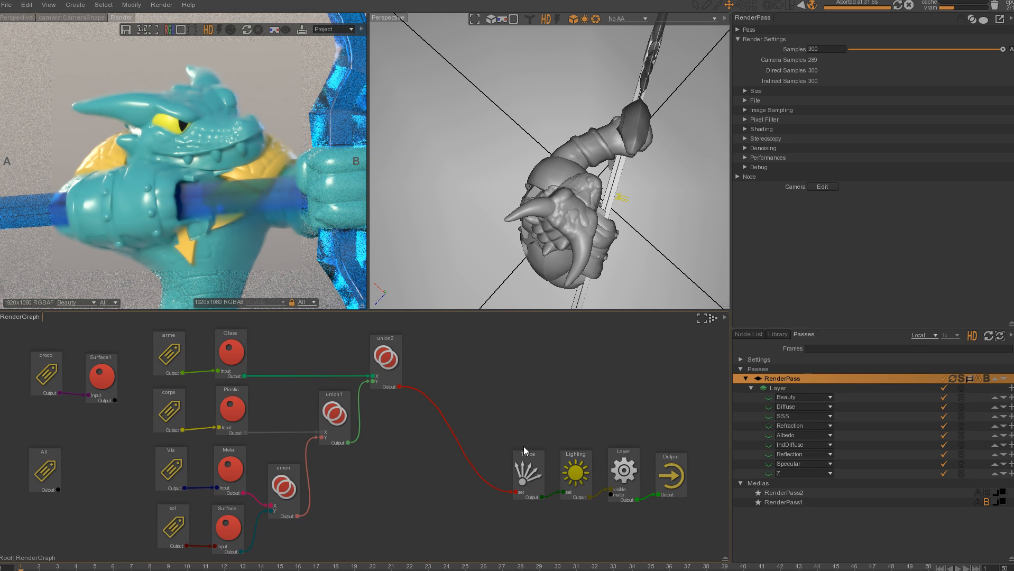
click(470, 394)
key(Tab)
text(att)
click(406, 423)
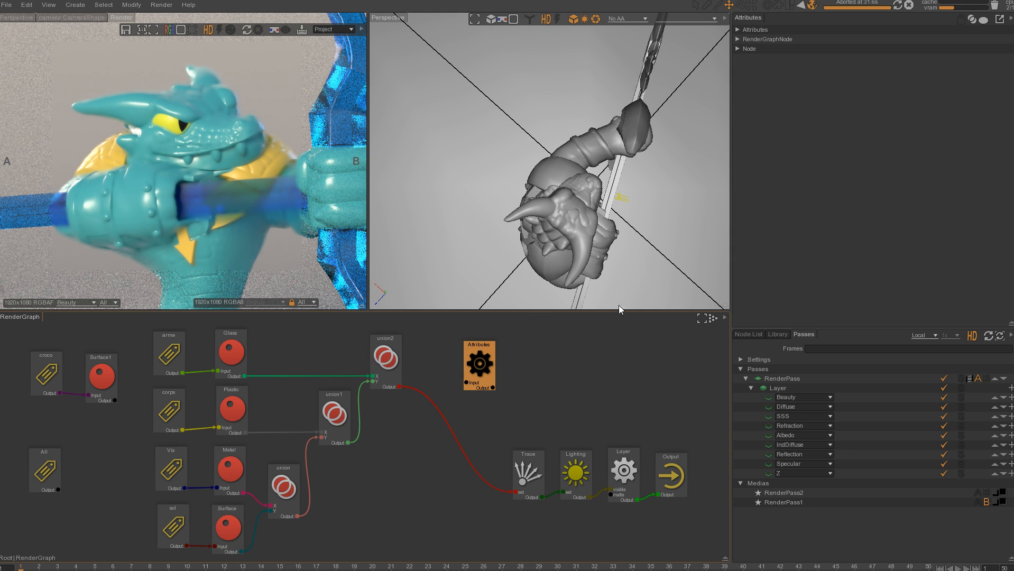
mouse_move(480, 361)
mouse_down()
mouse_move(453, 438)
mouse_move(453, 424)
mouse_move(469, 418)
mouse_up()
Enable Smooth and set the Subdivision Level to 2 on the Attributes node
click(737, 29)
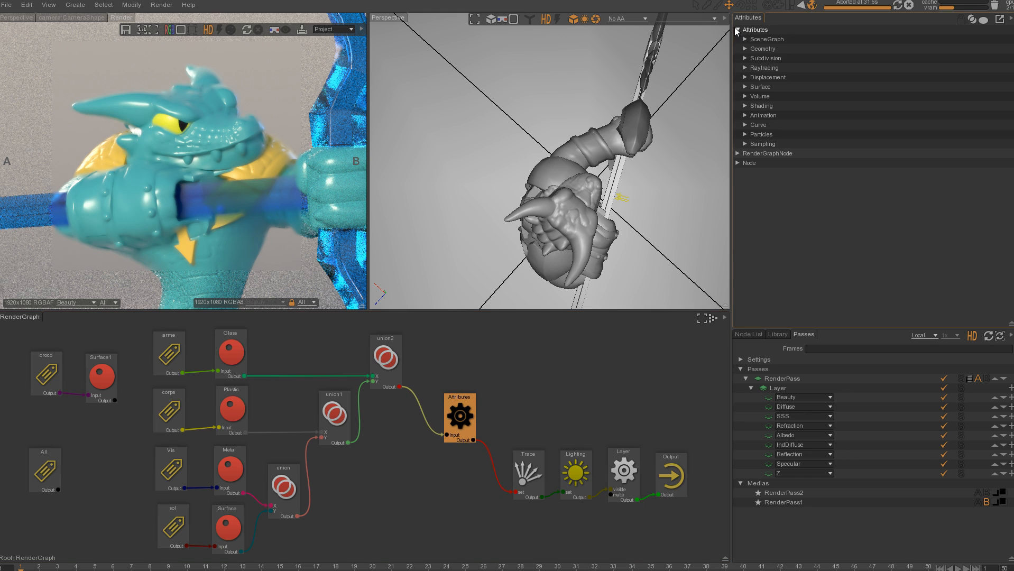
click(745, 58)
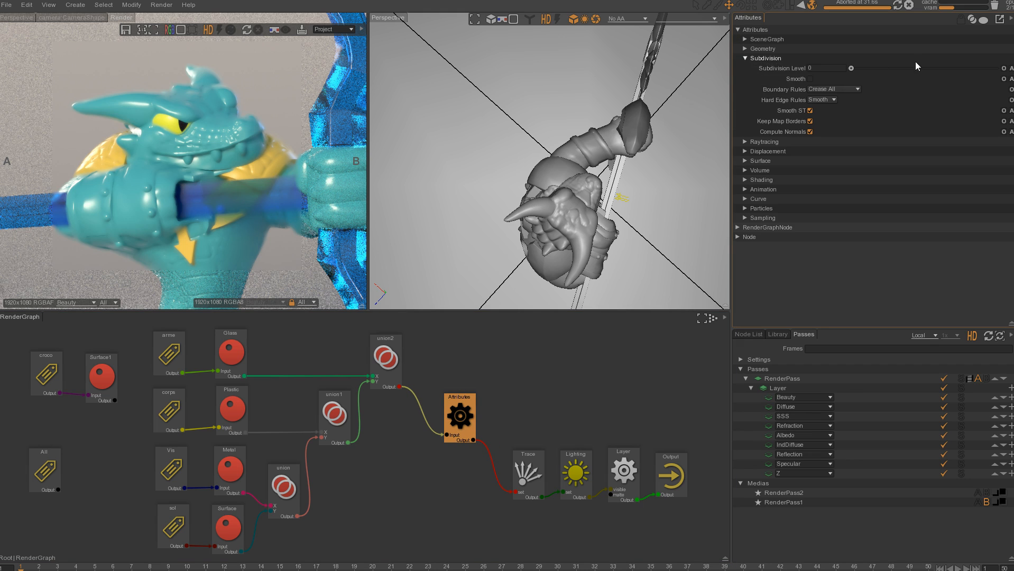
click(809, 79)
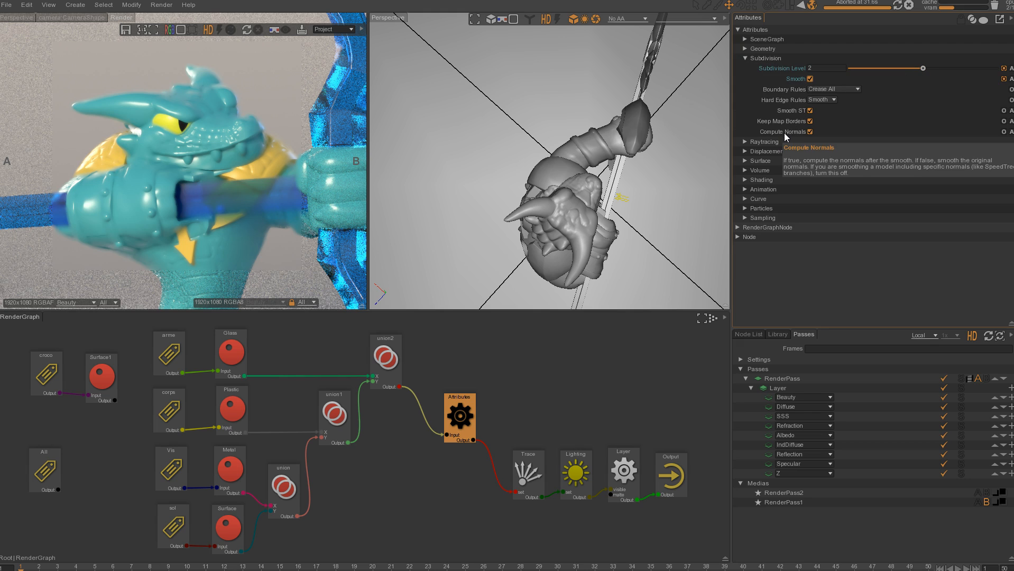
drag(461, 415, 461, 410)
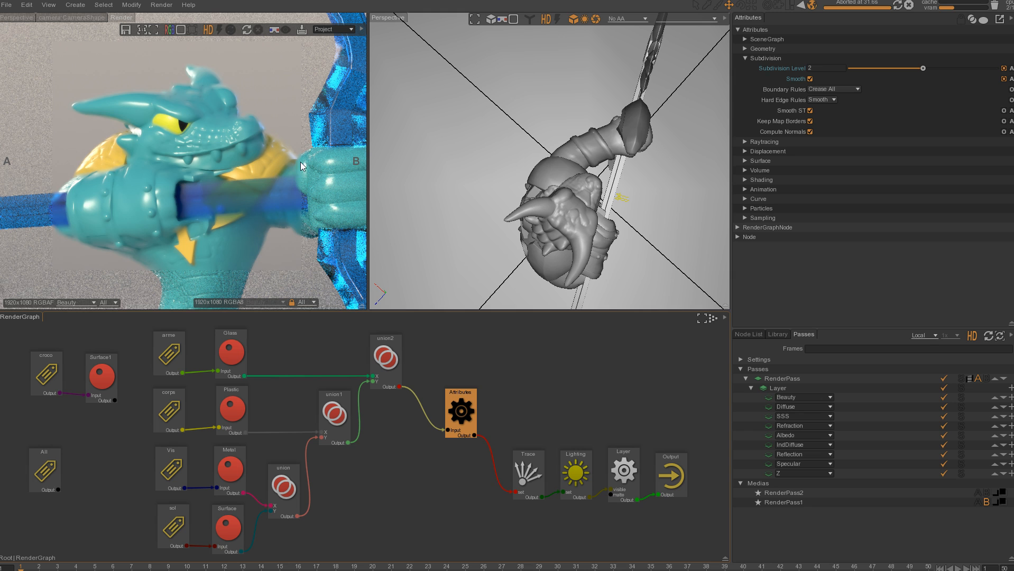
Save the scene and render the full 1920x1080 image in the enlarged render view
click(7, 5)
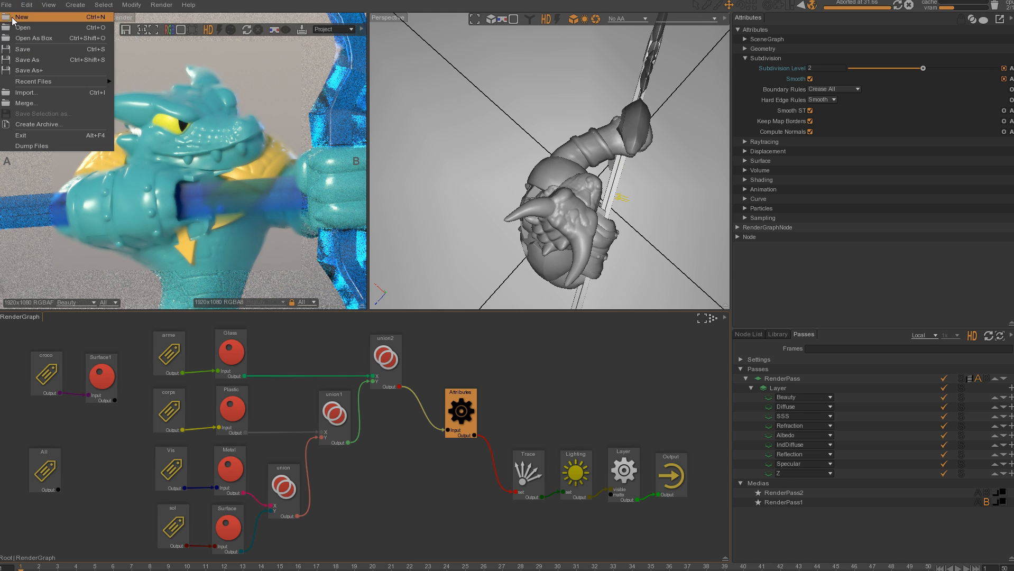
click(34, 48)
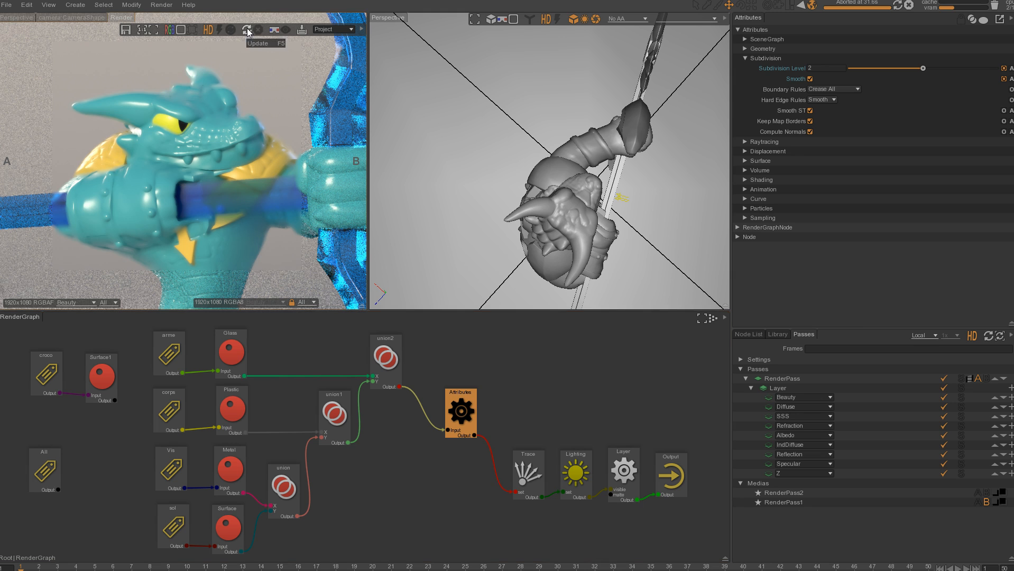
key(space)
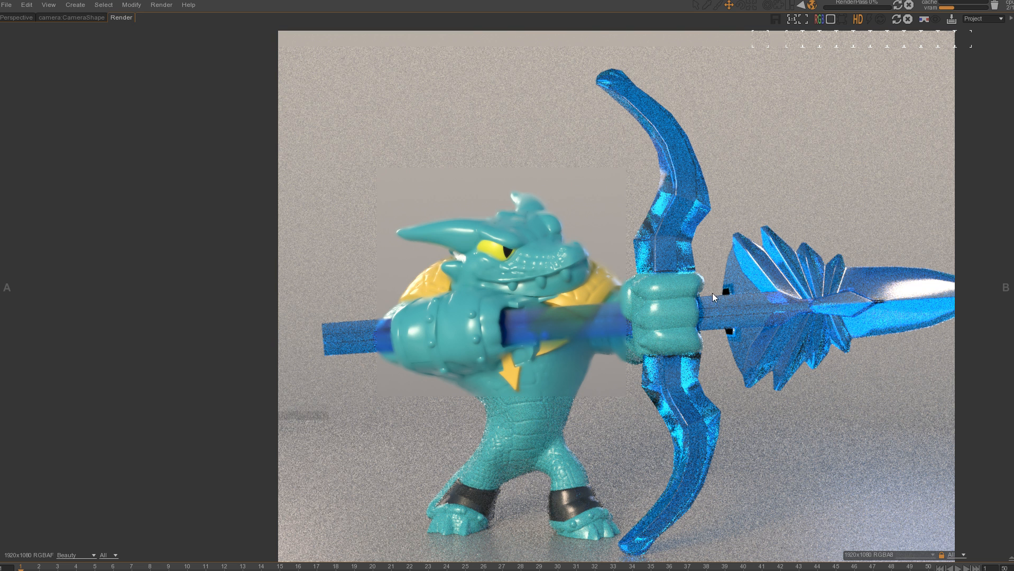
middle_drag(636, 292, 558, 280)
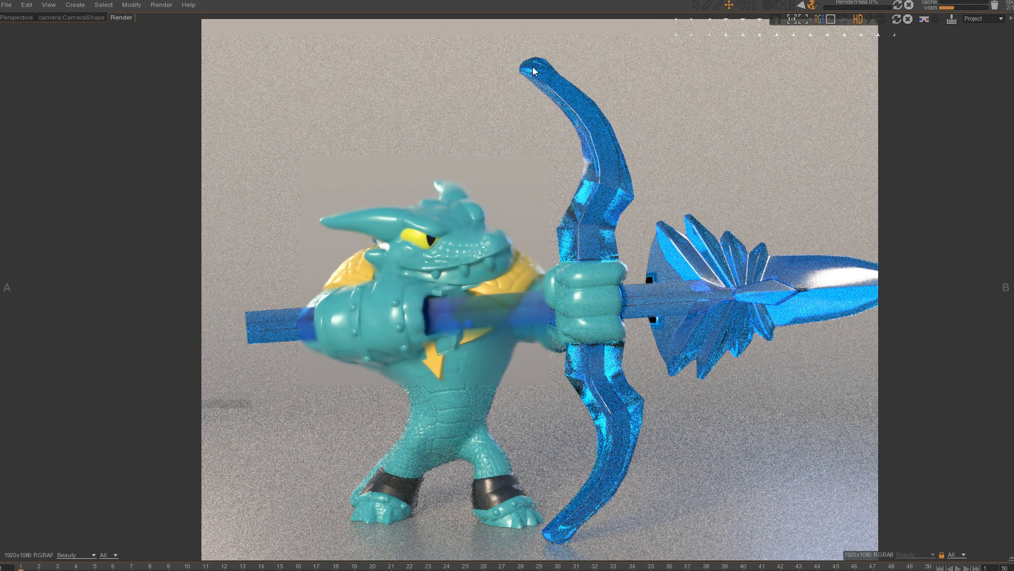
middle_drag(532, 67, 559, 65)
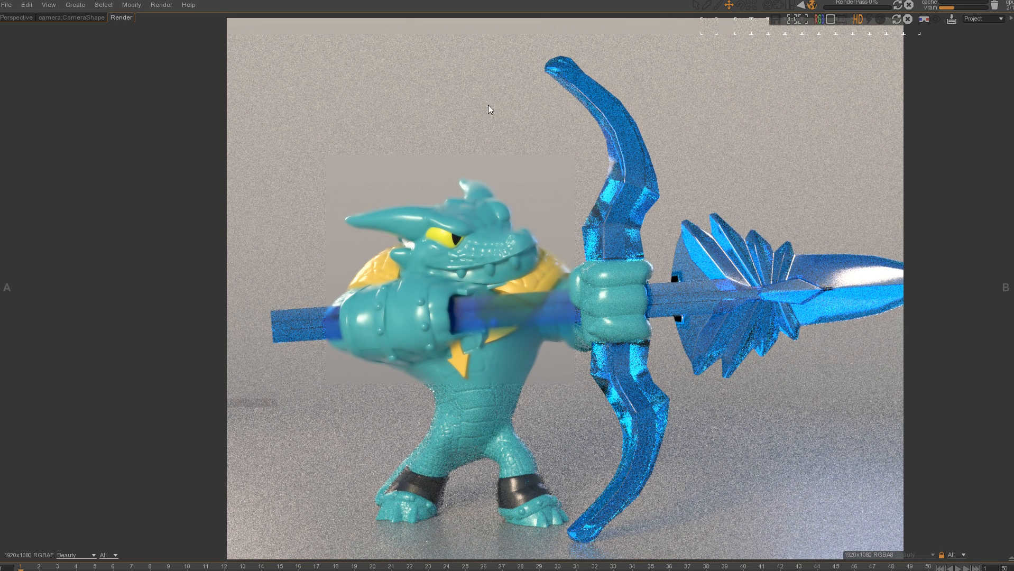
middle_drag(470, 94, 450, 104)
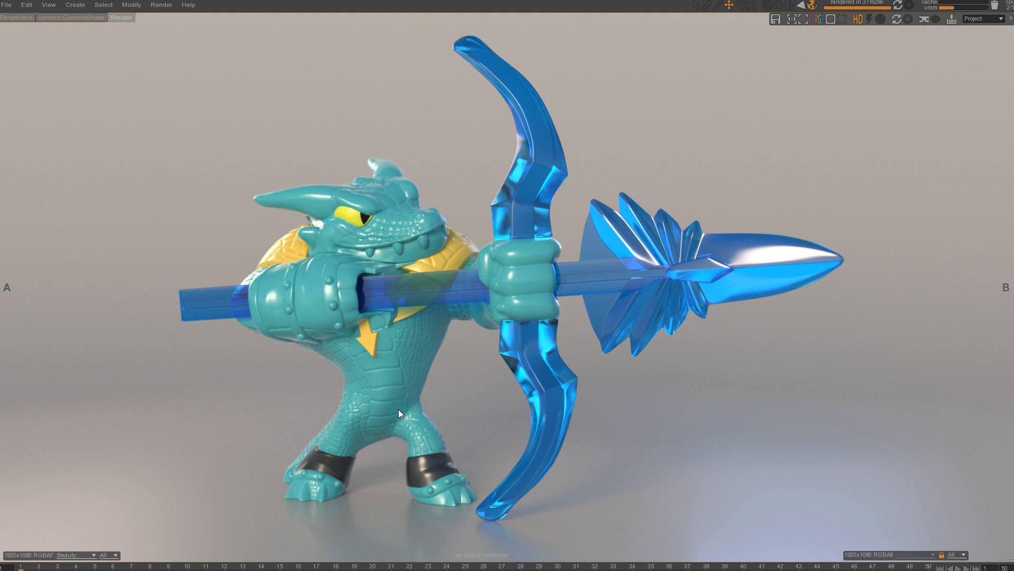
Examine the Diffuse, SSS, Refraction and Albedo outputs of the finished render
click(76, 555)
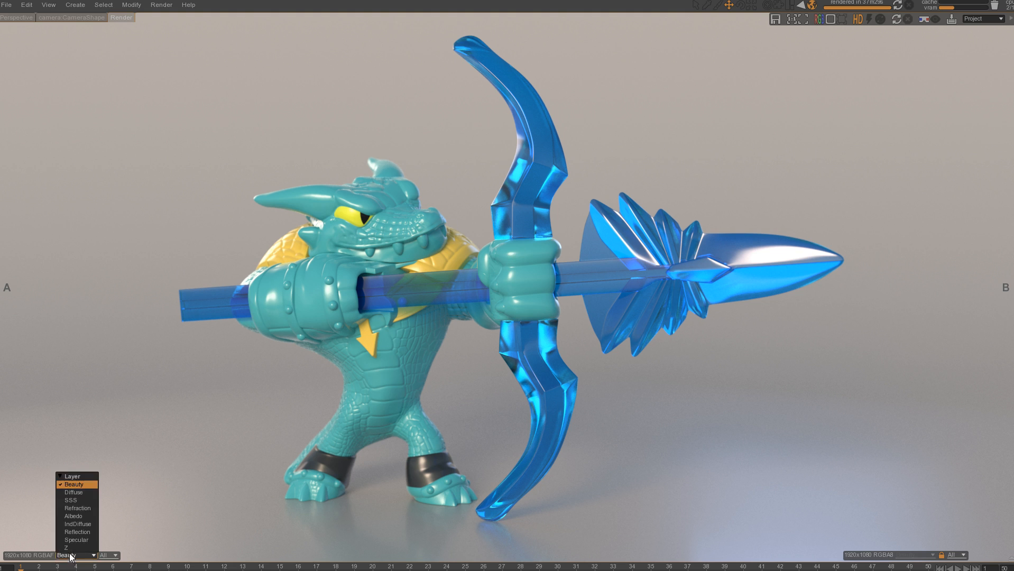
click(74, 492)
click(76, 555)
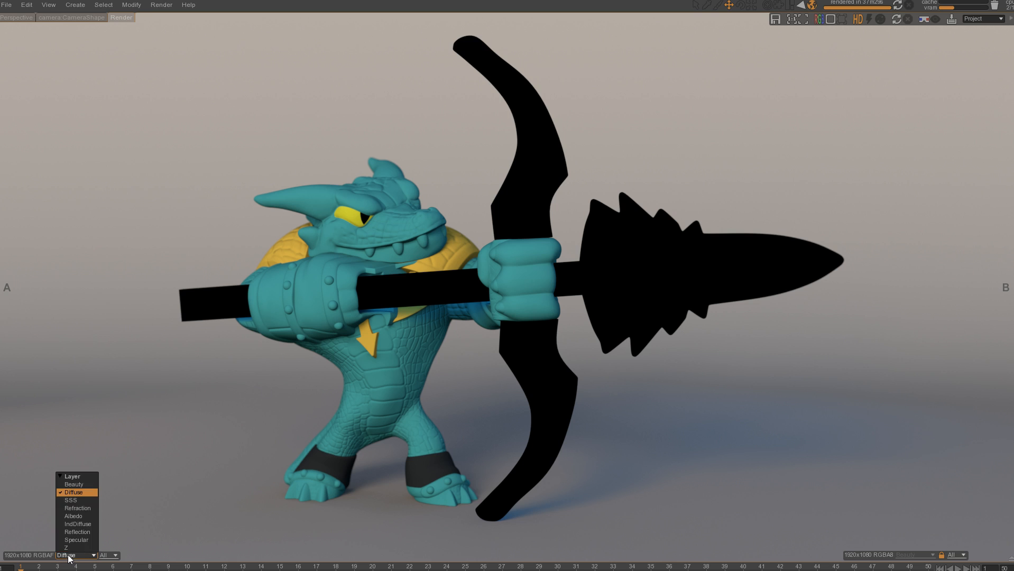
click(82, 499)
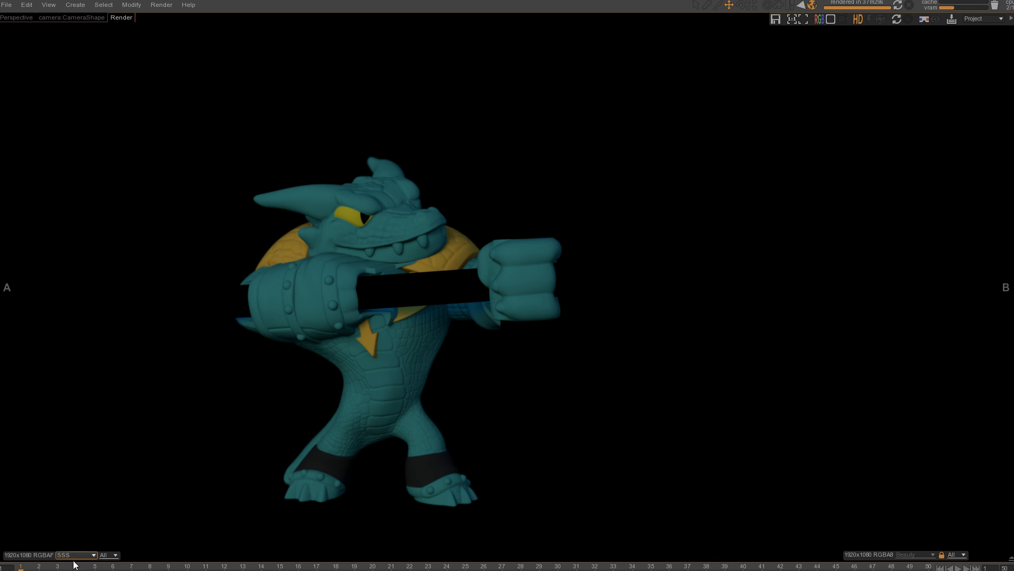
click(75, 555)
click(83, 508)
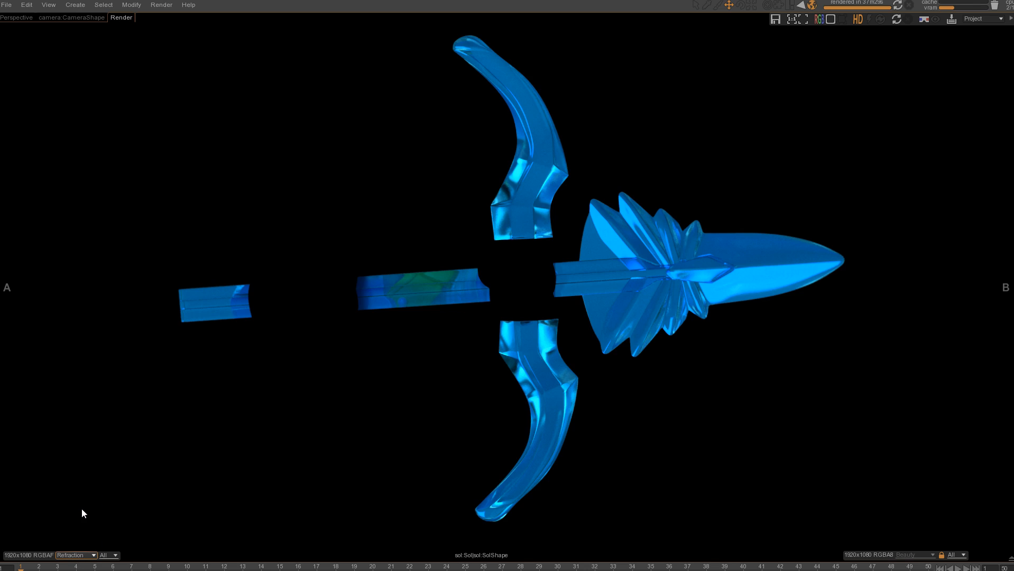
click(73, 555)
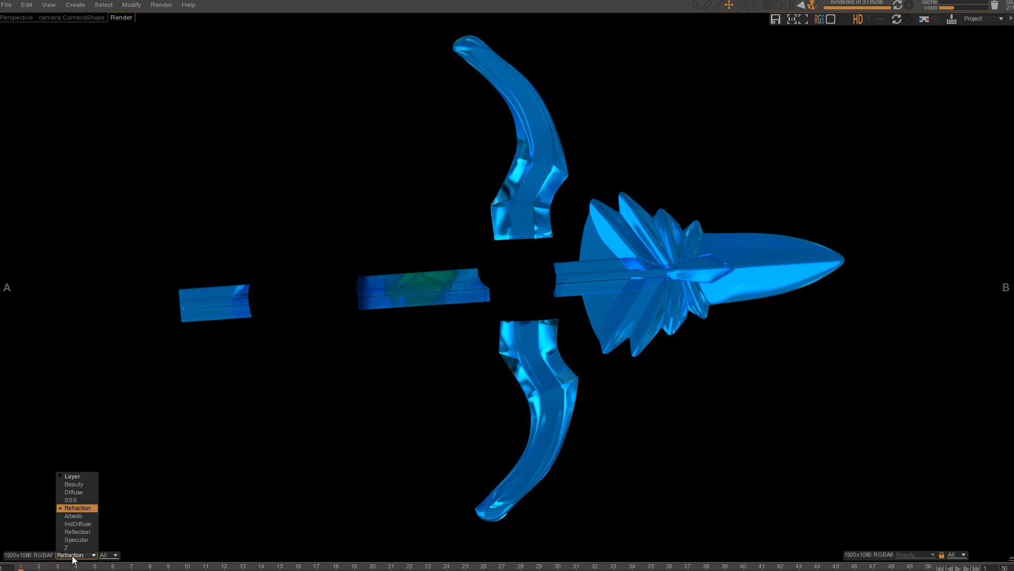
click(80, 516)
Examine the IndDiffuse, Reflection, Specular and Z outputs, and return the display to Beauty
click(72, 555)
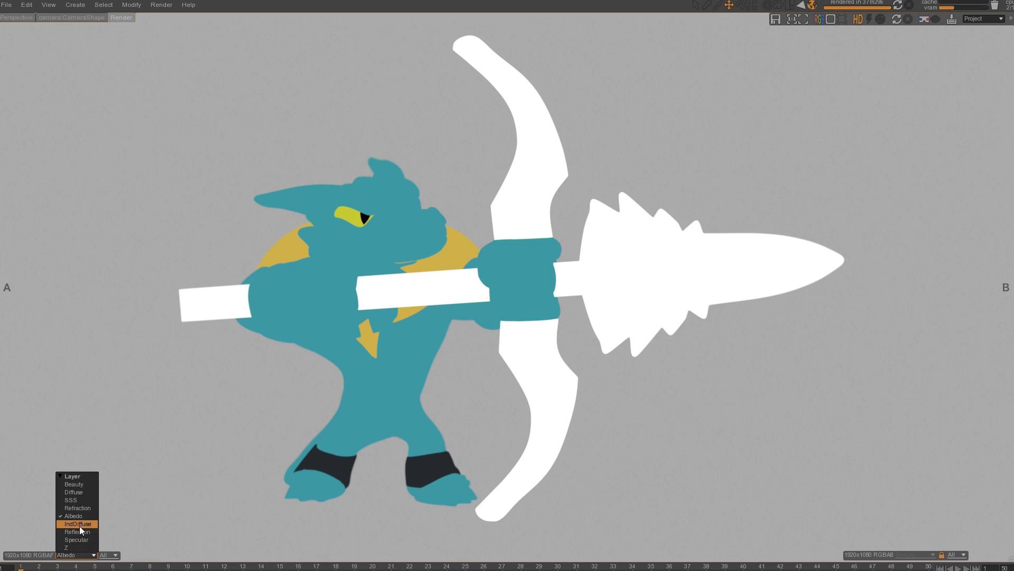
click(80, 525)
click(73, 555)
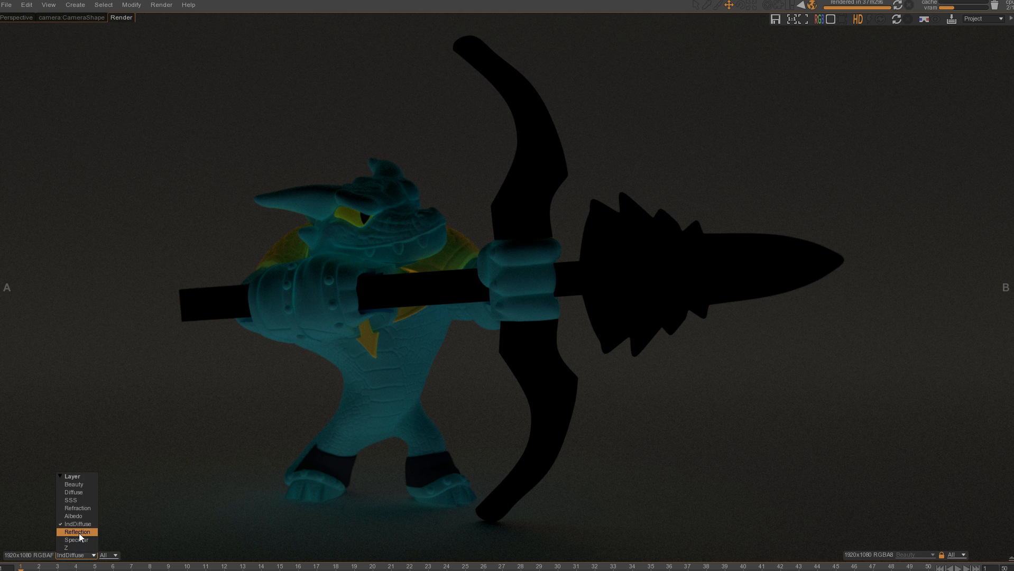
click(79, 532)
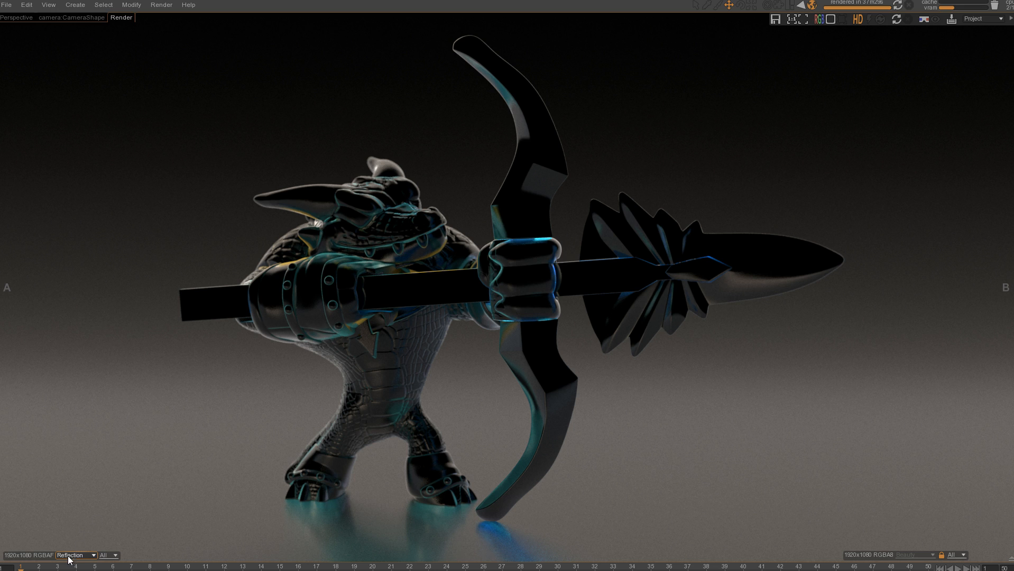
click(73, 556)
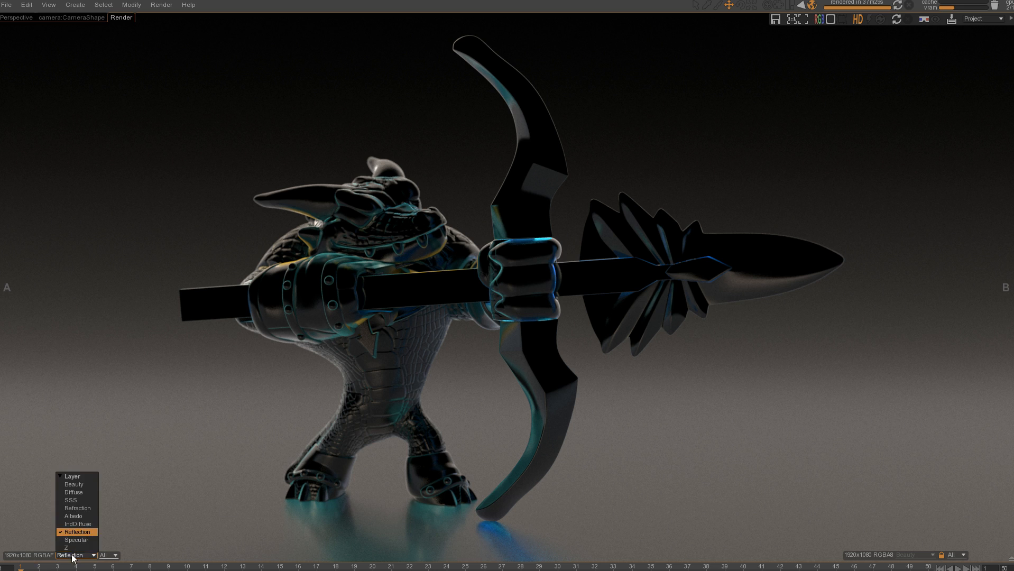
click(79, 540)
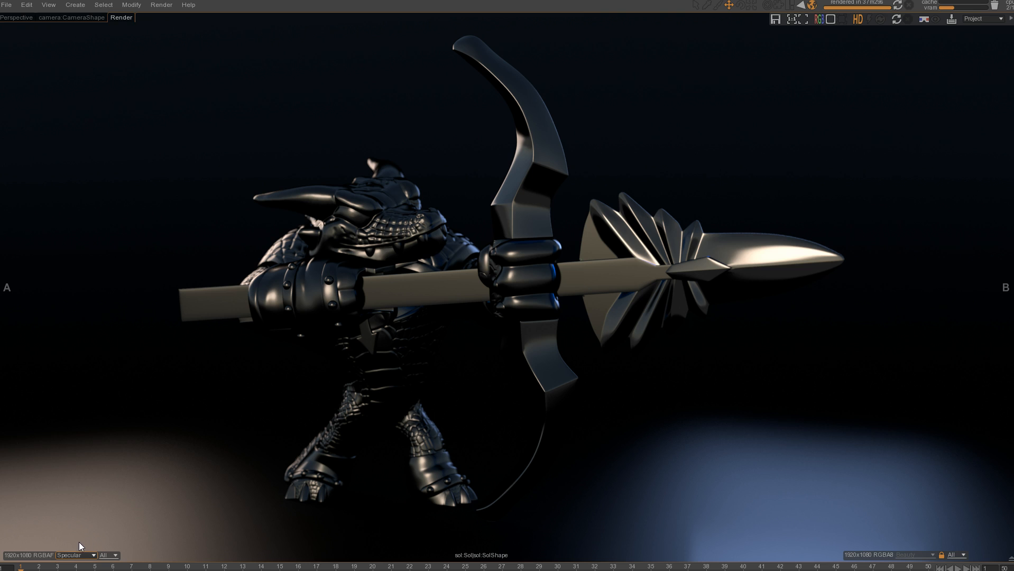
click(71, 556)
click(71, 548)
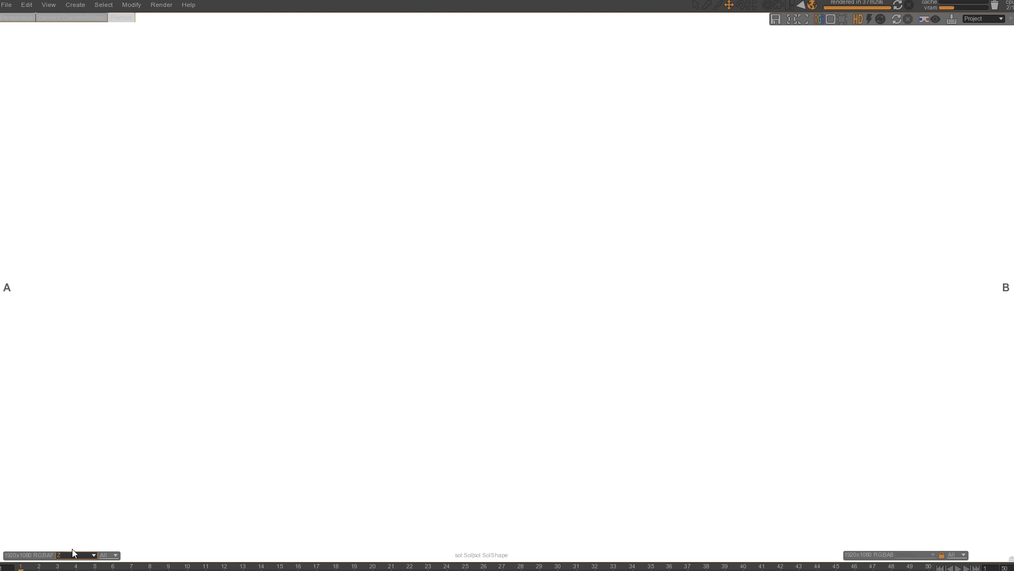
click(72, 555)
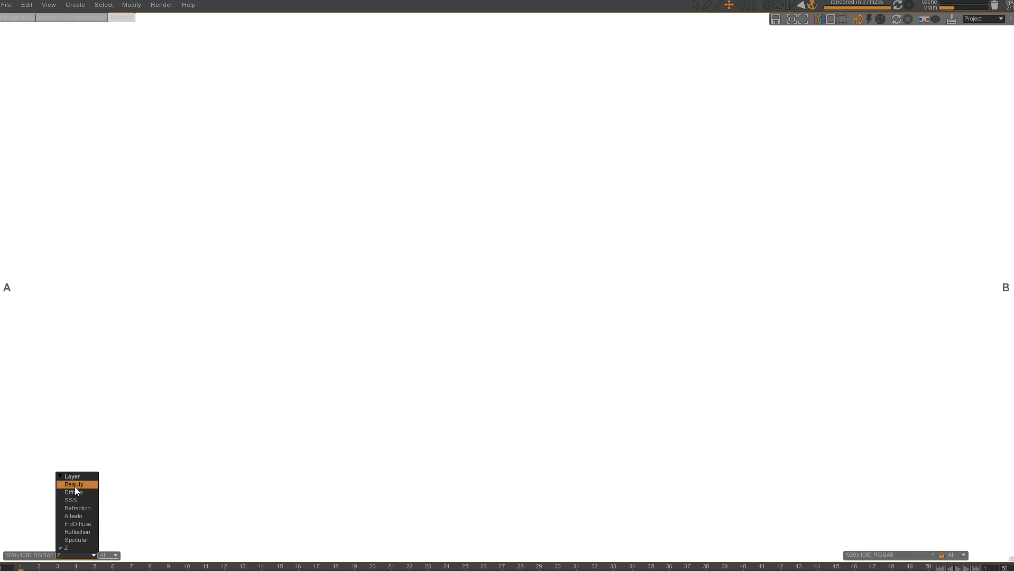
click(75, 485)
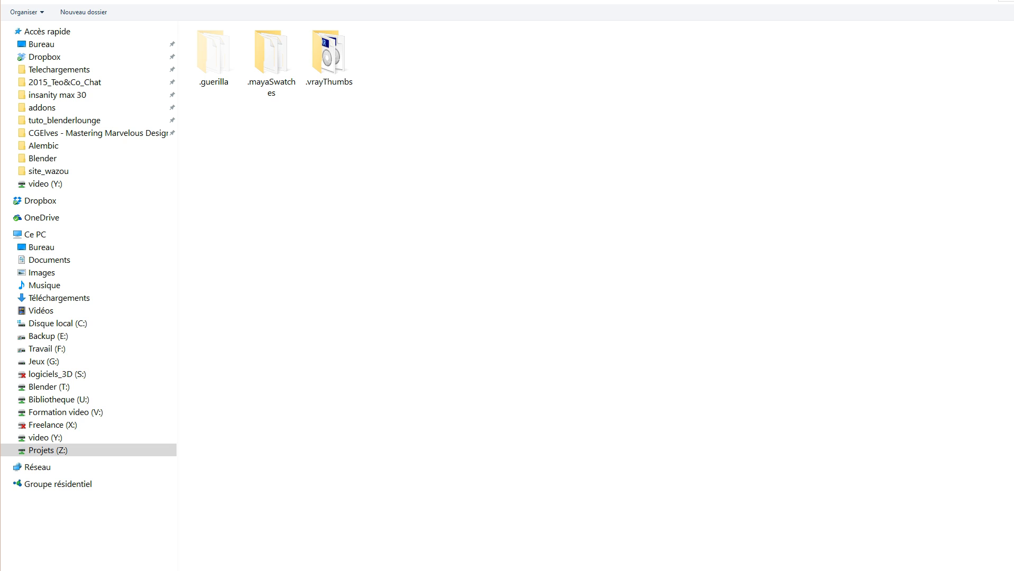
Shrink the Save Image dialog to fit the screen and browse to tuto_blenderlounge/croco_guerilla/rendus
drag(1012, 570, 815, 323)
drag(803, 118, 931, 325)
drag(475, 0, 593, 69)
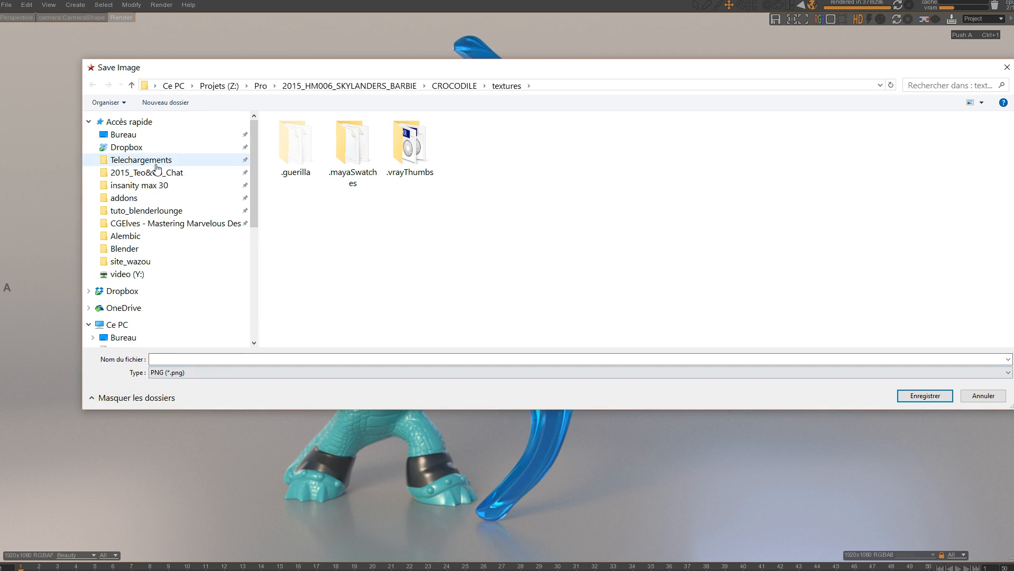
click(89, 123)
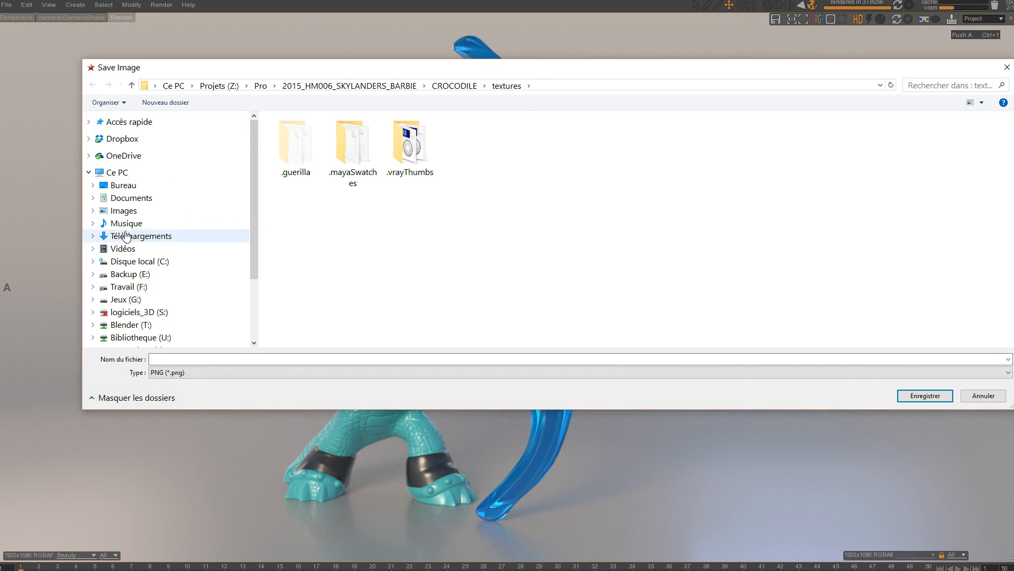
click(88, 122)
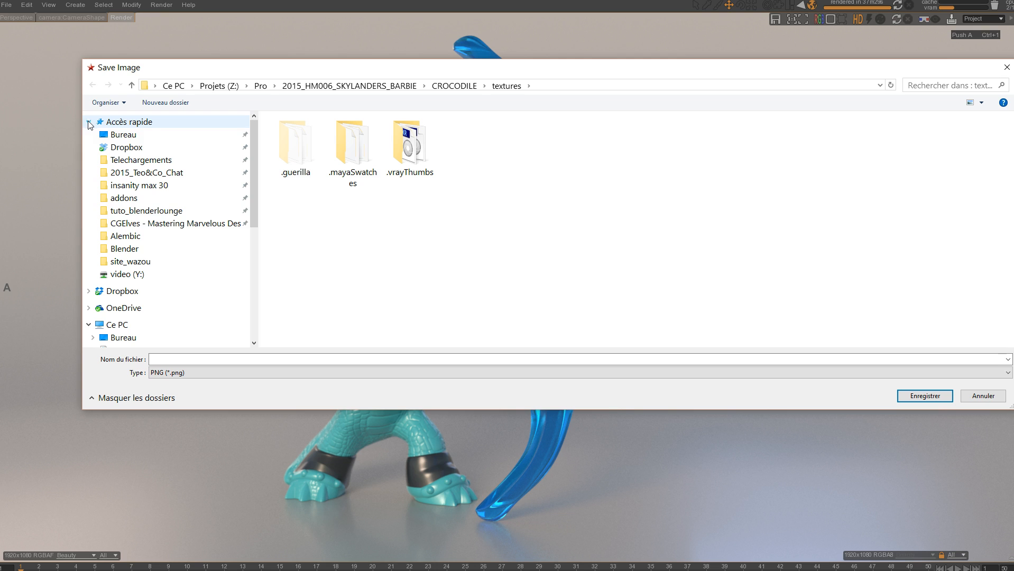
click(141, 212)
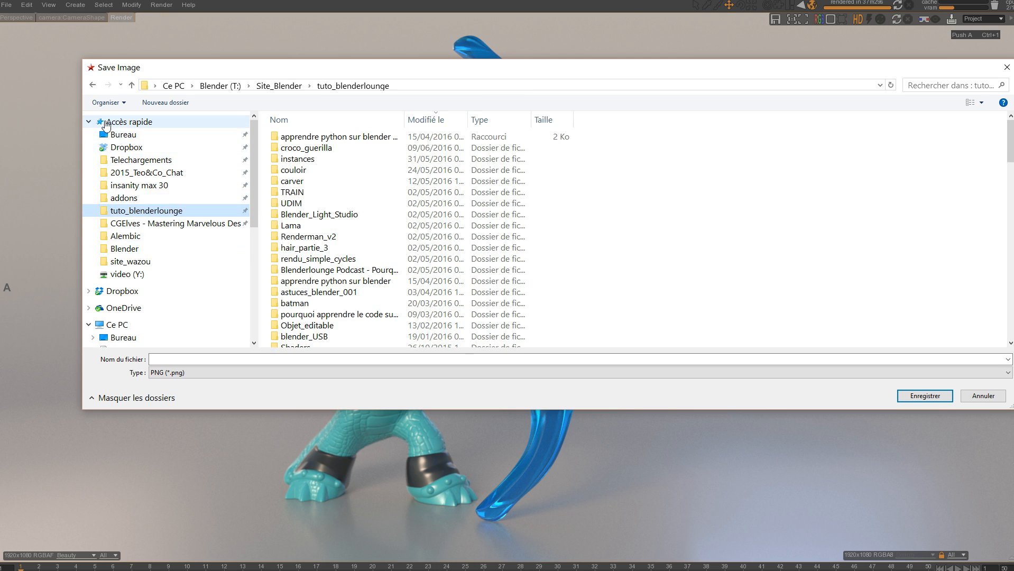
click(89, 122)
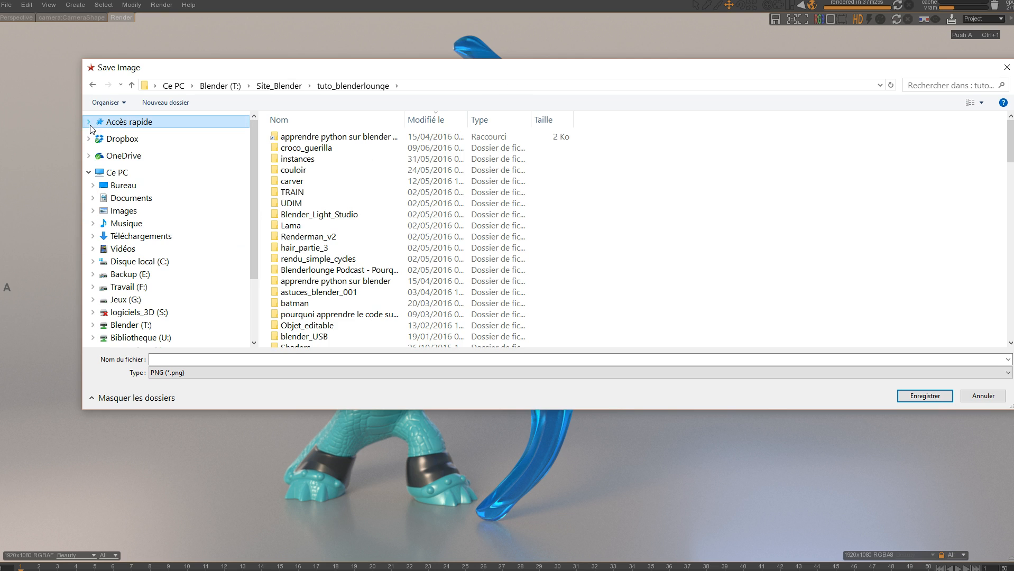
double_click(299, 148)
double_click(296, 148)
Save the finished render in OpenEXR format as croco_rendu_guerilla_37_minutes.exr
click(176, 358)
text(croco)
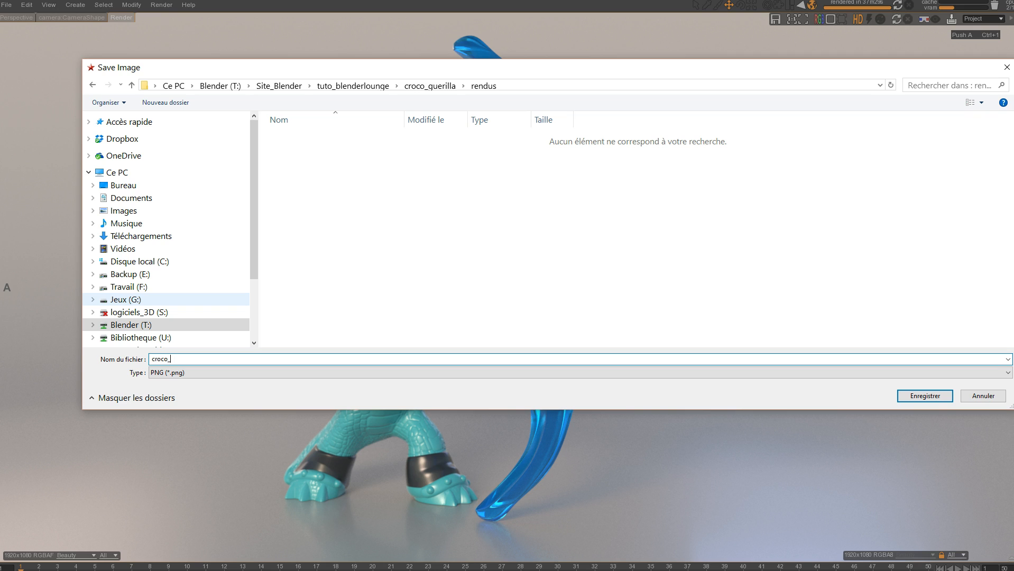
text(_rendu_guerilla_37minutes_)
click(226, 372)
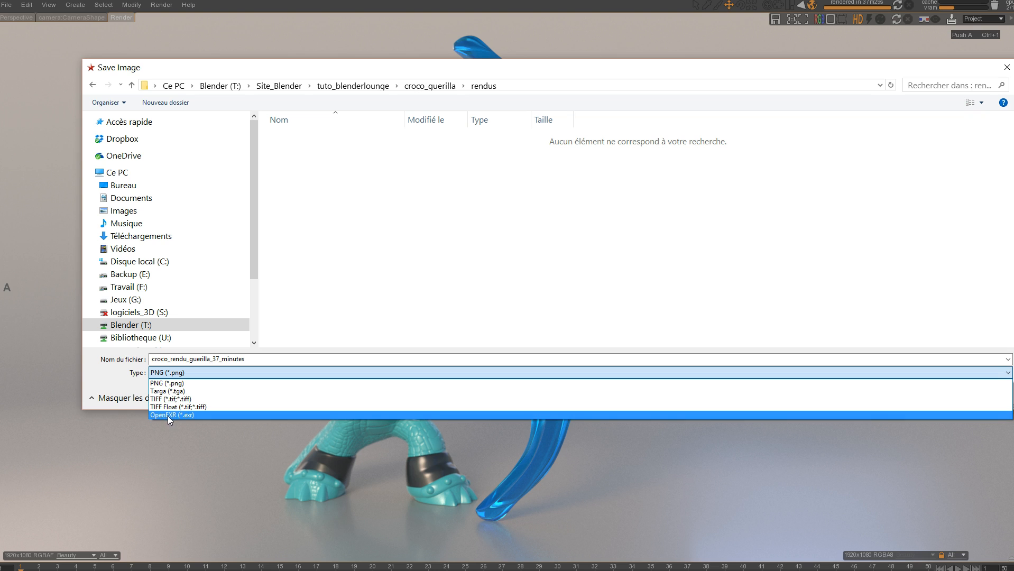
click(167, 416)
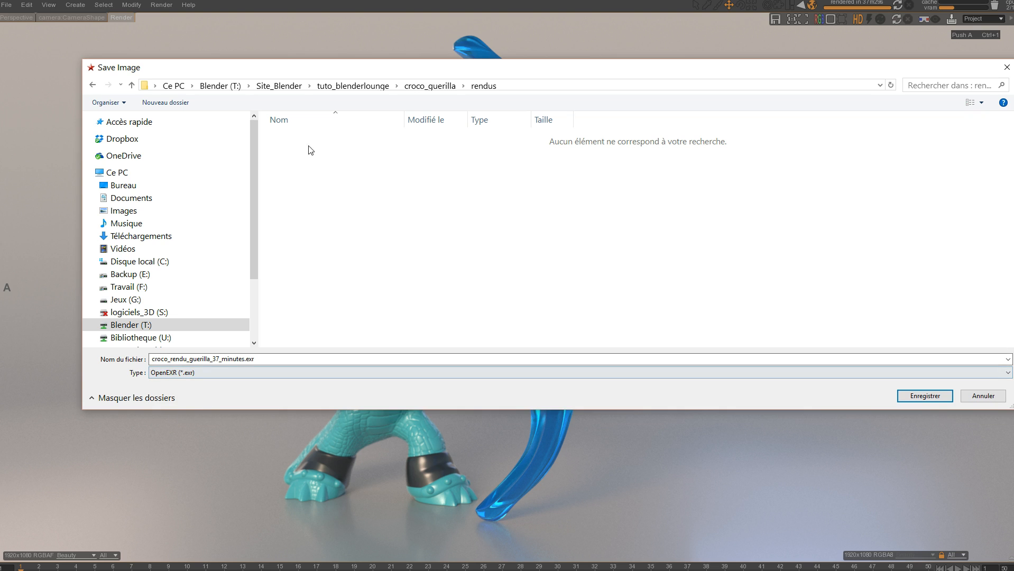
click(727, 374)
click(119, 376)
click(929, 400)
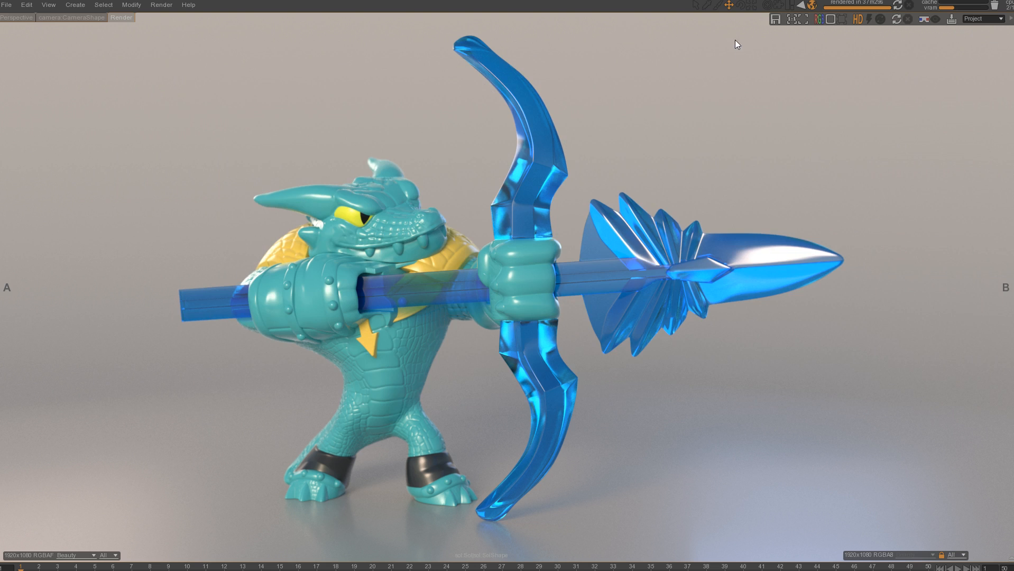
Save a second copy of the render in PNG format, named croco_rendu_guerilla_37_minutes, in the rendus folder
click(776, 18)
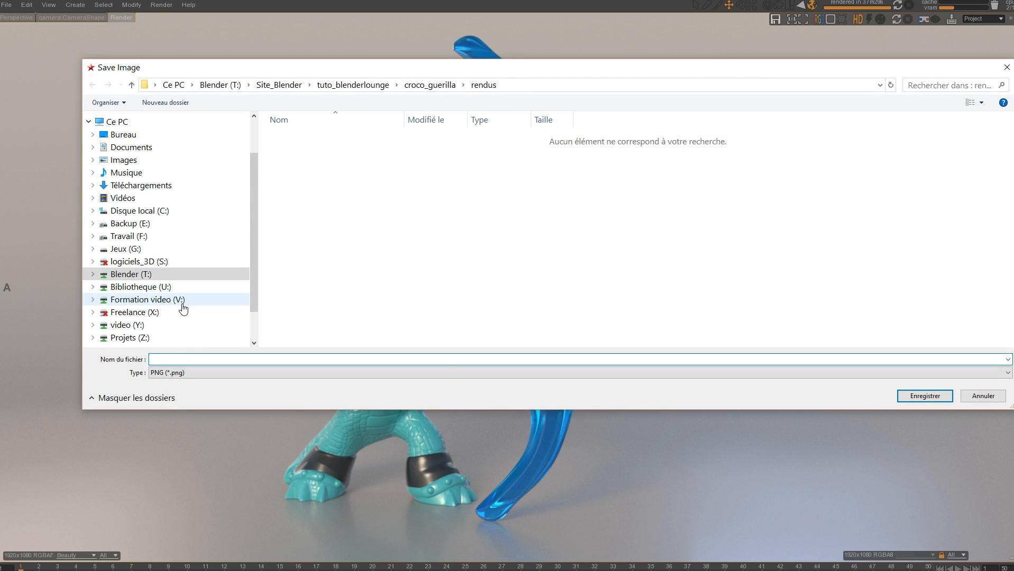
text(Croc)
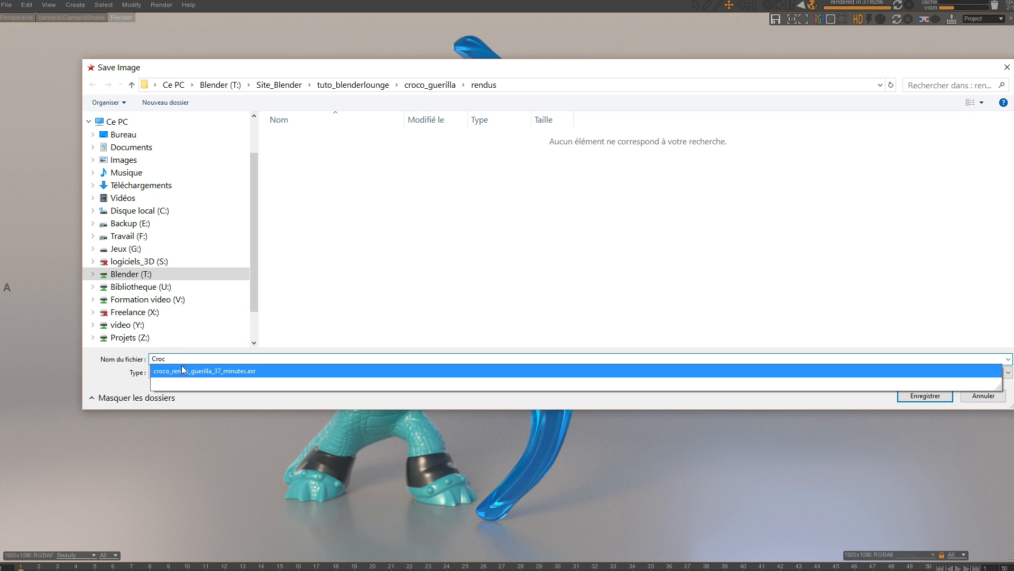
click(236, 371)
click(257, 360)
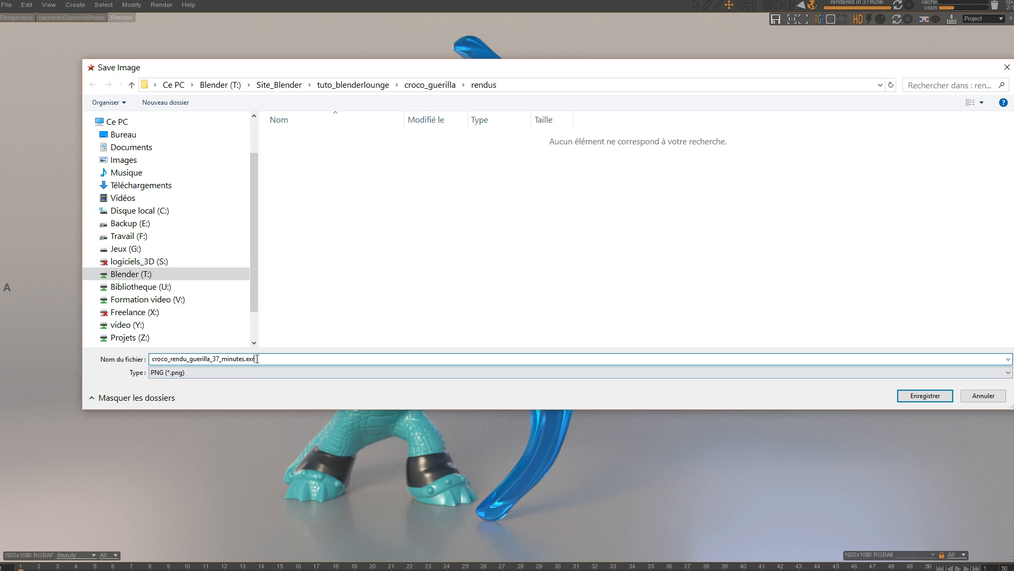
drag(245, 359, 350, 349)
key(BackSpace)
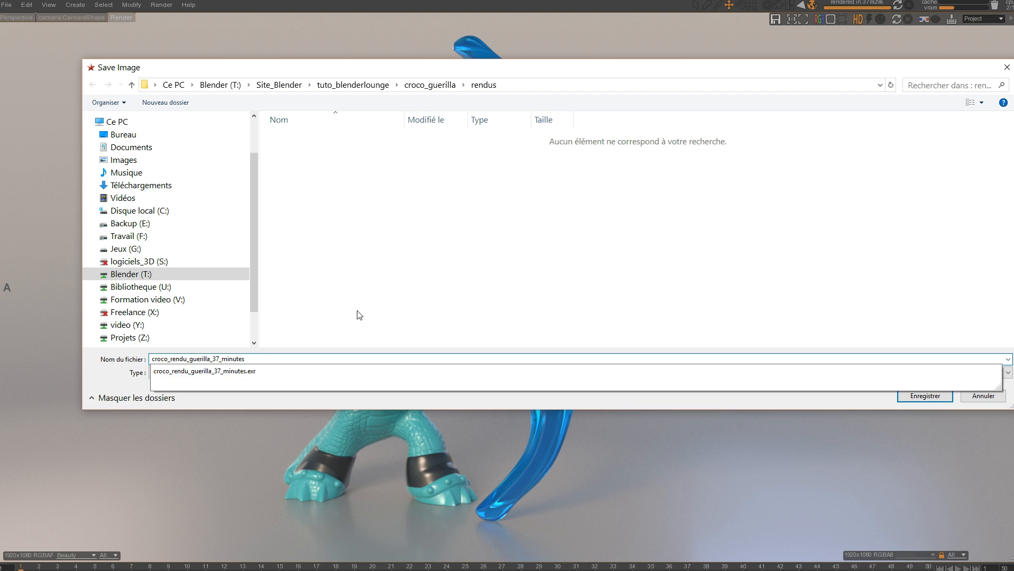
click(114, 381)
click(157, 374)
click(161, 382)
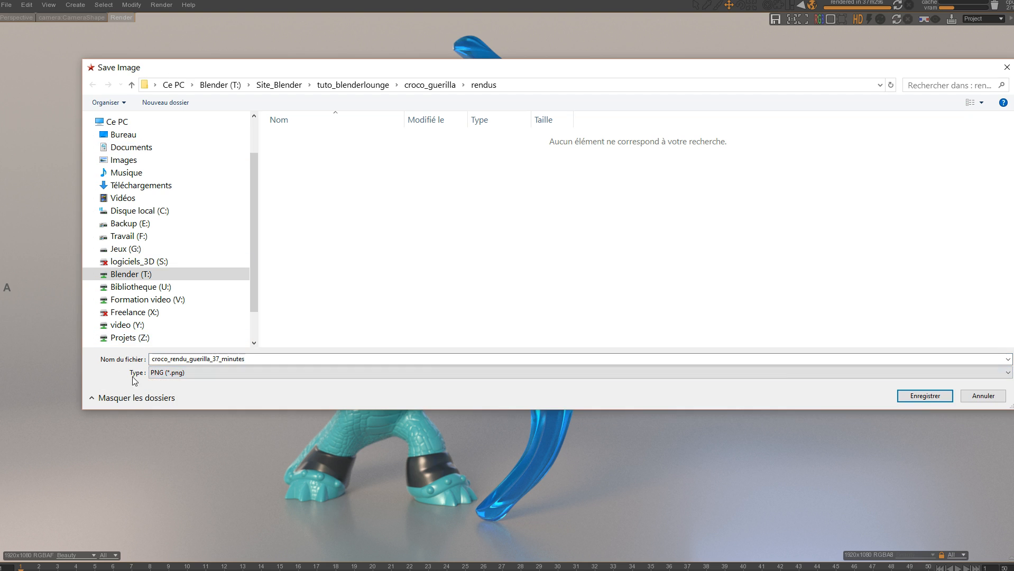
click(926, 397)
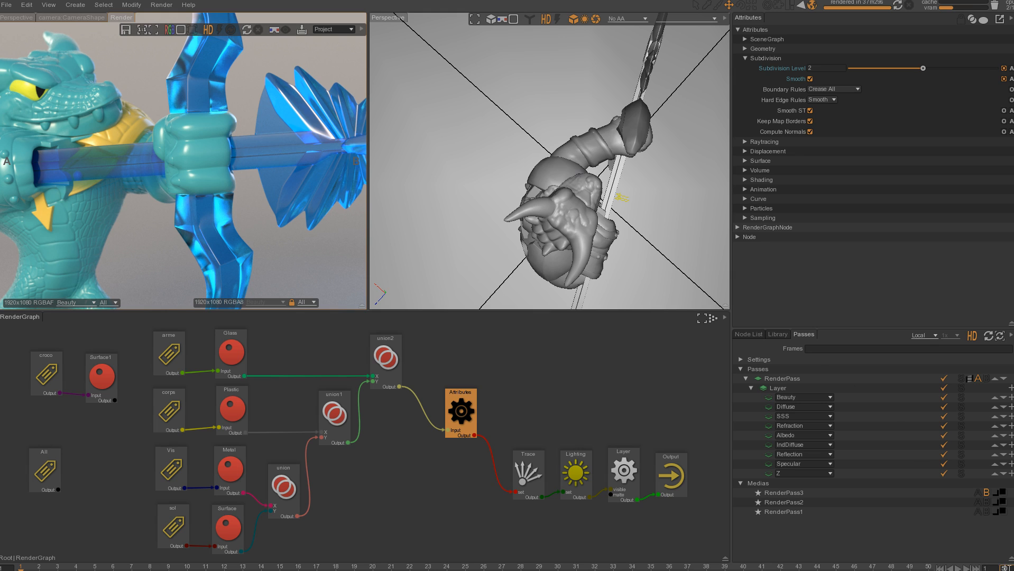
Set the timeline's last frame to 125, play the crocodile animation in the perspective view and return to frame 1
key(Return)
alt+drag(578, 231, 620, 224)
alt+right_drag(620, 223, 534, 192)
alt+drag(534, 193, 561, 192)
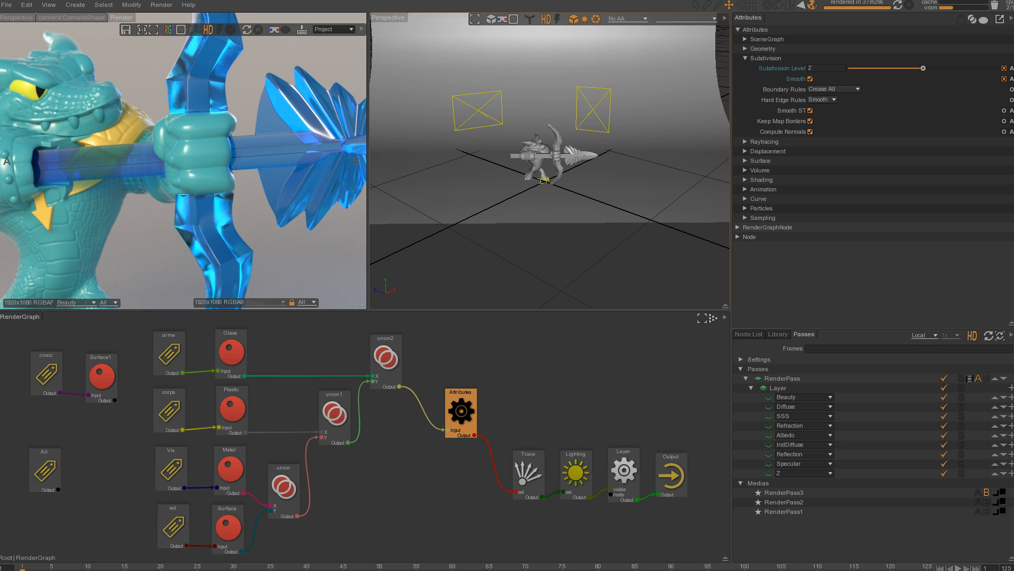
click(958, 567)
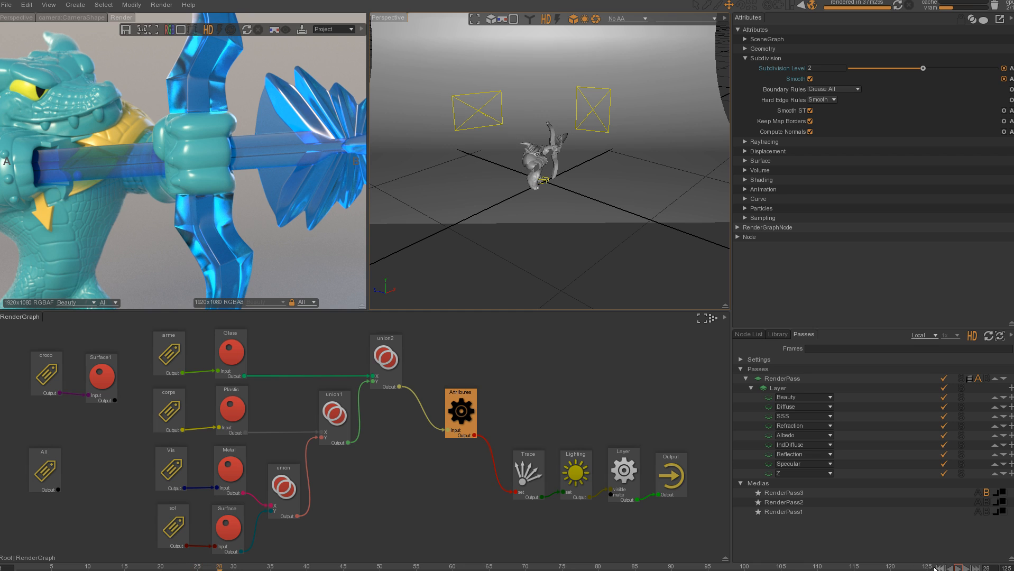
click(934, 567)
drag(945, 568, 0, 520)
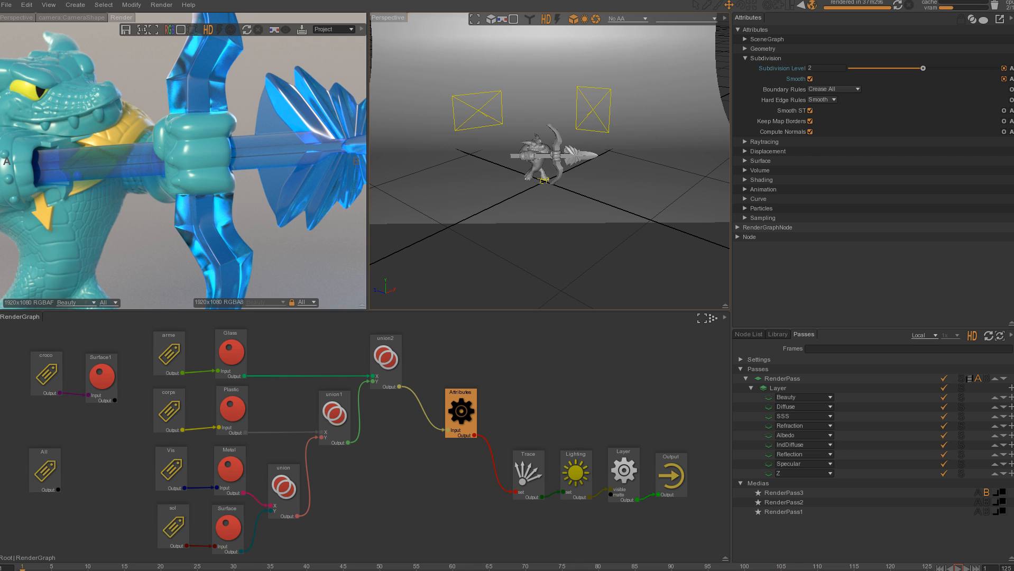
Examine the RenderPass file output settings, including the file pattern and the available file formats and bit depths
click(751, 388)
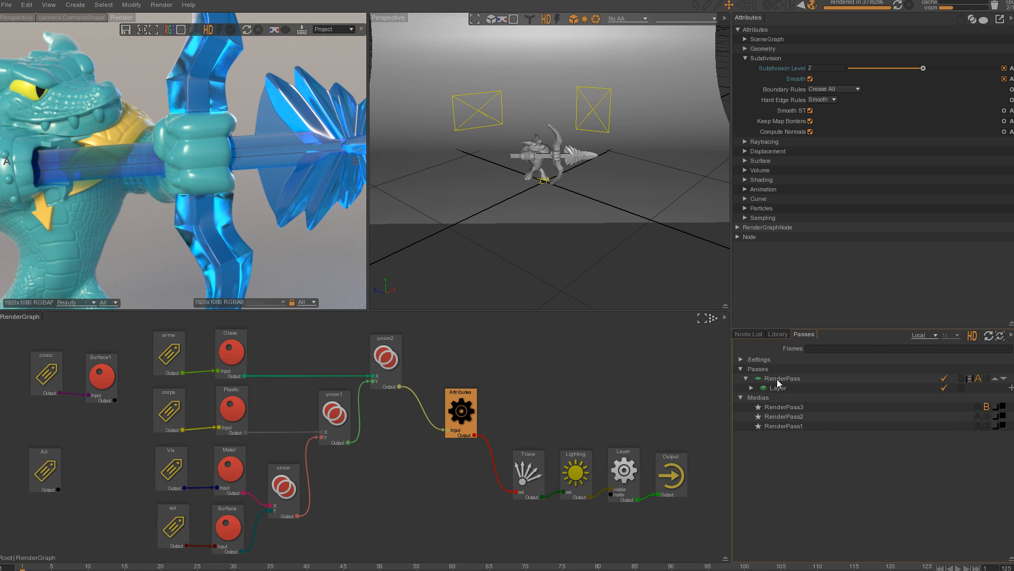
click(778, 378)
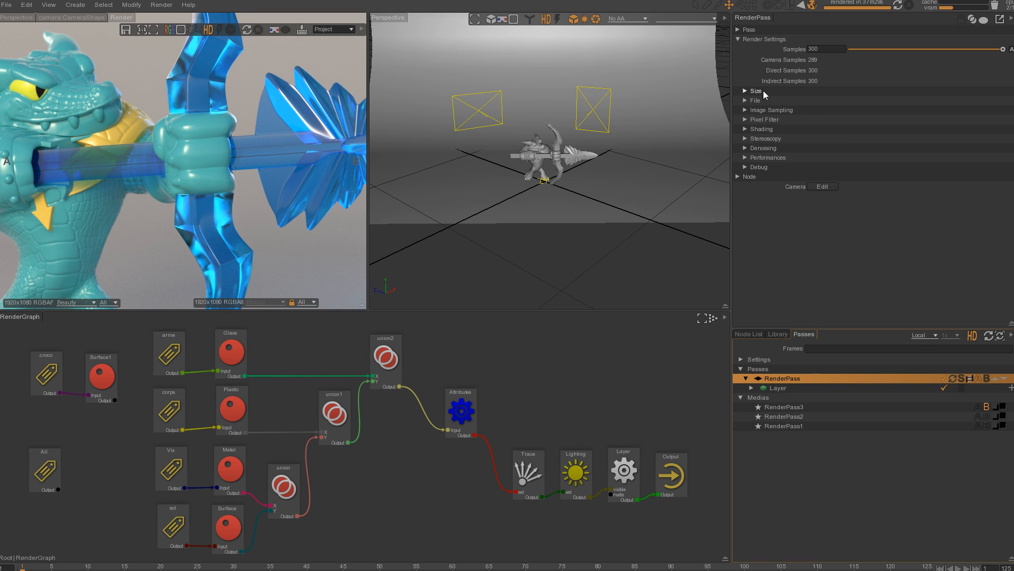
click(744, 100)
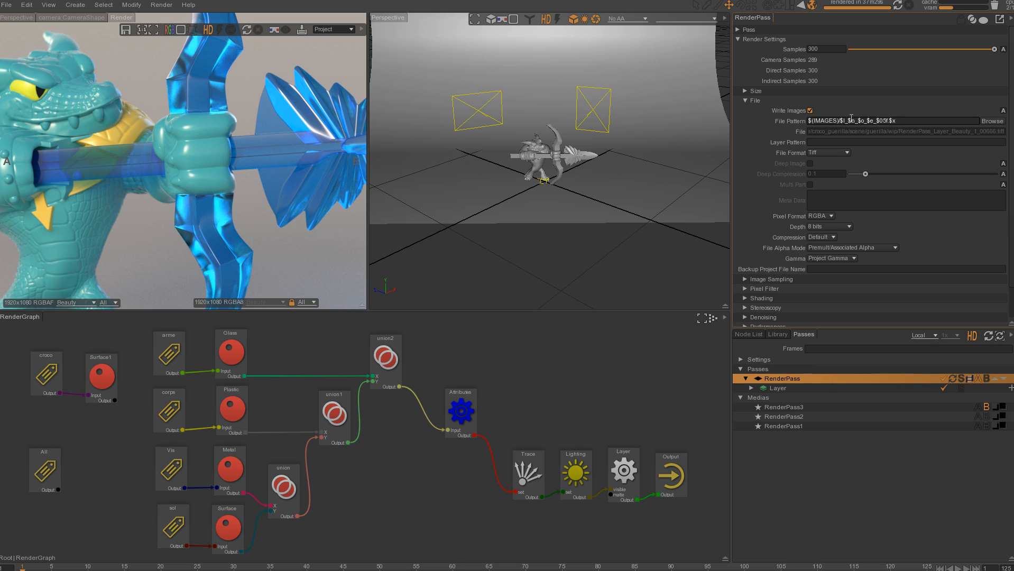
click(831, 153)
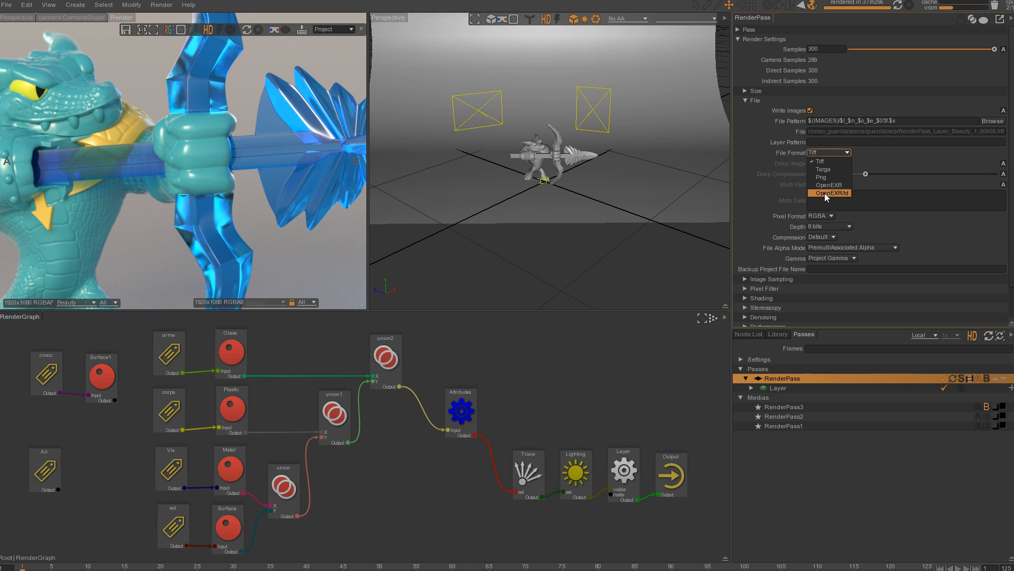
click(750, 175)
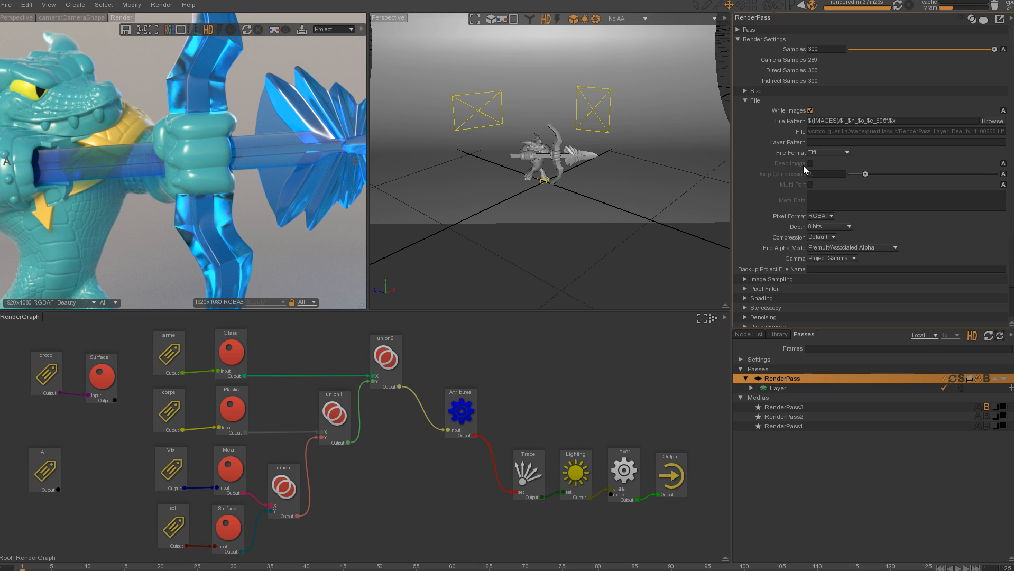
mouse_move(795, 171)
click(817, 228)
click(760, 213)
click(746, 100)
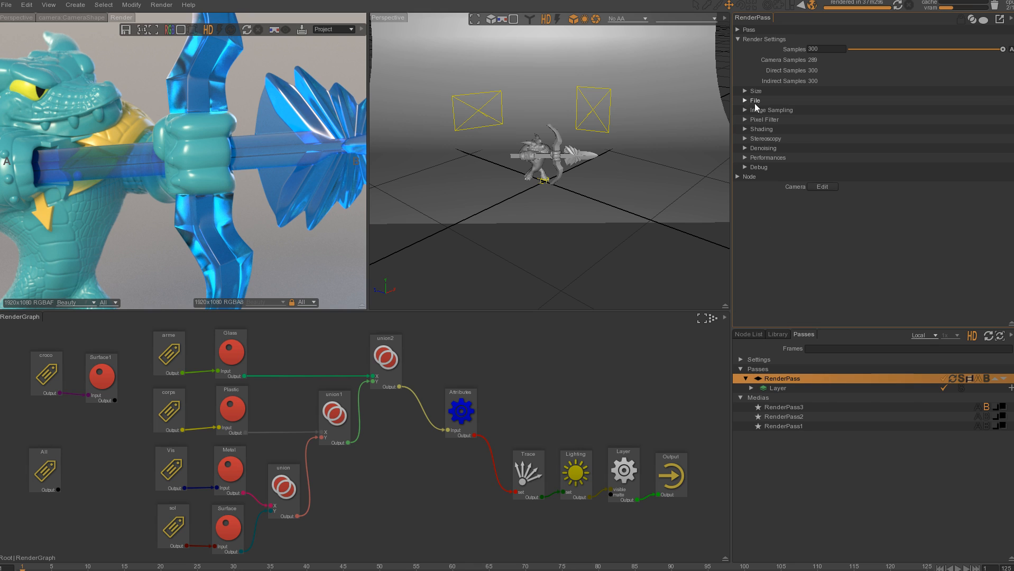
Examine the Batch Render and Farm Render commands available for rendering the animation
click(161, 5)
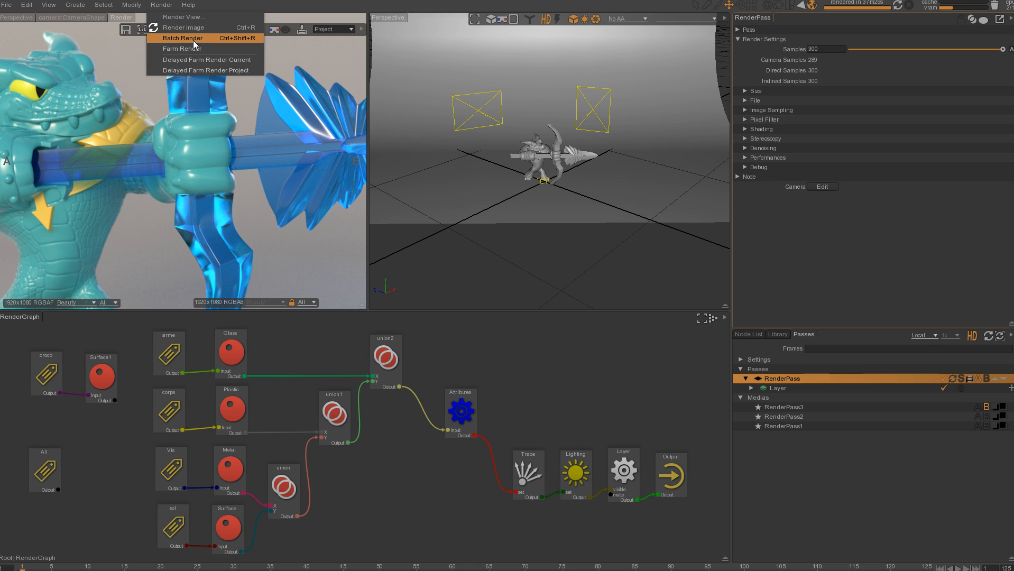
click(142, 139)
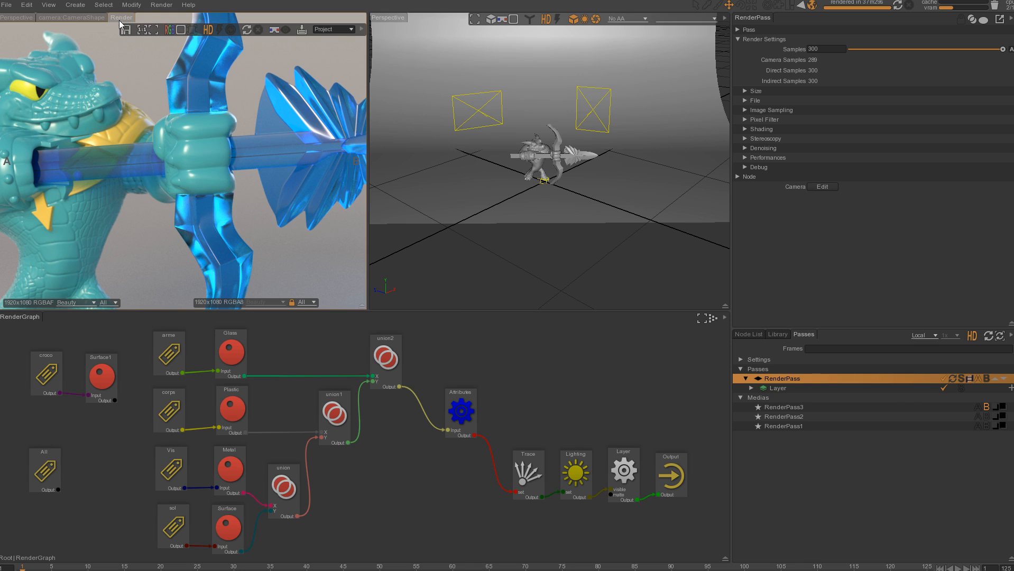
click(161, 5)
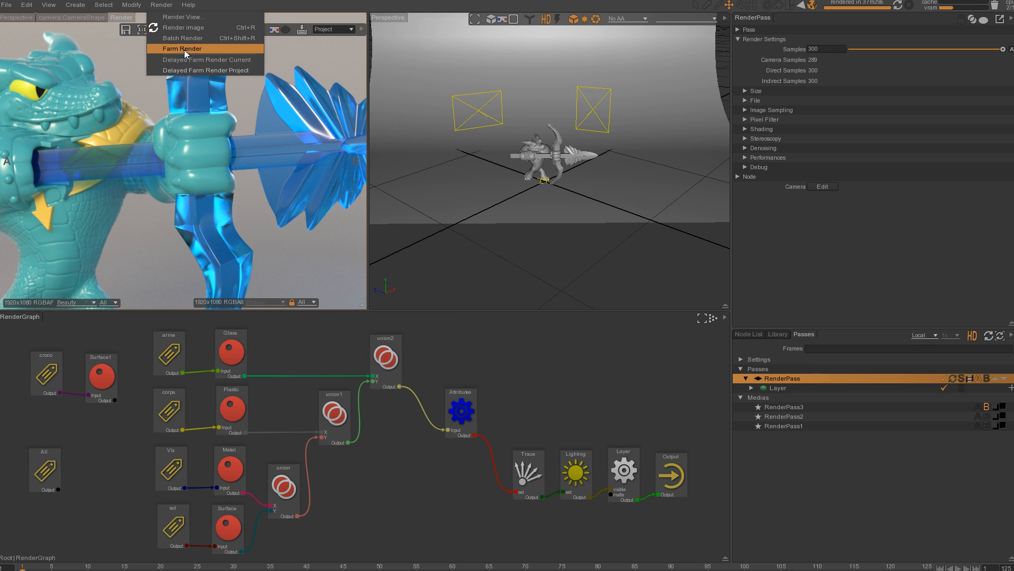
click(143, 173)
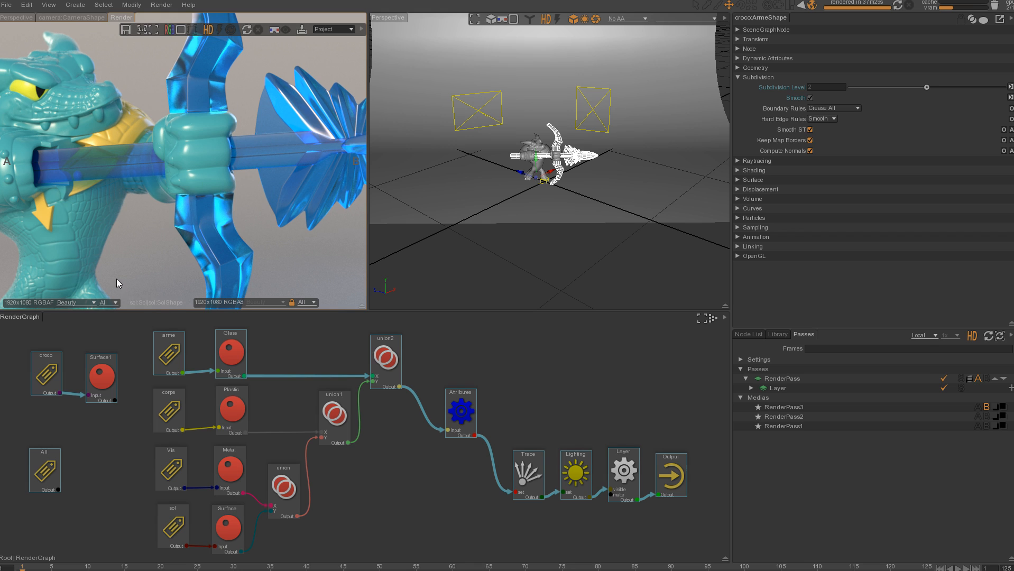
Examine the whole crocodile archer image in the small render view
middle_drag(164, 142, 291, 138)
scroll(220, 172, down, 2)
scroll(220, 173, down, 4)
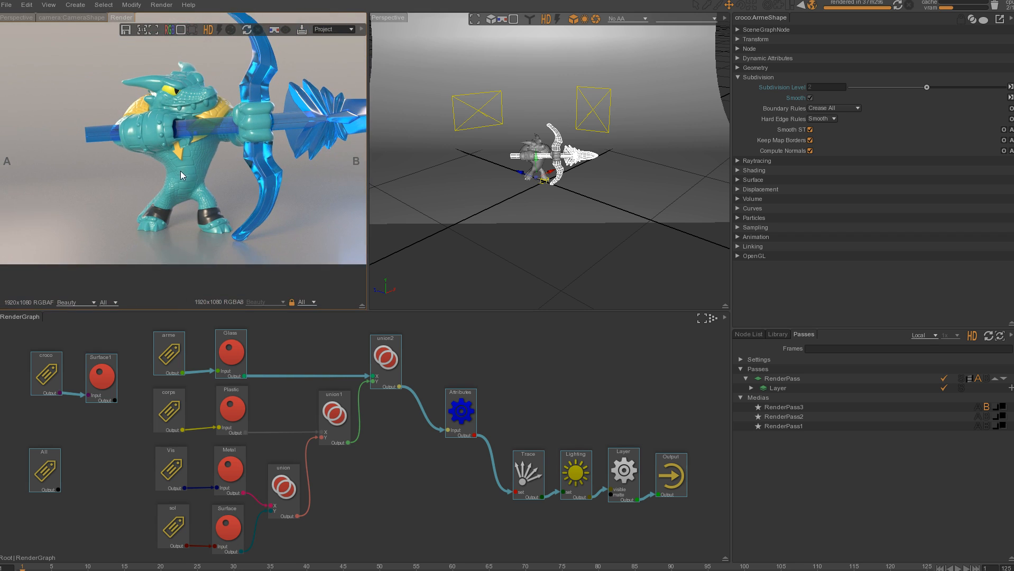
scroll(163, 195, up, 2)
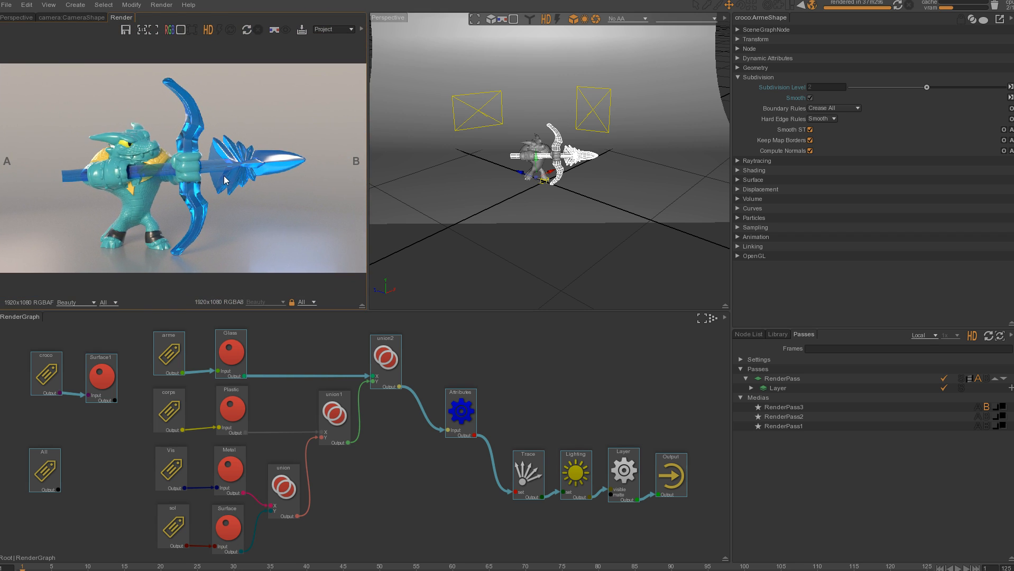
middle_drag(203, 186, 213, 182)
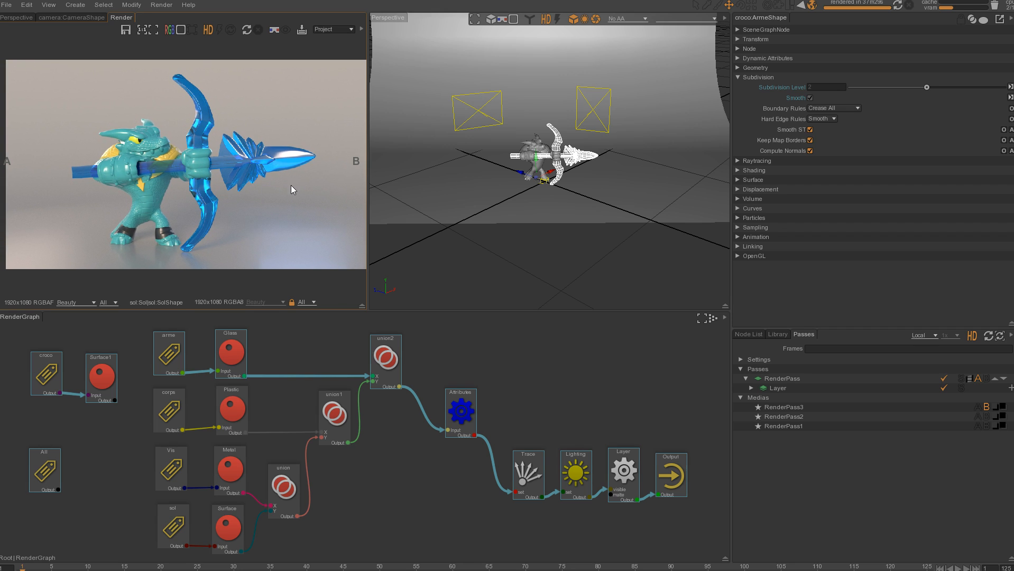
Enlarge the render view and examine the final crocodile image both filling the view and at reduced size
key(space)
middle_drag(520, 278, 496, 259)
scroll(528, 252, up, 3)
alt+right_drag(490, 275, 527, 263)
alt+middle_drag(490, 268, 506, 276)
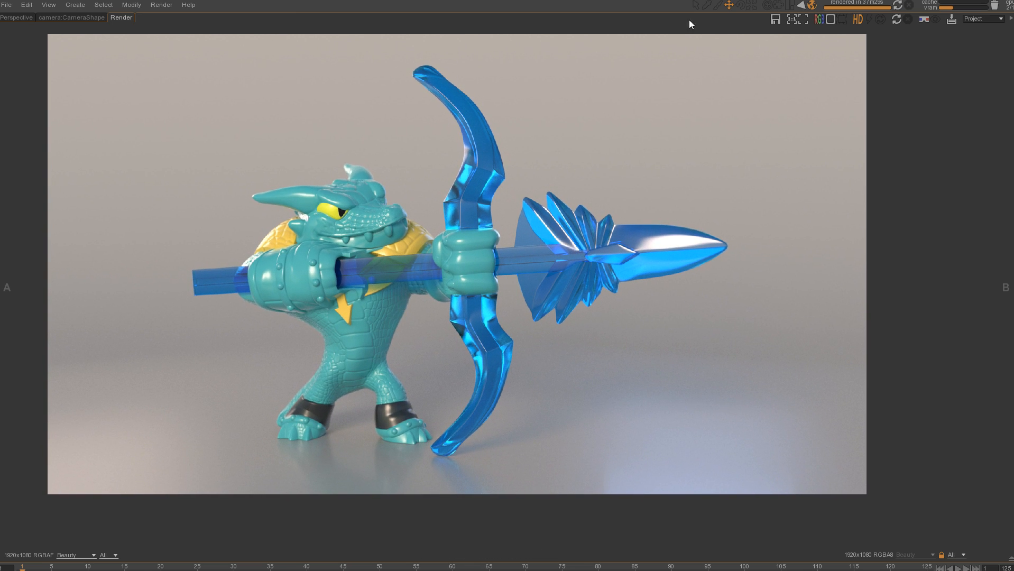
click(794, 20)
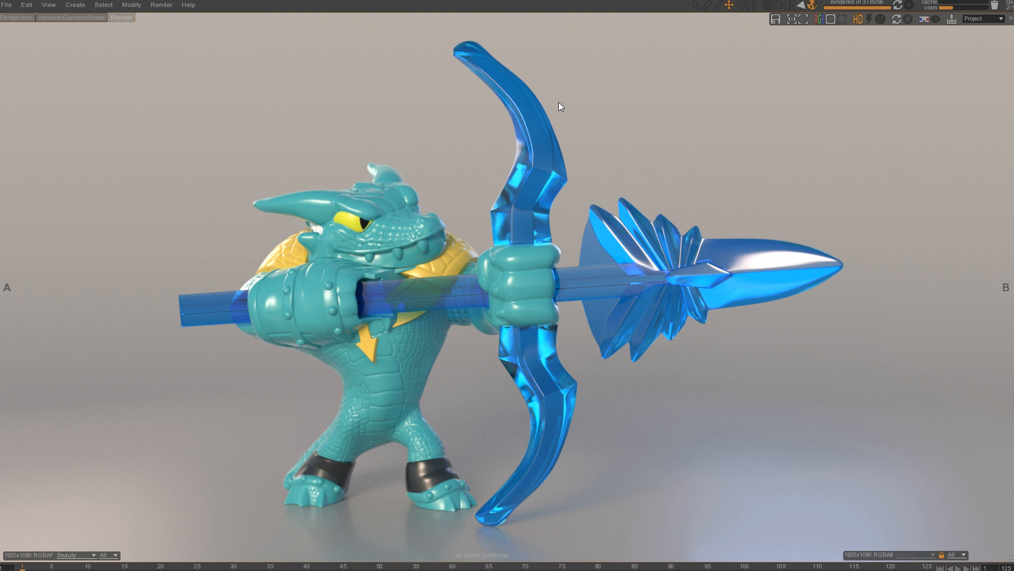
scroll(588, 259, down, 5)
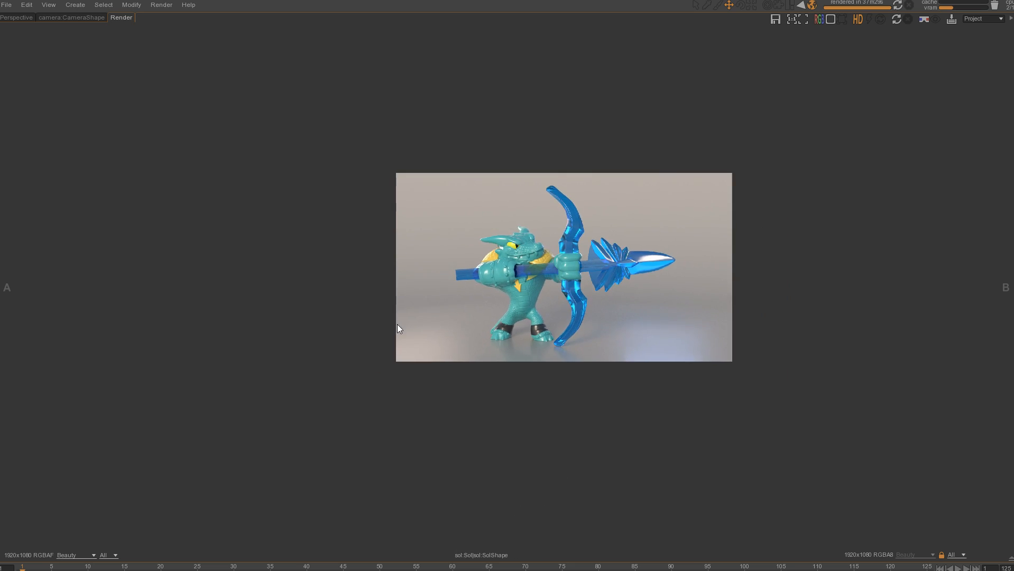
scroll(562, 284, down, 5)
middle_drag(515, 260, 466, 269)
scroll(446, 310, up, 5)
middle_drag(615, 264, 504, 277)
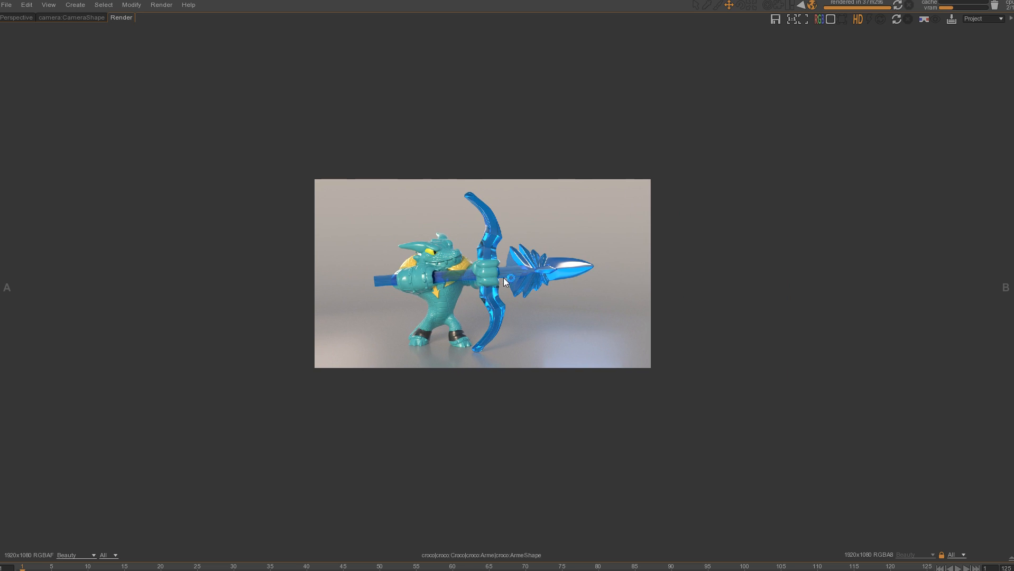
Return to the multi-panel layout and review the Glass and Plastic shader settings, including their Normals sections, in the RenderGraph
click(790, 20)
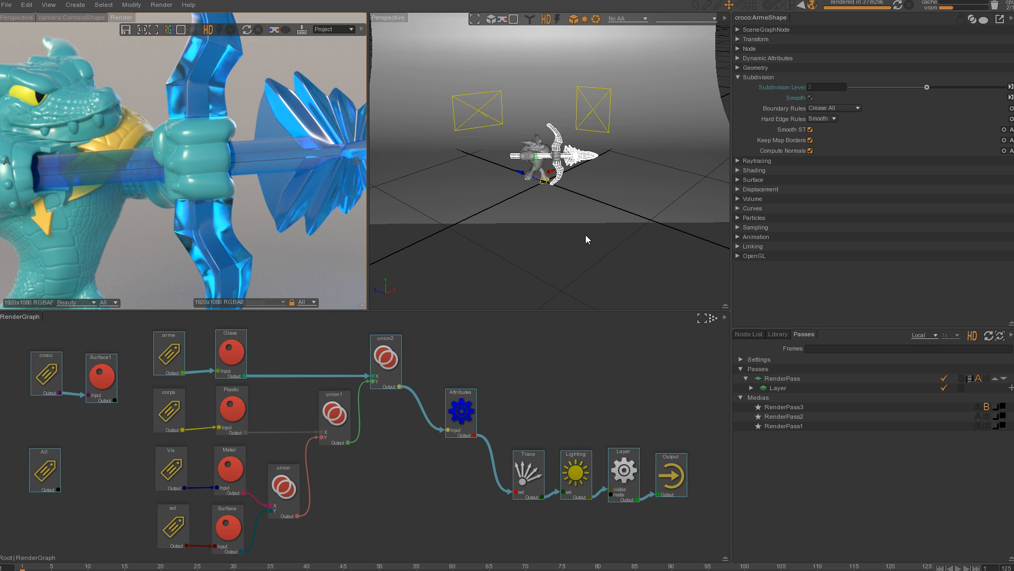
key(space)
click(231, 359)
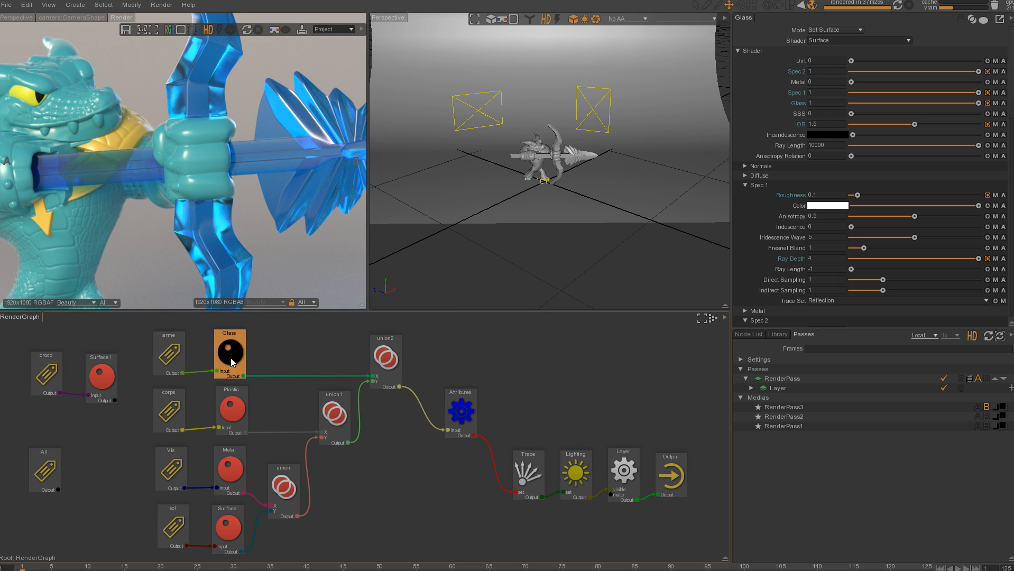
click(745, 167)
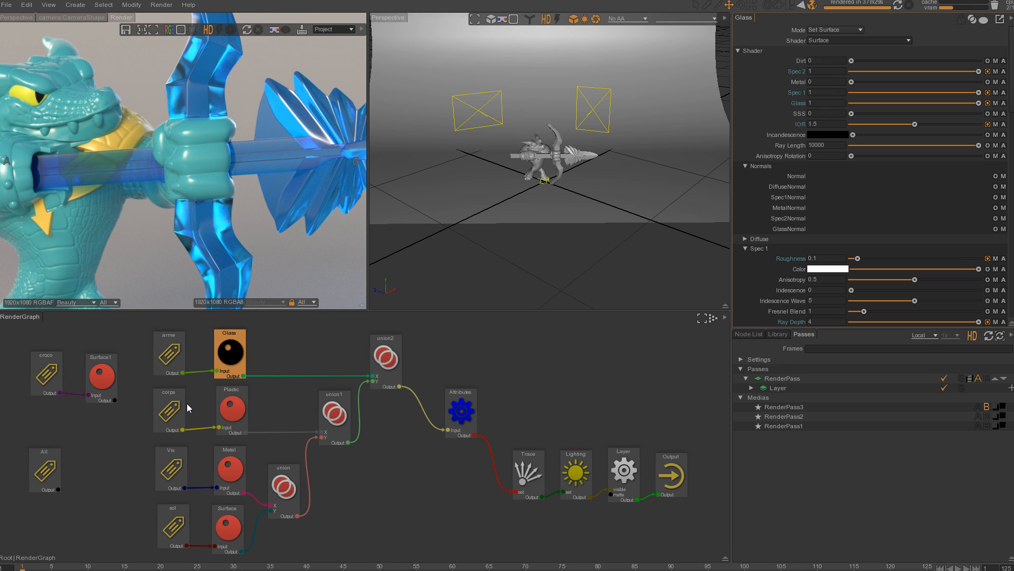
click(230, 412)
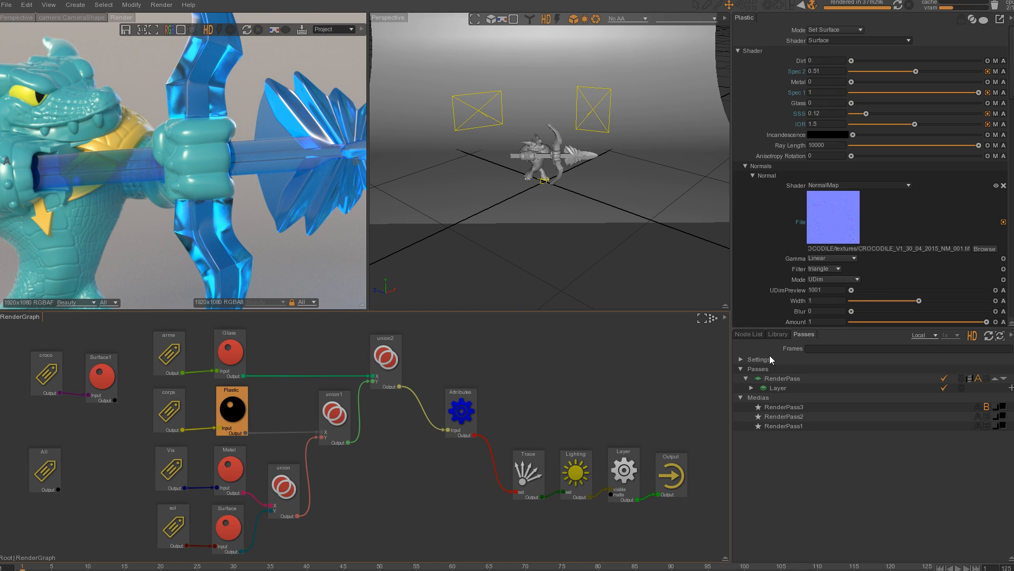
Collapse the RenderPass entry, then widen the render view and examine the complete crocodile archer image
click(746, 379)
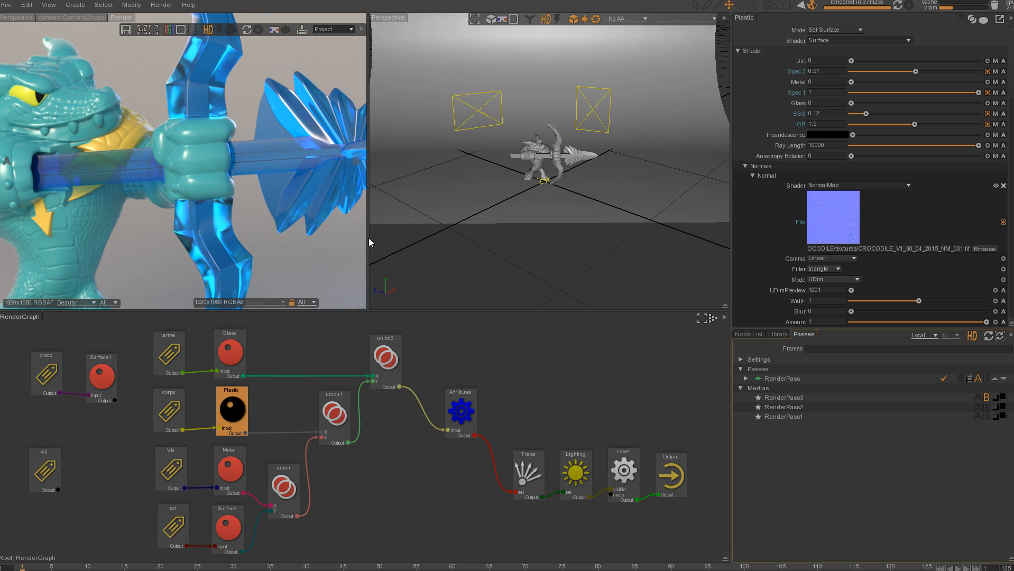
drag(366, 238, 578, 240)
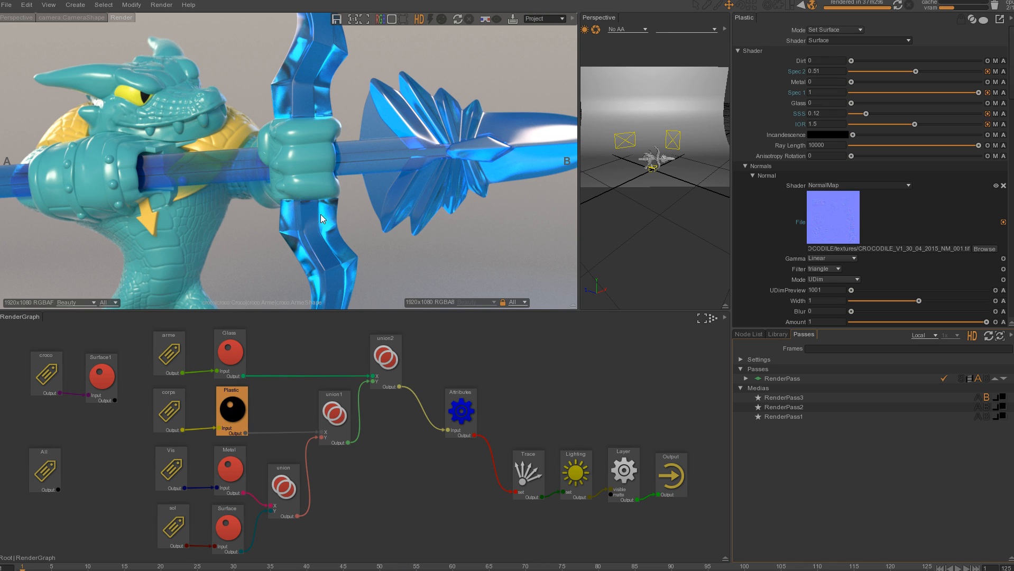
scroll(445, 180, down, 5)
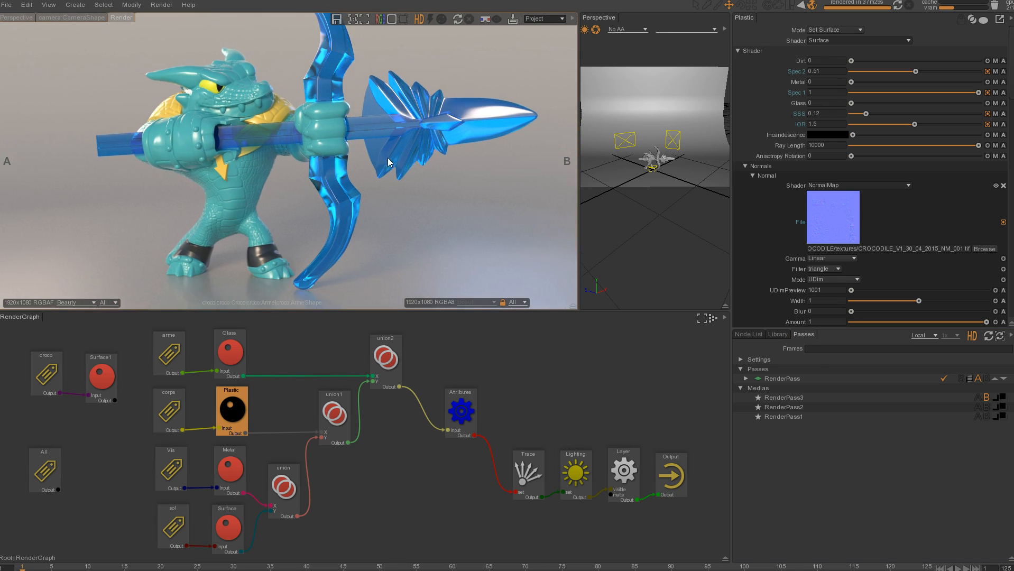
middle_drag(389, 185, 353, 200)
scroll(371, 197, down, 3)
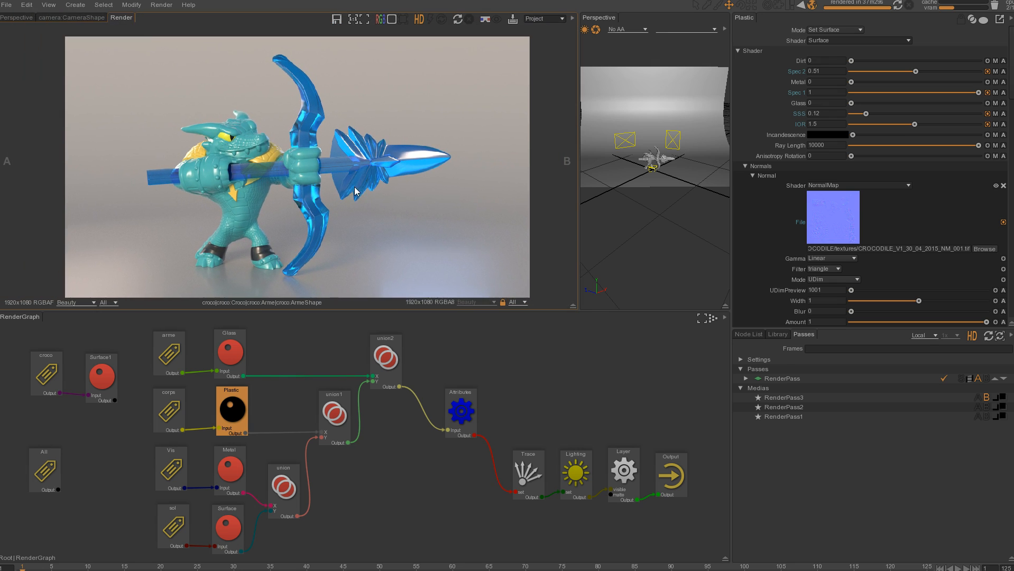
scroll(370, 197, up, 3)
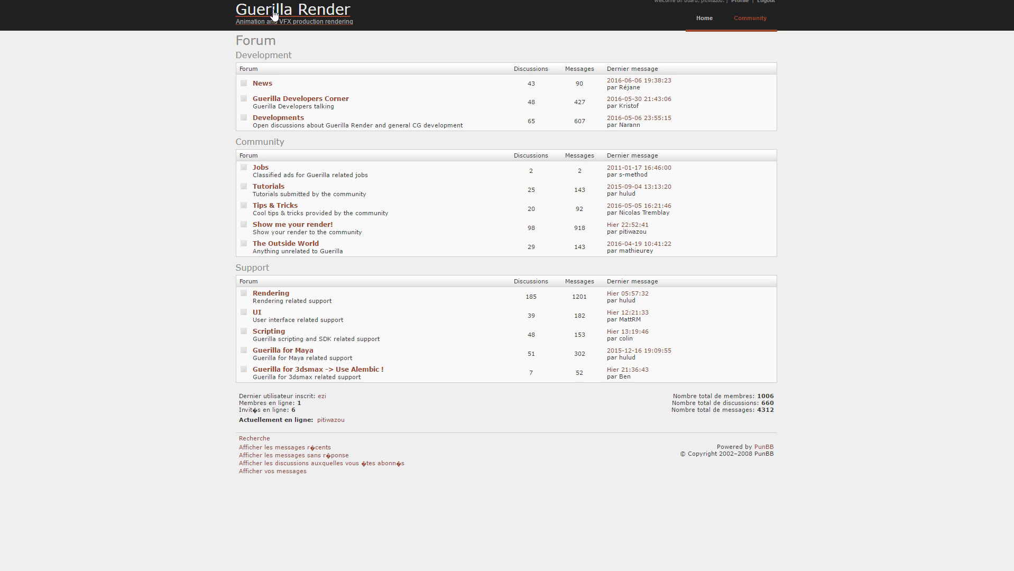
Open the Guerilla Render home page from the forum and view the production images in its banner slideshow
click(277, 16)
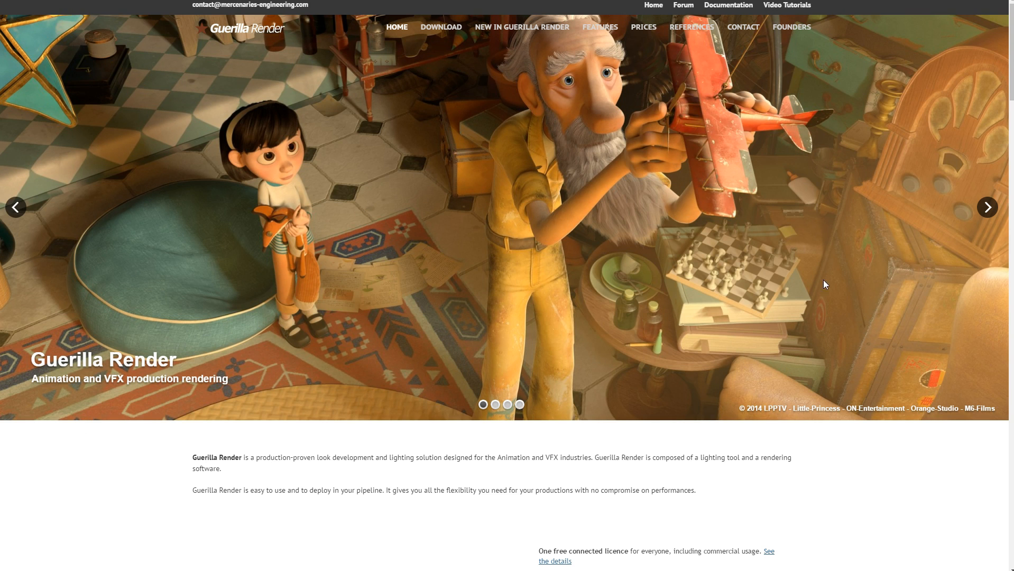
click(989, 213)
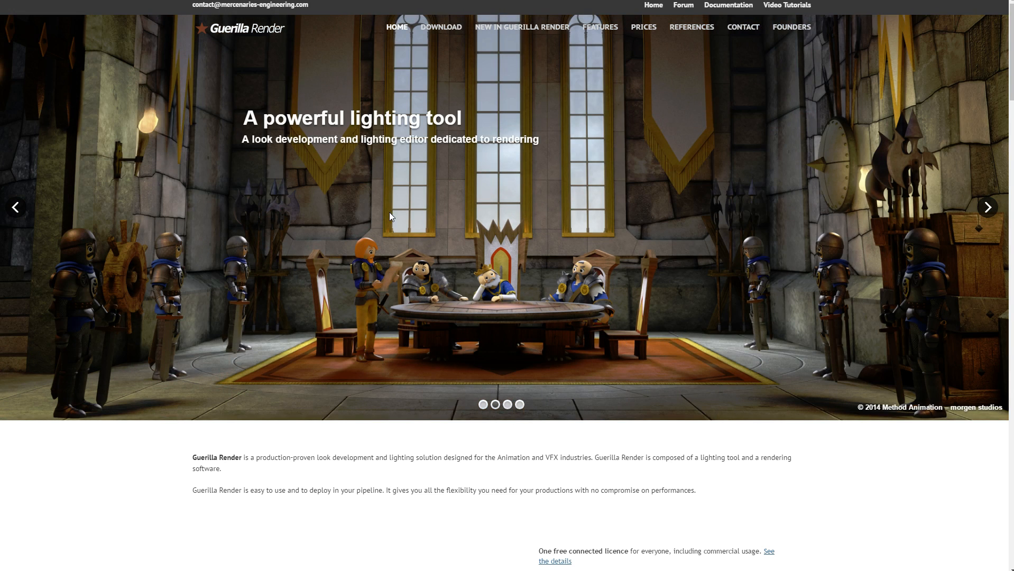
click(986, 208)
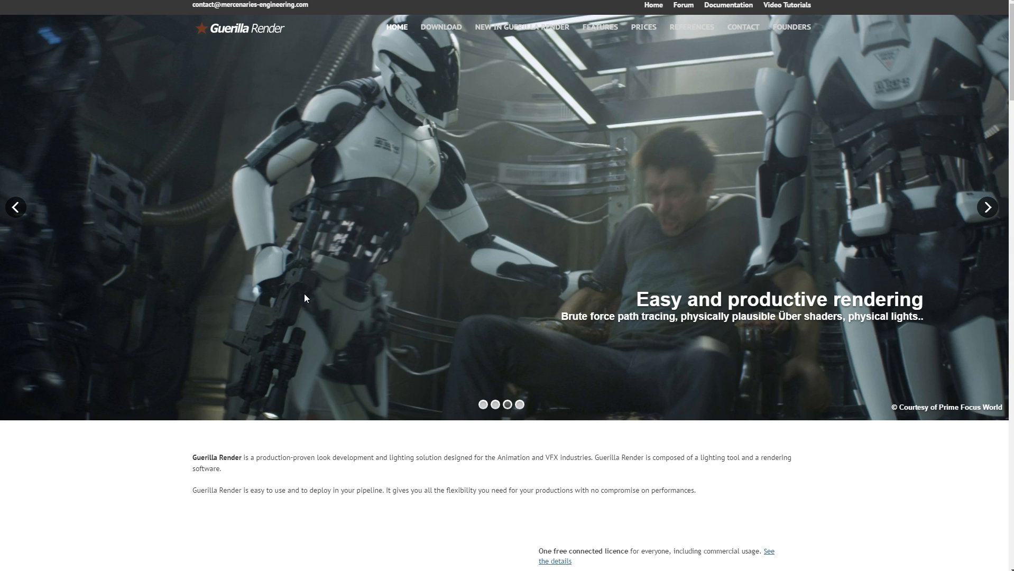
click(986, 208)
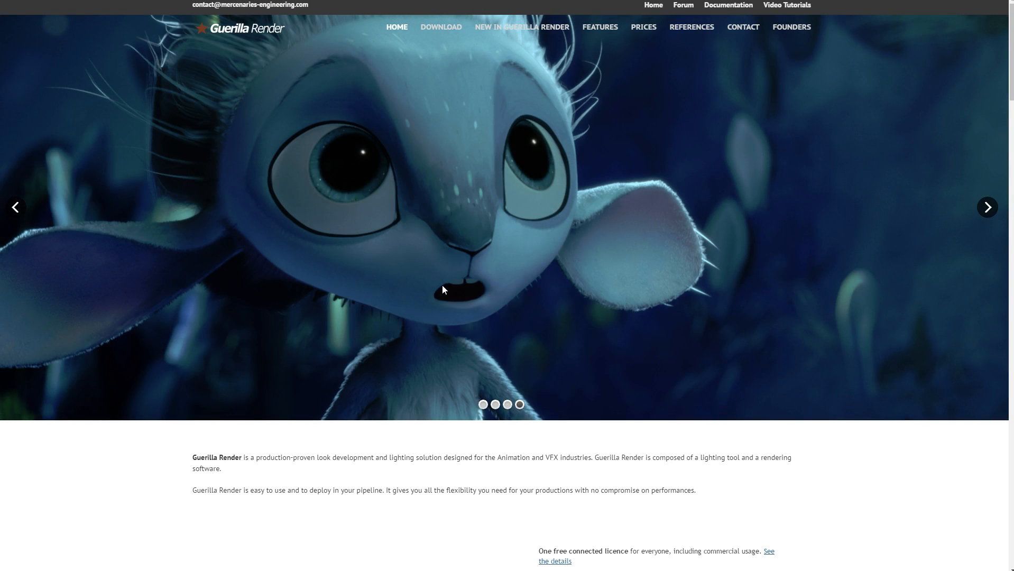
click(495, 405)
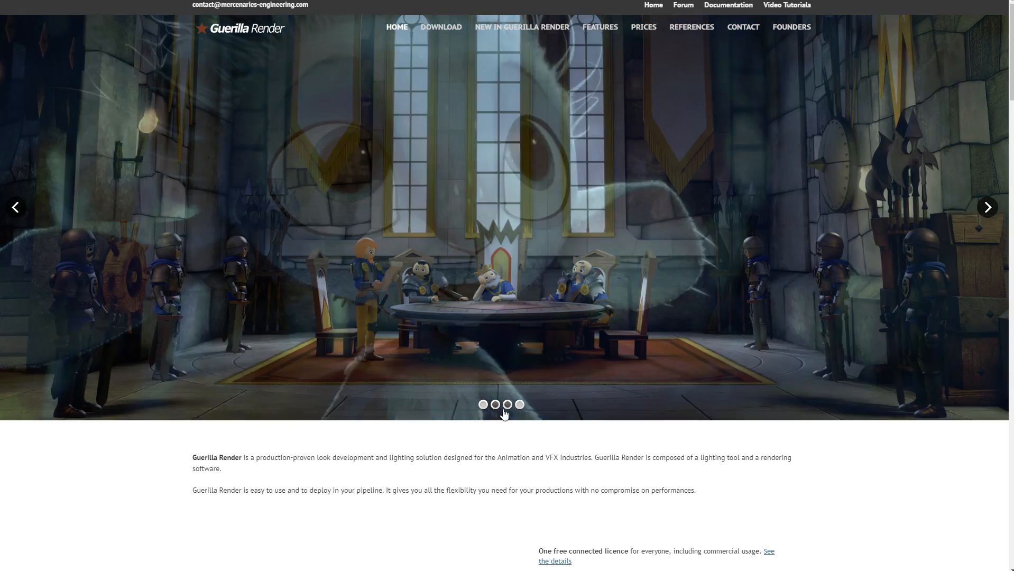
click(507, 405)
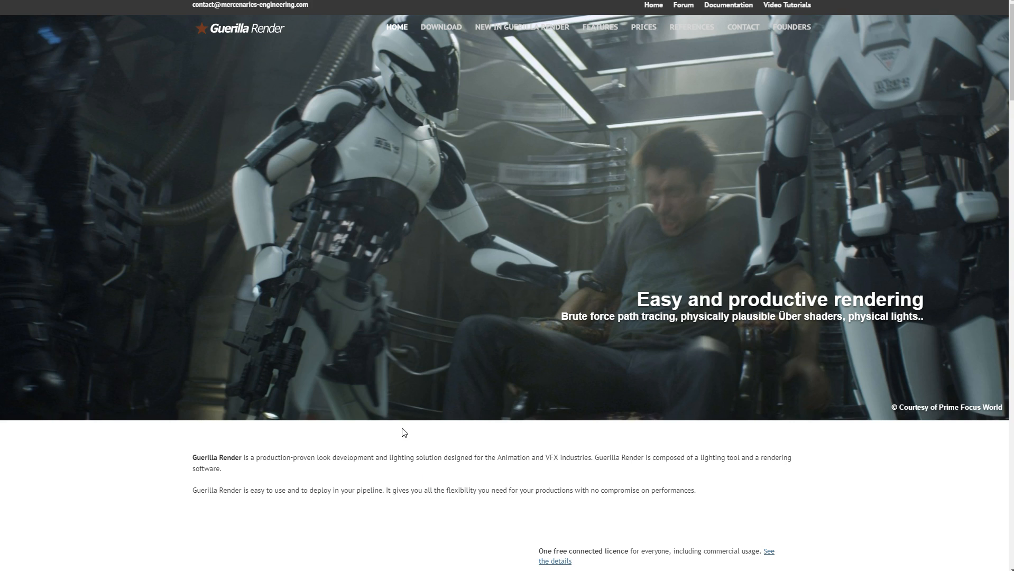
Review the free licence and download section of the home page, then go to the Features section
scroll(328, 471, down, 3)
scroll(328, 472, down, 3)
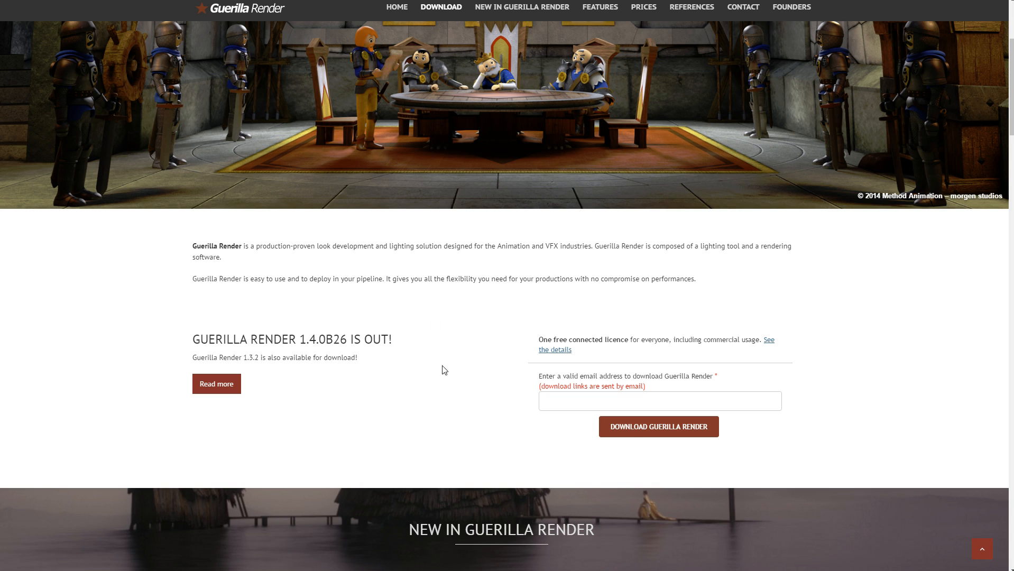
scroll(487, 198, up, 4)
click(602, 29)
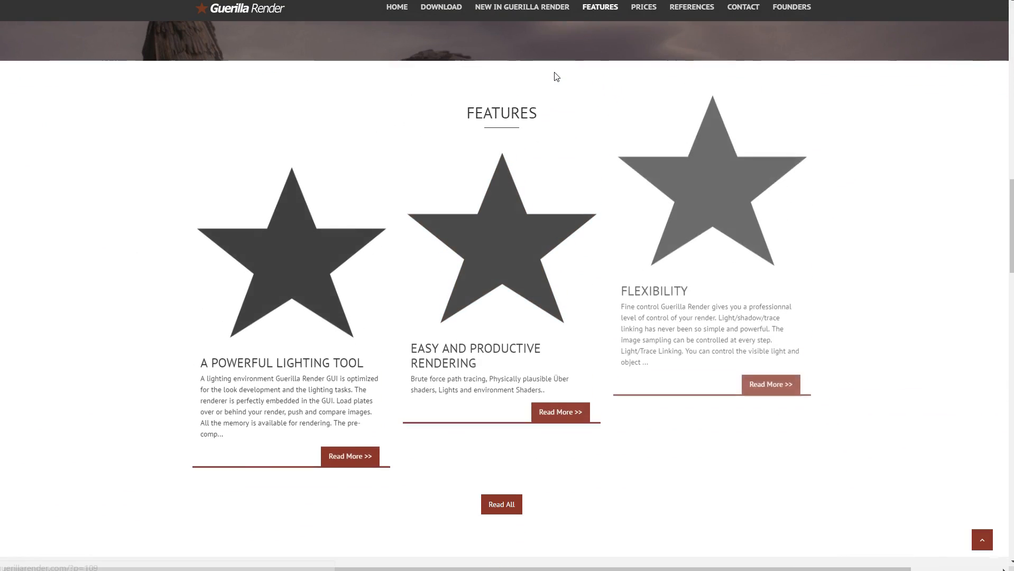
Read the New in Guerilla Render list and the three feature summaries below it
scroll(446, 272, up, 6)
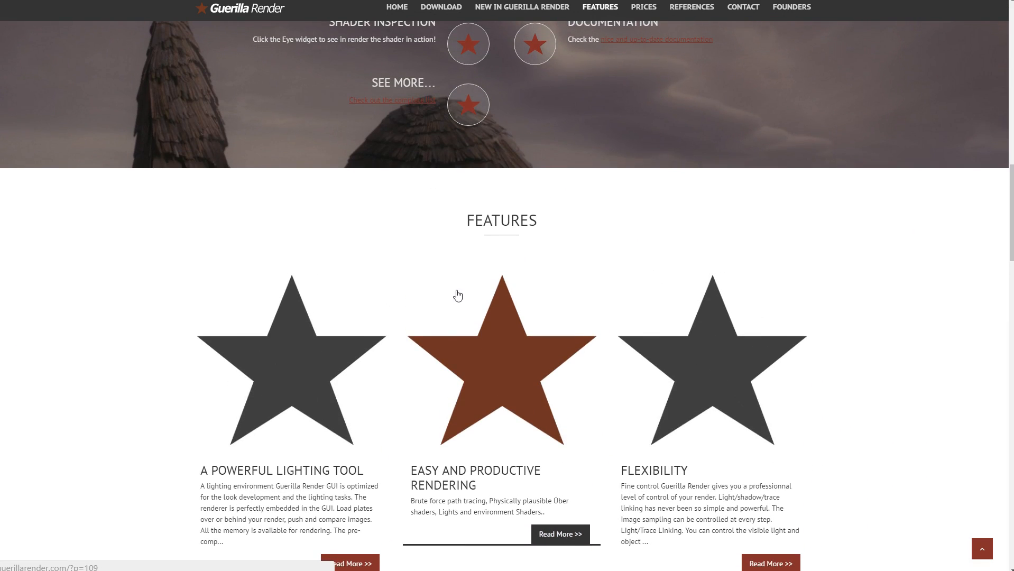
scroll(457, 296, up, 5)
scroll(458, 294, down, 2)
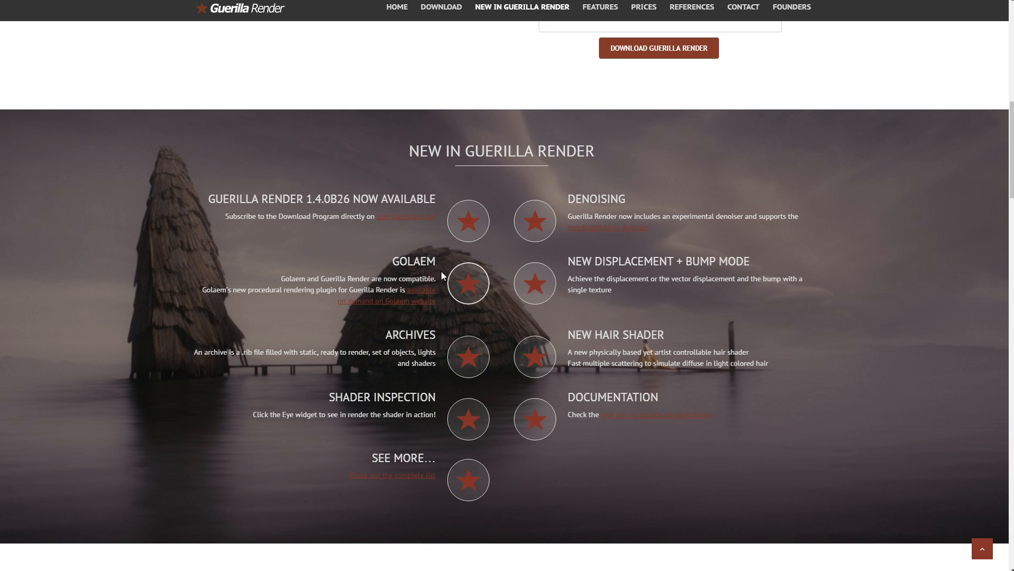
scroll(558, 268, down, 1)
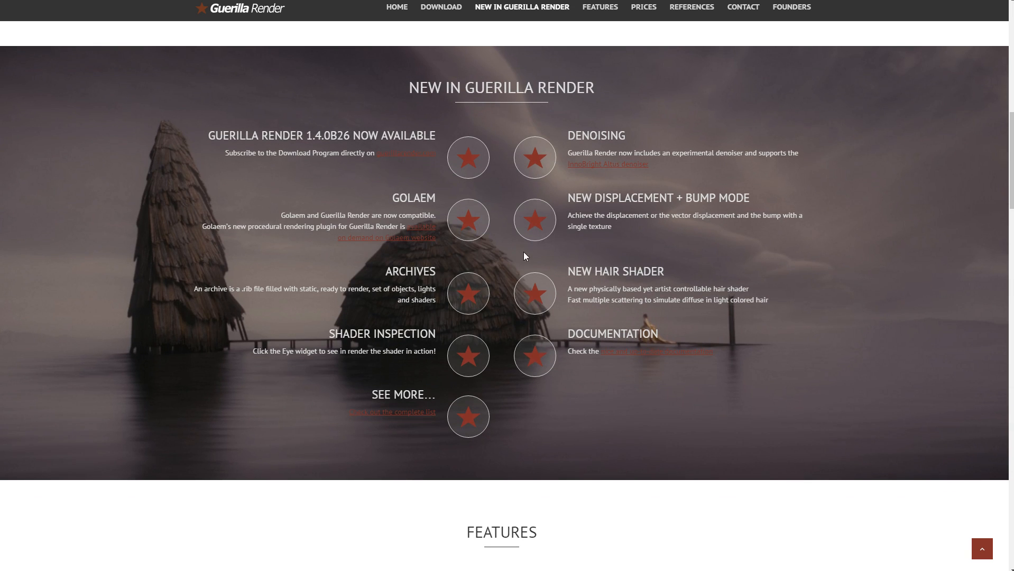
scroll(536, 294, down, 6)
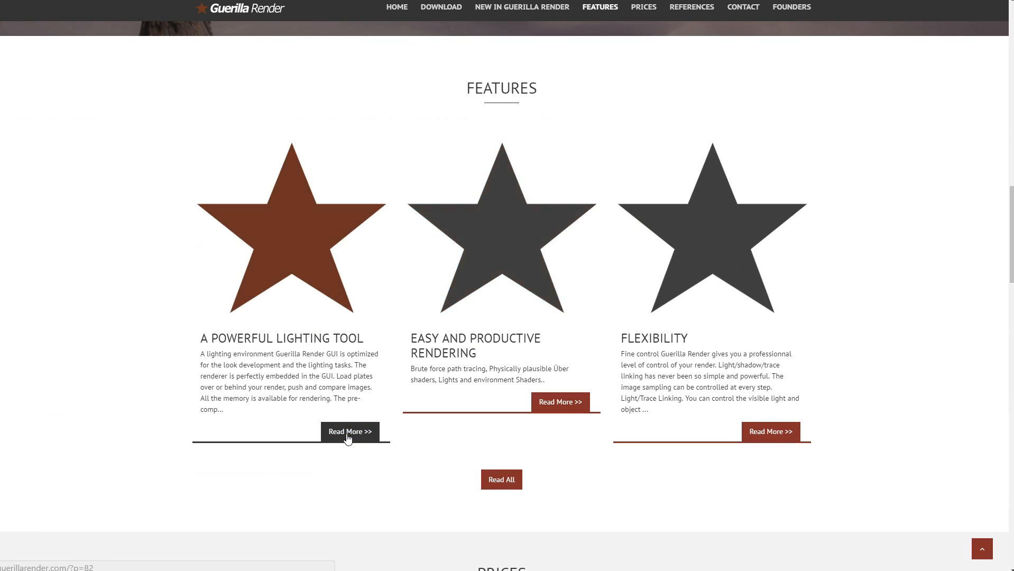
Review the Prices section, highlighting the 1-9 nodes price and the licence, maintenance and support features of the Render Node plan
scroll(351, 423, down, 6)
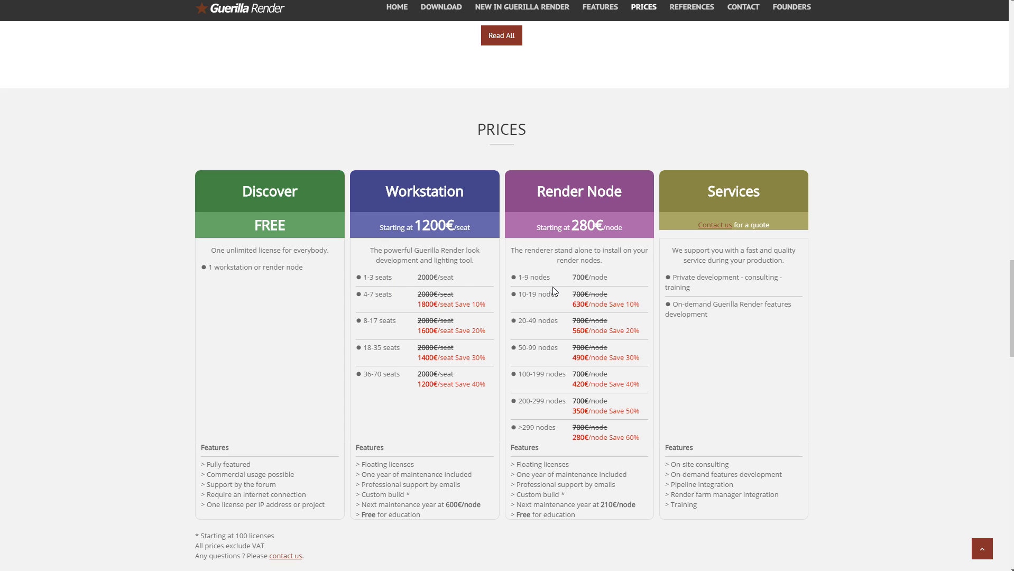
drag(572, 277, 608, 275)
mouse_move(519, 276)
mouse_down()
mouse_move(564, 277)
mouse_move(519, 278)
mouse_up()
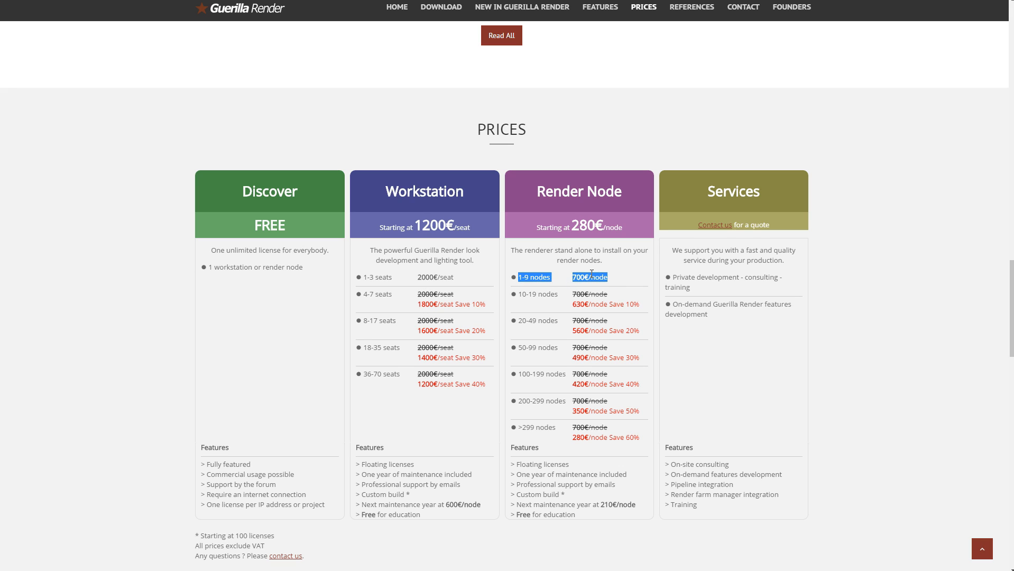
triple_click(543, 465)
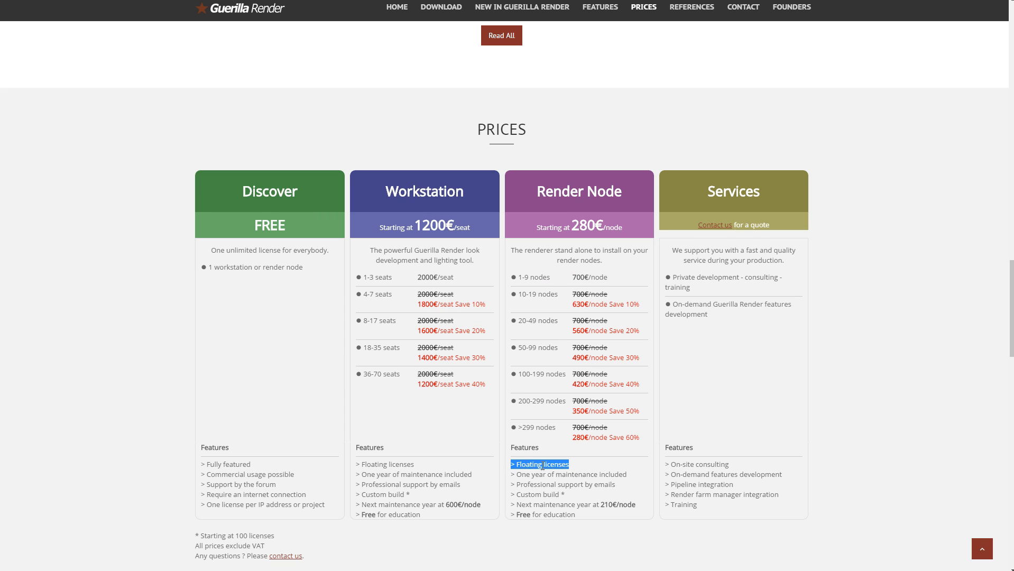
drag(521, 475, 606, 475)
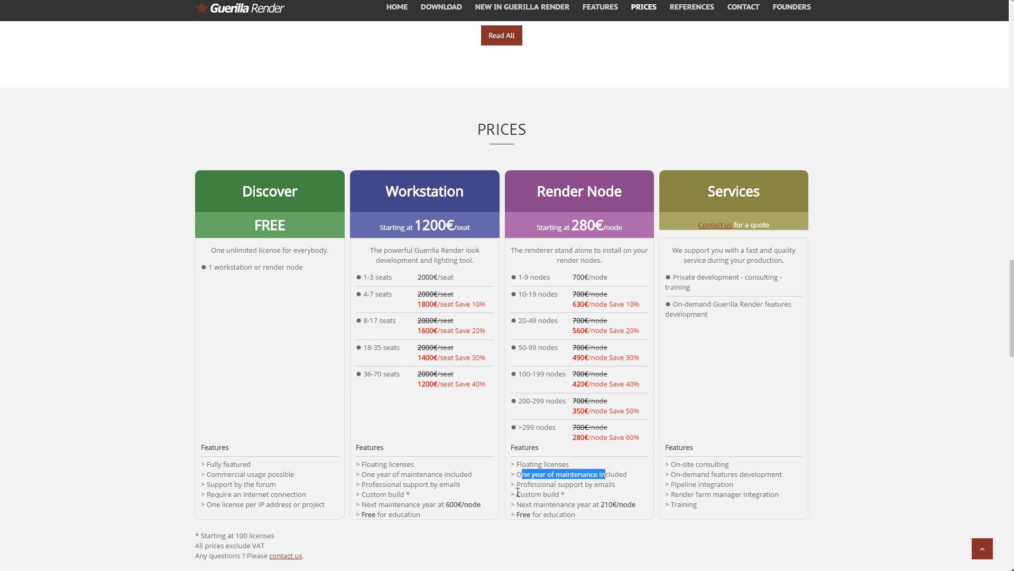
drag(520, 485, 581, 485)
Look through all pages of film posters in the References section and return to the first page
scroll(497, 386, down, 5)
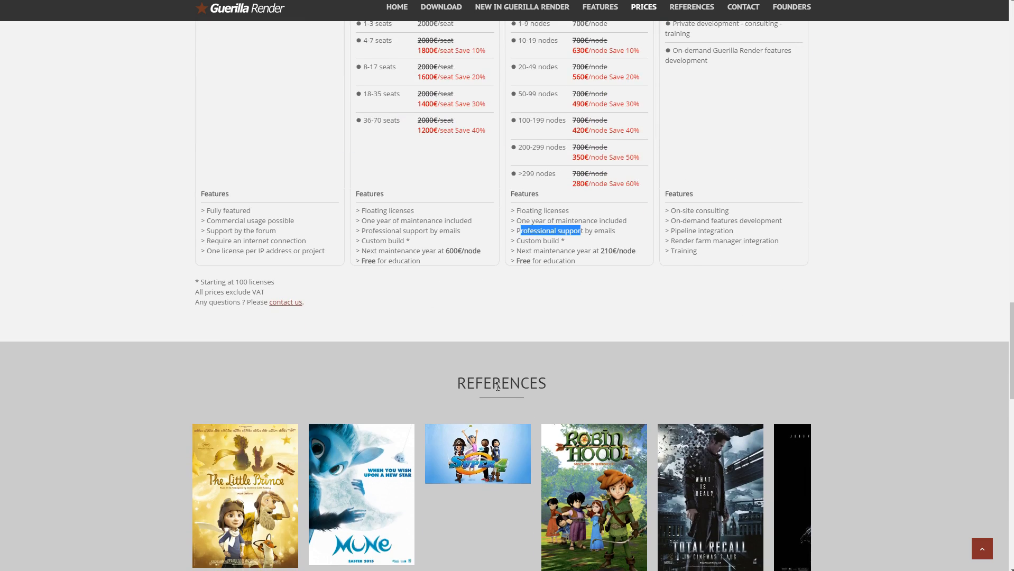
scroll(497, 386, down, 5)
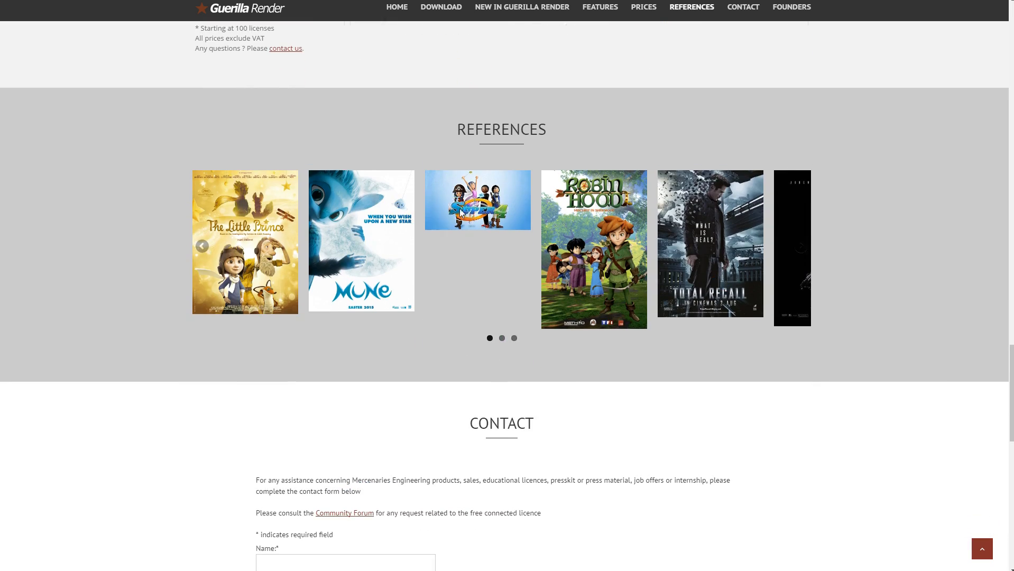
click(501, 338)
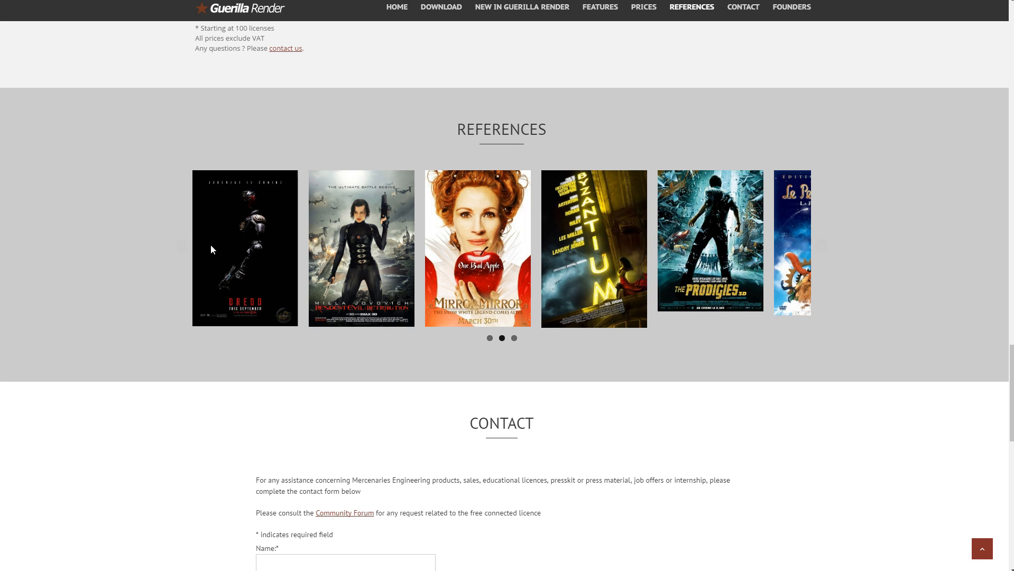
click(513, 338)
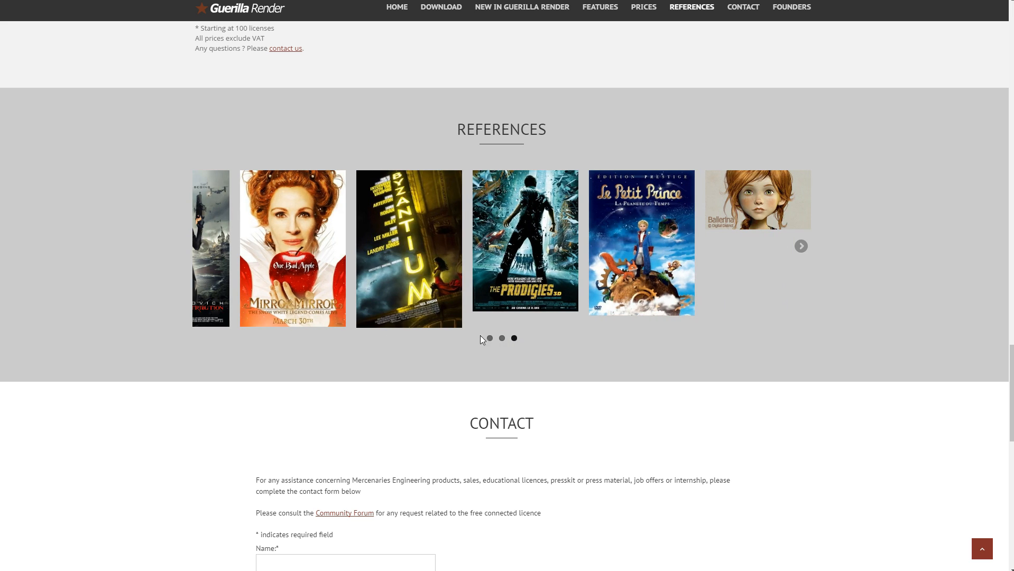
click(489, 337)
Return to the Features section and open the full description of A Powerful Lighting Tool
scroll(443, 346, up, 10)
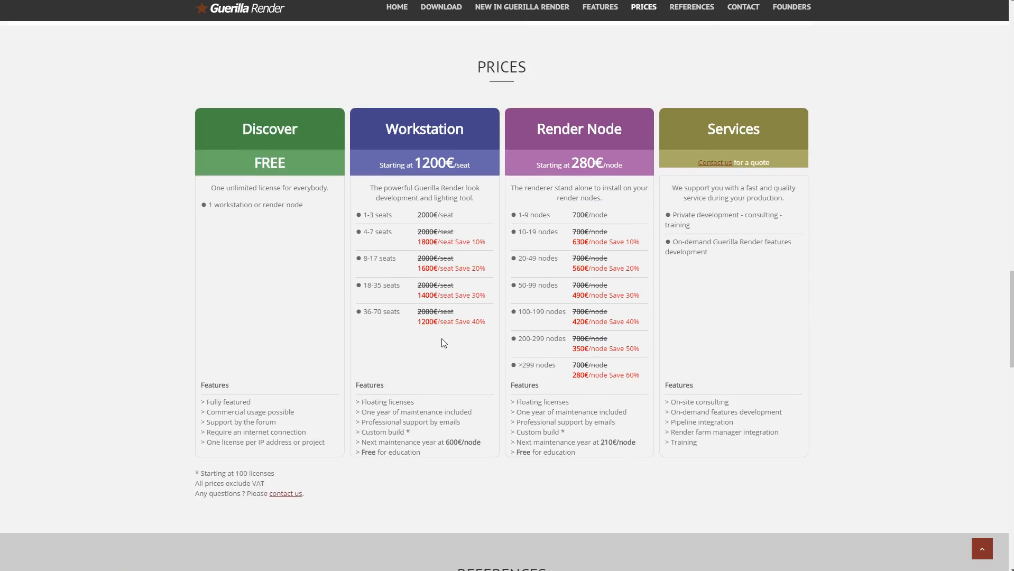
scroll(443, 338, up, 10)
scroll(446, 340, down, 4)
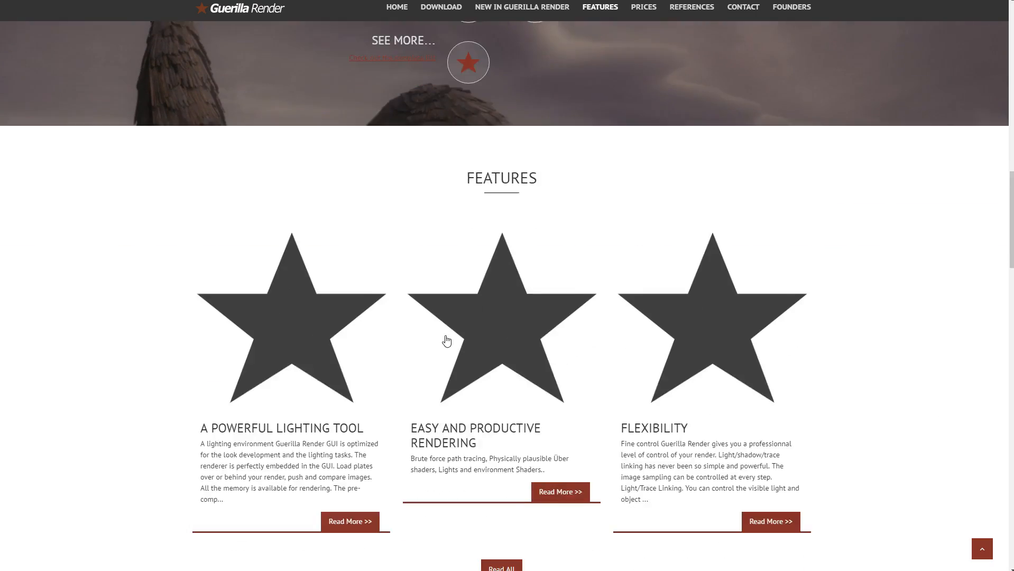
click(359, 390)
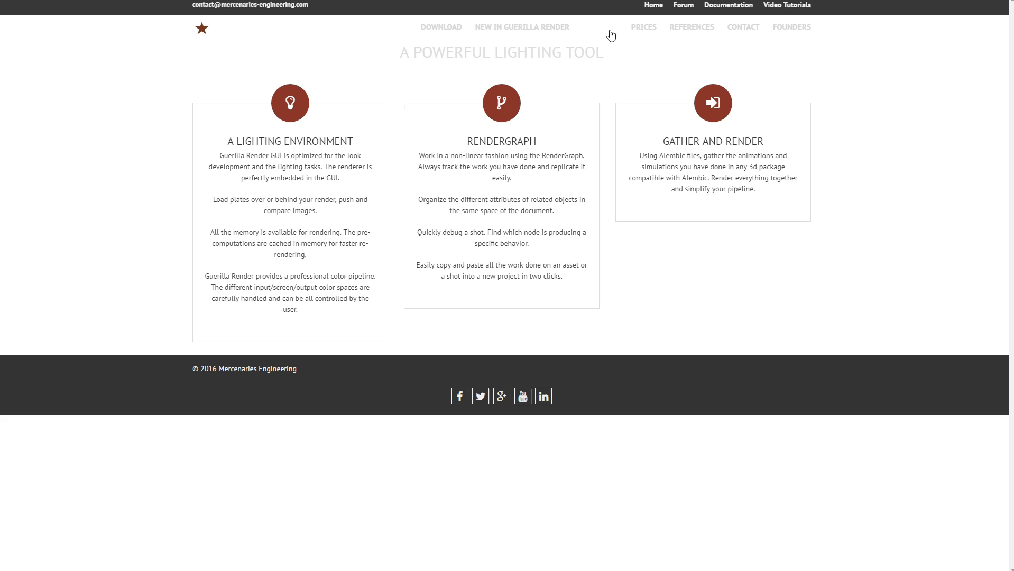
Open the documentation from the New in Guerilla Render section and browse its New In The Doc, Overview and User Guide pages
click(706, 34)
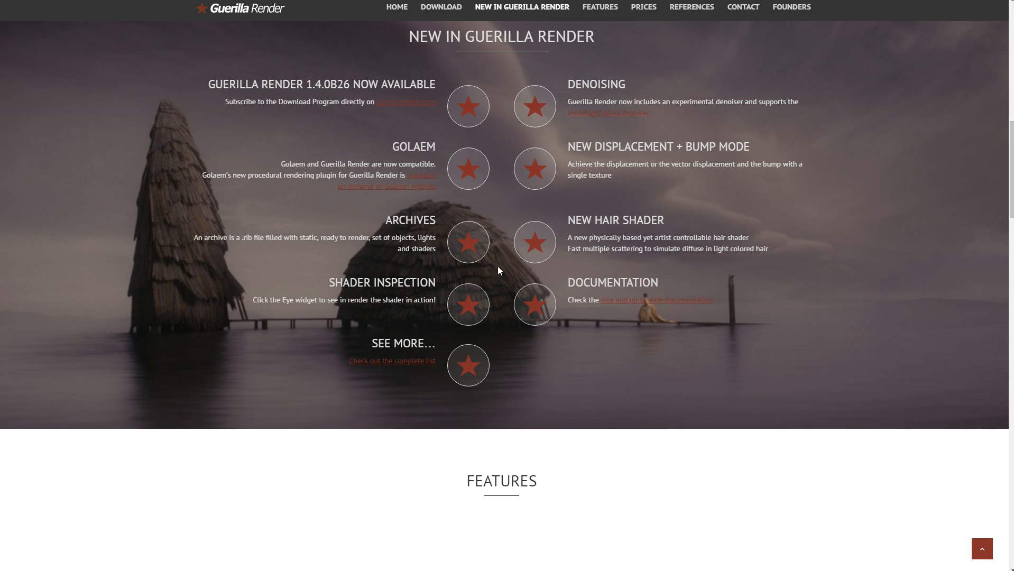
click(630, 304)
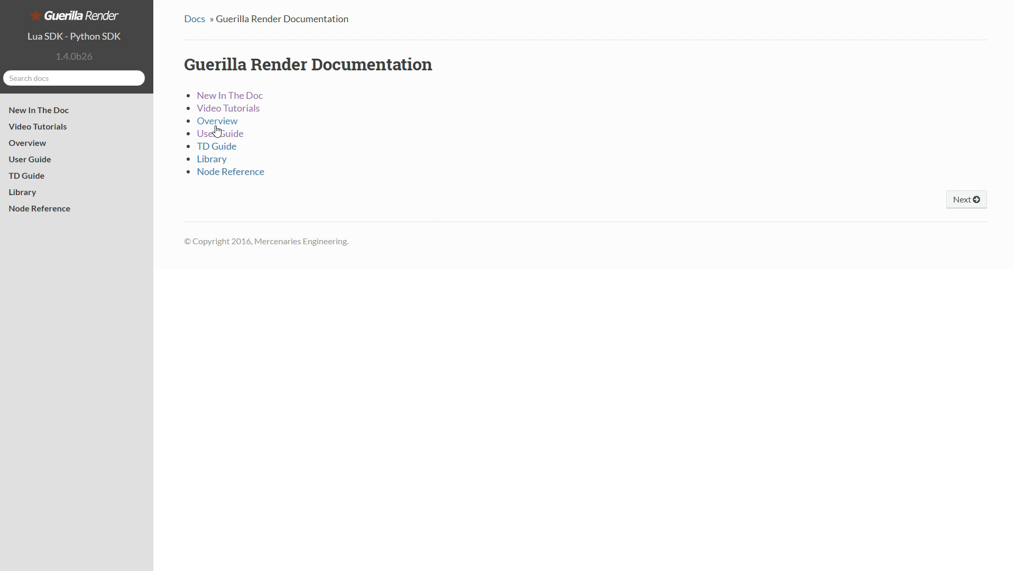
click(216, 97)
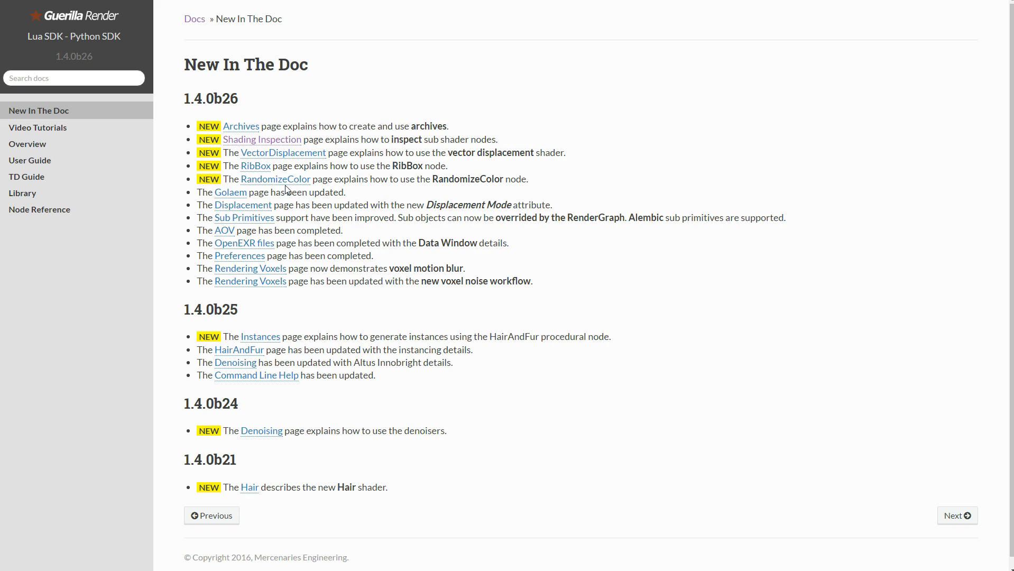
key(alt+Left)
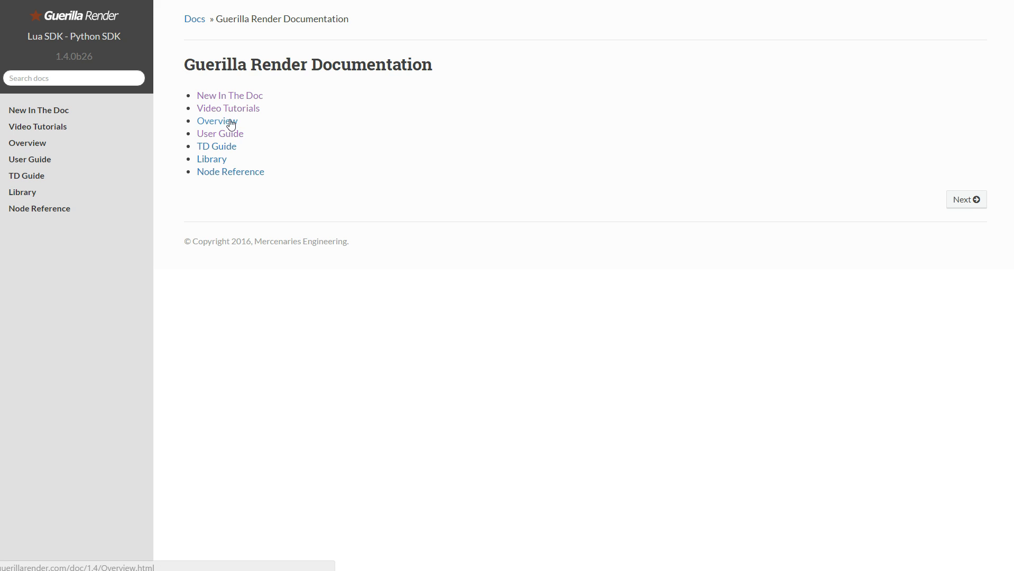
click(219, 120)
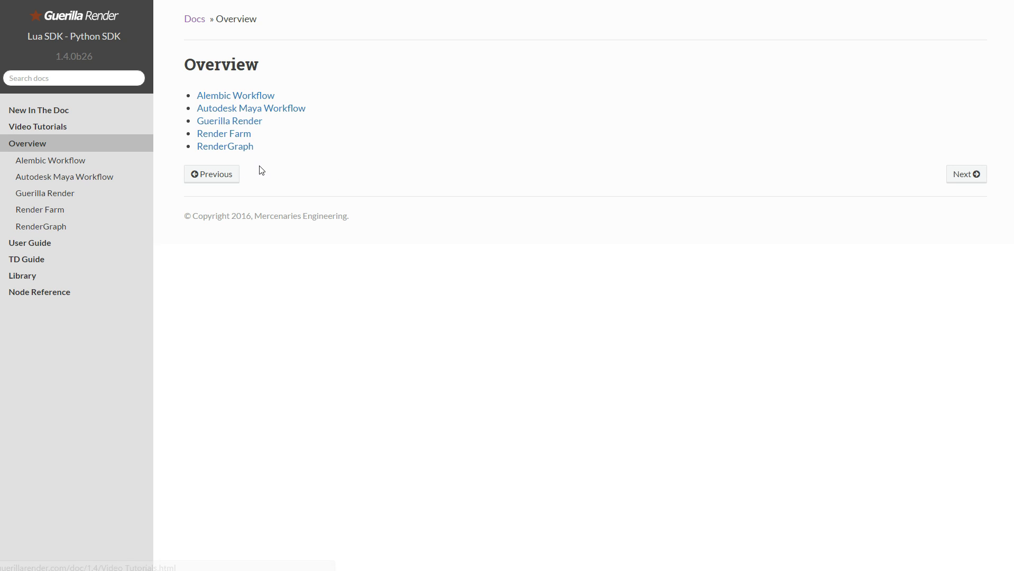
click(32, 243)
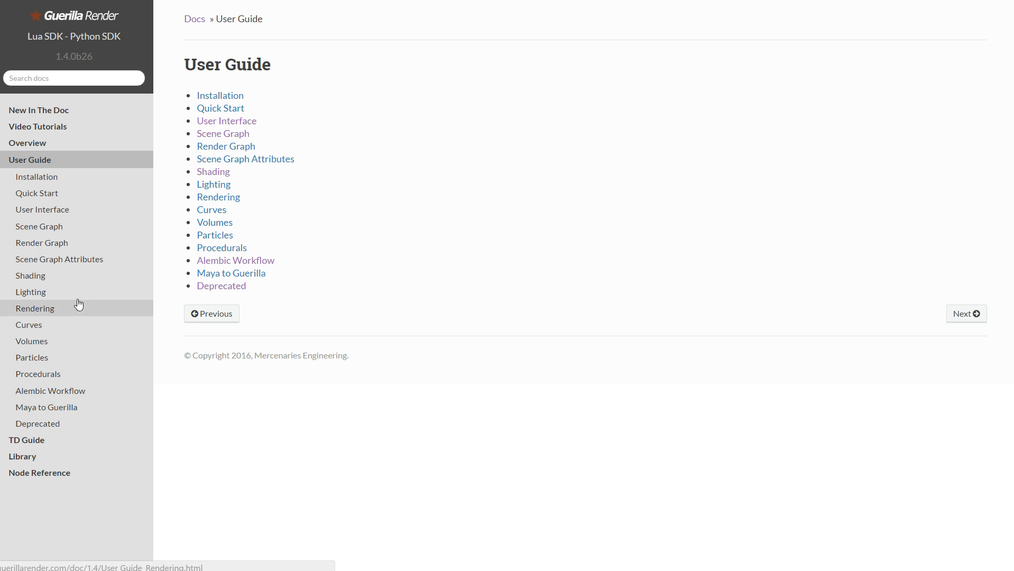